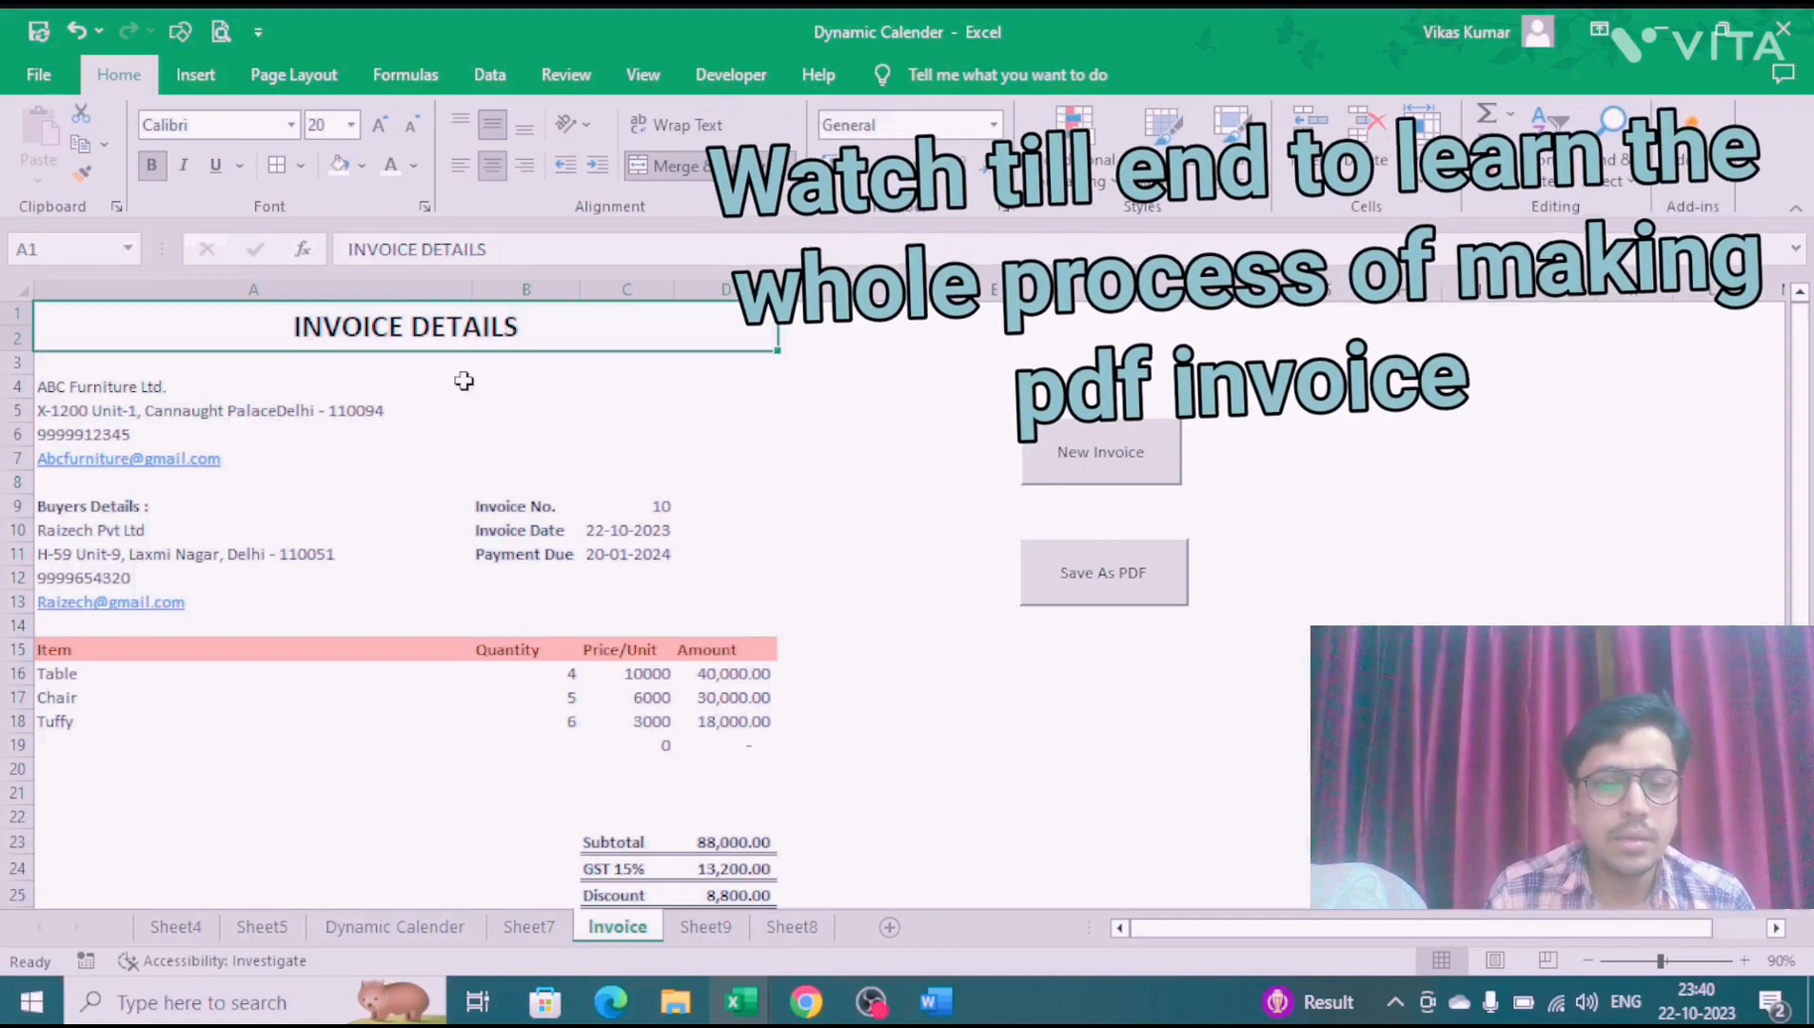
Step: Examine the invoice title and the seller's name, address, phone and e-mail cells in the Invoice sheet
{"action": "left_click", "coordinate": [397, 382]}
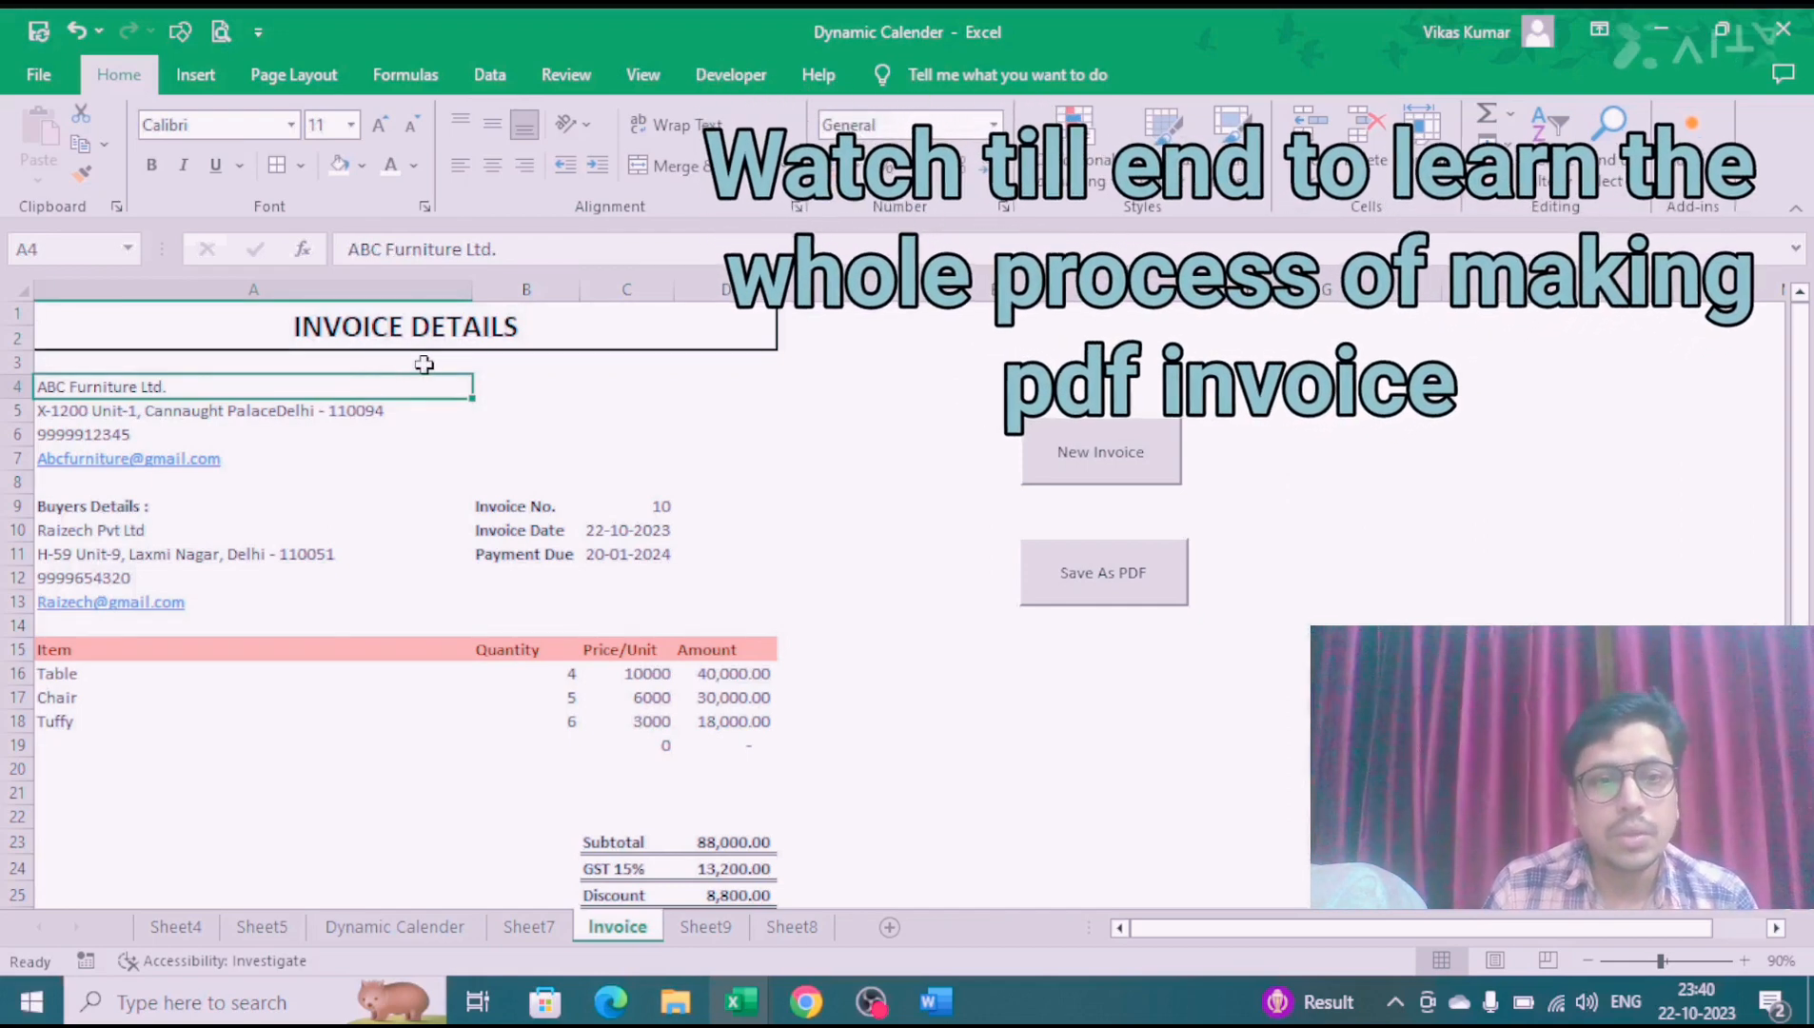
{"action": "left_click", "coordinate": [459, 325]}
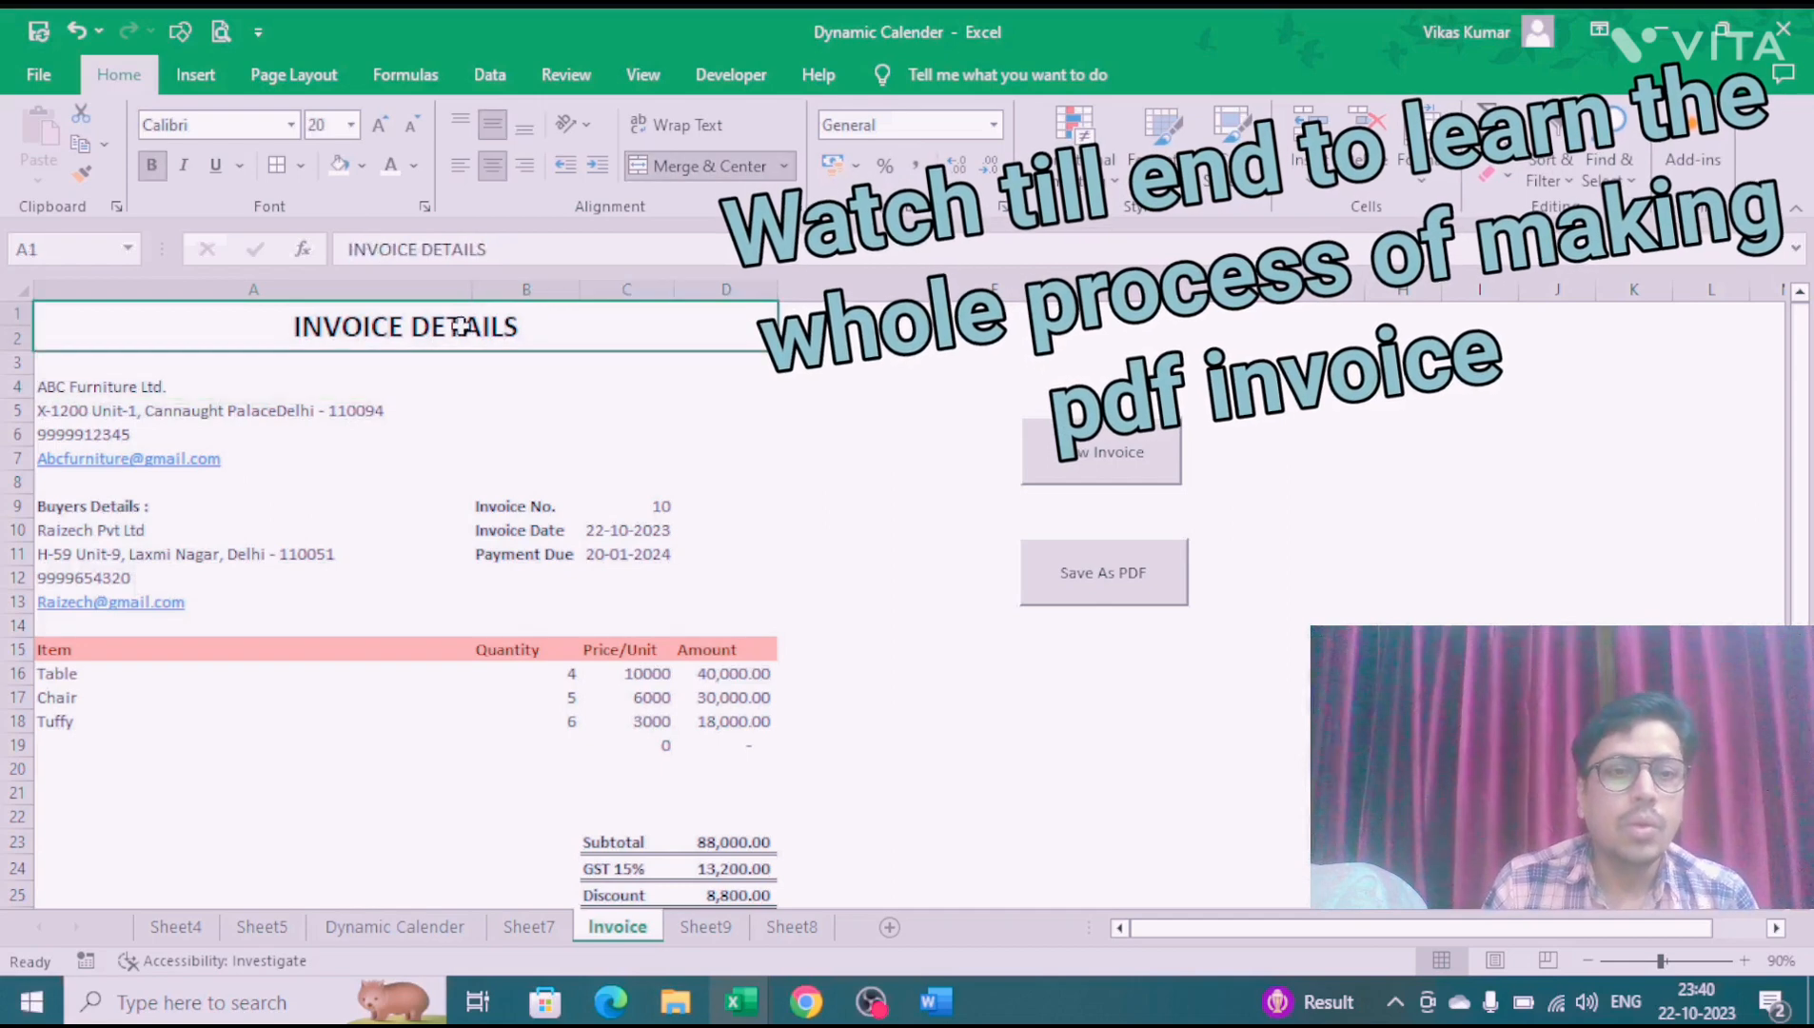
{"action": "left_click", "coordinate": [386, 385]}
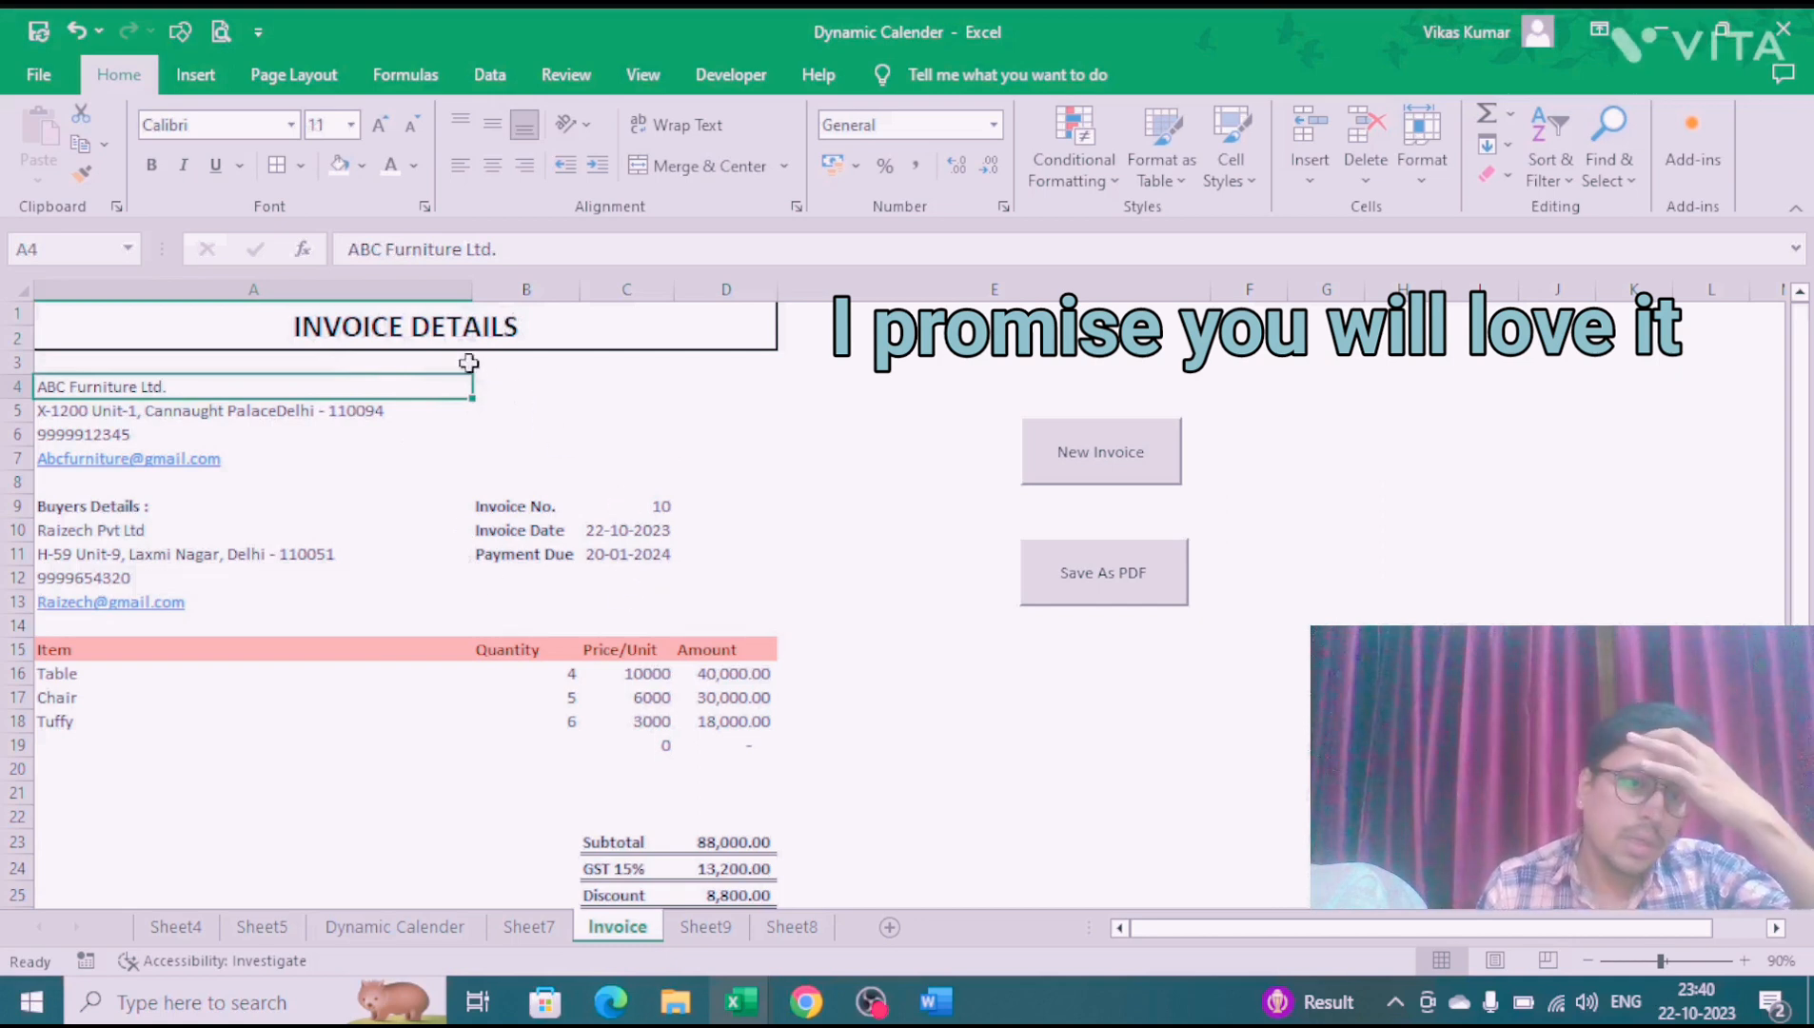
{"action": "left_click", "coordinate": [314, 509]}
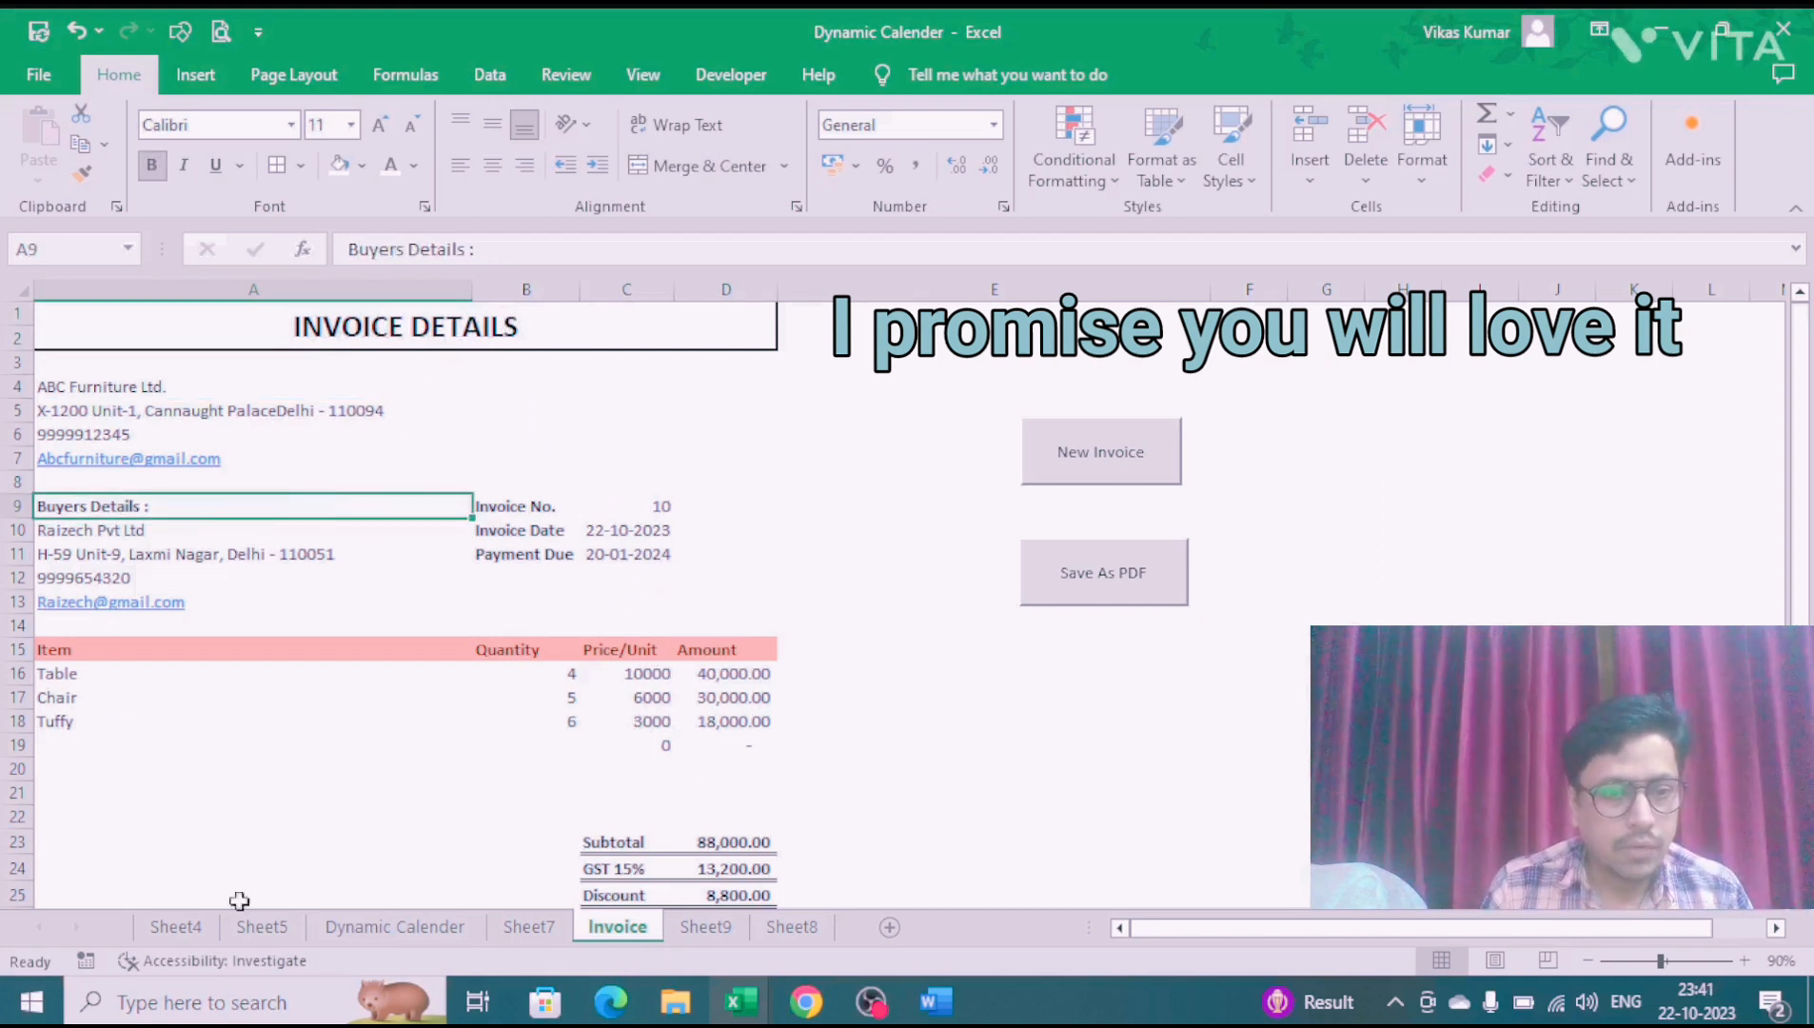
{"action": "left_click", "coordinate": [340, 345]}
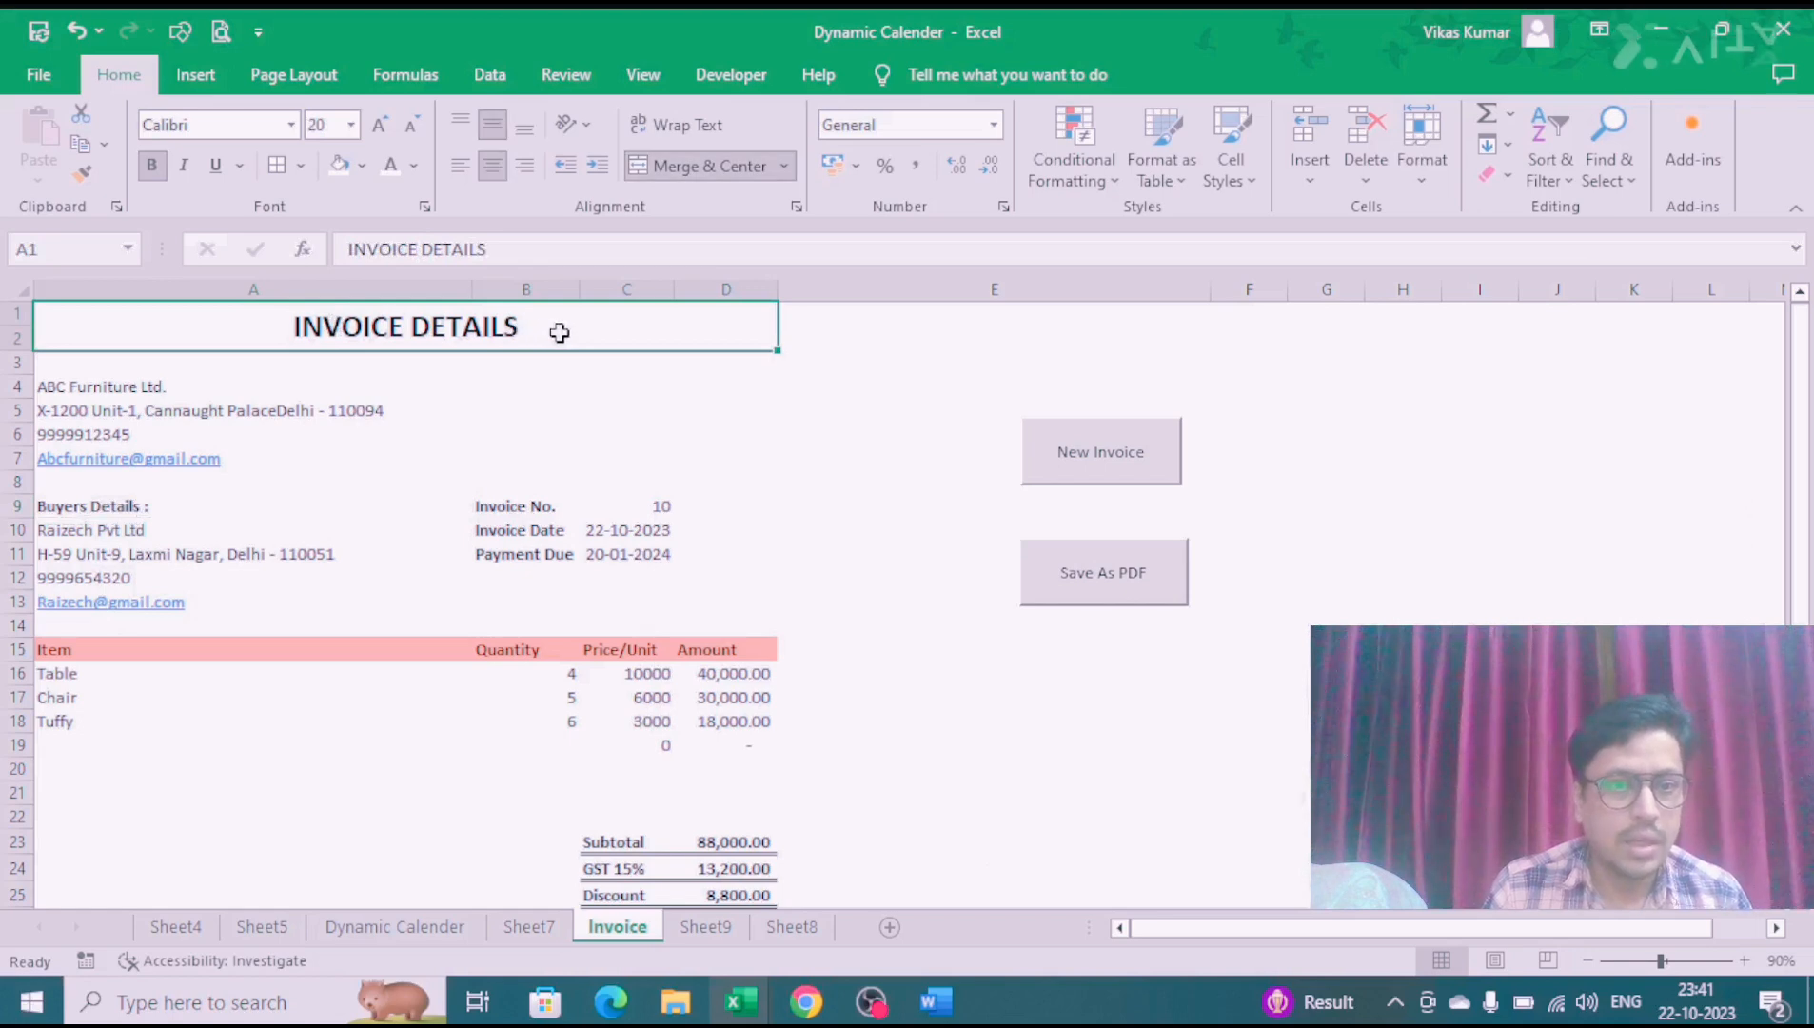
{"action": "left_click_drag", "start_coordinate": [174, 385], "coordinate": [198, 455]}
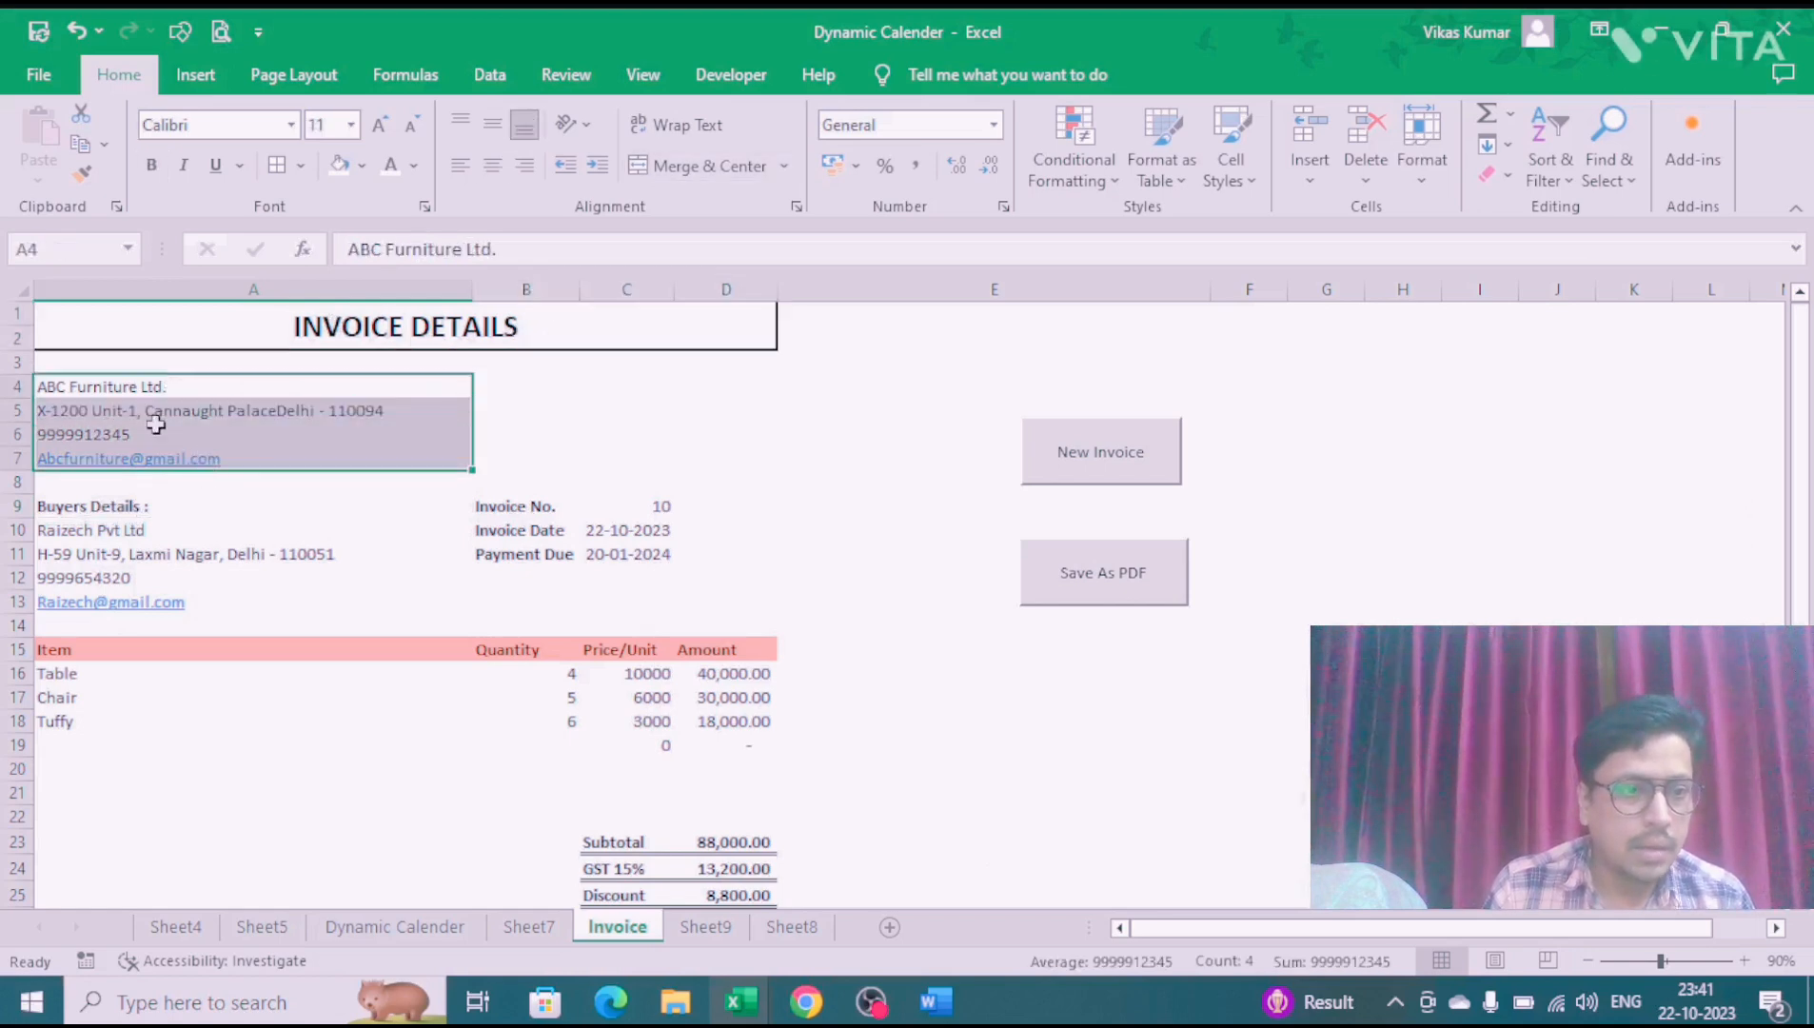
{"action": "left_click", "coordinate": [111, 388]}
{"action": "left_click", "coordinate": [93, 412]}
{"action": "left_click", "coordinate": [87, 437]}
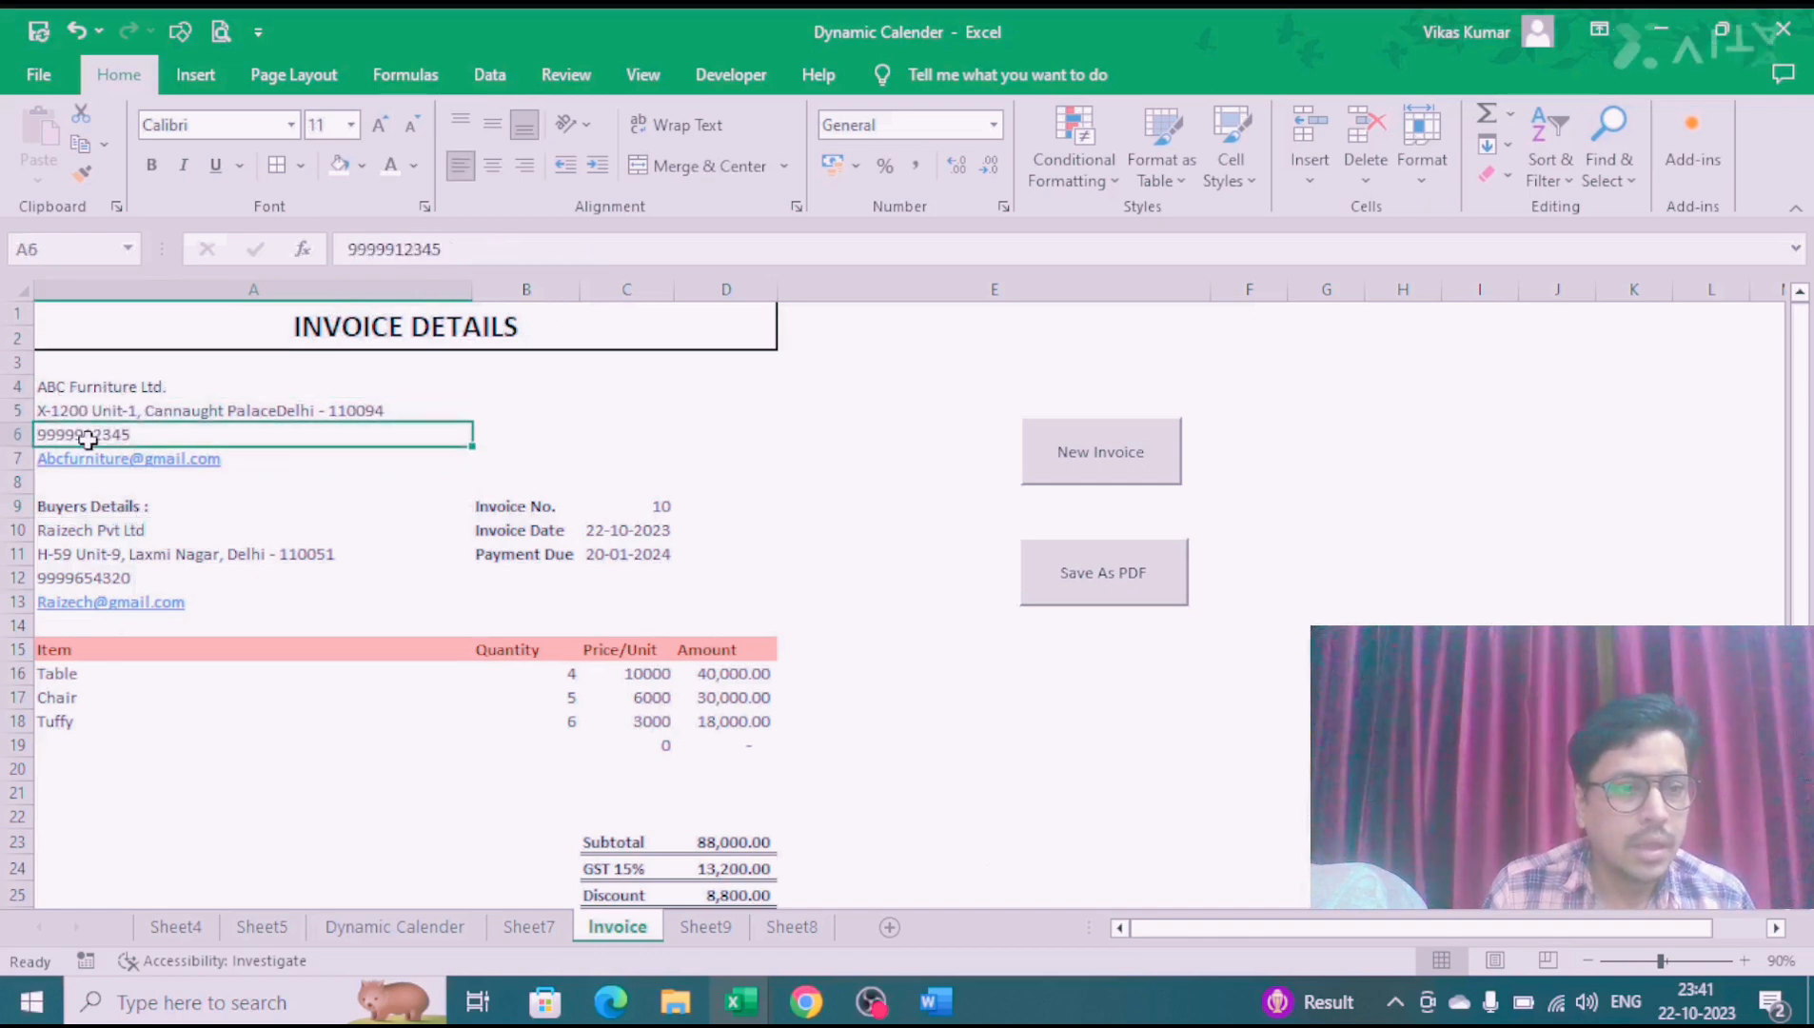
{"action": "left_click", "coordinate": [273, 458]}
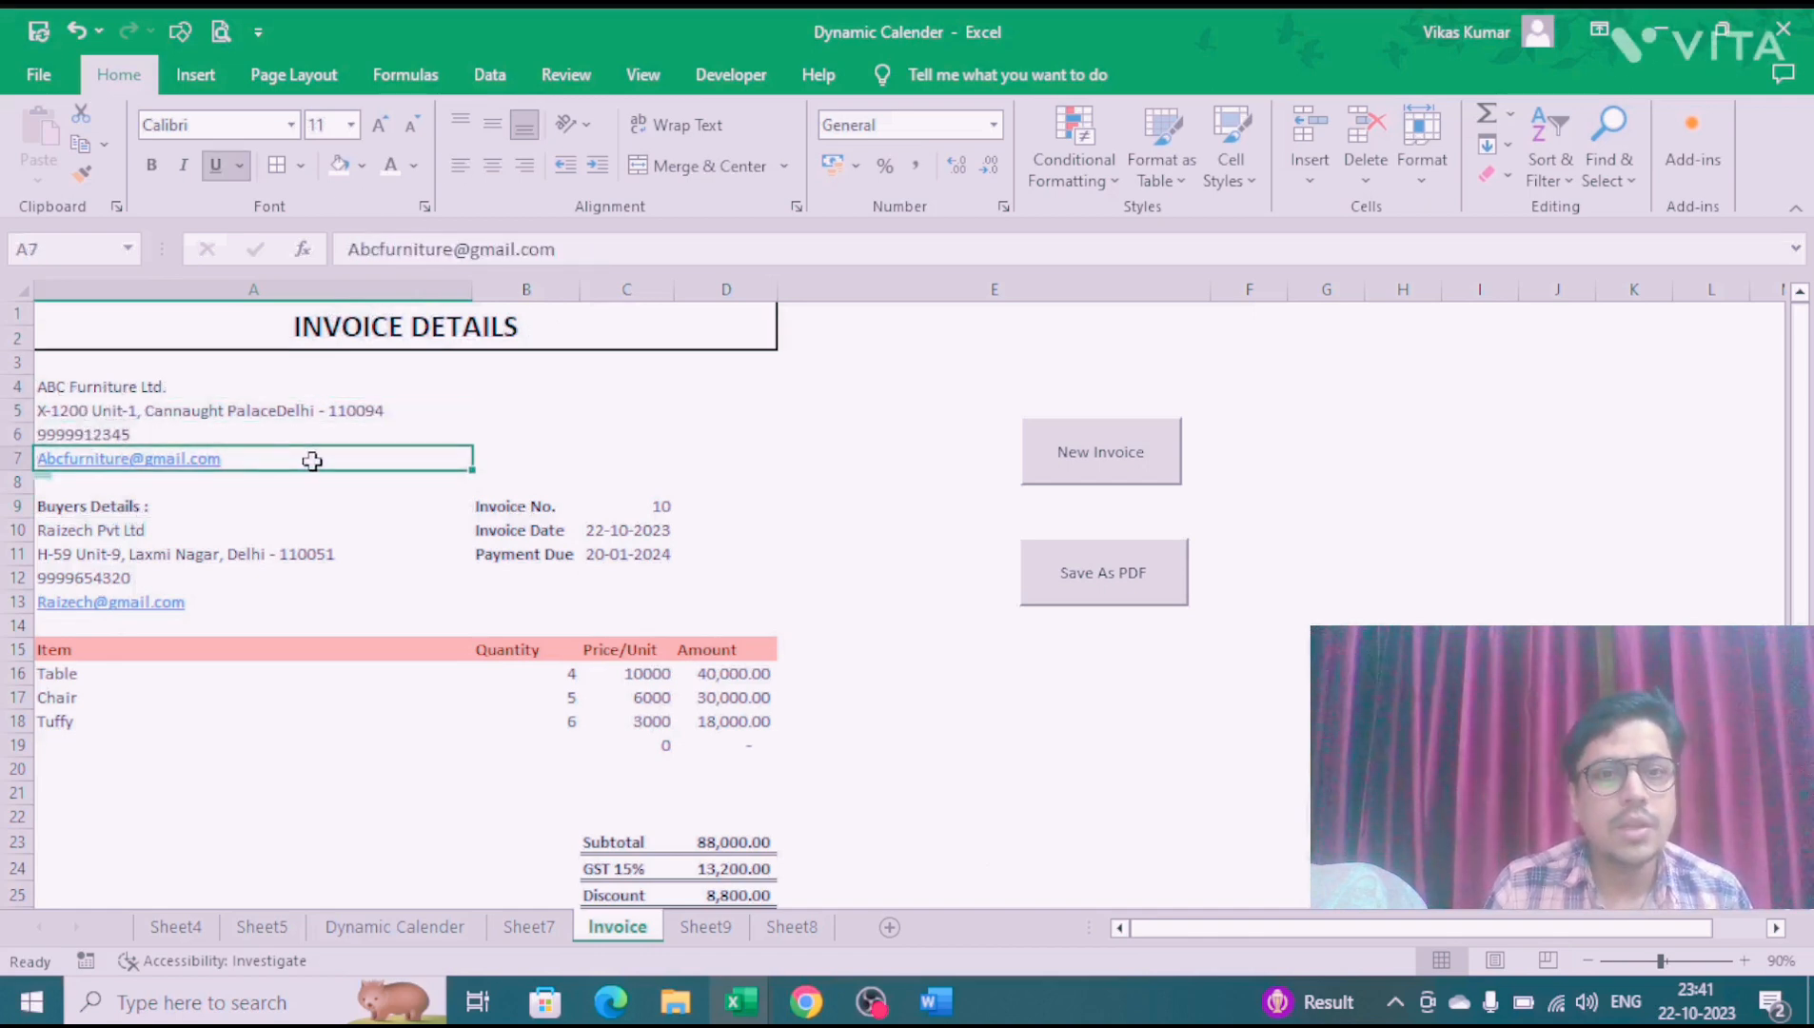
Step: Examine the buyer's detail cells and the invoice number, invoice date and payment due entries
{"action": "left_click", "coordinate": [140, 526]}
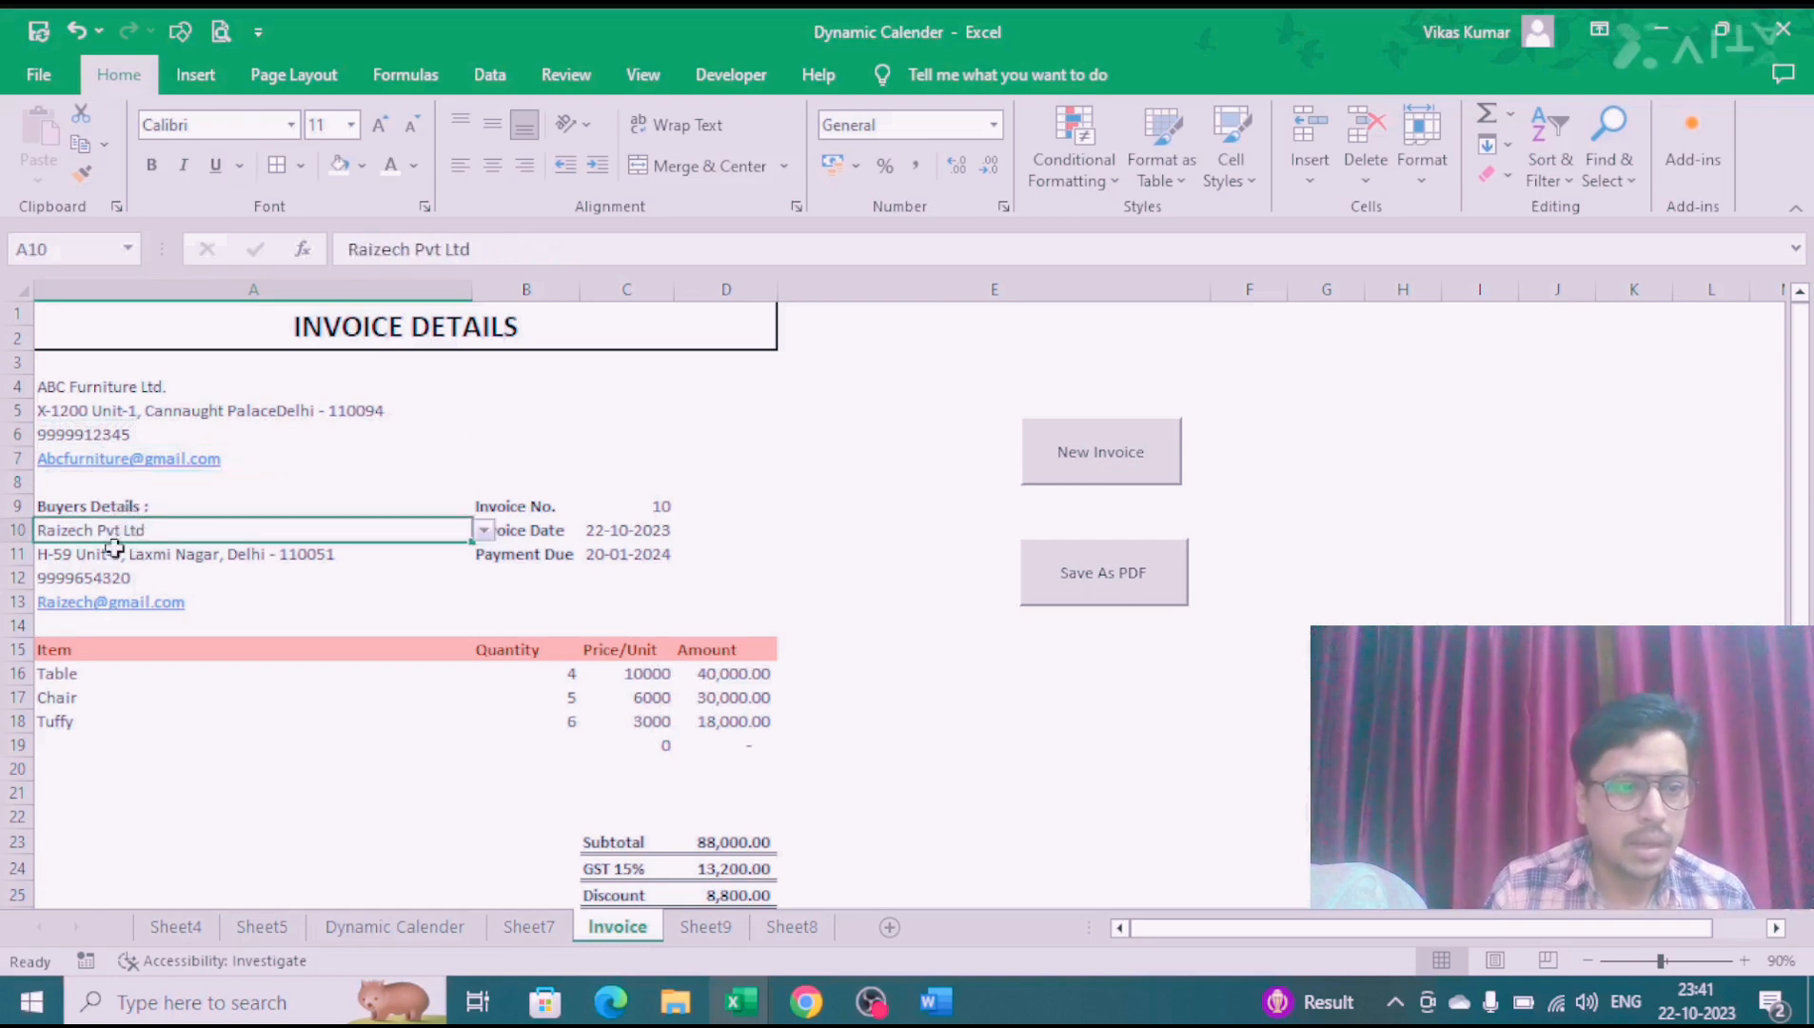
{"action": "left_click", "coordinate": [132, 558]}
{"action": "left_click", "coordinate": [145, 577]}
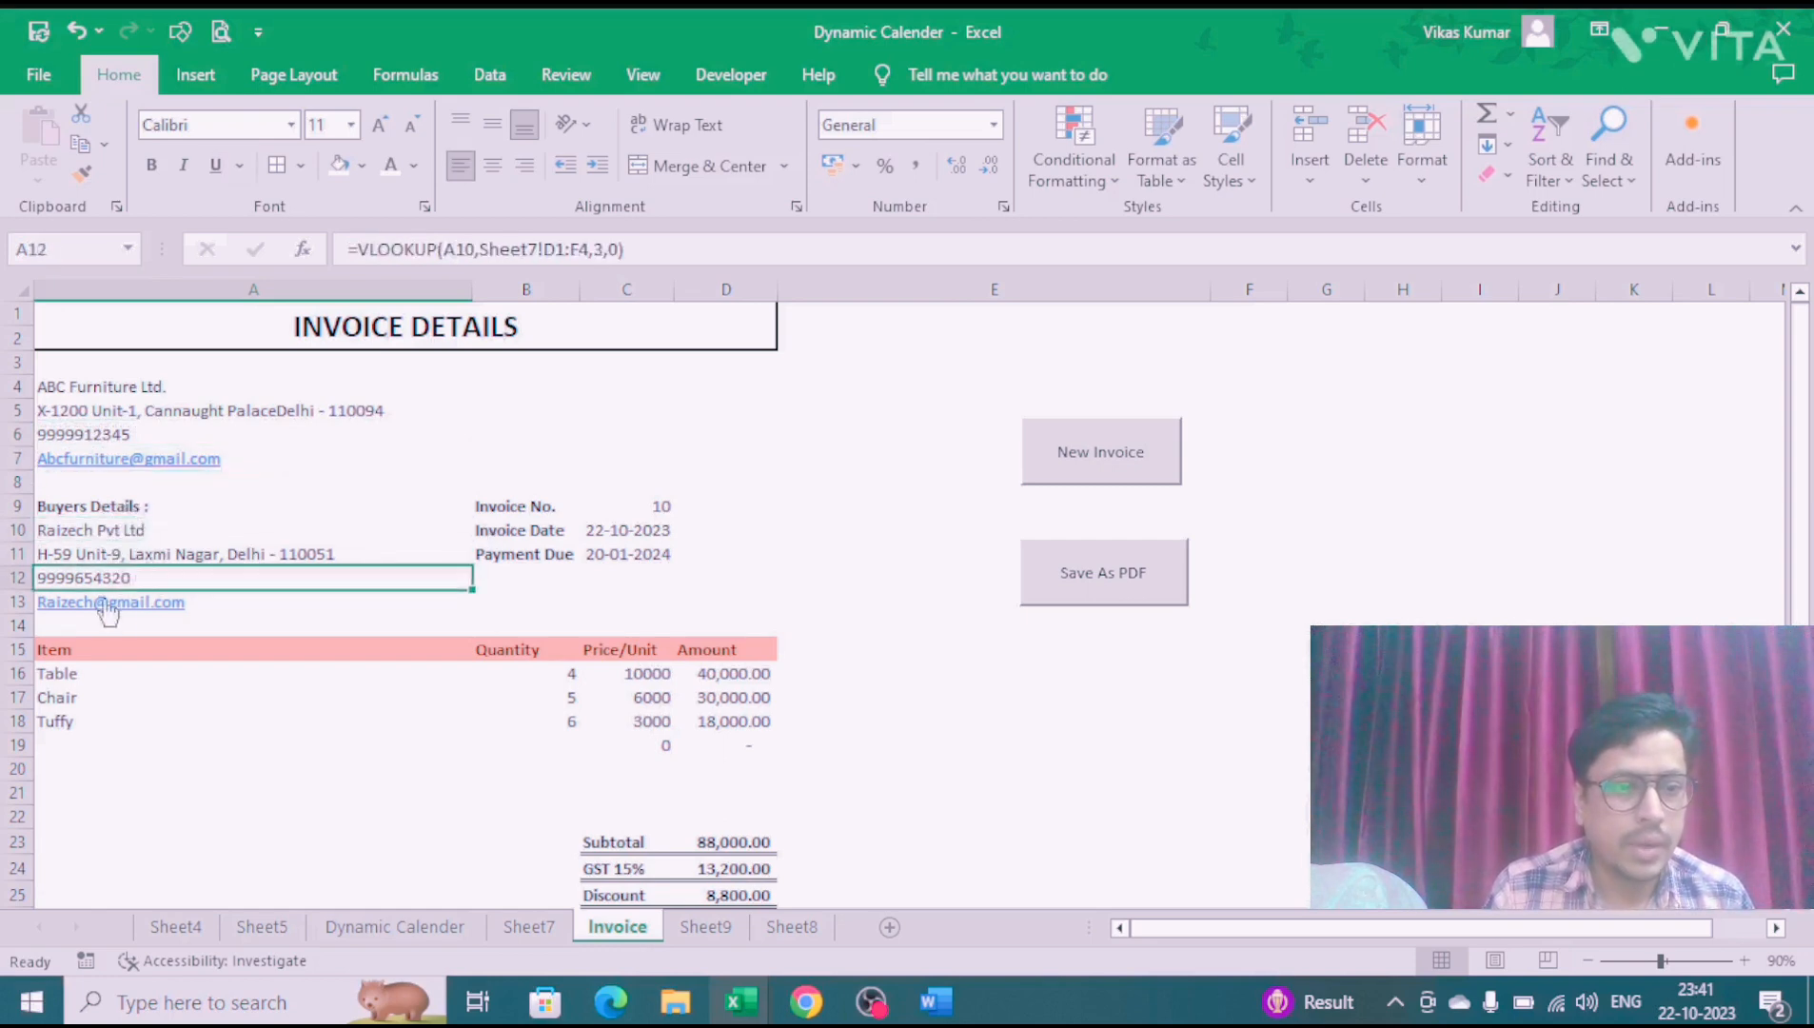
{"action": "left_click", "coordinate": [226, 607]}
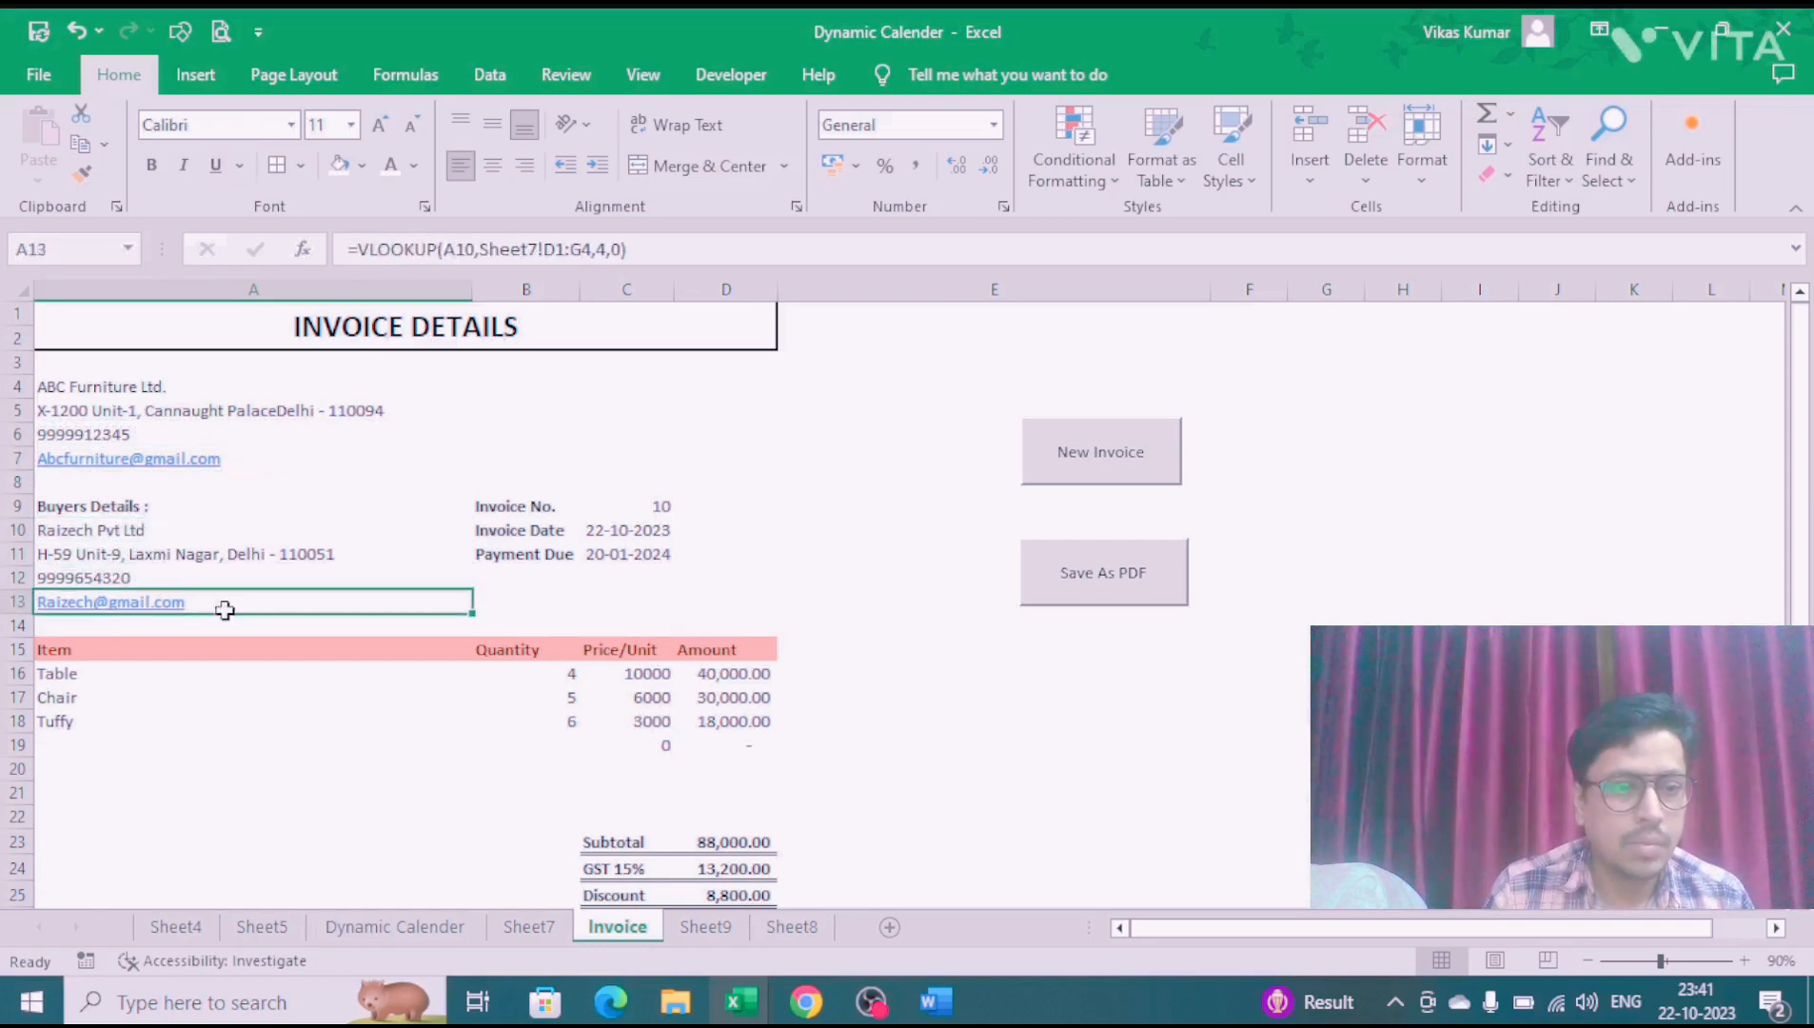
{"action": "left_click", "coordinate": [505, 502]}
{"action": "left_click", "coordinate": [529, 531]}
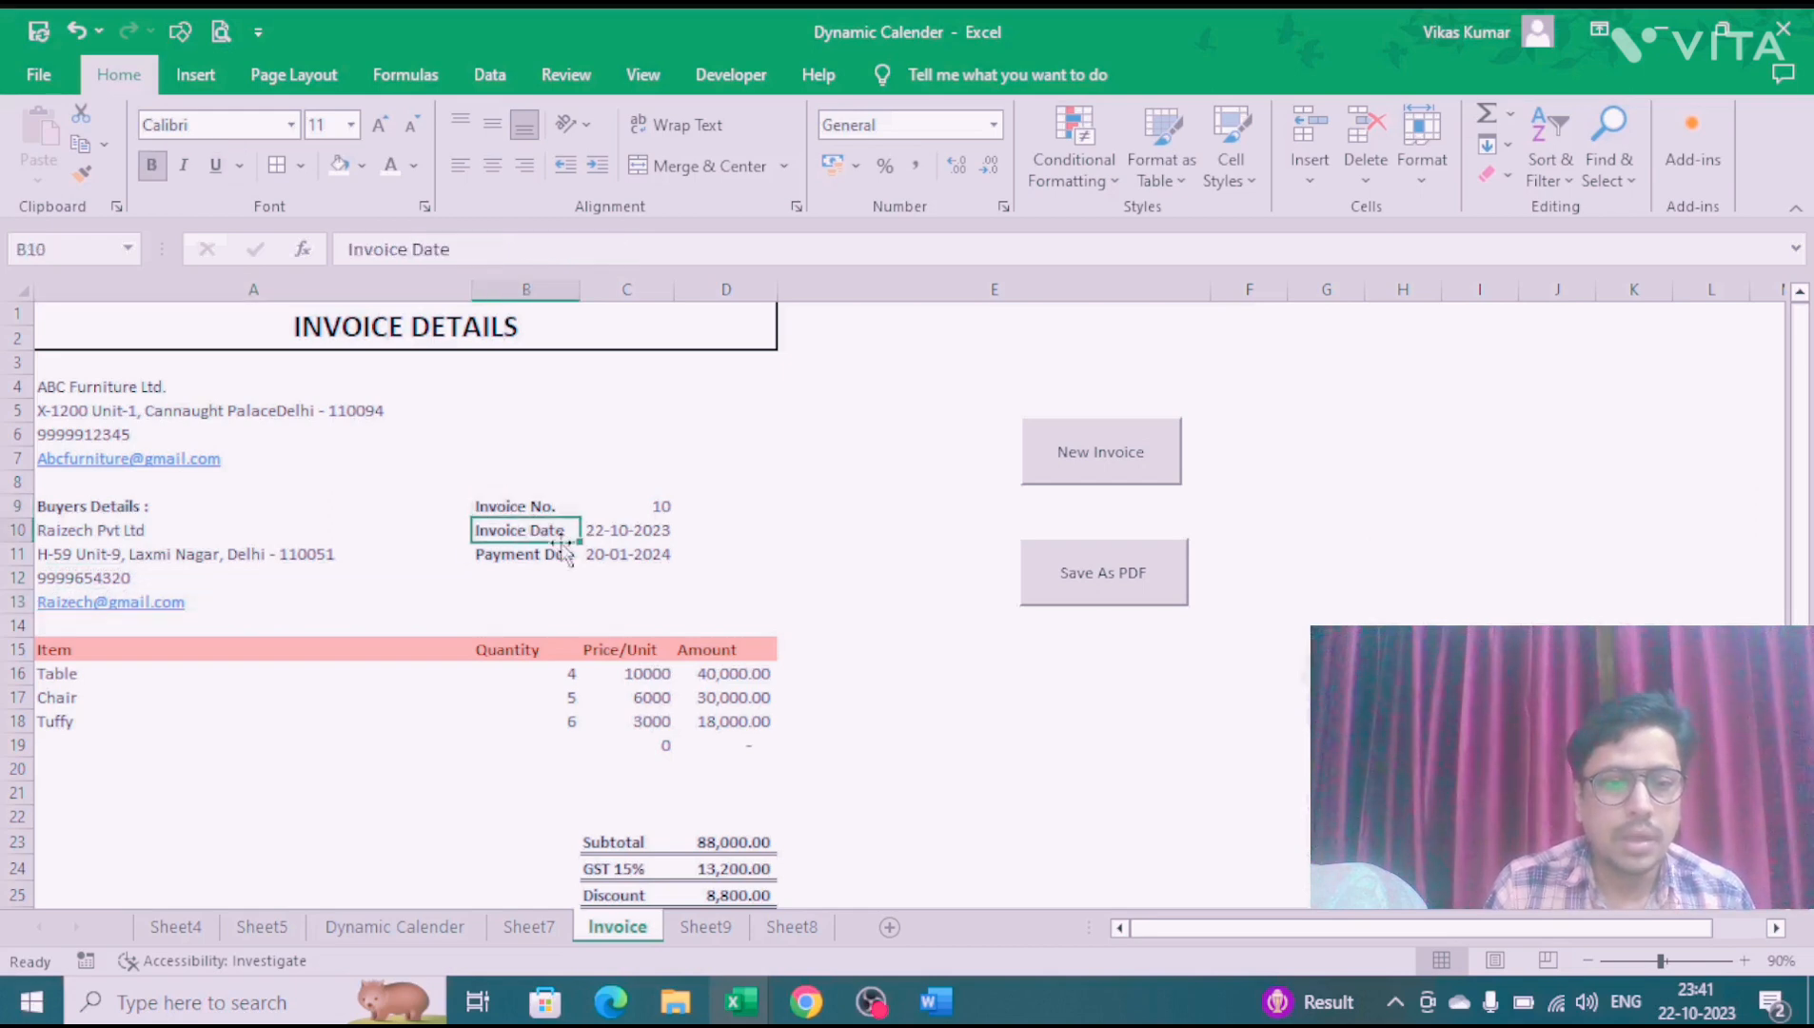
{"action": "left_click", "coordinate": [651, 529]}
{"action": "left_click", "coordinate": [636, 556]}
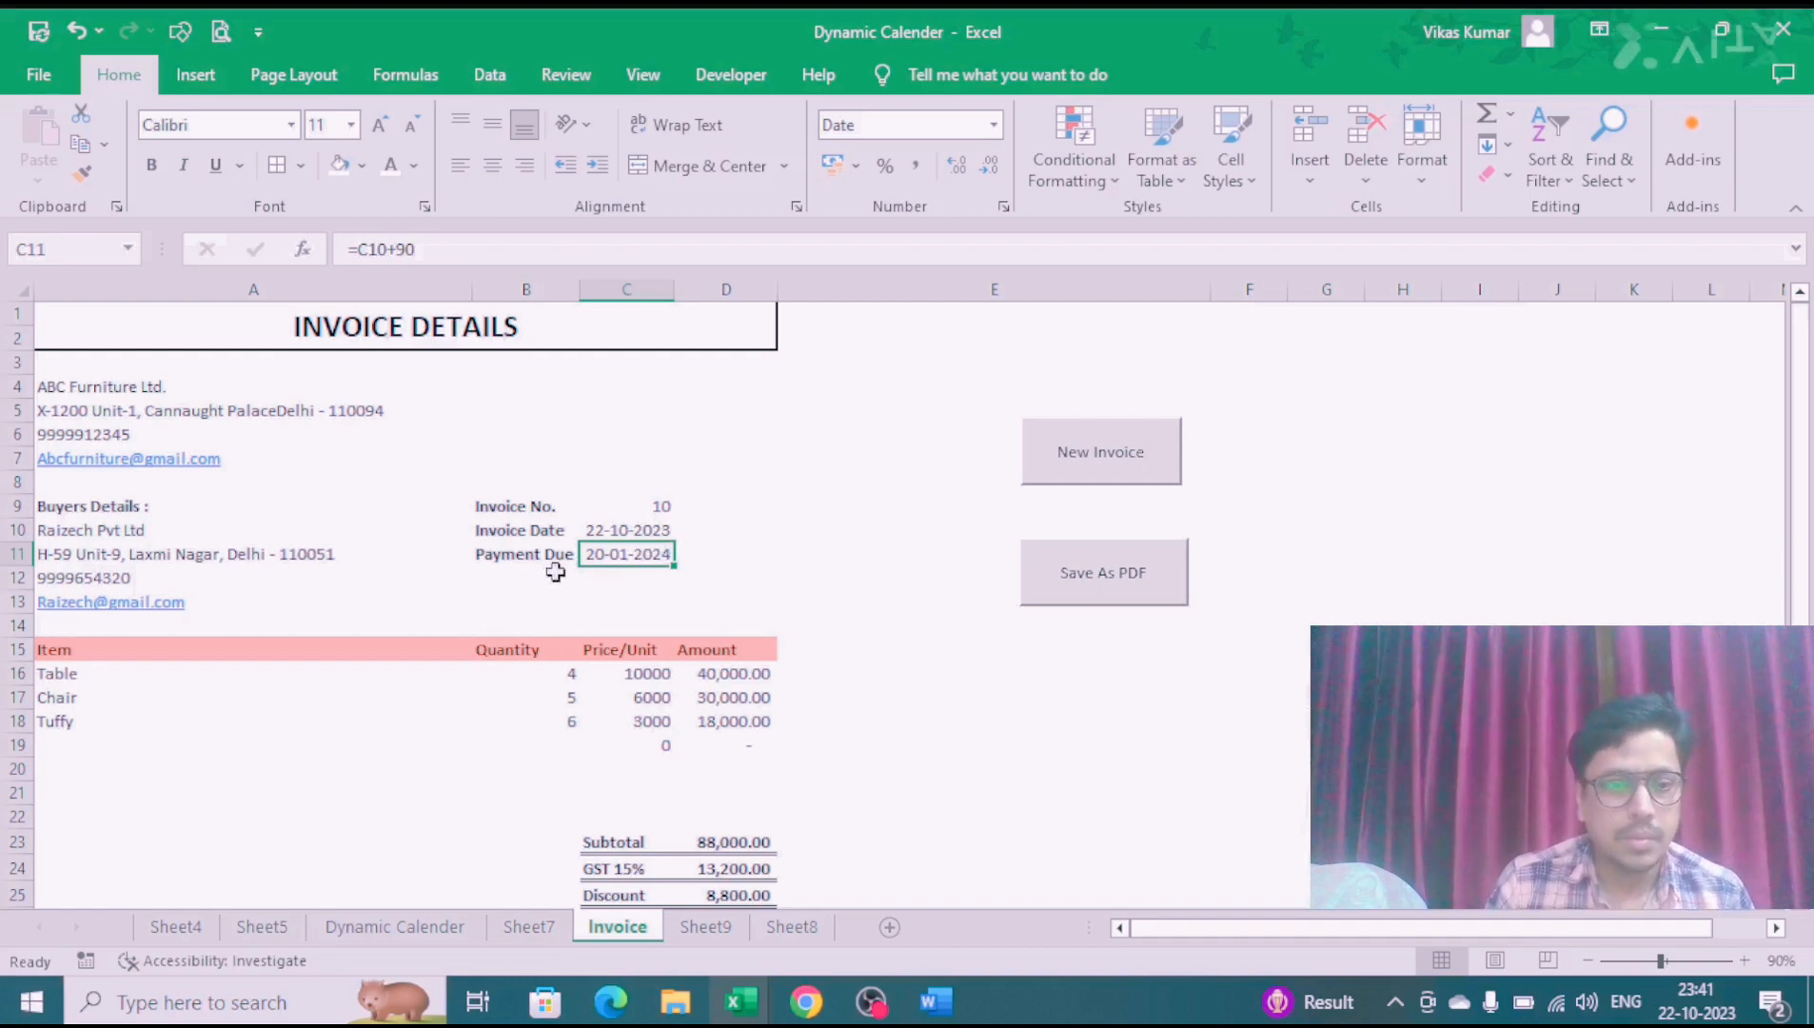
Step: Examine the item table's column headings, its listed items and the amount formula of the first item
{"action": "left_click", "coordinate": [209, 647]}
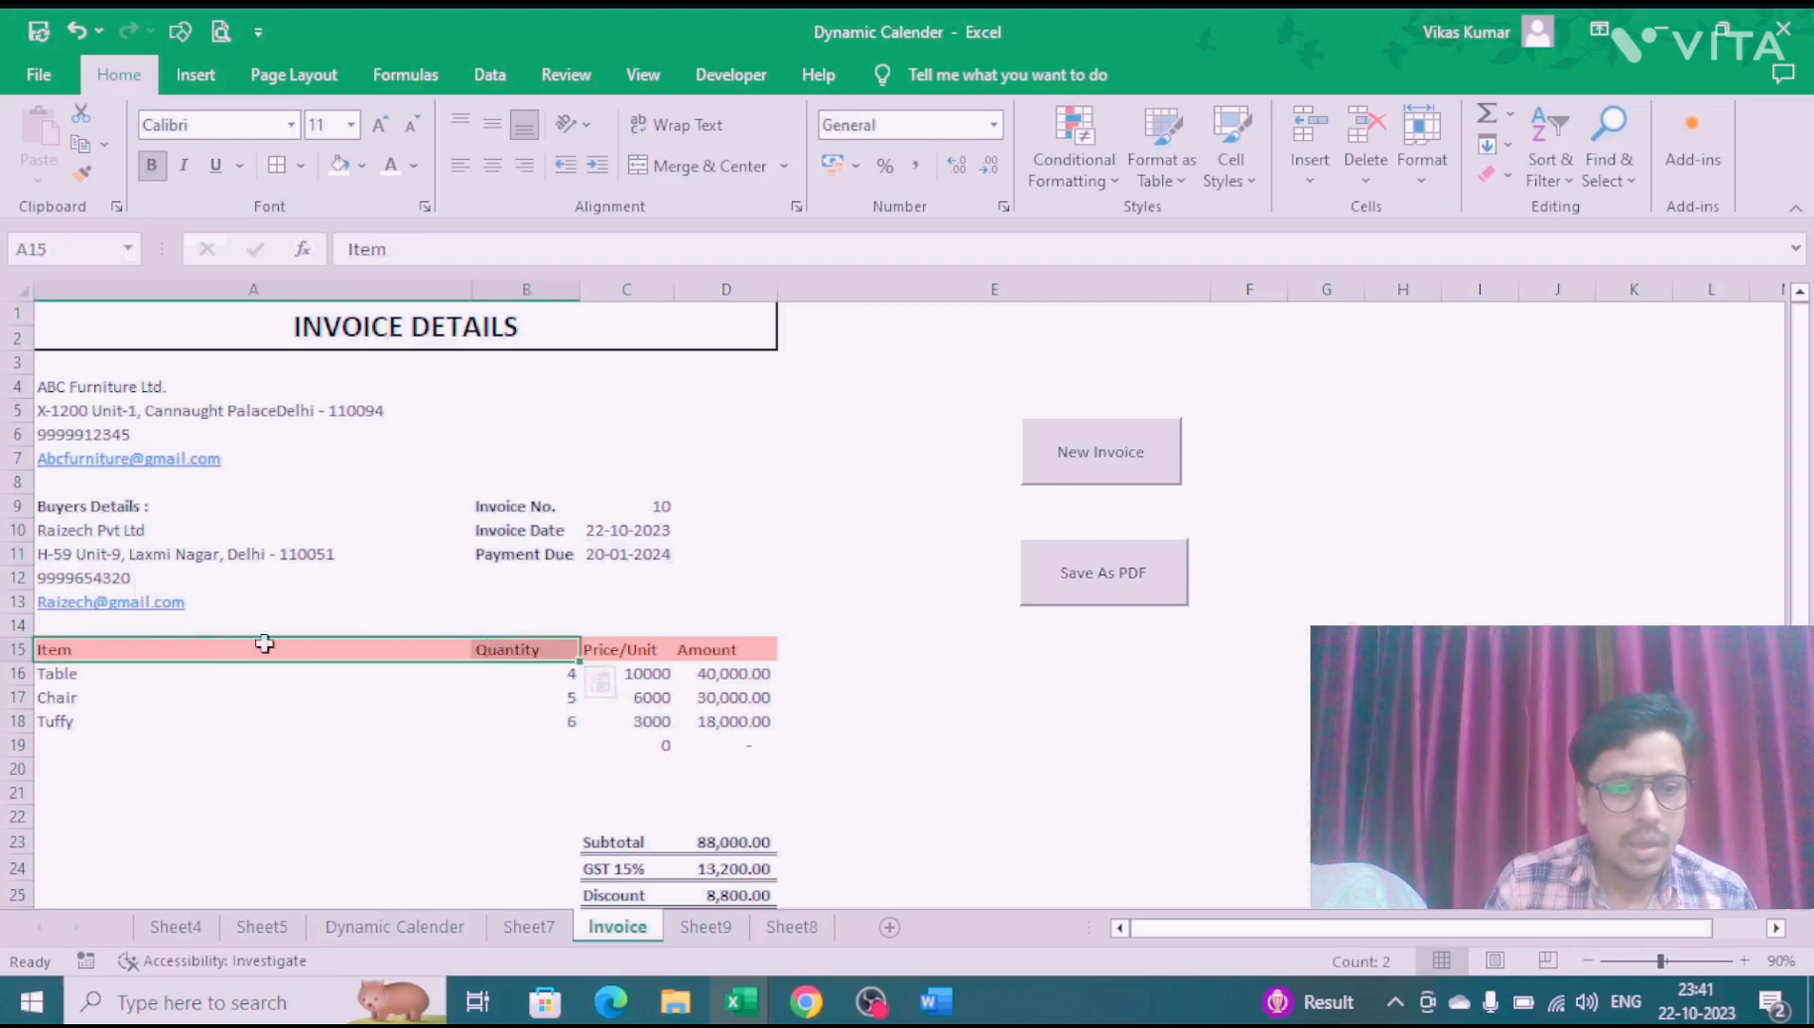
{"action": "left_click", "coordinate": [507, 647]}
{"action": "left_click", "coordinate": [741, 648]}
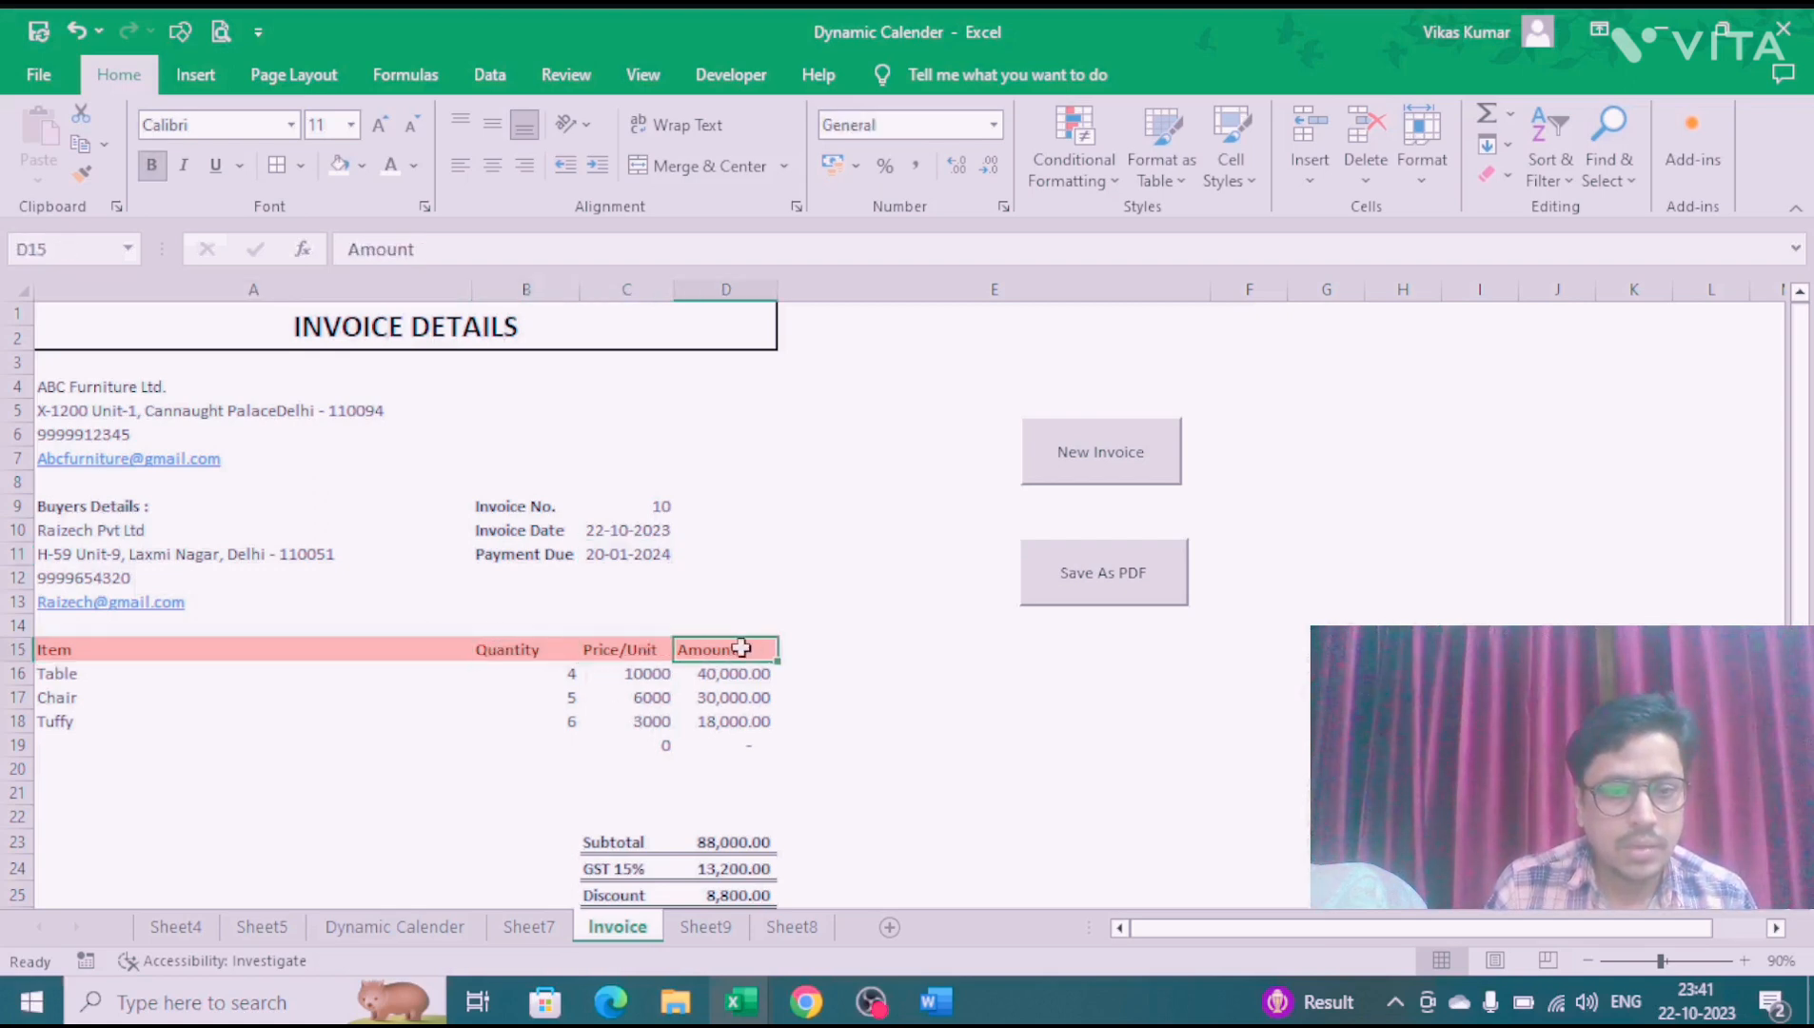
{"action": "left_click", "coordinate": [169, 676]}
{"action": "left_click", "coordinate": [112, 699]}
{"action": "left_click", "coordinate": [81, 725]}
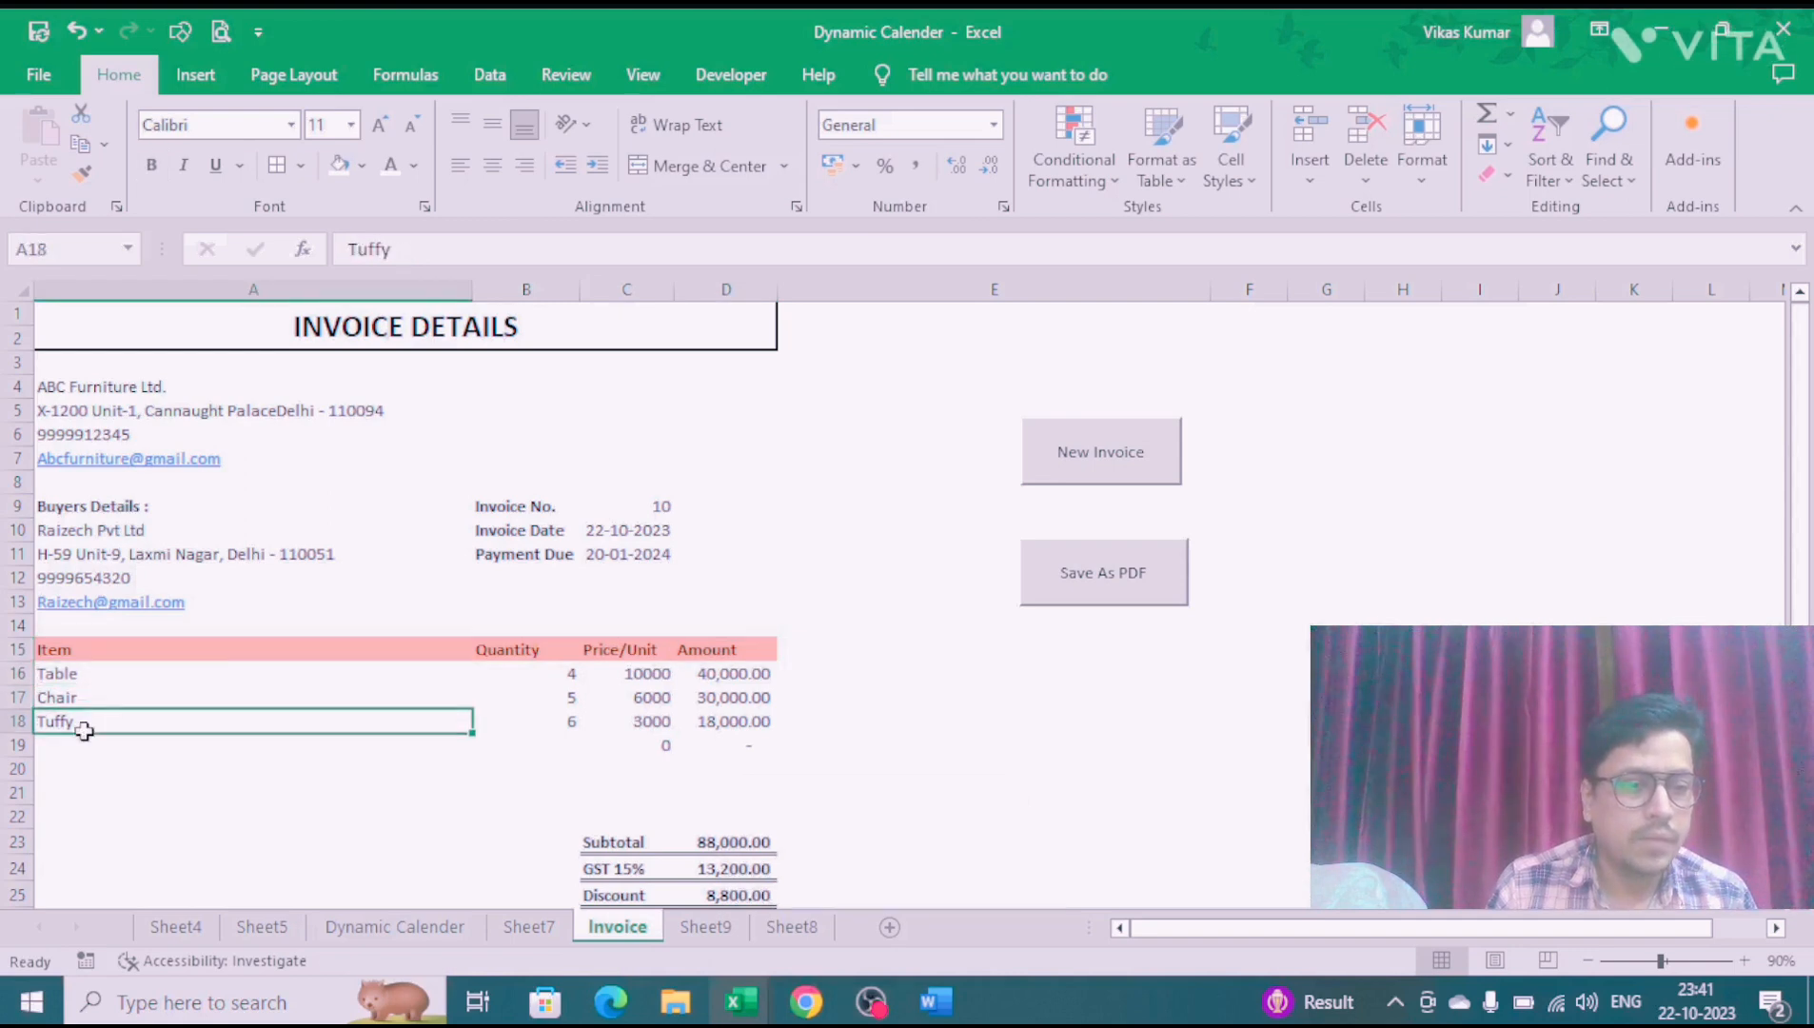
{"action": "left_click", "coordinate": [114, 389]}
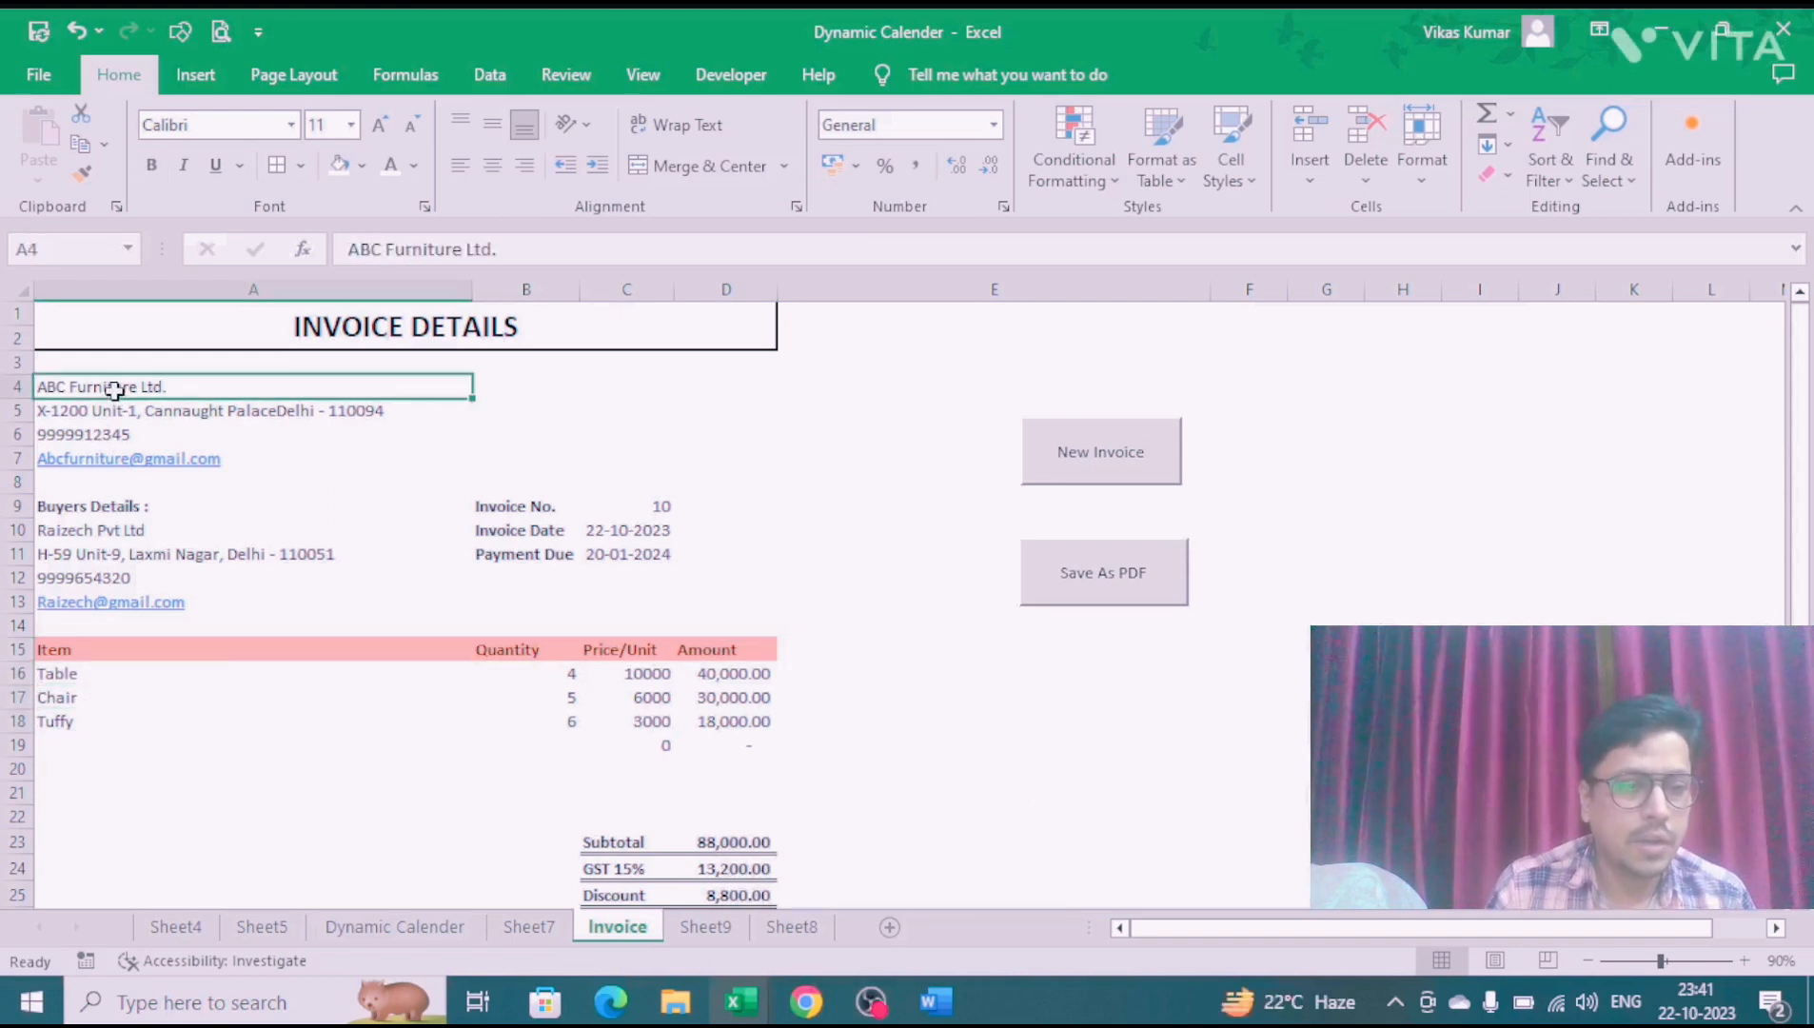
{"action": "left_click", "coordinate": [85, 678]}
{"action": "left_click", "coordinate": [81, 697]}
{"action": "left_click", "coordinate": [64, 720]}
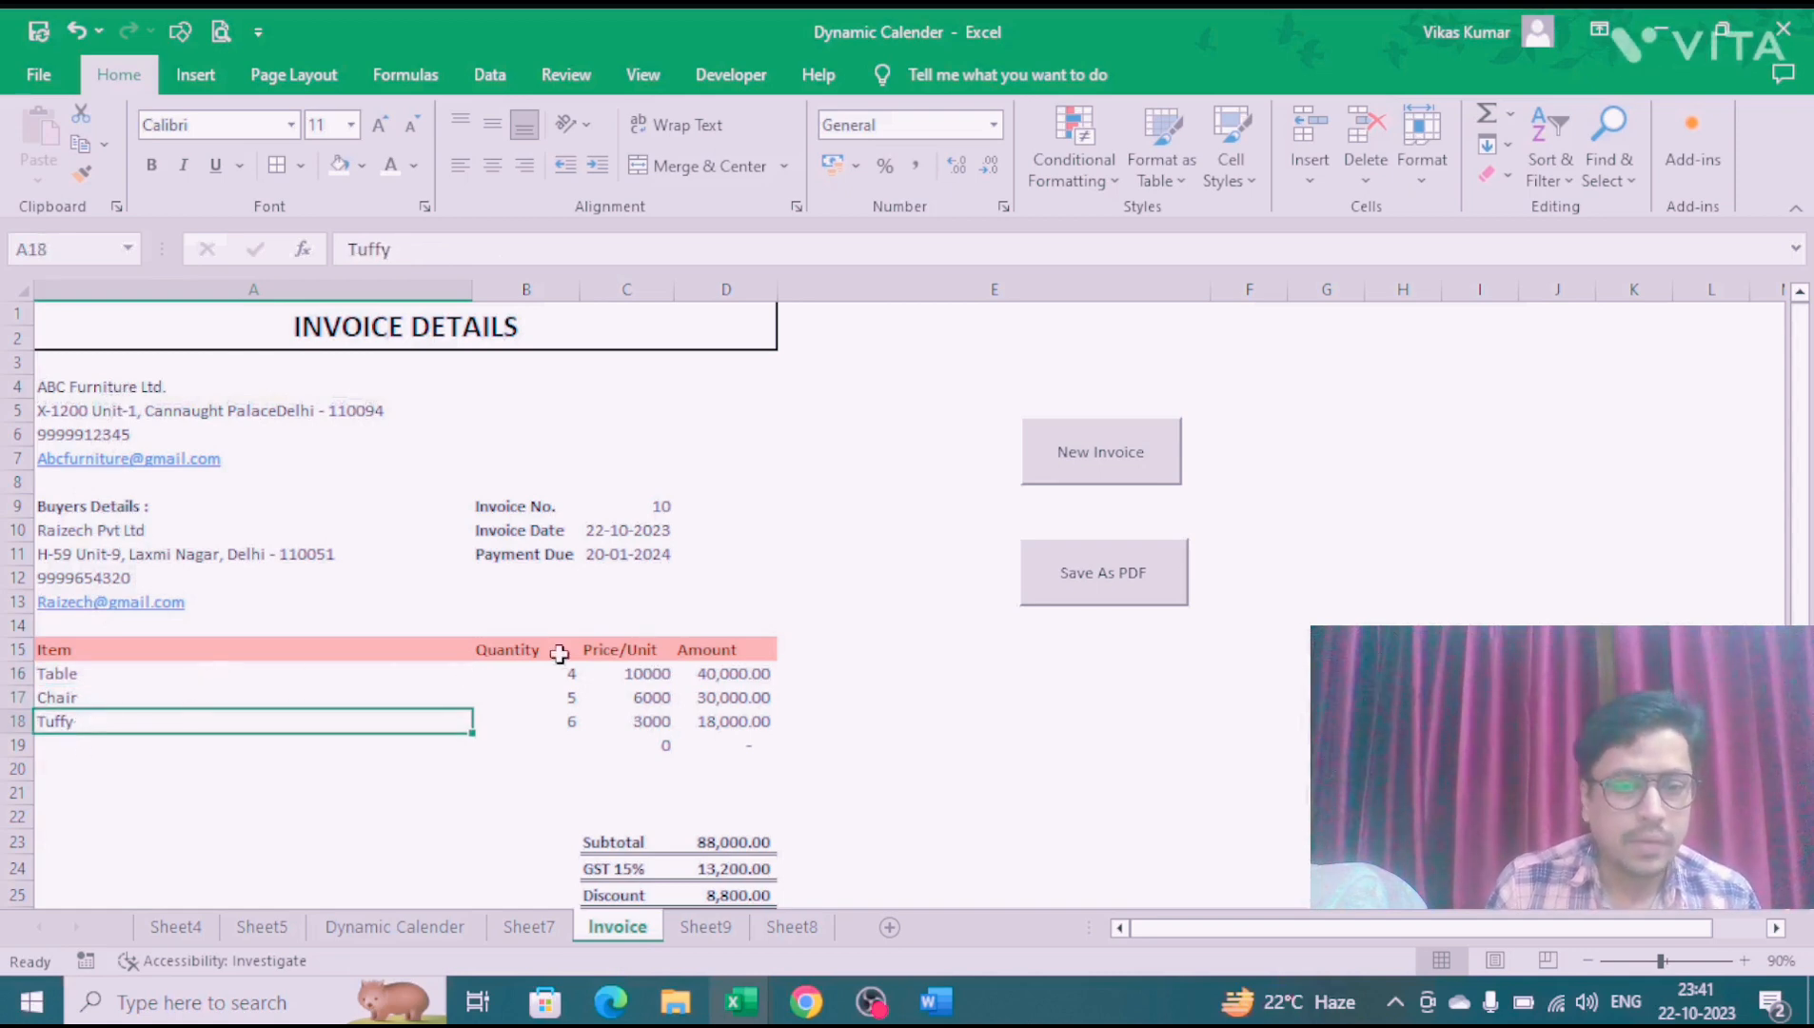
{"action": "left_click", "coordinate": [733, 676]}
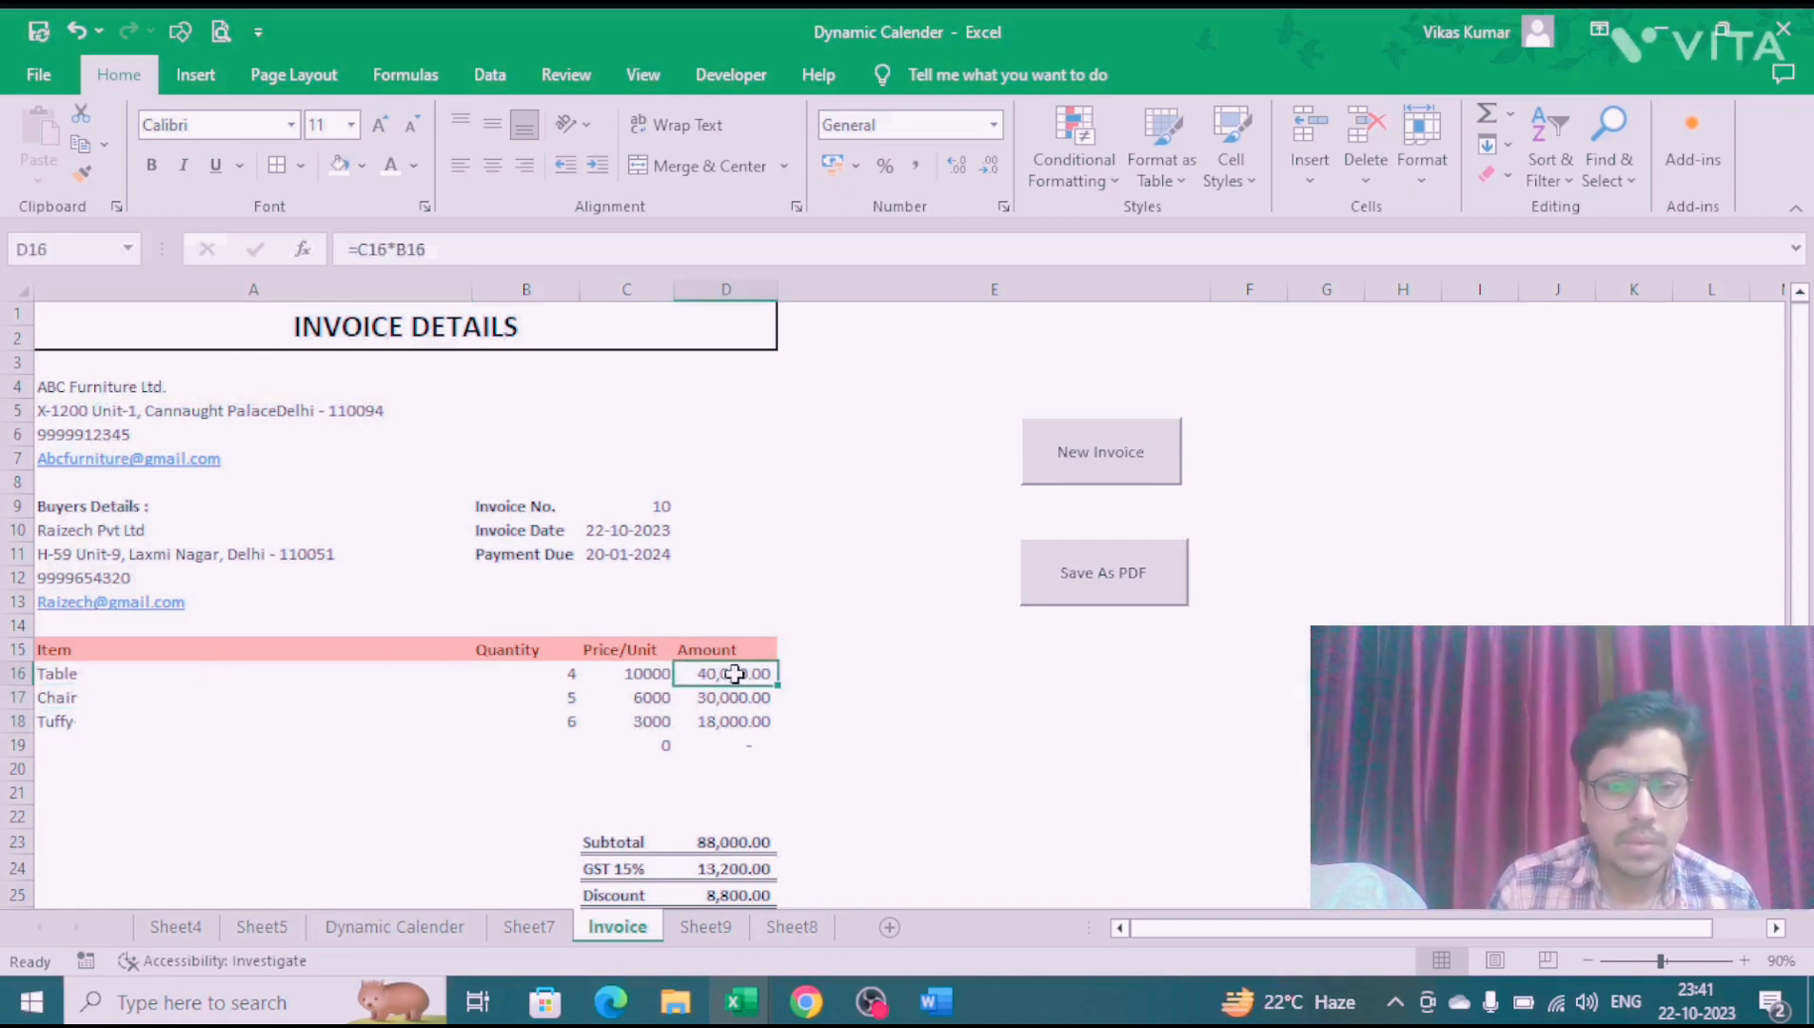
Step: Examine the formulas behind the subtotal, GST, discount and total, and return to the invoice title
{"action": "left_click", "coordinate": [614, 843]}
{"action": "left_click", "coordinate": [729, 842]}
{"action": "left_click_drag", "start_coordinate": [732, 676], "coordinate": [737, 724]}
{"action": "left_click", "coordinate": [753, 841]}
{"action": "left_click", "coordinate": [724, 870]}
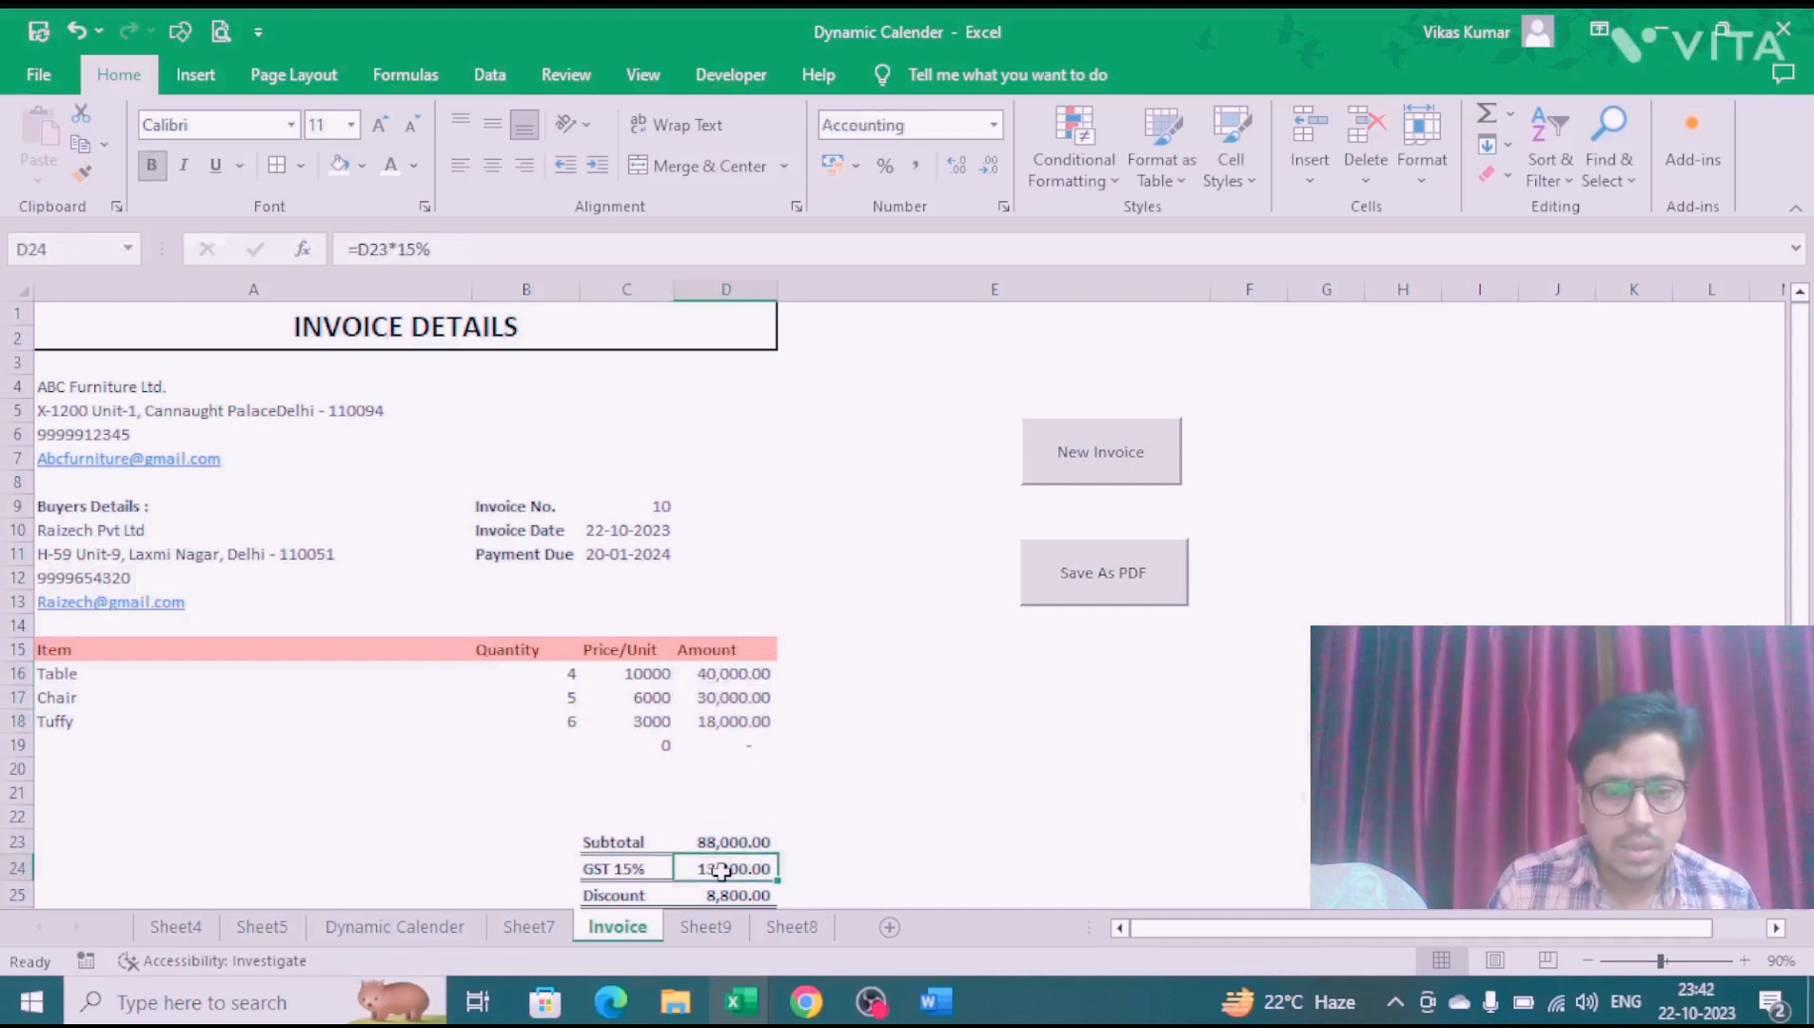
{"action": "left_click", "coordinate": [721, 846]}
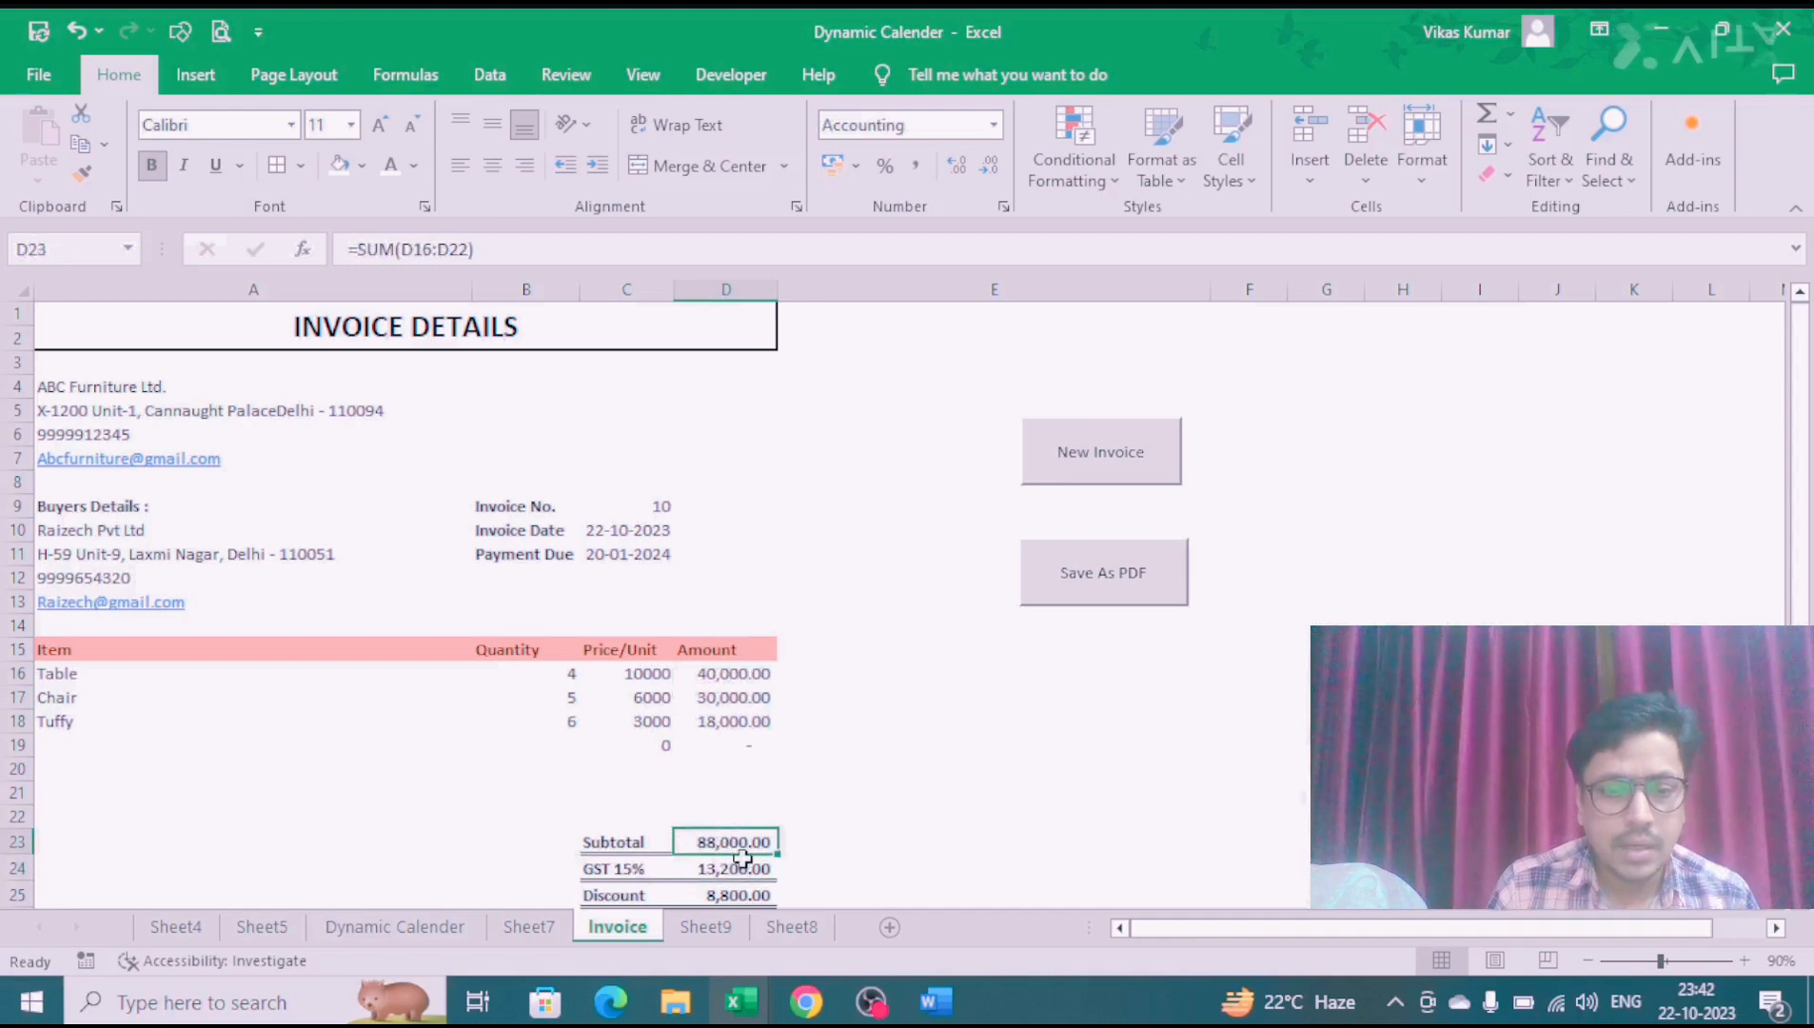
{"action": "left_click", "coordinate": [743, 866]}
{"action": "key", "text": "Down"}
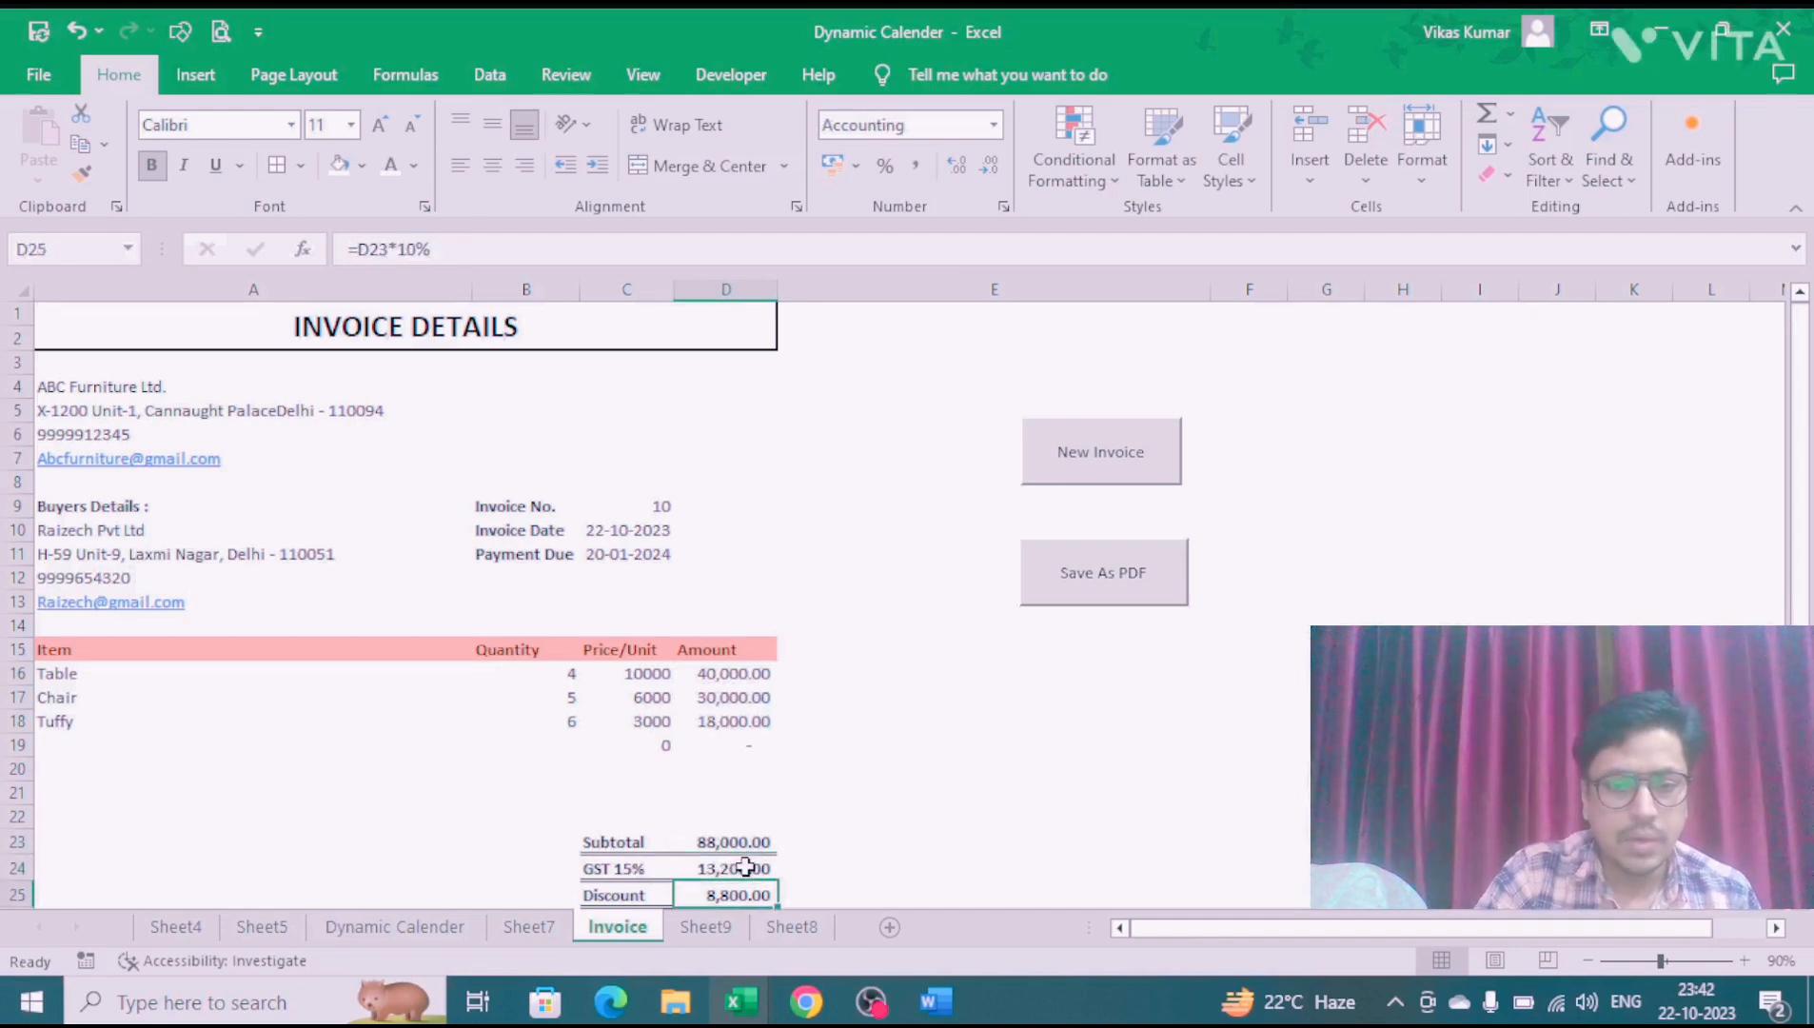
{"action": "key", "text": "Up"}
{"action": "key", "text": "Up"}
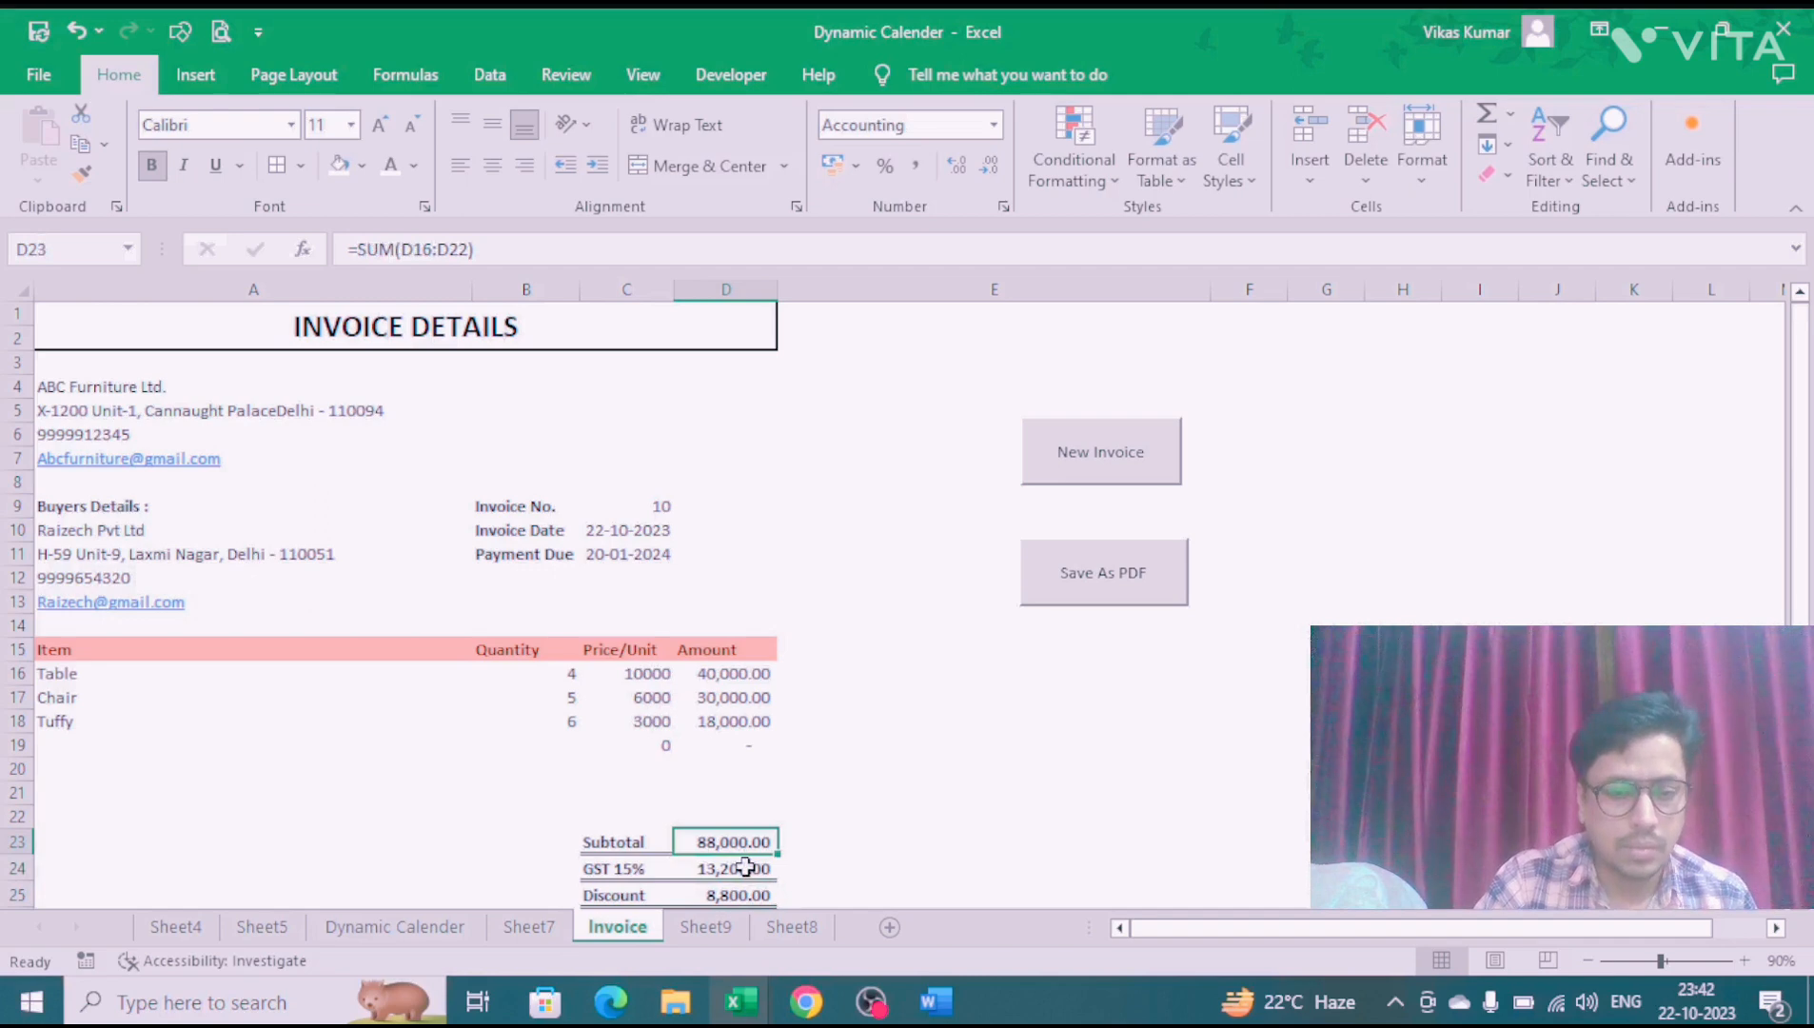
{"action": "key", "text": "Down"}
{"action": "key", "text": "Down"}
{"action": "key", "text": "Down"}
{"action": "key", "text": "Down"}
{"action": "key", "text": "Down"}
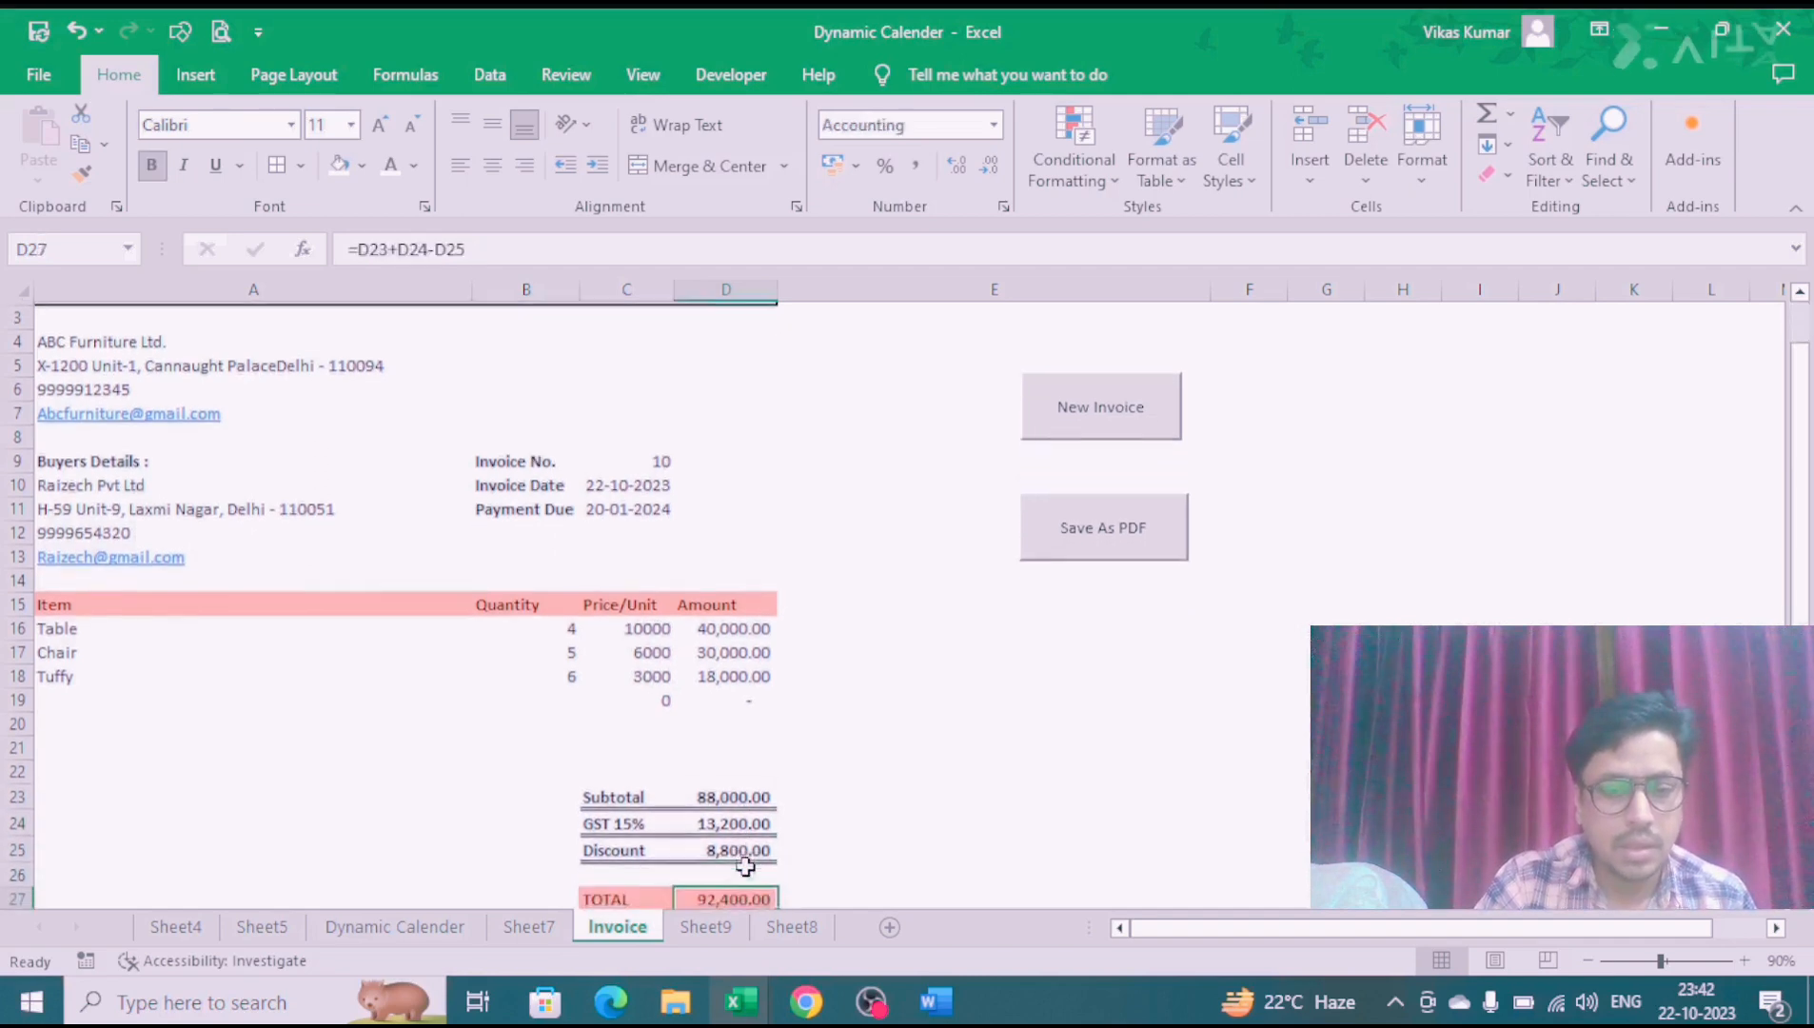
{"action": "key", "text": "Up"}
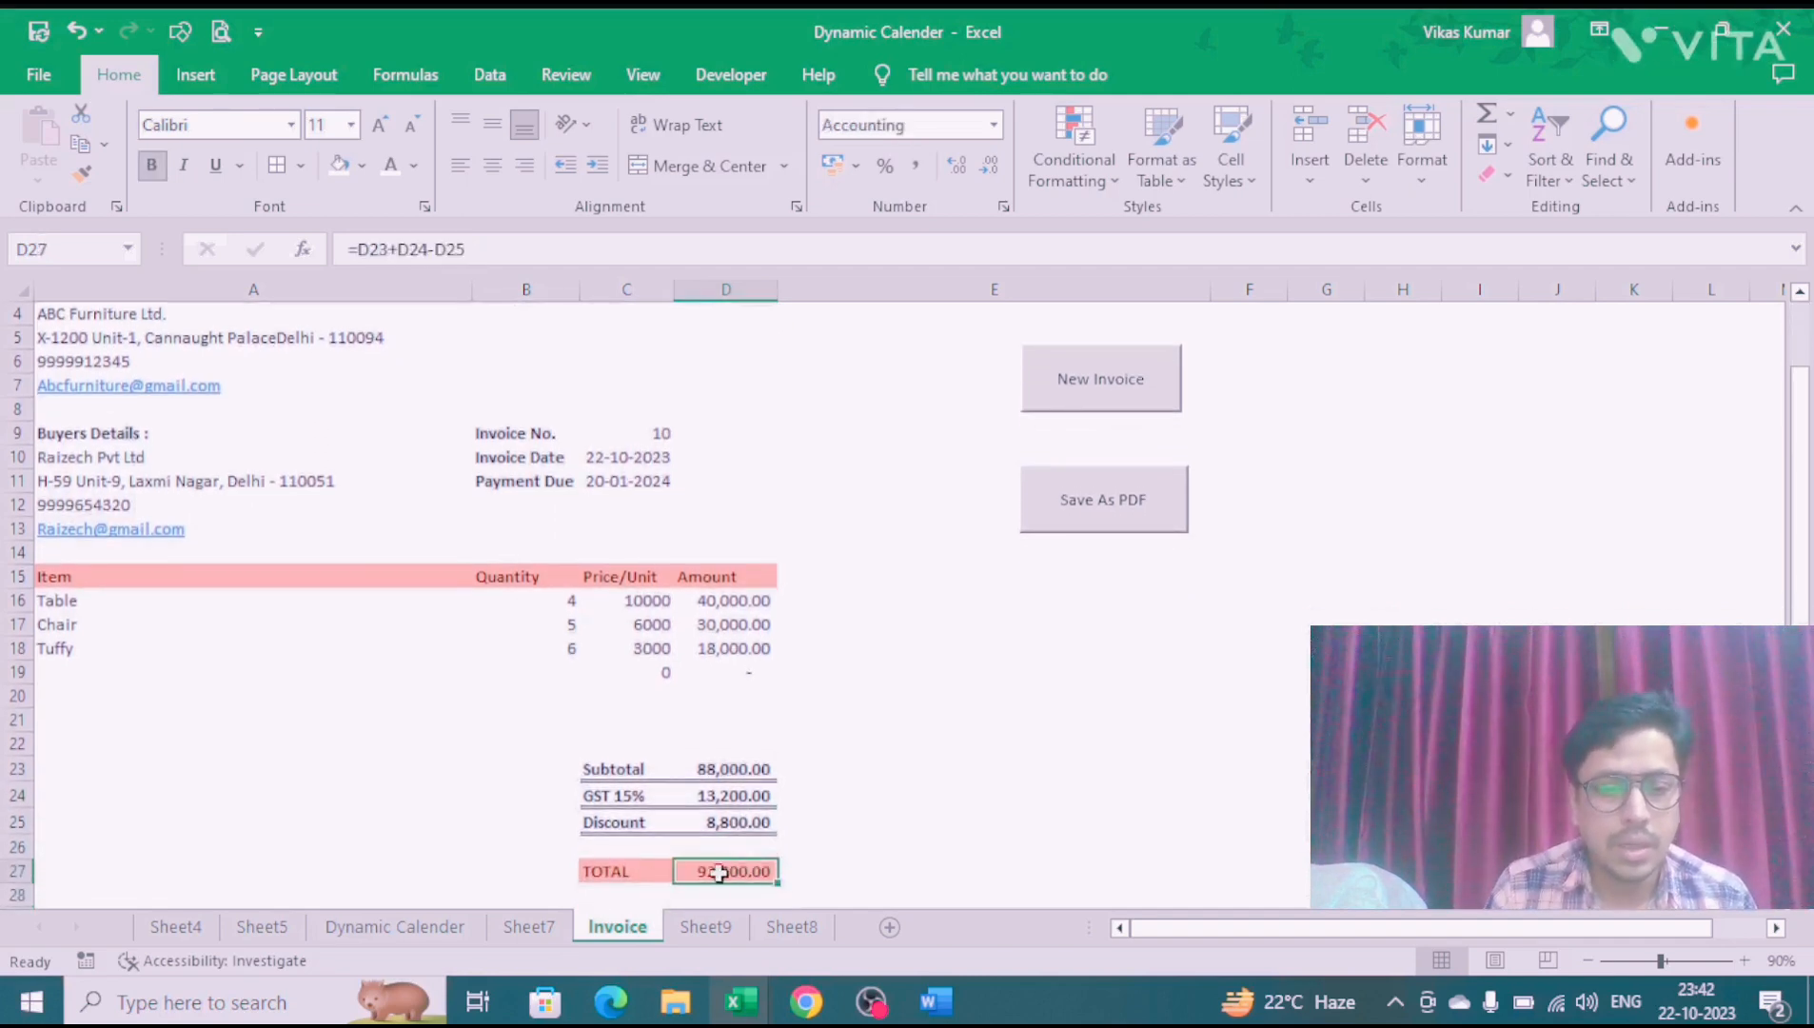
{"action": "key", "text": "Up"}
{"action": "key", "text": "Up"}
{"action": "key", "text": "Up"}
{"action": "key", "text": "Up"}
{"action": "key", "text": "Up"}
{"action": "key", "text": "Up"}
{"action": "key", "text": "Up"}
{"action": "key", "text": "Up"}
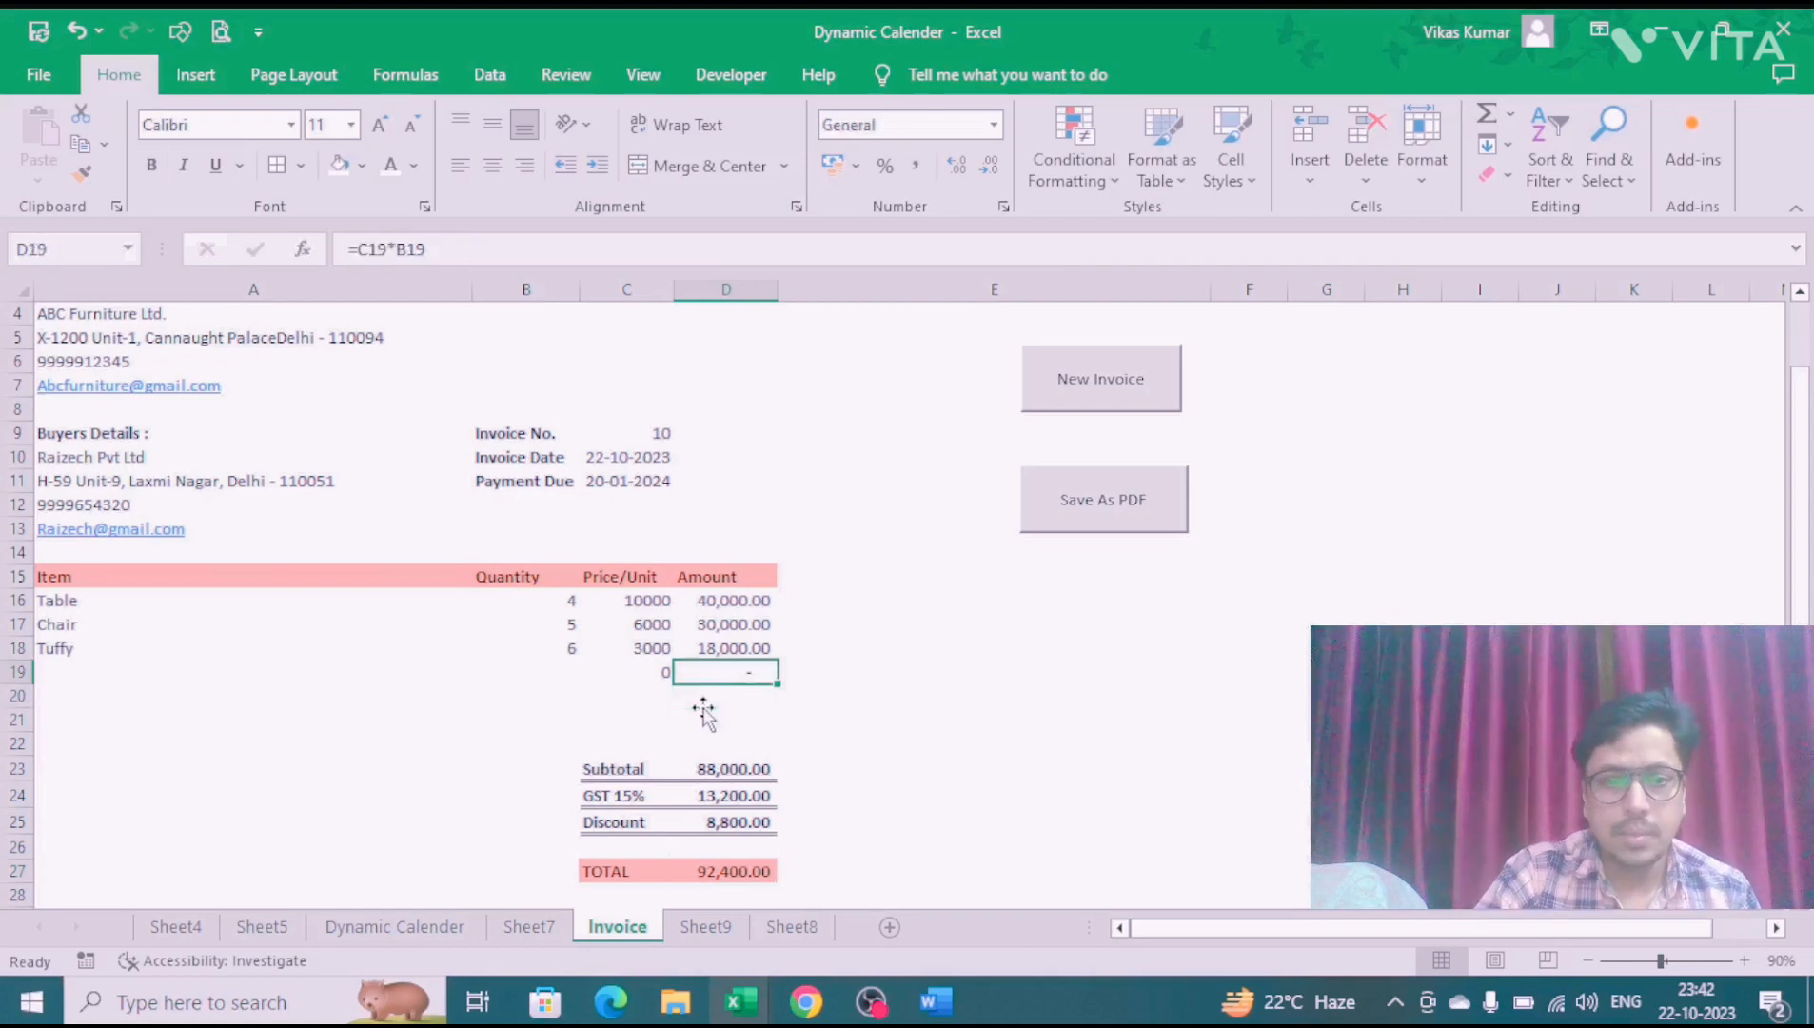
{"action": "key", "text": "Up"}
{"action": "key", "text": "ctrl+Home"}
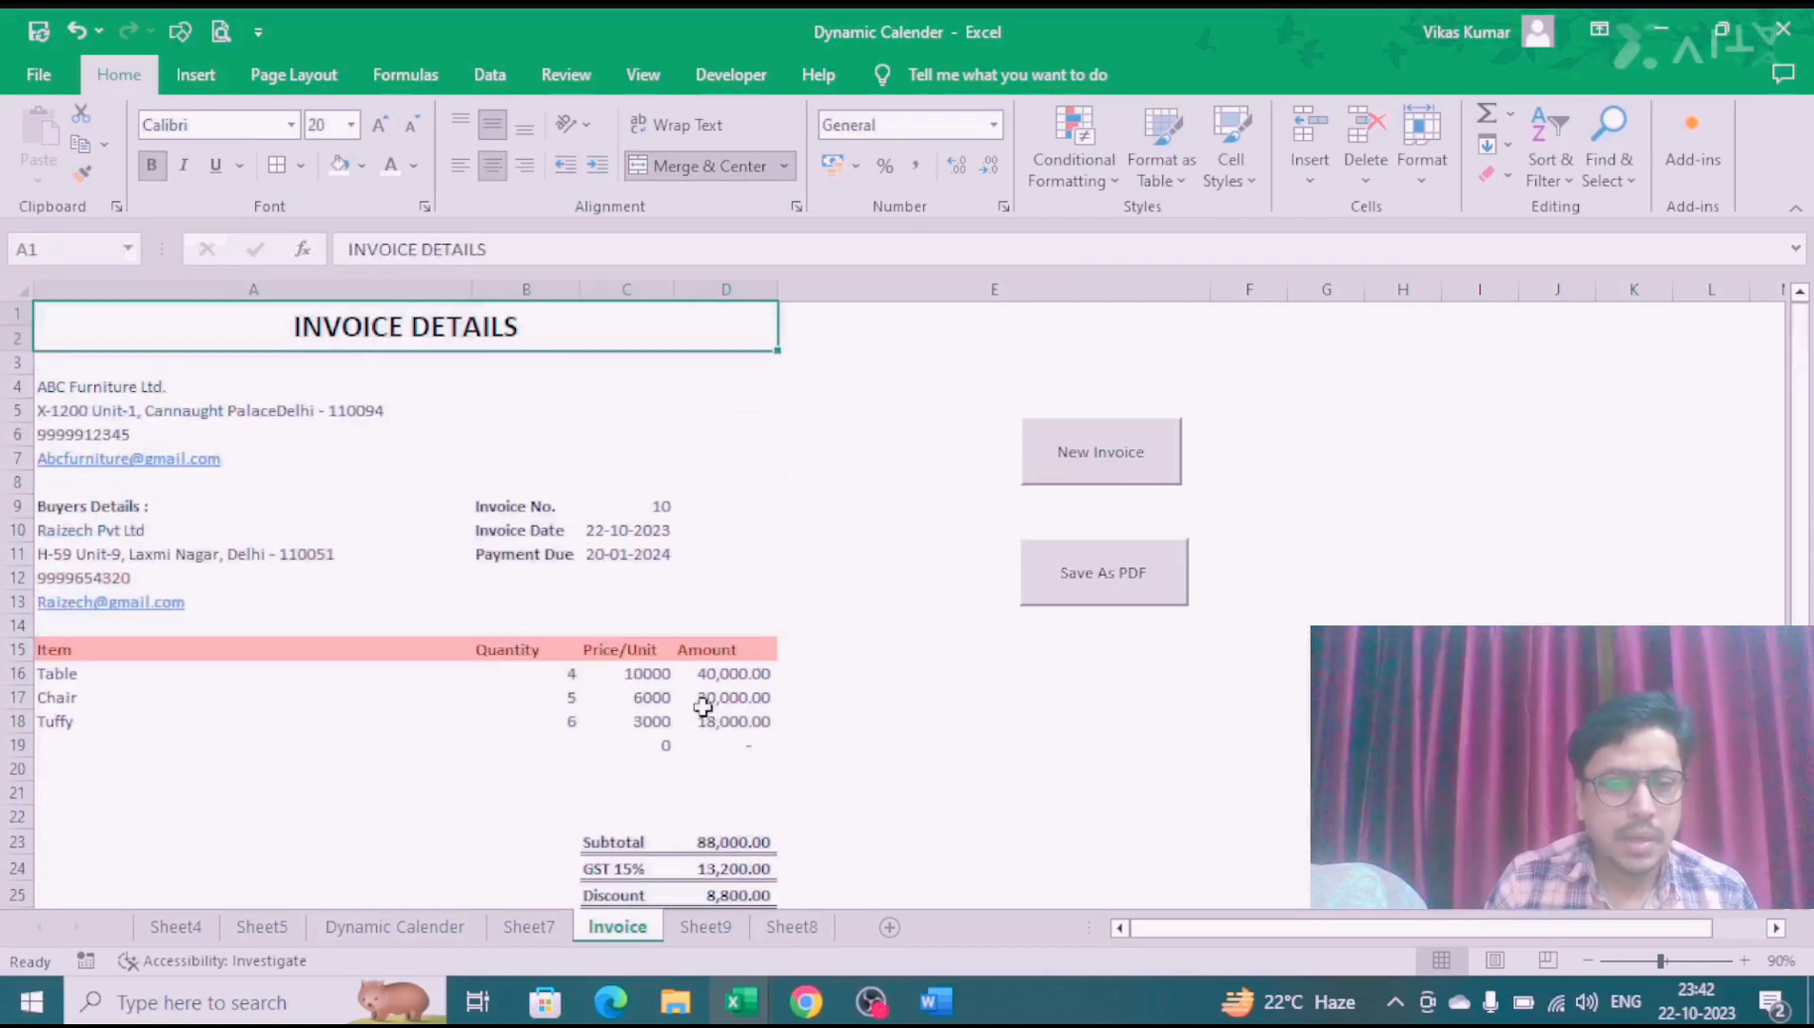
Step: Save the invoice as a PDF, and show the refreshed Invoice folder in File Explorer
{"action": "left_click", "coordinate": [1110, 578]}
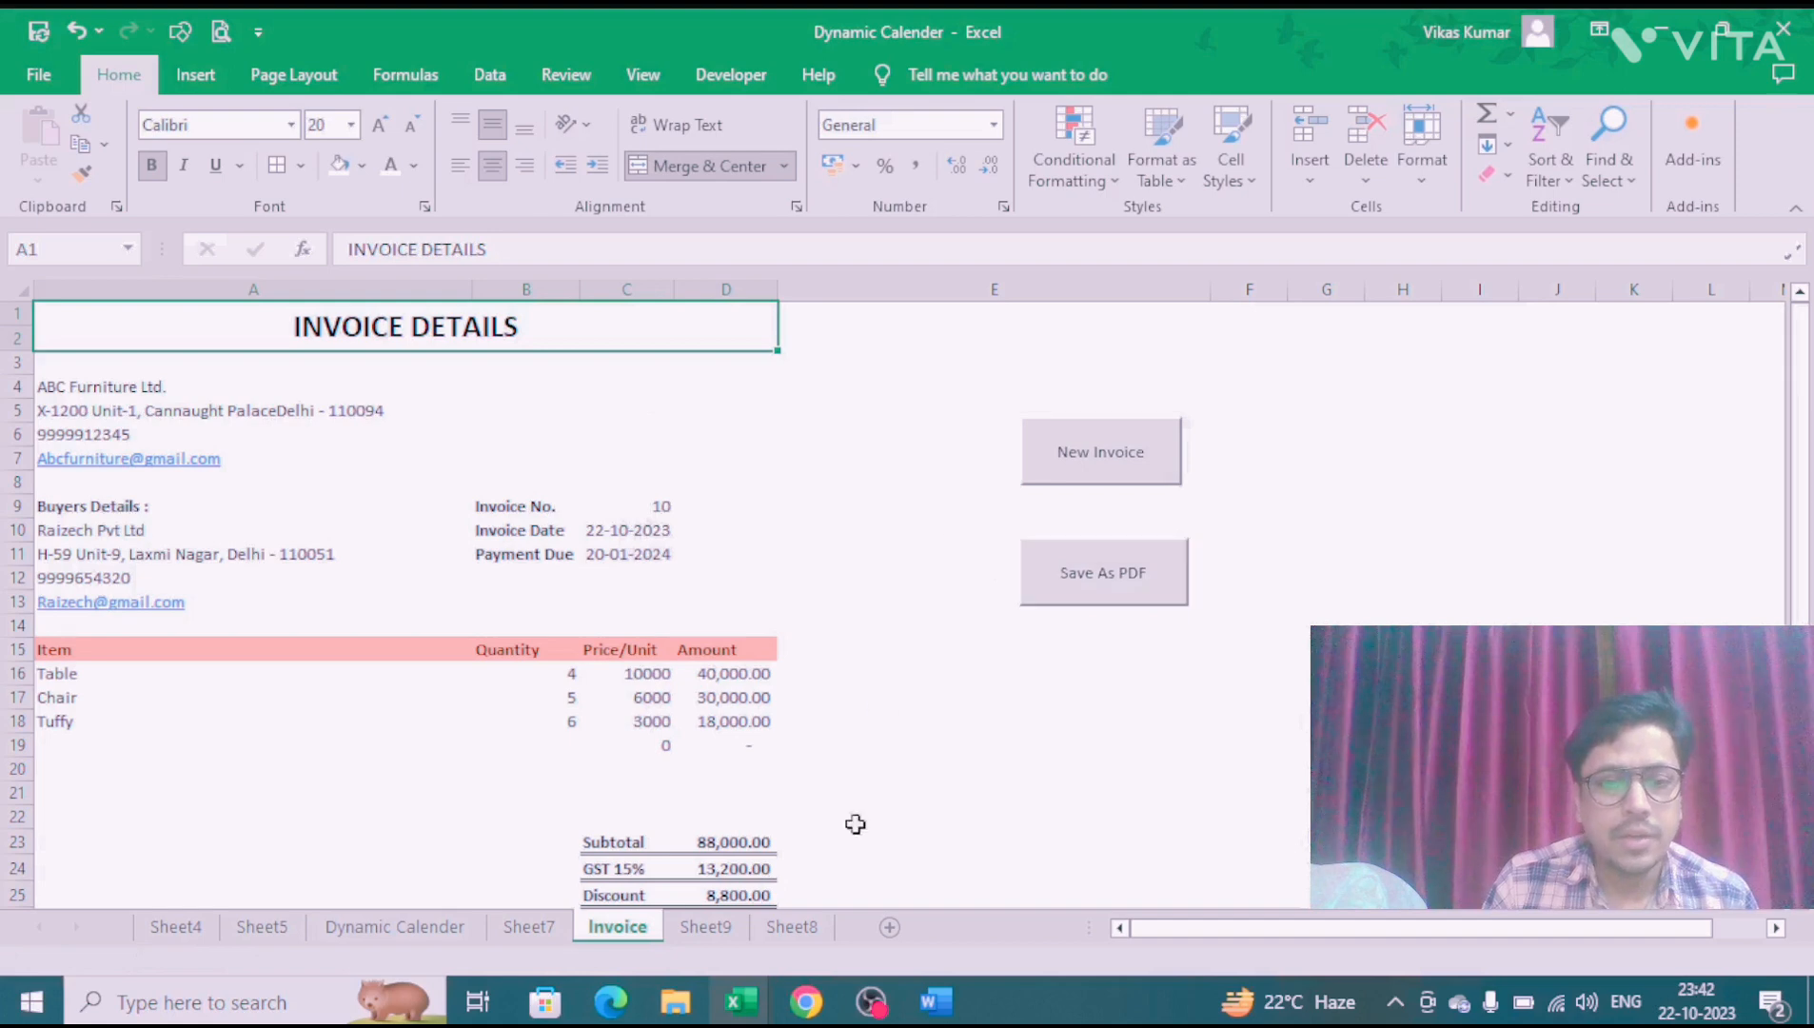
{"action": "mouse_move", "coordinate": [674, 1001]}
{"action": "left_click", "coordinate": [782, 911]}
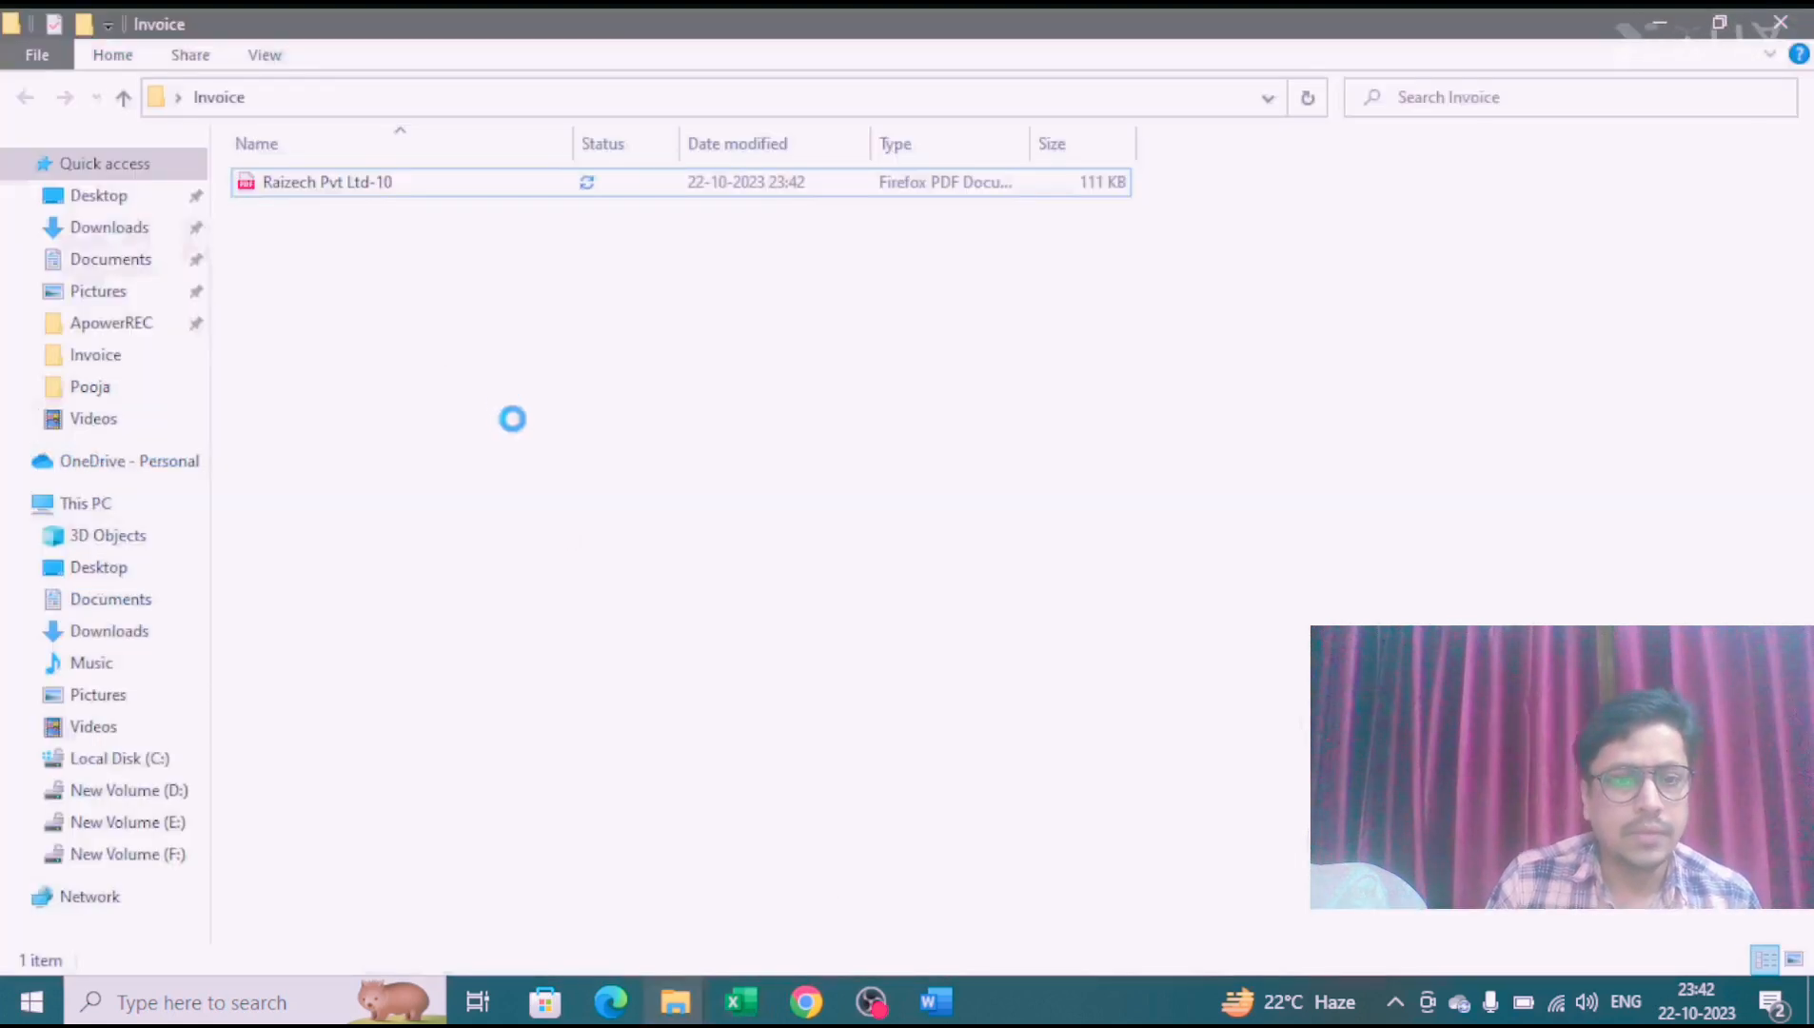
{"action": "right_click", "coordinate": [534, 427]}
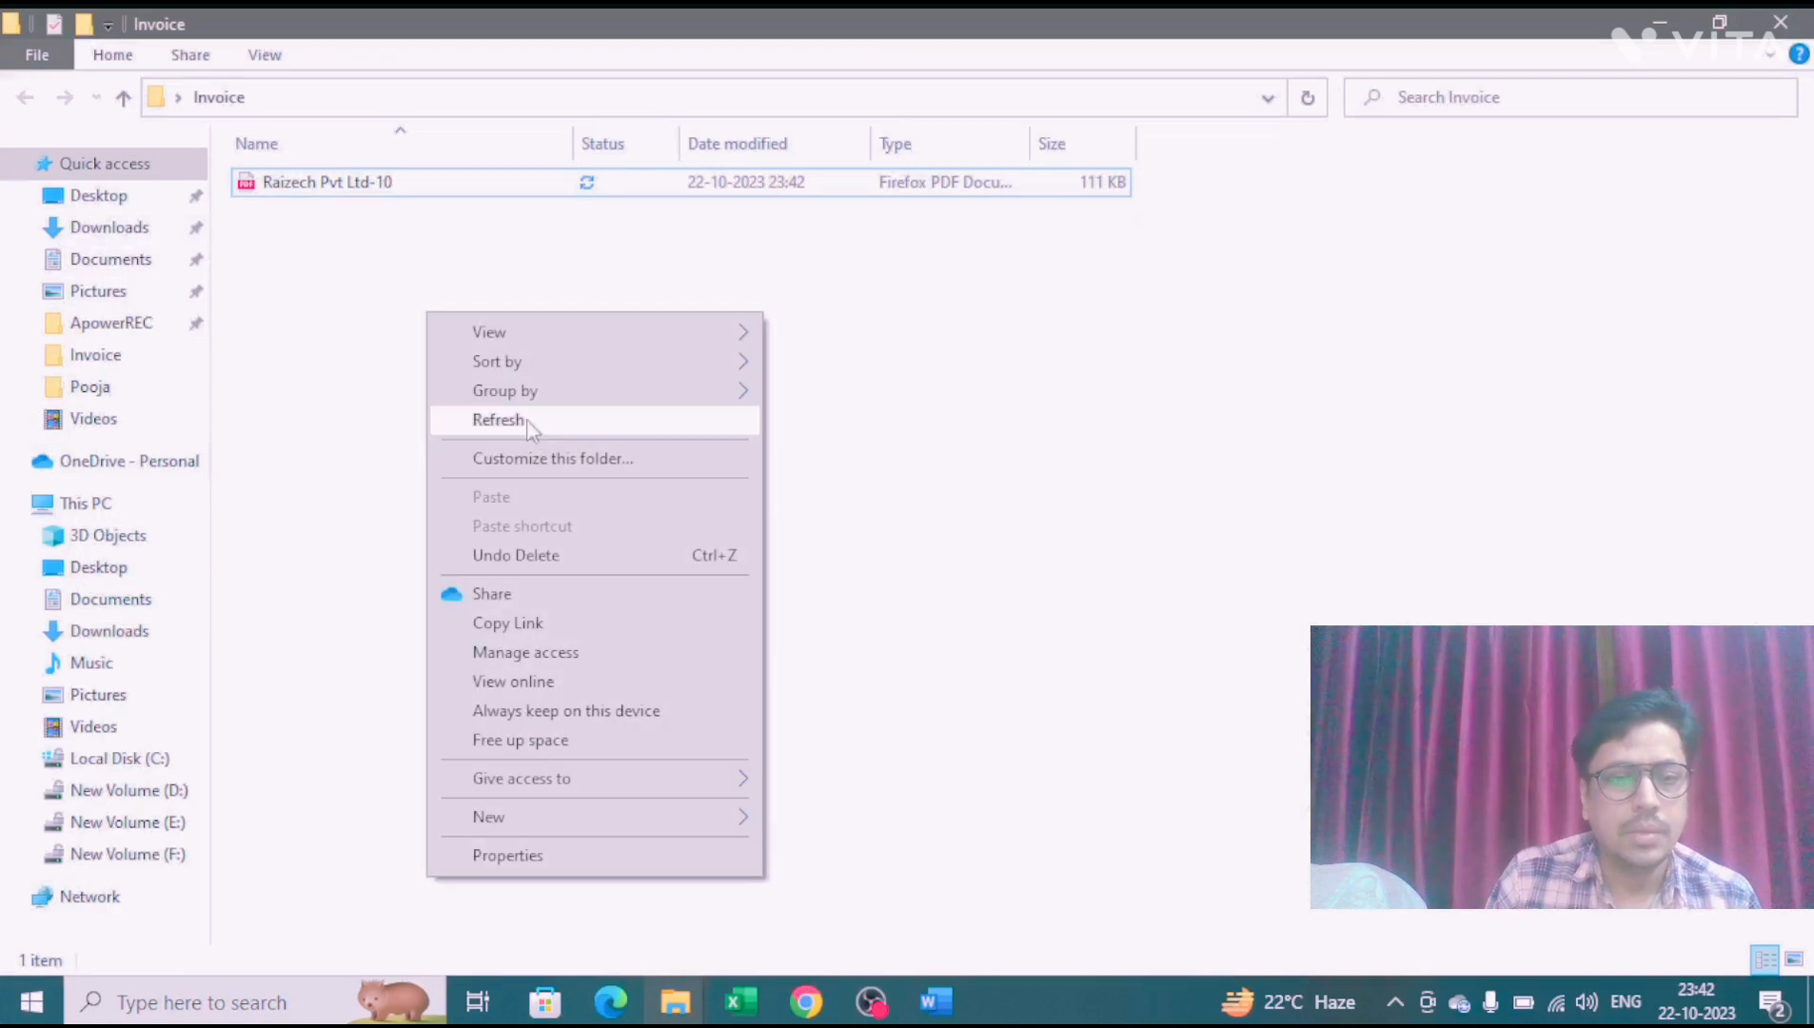
{"action": "left_click", "coordinate": [531, 420]}
Step: Open the Raizech Pvt Ltd-10 PDF in Firefox and review the exported invoice down to its total
{"action": "left_click", "coordinate": [359, 191]}
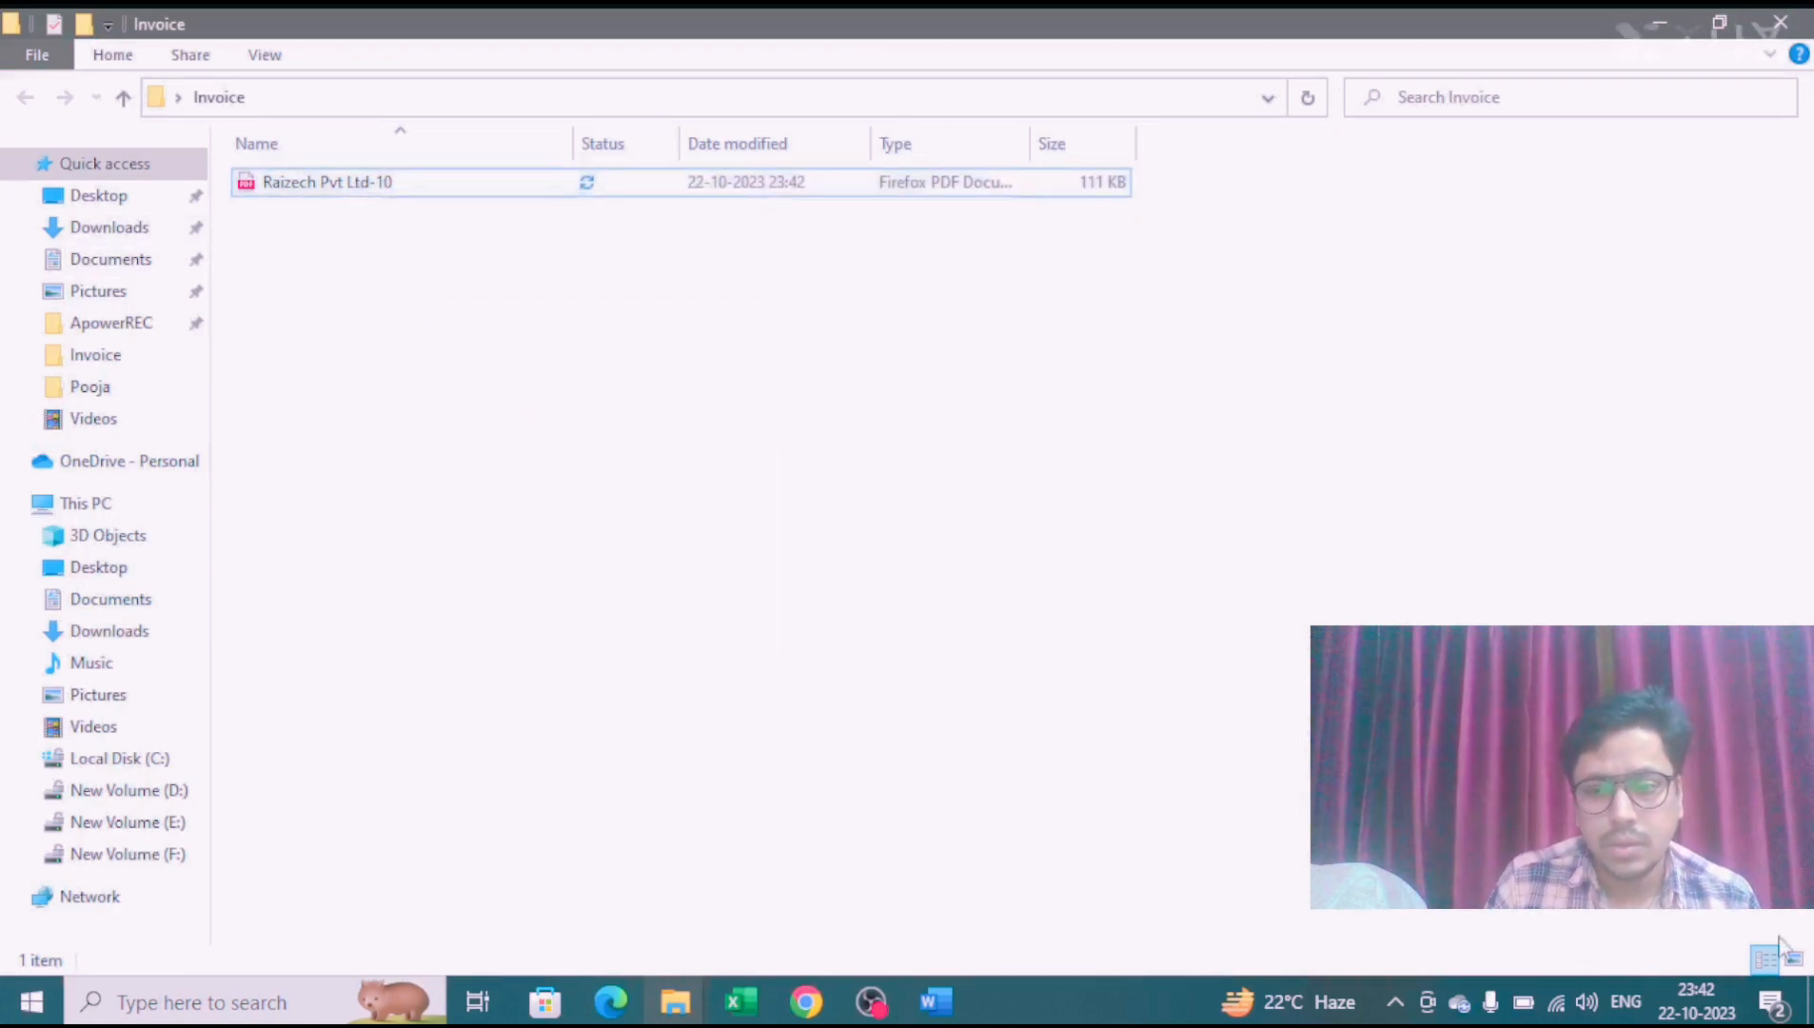
{"action": "left_click", "coordinate": [317, 188]}
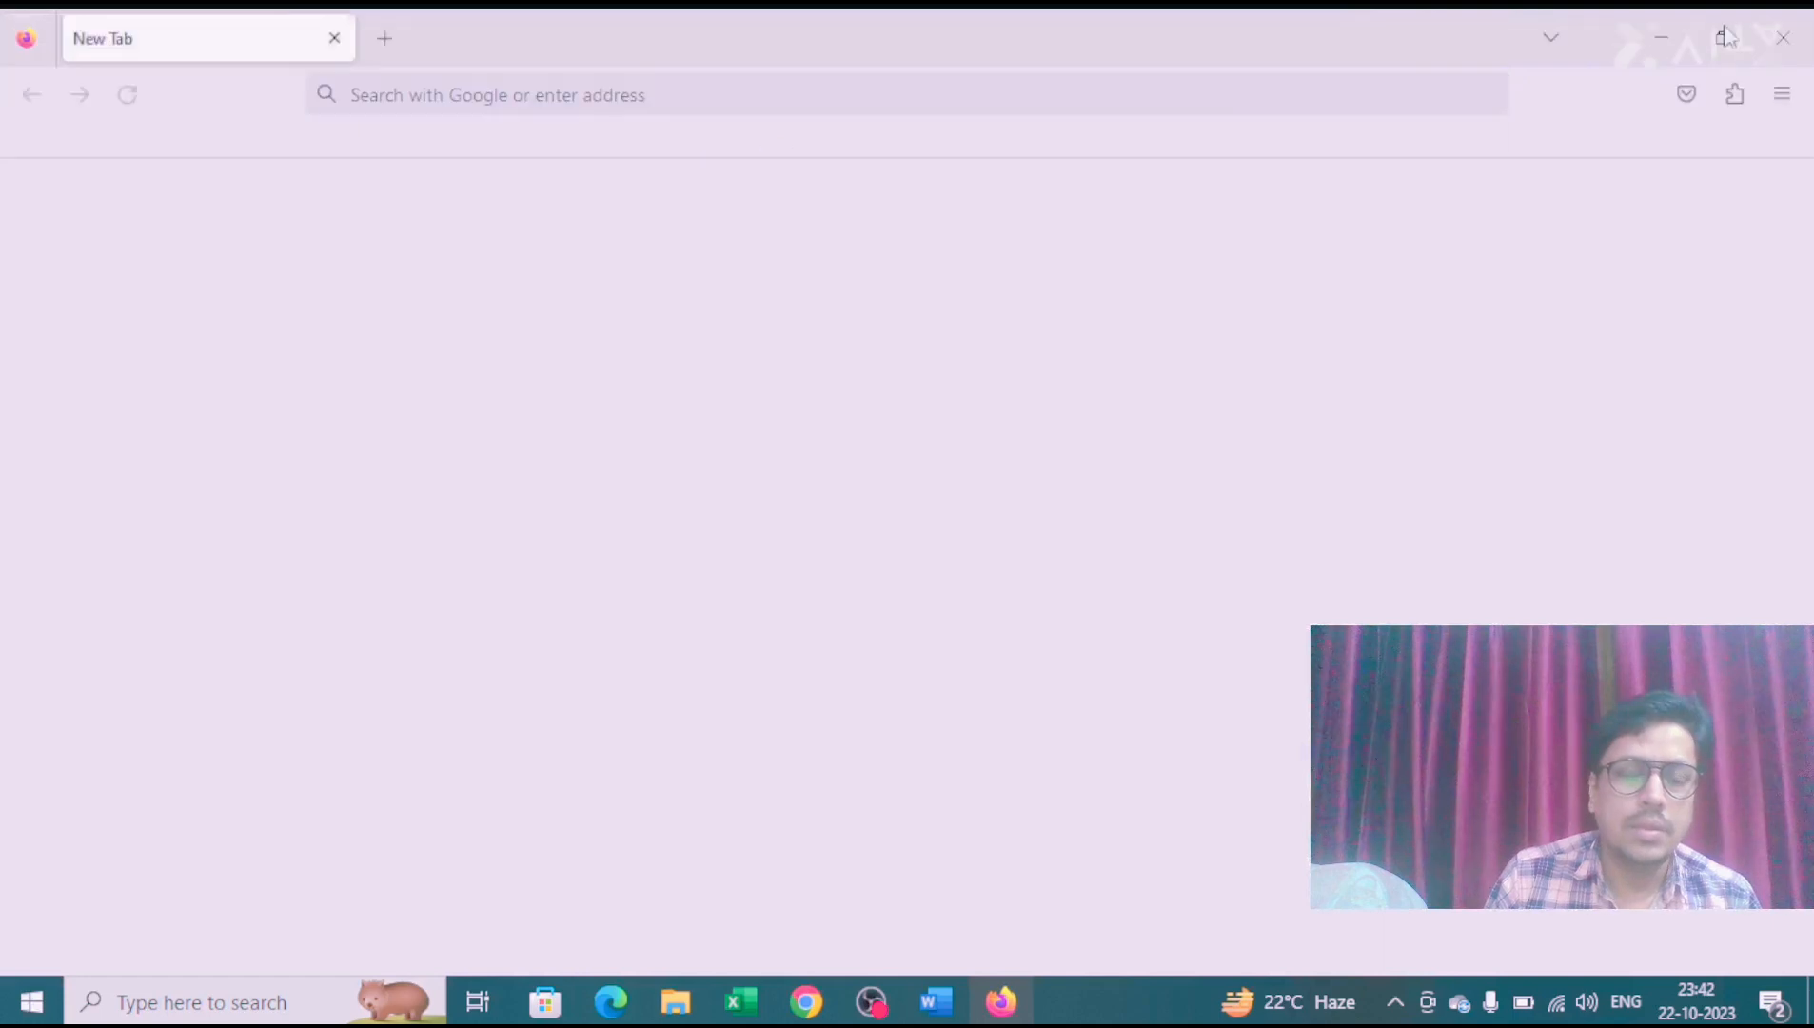
{"action": "left_click", "coordinate": [1681, 23]}
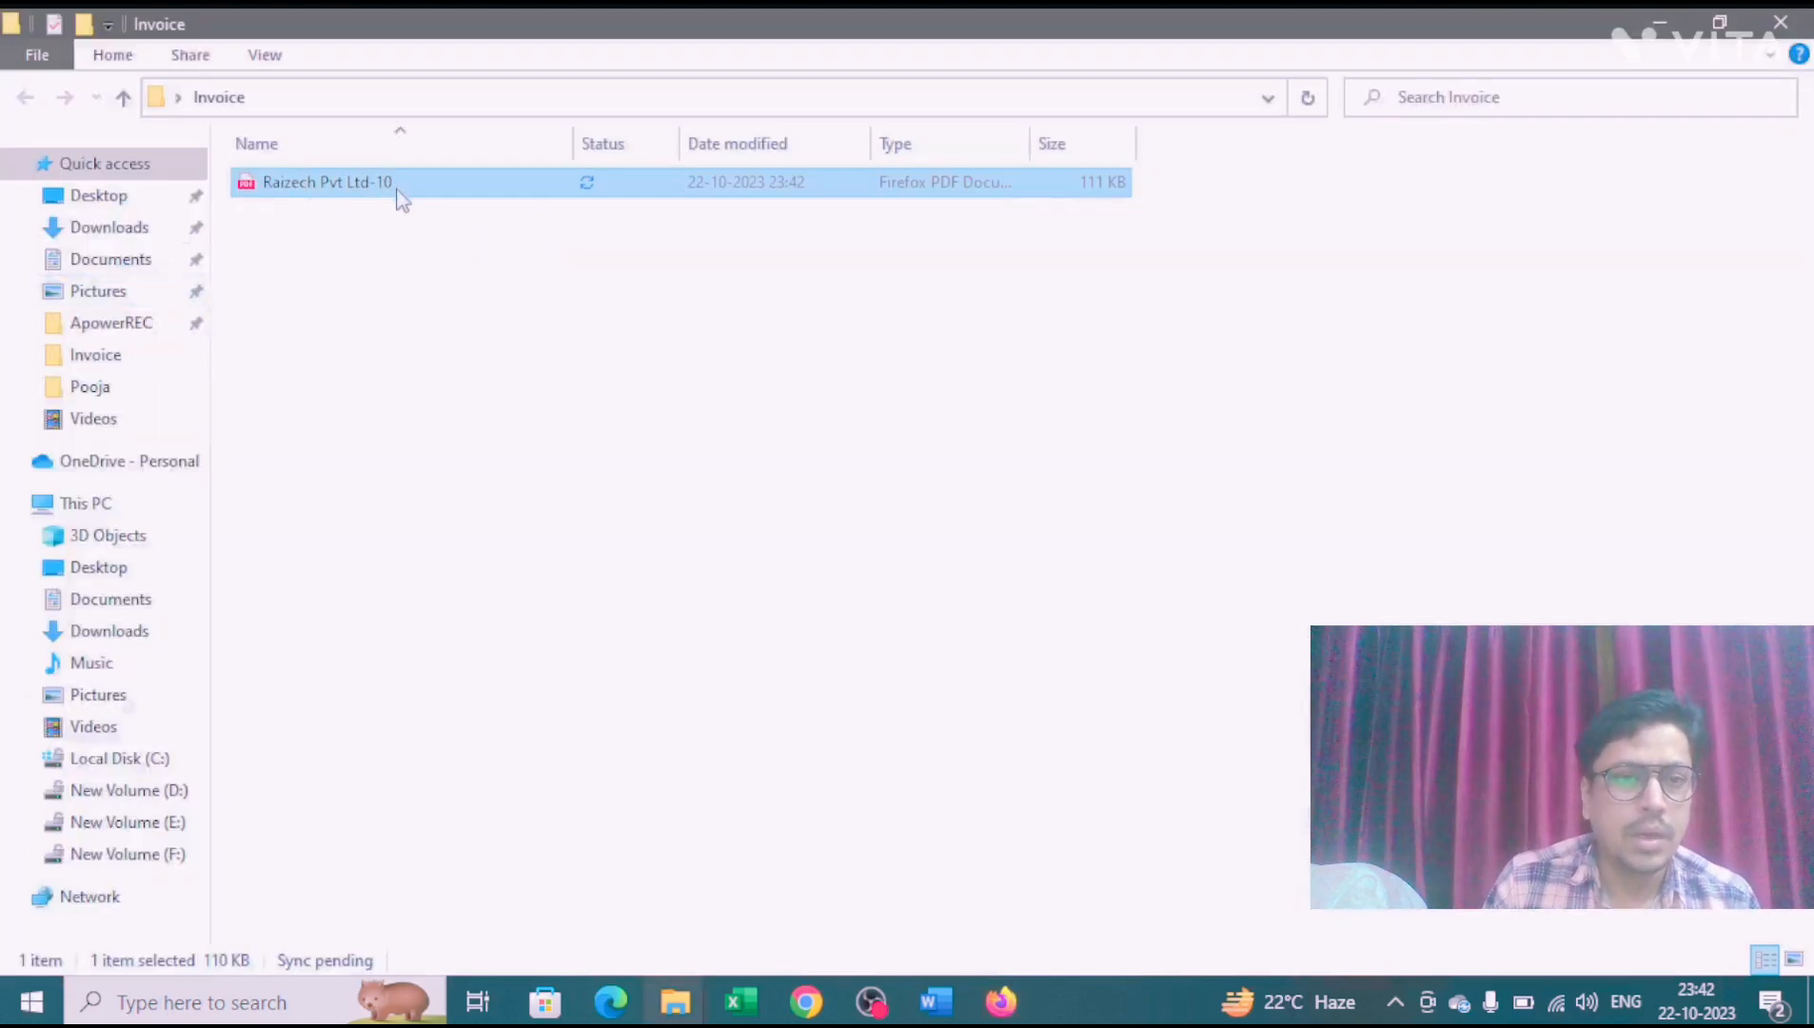
{"action": "left_click", "coordinate": [1000, 1001]}
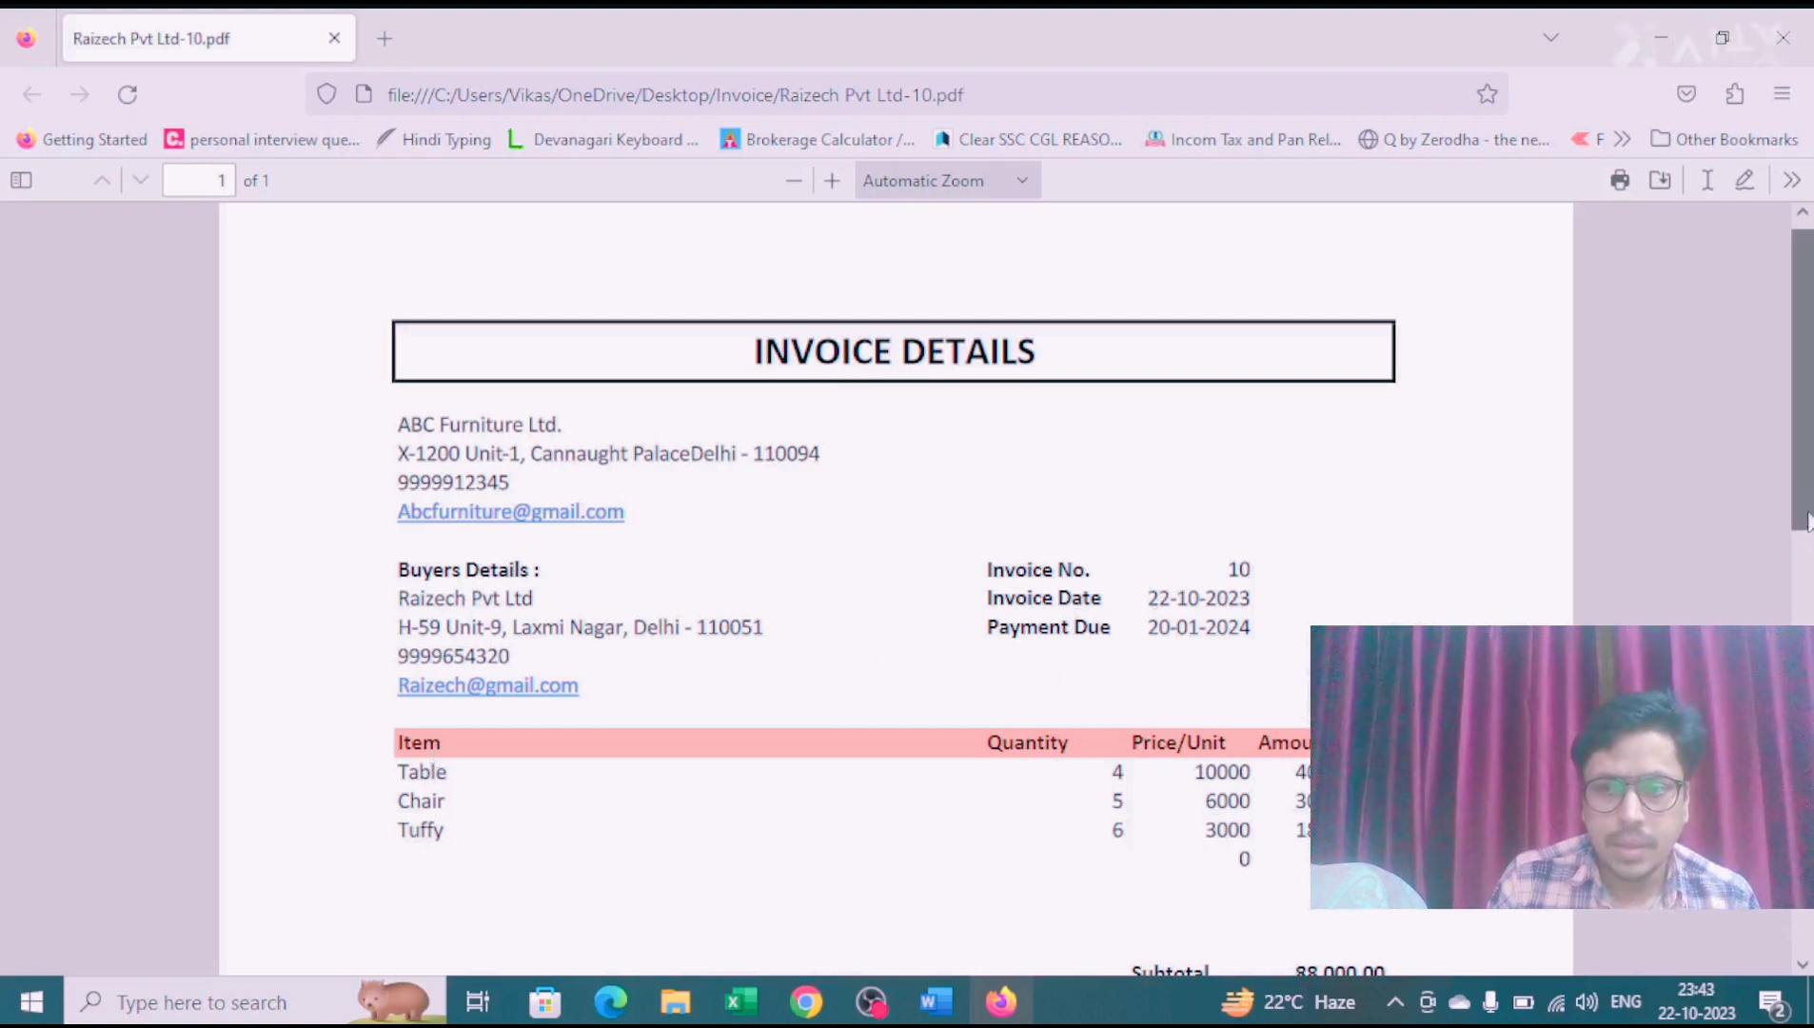
{"action": "scroll", "coordinate": [455, 797], "scroll_direction": "down", "scroll_amount": 3}
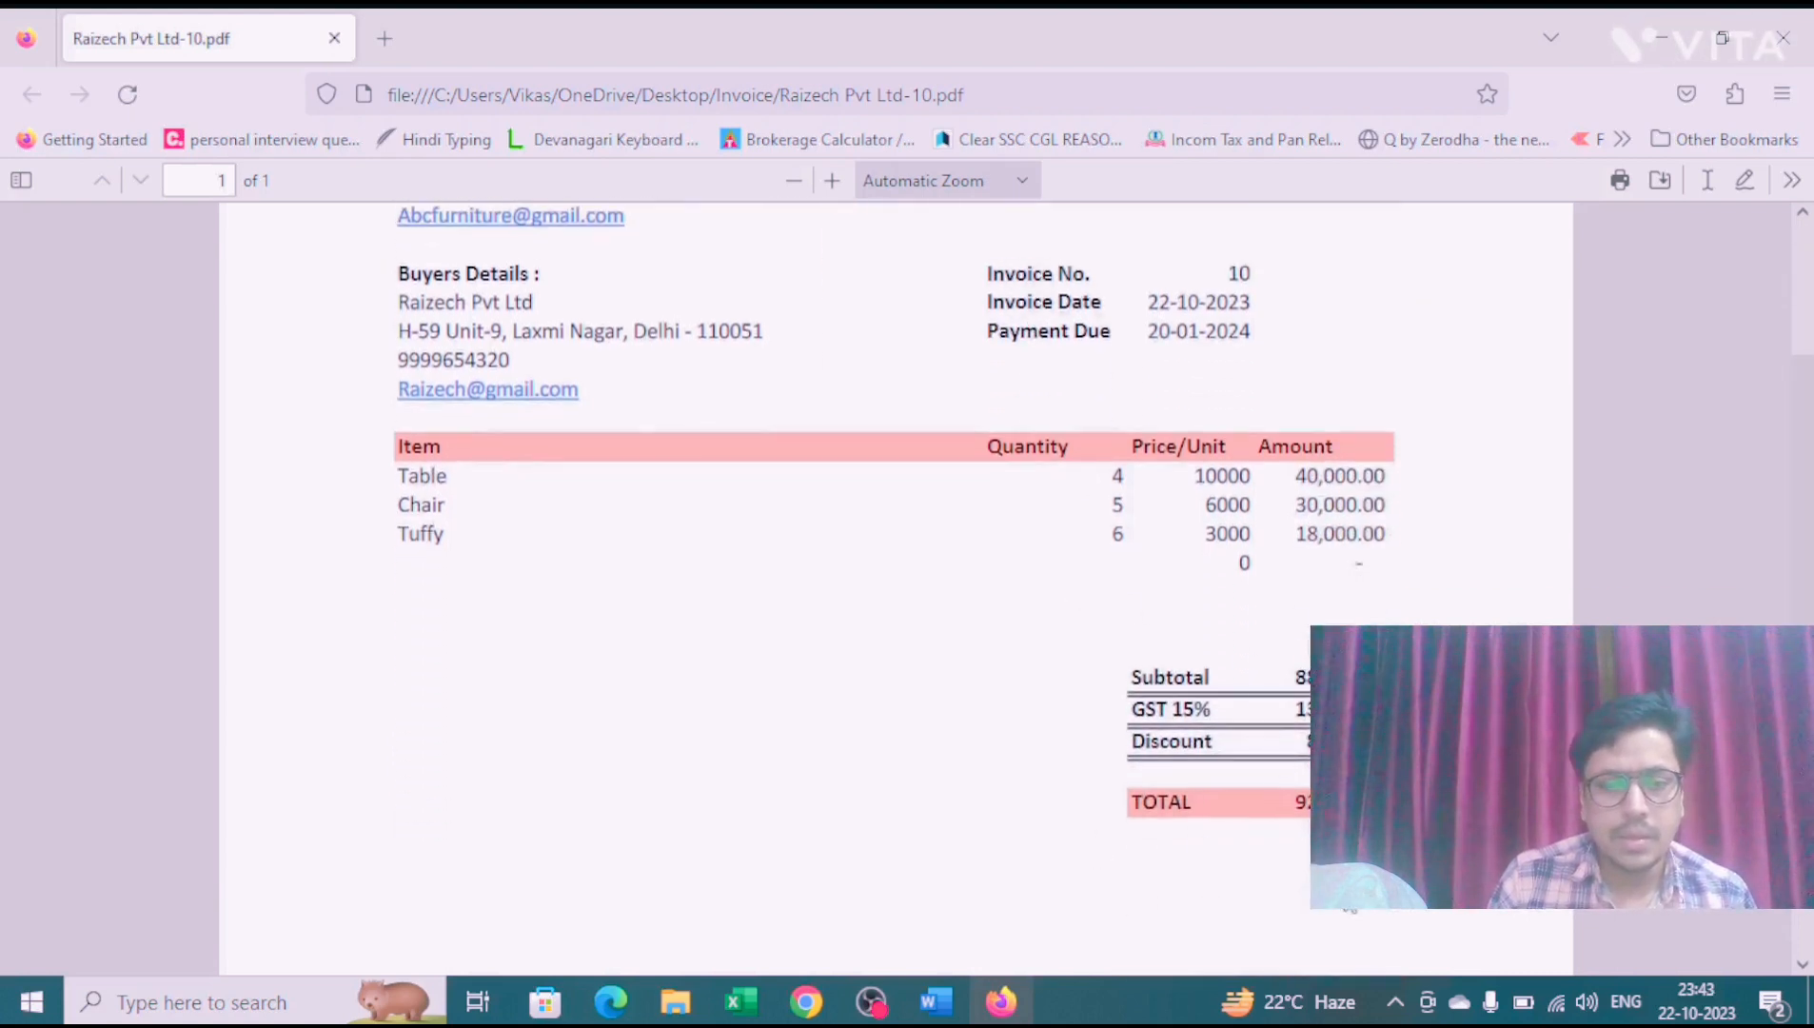
Step: Leave the PDF, return to the Dynamic Calender workbook in Excel, and bring up Sheet1 of Book1
{"action": "left_click", "coordinate": [1617, 183]}
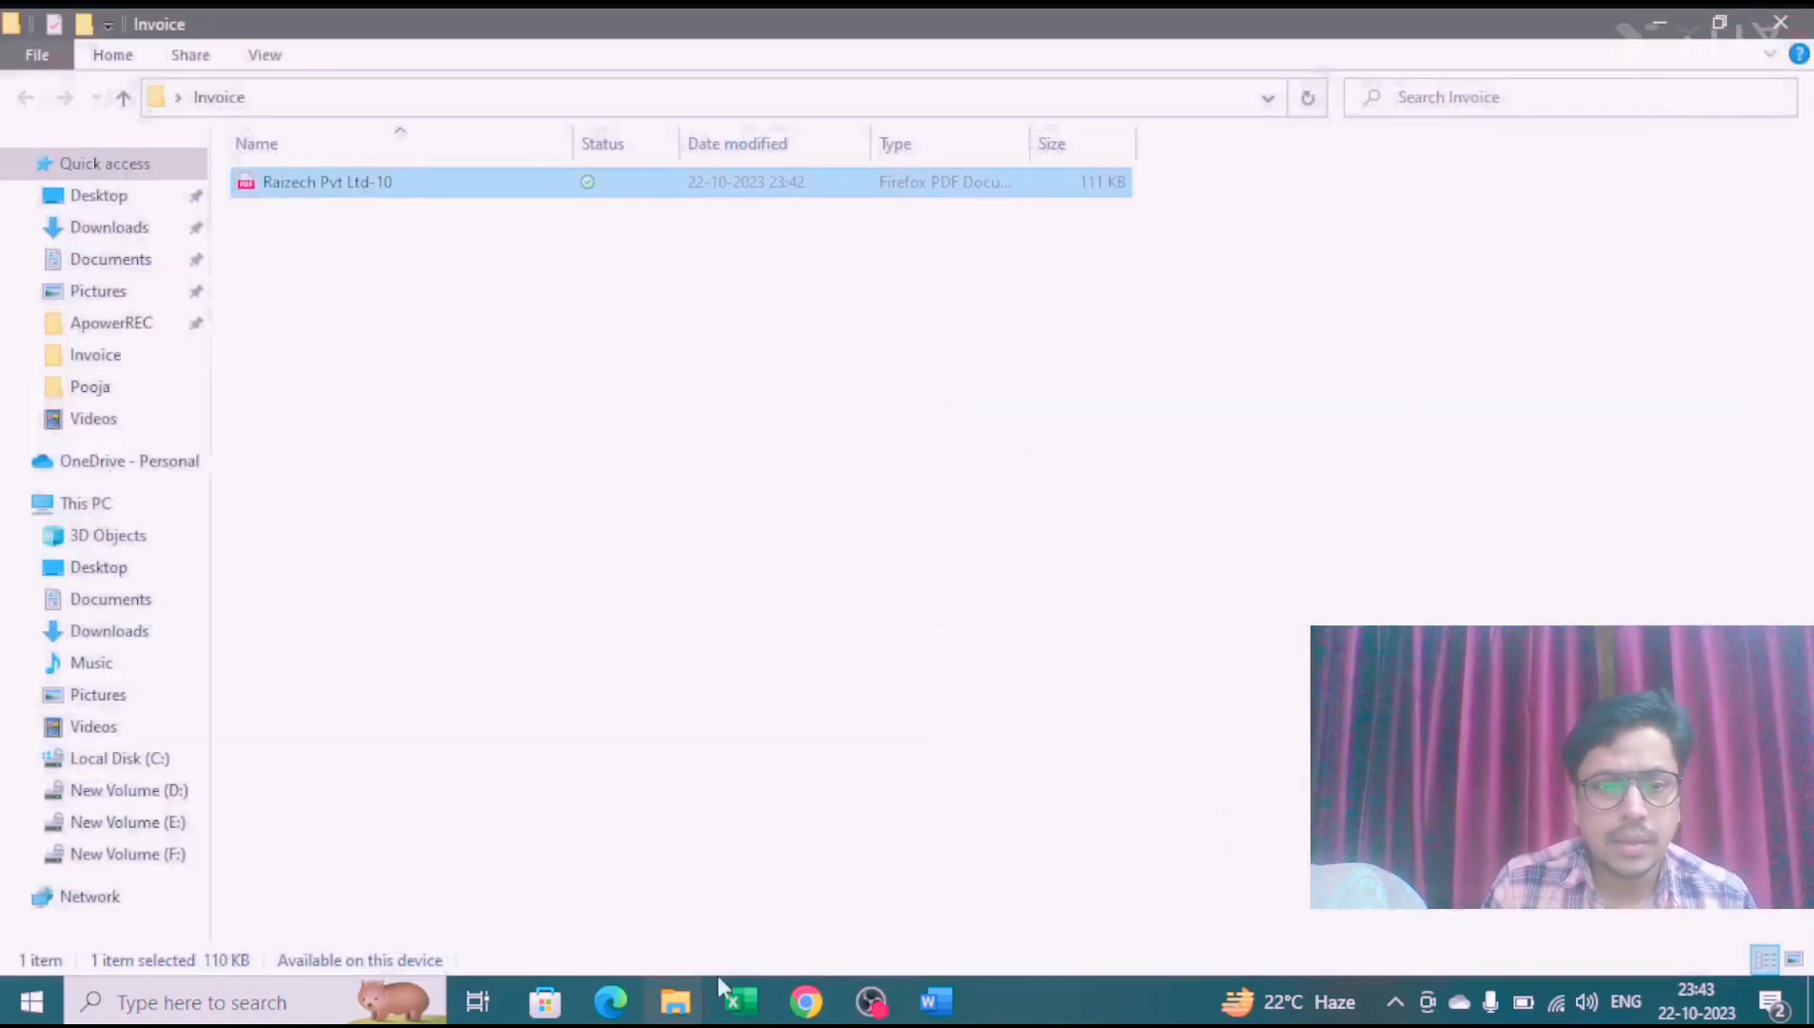
{"action": "mouse_move", "coordinate": [741, 1000]}
{"action": "left_click", "coordinate": [674, 896]}
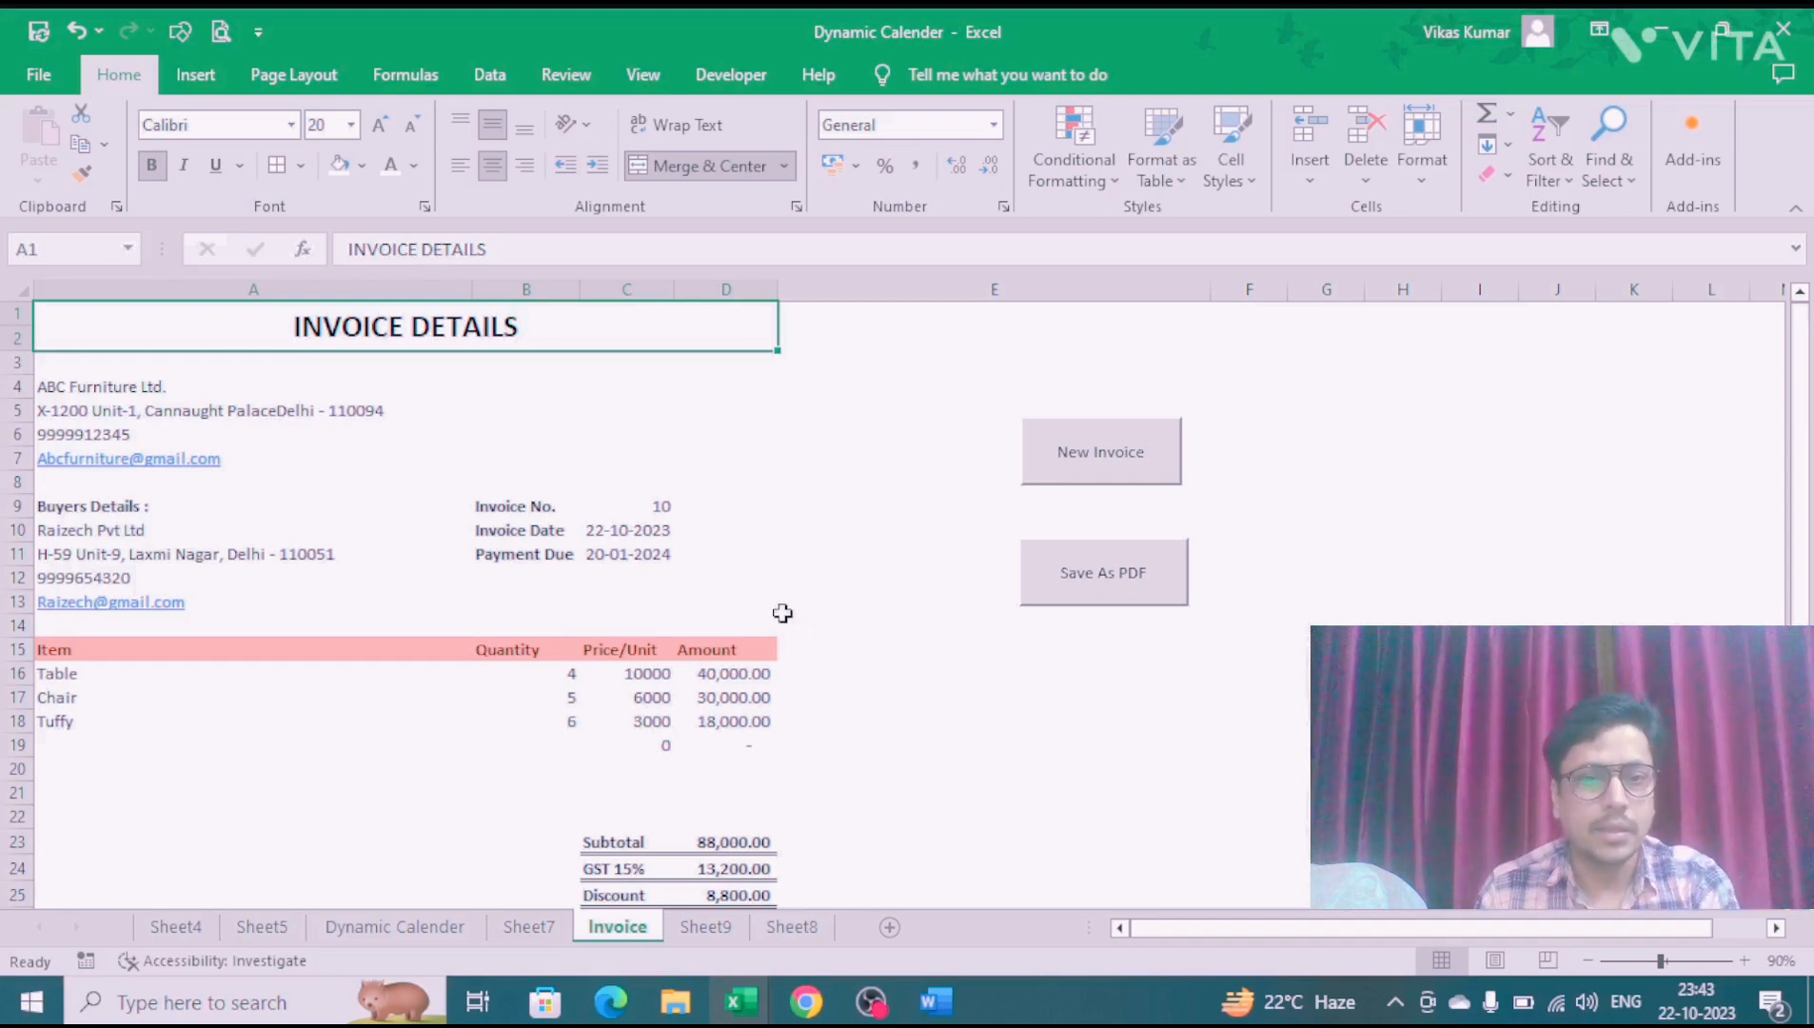
{"action": "left_click", "coordinate": [757, 552]}
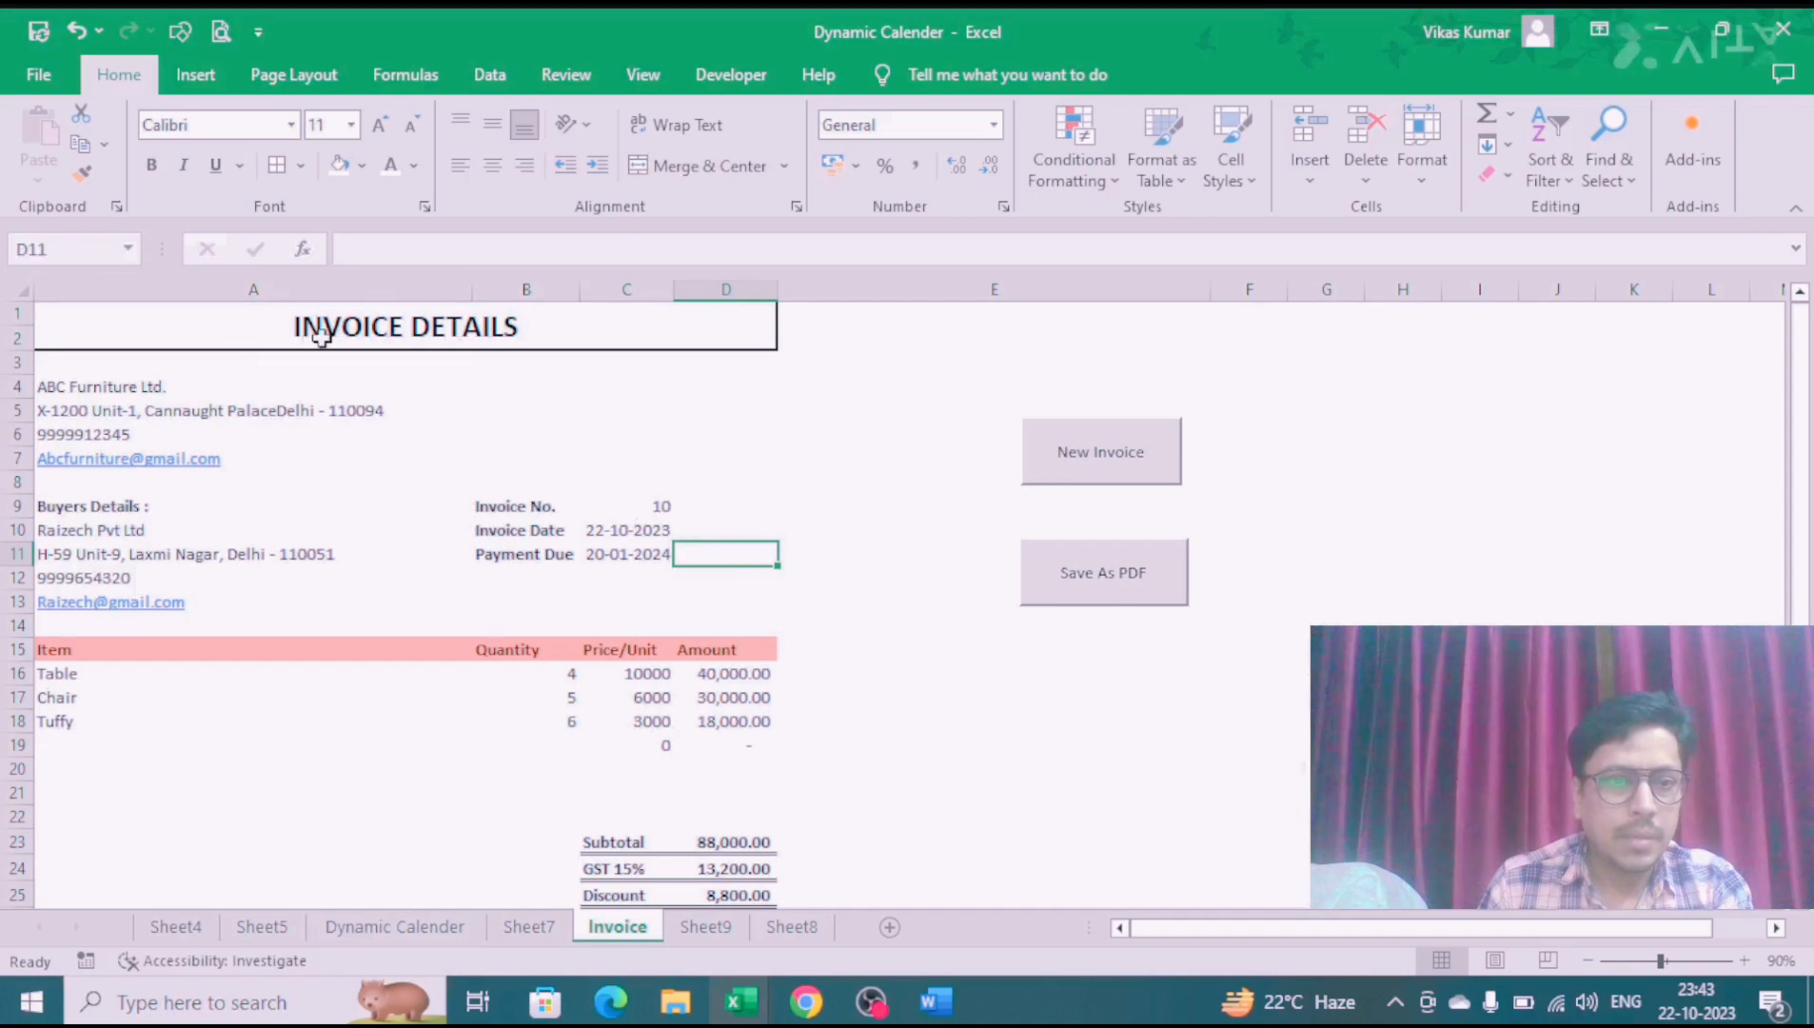
{"action": "mouse_move", "coordinate": [741, 1002]}
{"action": "left_click", "coordinate": [866, 904]}
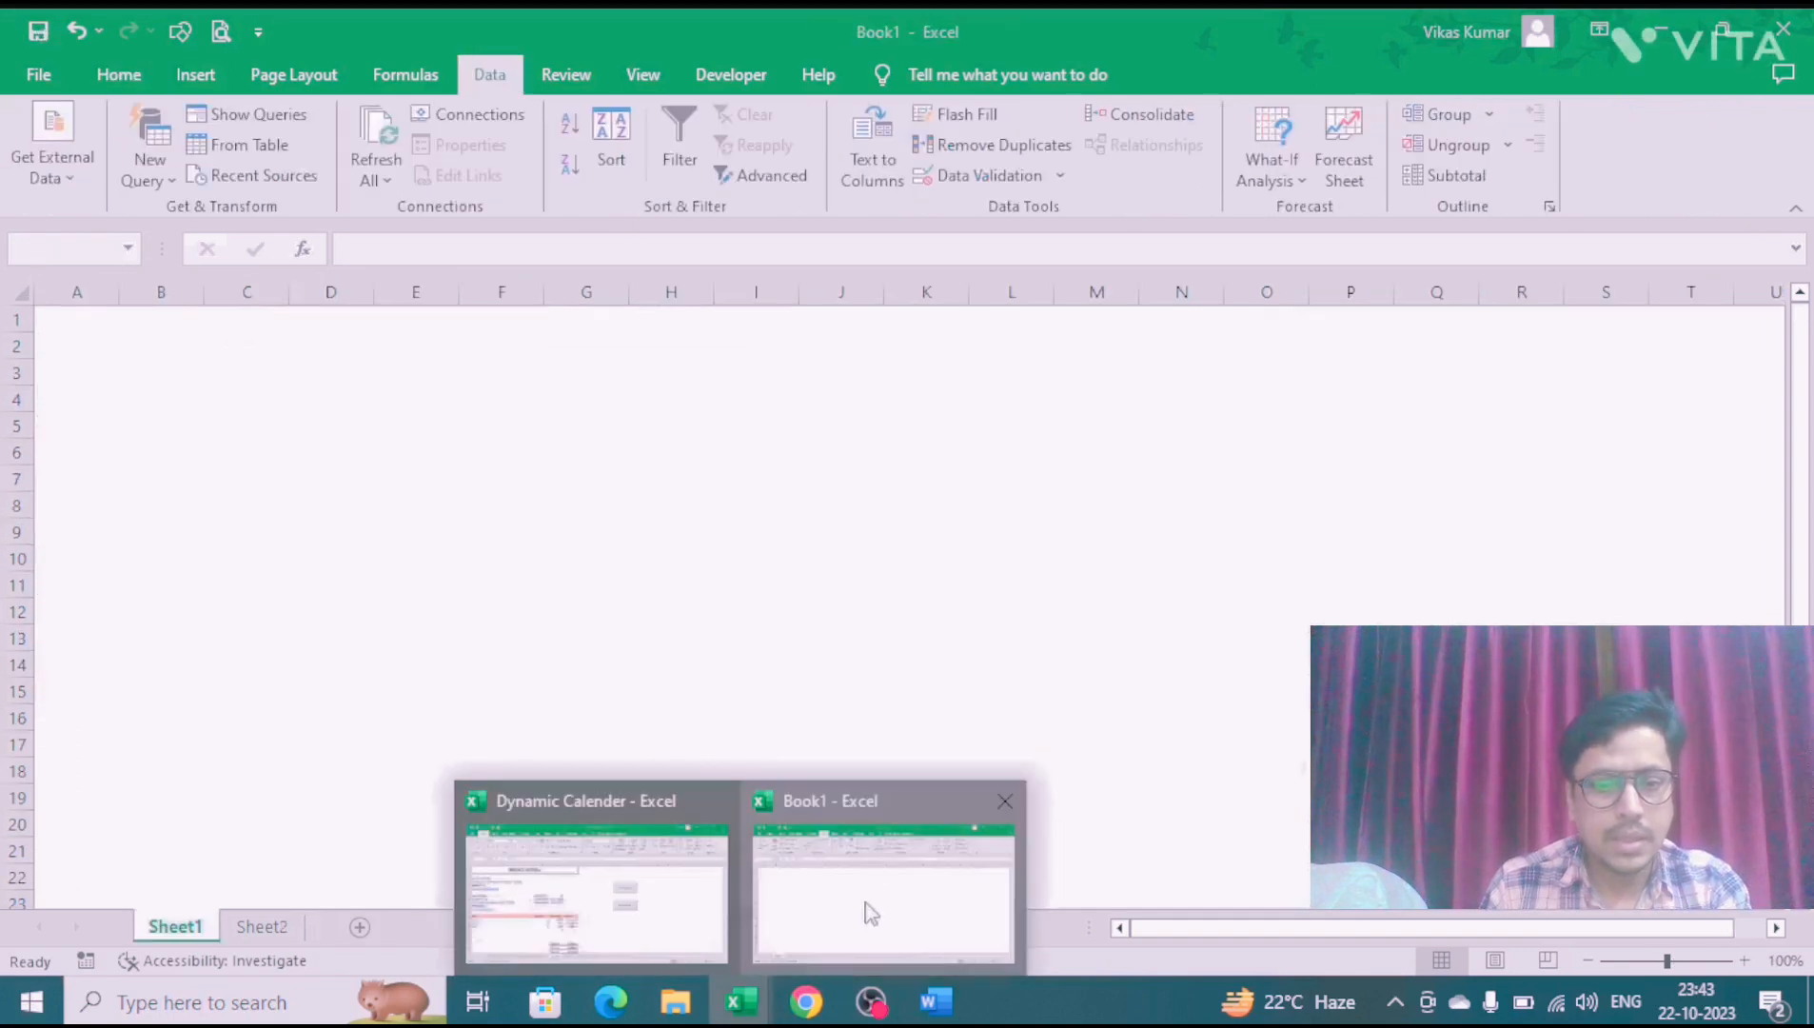
Step: Fill all cells of Book1's Sheet1 with white
{"action": "left_click", "coordinate": [81, 320]}
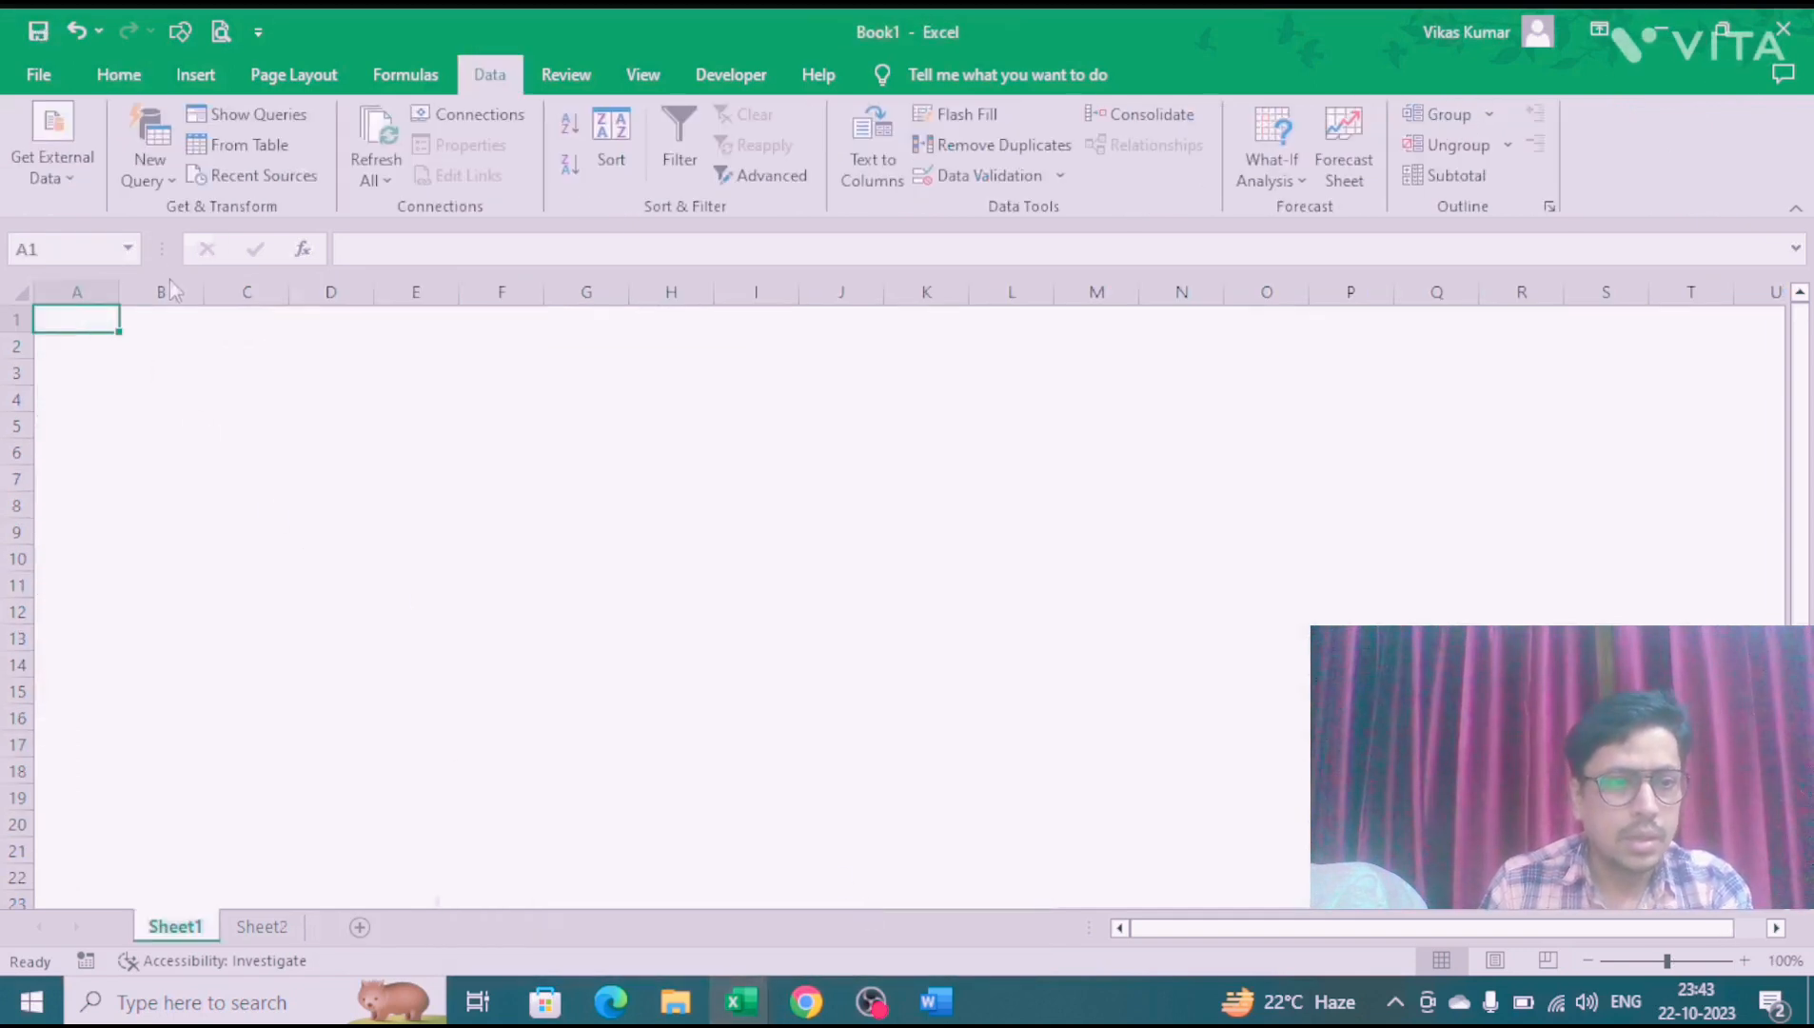
{"action": "key", "text": "ctrl+a"}
{"action": "left_click", "coordinate": [119, 74]}
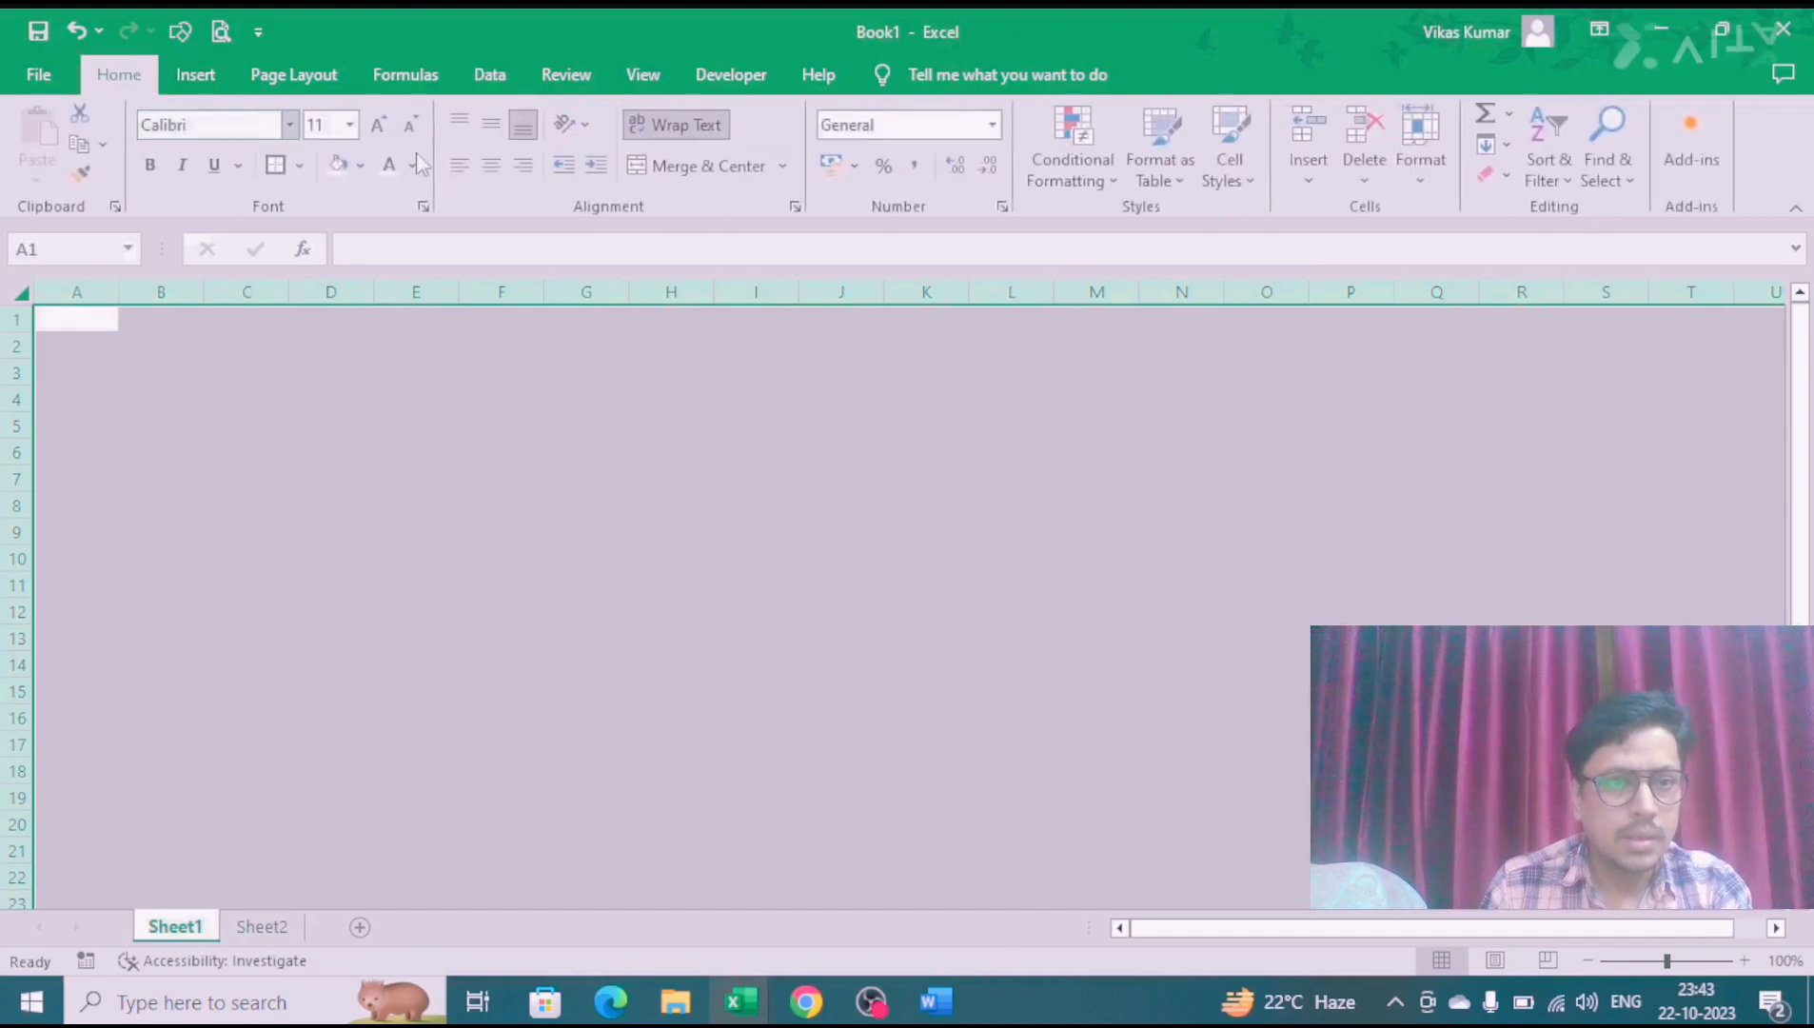
{"action": "left_click", "coordinate": [362, 170]}
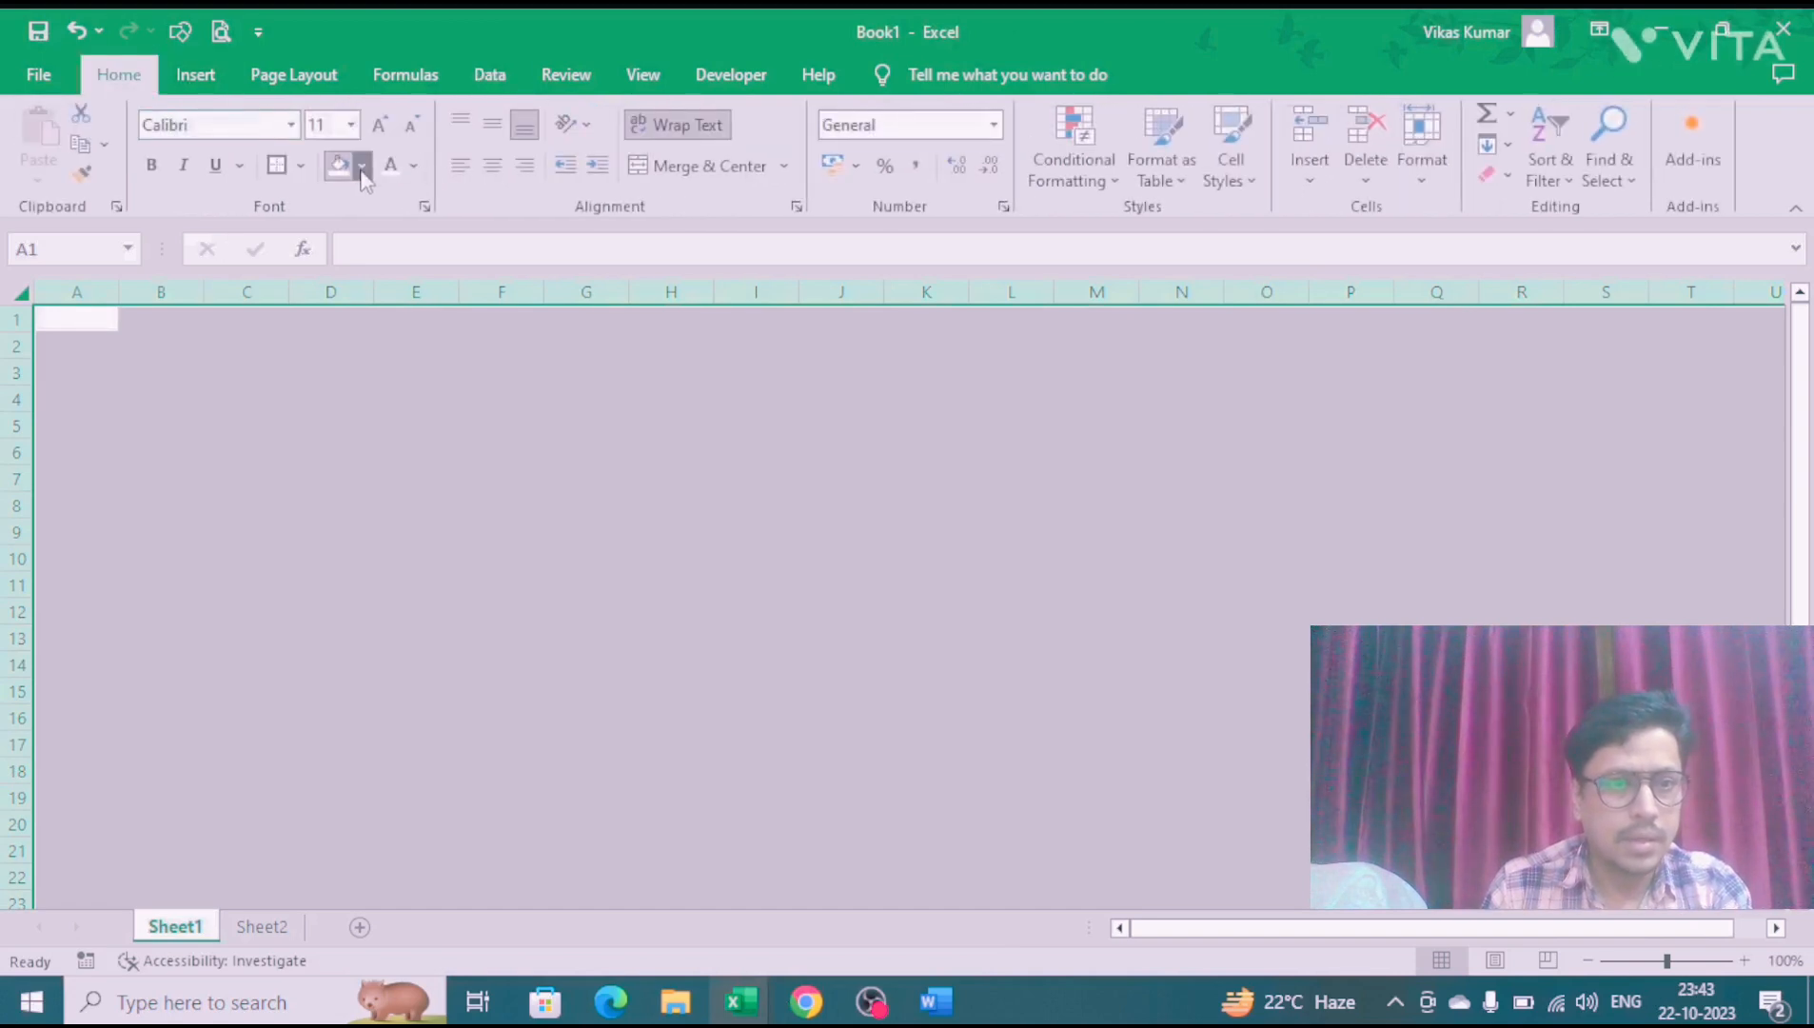
{"action": "left_click", "coordinate": [340, 228]}
{"action": "left_click", "coordinate": [99, 364]}
Step: Copy the seller's details in A4:A7 of the Invoice sheet to A4 of Book1's Sheet1, and widen column A to fit them
{"action": "key", "text": "alt+Tab"}
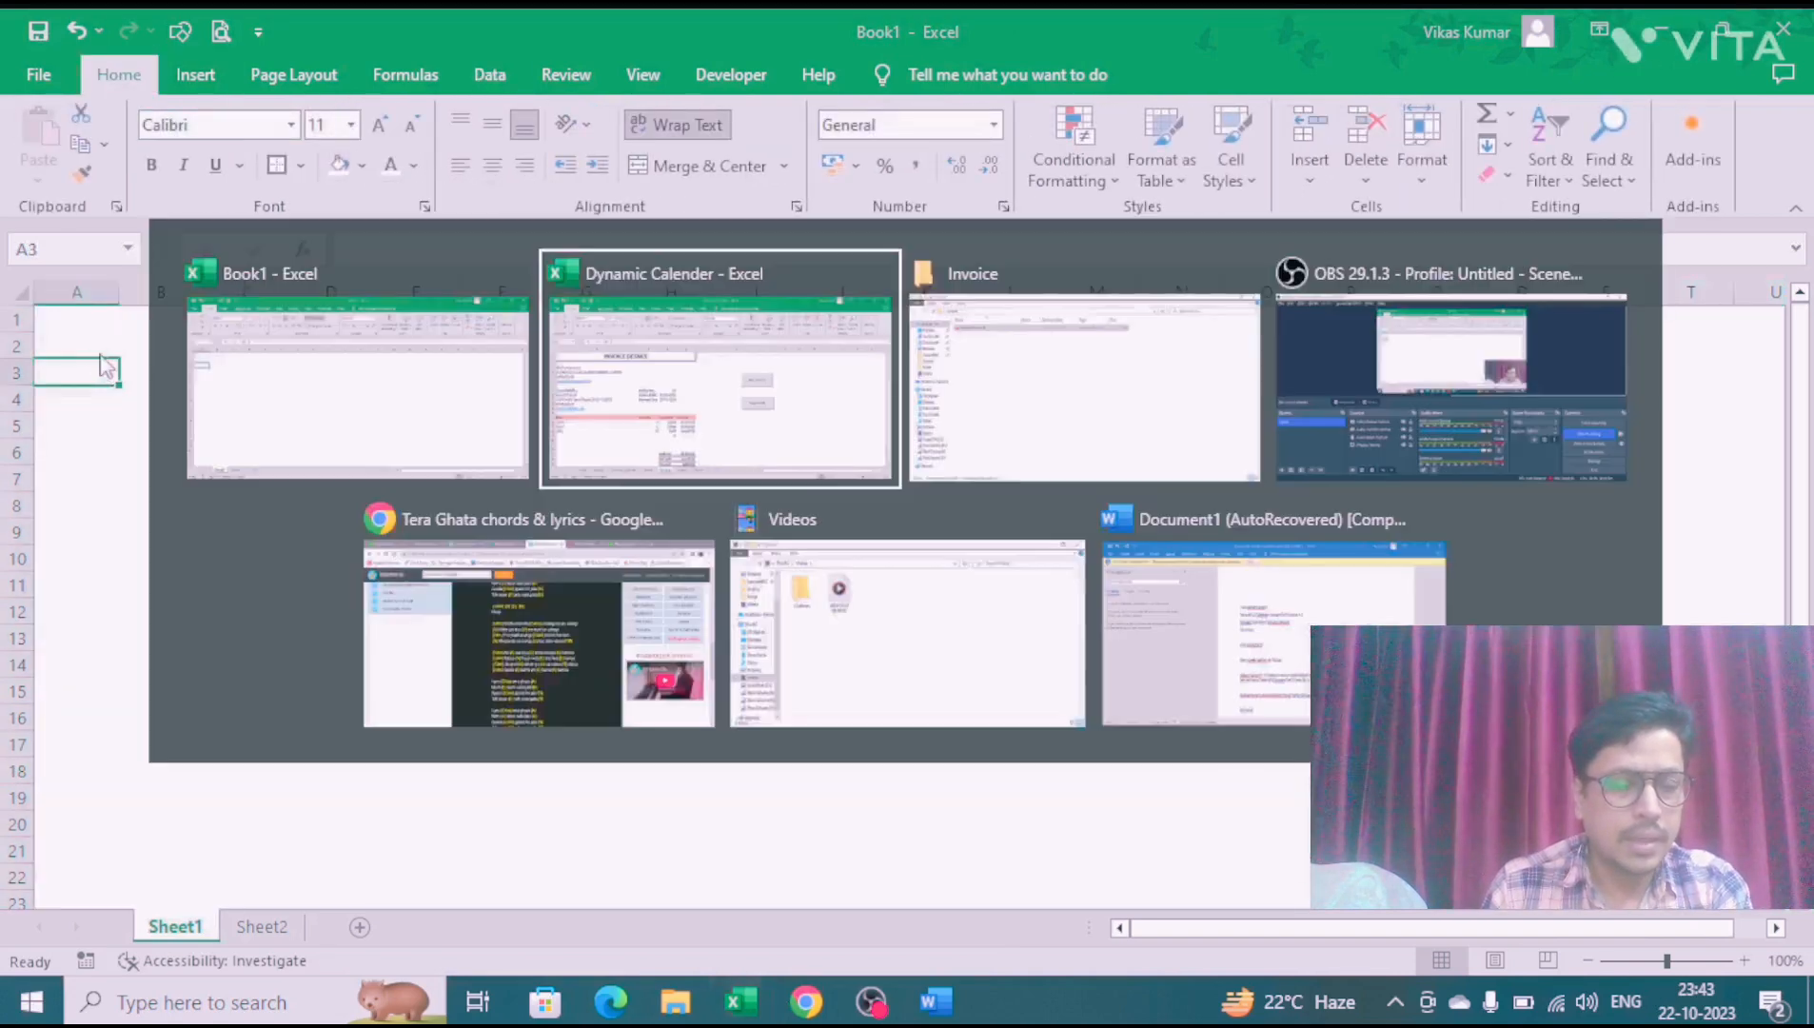
{"action": "left_click", "coordinate": [77, 386]}
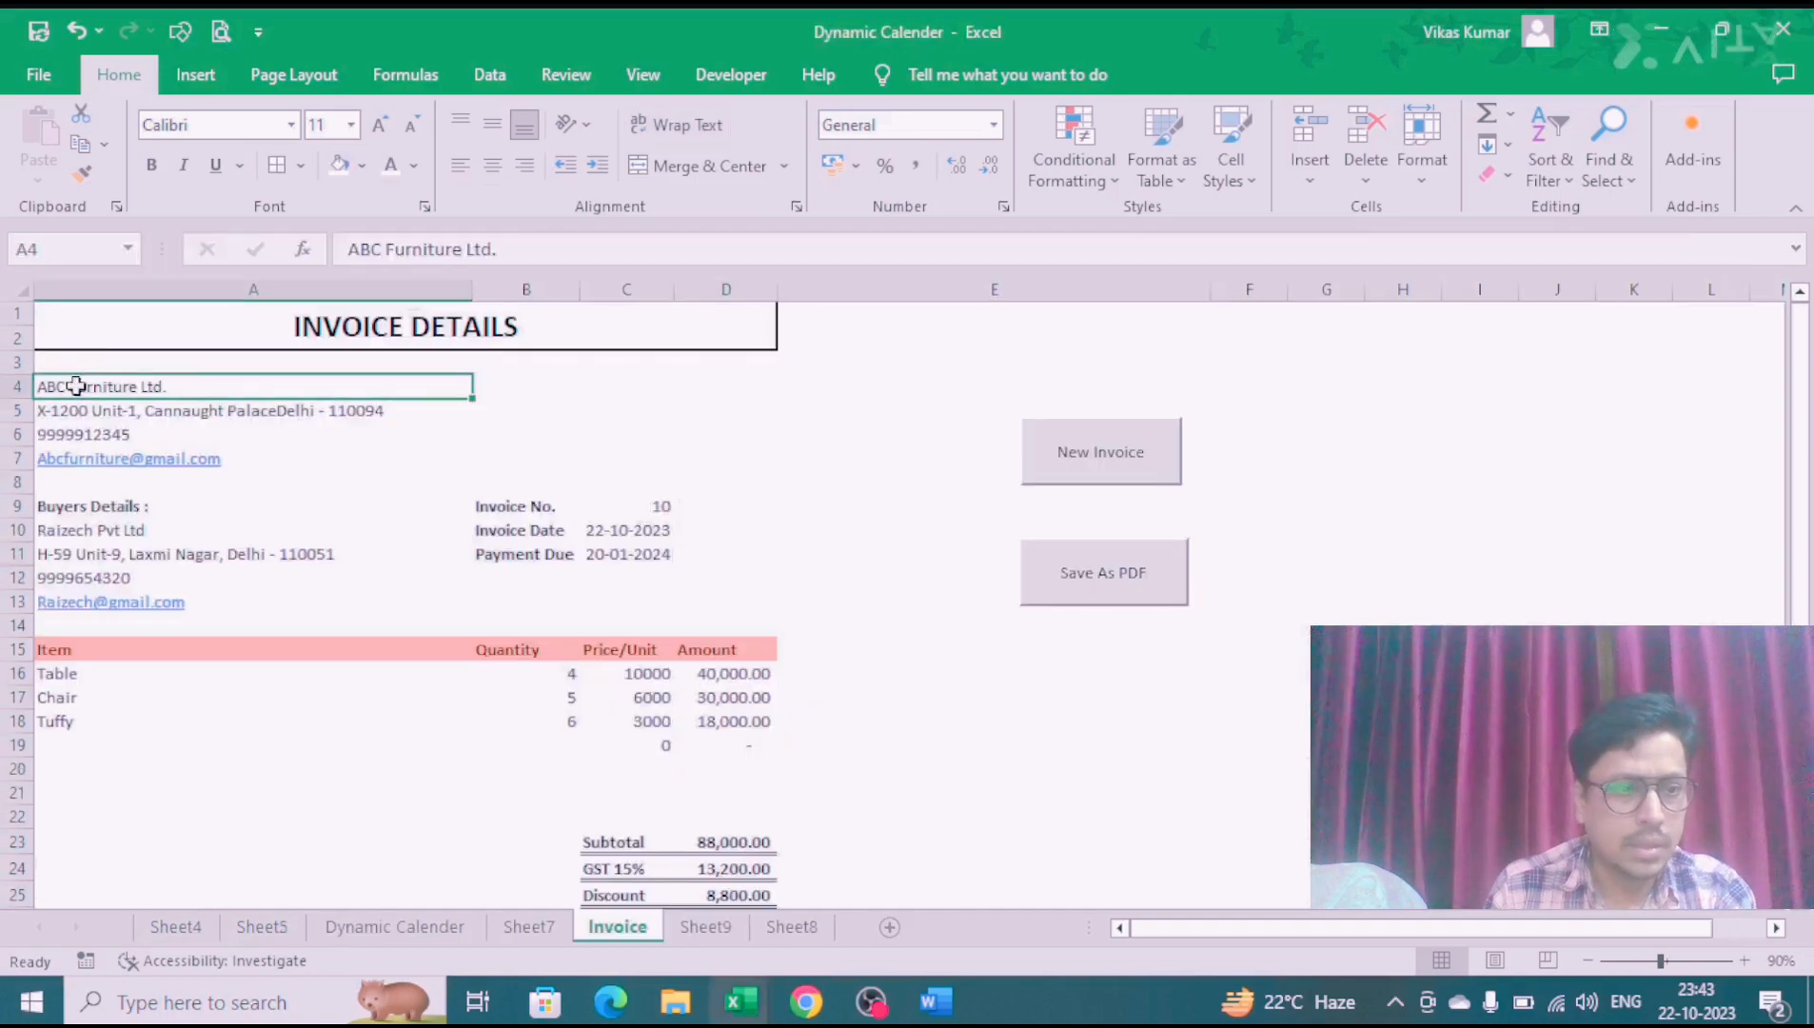
{"action": "left_click_drag", "start_coordinate": [76, 385], "coordinate": [102, 459]}
{"action": "key", "text": "ctrl+c"}
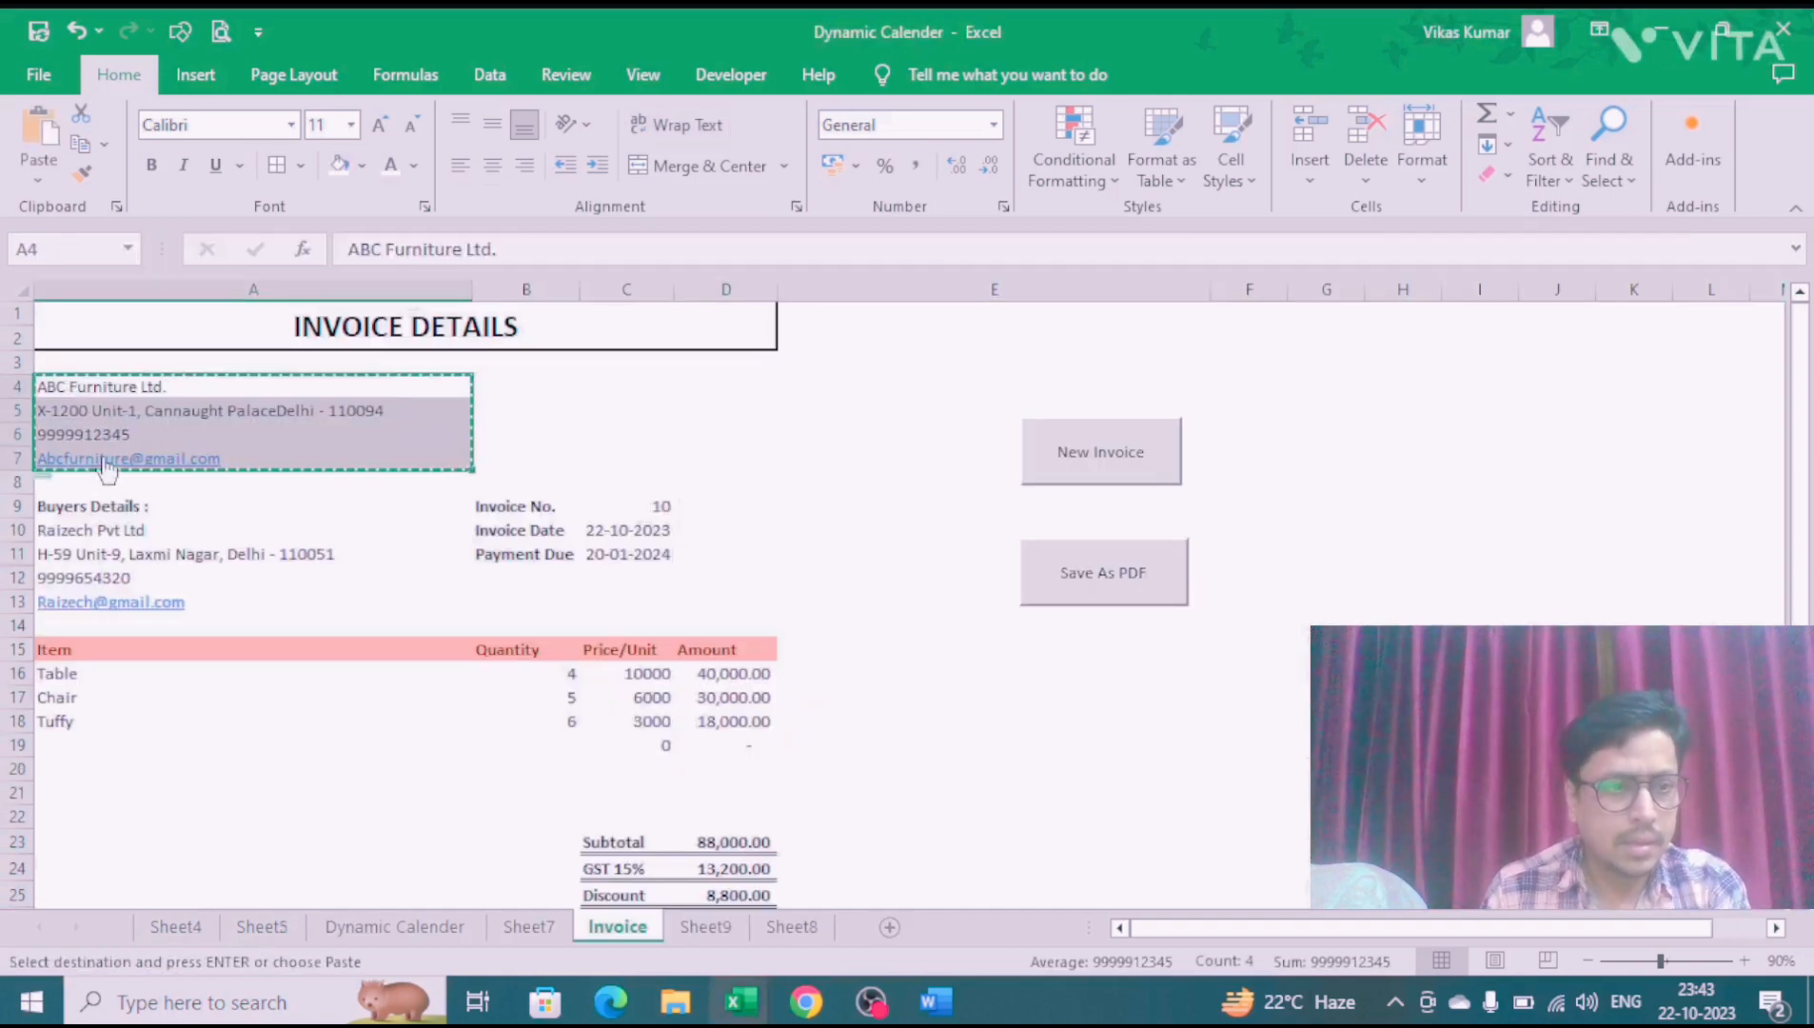
{"action": "key", "text": "alt+Tab"}
{"action": "left_click", "coordinate": [67, 397]}
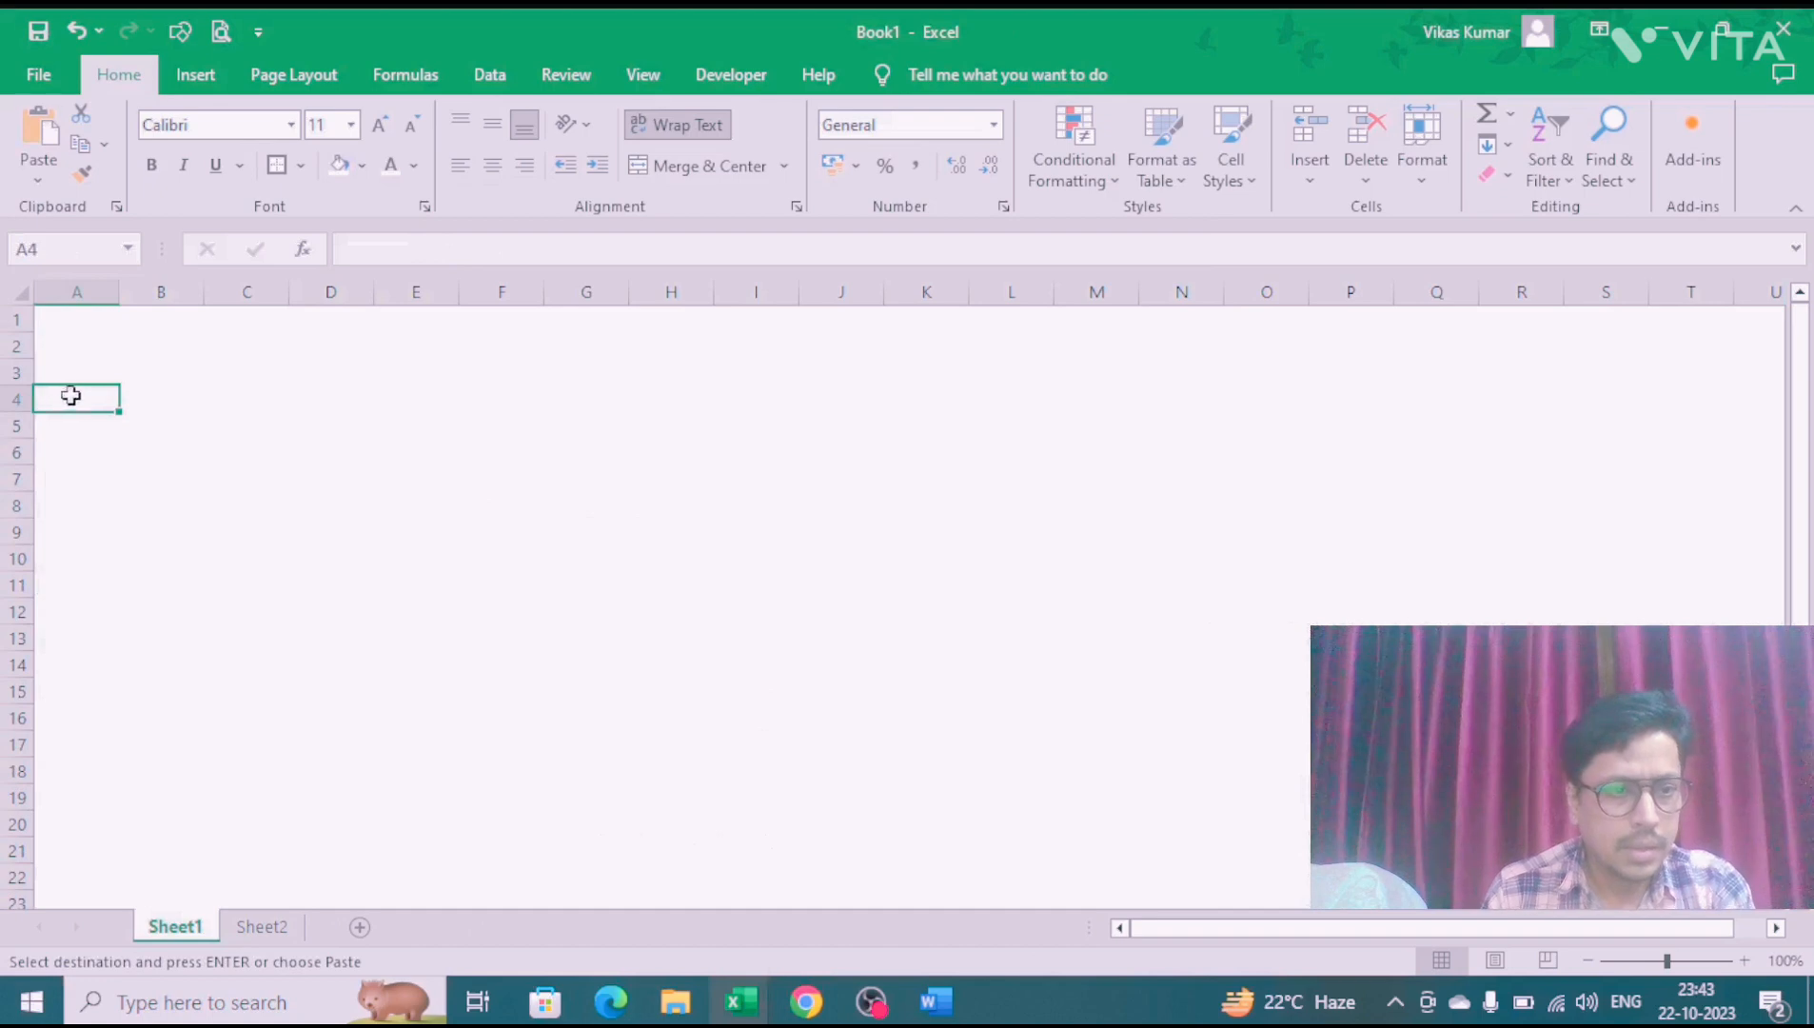
{"action": "key", "text": "ctrl+v"}
{"action": "left_click_drag", "start_coordinate": [126, 288], "coordinate": [440, 292]}
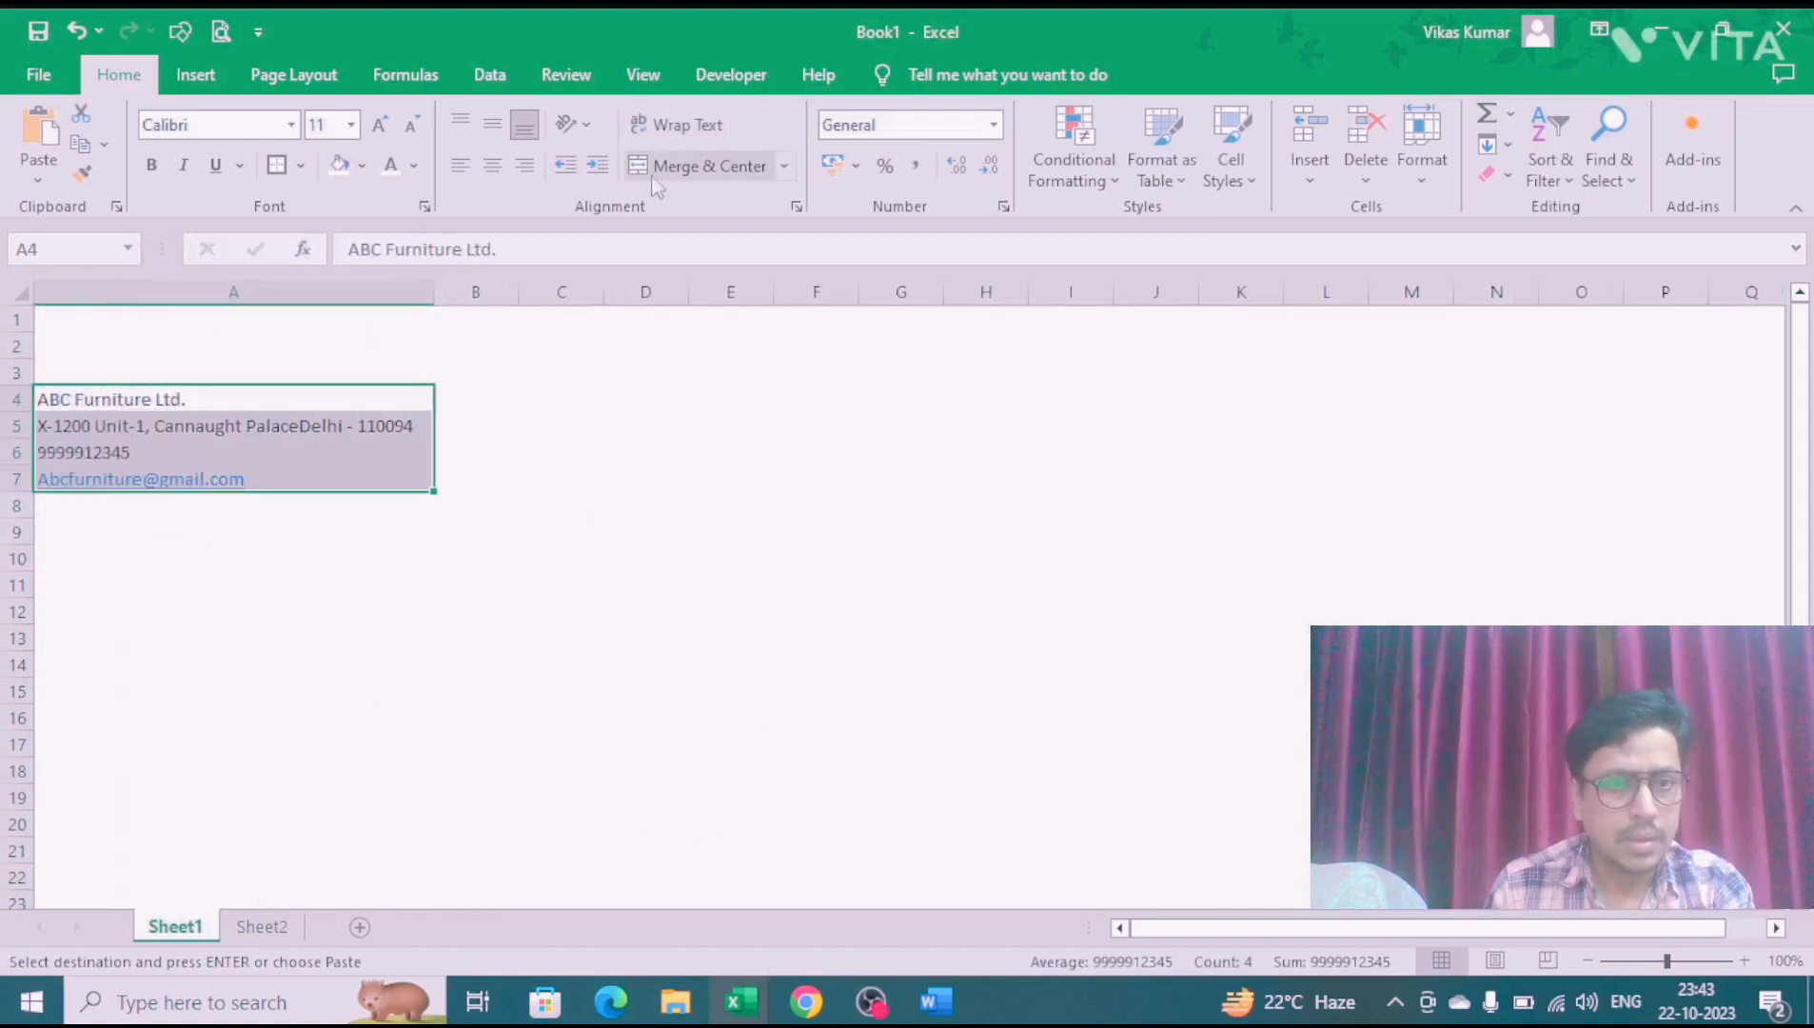
Step: Copy the buyer details and invoice number and date block A9:C13 from the Invoice sheet to A9 of Book1's Sheet1
{"action": "key", "text": "alt+Tab"}
{"action": "left_click_drag", "start_coordinate": [106, 507], "coordinate": [611, 596]}
{"action": "key", "text": "ctrl+c"}
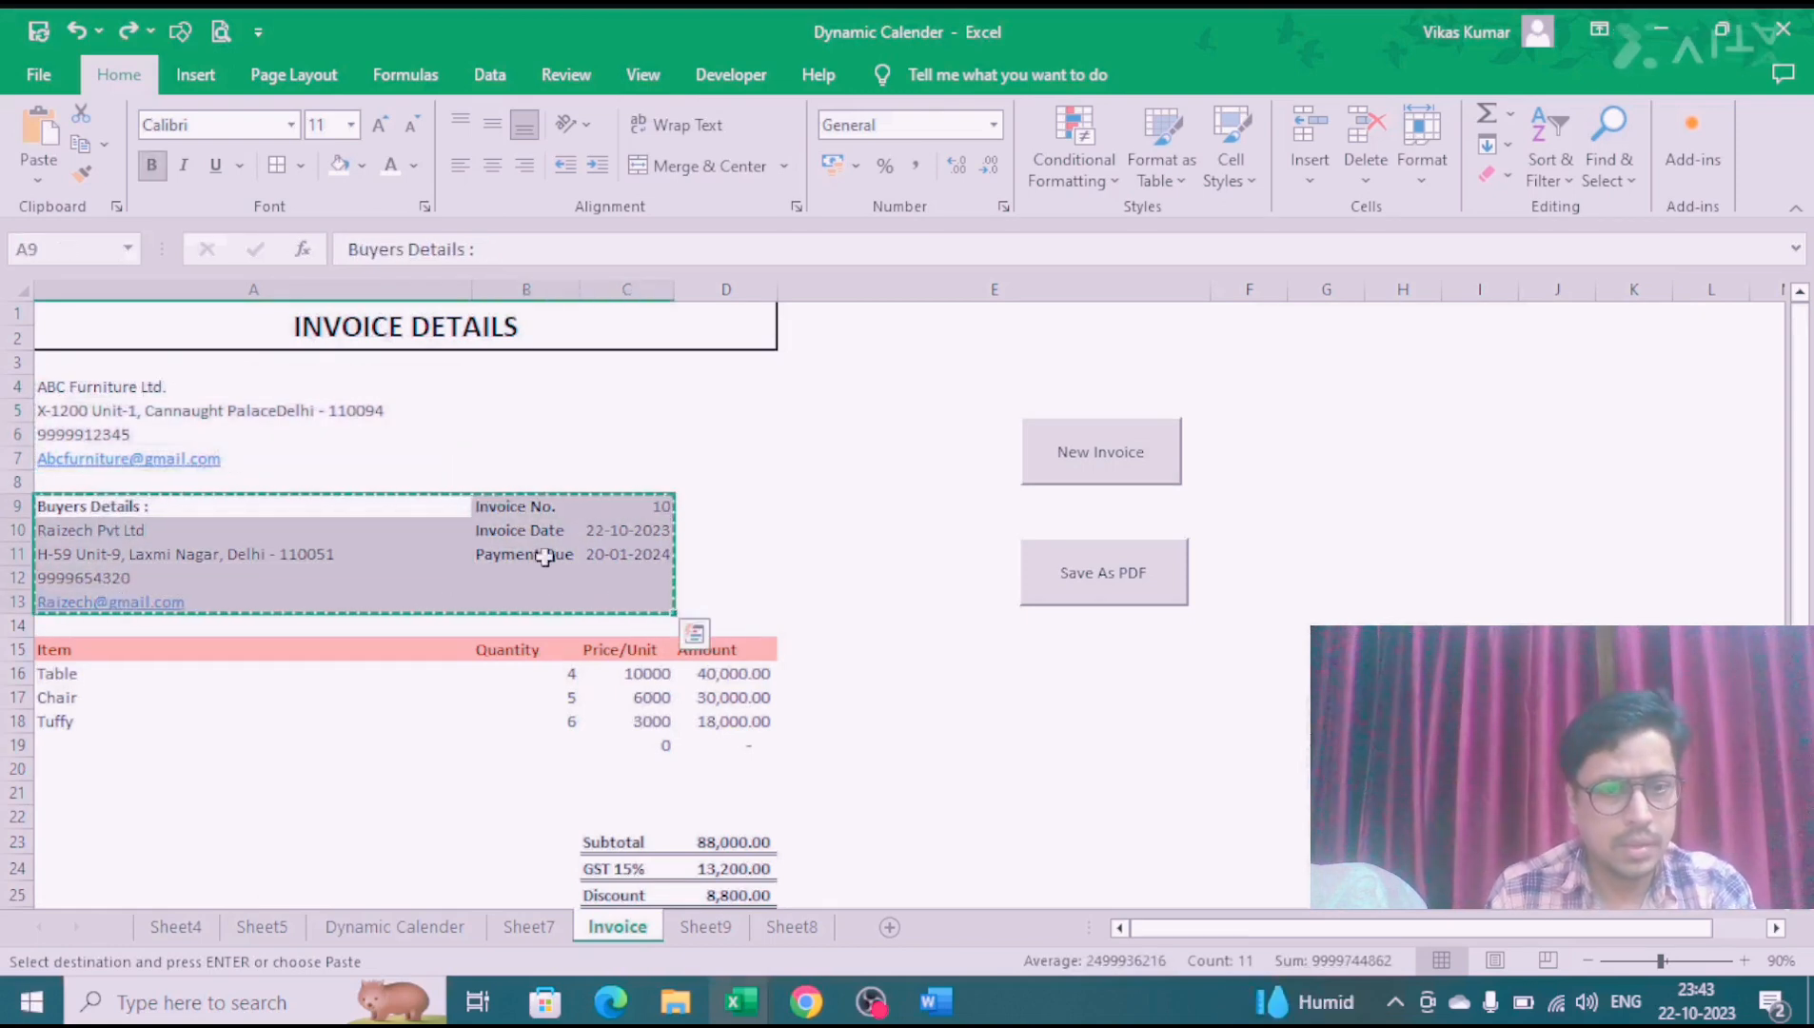
{"action": "key", "text": "alt+Tab"}
{"action": "left_click", "coordinate": [86, 524]}
{"action": "key", "text": "ctrl+v"}
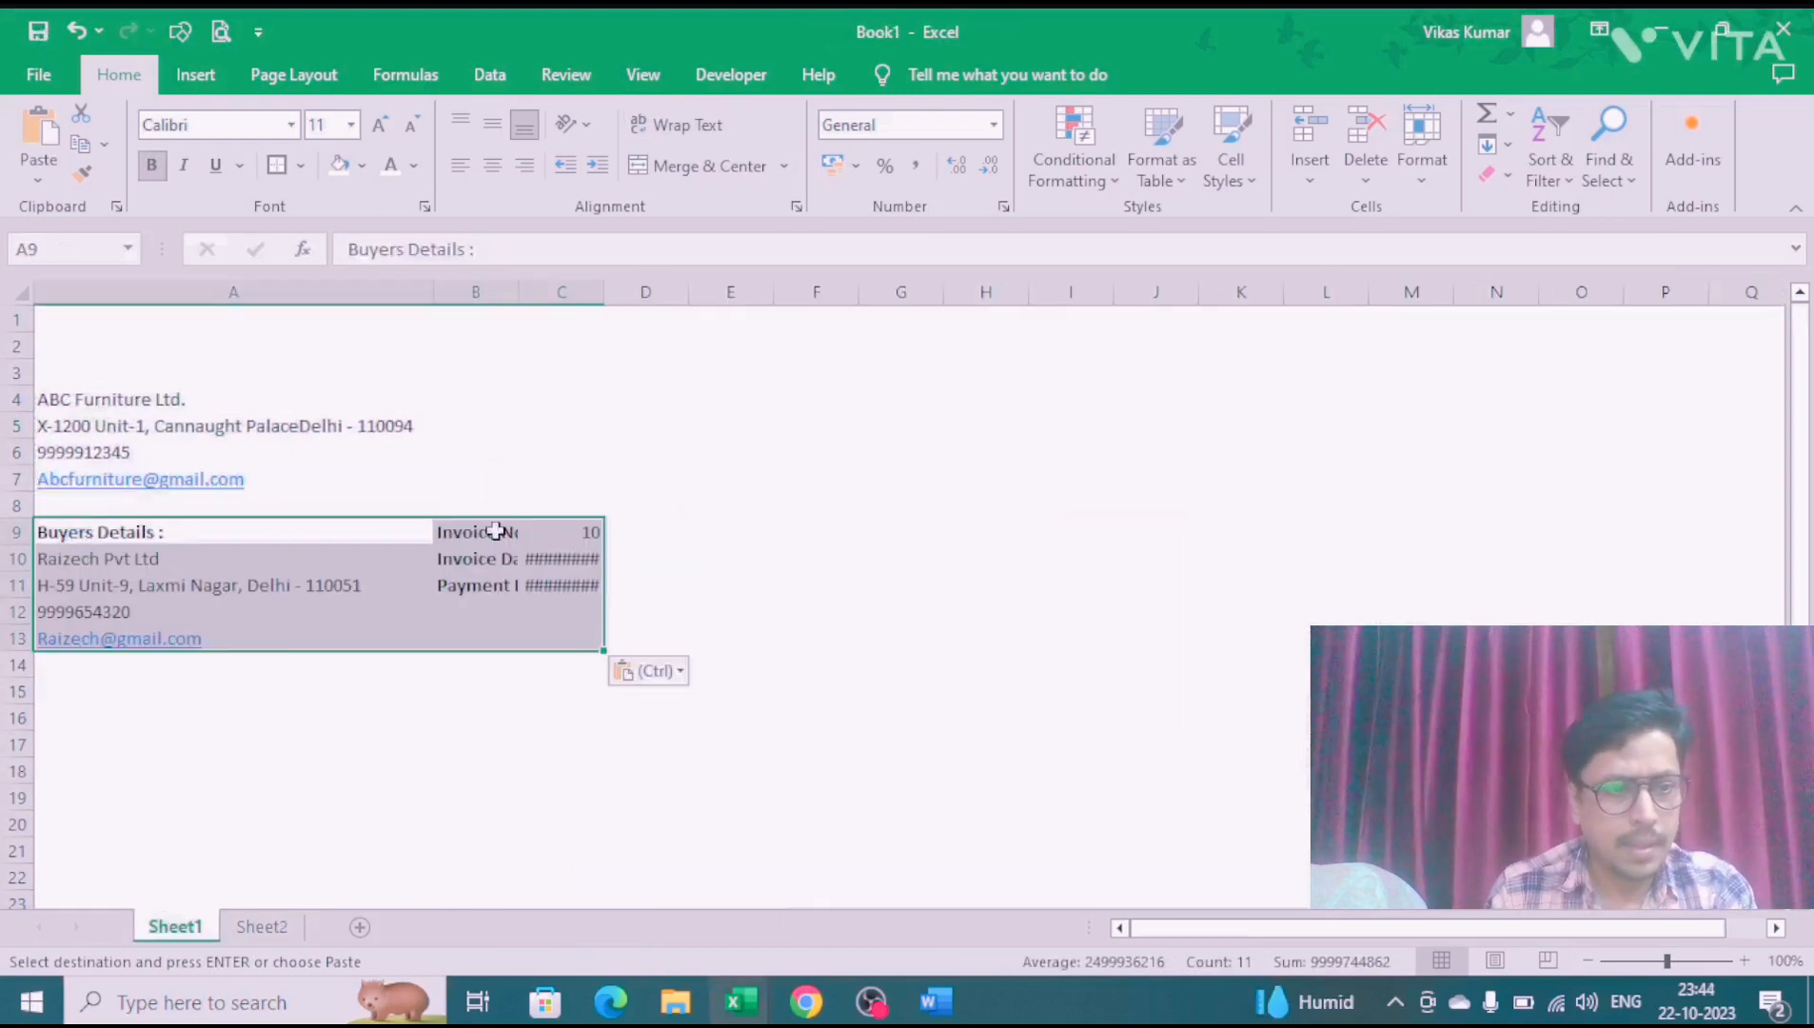
Step: Autofit columns B and C to the invoice labels and dates
{"action": "key", "text": "ctrl+a"}
{"action": "left_click", "coordinate": [465, 483]}
{"action": "key", "text": "ctrl+space"}
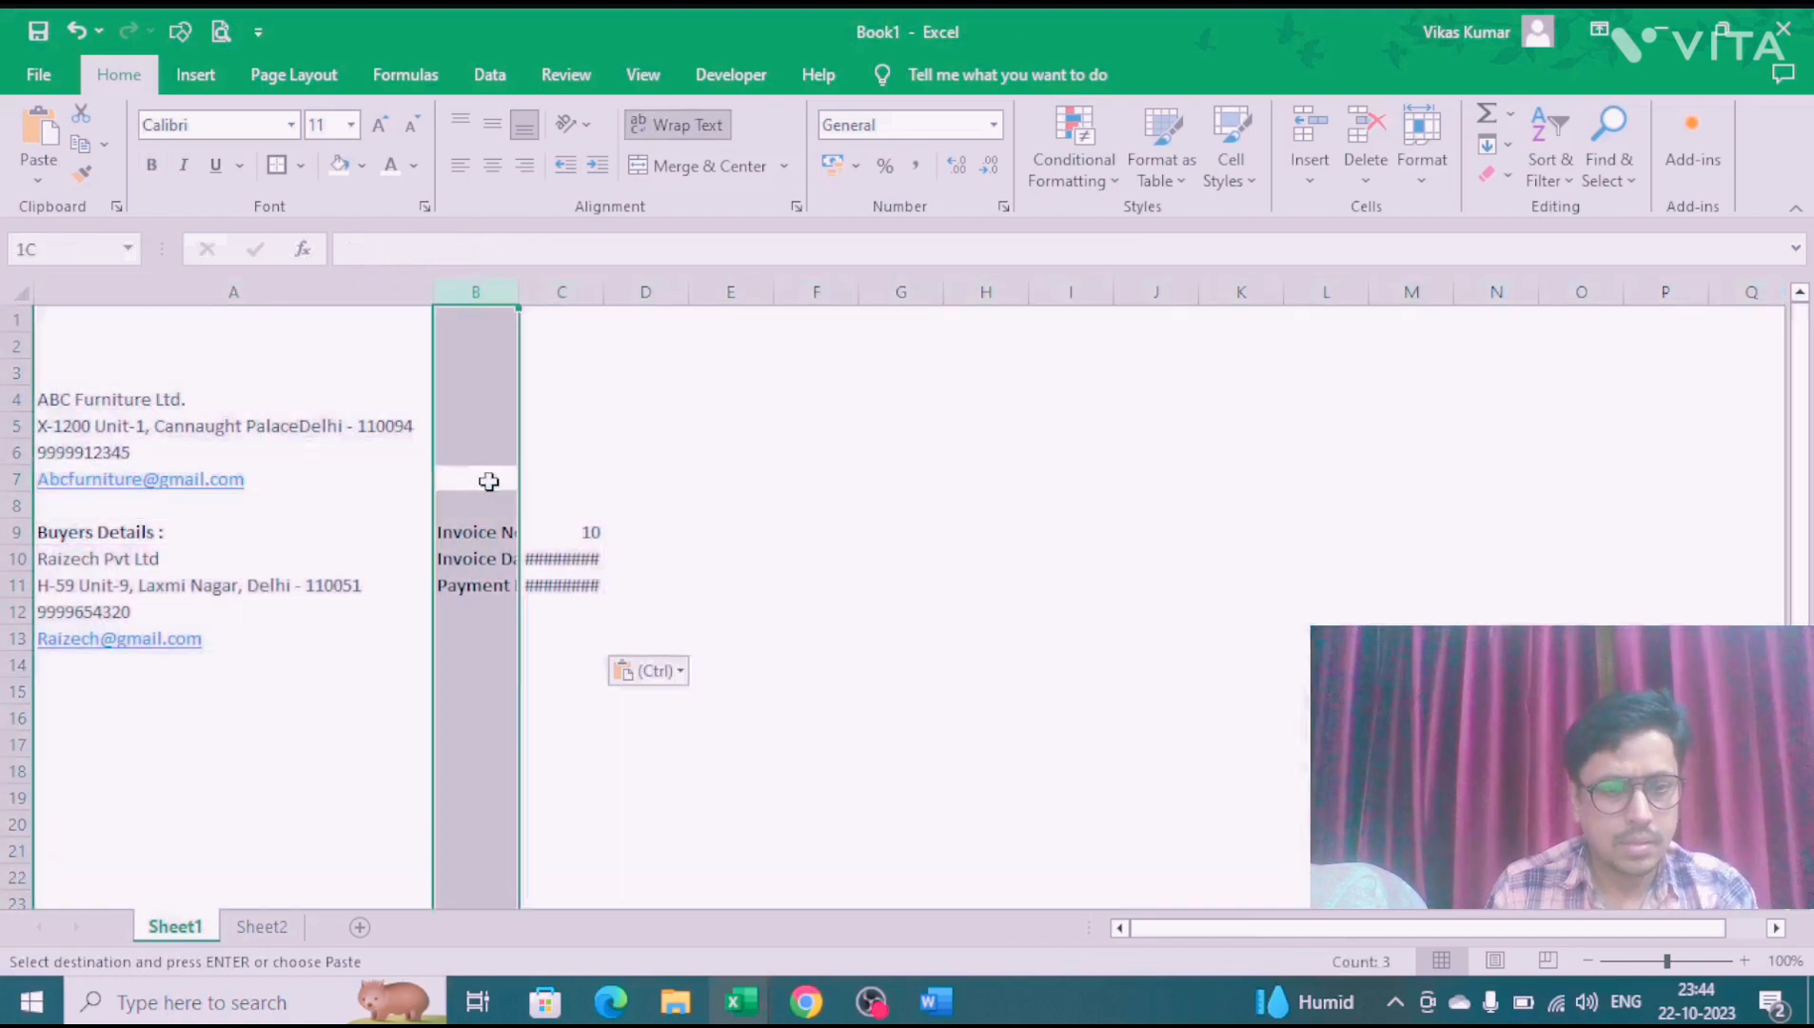
{"action": "key", "text": "shift+Right"}
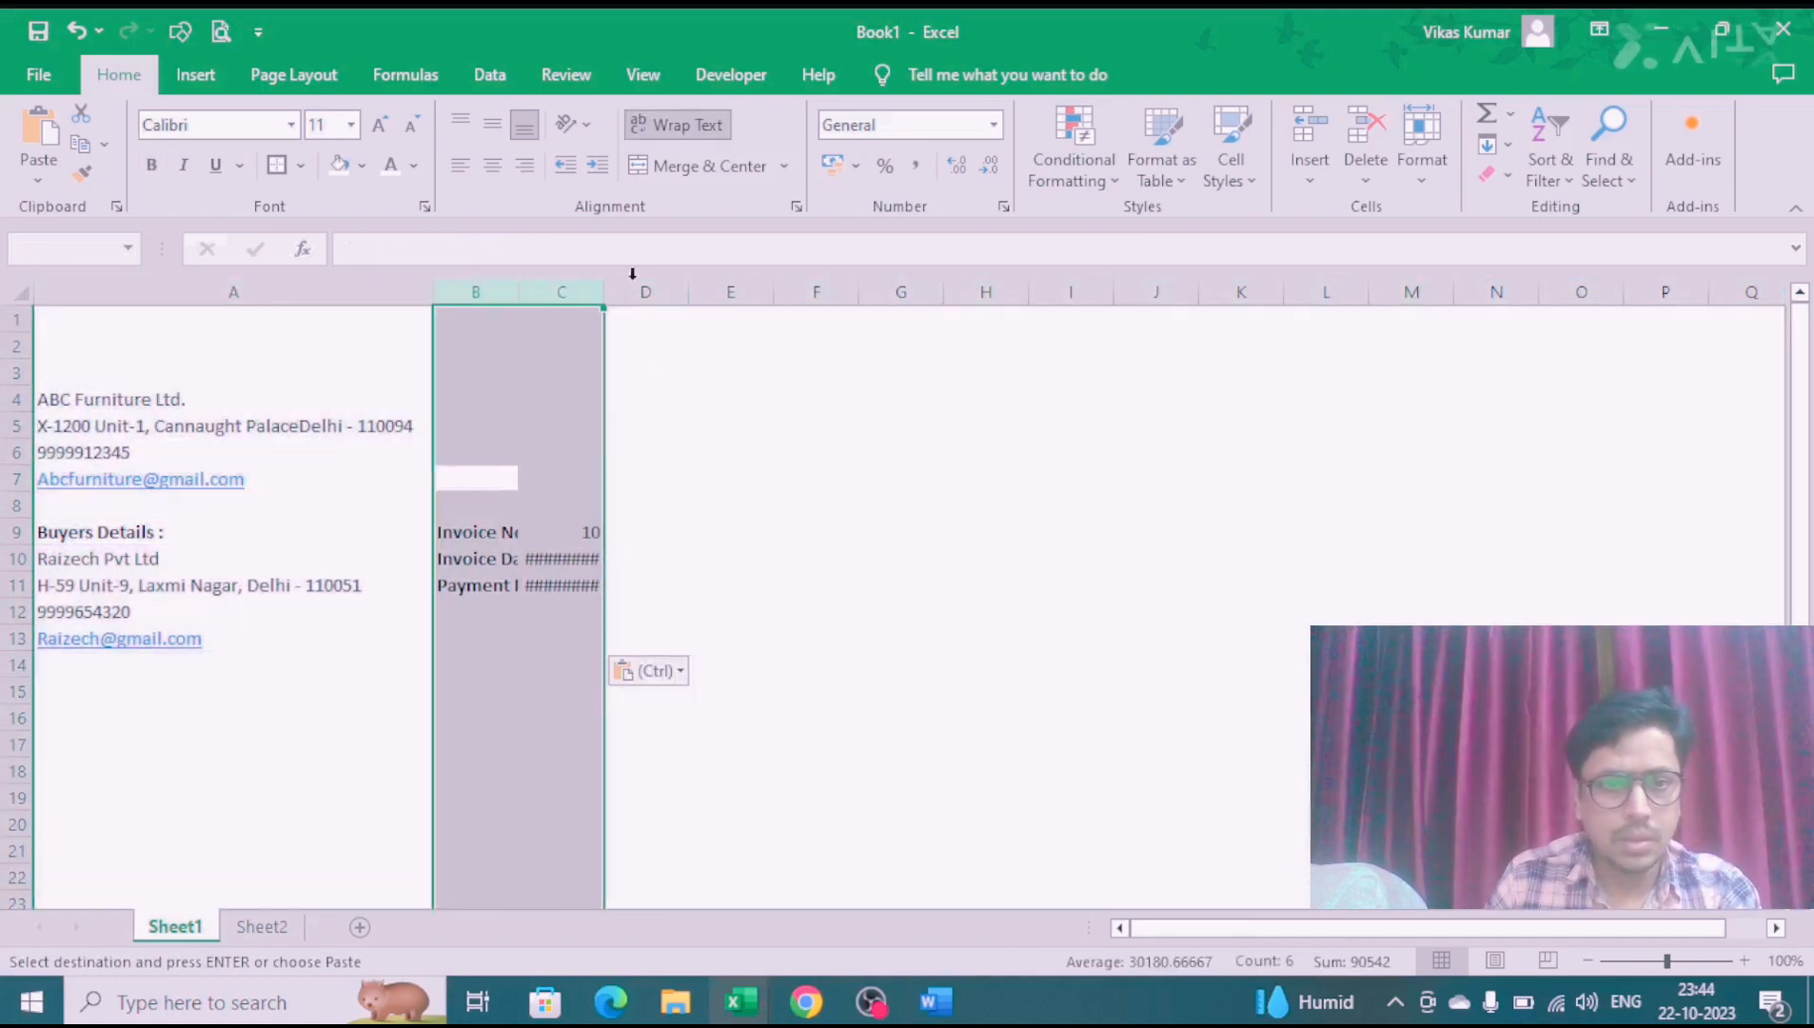
{"action": "double_click", "coordinate": [600, 295]}
{"action": "left_click", "coordinate": [600, 403]}
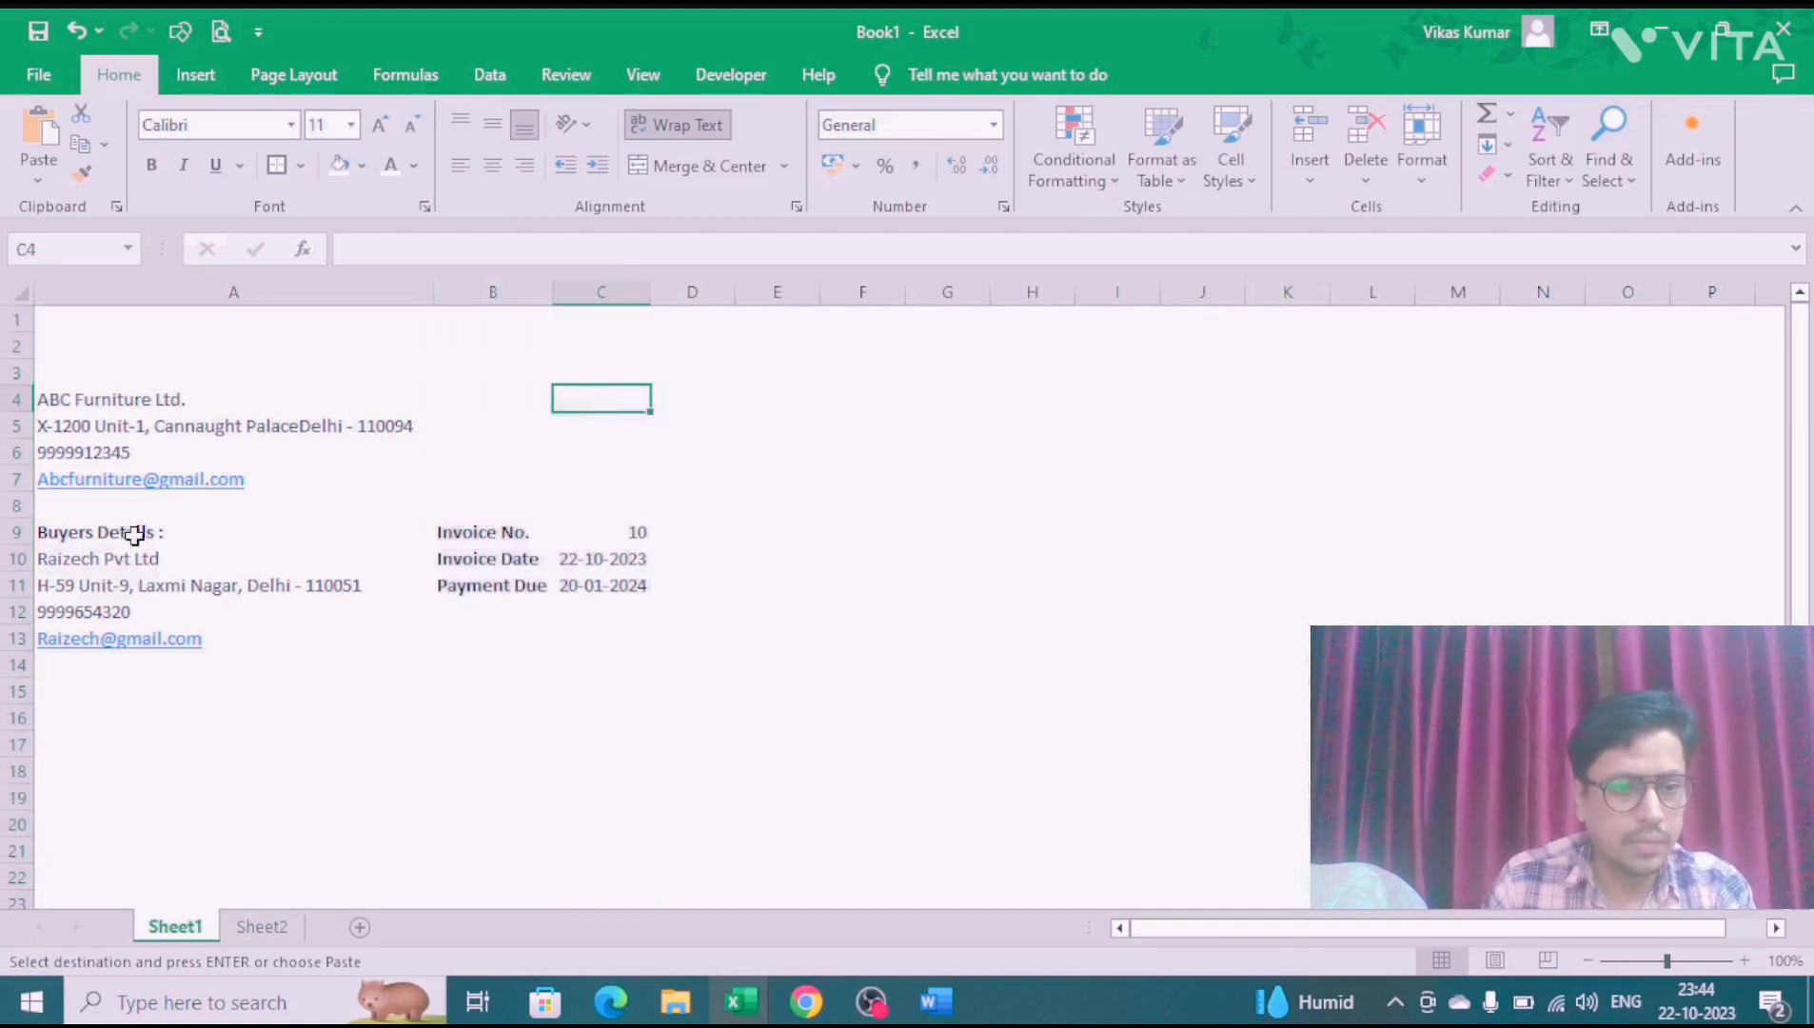
Step: Copy the item table's header row A15:D15 from the Invoice sheet to A15 of Book1's Sheet1
{"action": "key", "text": "alt+Tab"}
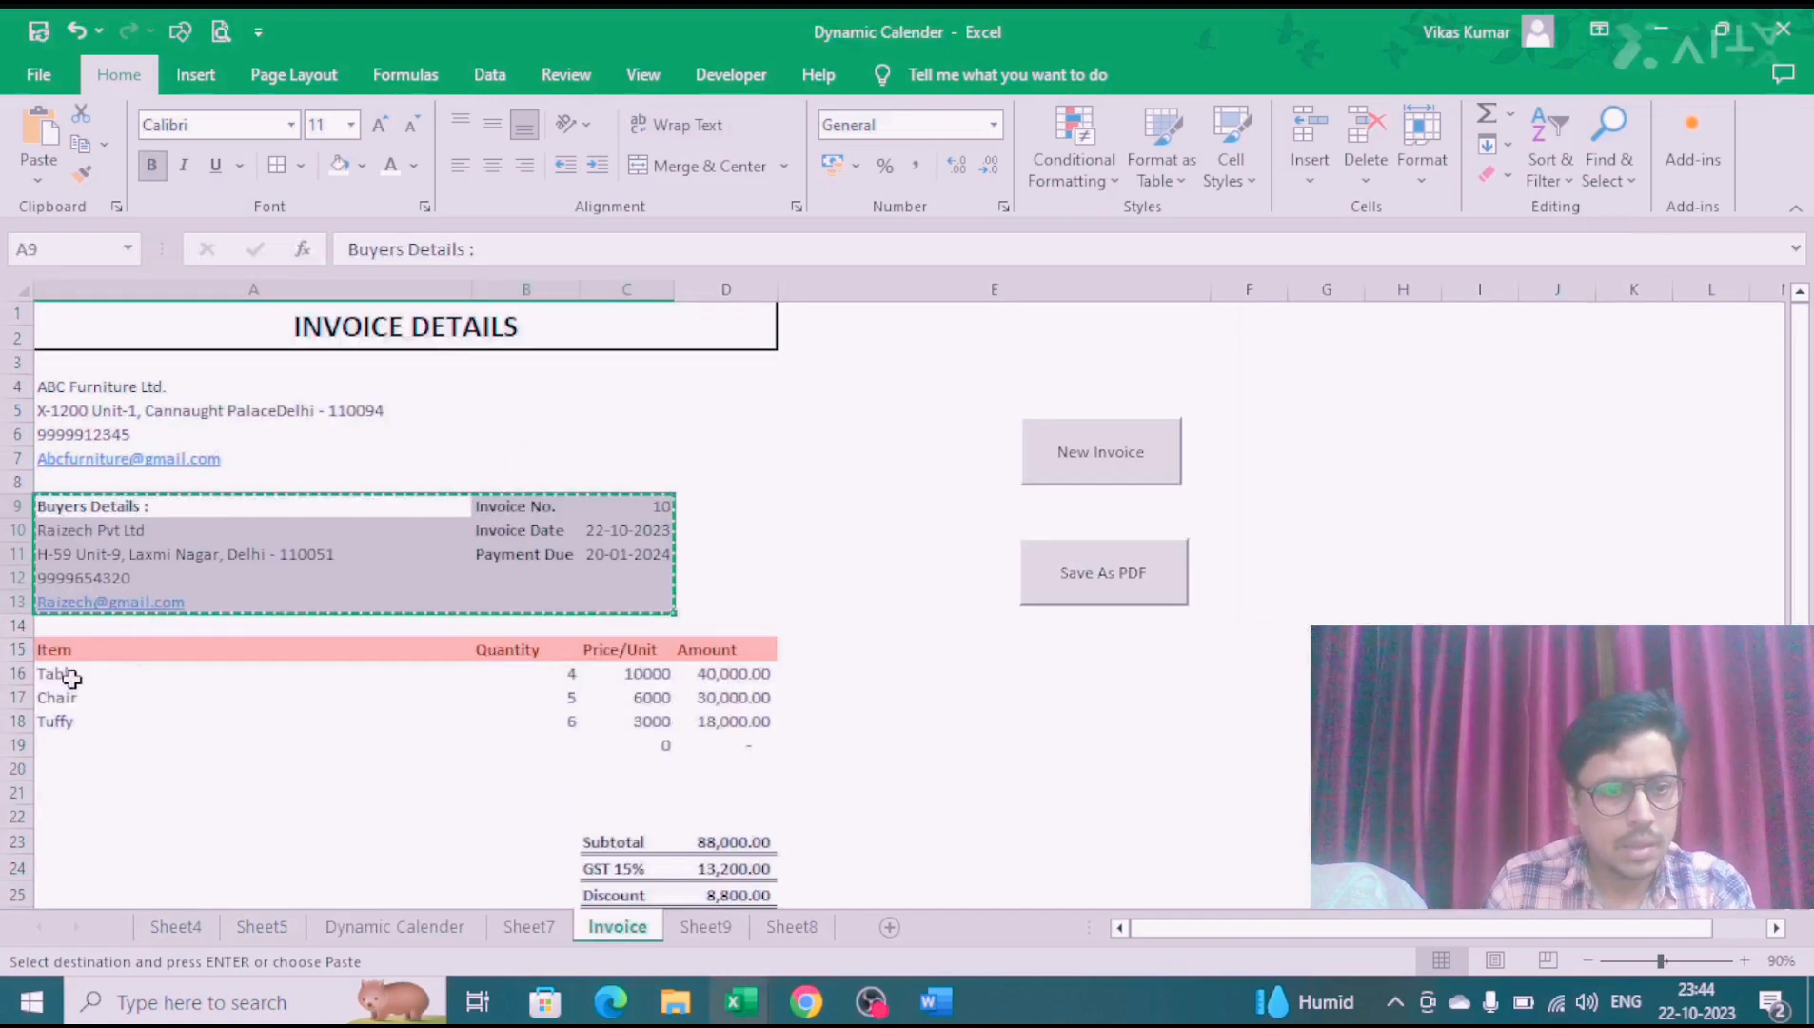
{"action": "left_click_drag", "start_coordinate": [64, 650], "coordinate": [725, 652]}
{"action": "key", "text": "ctrl+c"}
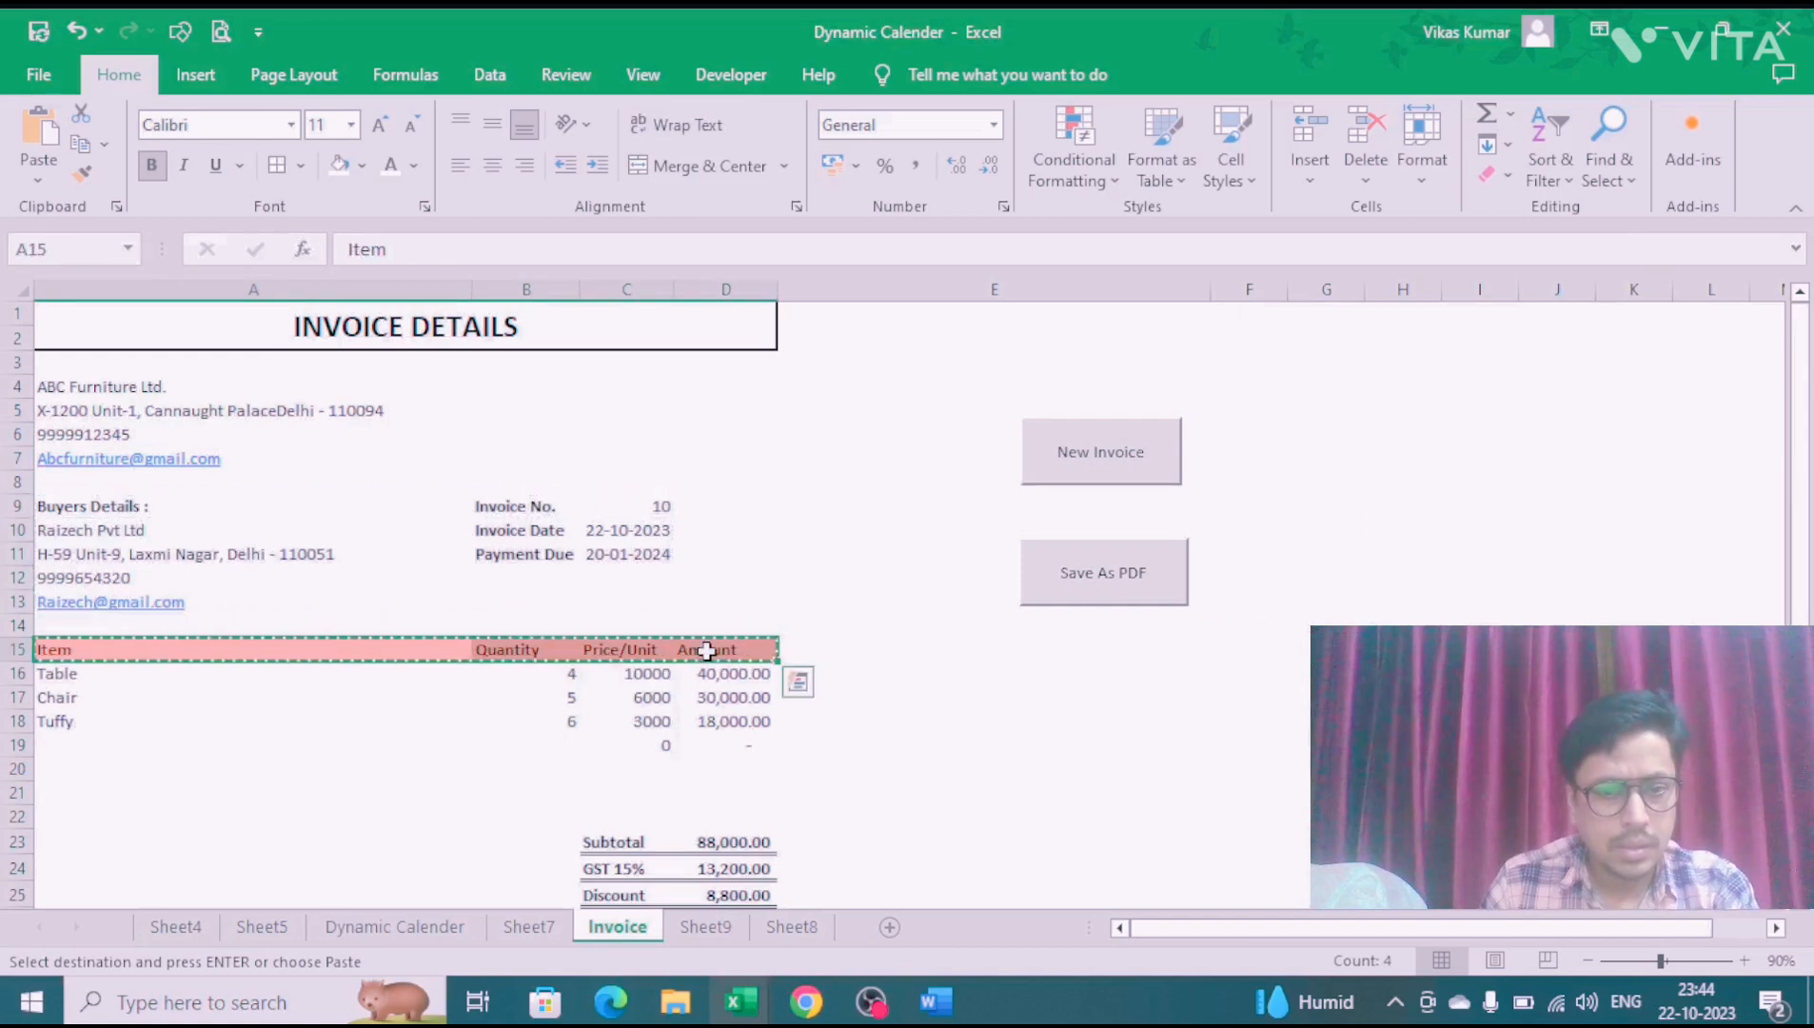
{"action": "key", "text": "alt+Tab"}
{"action": "left_click", "coordinate": [63, 689]}
{"action": "key", "text": "ctrl+v"}
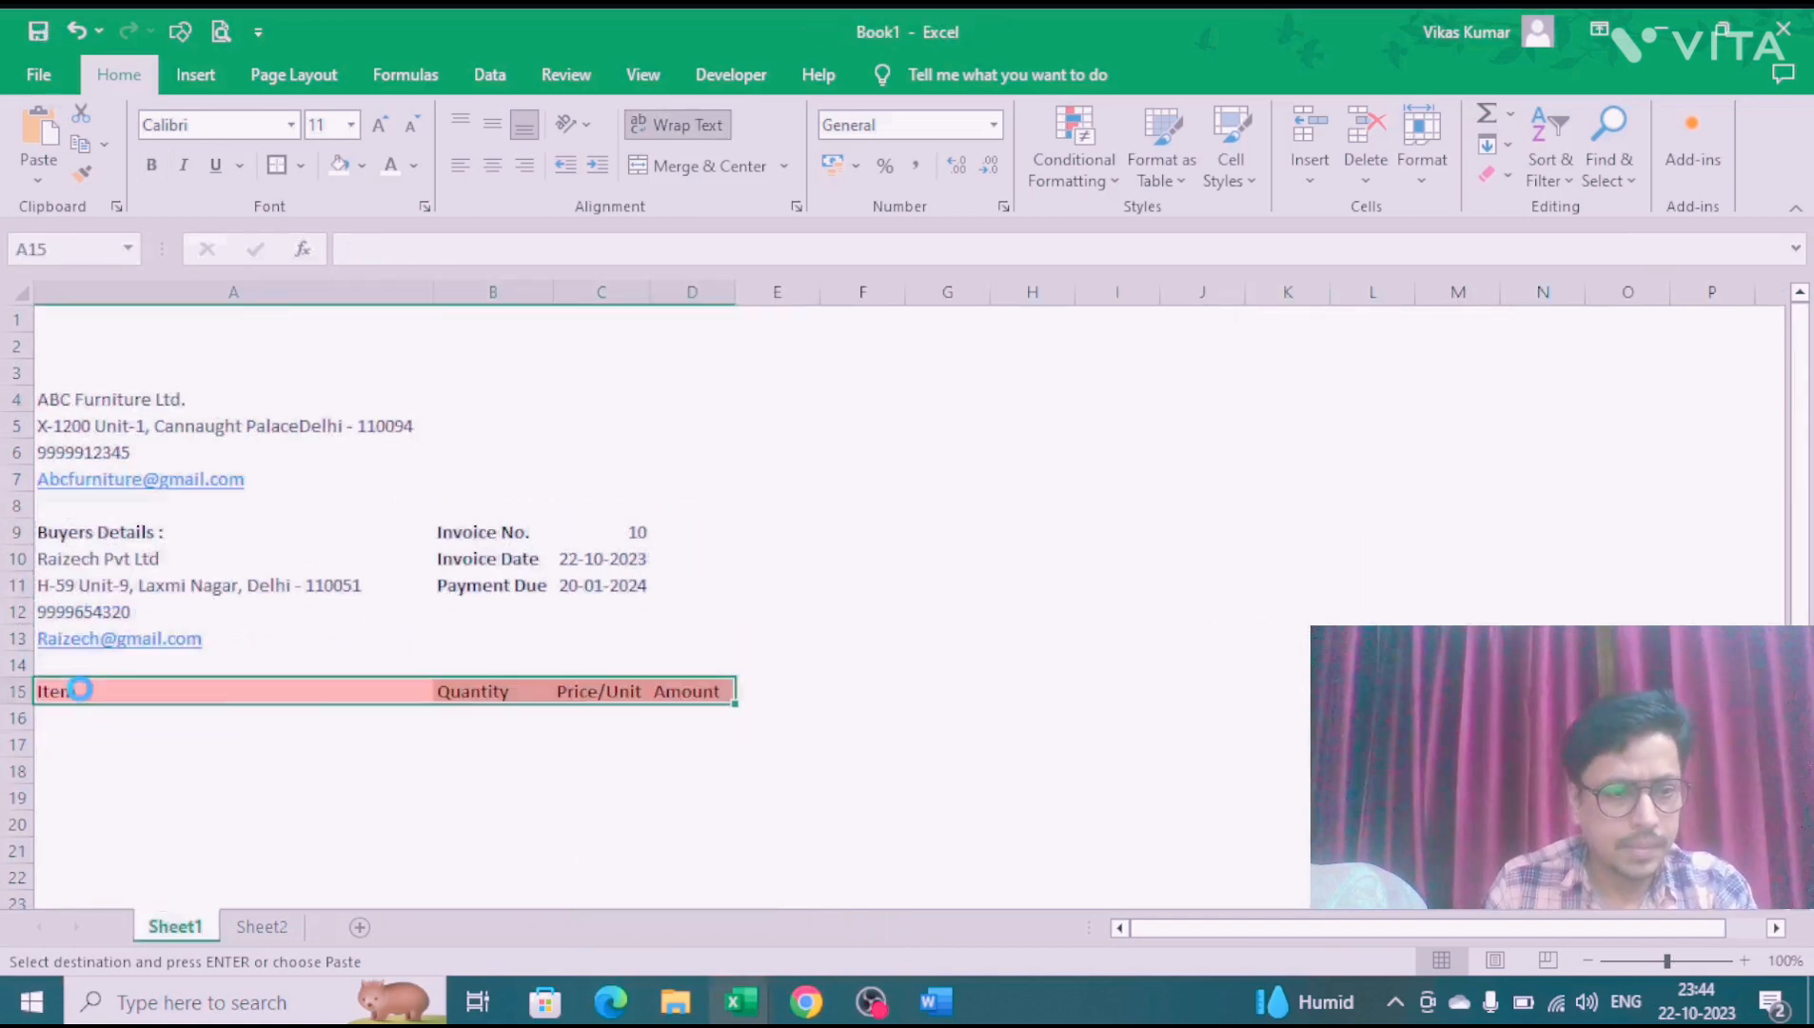
Step: Examine the empty item rows A16 to A19 and the item names and prices listed in Sheet2
{"action": "key", "text": "alt+Tab"}
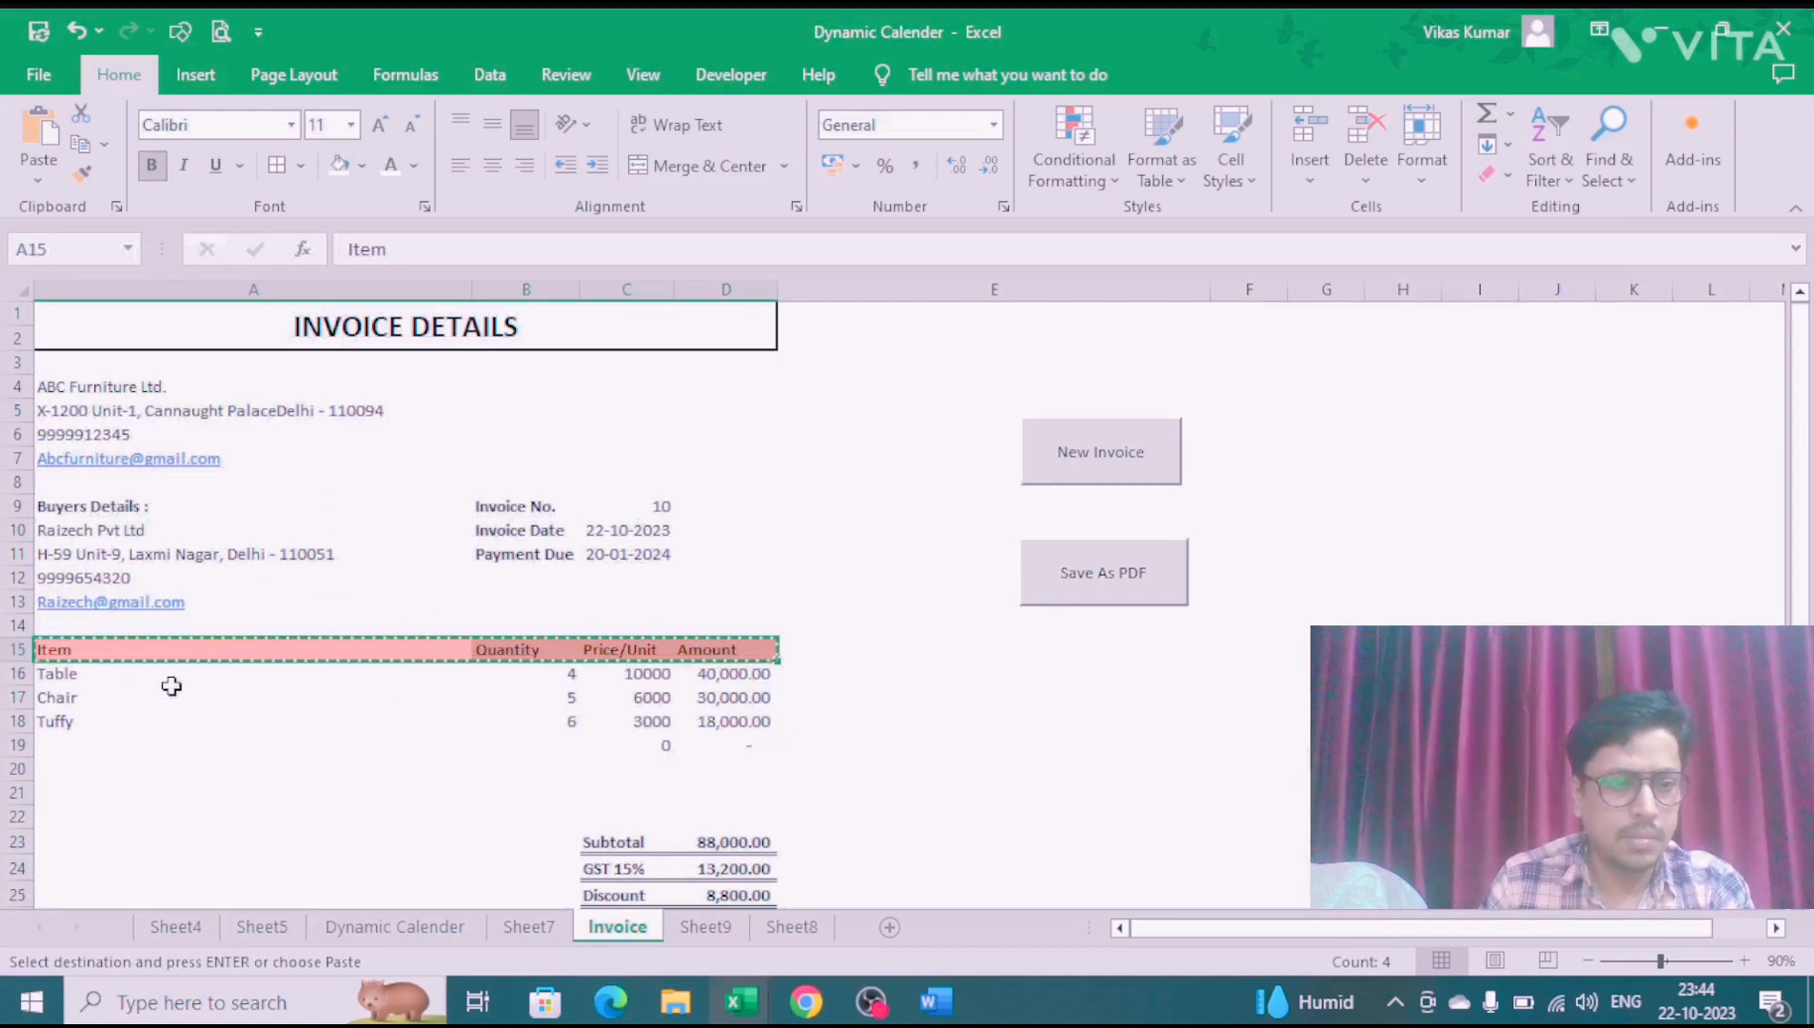
{"action": "key", "text": "alt+Tab"}
{"action": "left_click", "coordinate": [89, 716]}
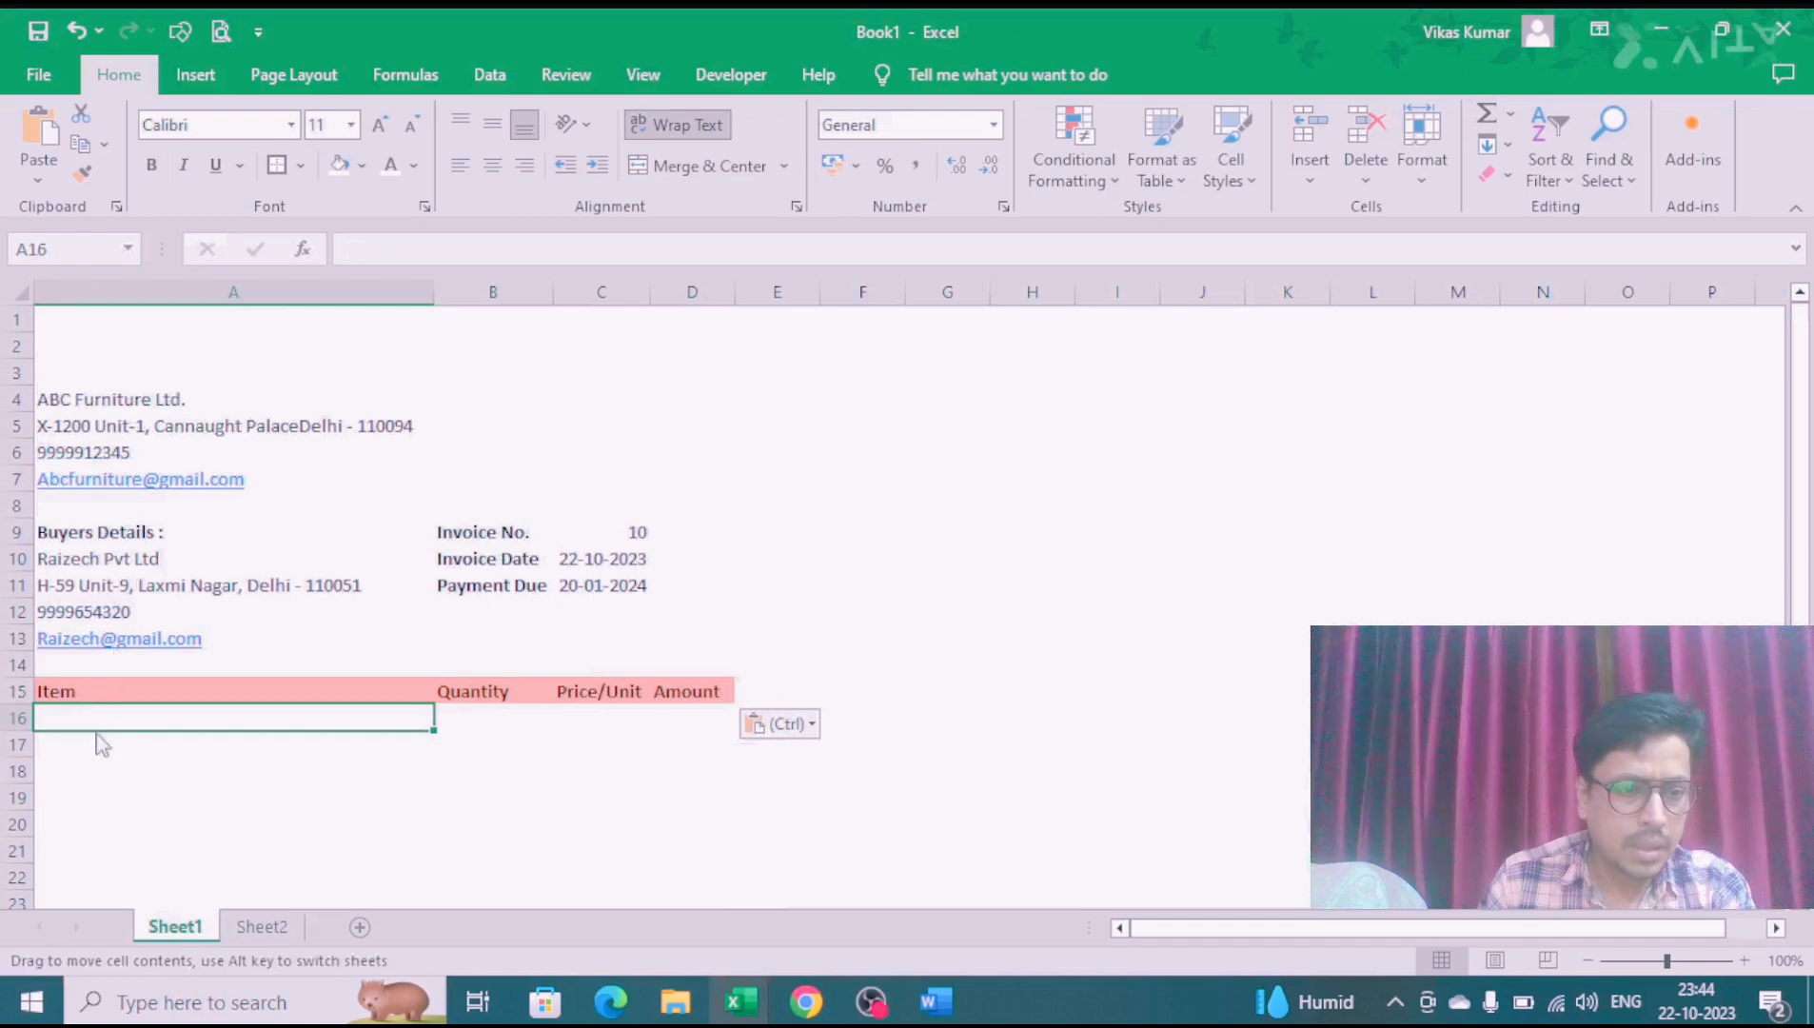
{"action": "left_click", "coordinate": [93, 742]}
{"action": "left_click", "coordinate": [90, 769]}
{"action": "left_click", "coordinate": [90, 794]}
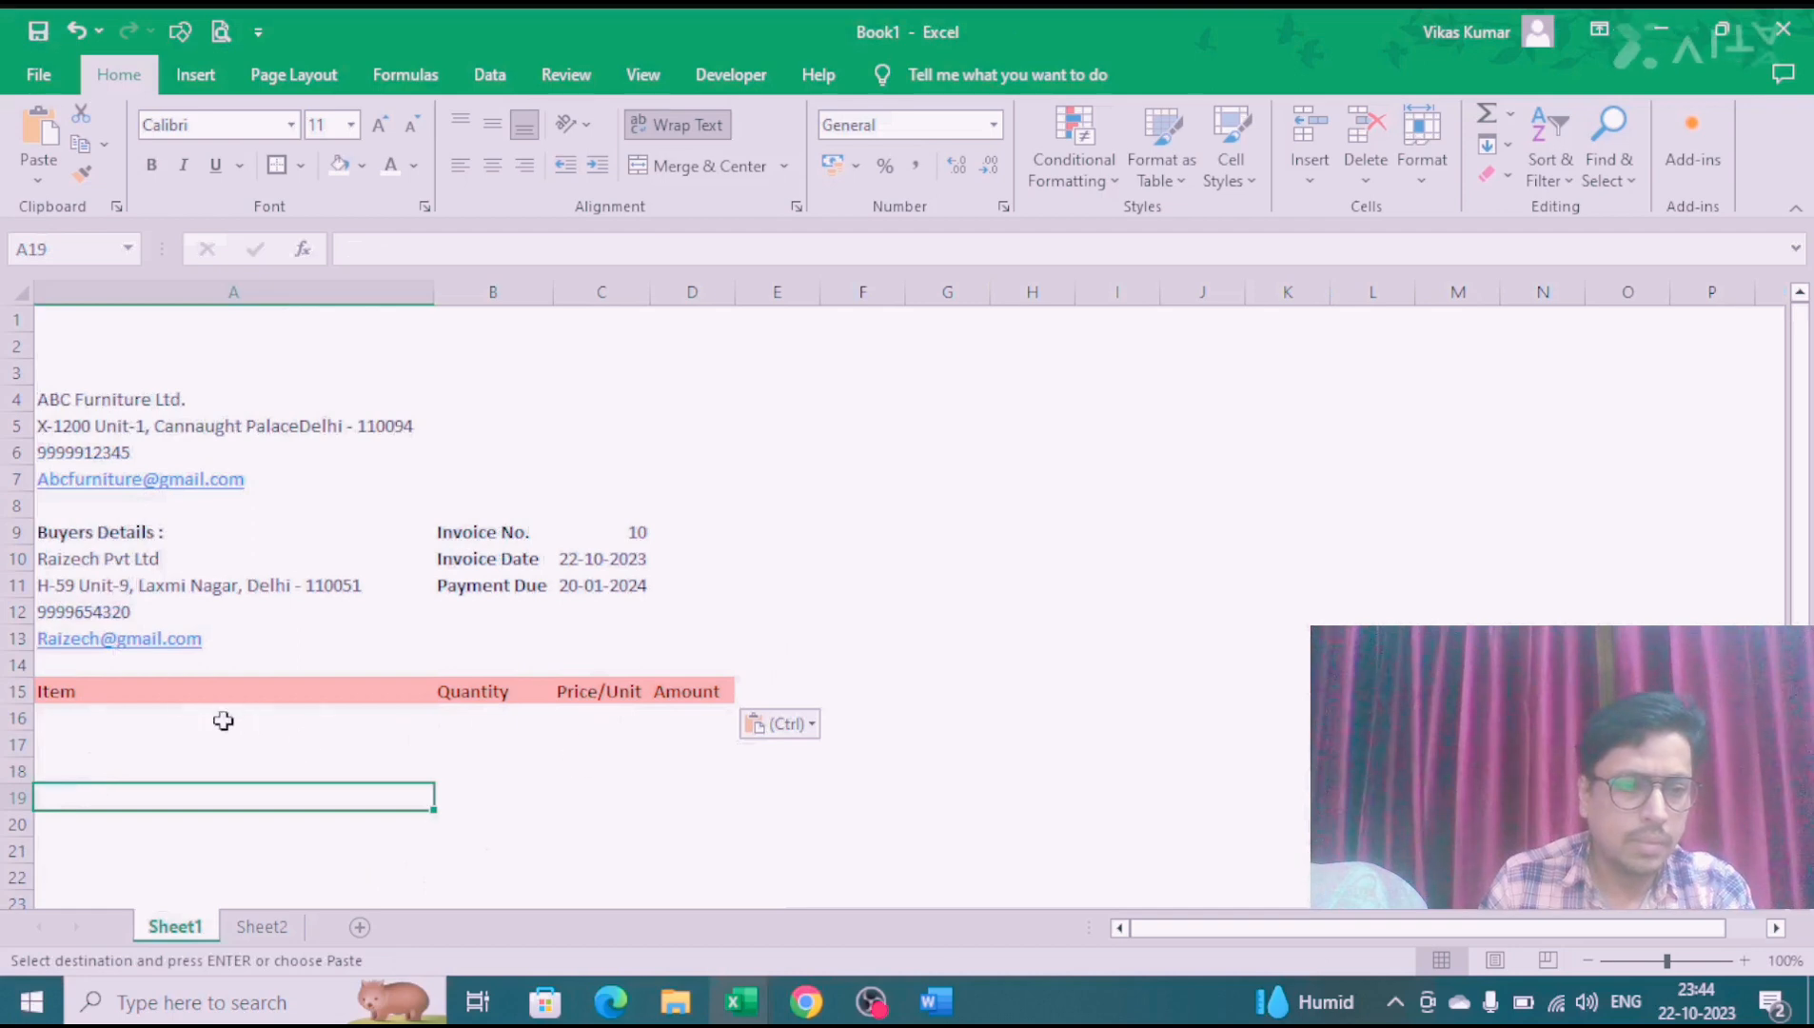
{"action": "left_click", "coordinate": [262, 929]}
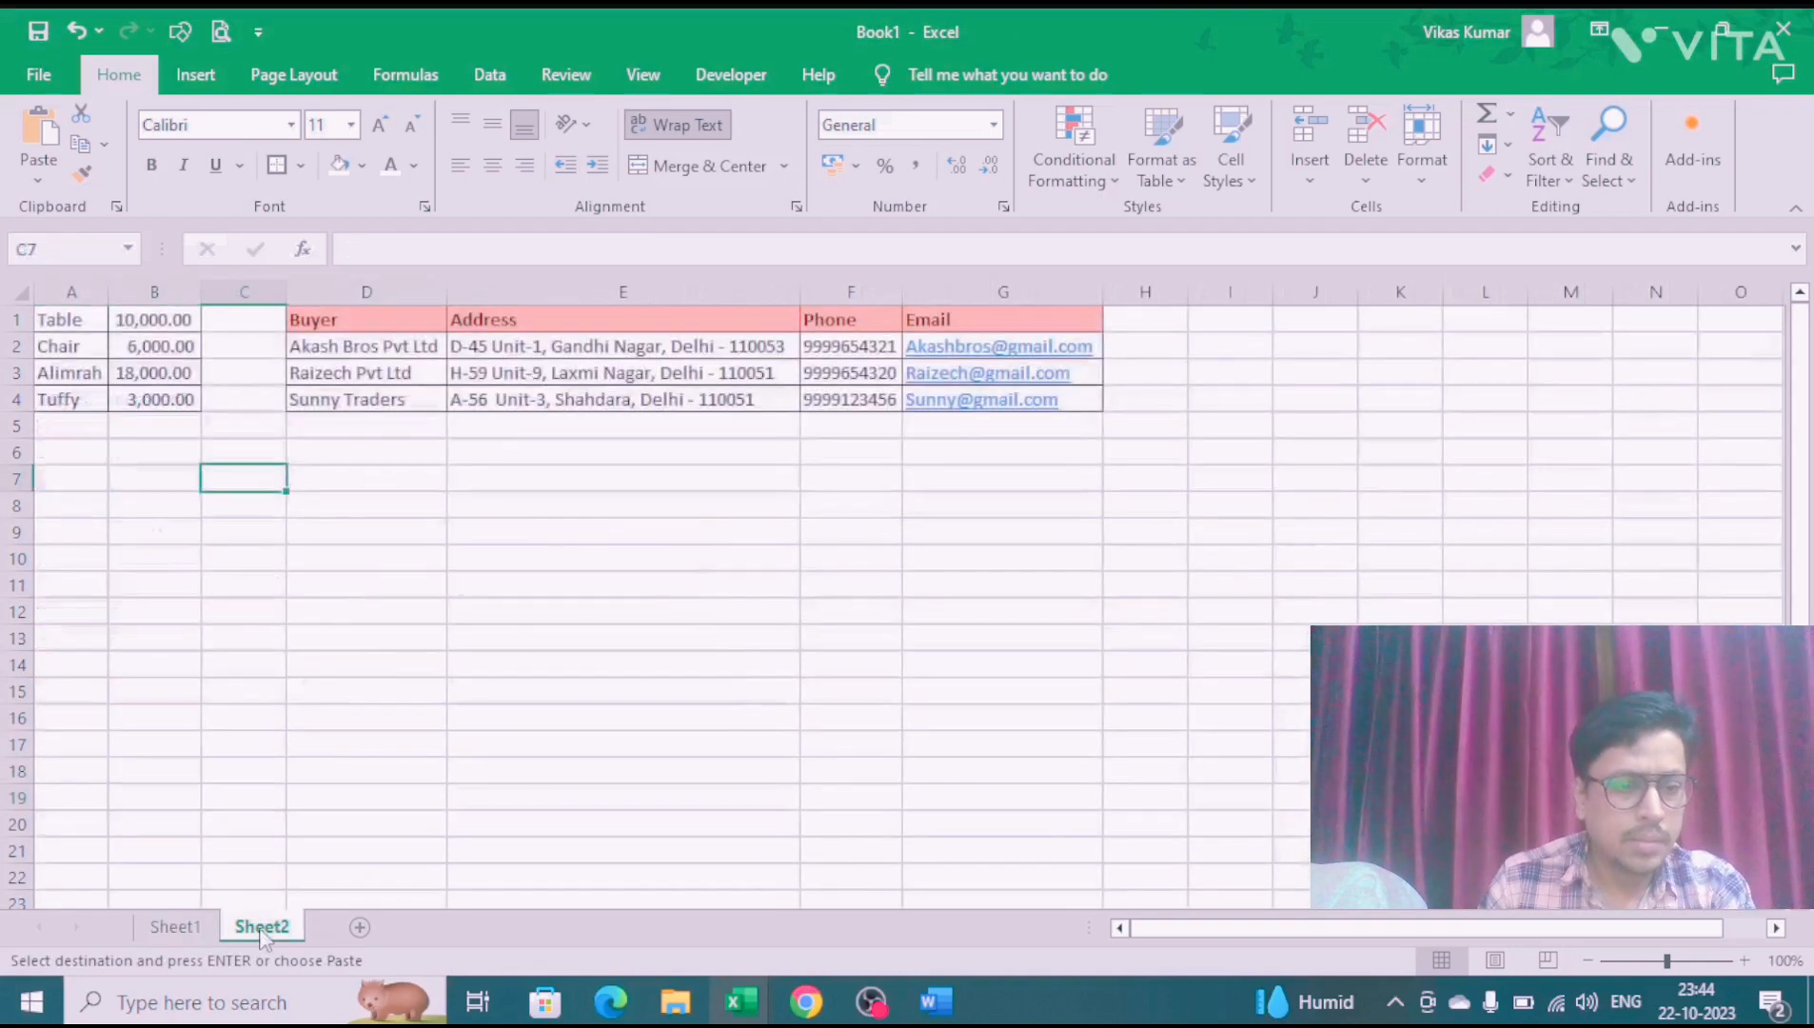
{"action": "left_click_drag", "start_coordinate": [65, 322], "coordinate": [73, 392]}
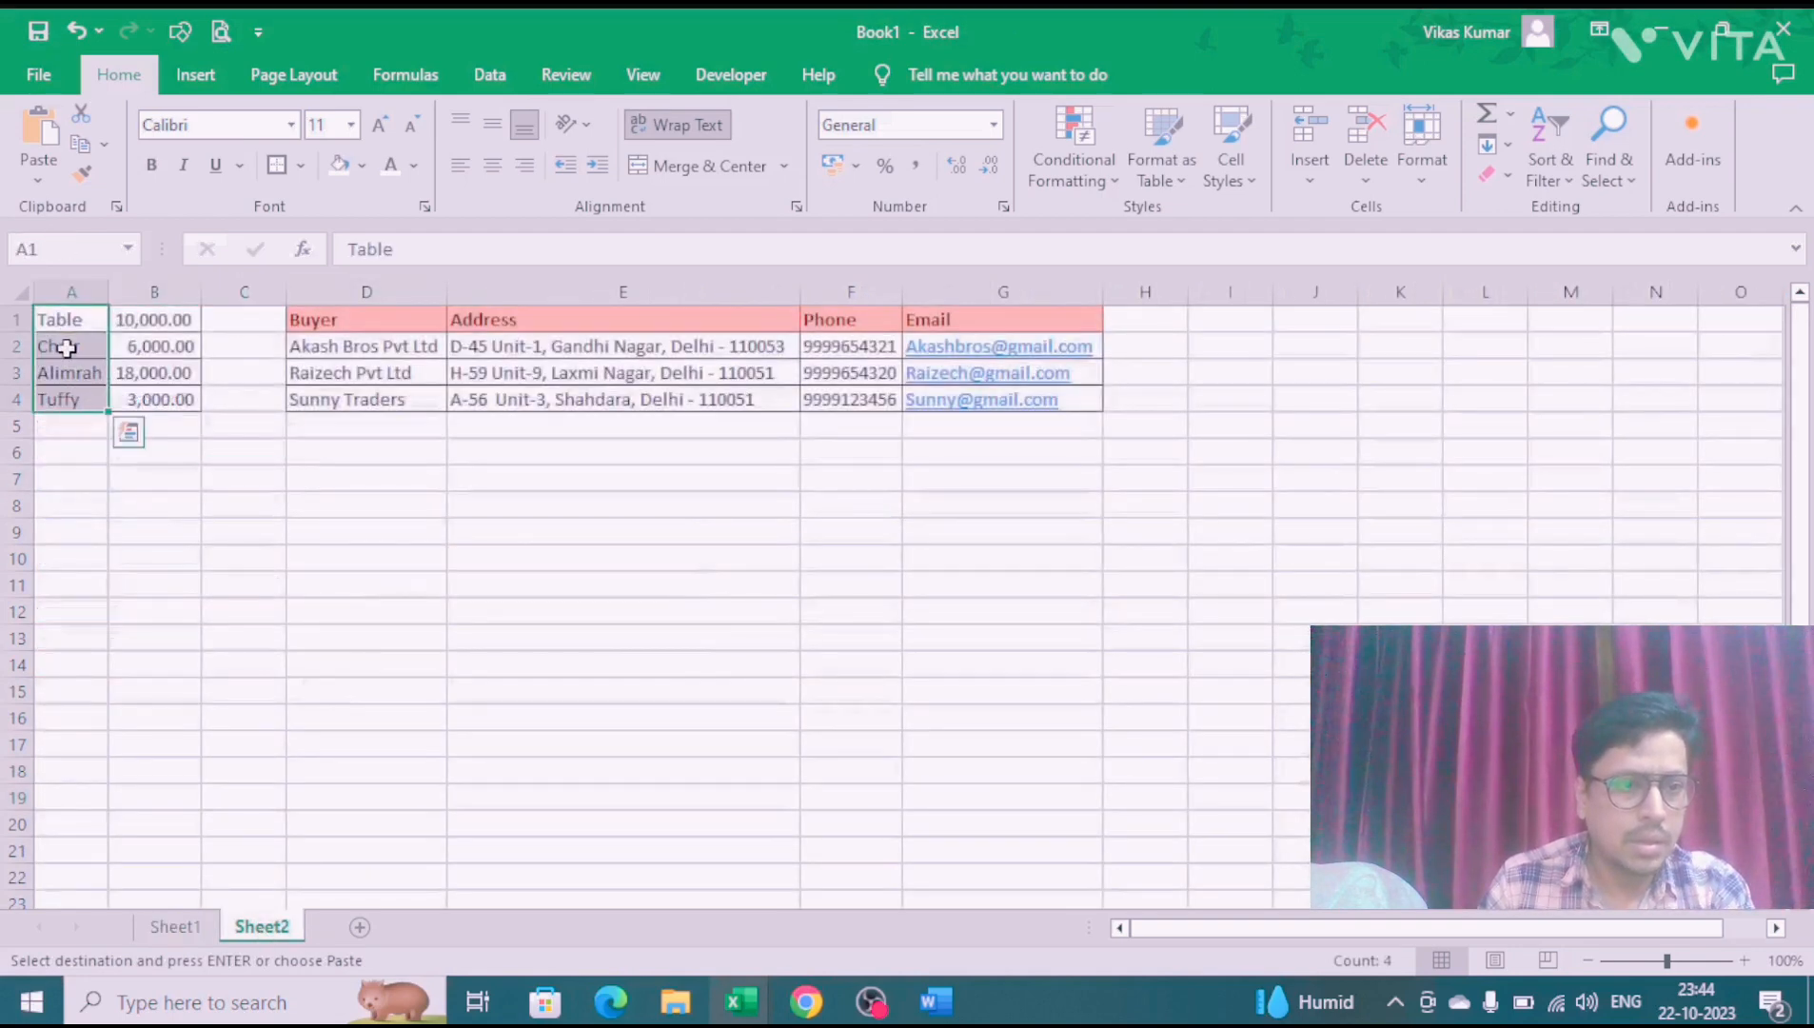
{"action": "left_click_drag", "start_coordinate": [144, 325], "coordinate": [152, 395]}
Step: Enter =VLOOKUP(A16,Sheet2!A:B,2,0) in Sheet1's first Price/Unit cell, C16
{"action": "left_click", "coordinate": [200, 925]}
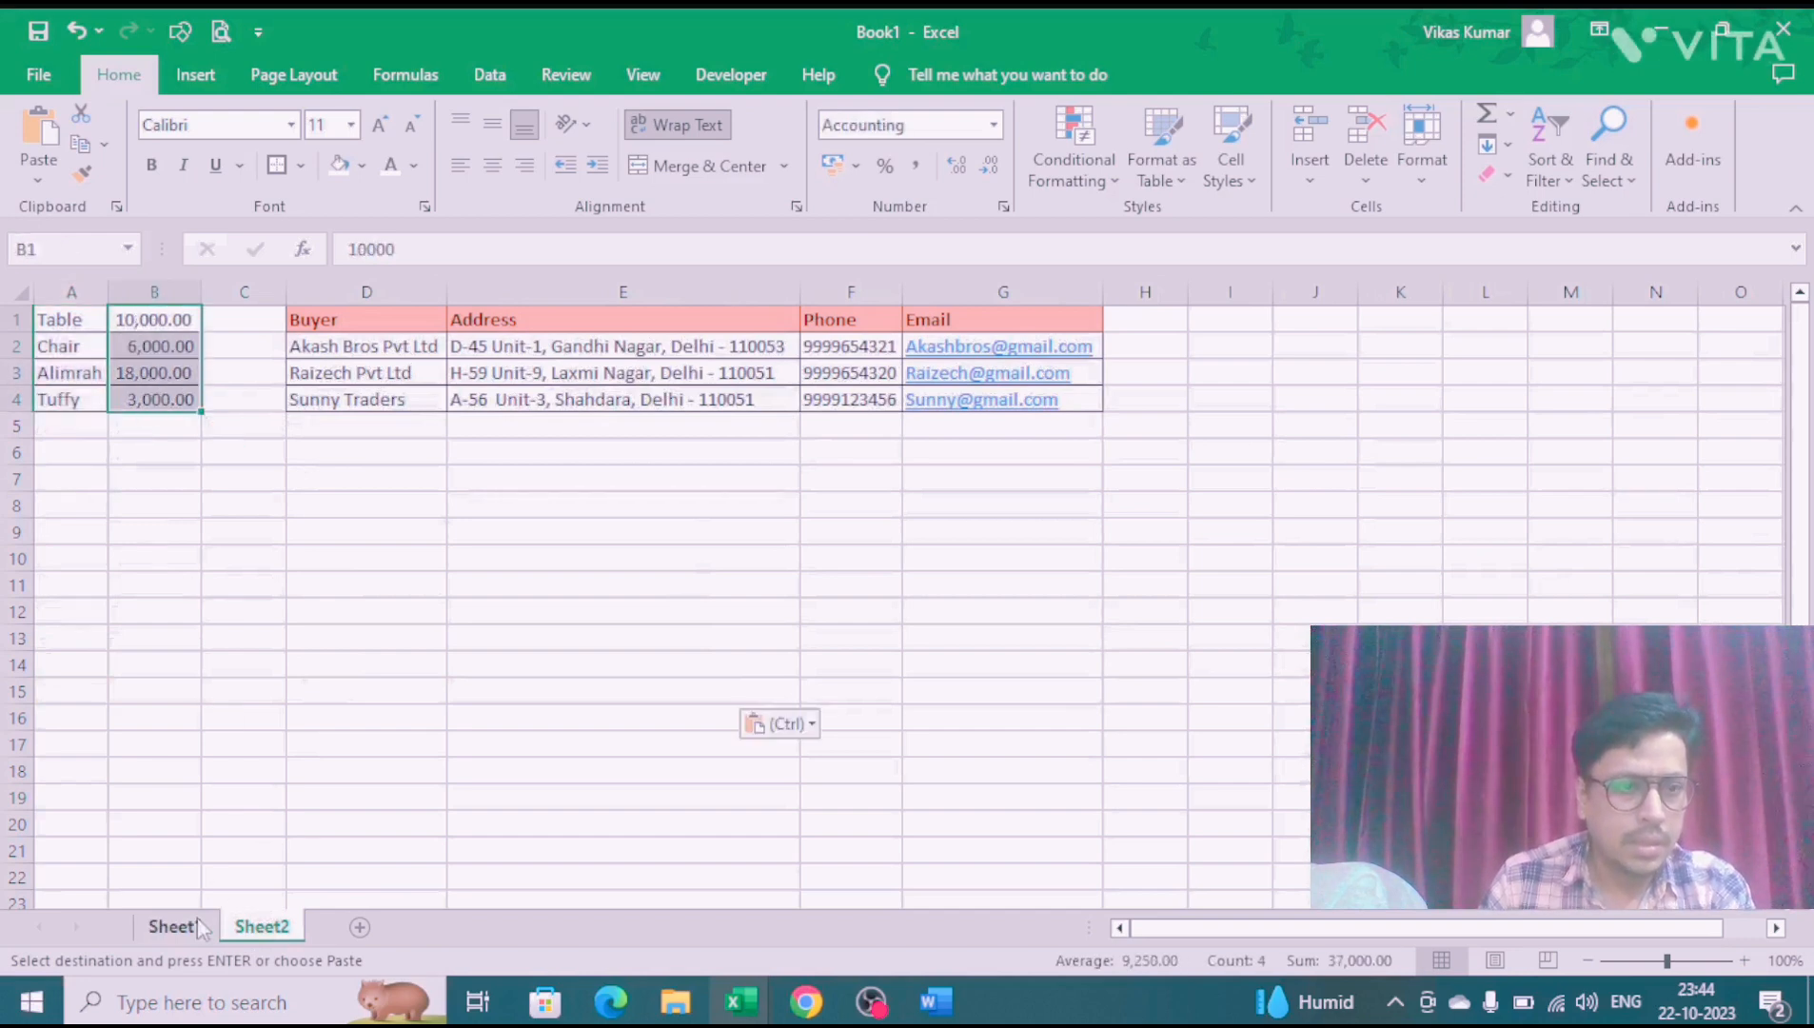
{"action": "left_click", "coordinate": [609, 718]}
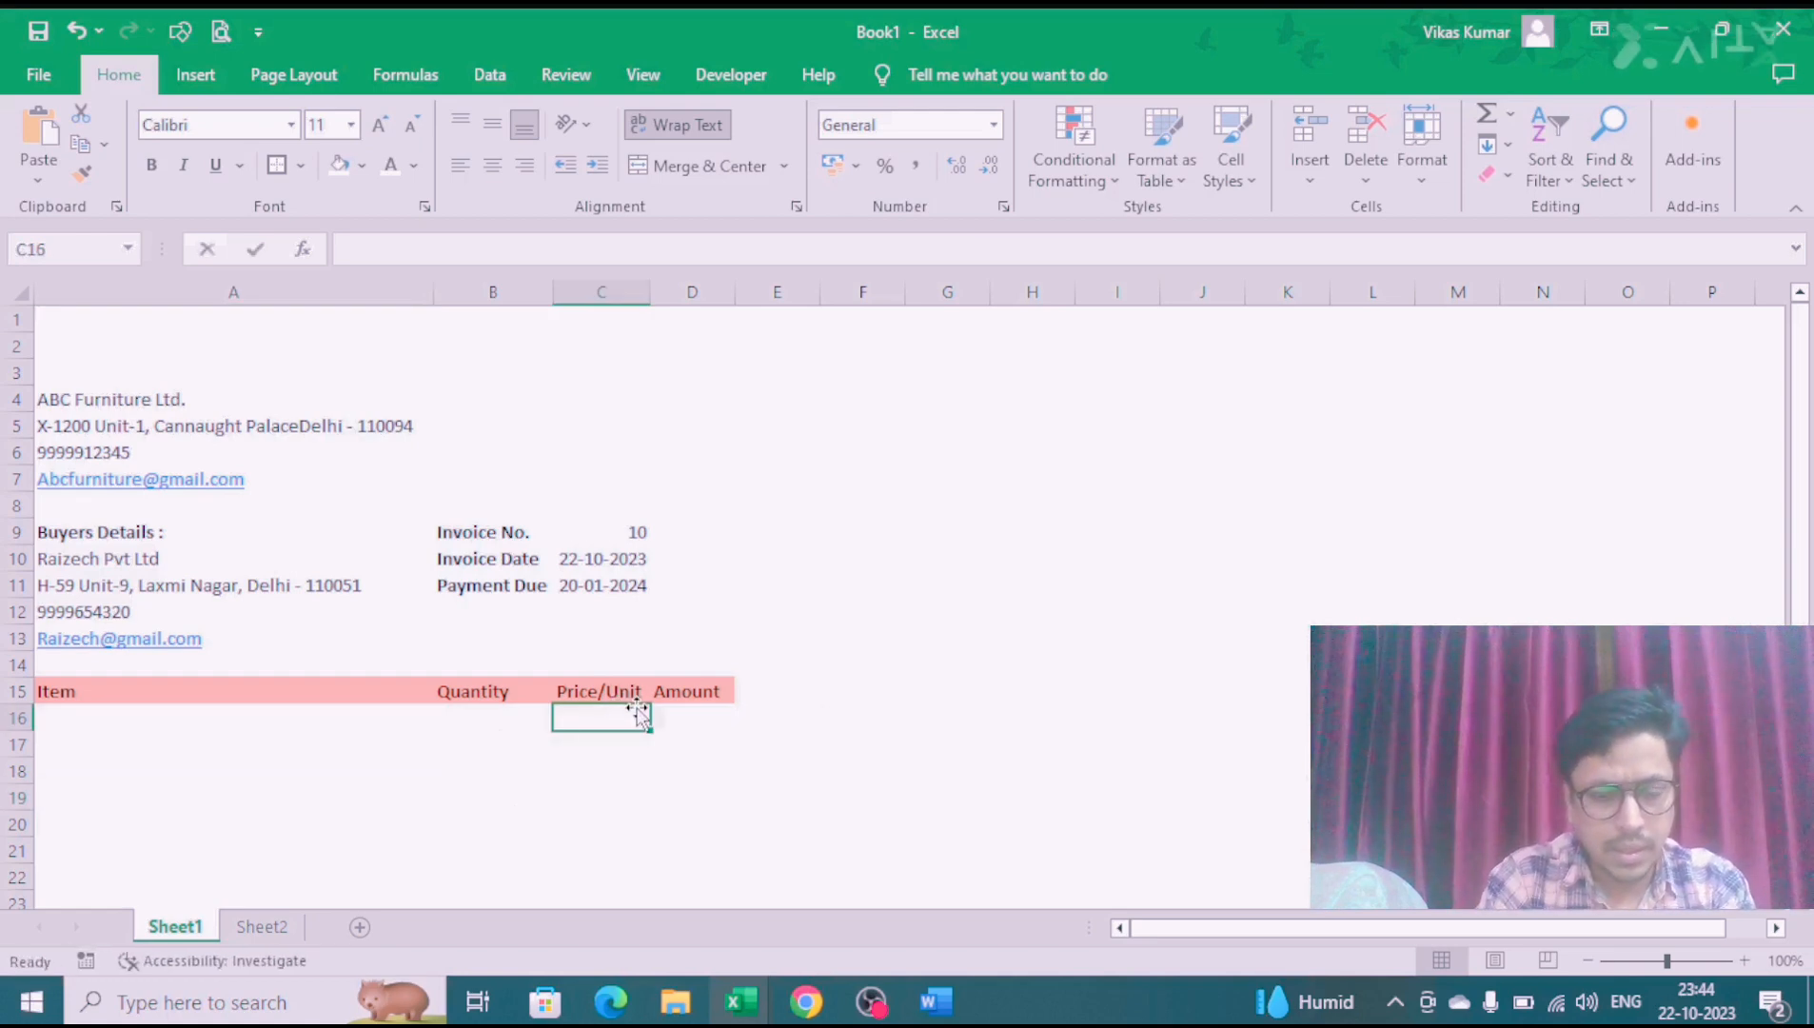
{"action": "type", "text": "=VLOOKUP("}
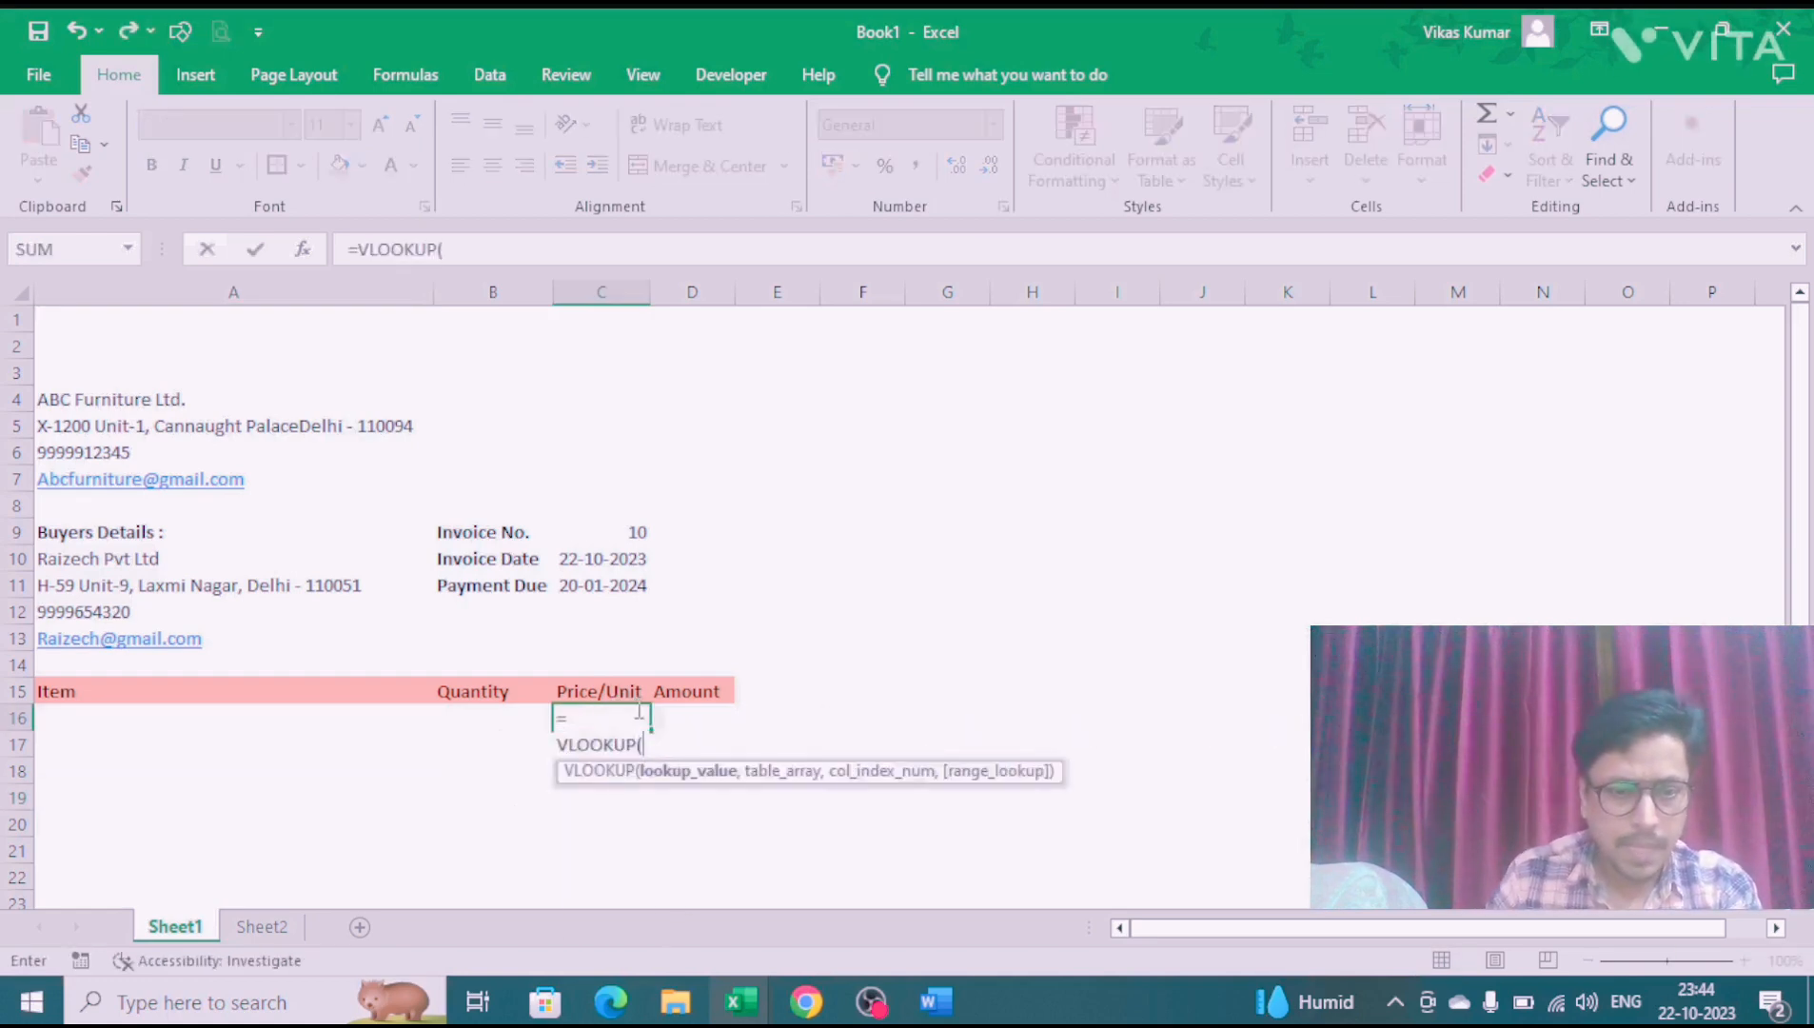
{"action": "left_click", "coordinate": [243, 718]}
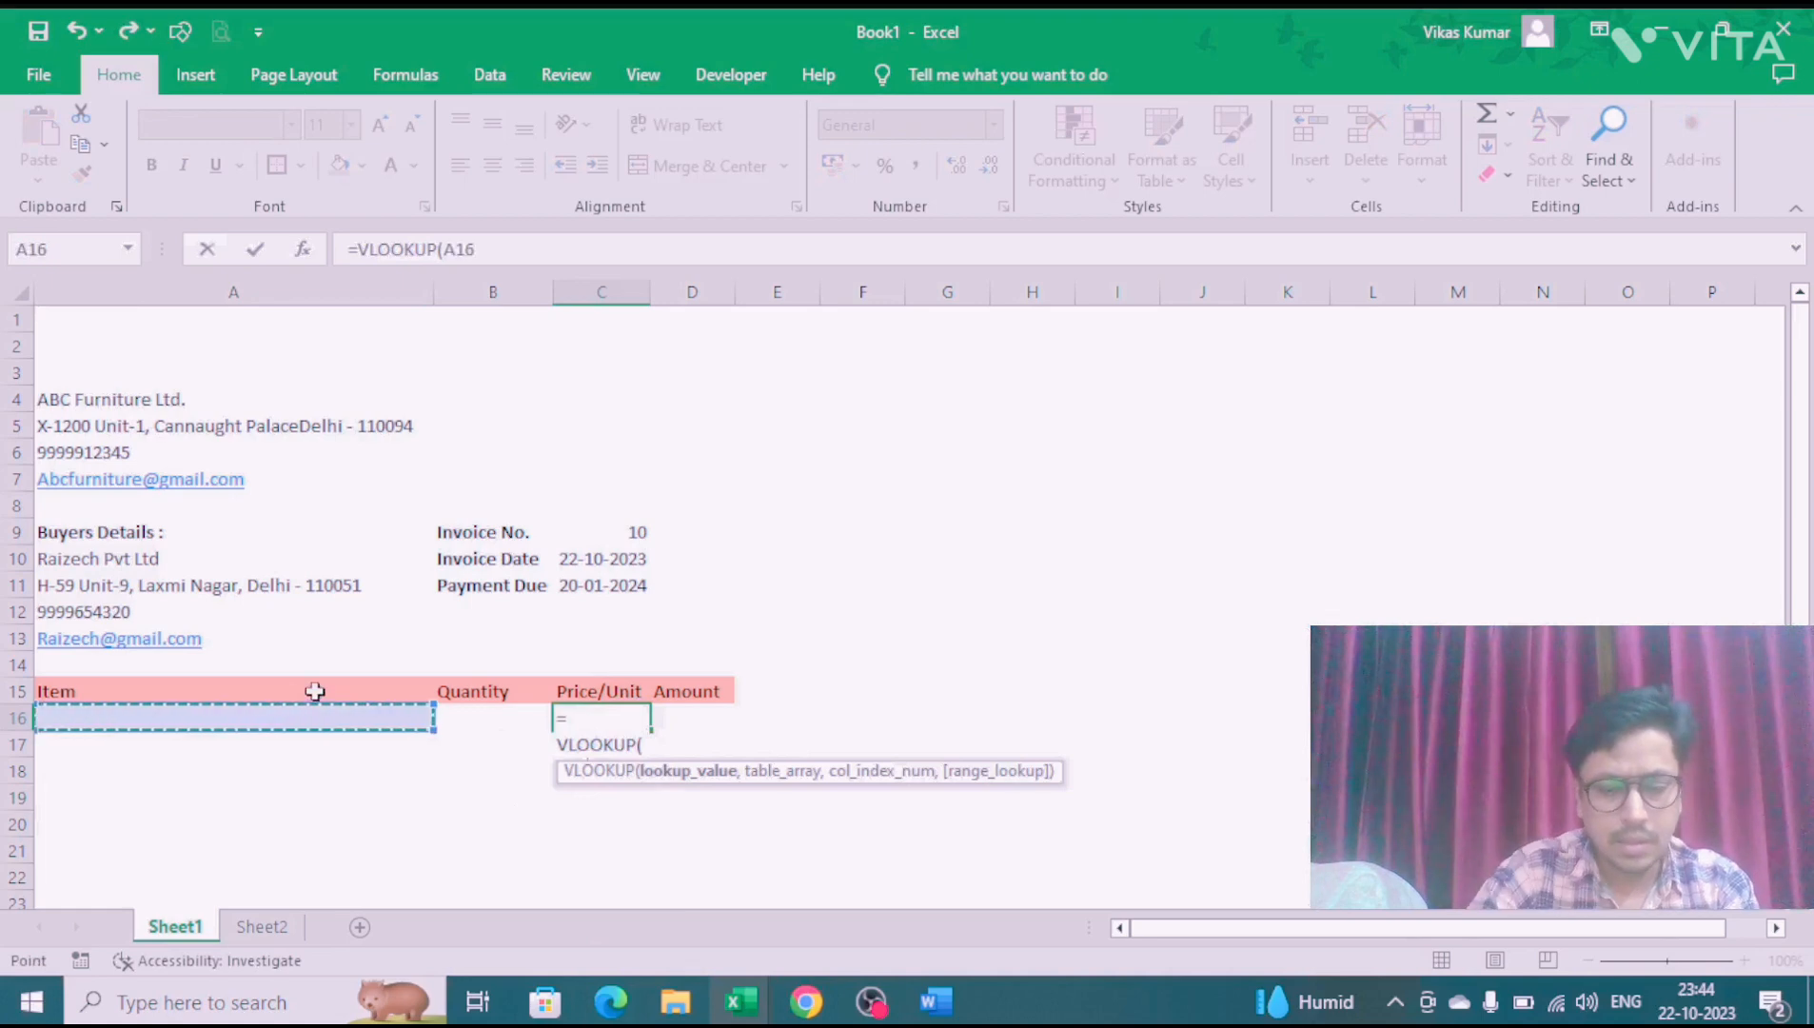
{"action": "type", "text": ","}
{"action": "left_click", "coordinate": [261, 927]}
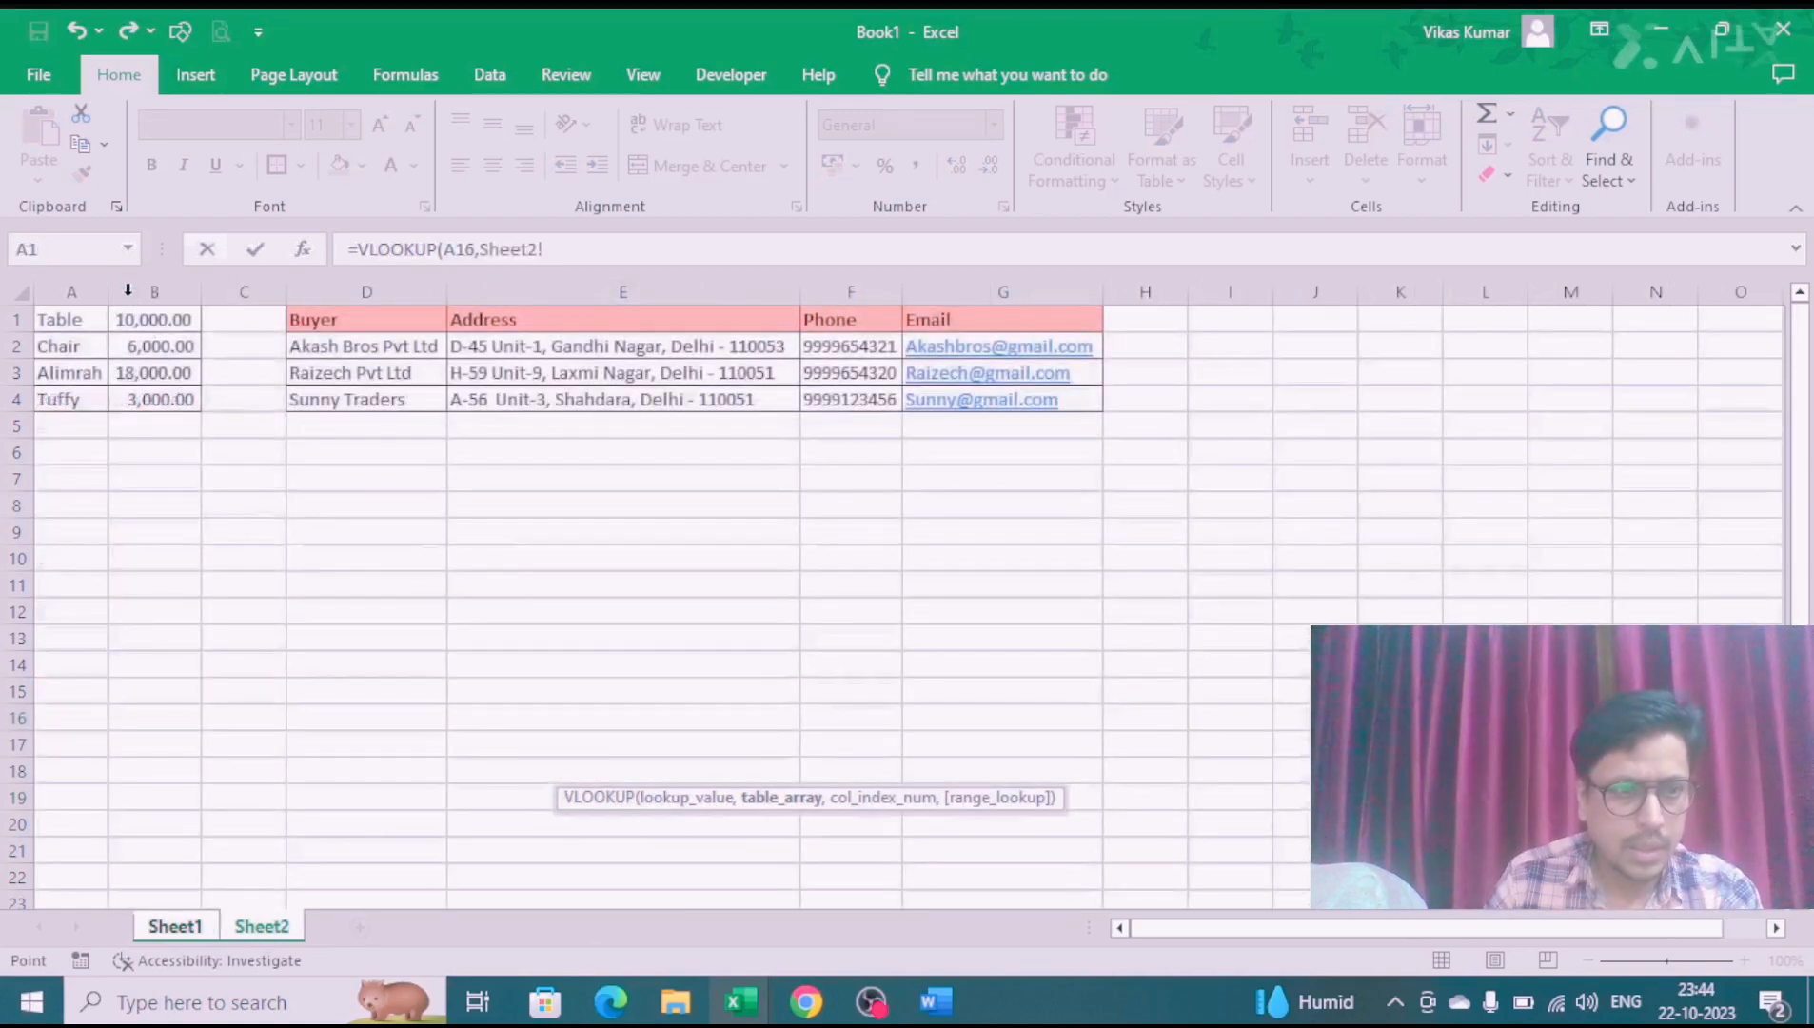
{"action": "left_click", "coordinate": [78, 293]}
{"action": "key", "text": "shift+Right"}
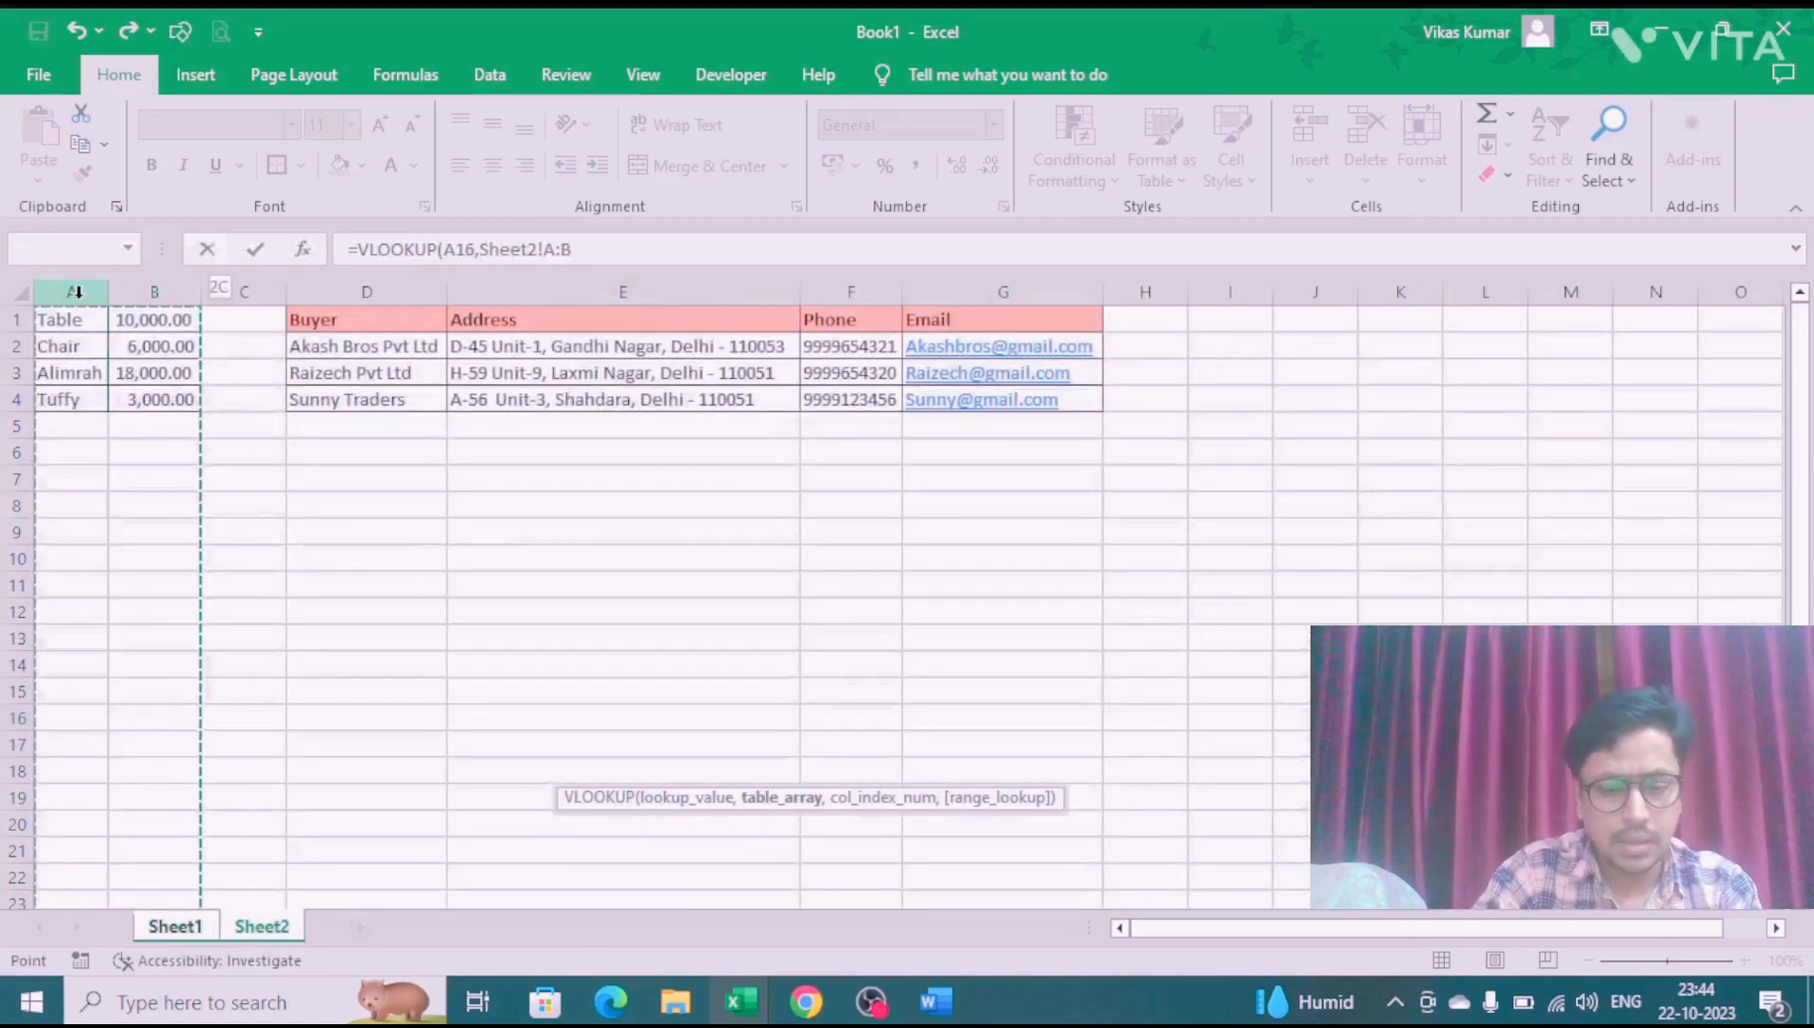
{"action": "type", "text": ",2"}
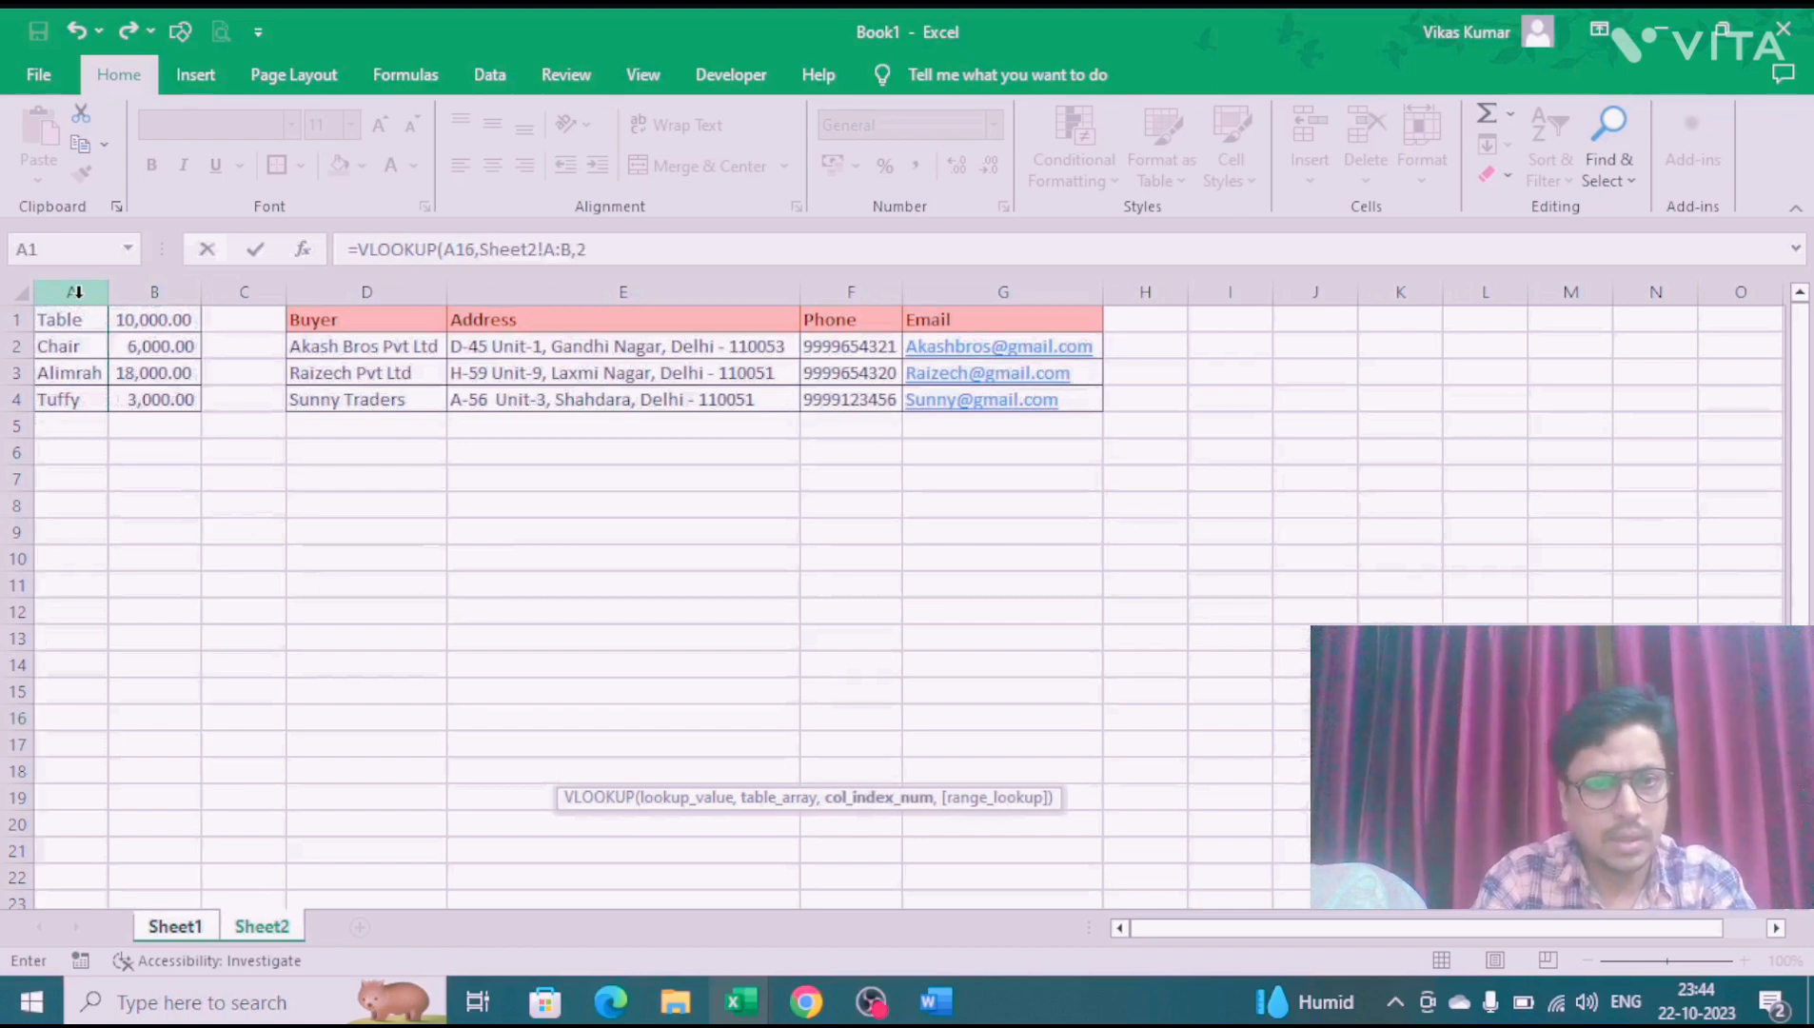
{"action": "type", "text": ",0"}
{"action": "key", "text": "Return"}
Step: Fill the Price/Unit lookup formula down from C16 to C19
{"action": "key", "text": "Up"}
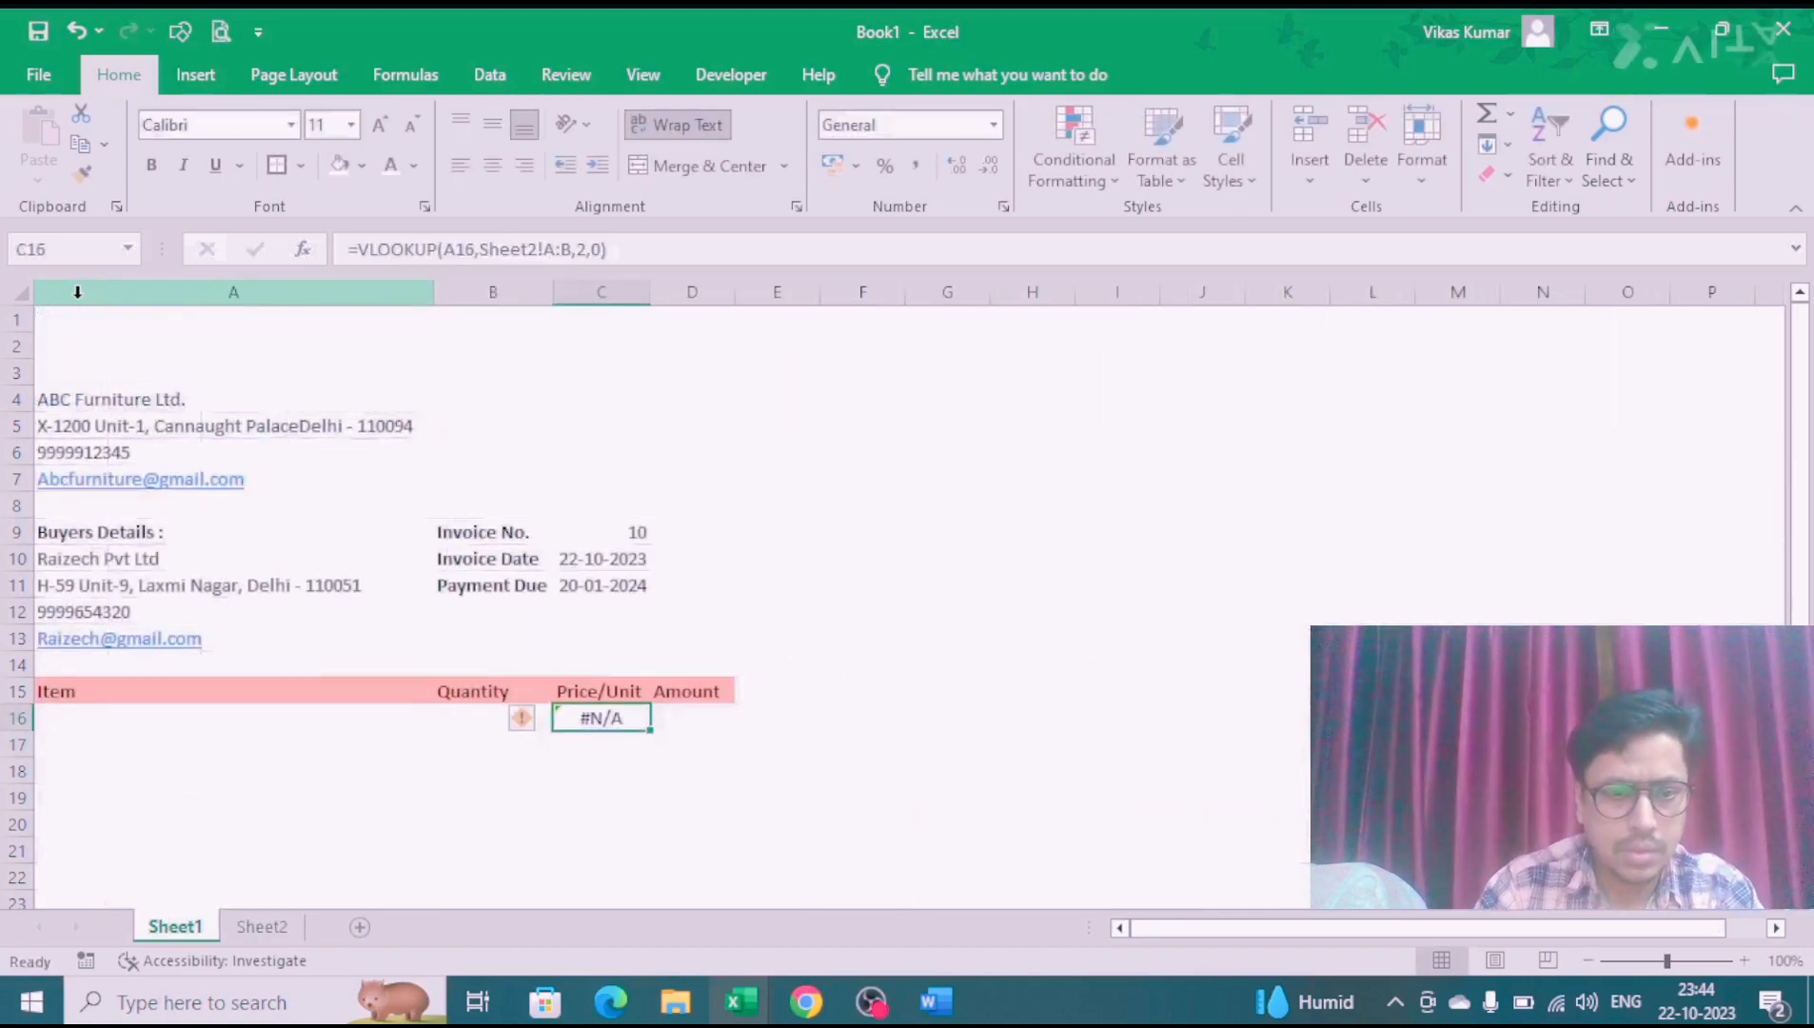
{"action": "key", "text": "shift+Down"}
{"action": "key", "text": "shift+Down"}
{"action": "key", "text": "shift+Down"}
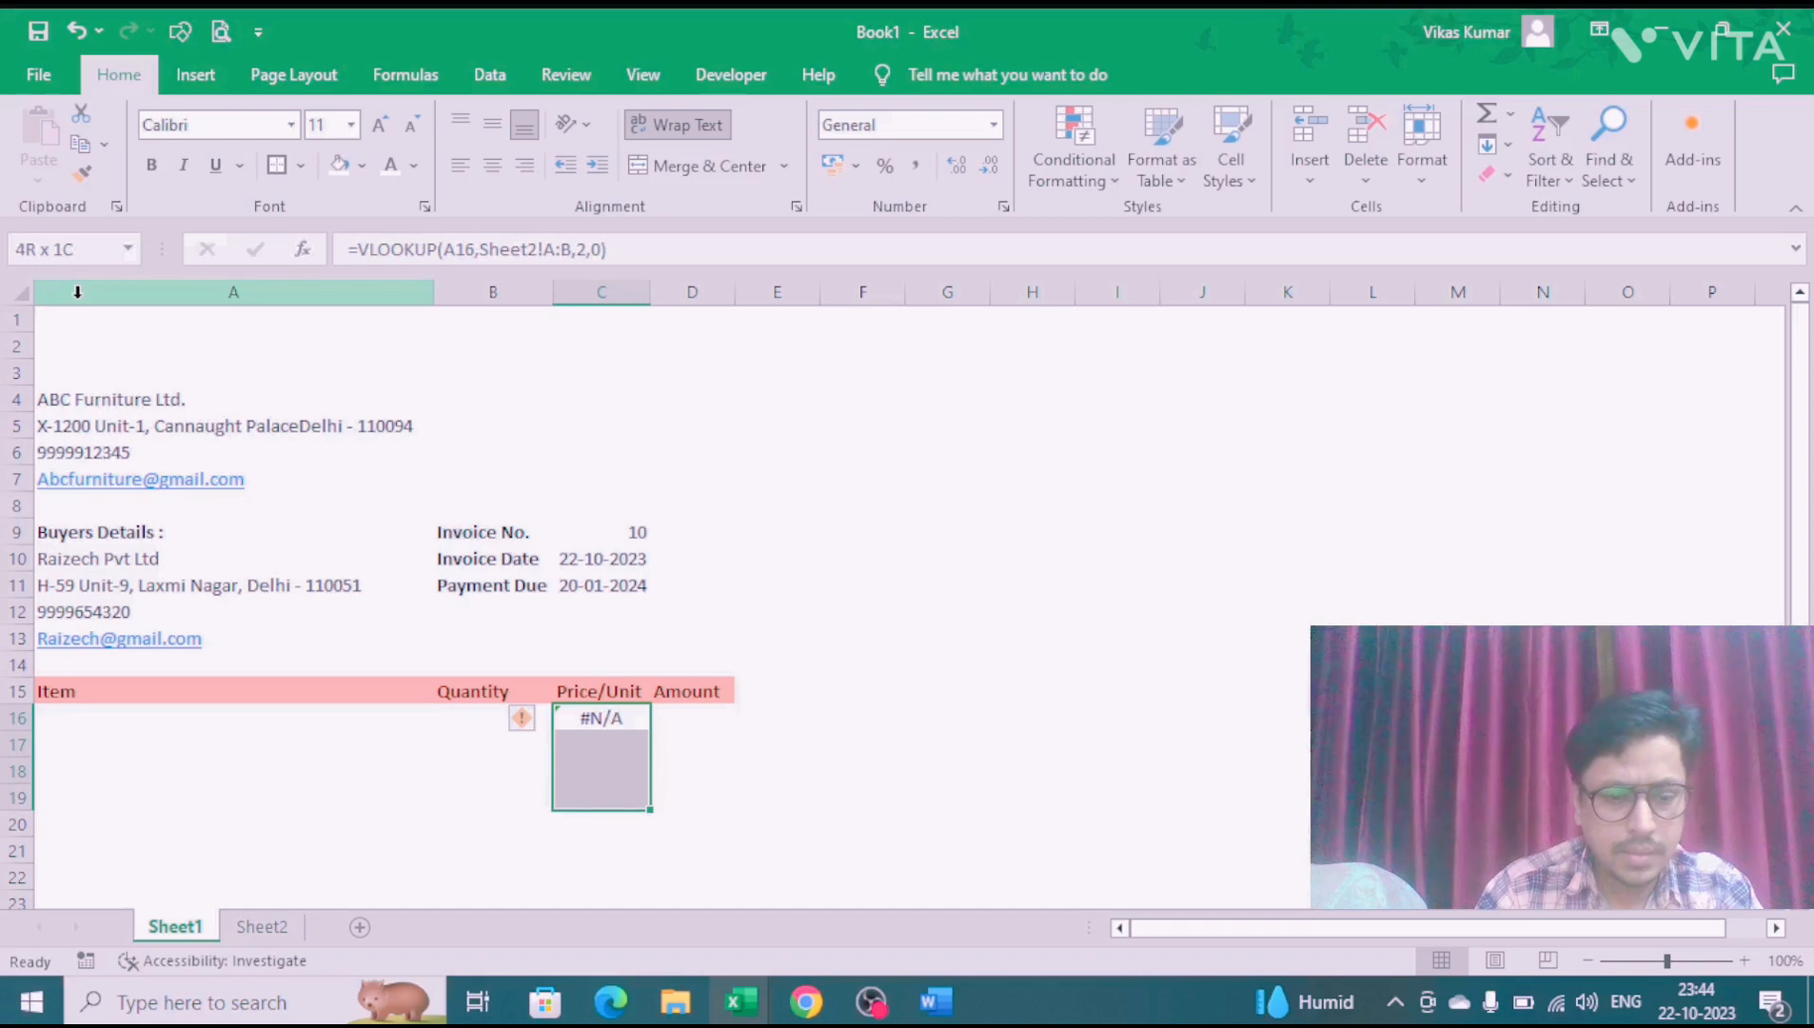
{"action": "key", "text": "ctrl+d"}
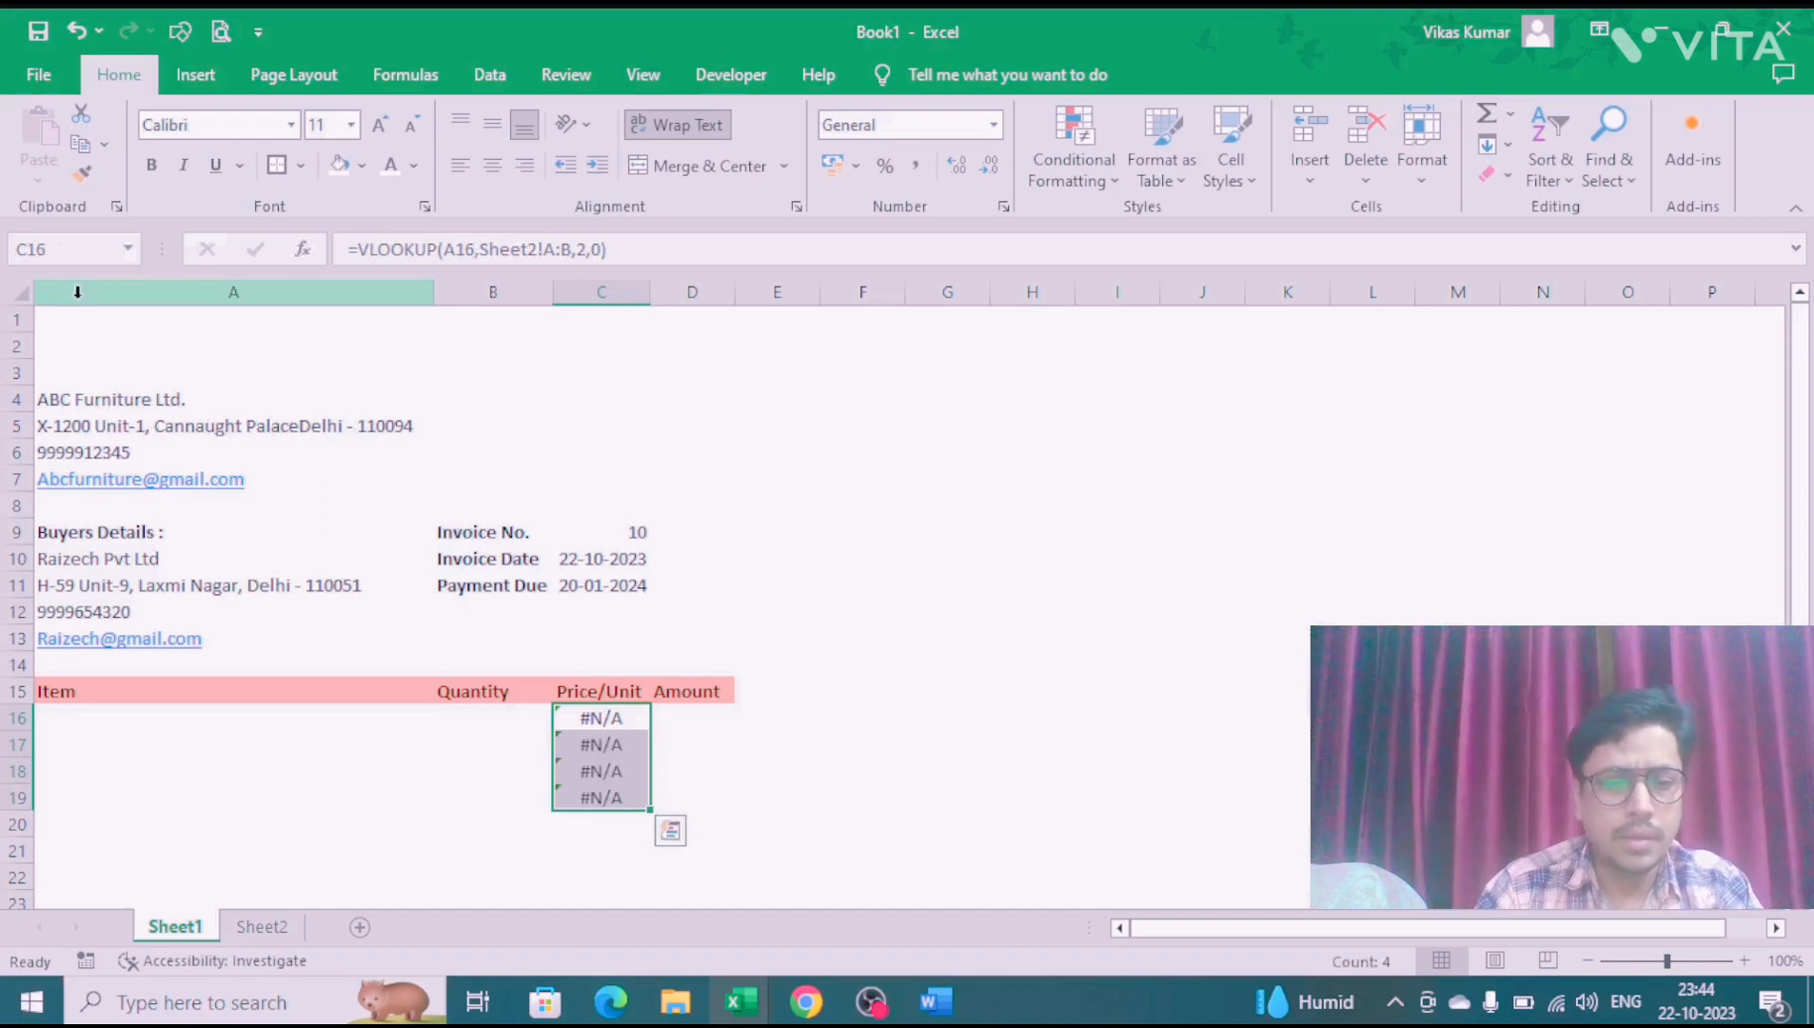
Step: Enter =B16*C16 in the first Amount cell, D16, of Sheet1
{"action": "key", "text": "Right"}
{"action": "type", "text": "="}
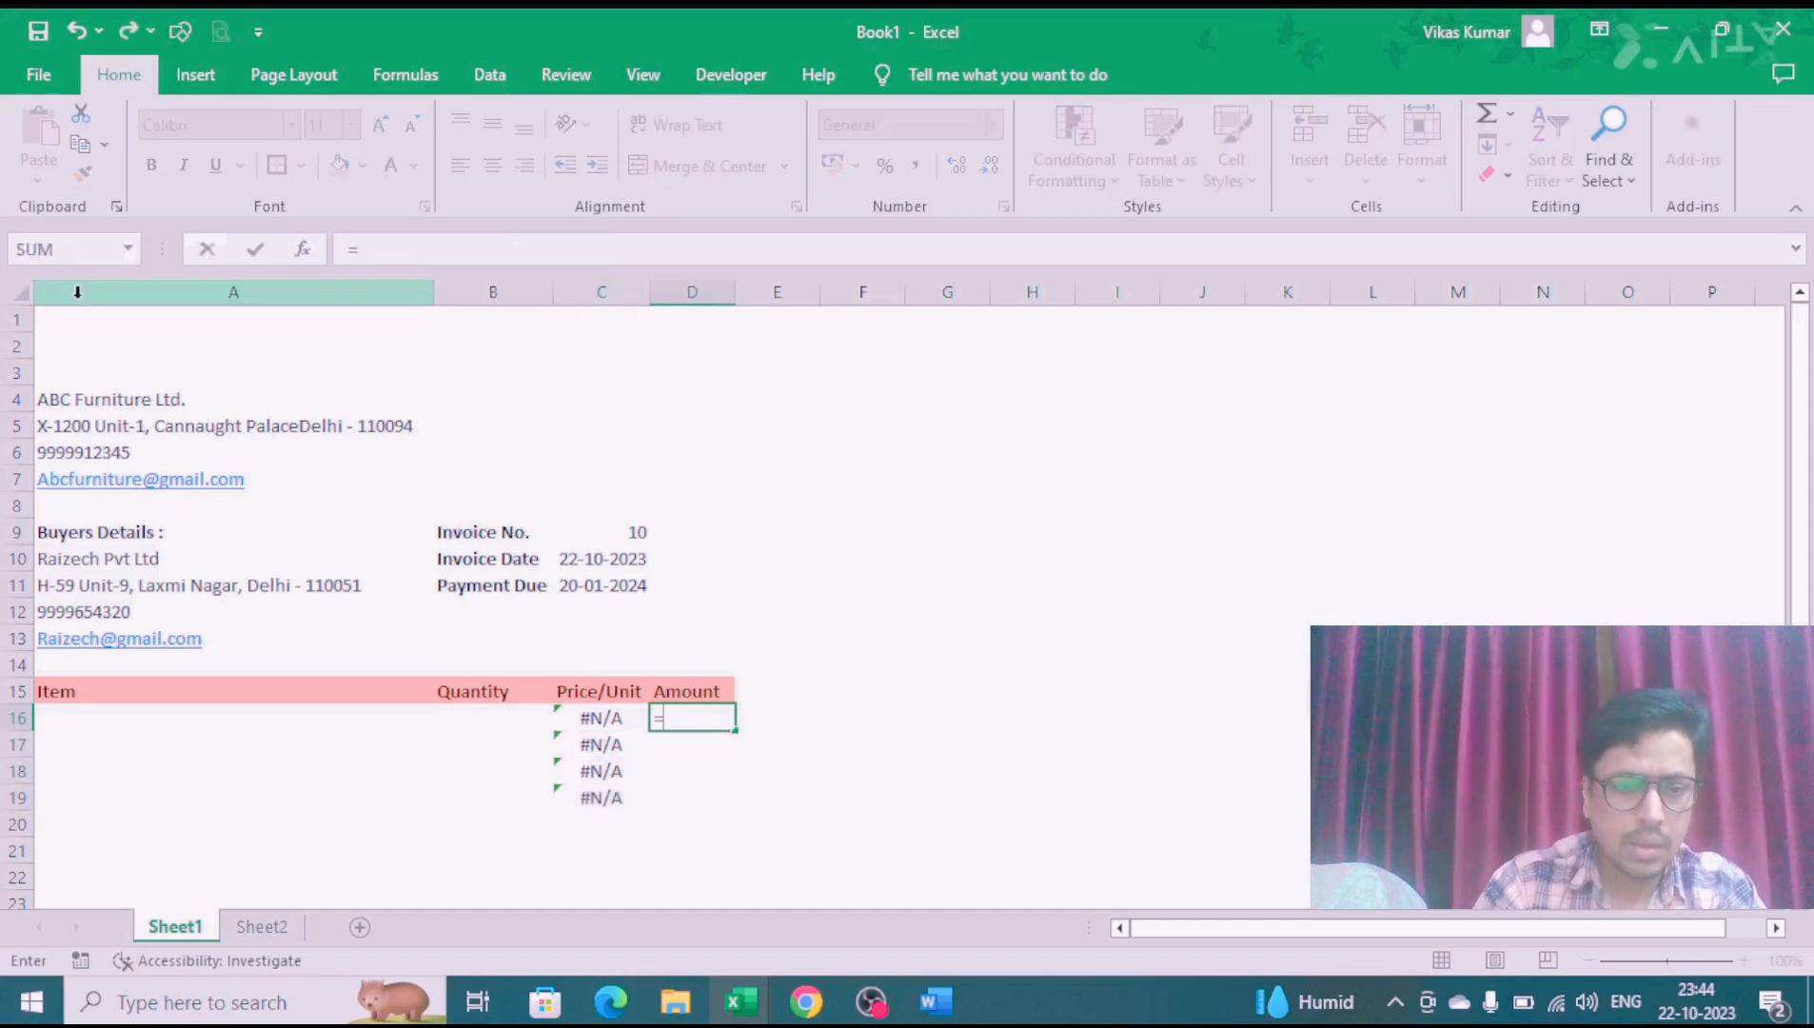
{"action": "key", "text": "Left"}
{"action": "key", "text": "Left"}
{"action": "type", "text": "*"}
{"action": "key", "text": "Right"}
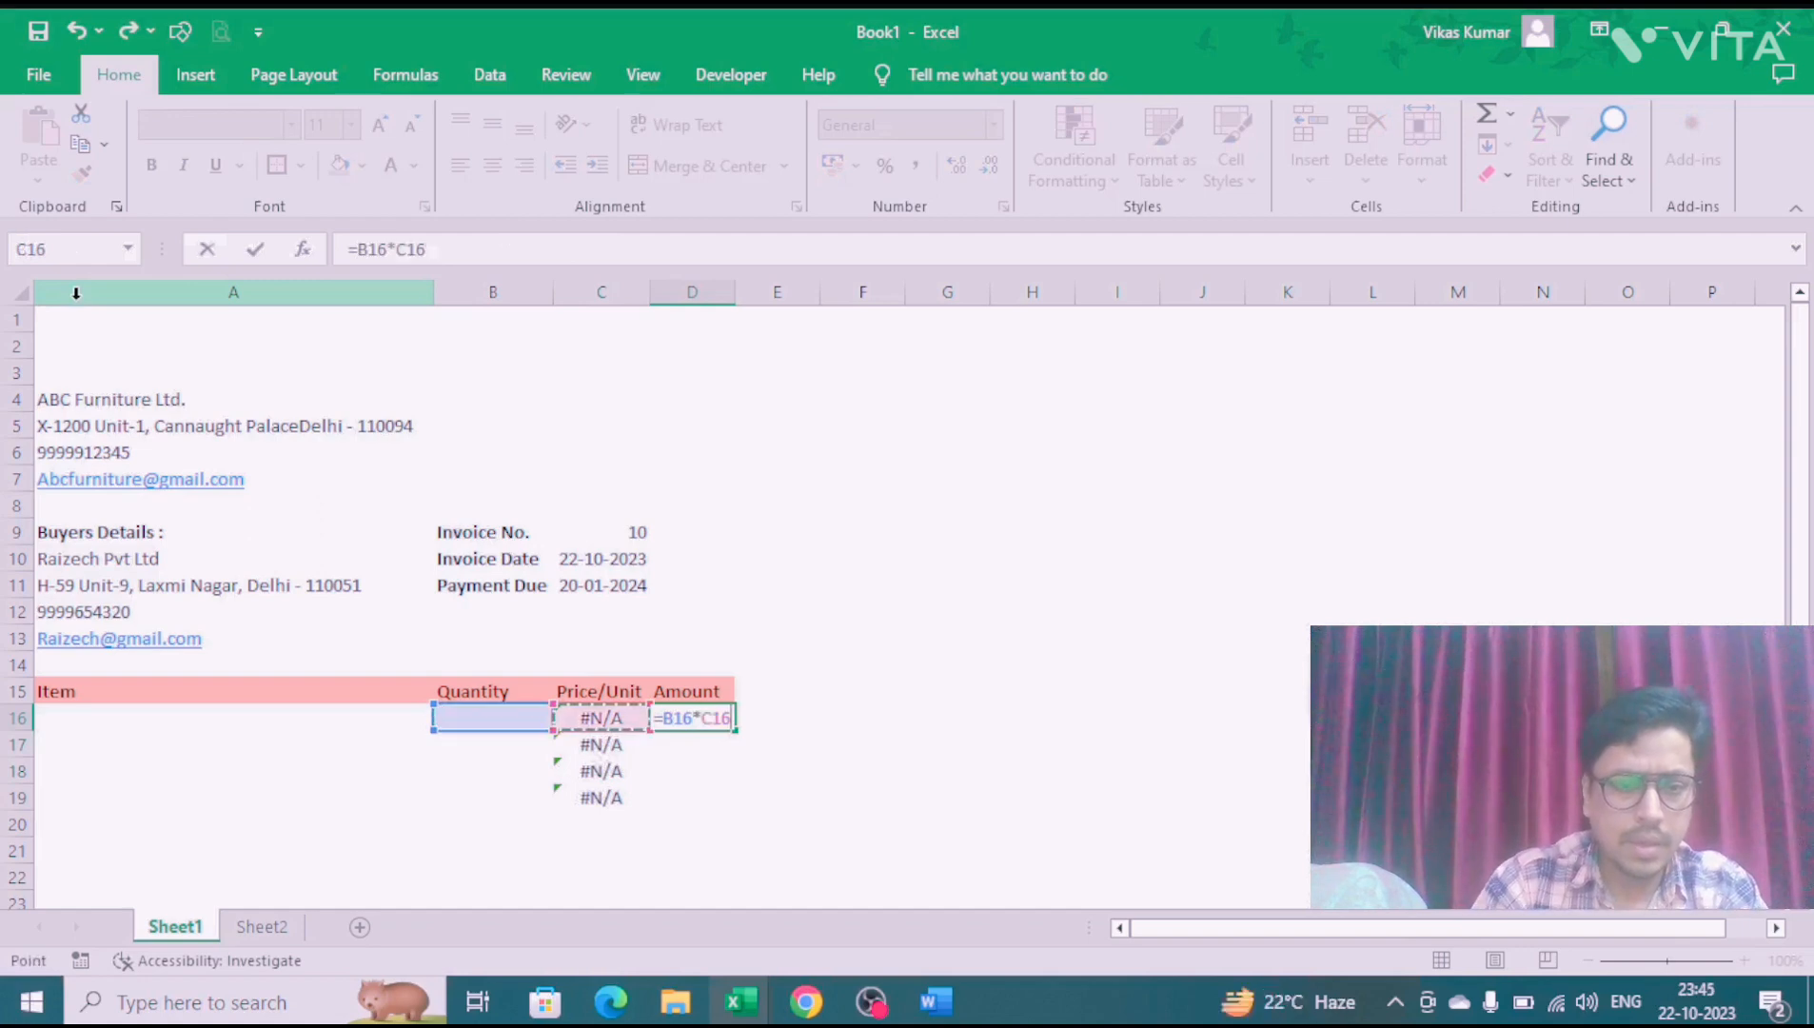
{"action": "key", "text": "Return"}
Step: Fill the Amount formula down from D16 to D19
{"action": "key", "text": "Up"}
{"action": "key", "text": "shift+Down"}
{"action": "key", "text": "shift+Down"}
{"action": "key", "text": "shift+Down"}
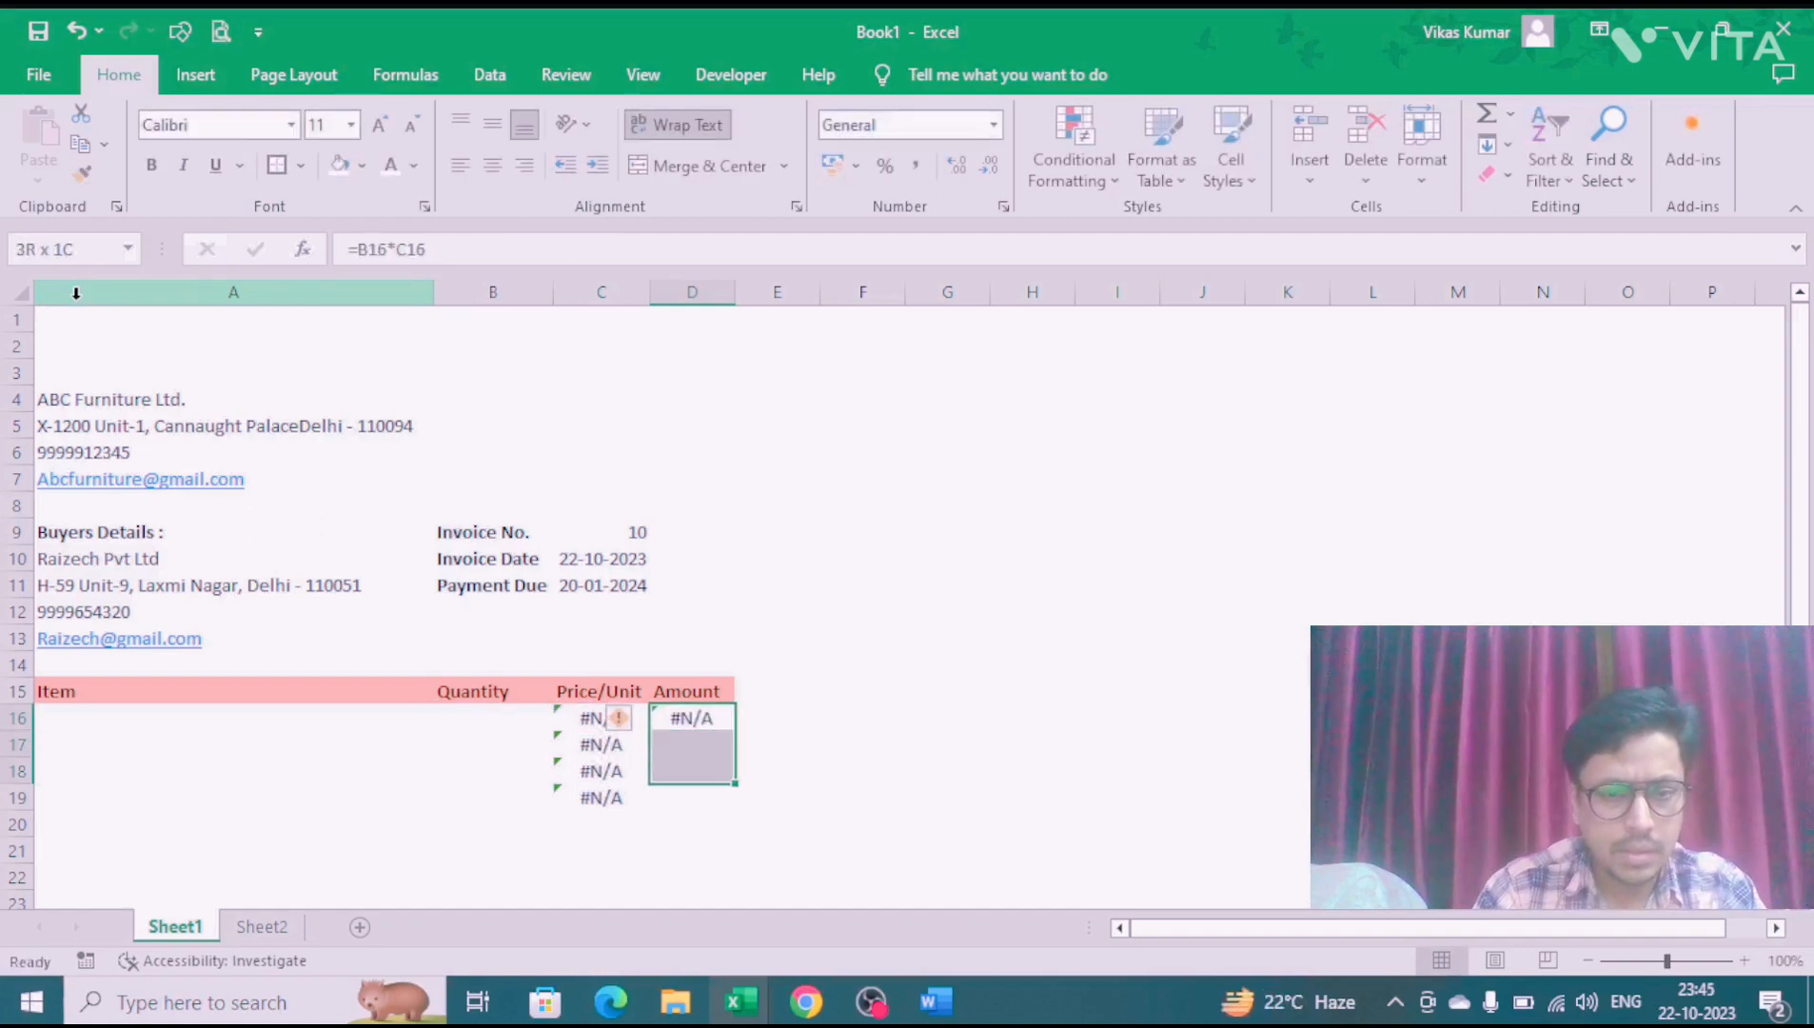
{"action": "key", "text": "ctrl+d"}
Step: Enter the item Table with quantity 4 in row 16 and check its price and amount
{"action": "key", "text": "Left"}
{"action": "key", "text": "Left"}
{"action": "key", "text": "Left"}
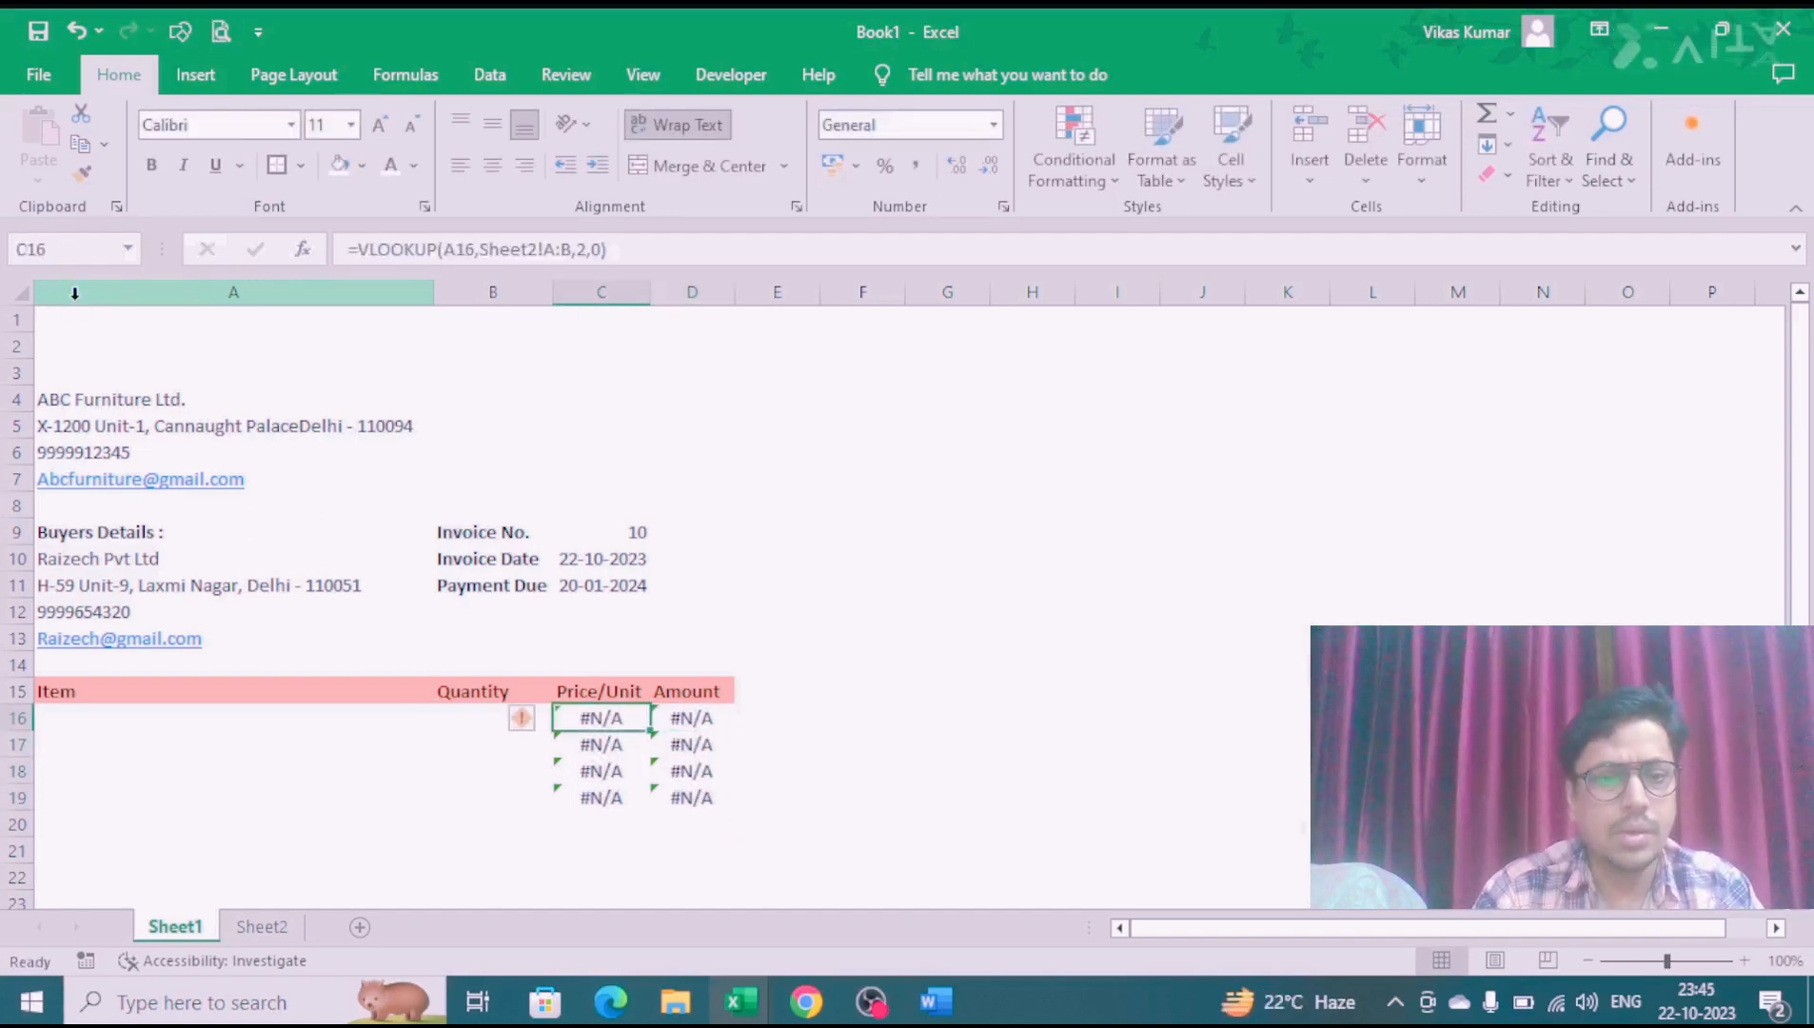
{"action": "type", "text": "Table"}
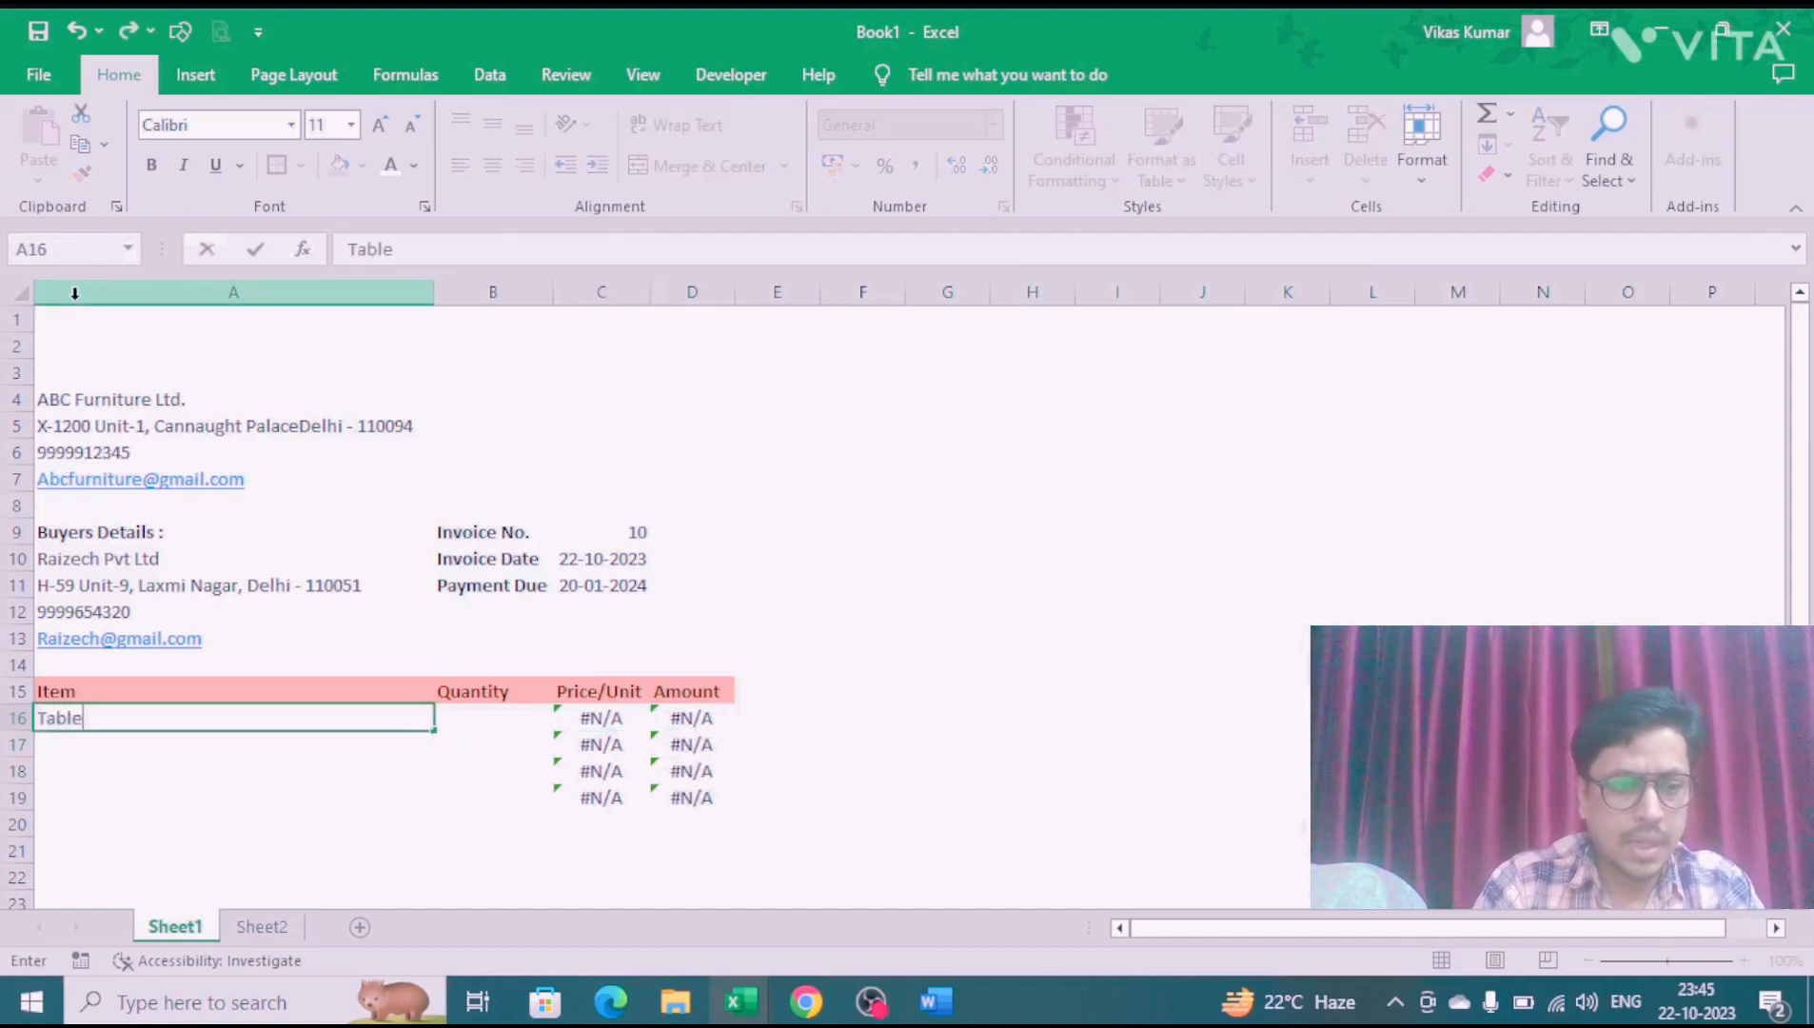
{"action": "key", "text": "Tab"}
{"action": "type", "text": "4"}
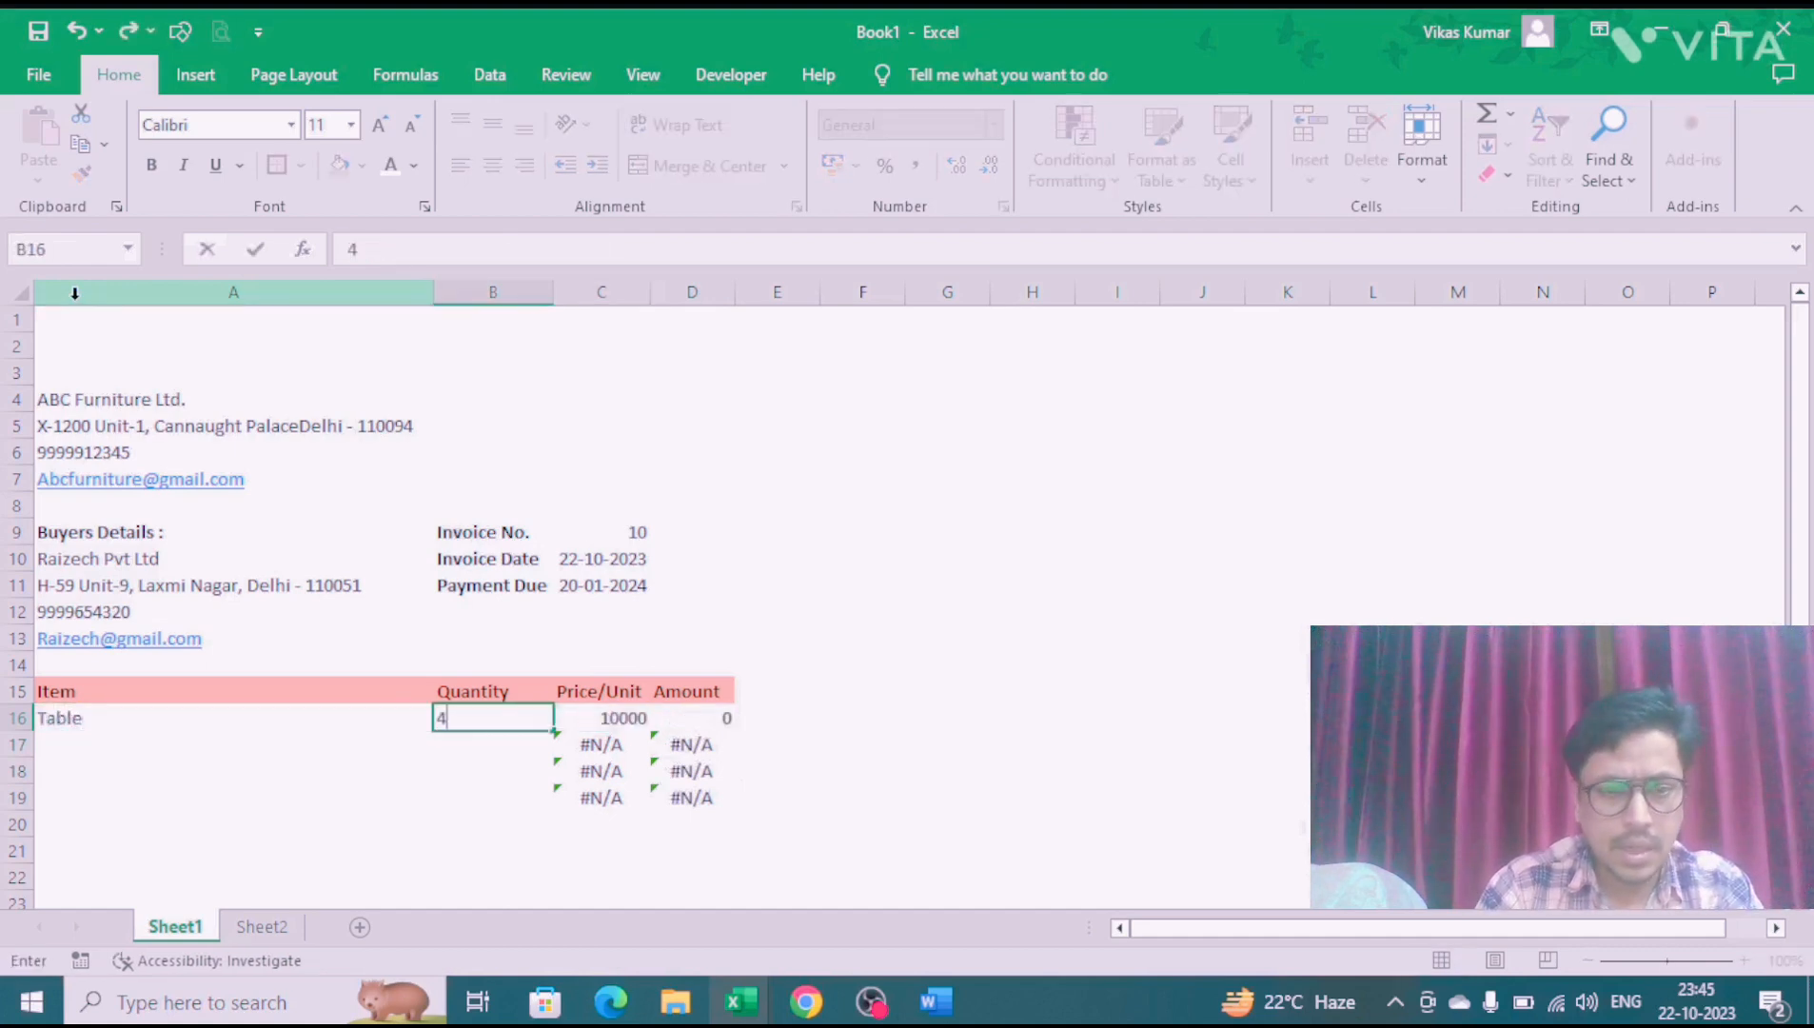
{"action": "key", "text": "Return"}
{"action": "key", "text": "Up"}
{"action": "key", "text": "Right"}
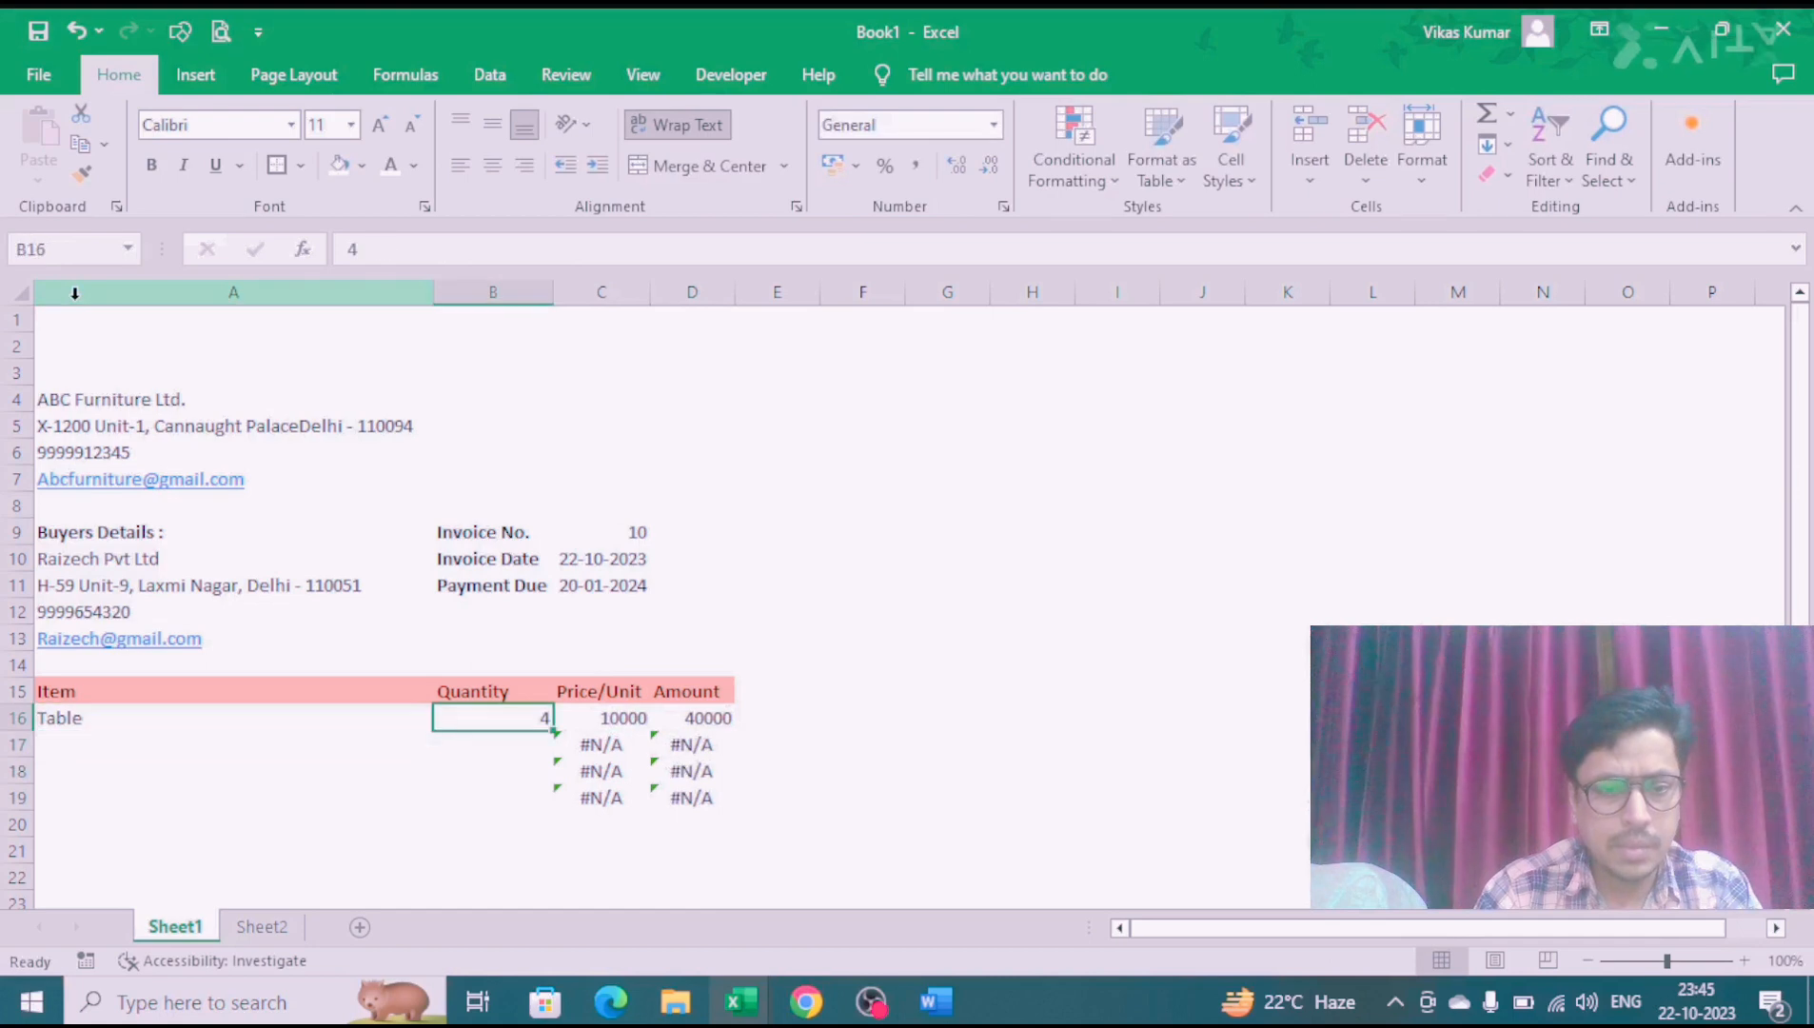
{"action": "key", "text": "Right"}
{"action": "key", "text": "Right"}
Step: Enter the item Tuffy with quantity 10 in row 17
{"action": "key", "text": "Left"}
{"action": "key", "text": "Left"}
{"action": "key", "text": "Down"}
{"action": "key", "text": "Left"}
{"action": "type", "text": "Tuf"}
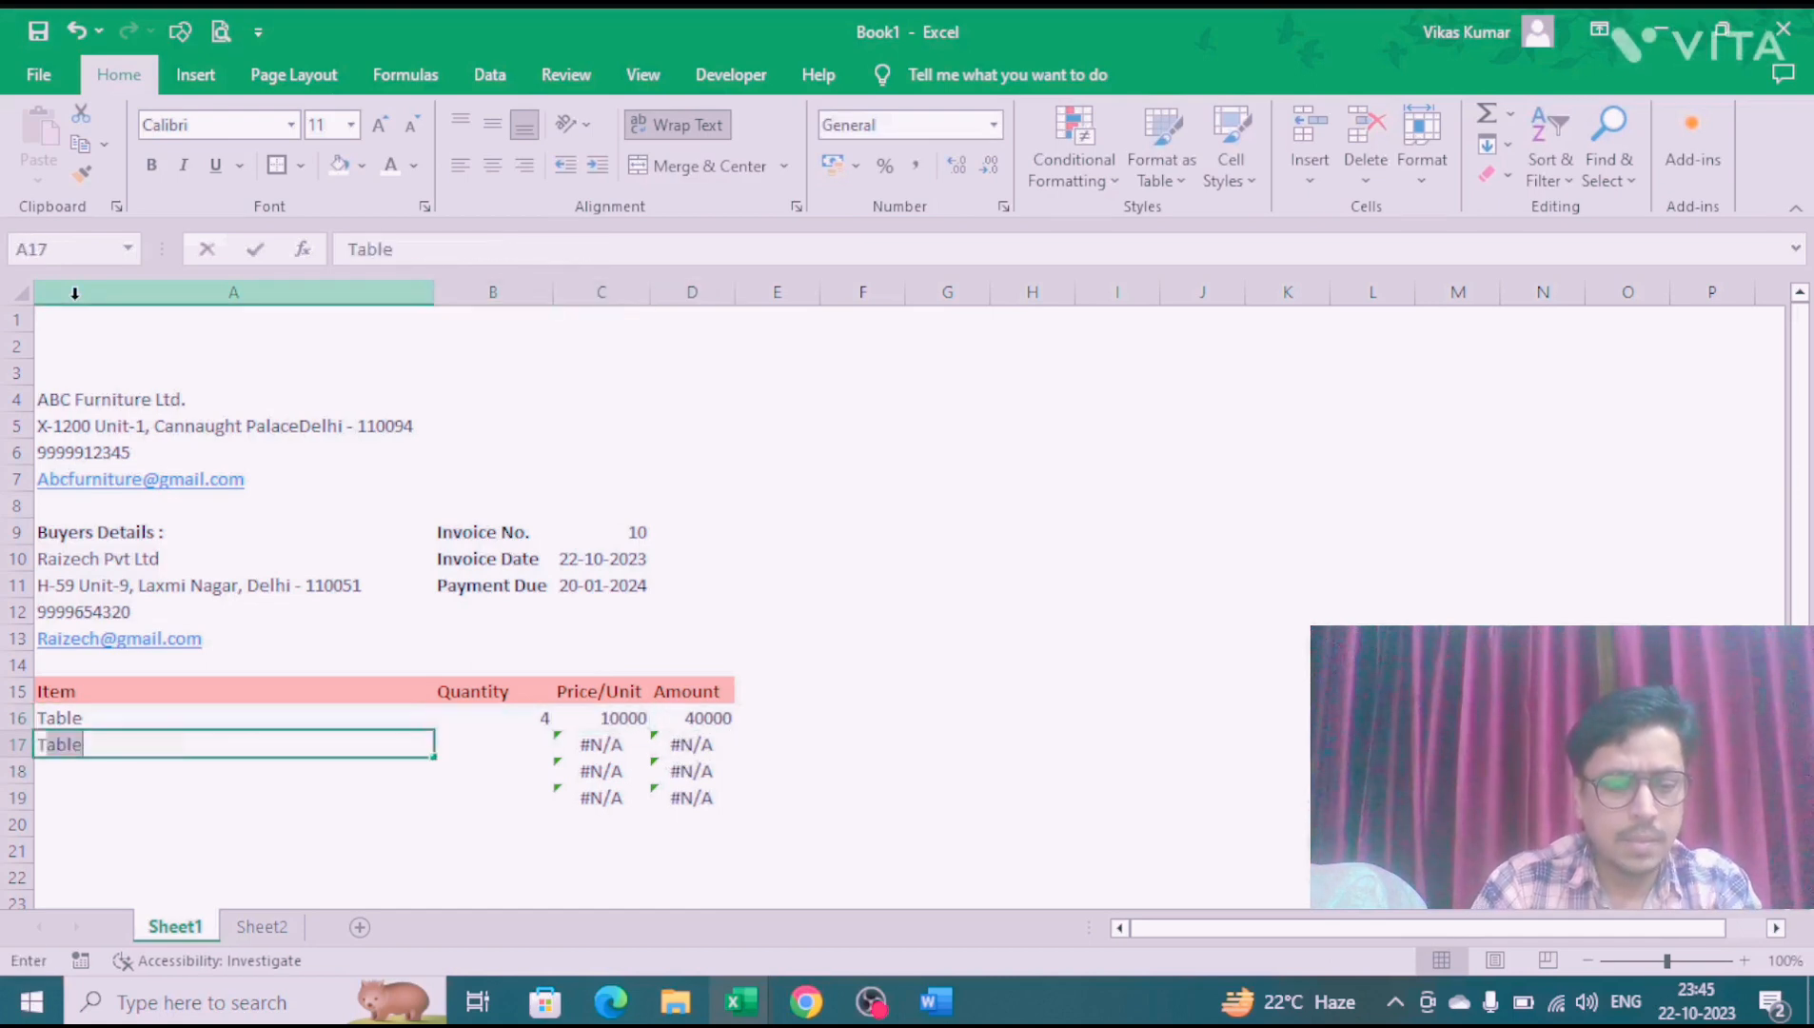
{"action": "key", "text": "Tab"}
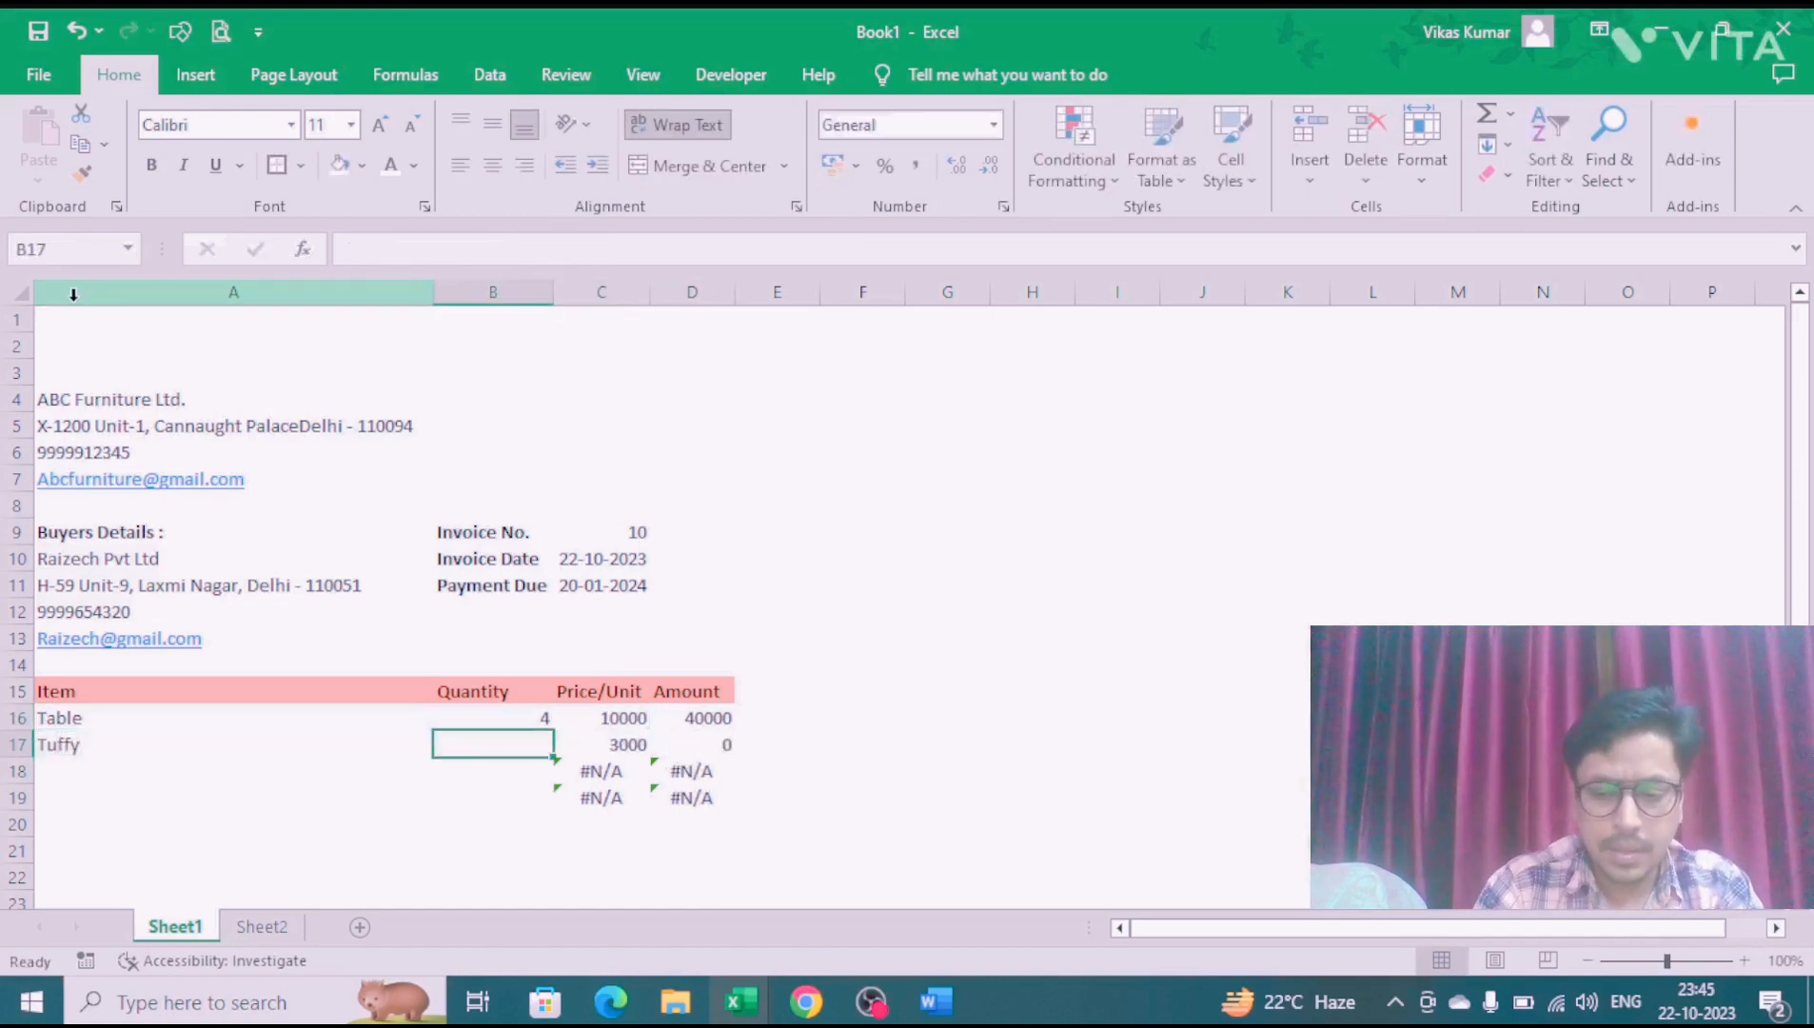
{"action": "type", "text": "10"}
{"action": "key", "text": "Return"}
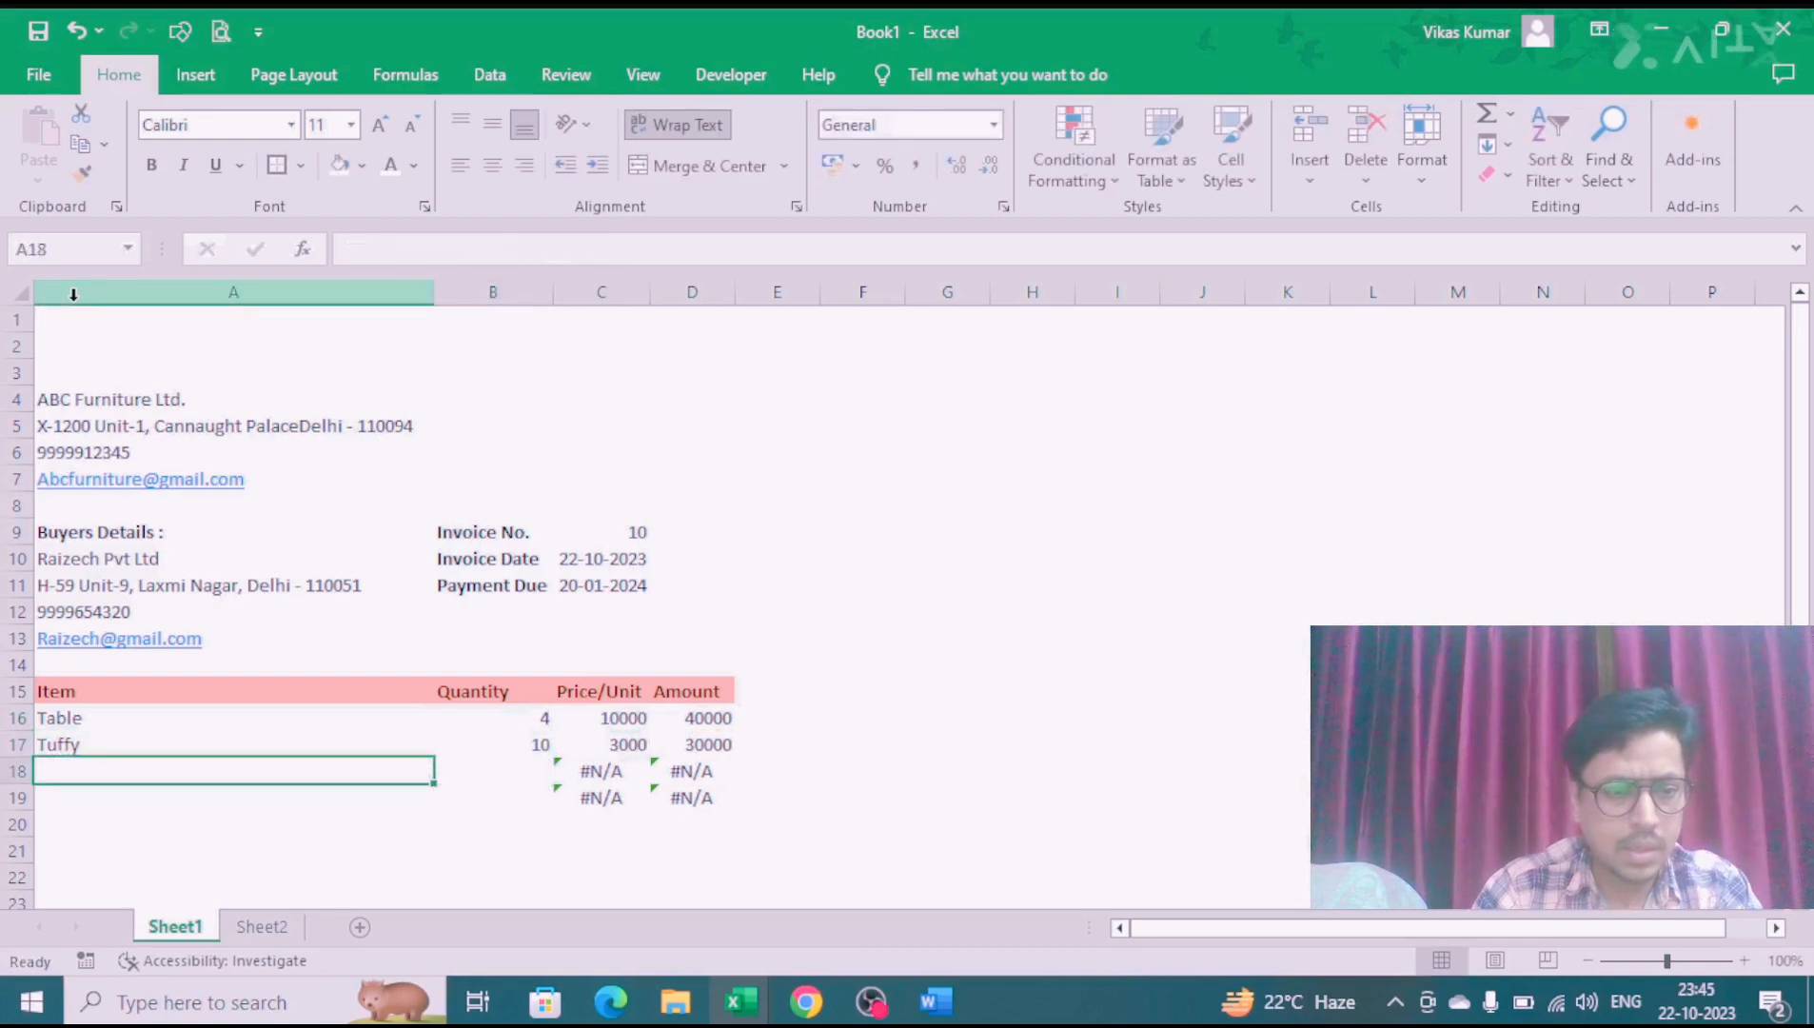
Step: Enter the item Chair with quantity 5 in row 18
{"action": "type", "text": "Chair"}
{"action": "key", "text": "Tab"}
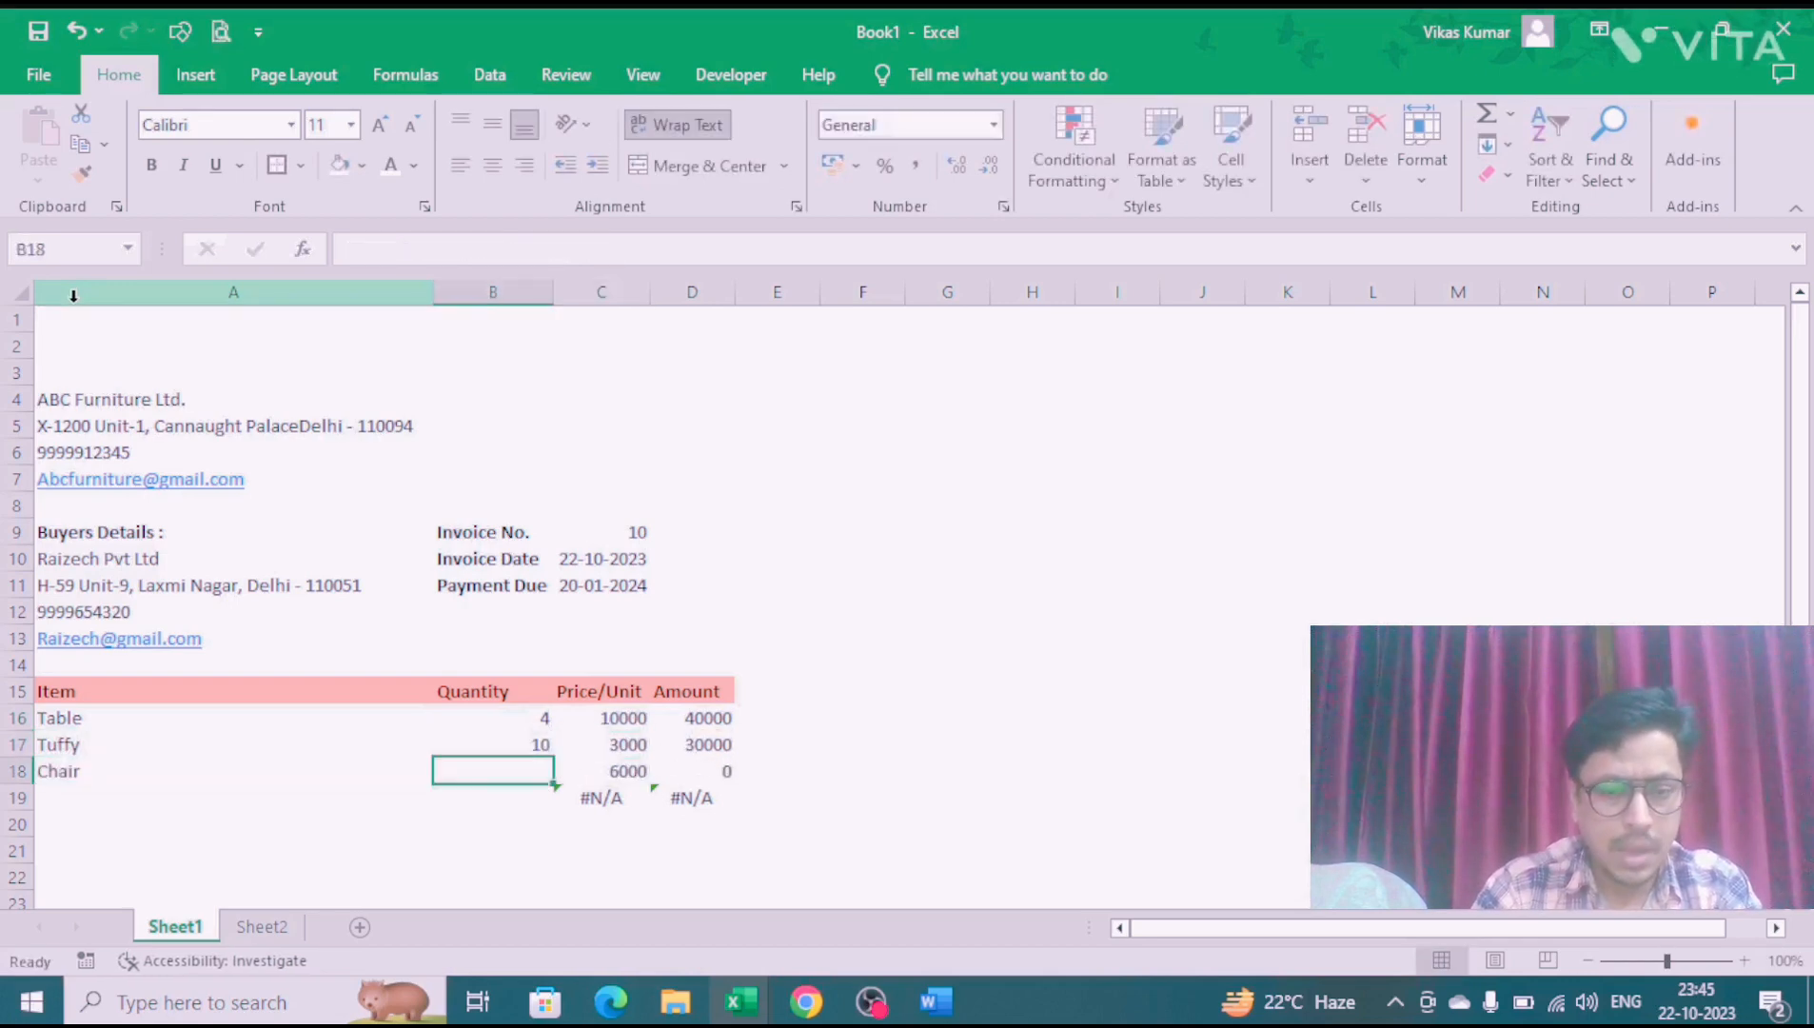
{"action": "type", "text": "5"}
{"action": "key", "text": "Tab"}
{"action": "key", "text": "Tab"}
{"action": "key", "text": "Left"}
{"action": "key", "text": "Down"}
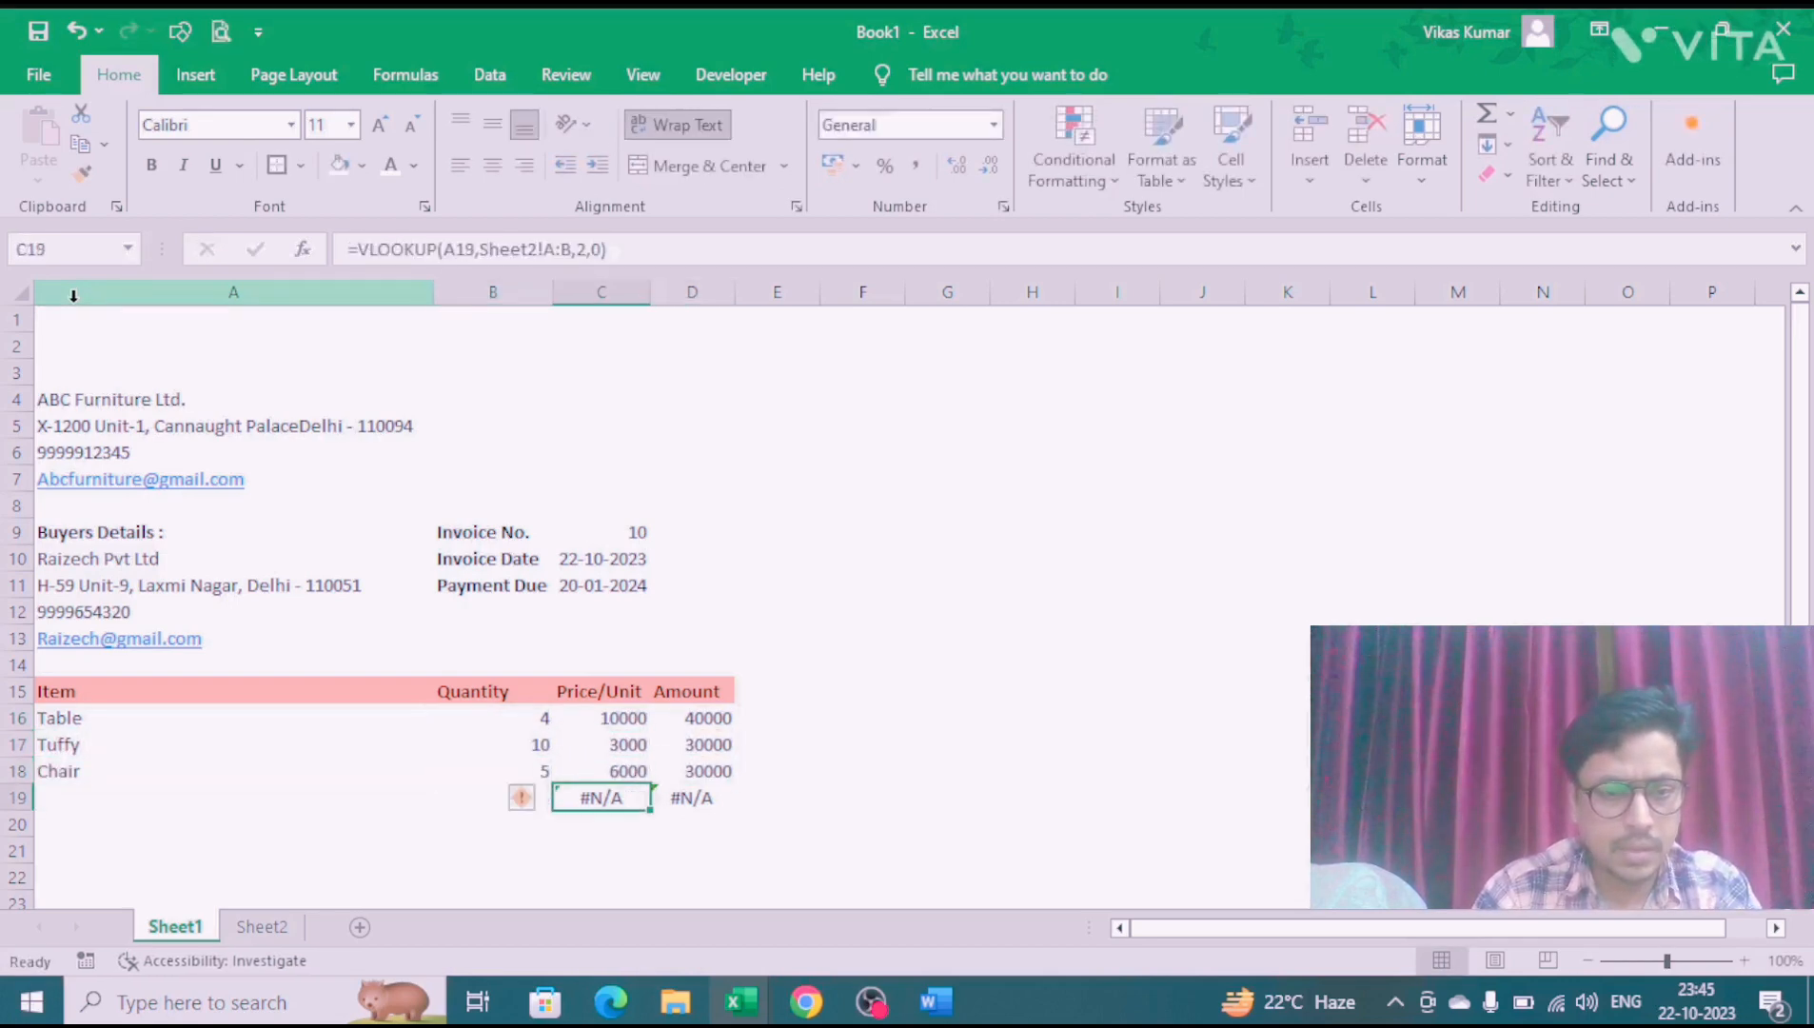
Step: Enter the item Almirah with quantity 5 in row 19
{"action": "key", "text": "Left"}
{"action": "key", "text": "Left"}
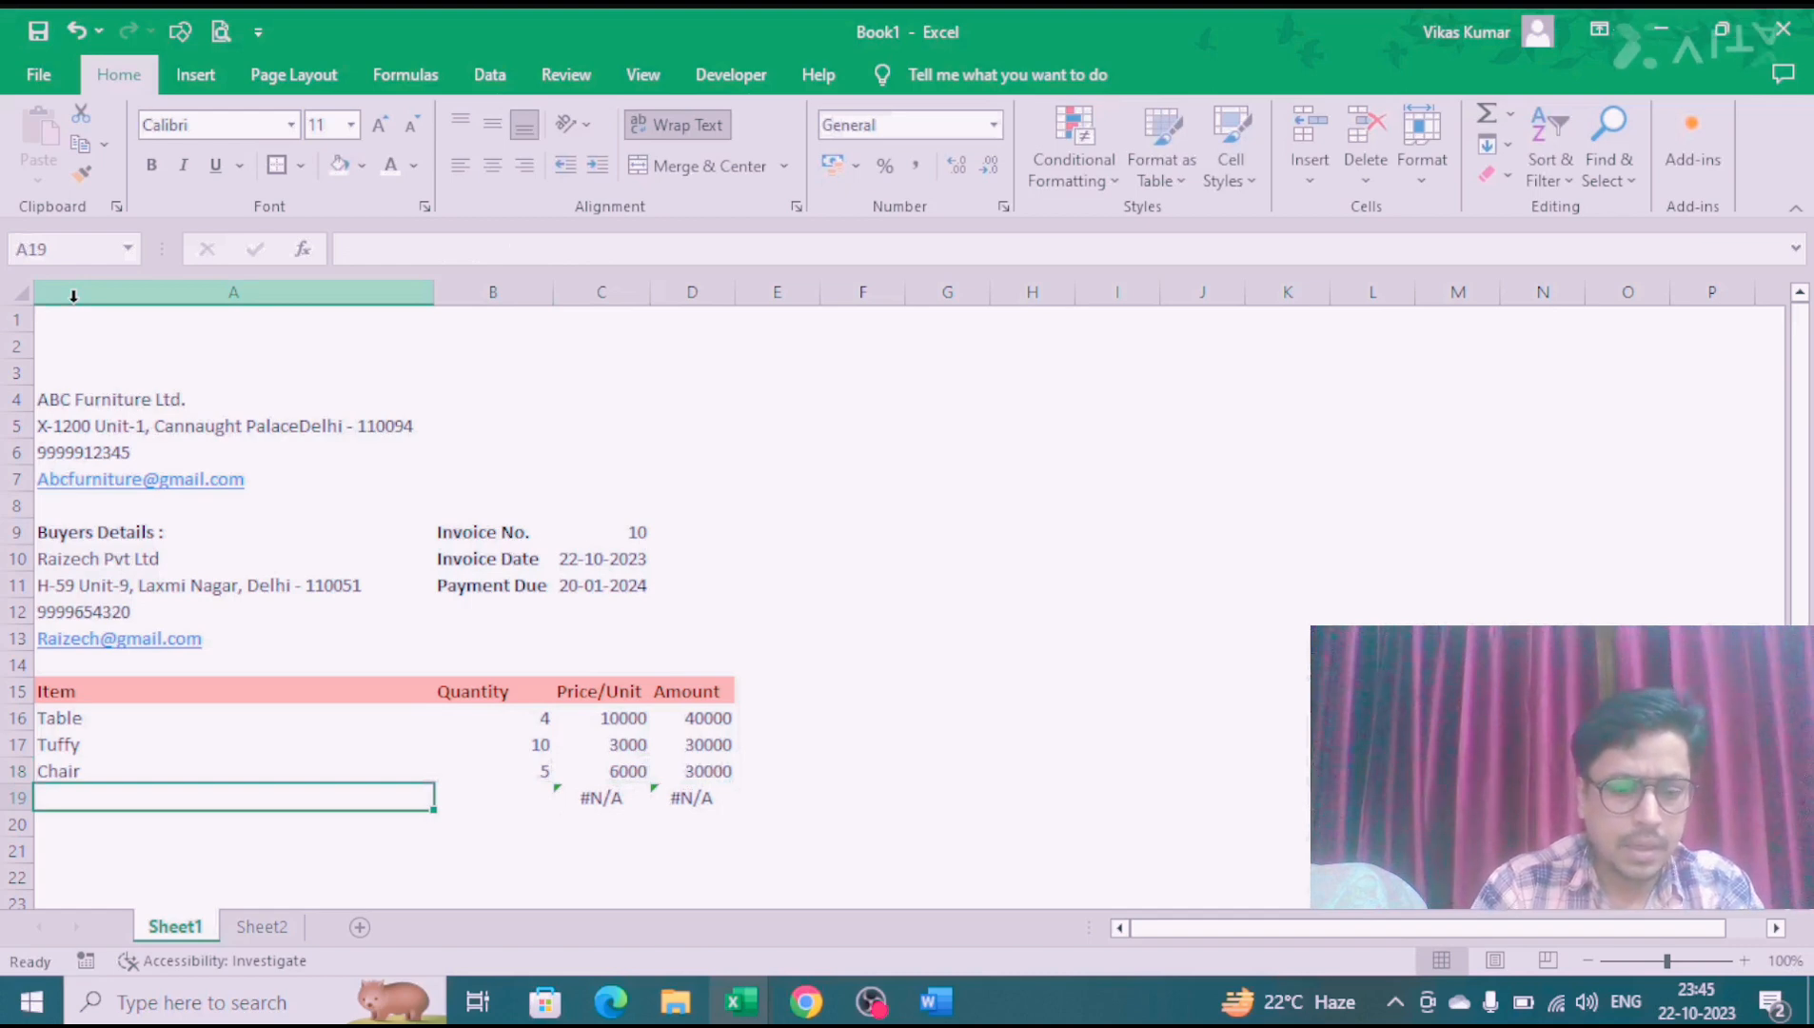
{"action": "type", "text": "Almirah"}
{"action": "key", "text": "Tab"}
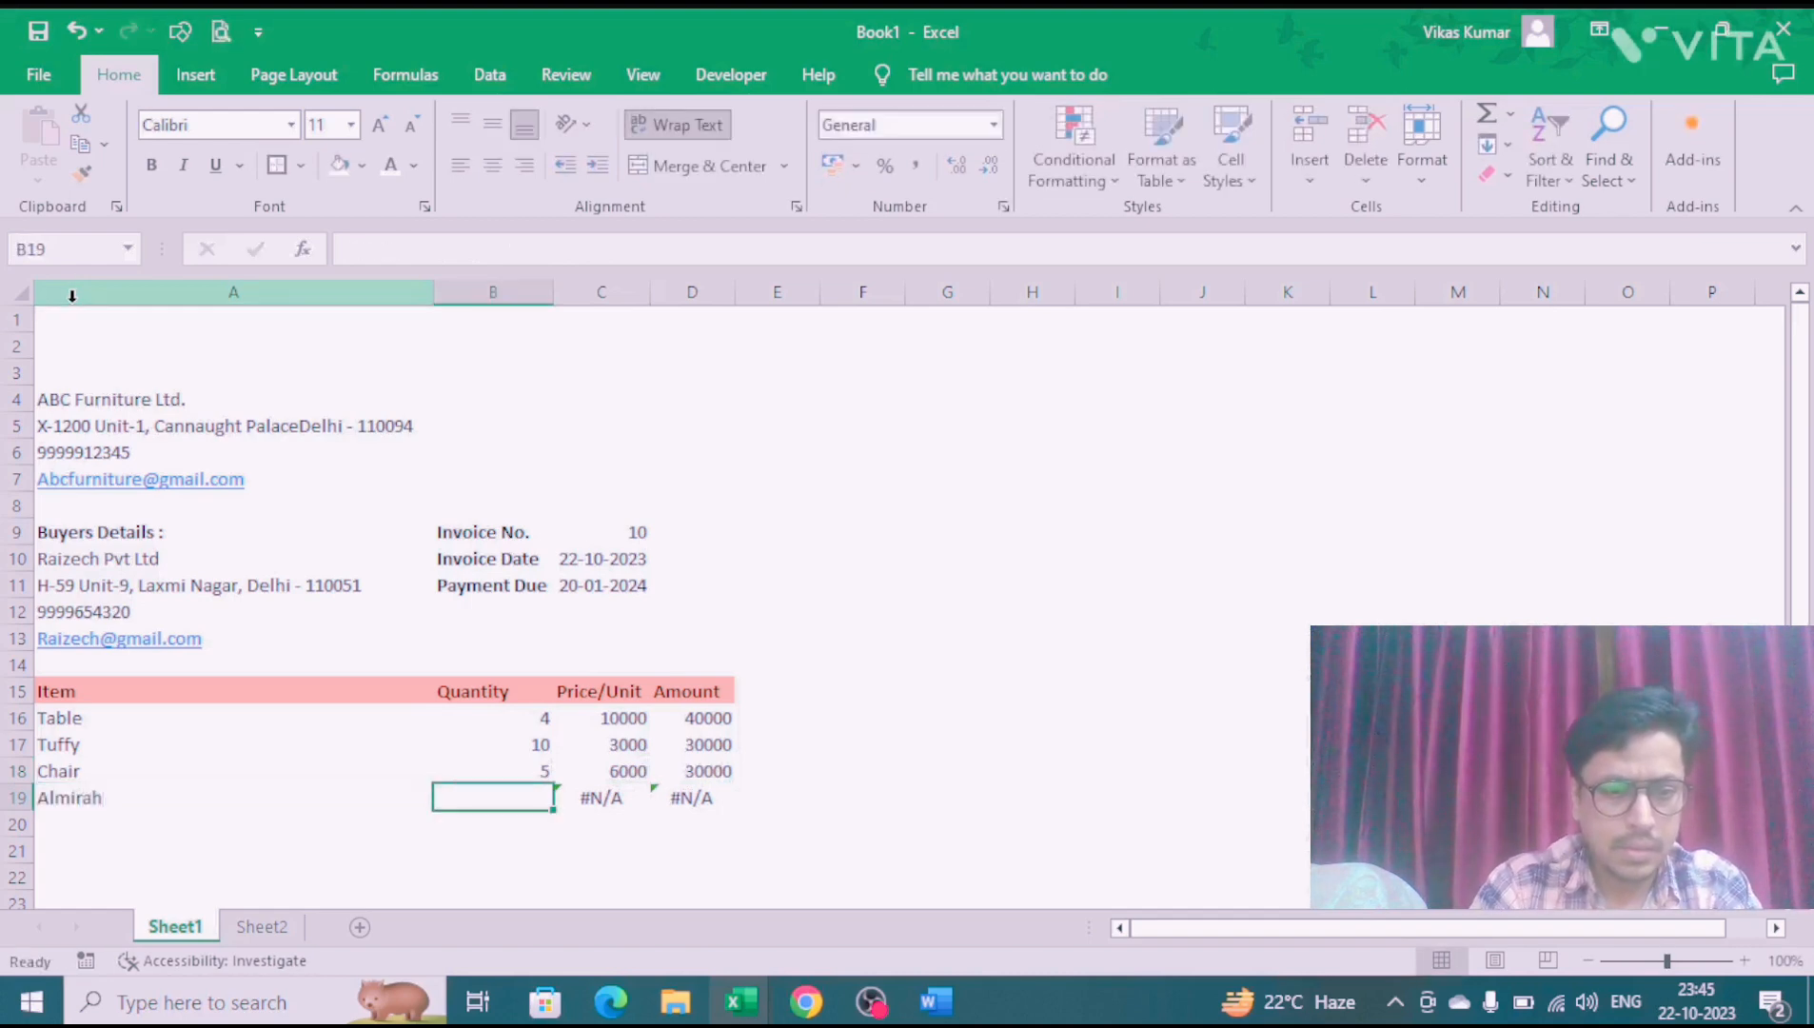
{"action": "type", "text": "5"}
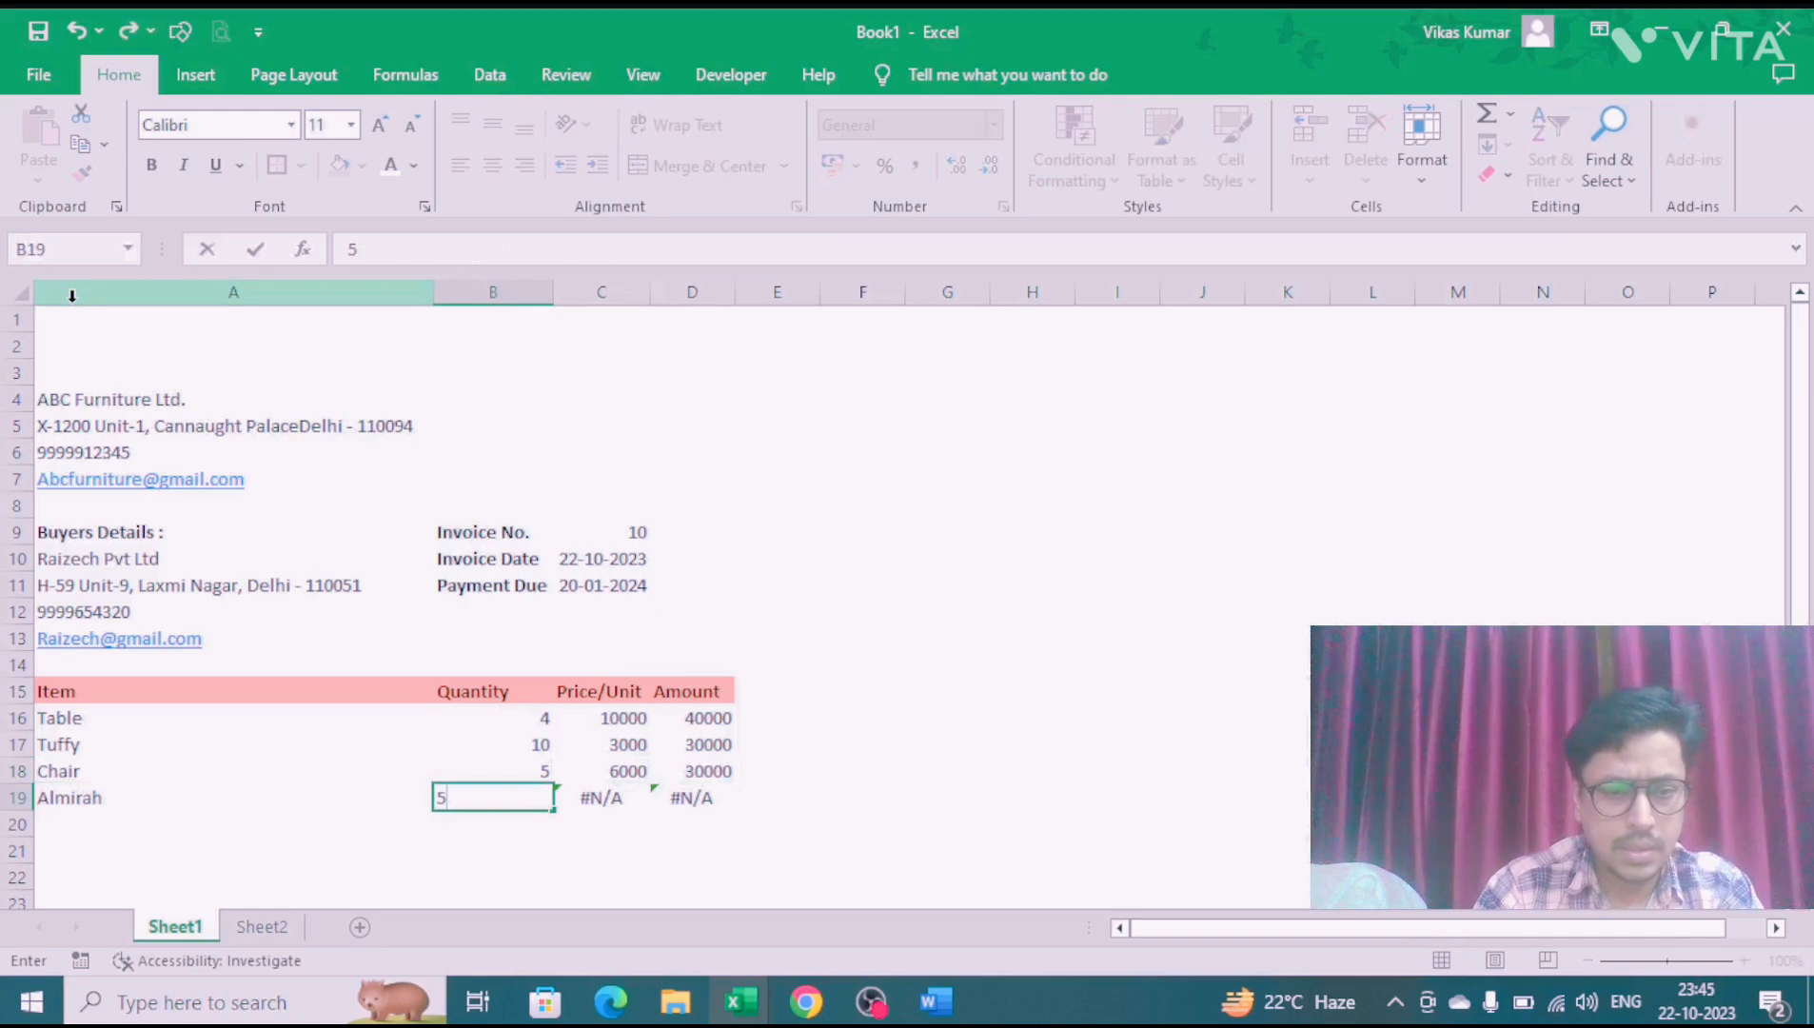
{"action": "key", "text": "Tab"}
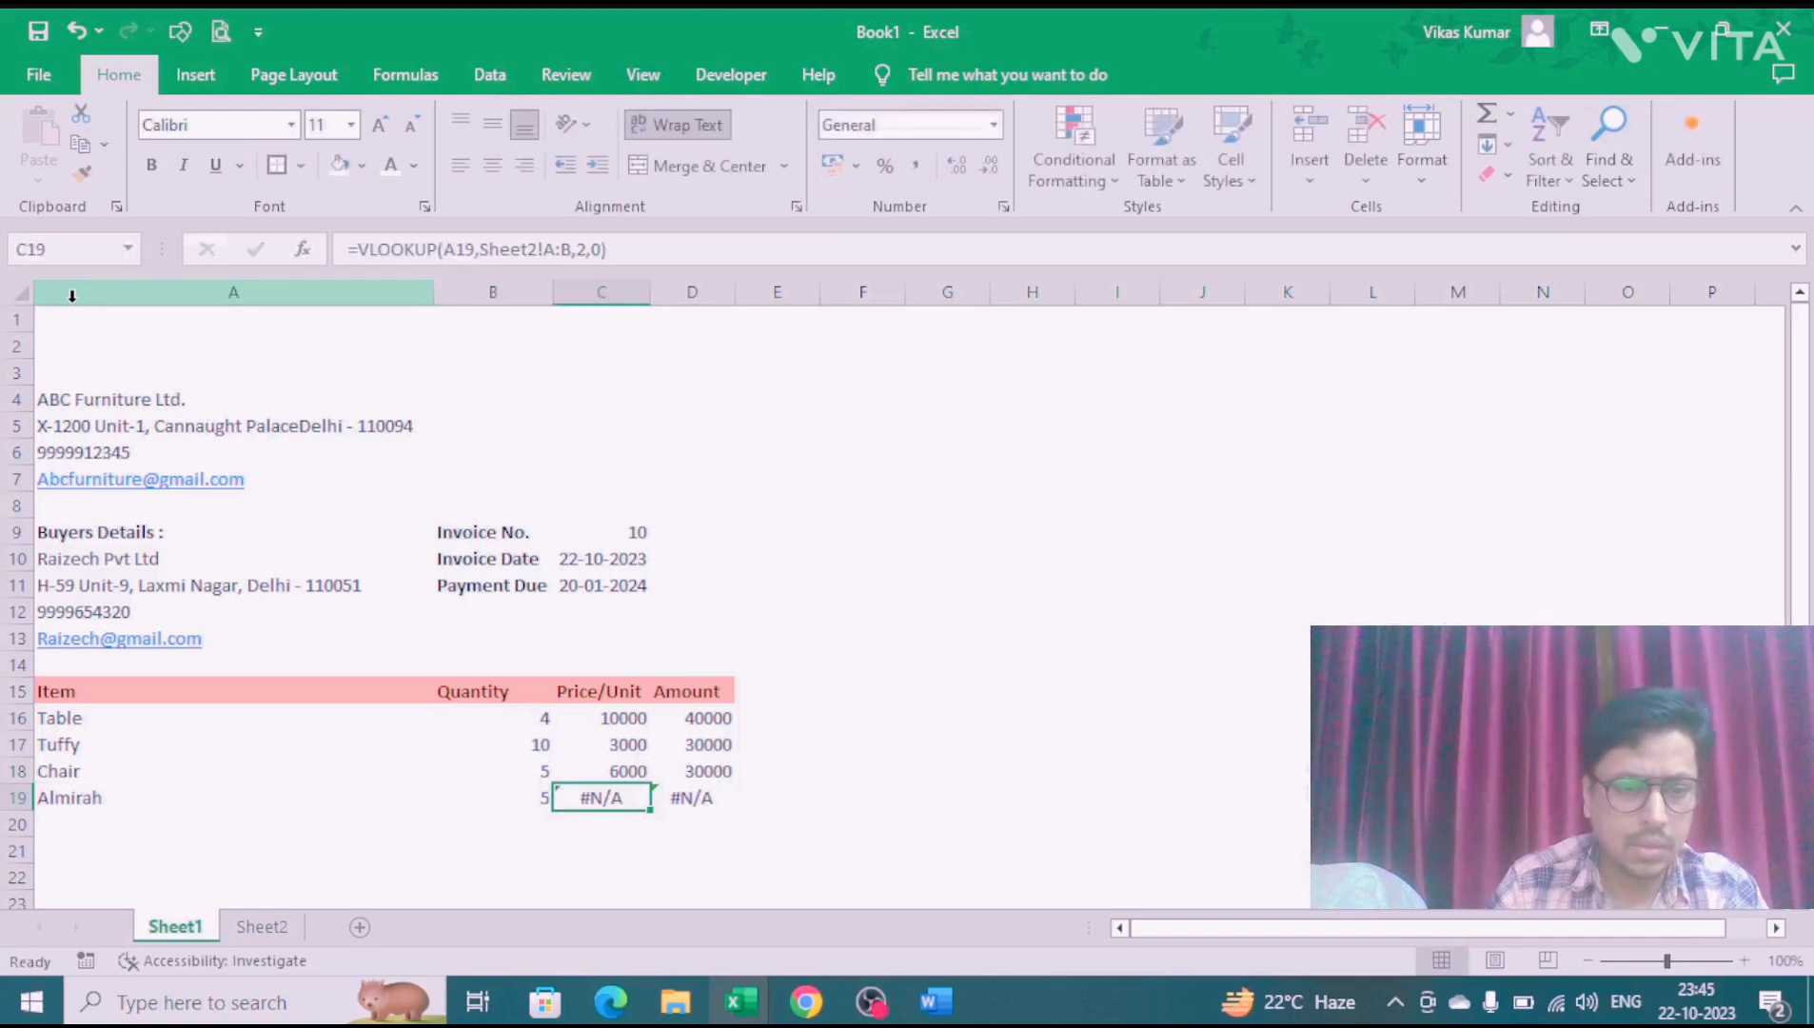
Step: Correct the item name in cell A3 of Sheet2's price list to Almirah
{"action": "left_click", "coordinate": [276, 931]}
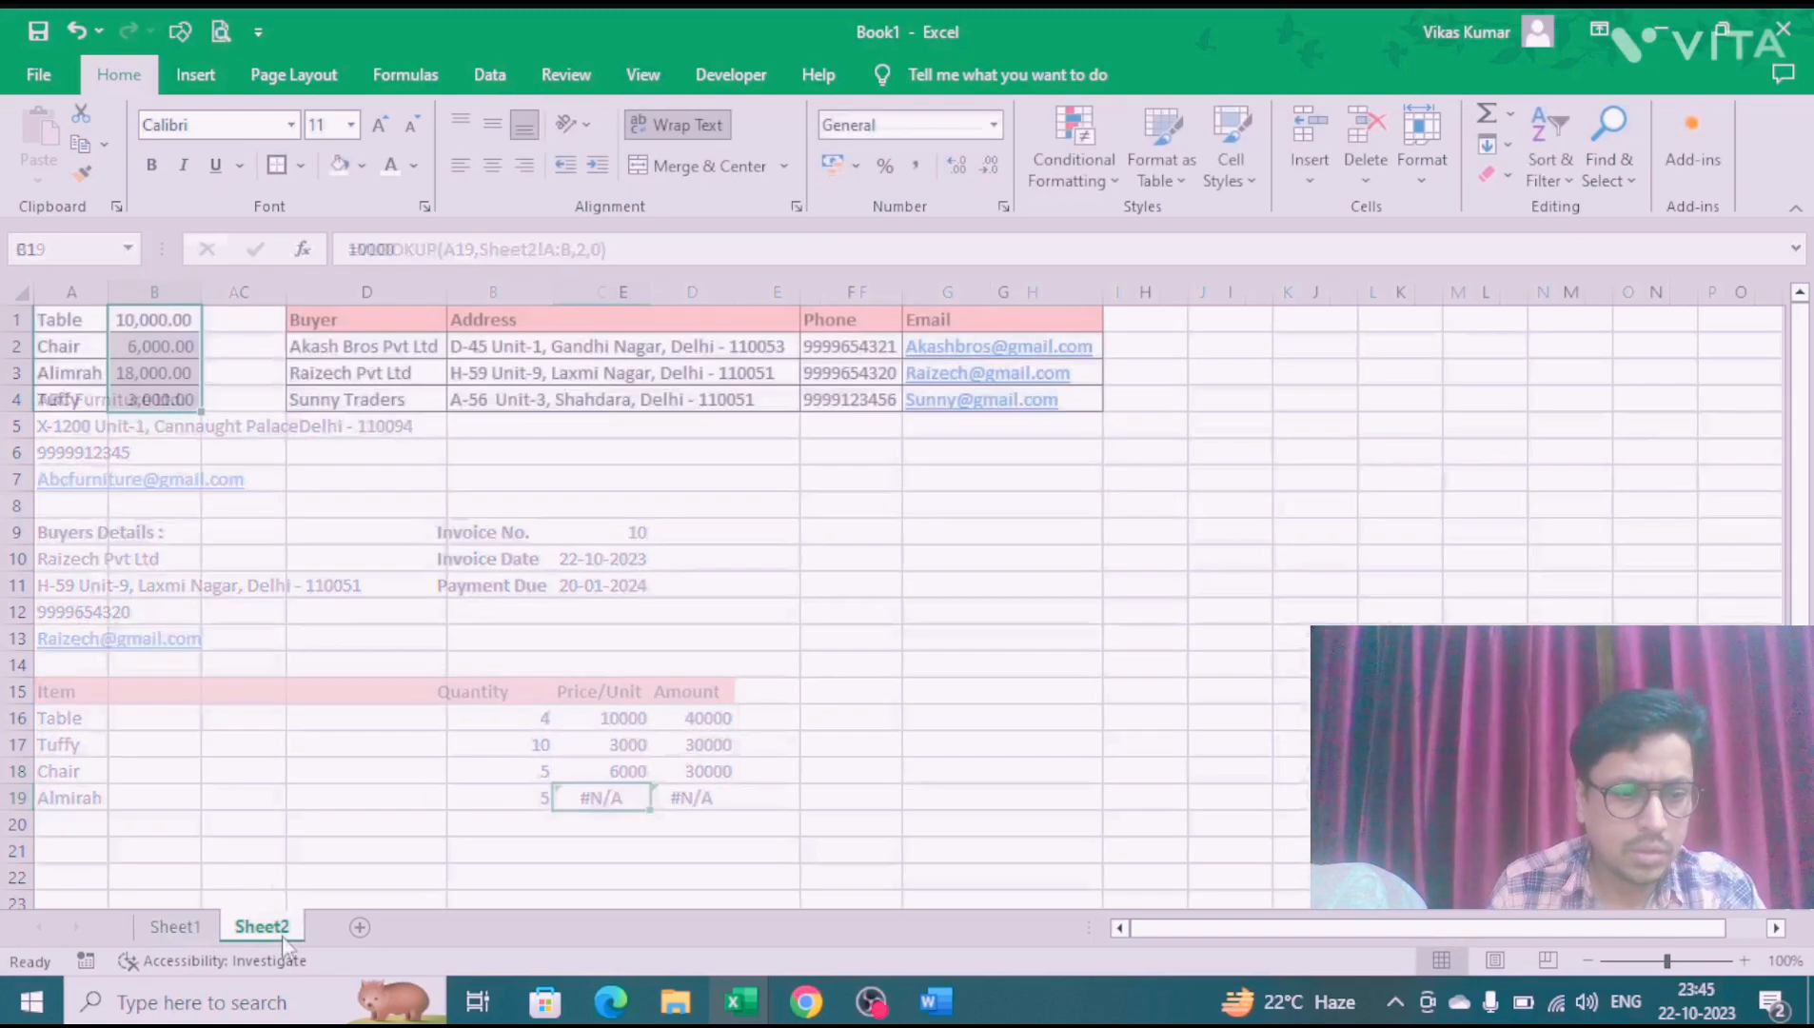
{"action": "left_click", "coordinate": [88, 374]}
{"action": "type", "text": "A"}
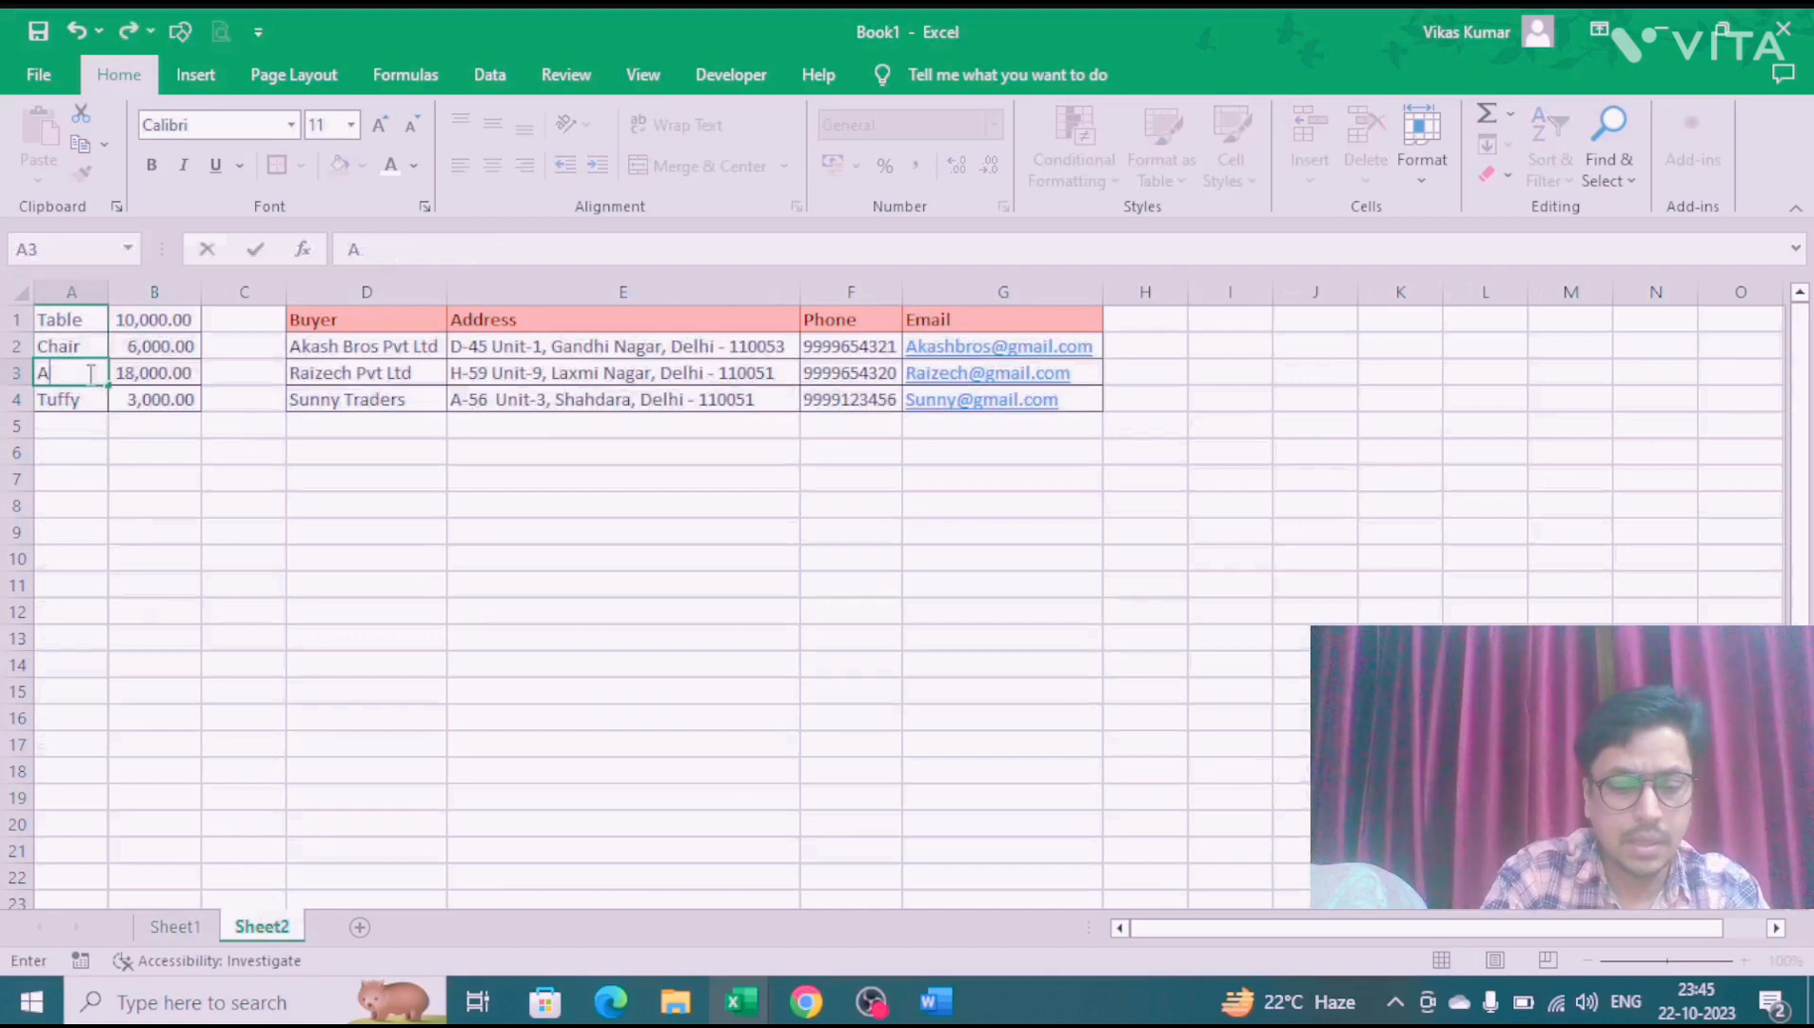
{"action": "key", "text": "Return"}
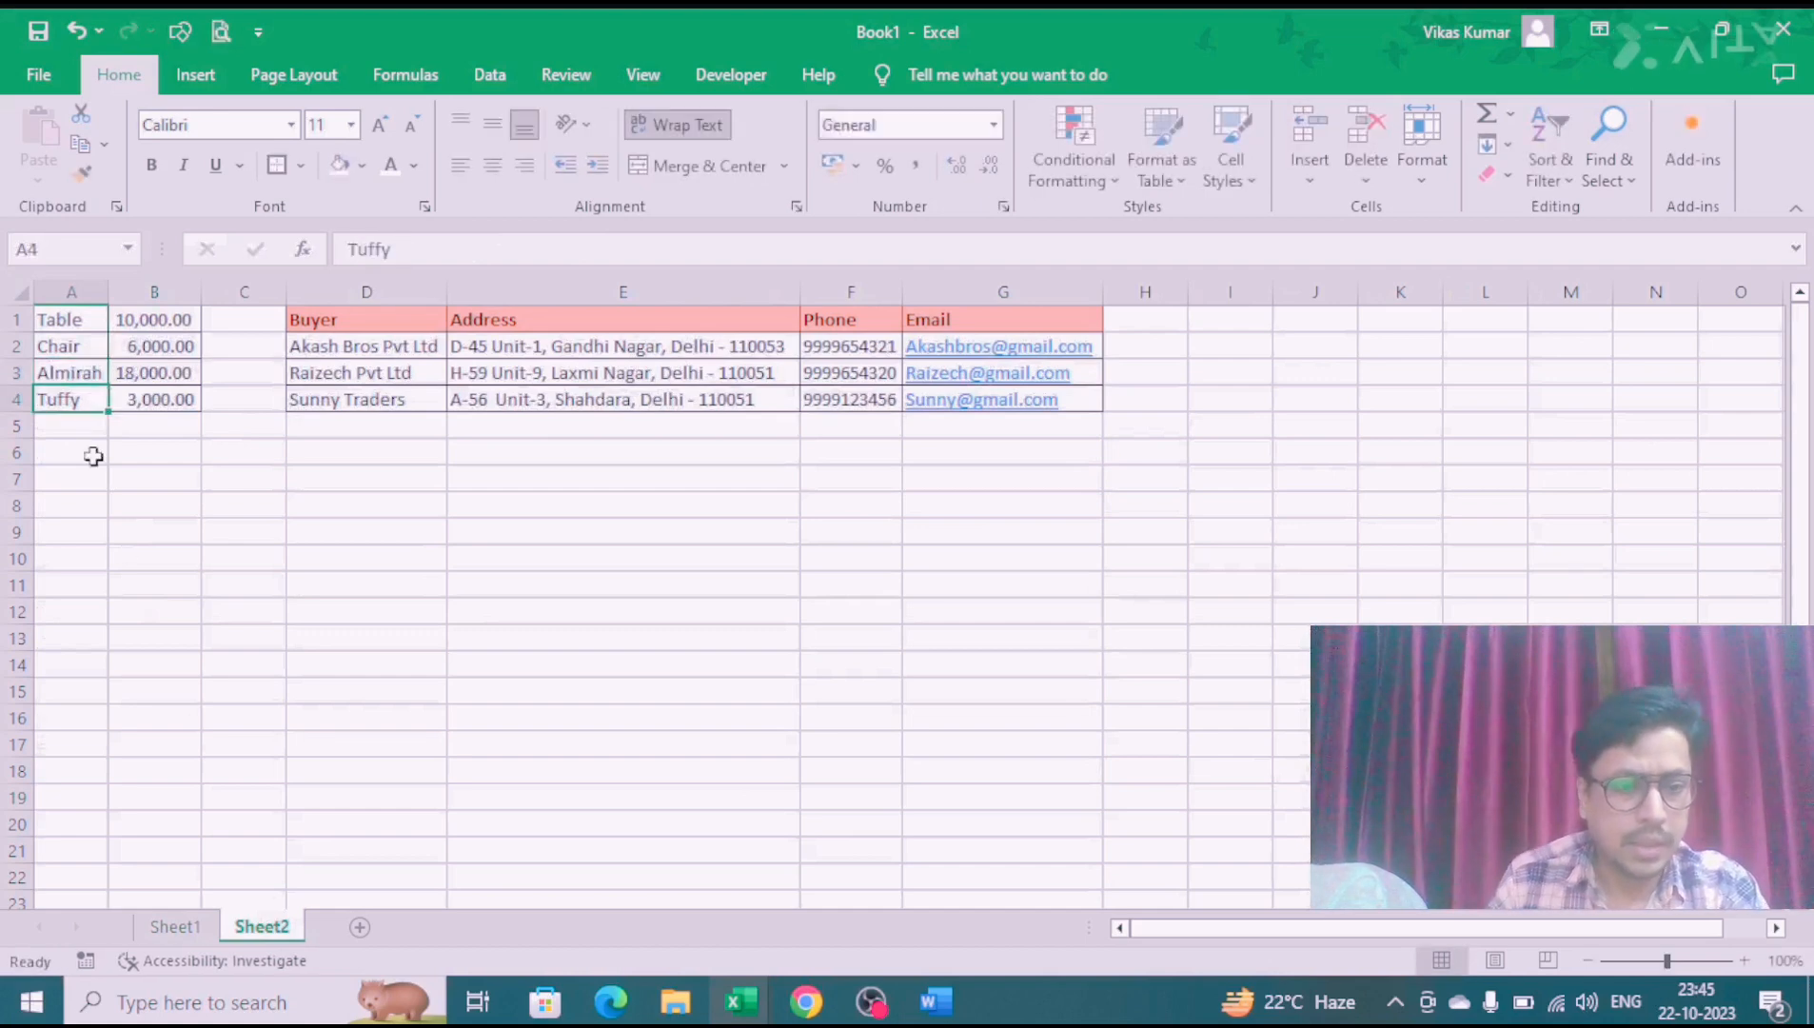
Step: Check the Almirah row's price and amount in Sheet1 and the lookup formula in C16
{"action": "left_click", "coordinate": [175, 926]}
{"action": "left_click", "coordinate": [295, 797]}
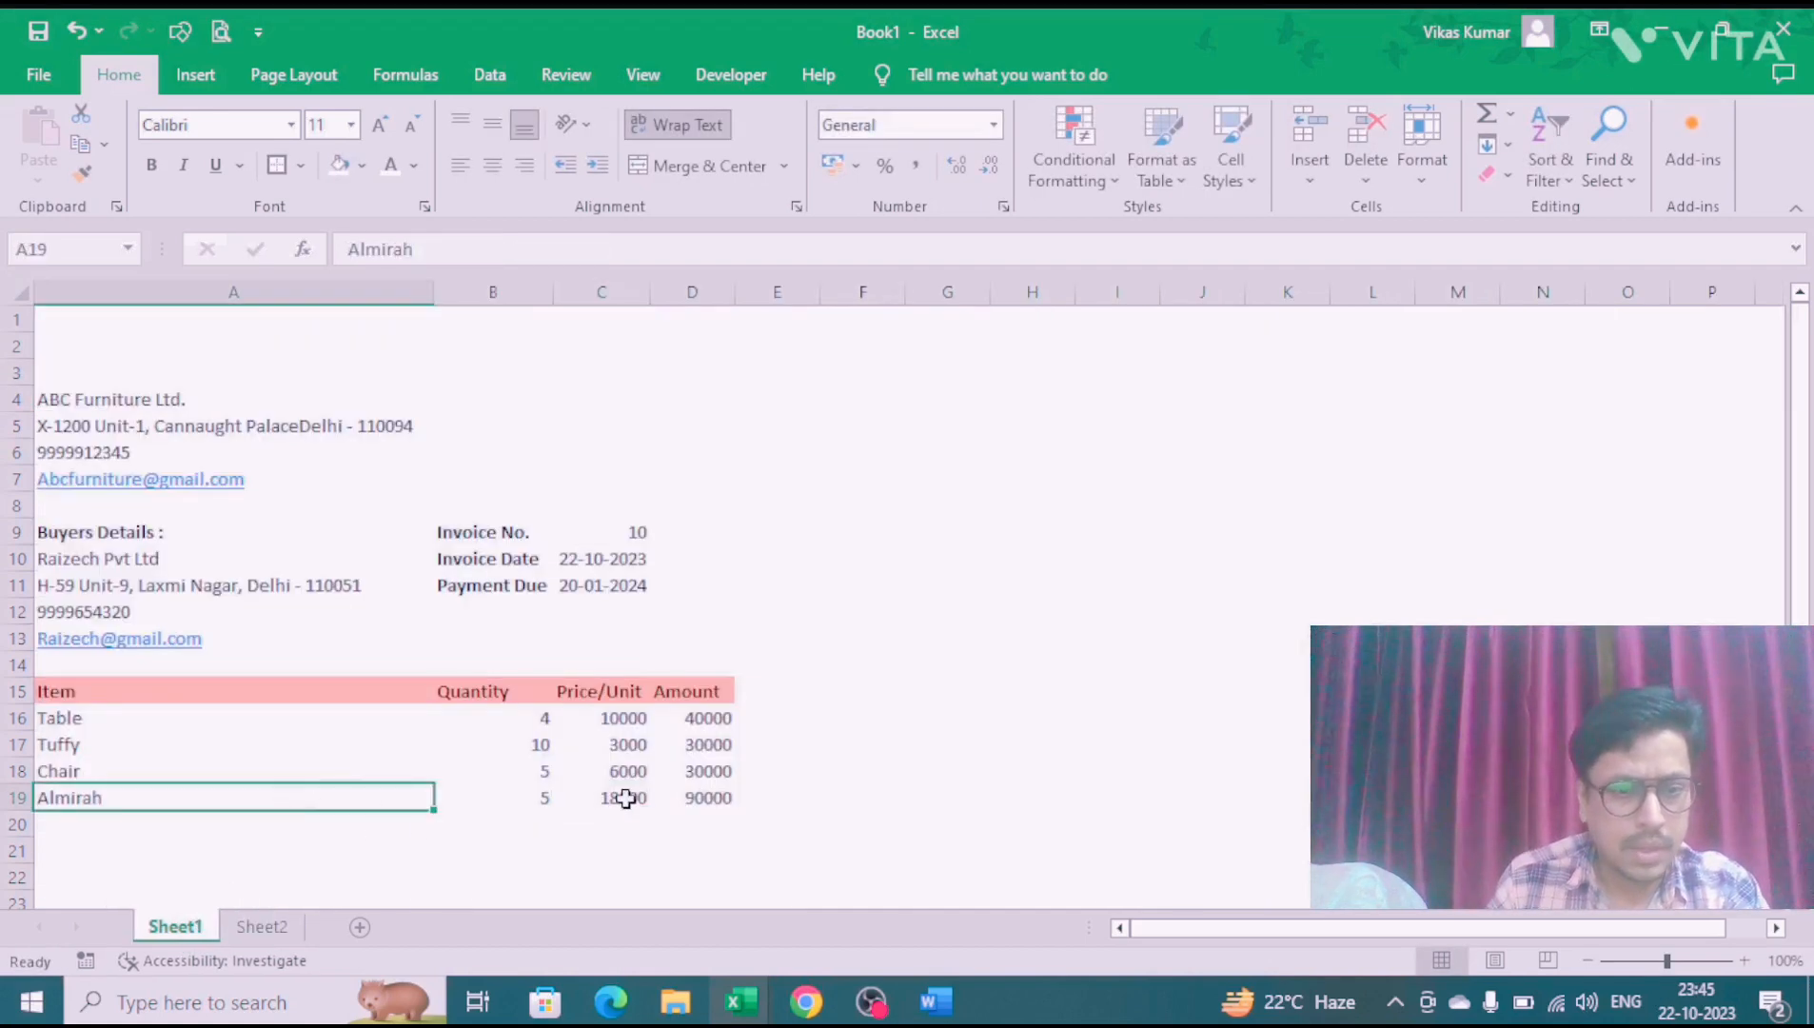
{"action": "left_click", "coordinate": [626, 799]}
{"action": "left_click", "coordinate": [723, 800]}
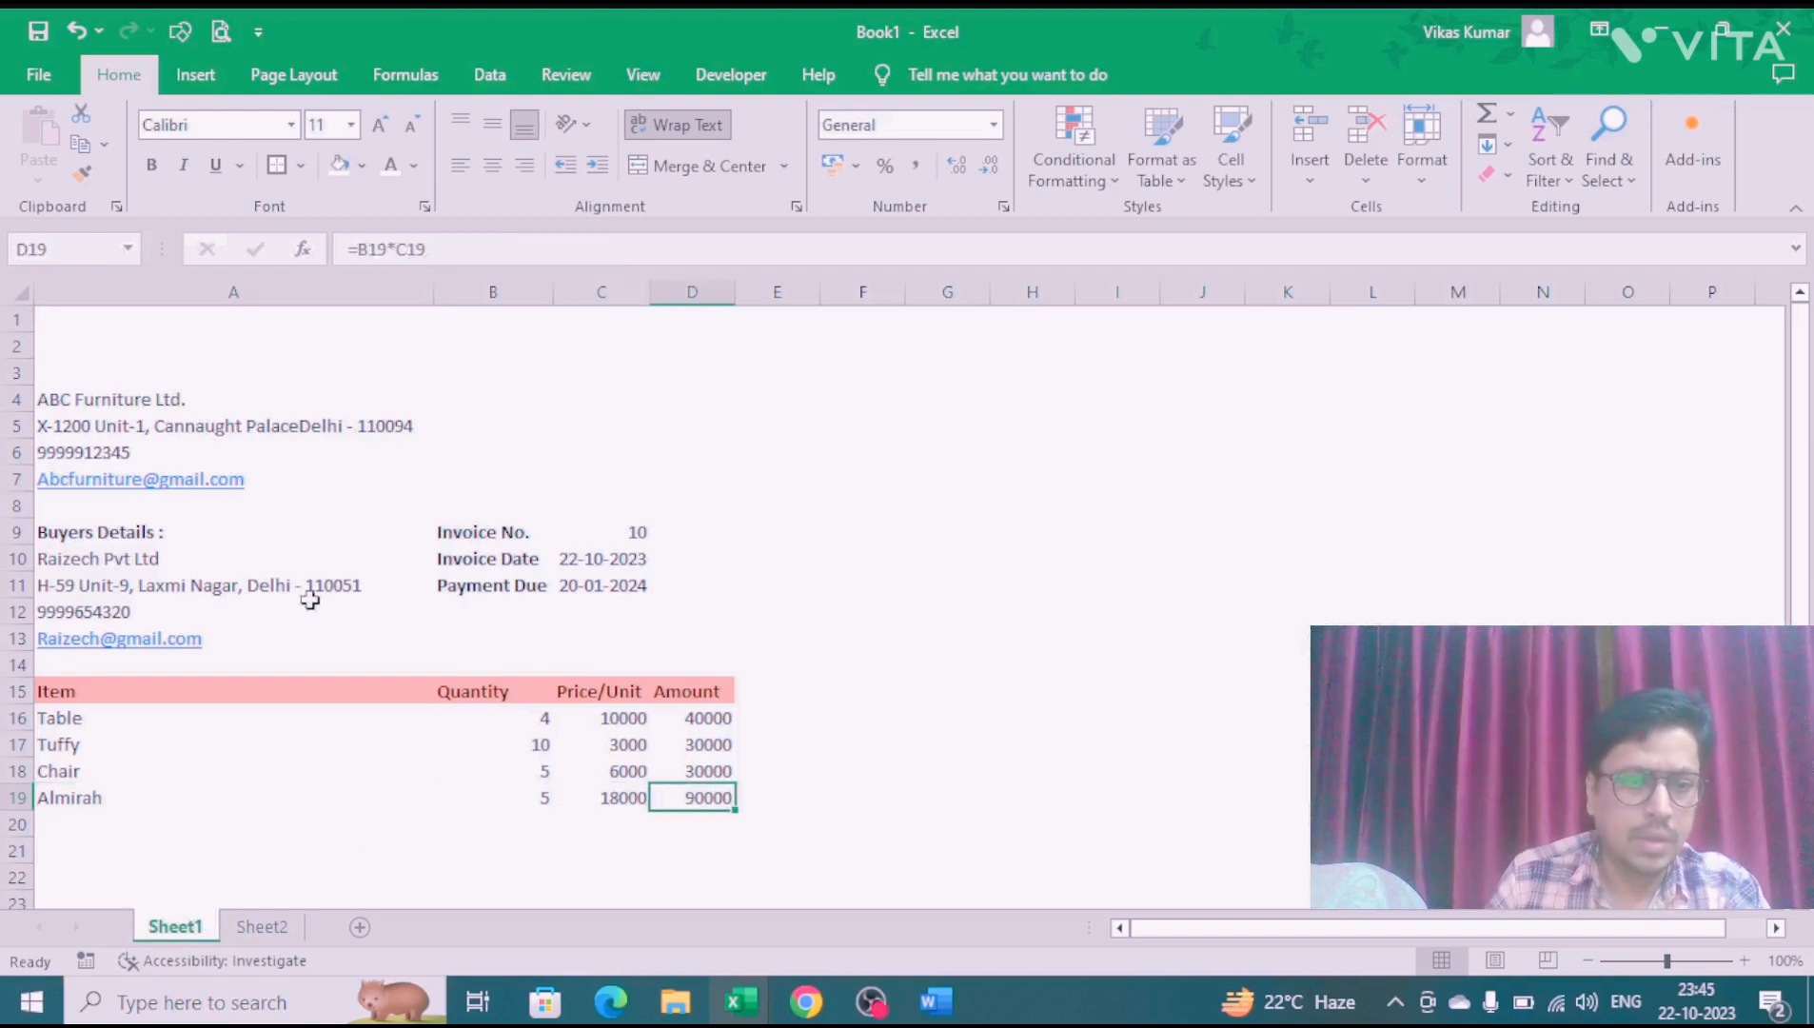
{"action": "left_click", "coordinate": [607, 718]}
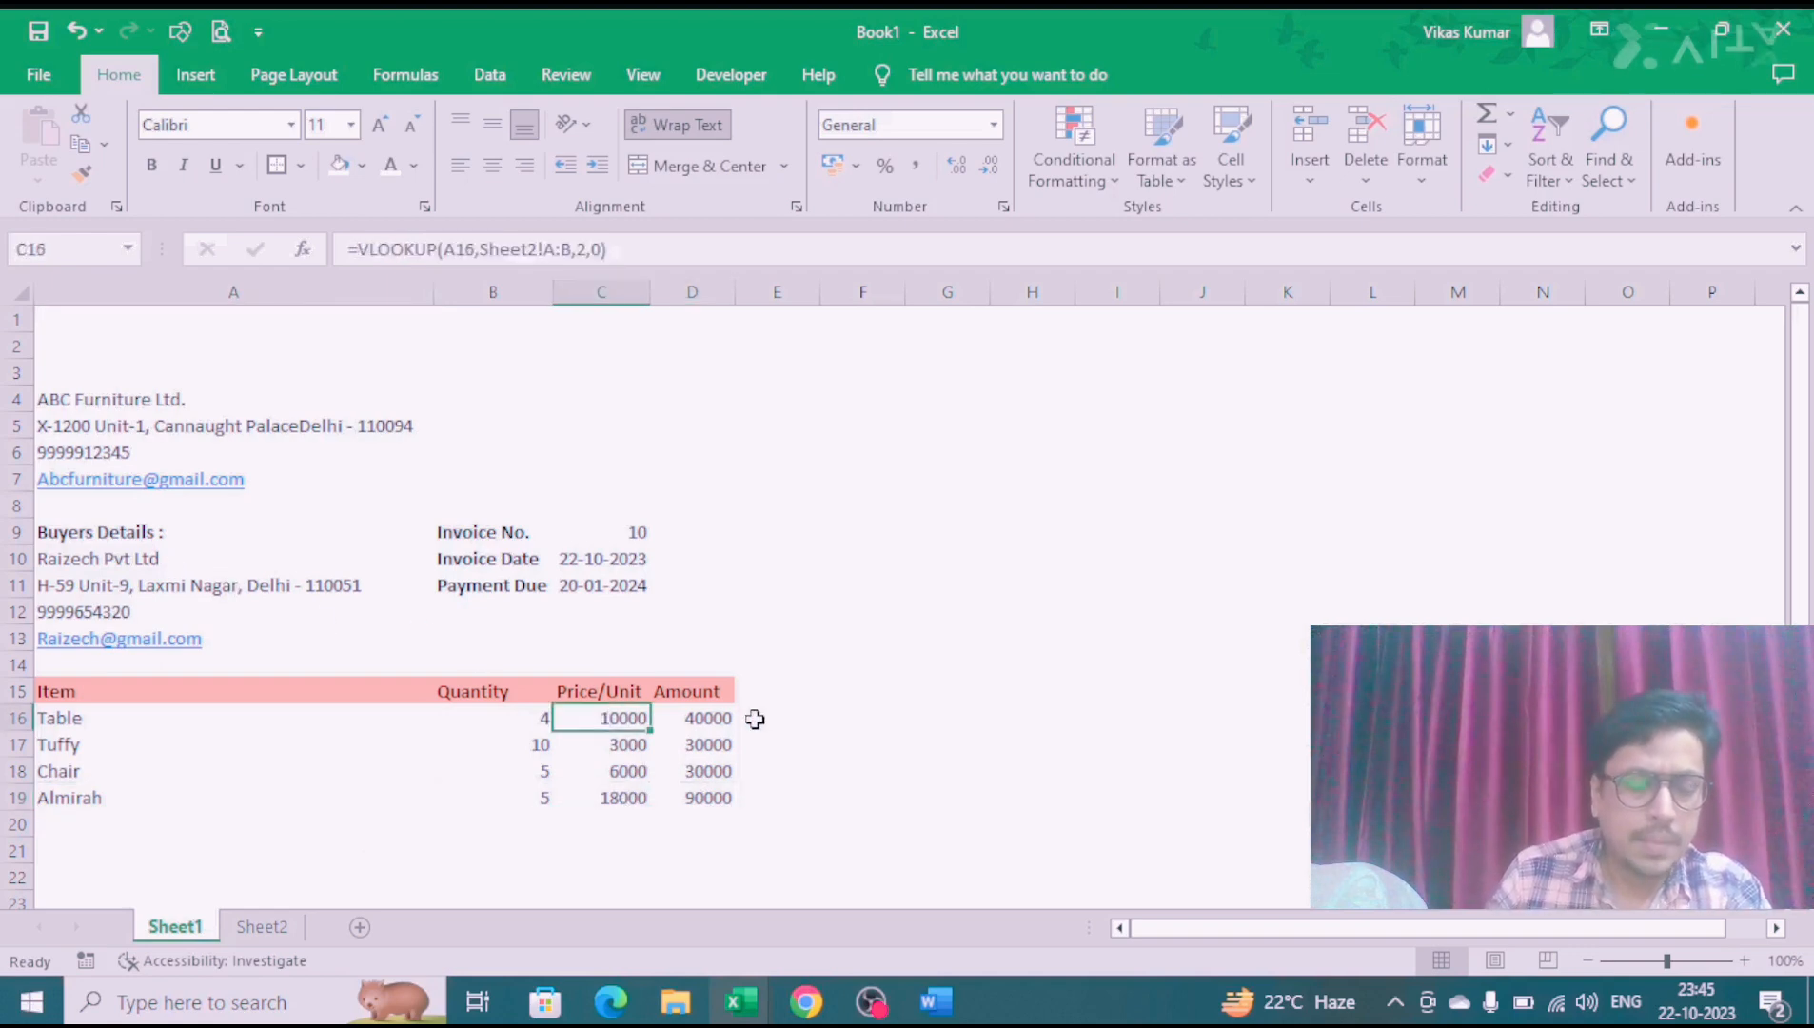
Step: Clear the item names and quantities from A16:B19
{"action": "key", "text": "Left"}
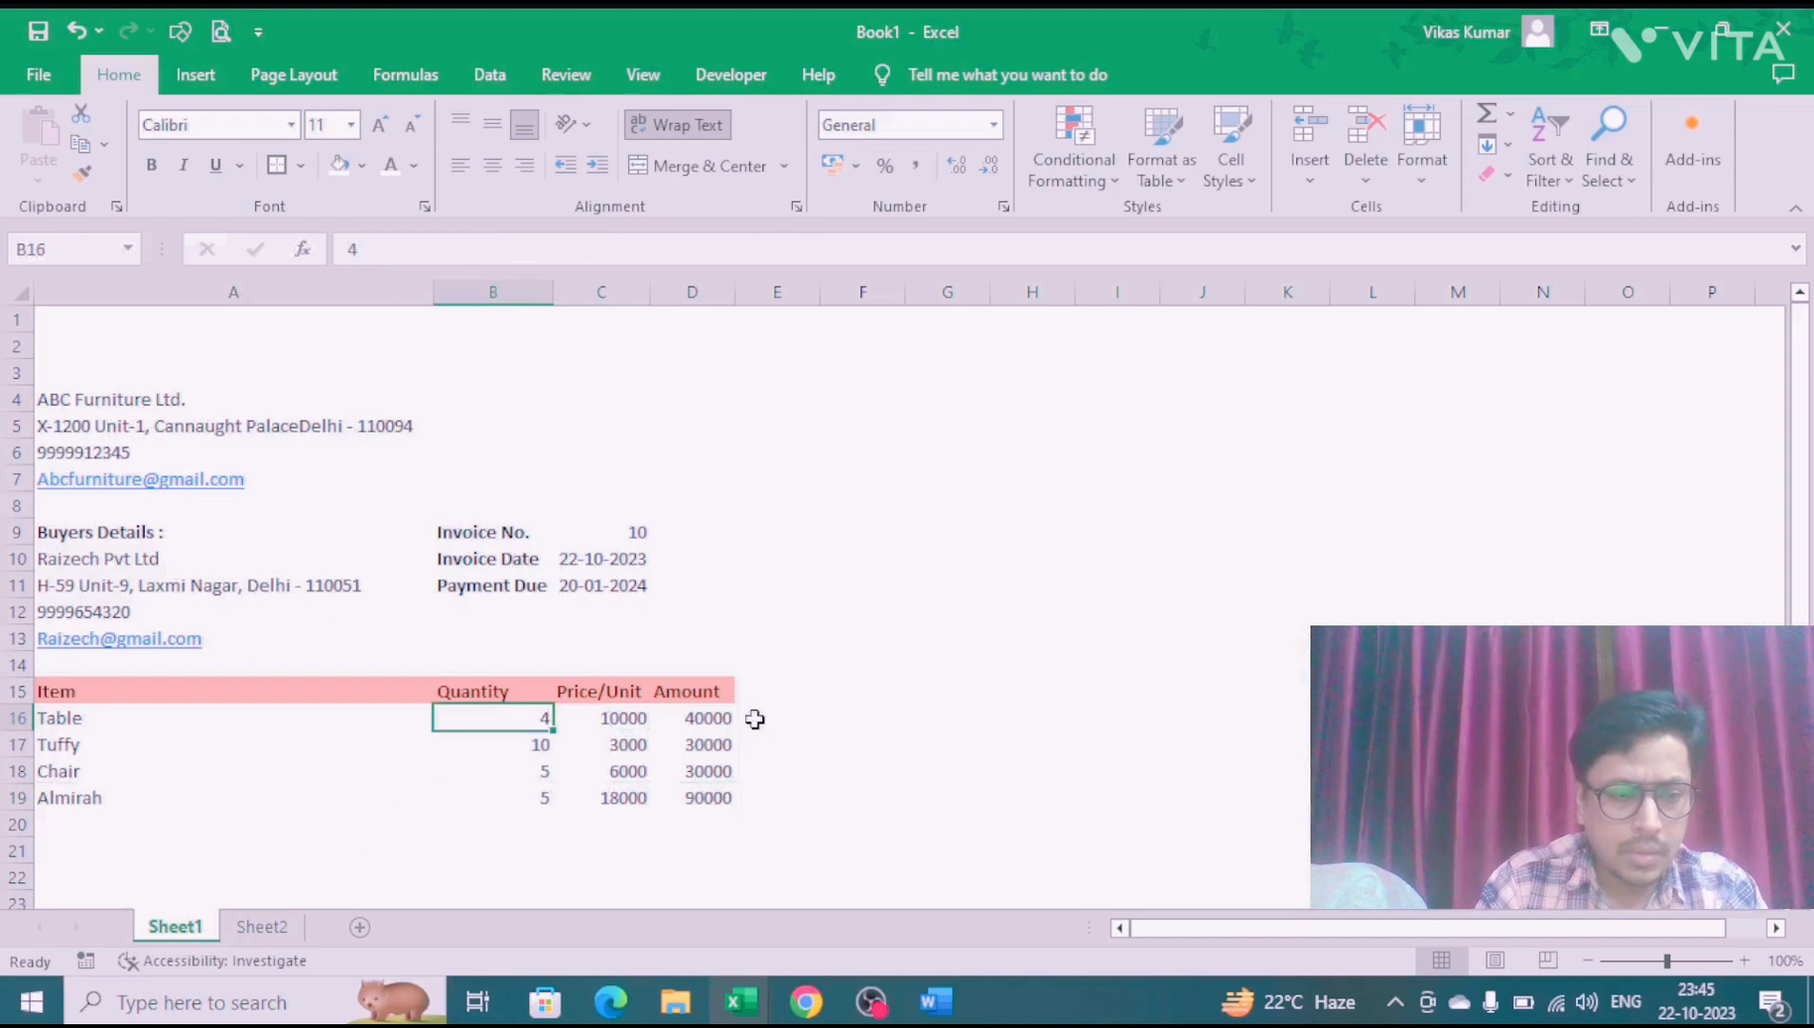
{"action": "key", "text": "Left"}
{"action": "key", "text": "shift+Down"}
{"action": "key", "text": "shift+Down"}
{"action": "key", "text": "shift+Down"}
{"action": "key", "text": "shift+Right"}
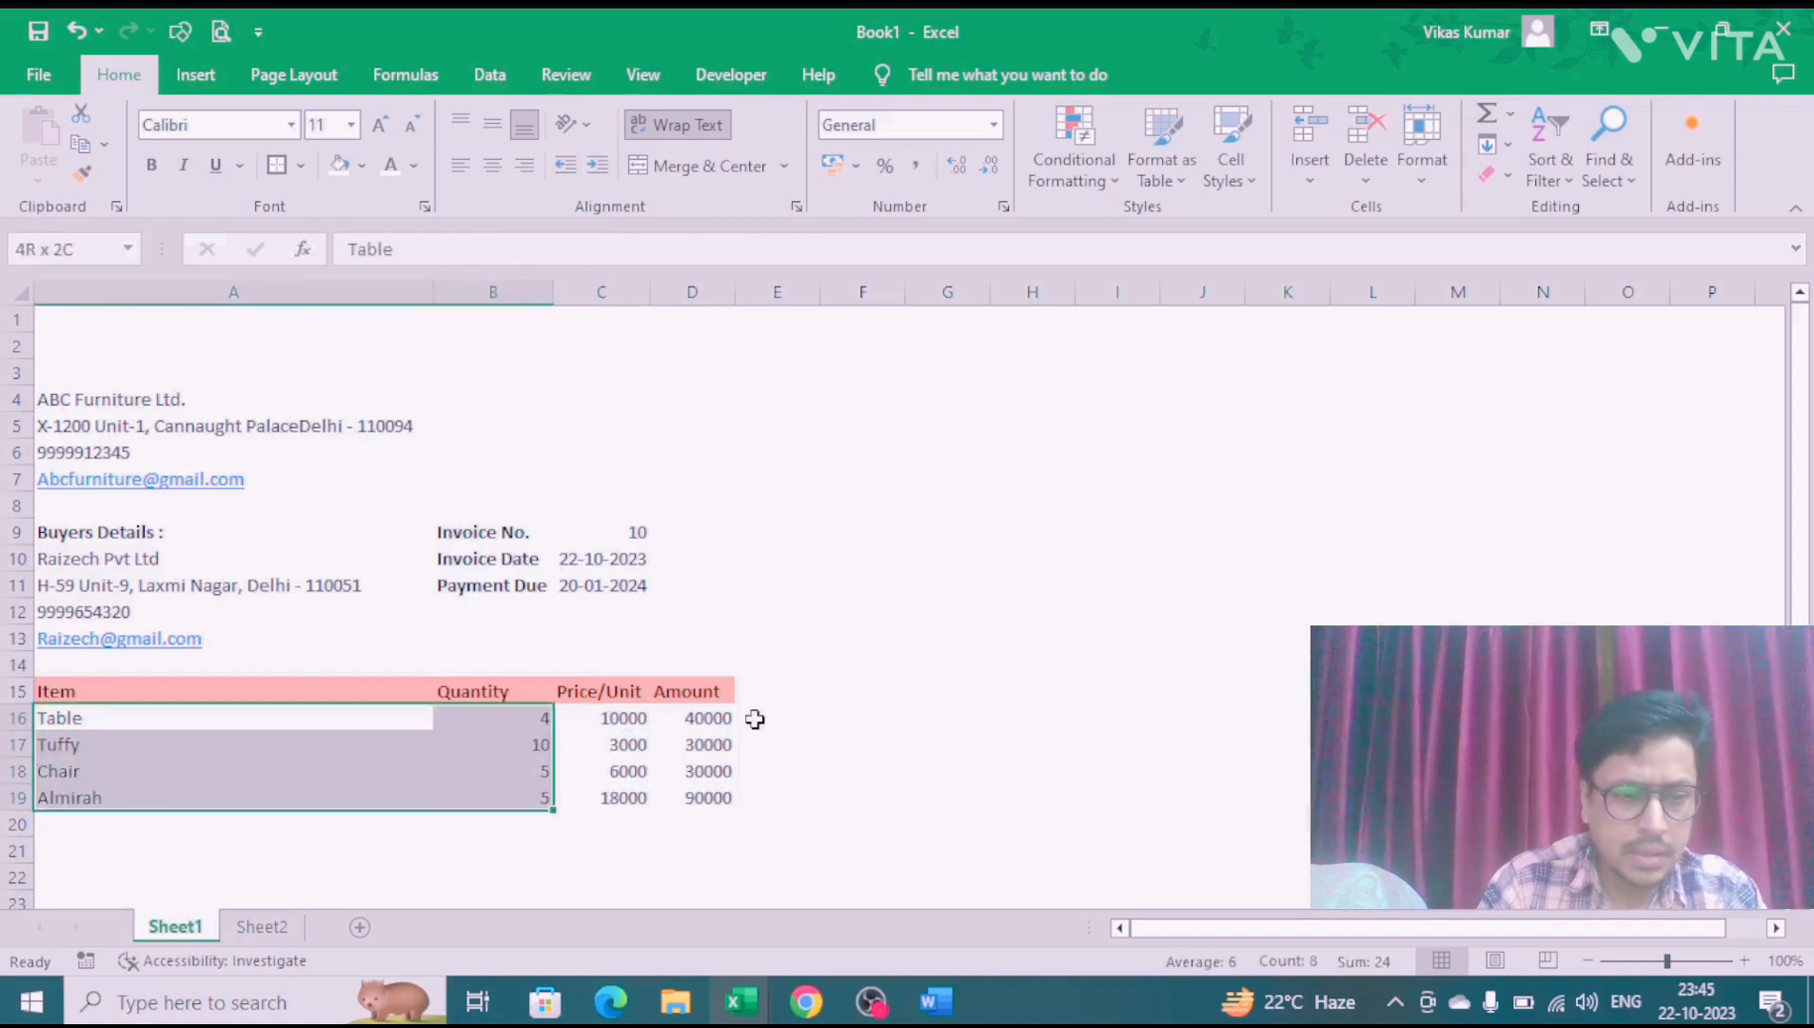
{"action": "key", "text": "Delete"}
Step: Examine the Price/Unit and Amount cells in the emptied rows 16 to 19, and undo the clearing of A16:B19
{"action": "key", "text": "Right"}
{"action": "key", "text": "Right"}
{"action": "key", "text": "Right"}
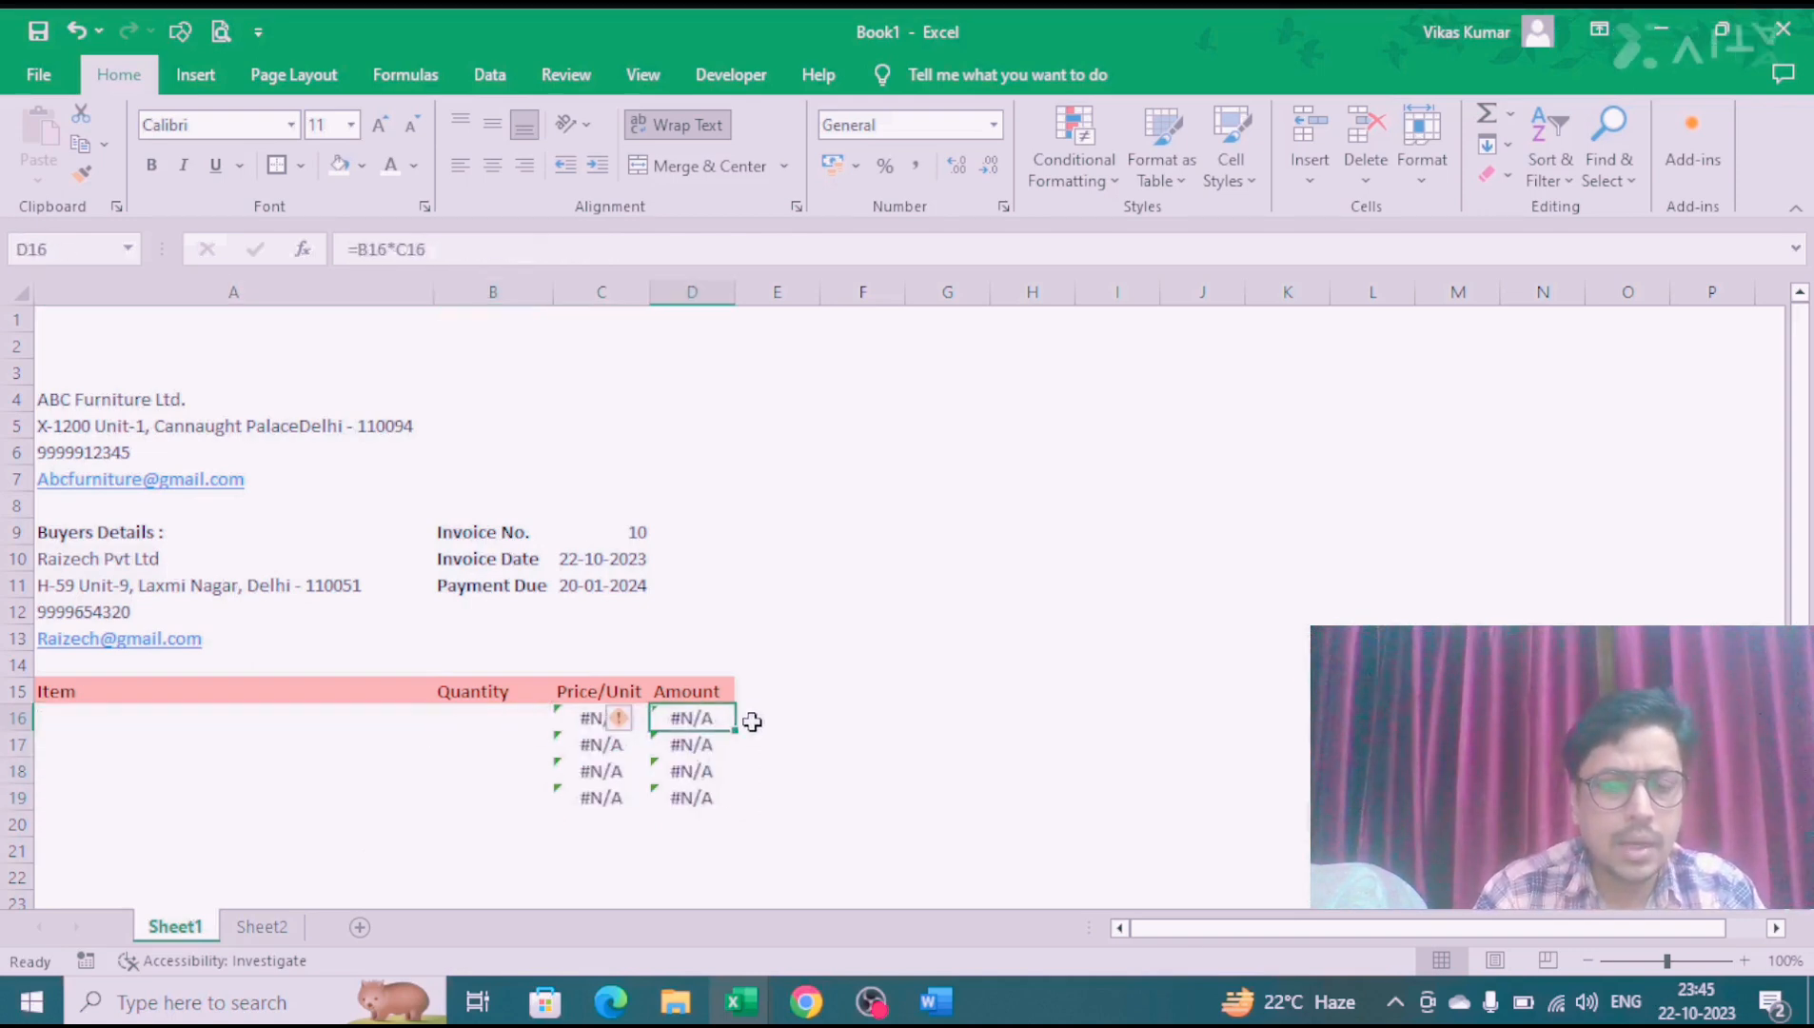
{"action": "key", "text": "Left"}
{"action": "key", "text": "Down"}
{"action": "key", "text": "Down"}
{"action": "key", "text": "Down"}
{"action": "key", "text": "Right"}
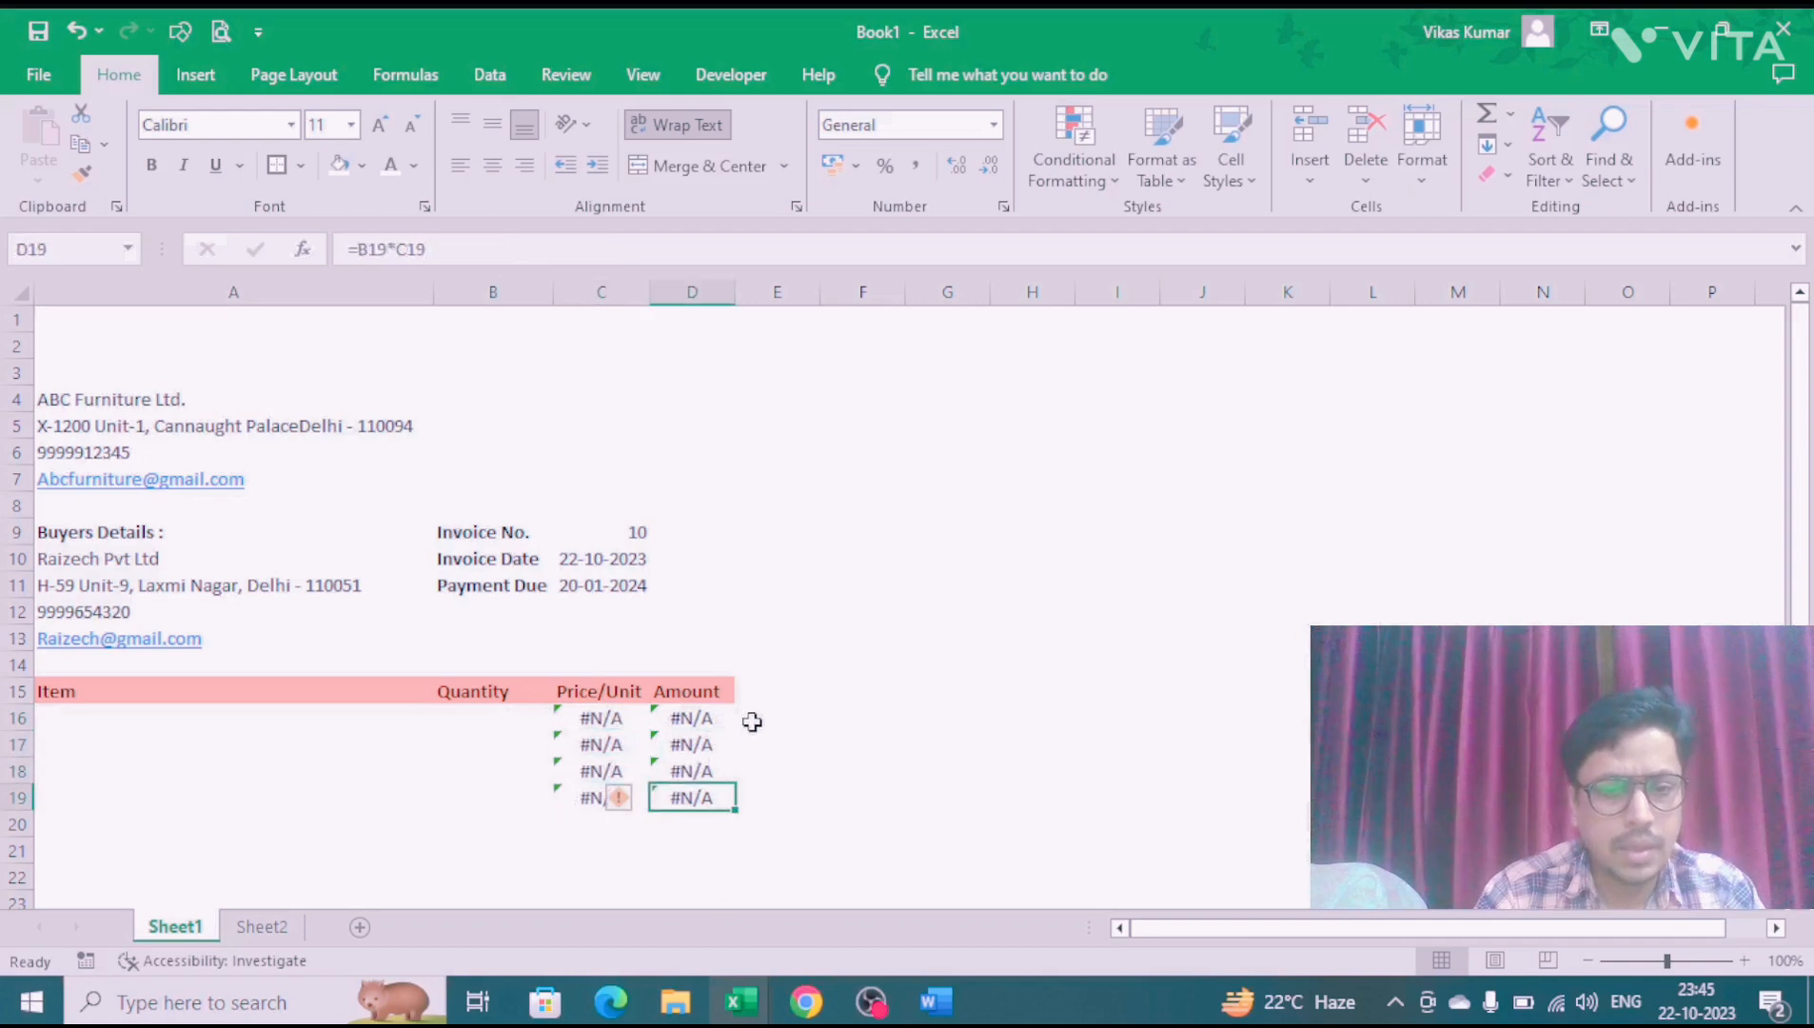
{"action": "key", "text": "Left"}
{"action": "key", "text": "Up"}
{"action": "key", "text": "Up"}
{"action": "key", "text": "Up"}
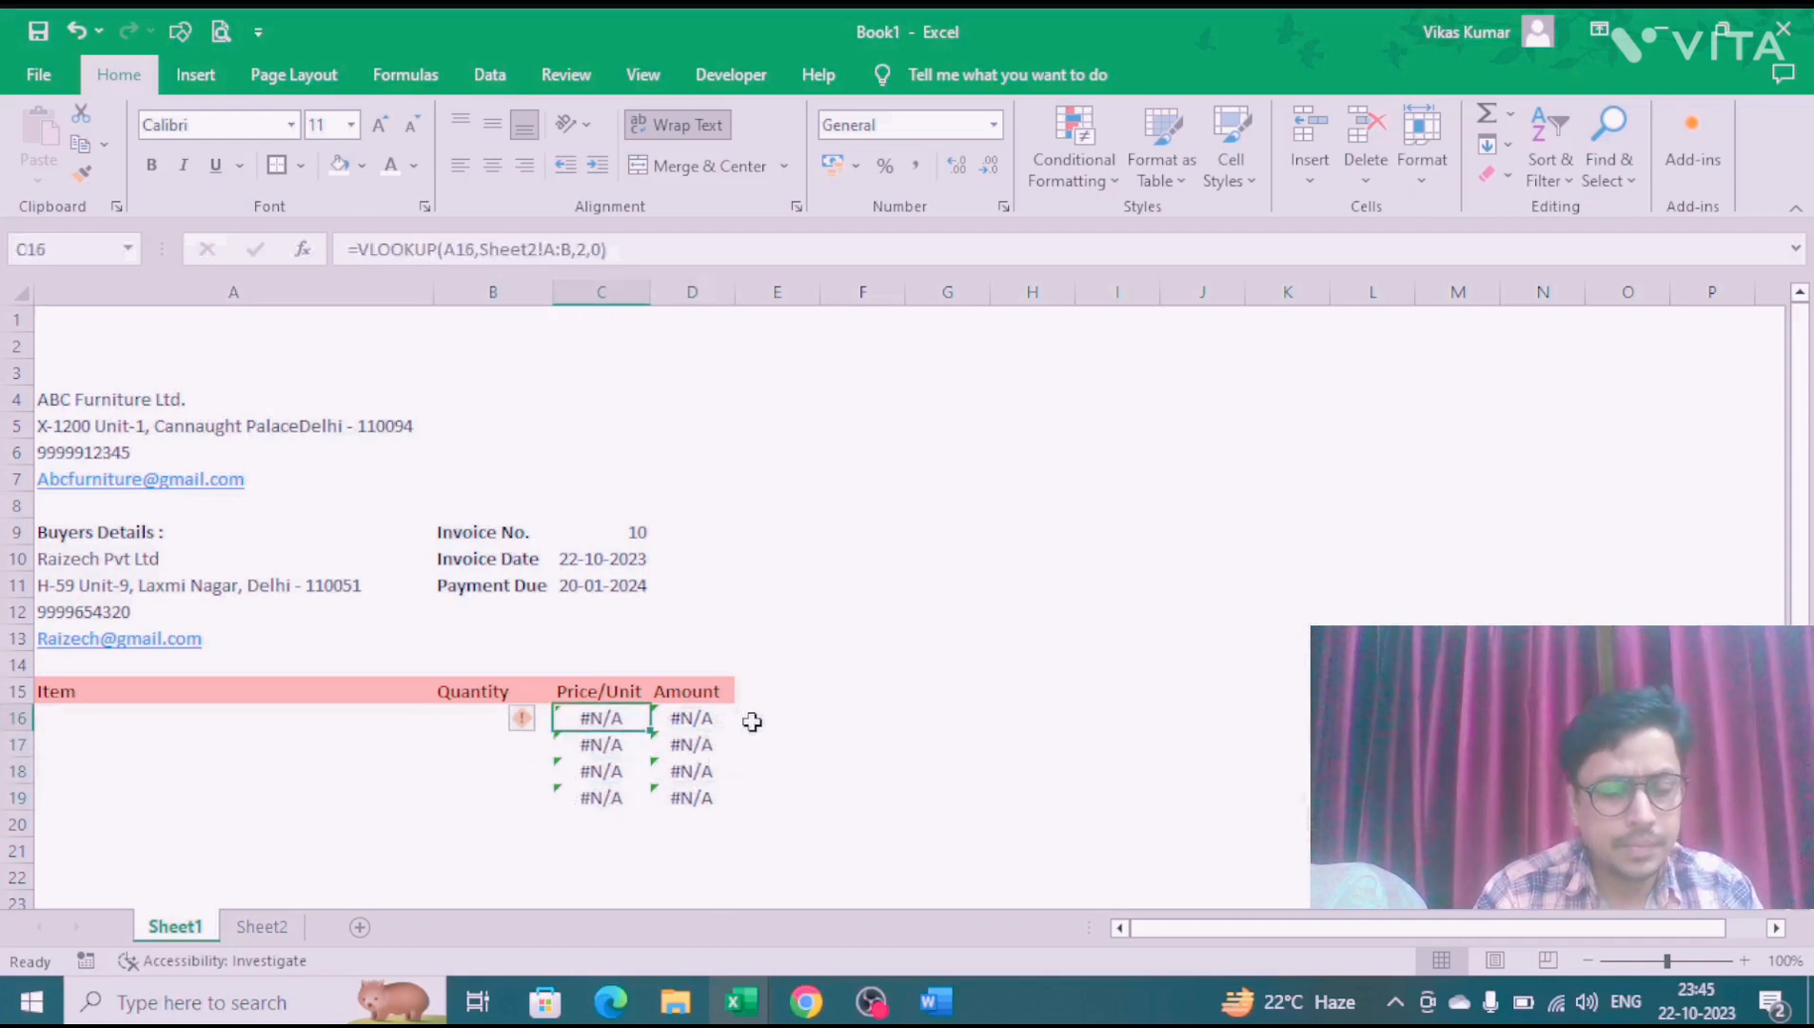
{"action": "key", "text": "ctrl+z"}
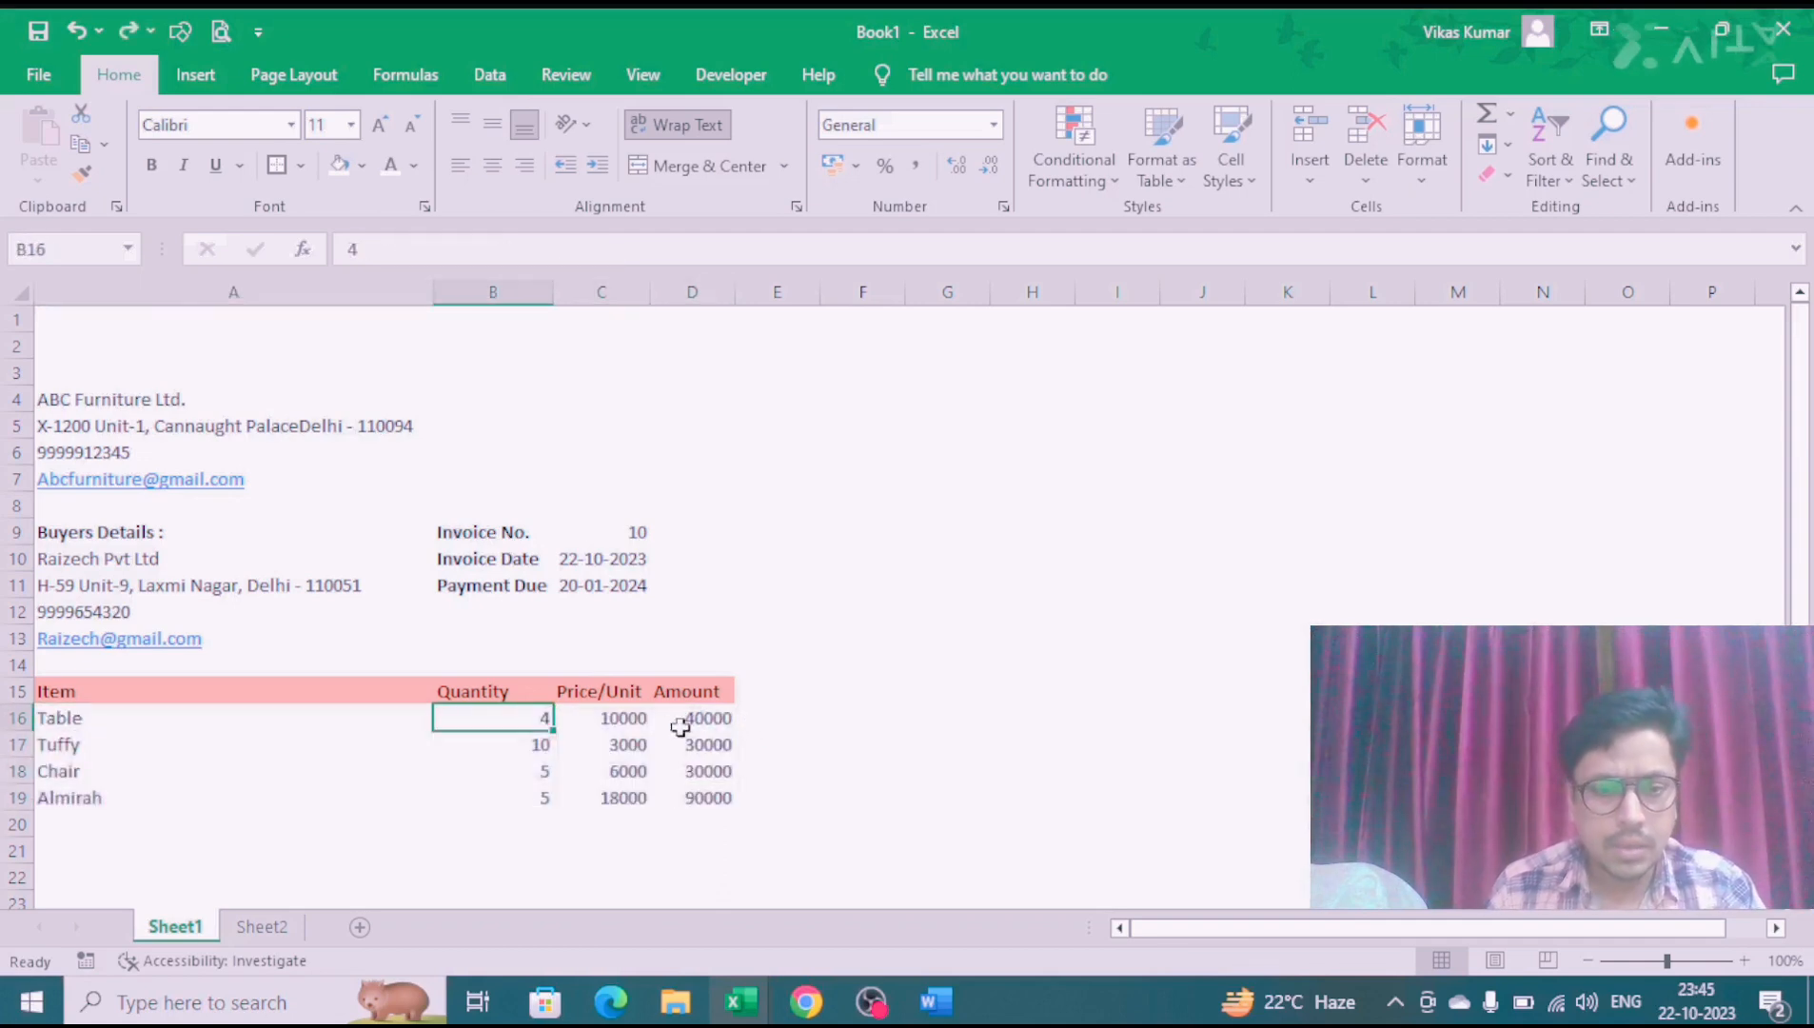
Step: Change the C16 formula to =IF(A16<>"",VLOOKUP(A16,Sheet2!A:B,2,0),"") and fill it down to C19
{"action": "left_click", "coordinate": [619, 716]}
{"action": "left_click", "coordinate": [352, 243]}
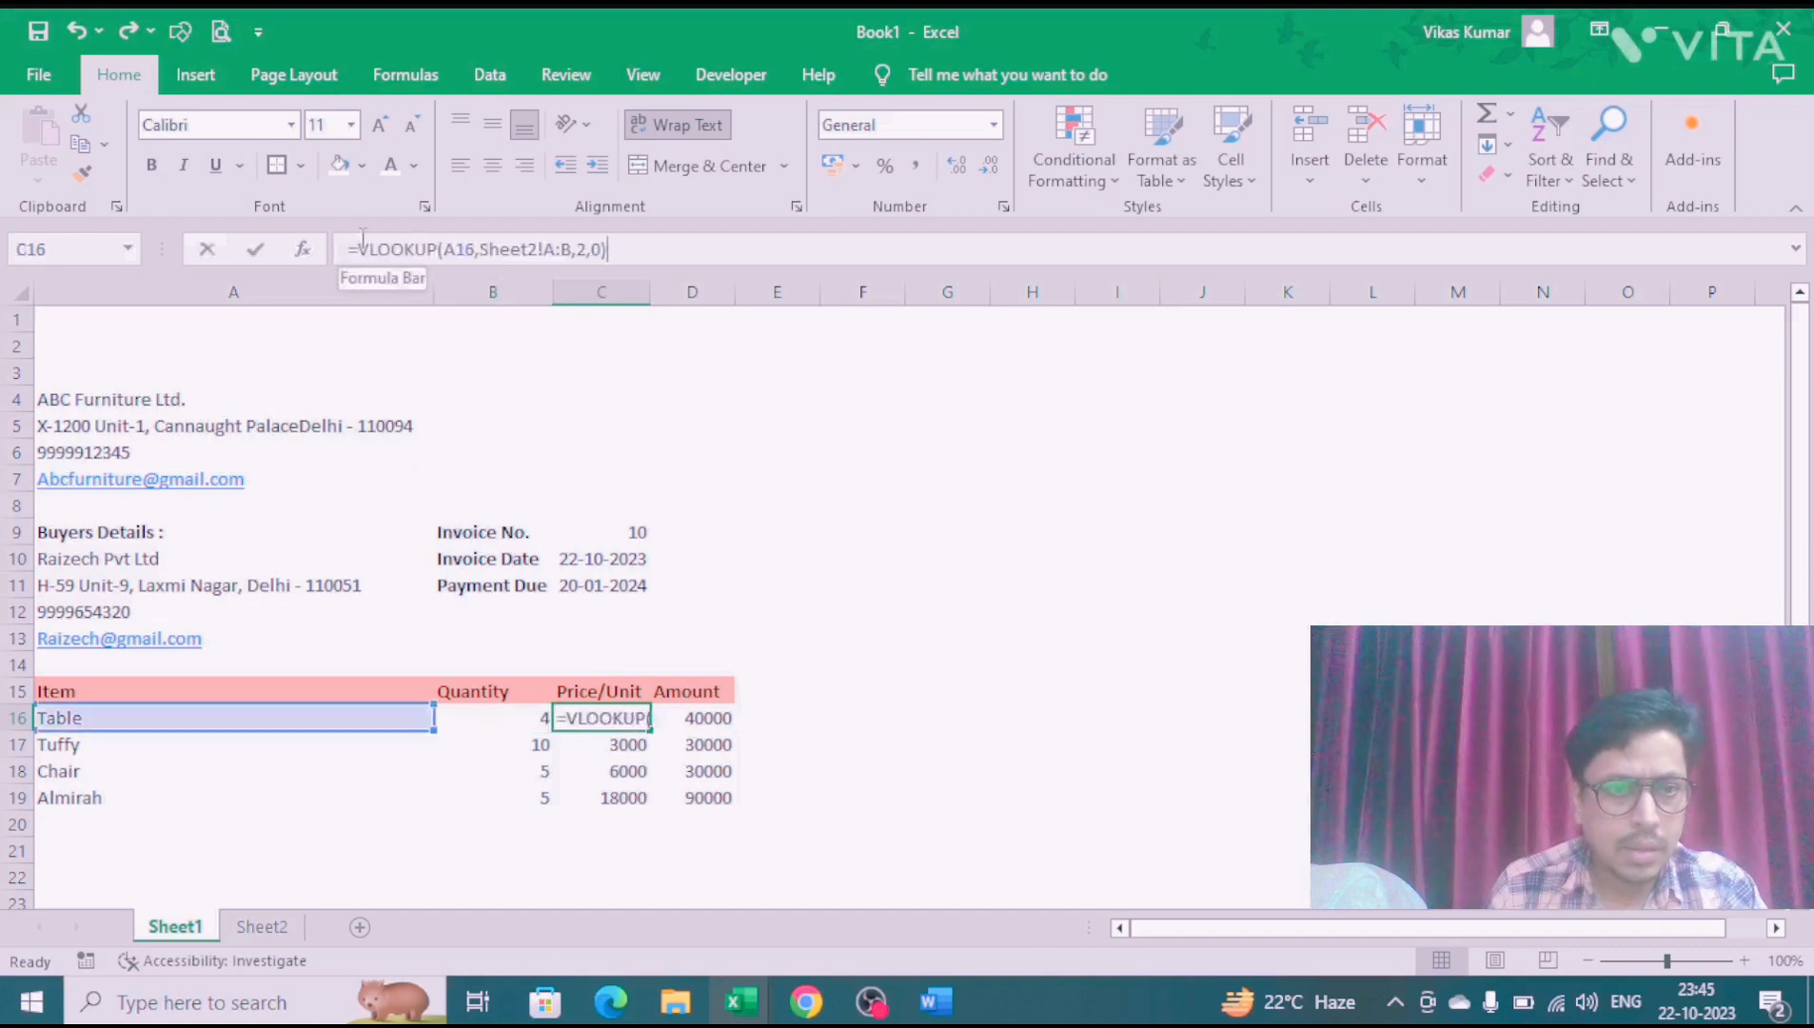
{"action": "type", "text": "if"}
{"action": "key", "text": "Tab"}
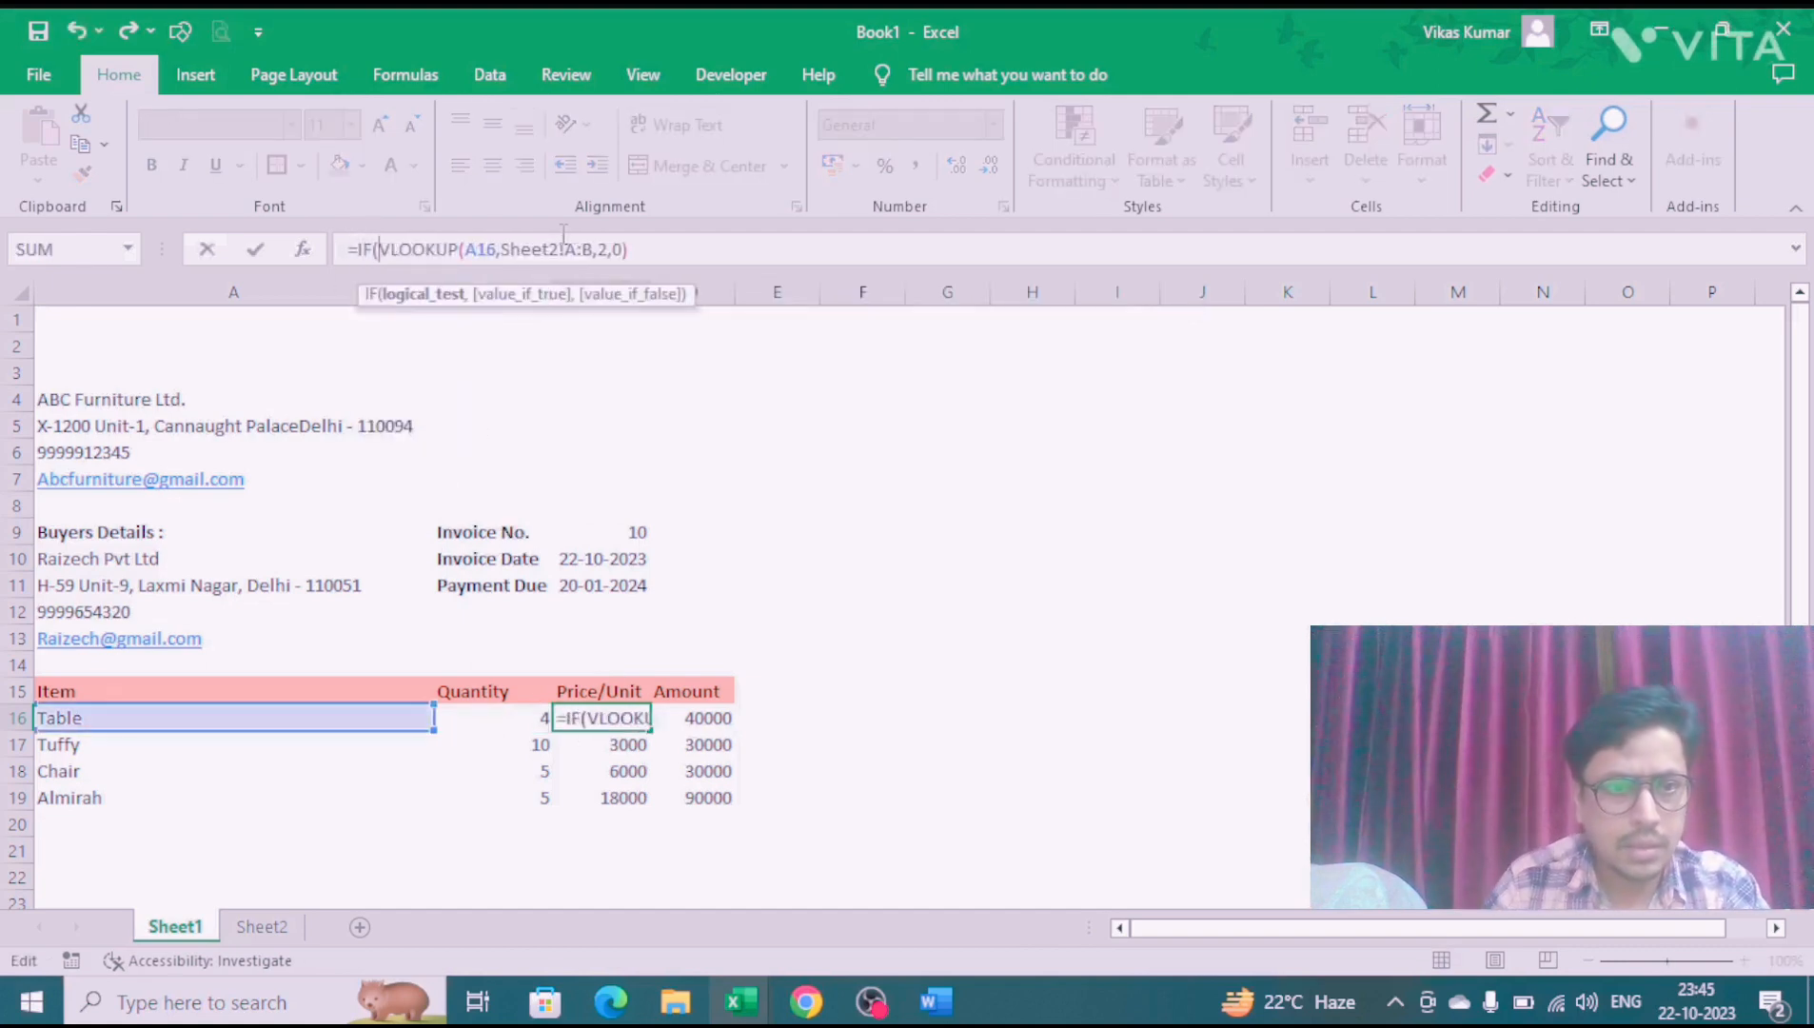
{"action": "left_click", "coordinate": [208, 721]}
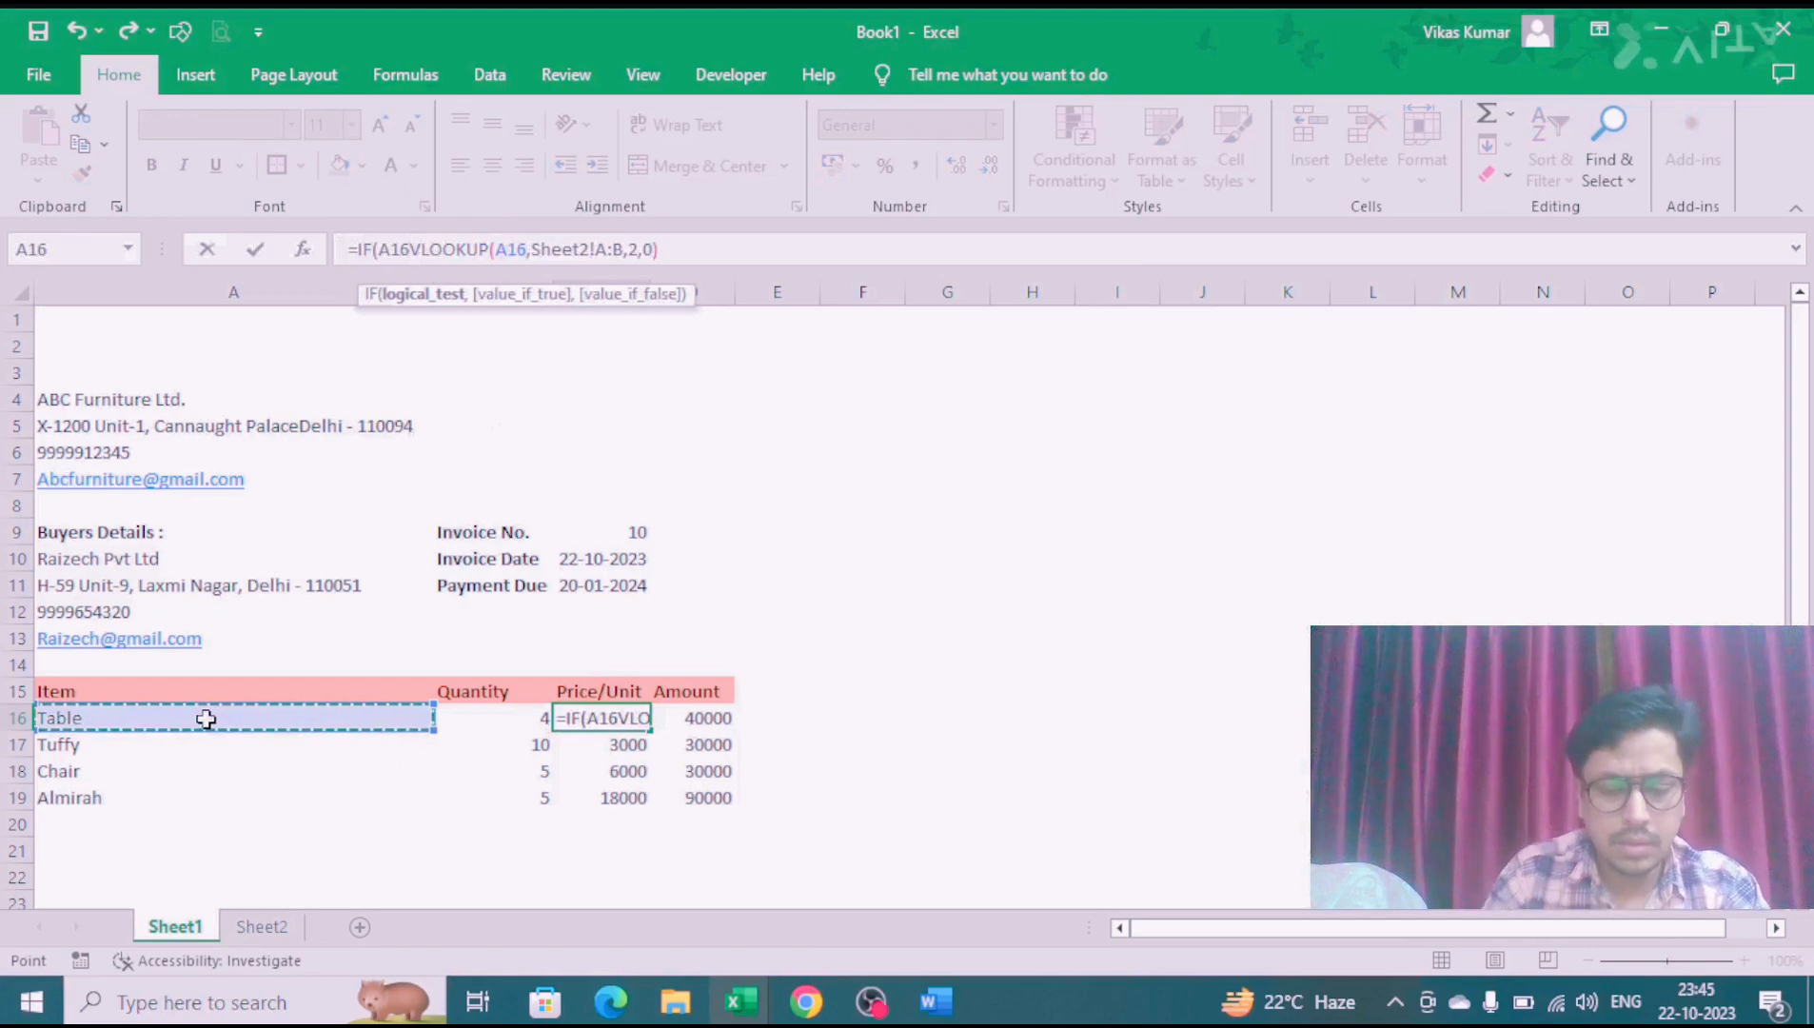
{"action": "type", "text": "<>"}
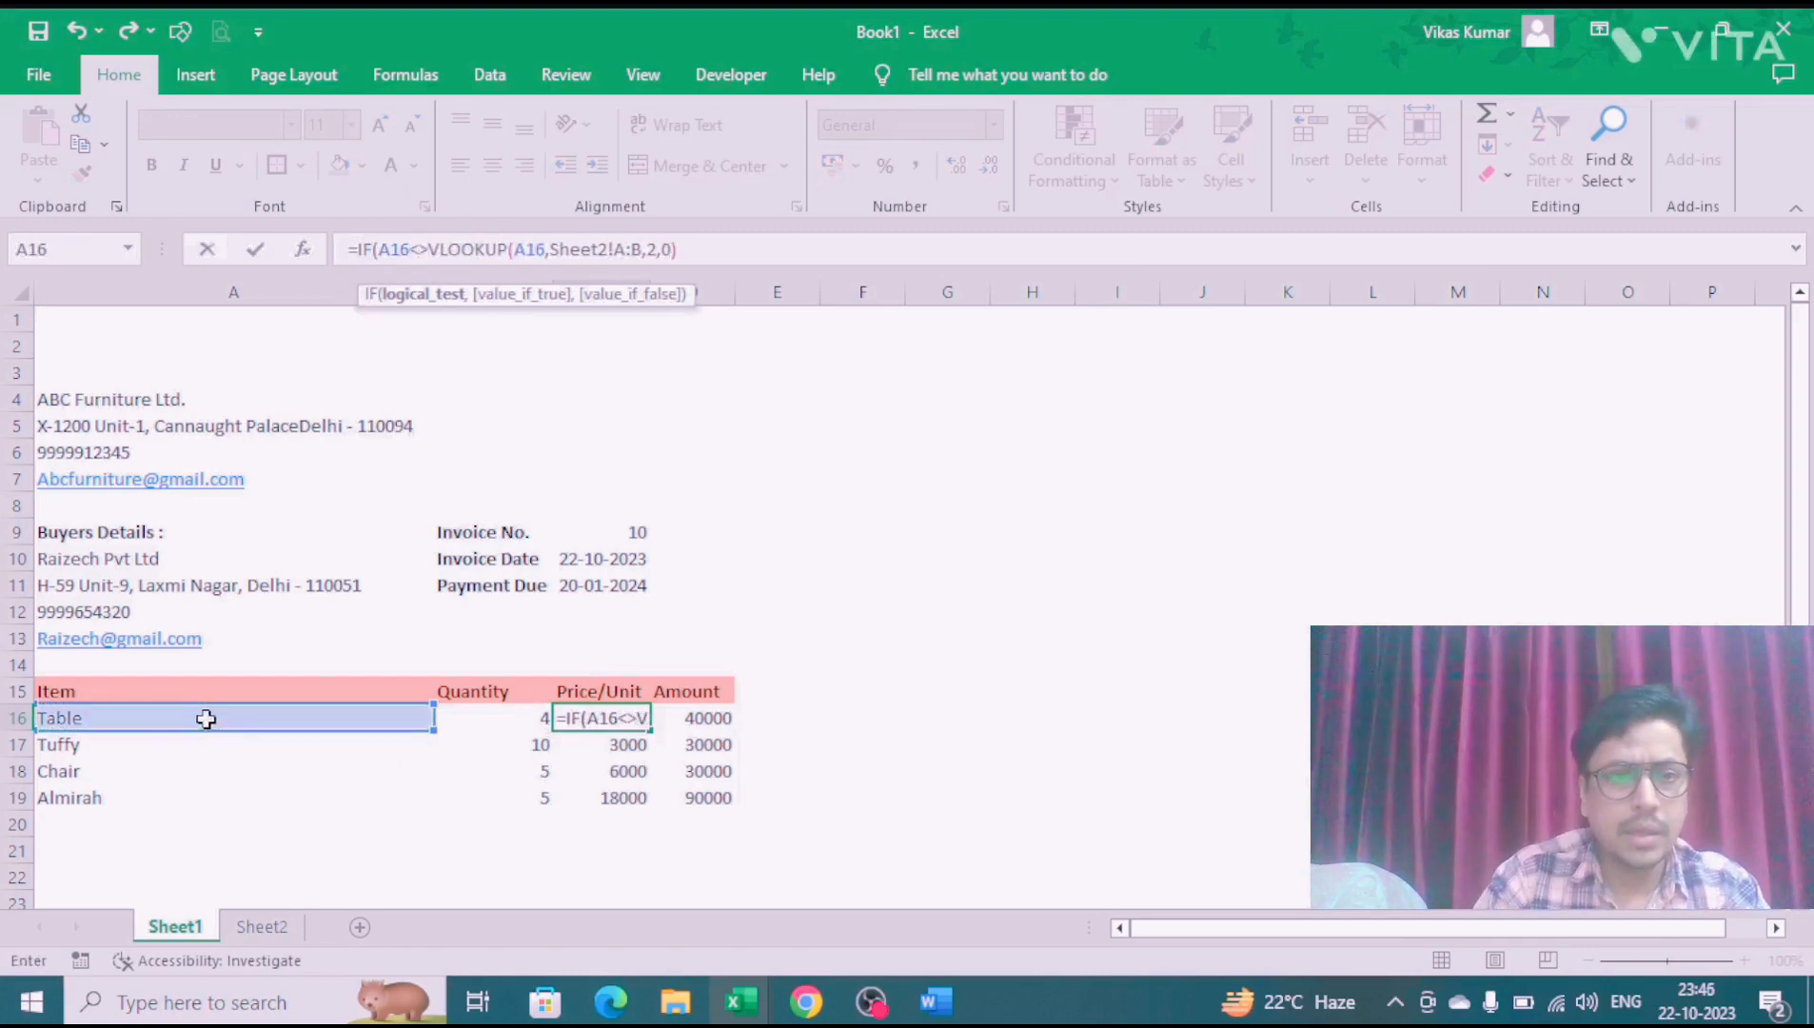
{"action": "type", "text": "\"\""}
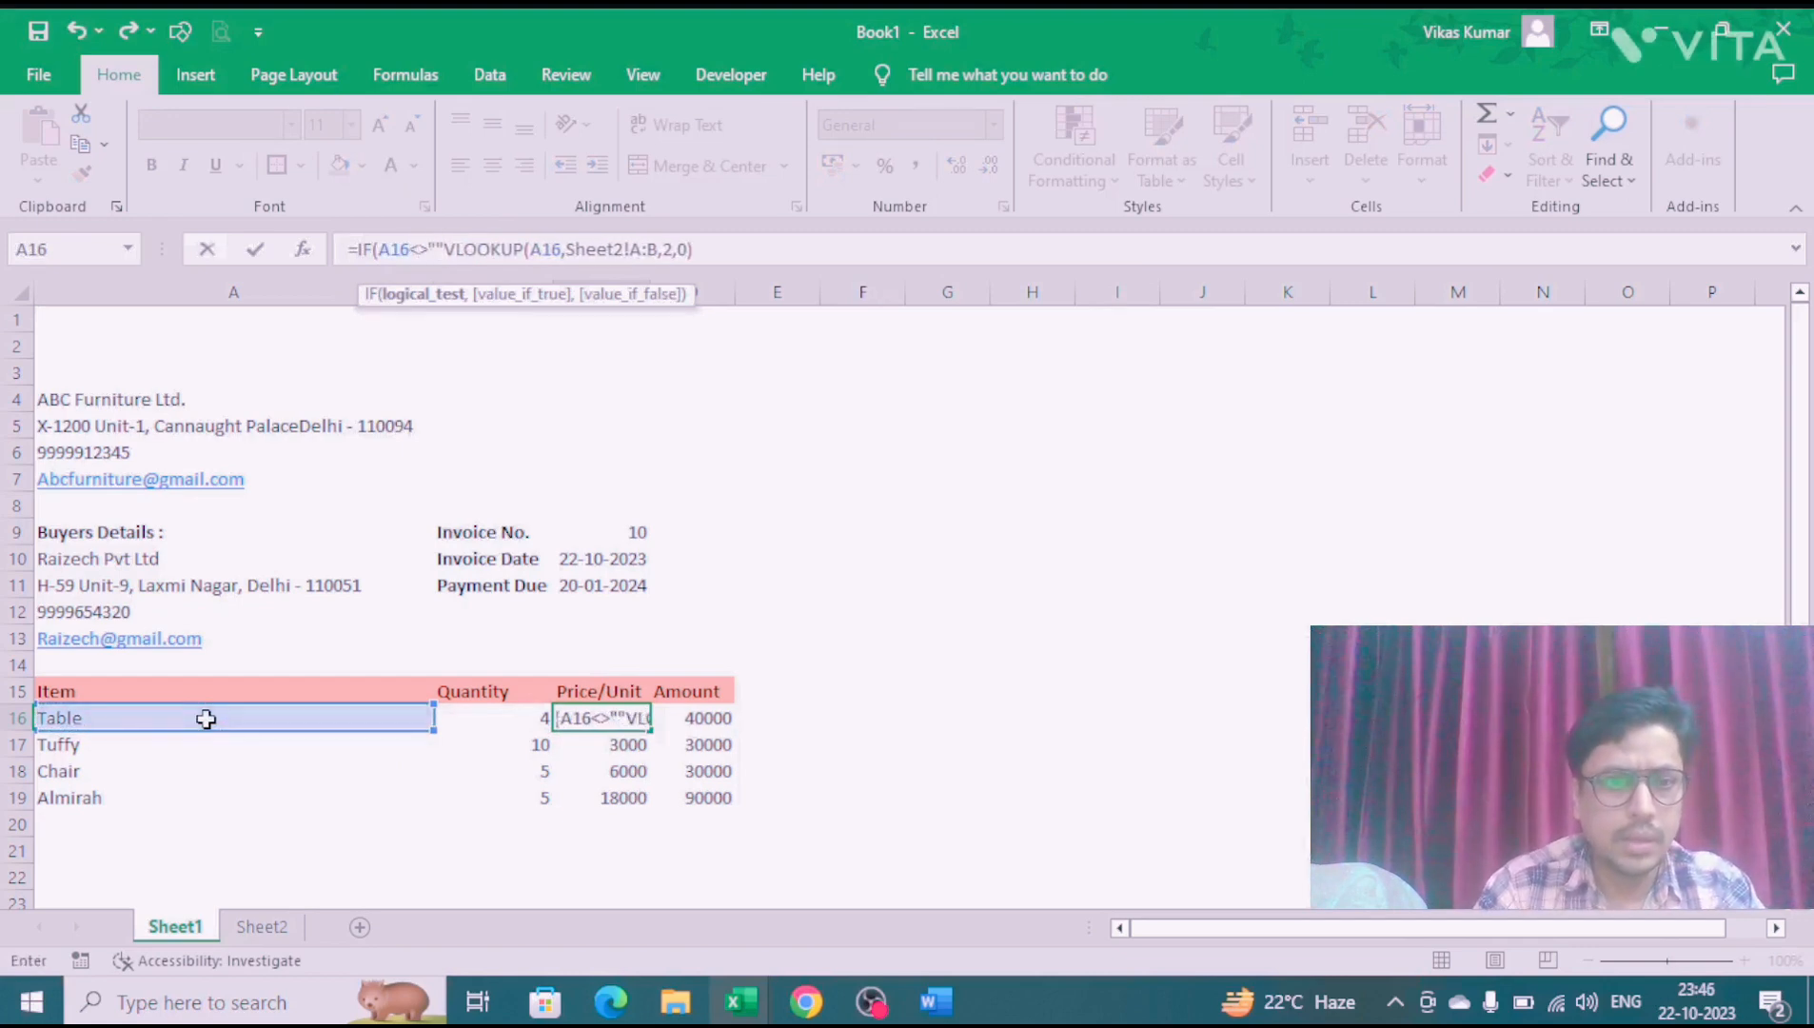
{"action": "type", "text": ","}
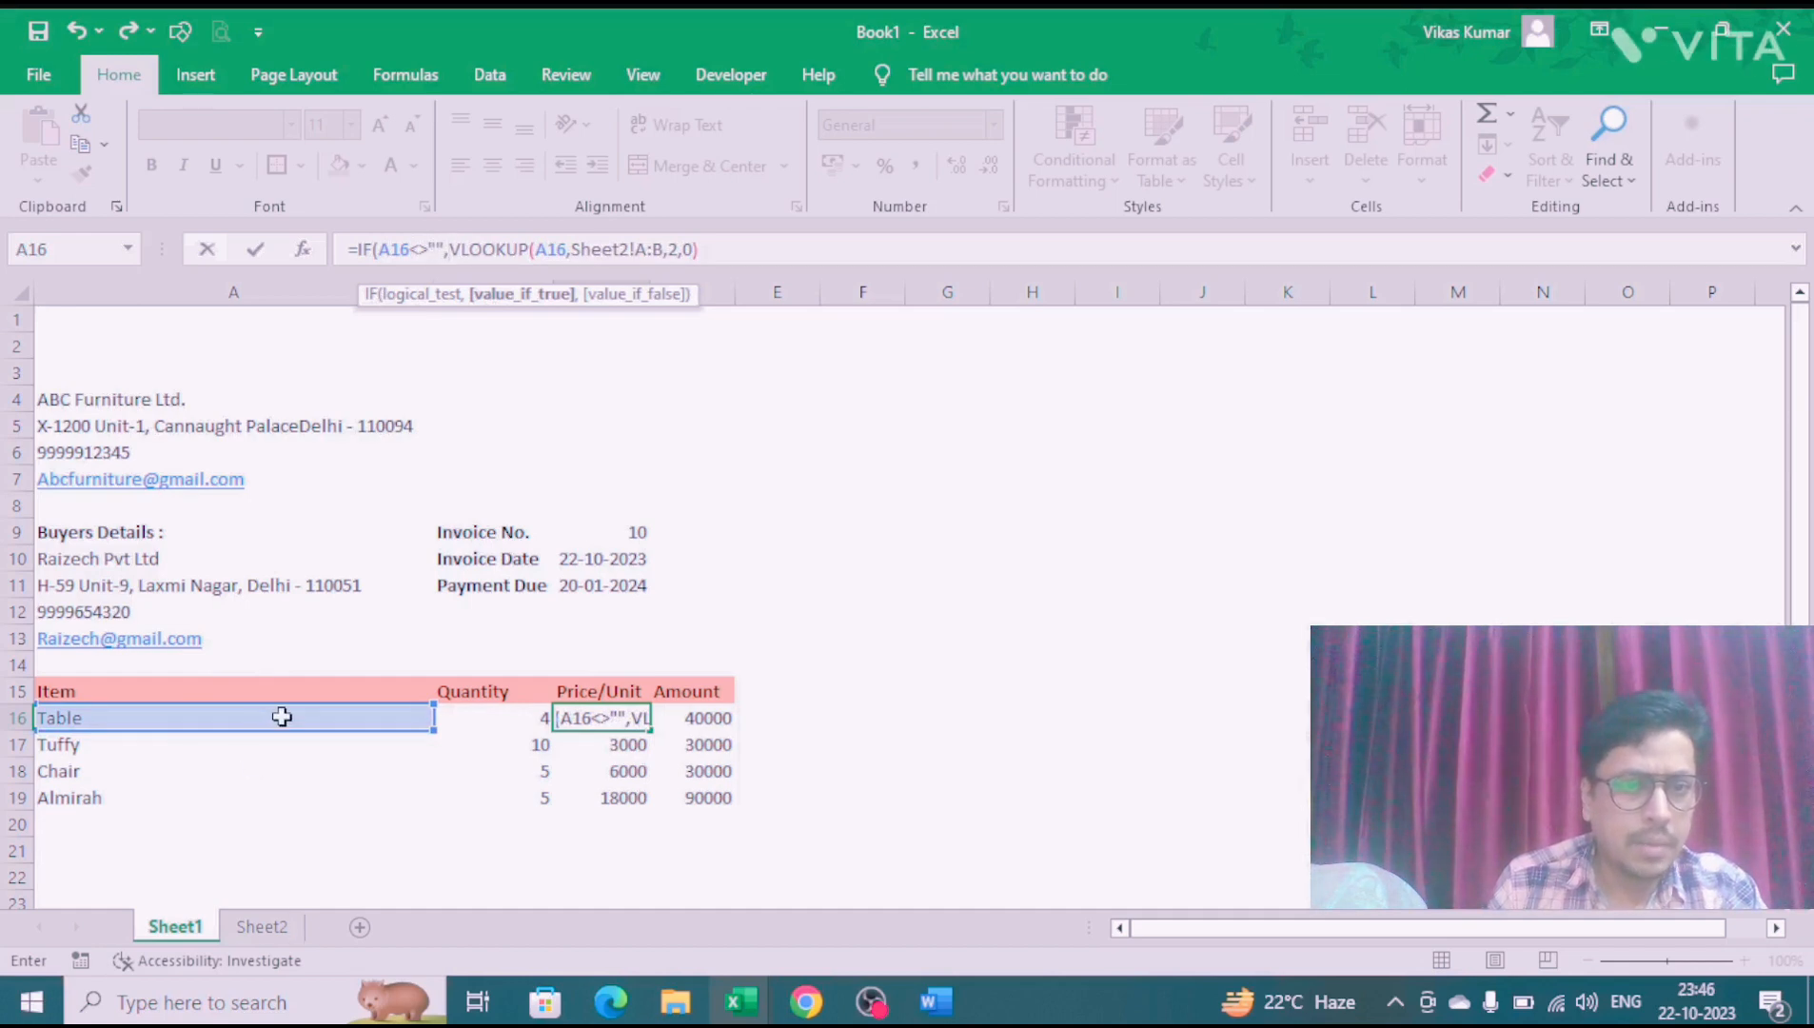
{"action": "left_click", "coordinate": [713, 249]}
{"action": "type", "text": ",\"\""}
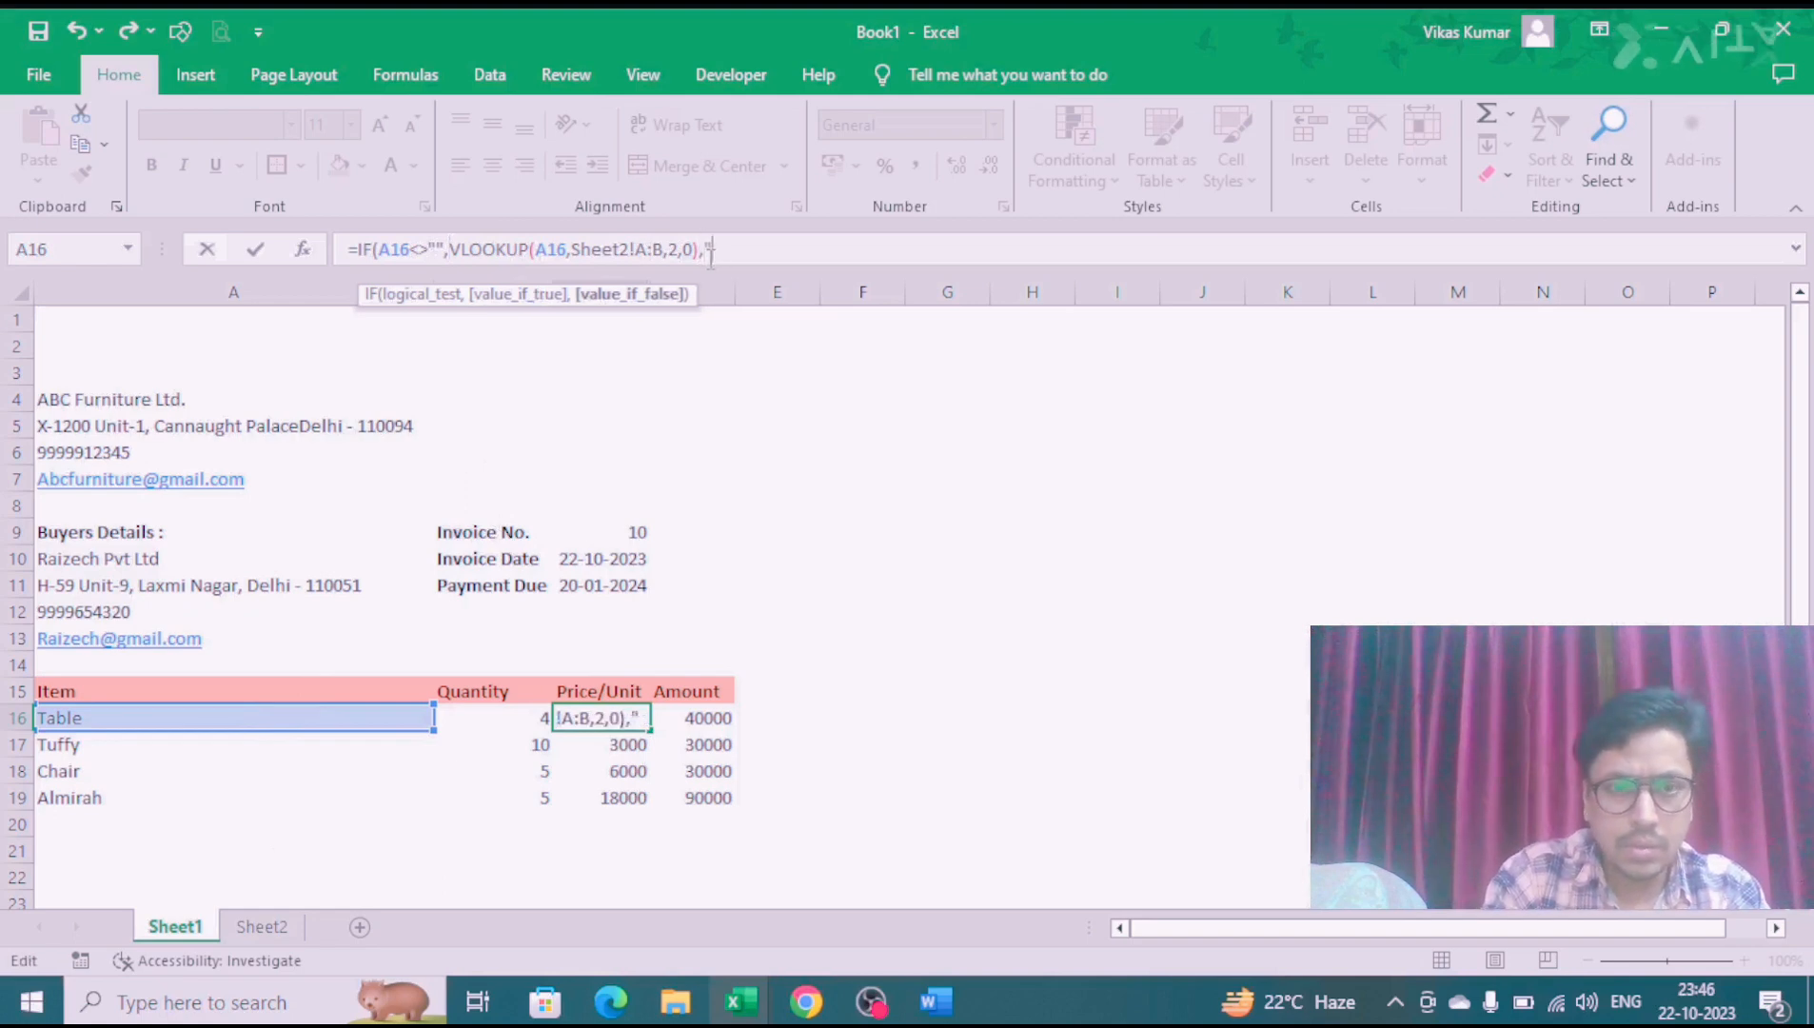
{"action": "key", "text": "Return"}
{"action": "key", "text": "Return"}
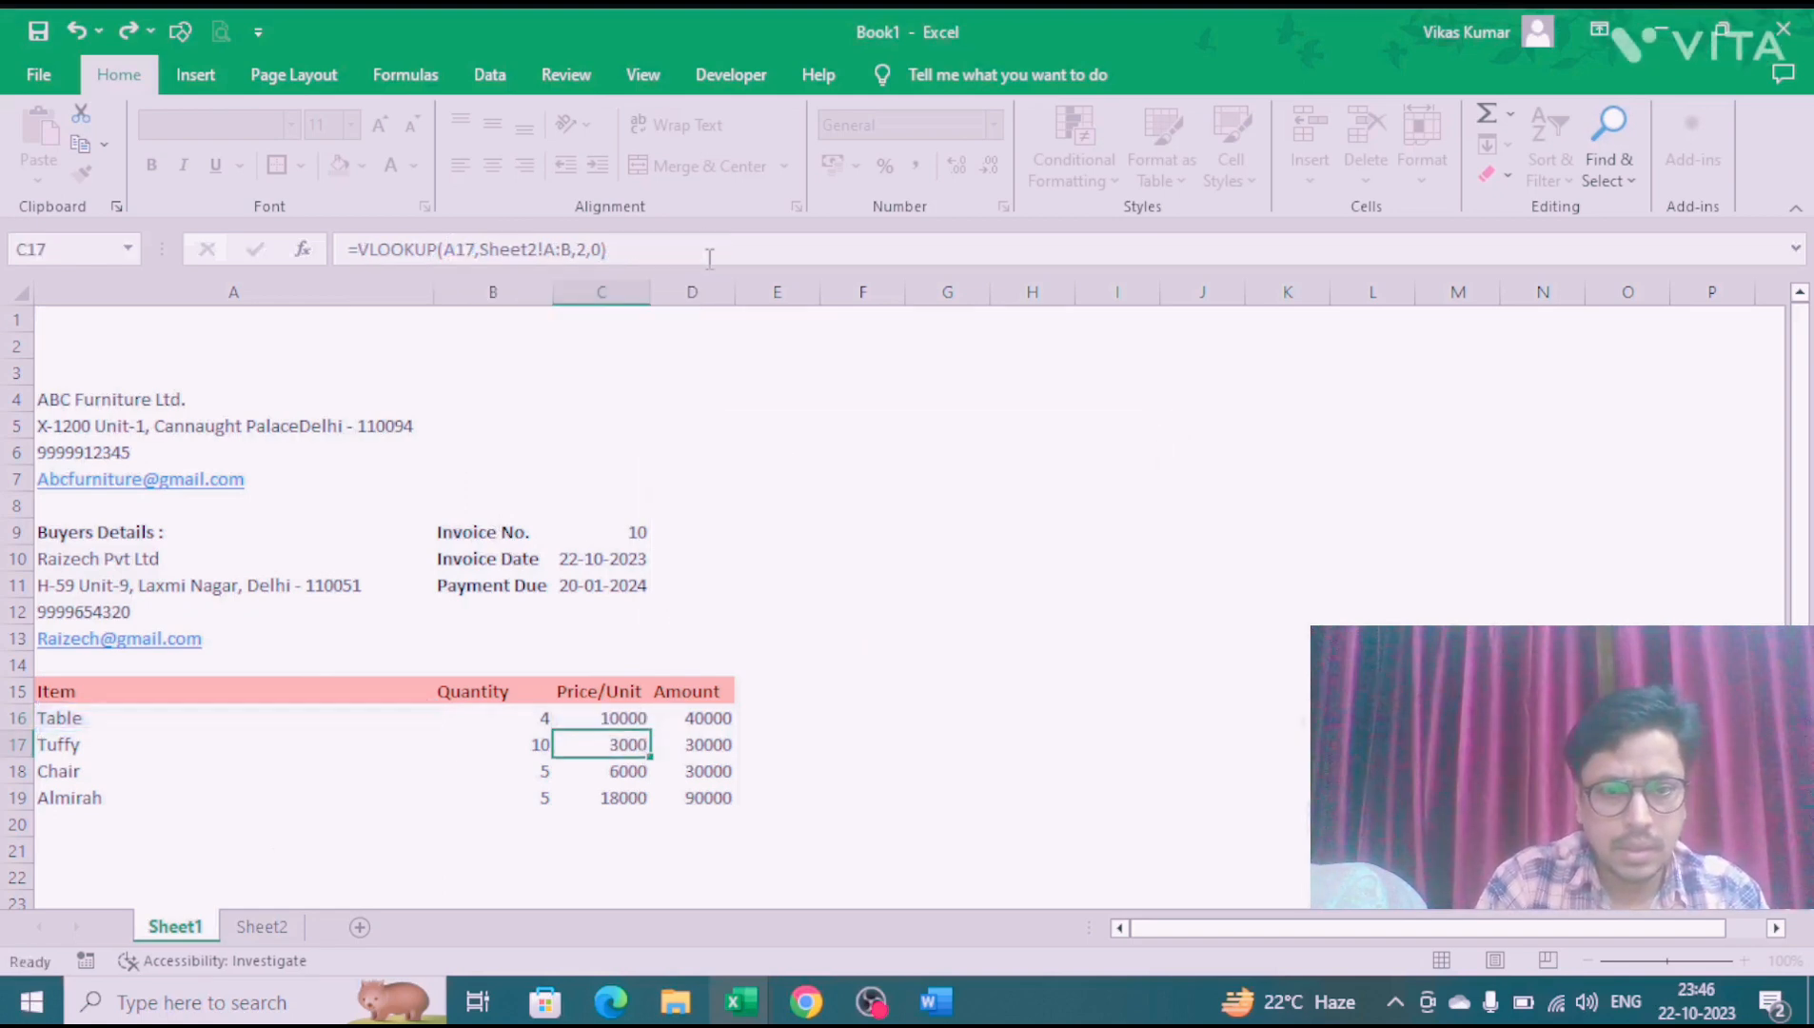
{"action": "key", "text": "Up"}
{"action": "key", "text": "ctrl+shift+Down"}
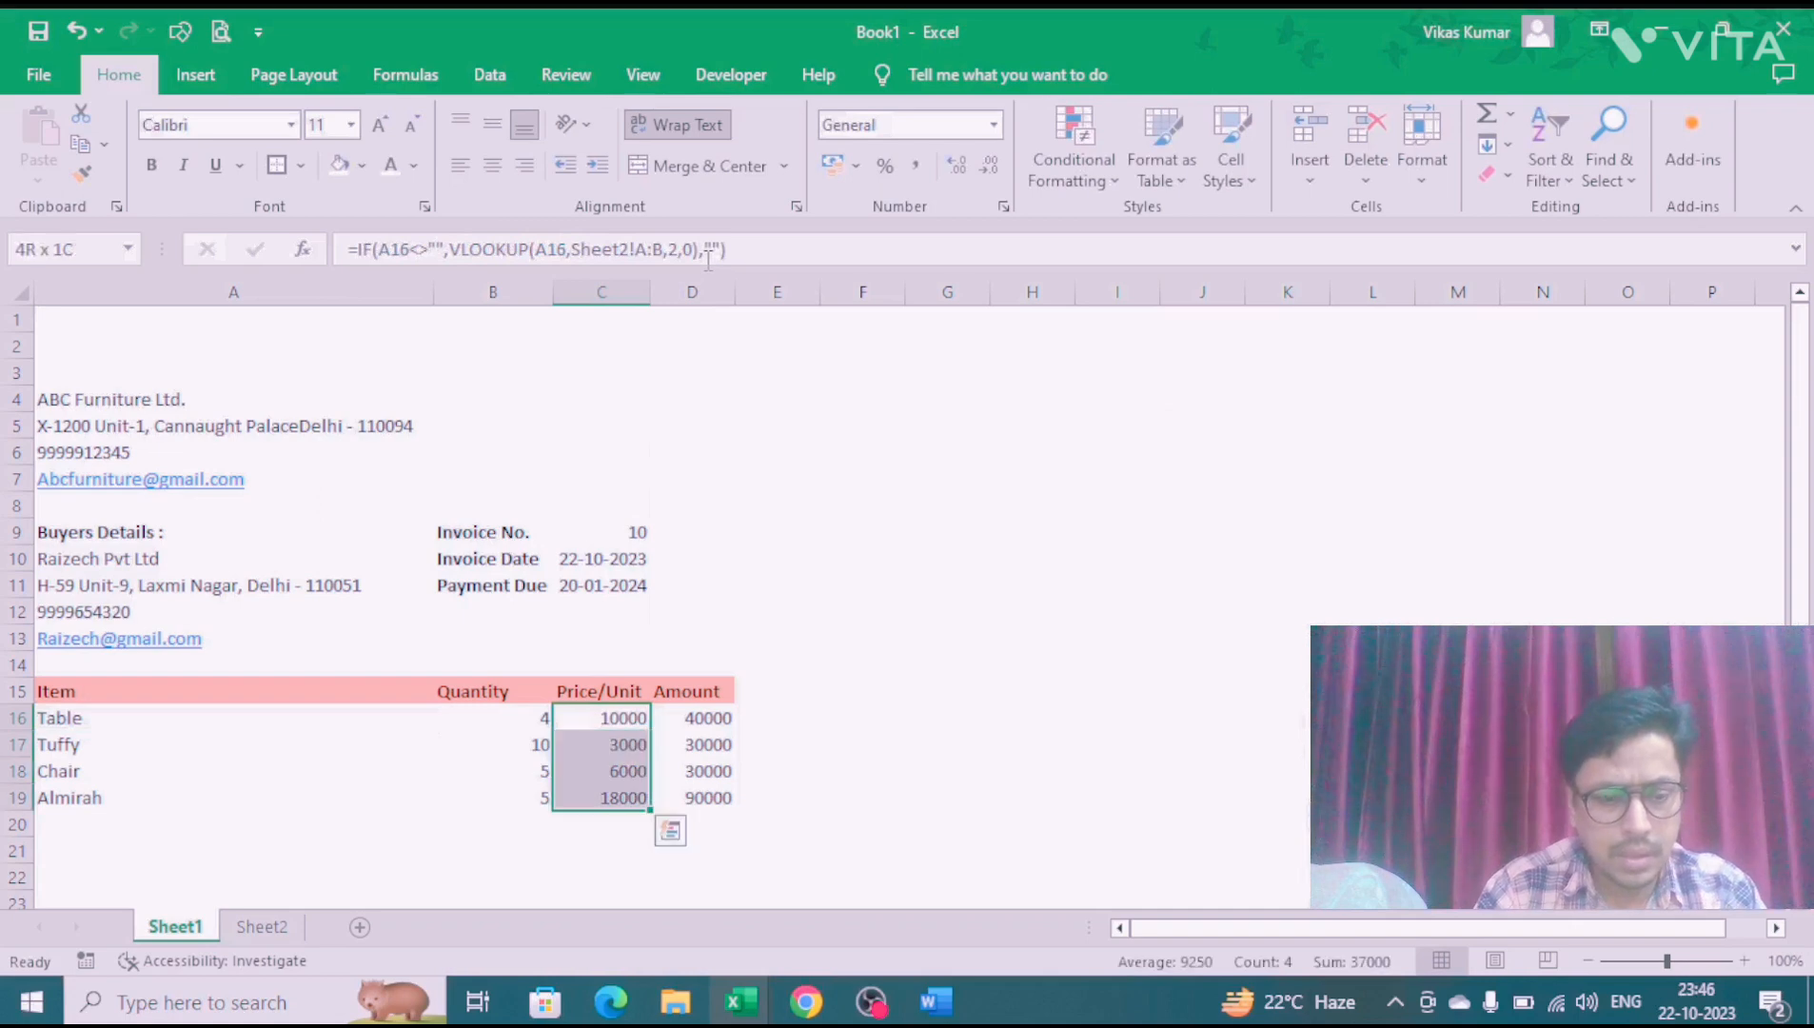
Step: Clear the item names from A16:A19 and check the Price/Unit cells C16 to C19
{"action": "key", "text": "Left"}
{"action": "key", "text": "Left"}
{"action": "key", "text": "ctrl+shift+Down"}
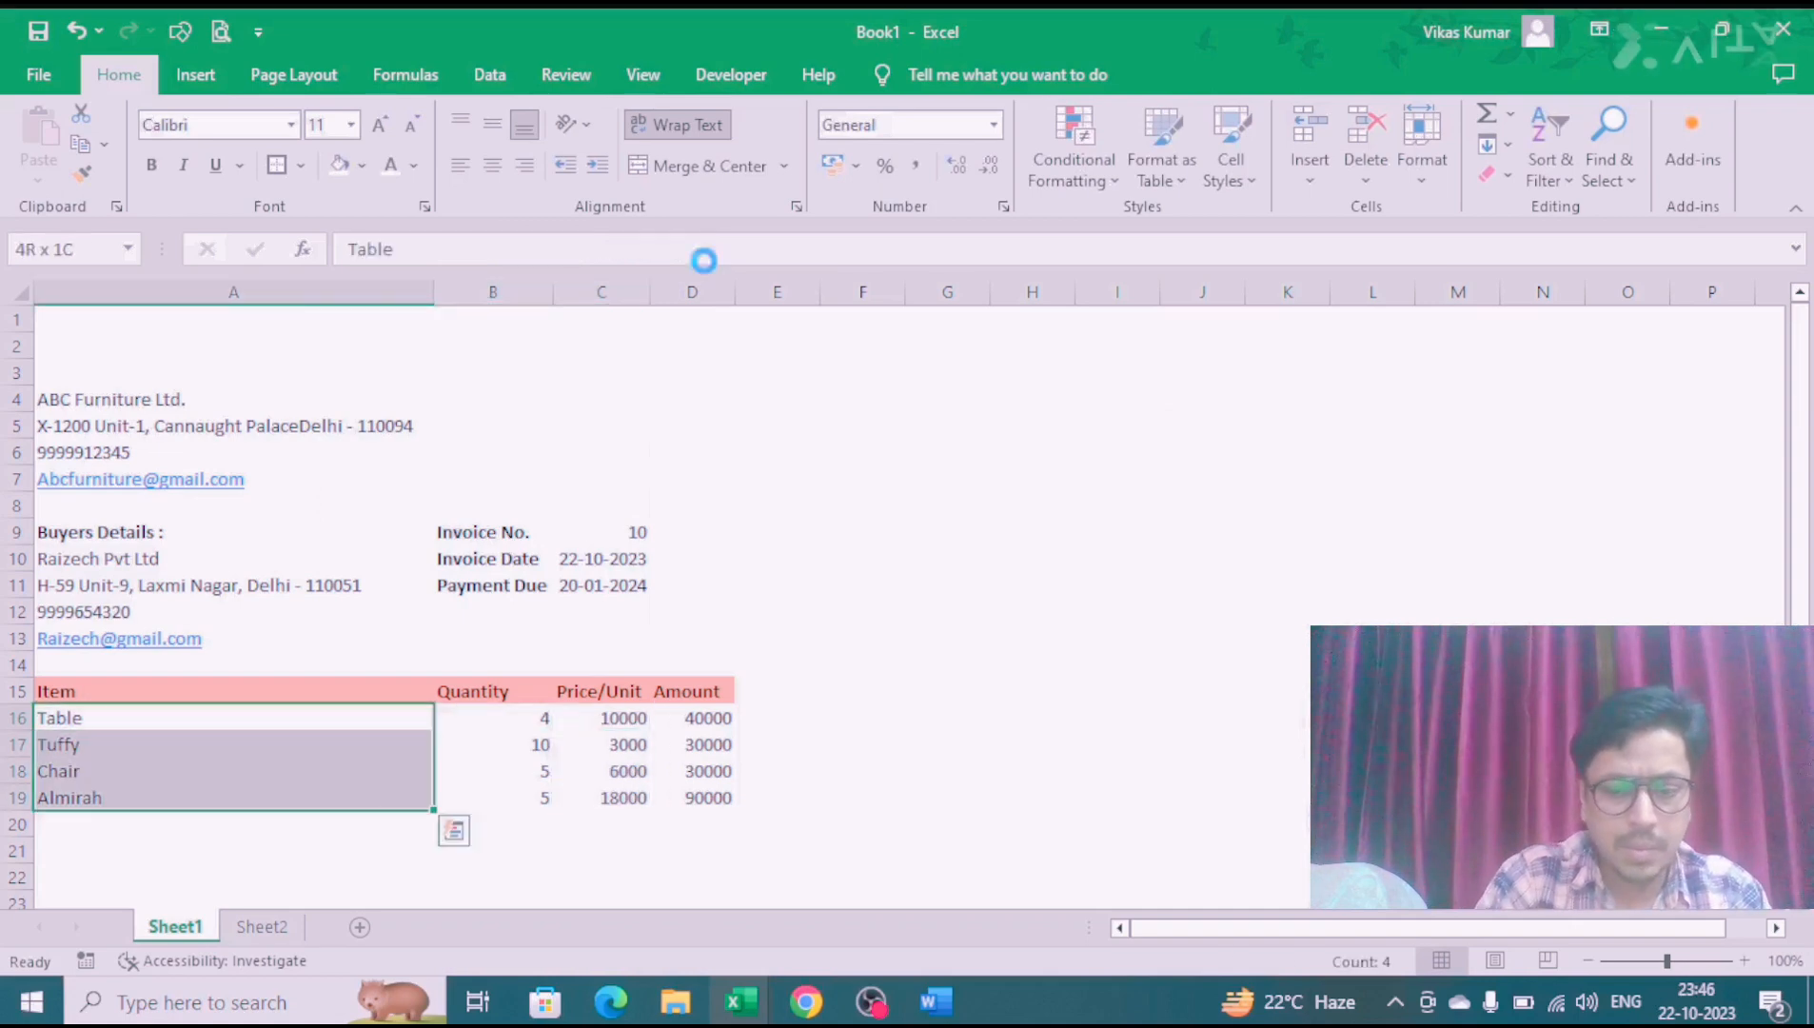
{"action": "key", "text": "Delete"}
{"action": "key", "text": "Right"}
{"action": "key", "text": "Right"}
{"action": "key", "text": "Down"}
{"action": "key", "text": "Down"}
{"action": "key", "text": "Down"}
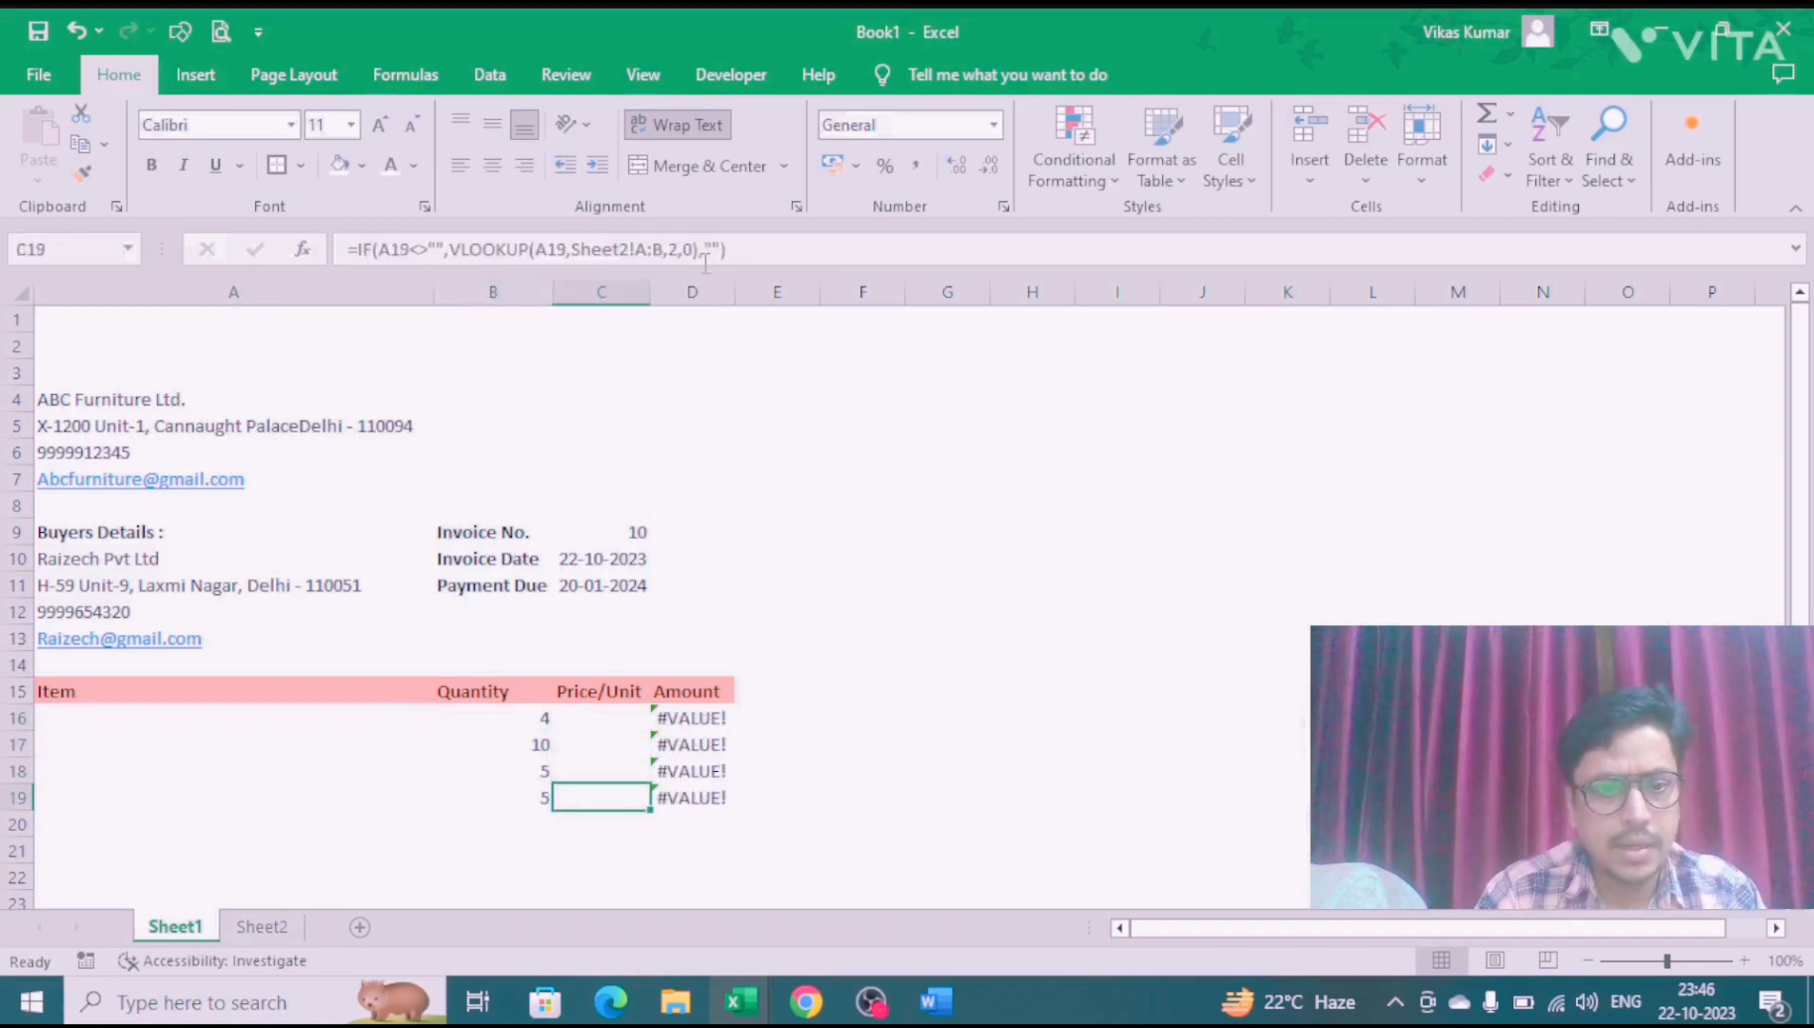
Step: Change the Amount formula in D16 to =IF(A16<>"",B16*C16,"")
{"action": "key", "text": "Up"}
{"action": "key", "text": "Up"}
{"action": "key", "text": "Up"}
{"action": "key", "text": "Right"}
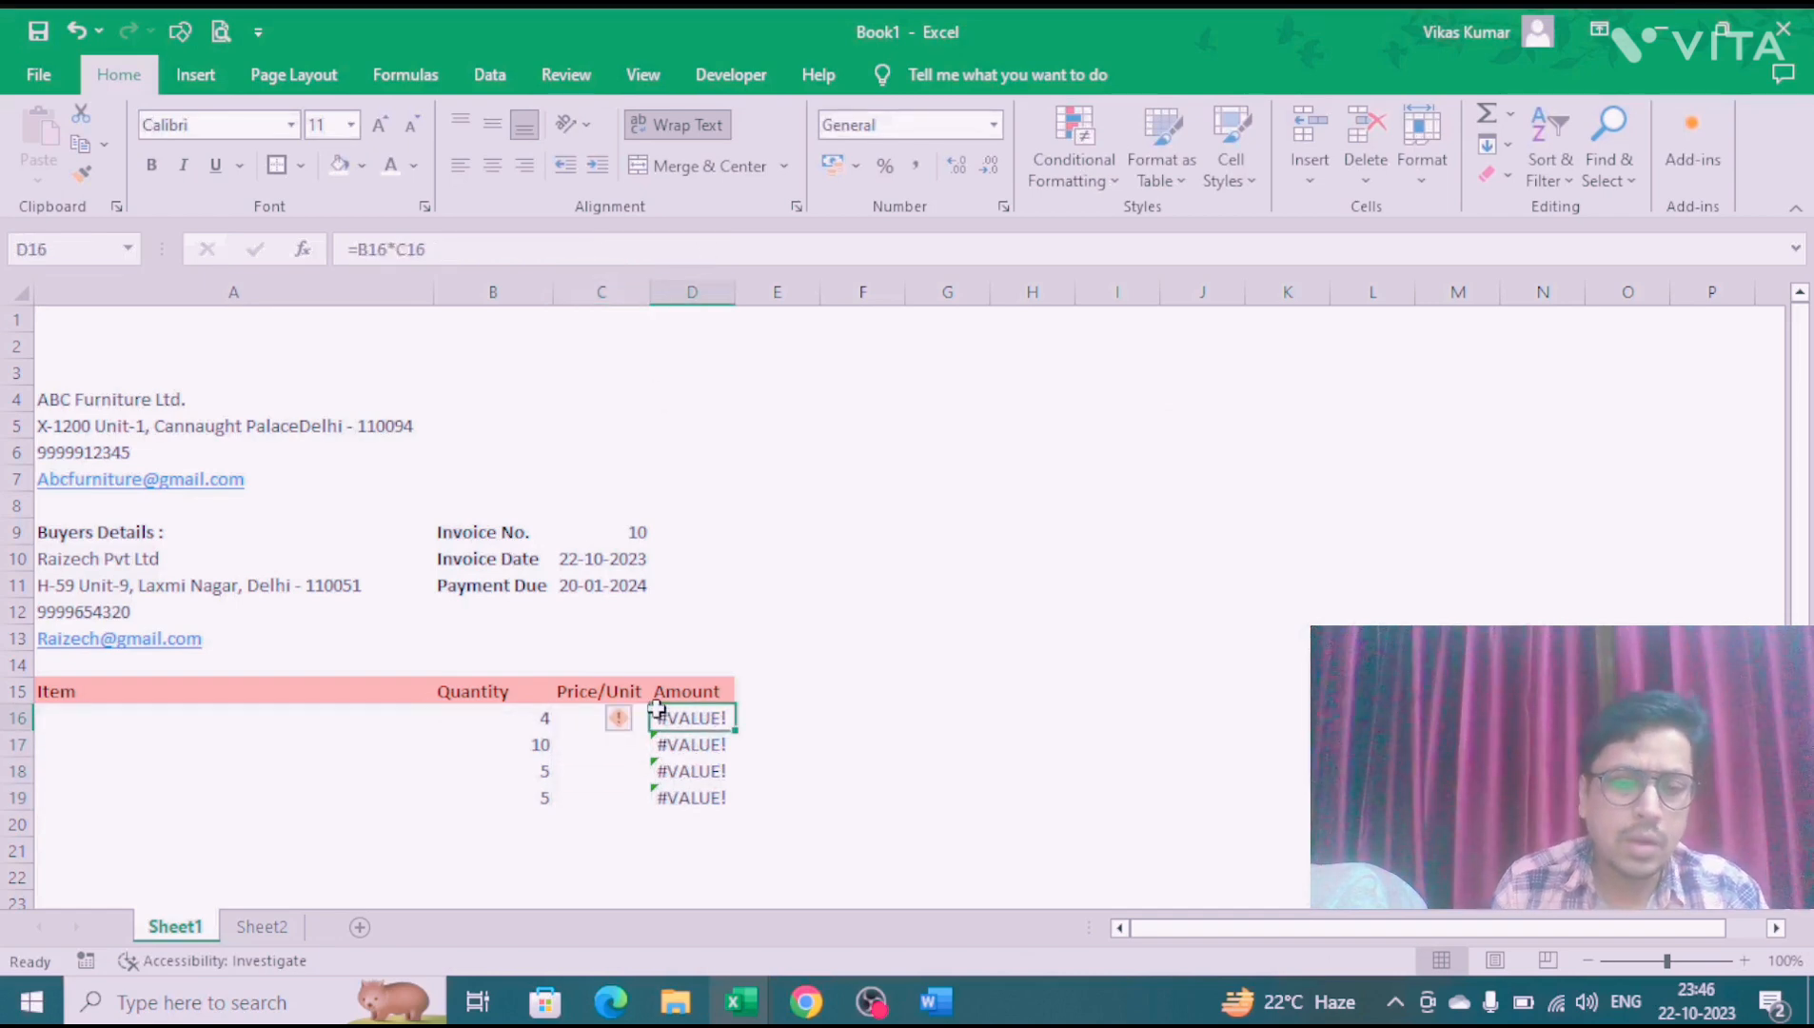
{"action": "left_click", "coordinate": [354, 250]}
{"action": "type", "text": "IF("}
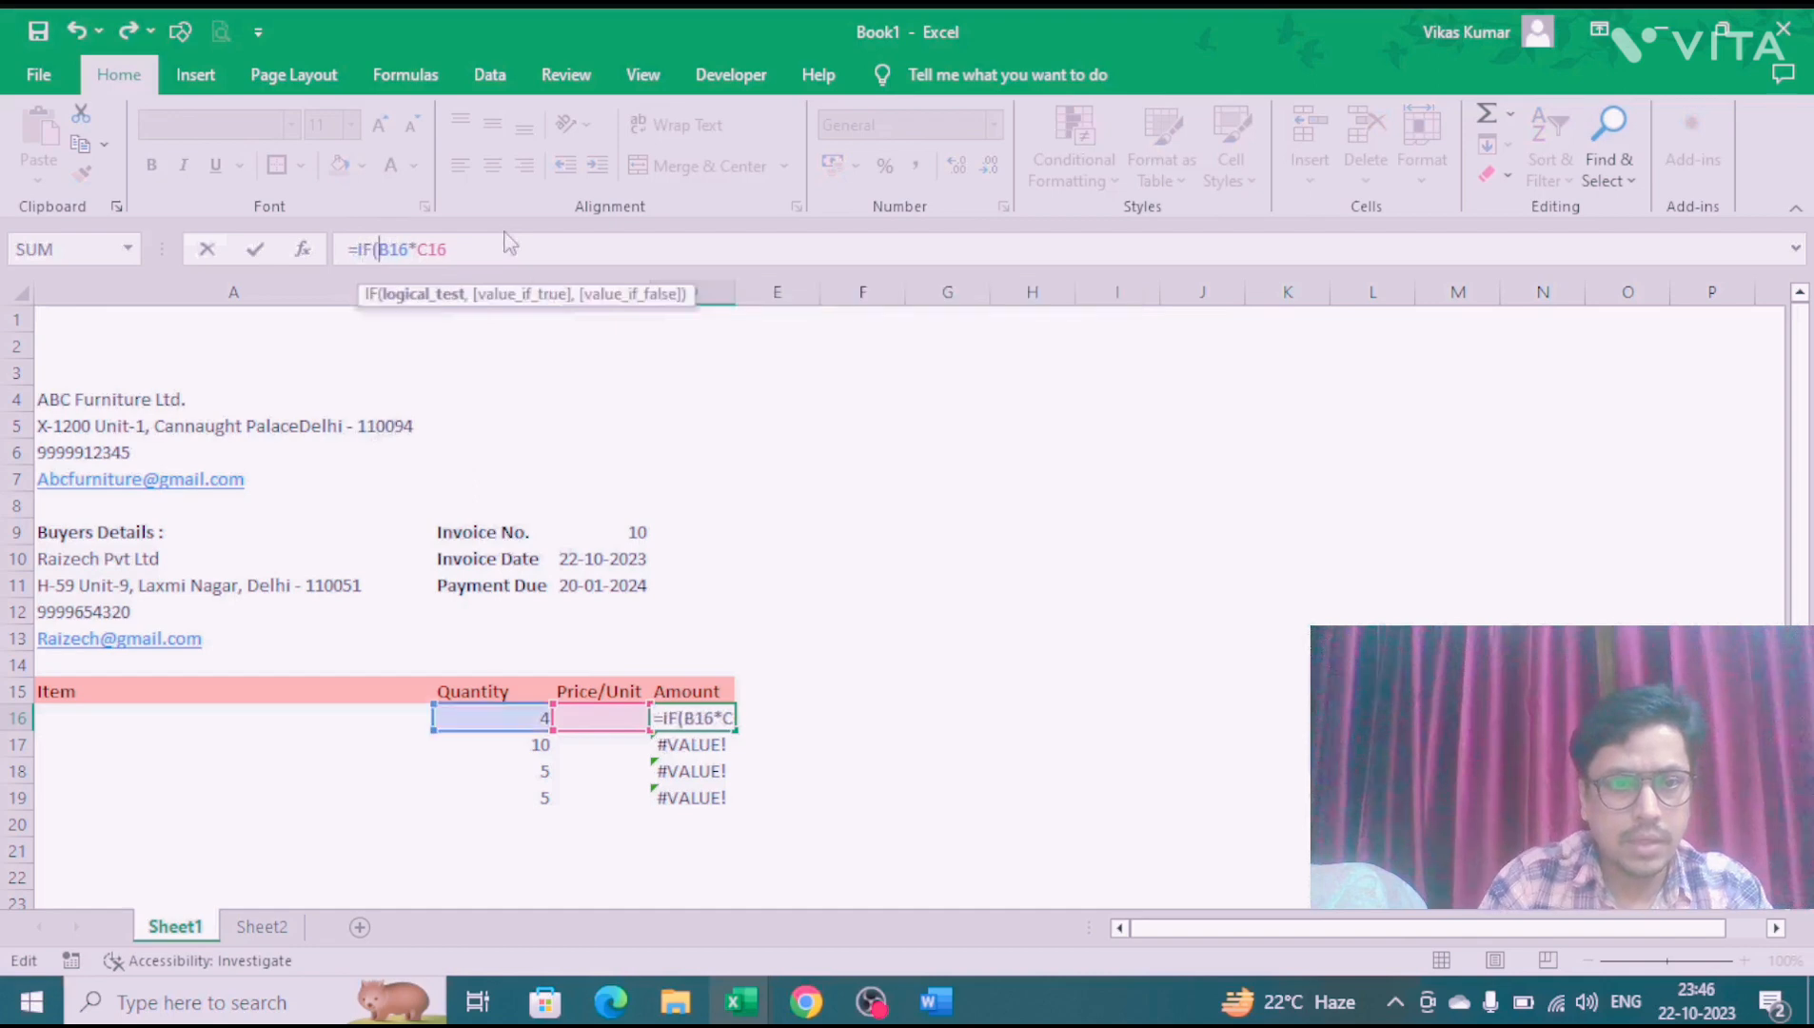
{"action": "left_click", "coordinate": [313, 724]}
{"action": "type", "text": "<>"}
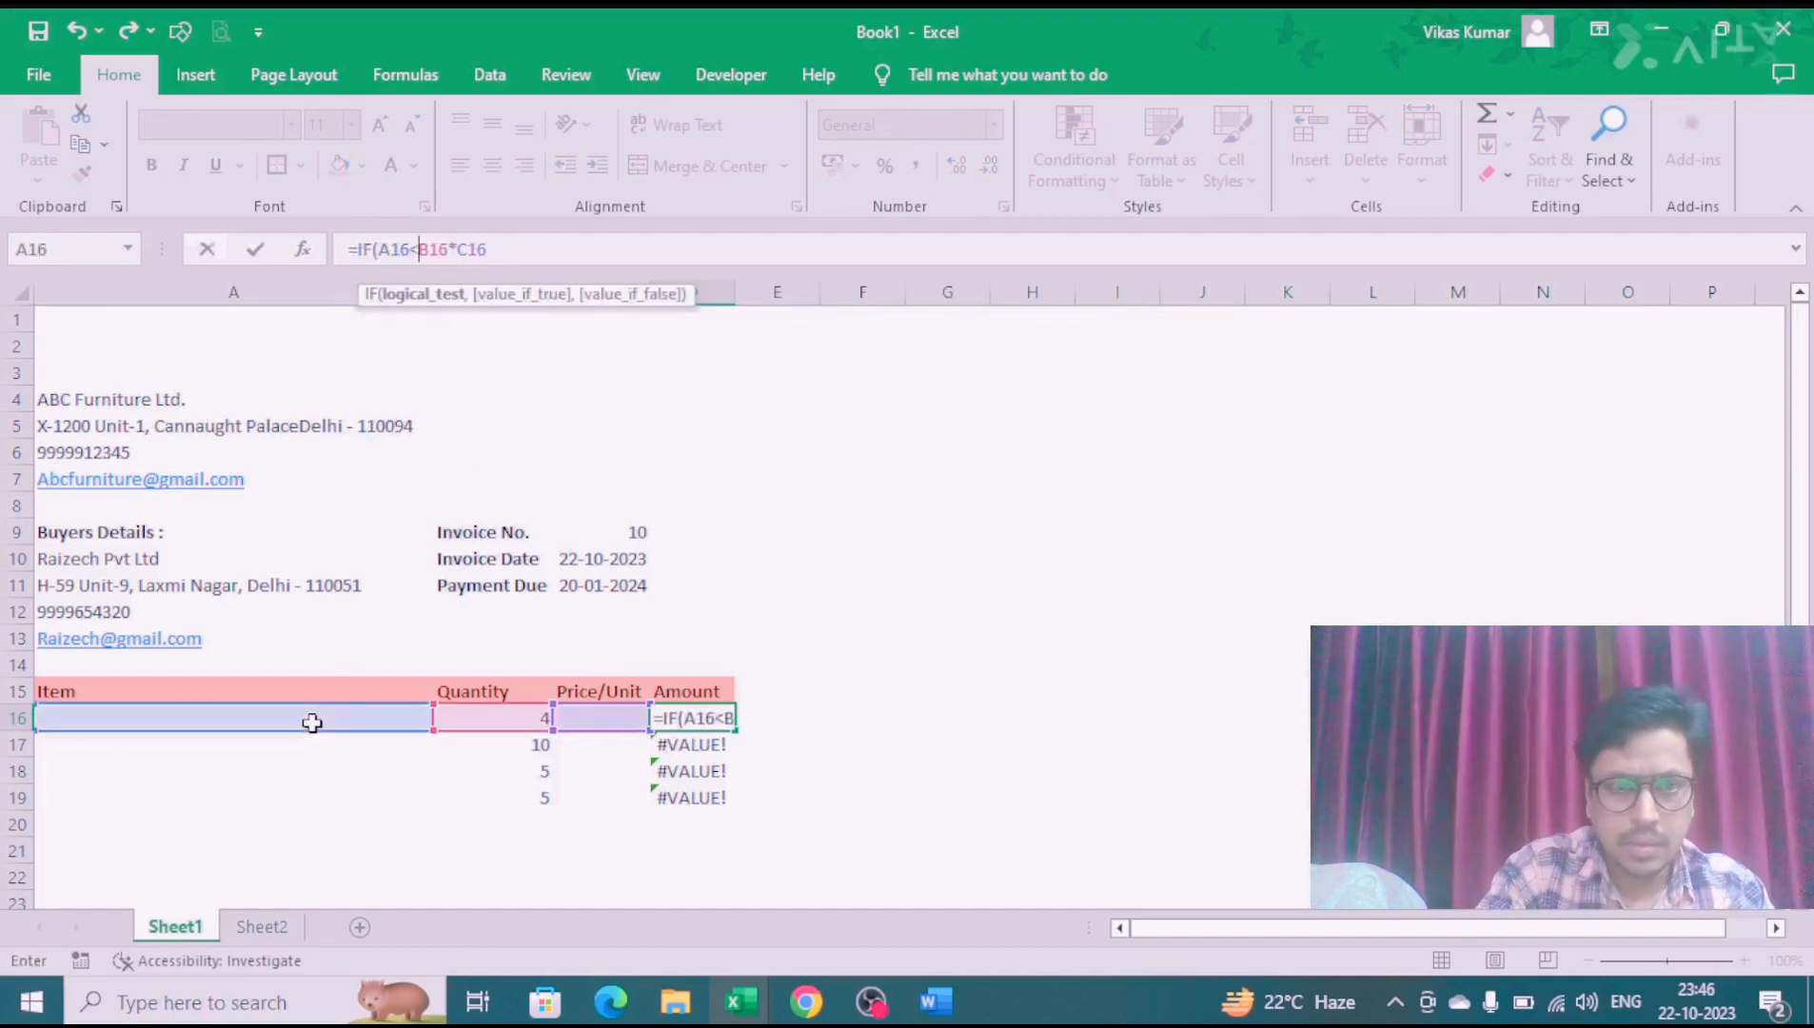
{"action": "type", "text": "\"\""}
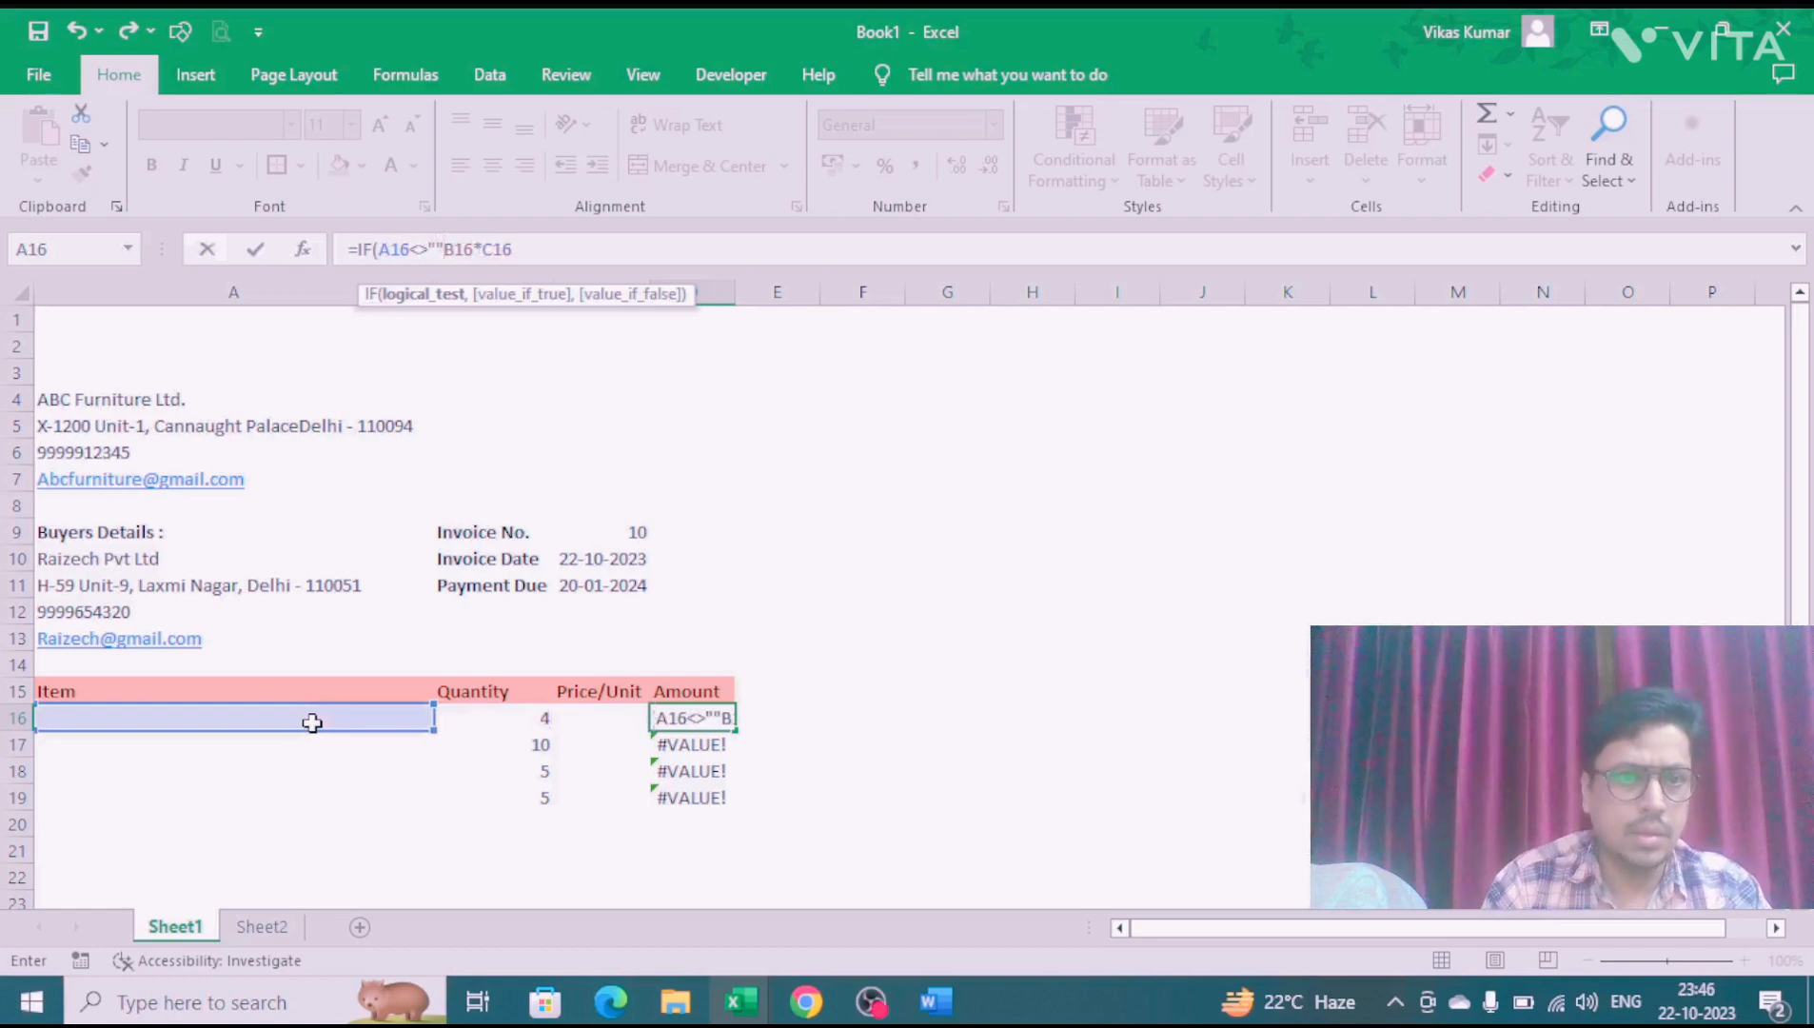
{"action": "type", "text": ",B16*C16"}
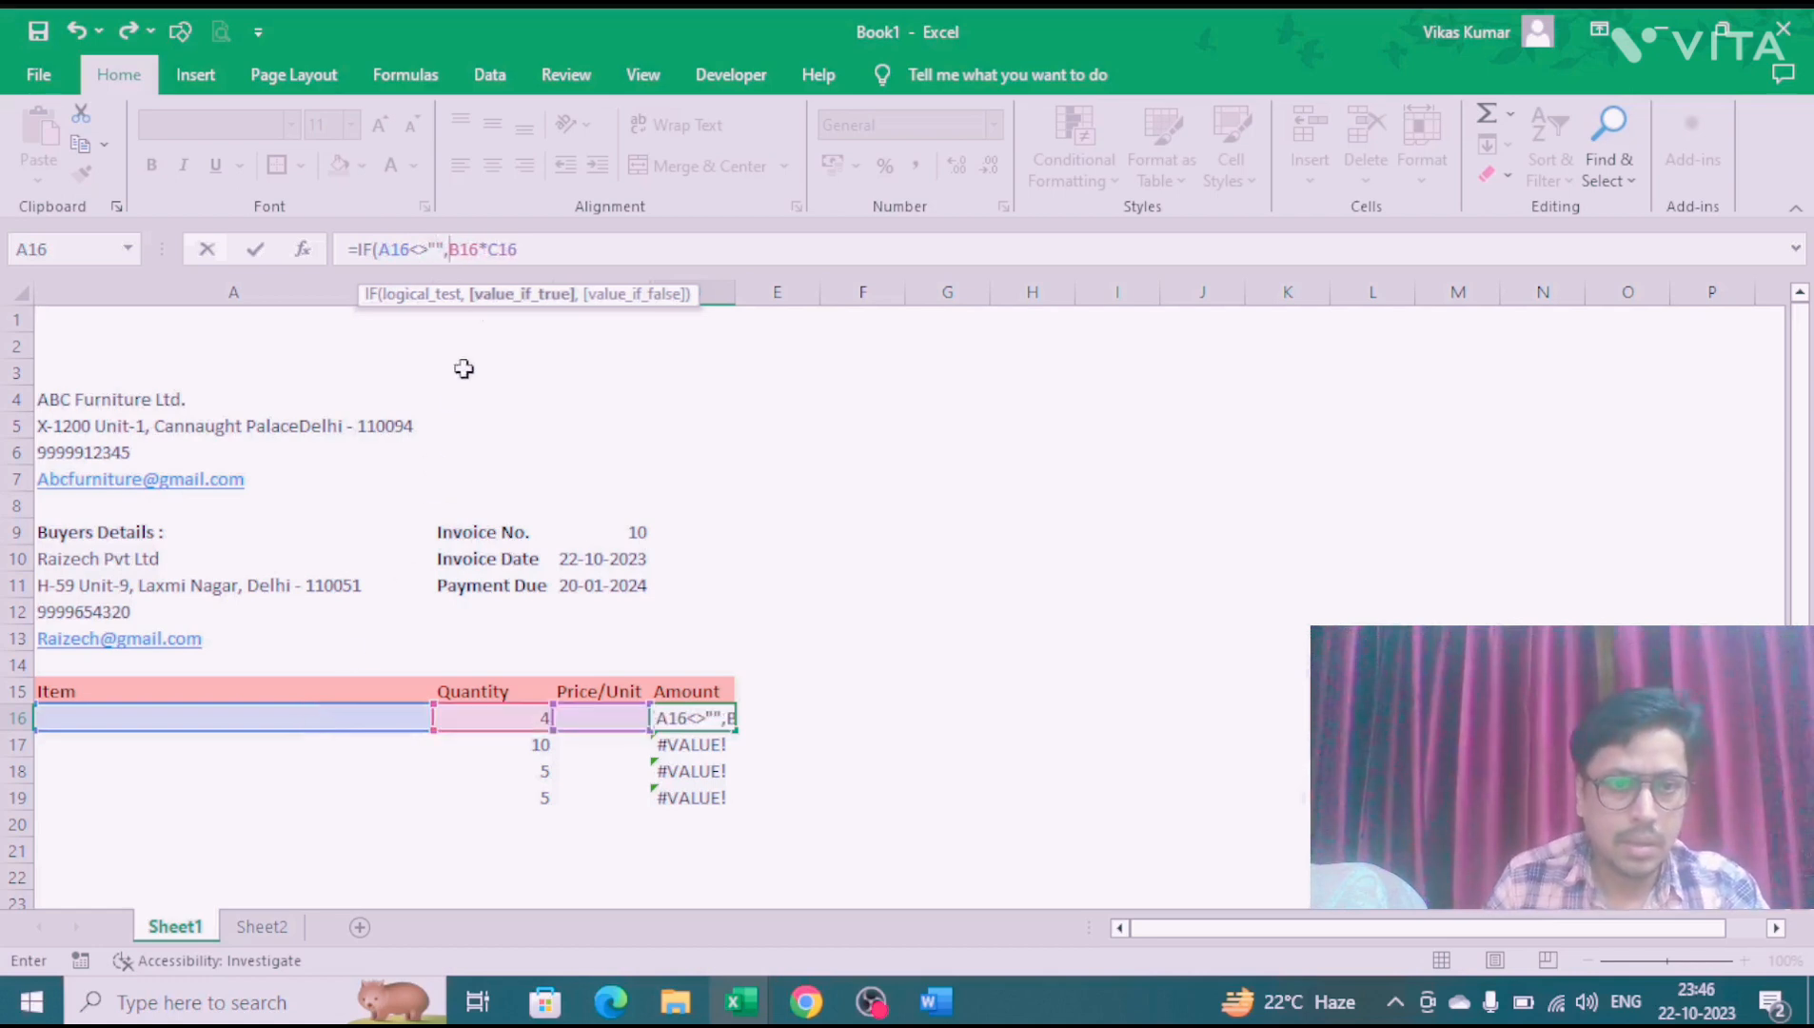
{"action": "type", "text": ",\"\""}
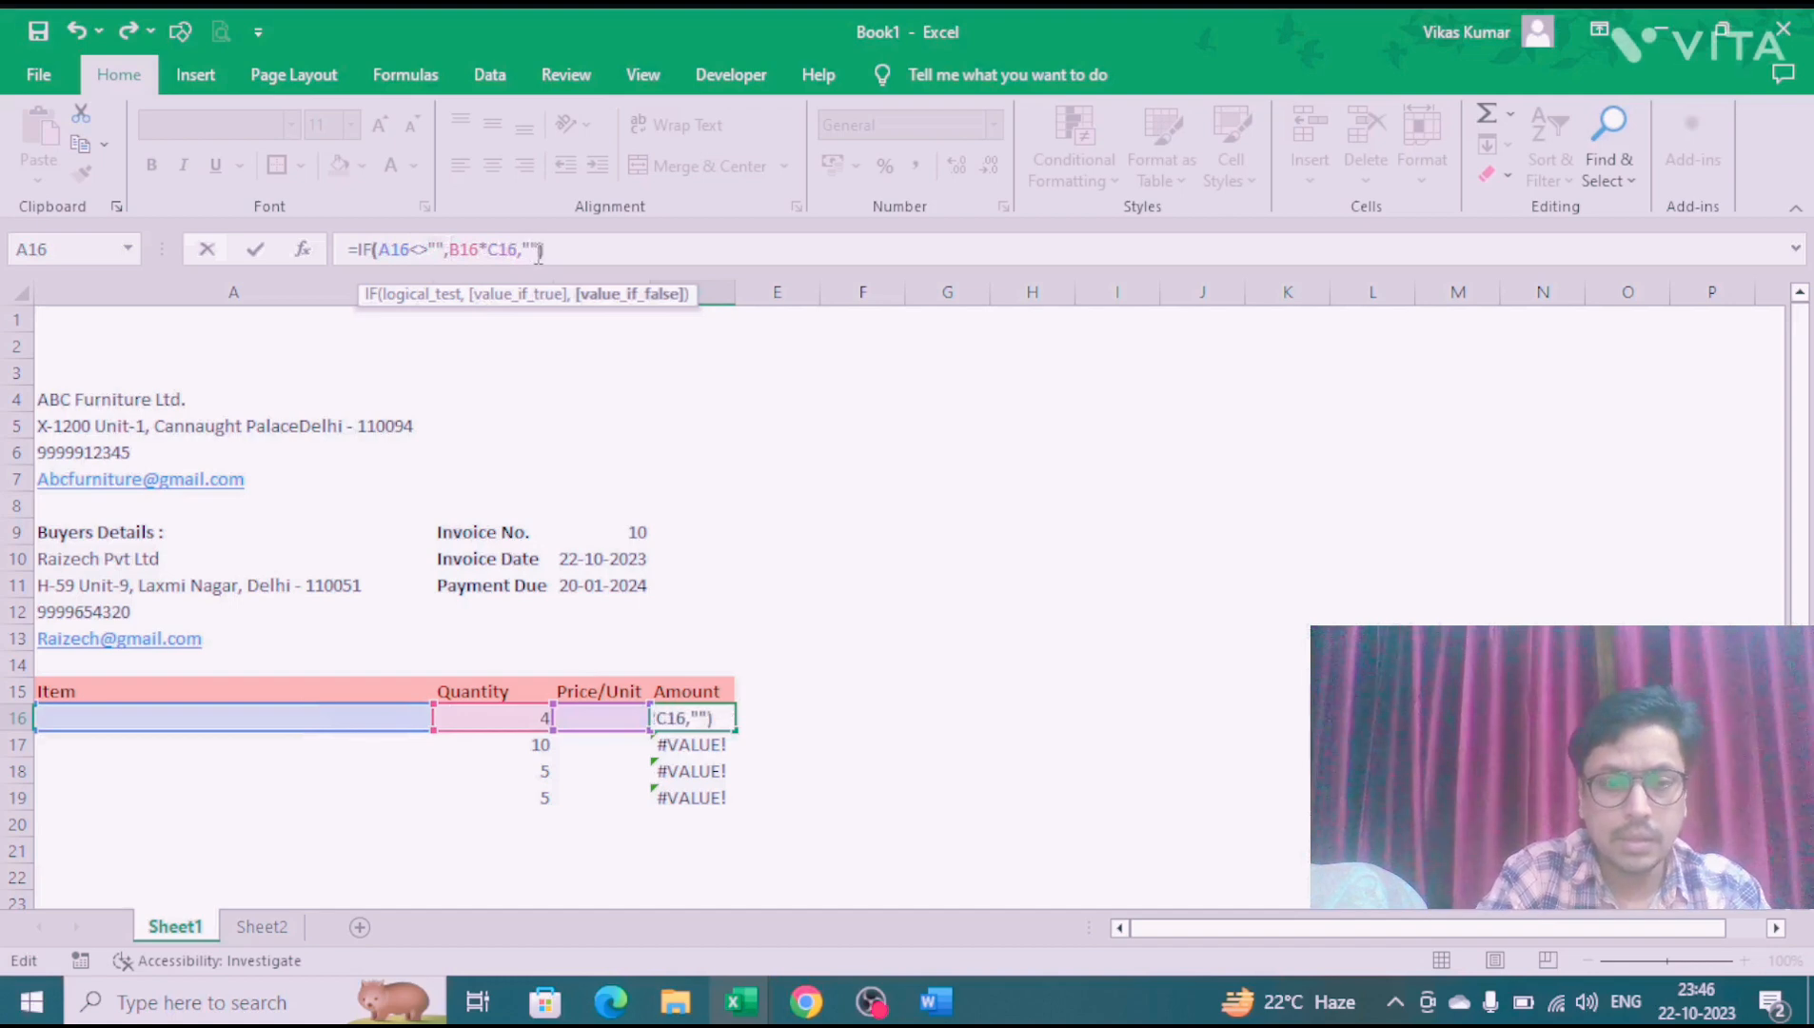
{"action": "key", "text": "Return"}
Step: Fill the D16 amount formula down to D19
{"action": "key", "text": "Up"}
{"action": "key", "text": "ctrl+shift+Down"}
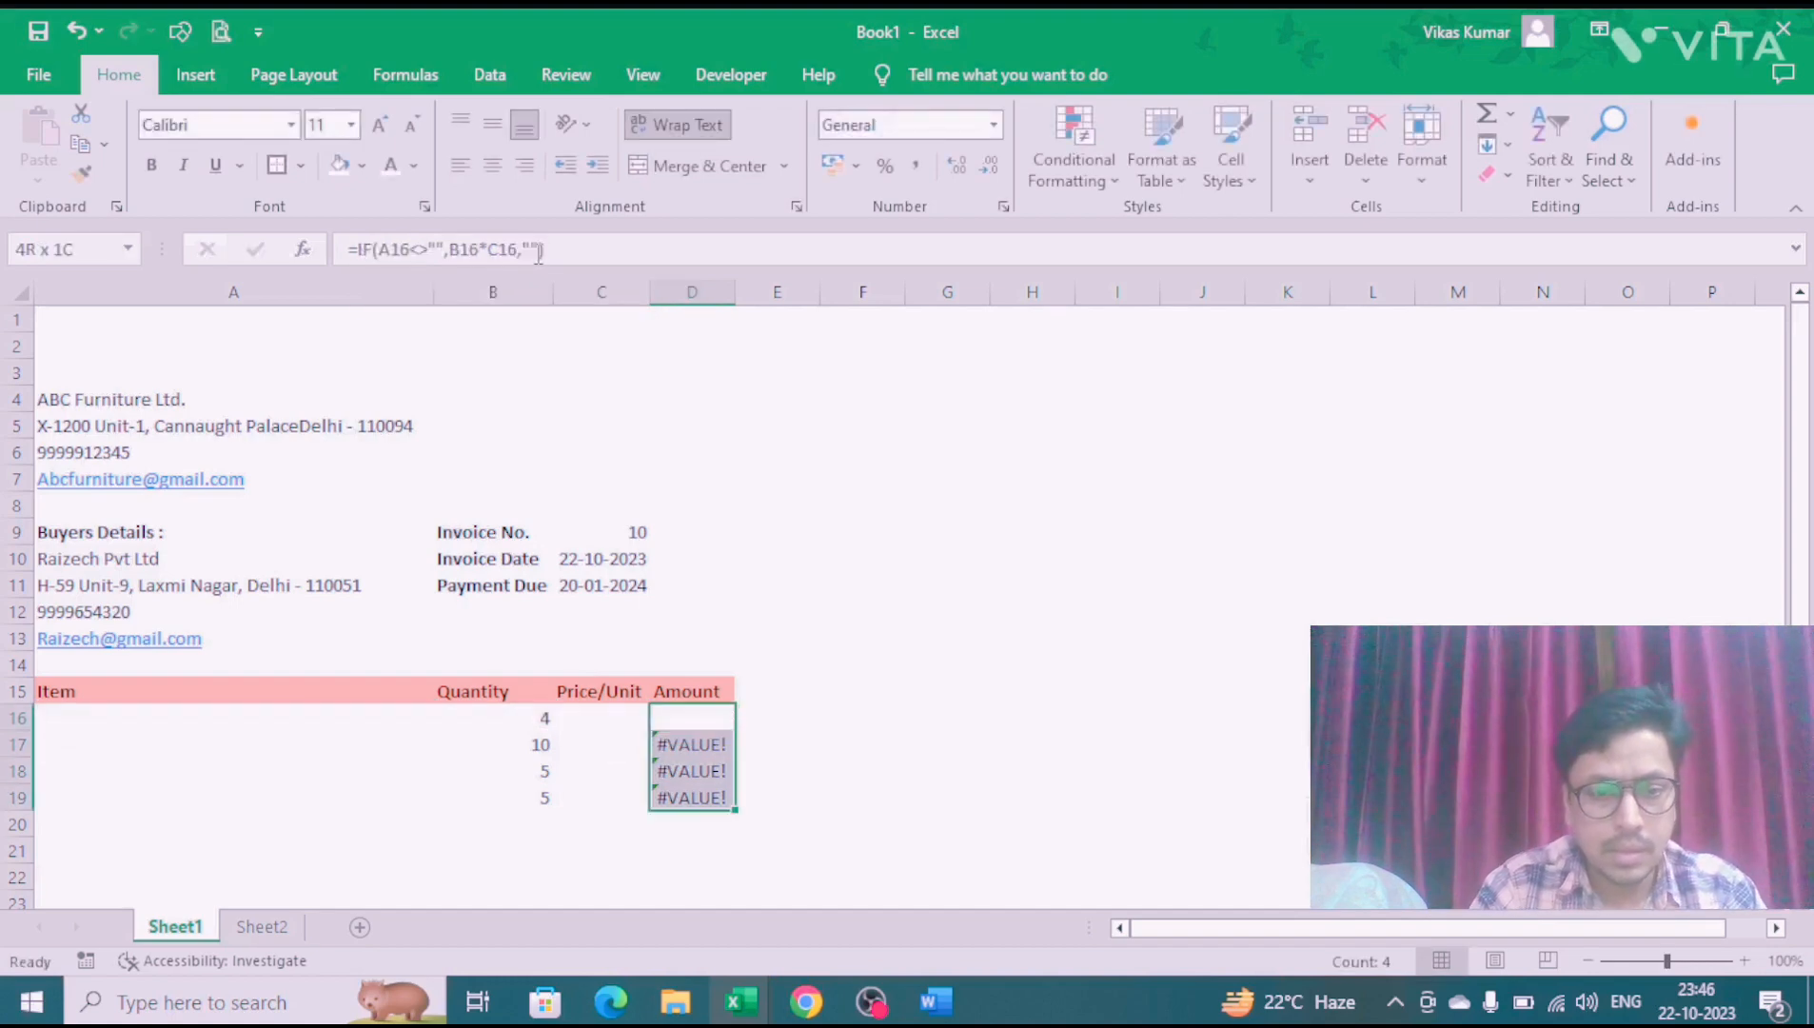
{"action": "key", "text": "ctrl+d"}
Step: Clear the quantities from B16:B19
{"action": "key", "text": "Left"}
{"action": "key", "text": "Left"}
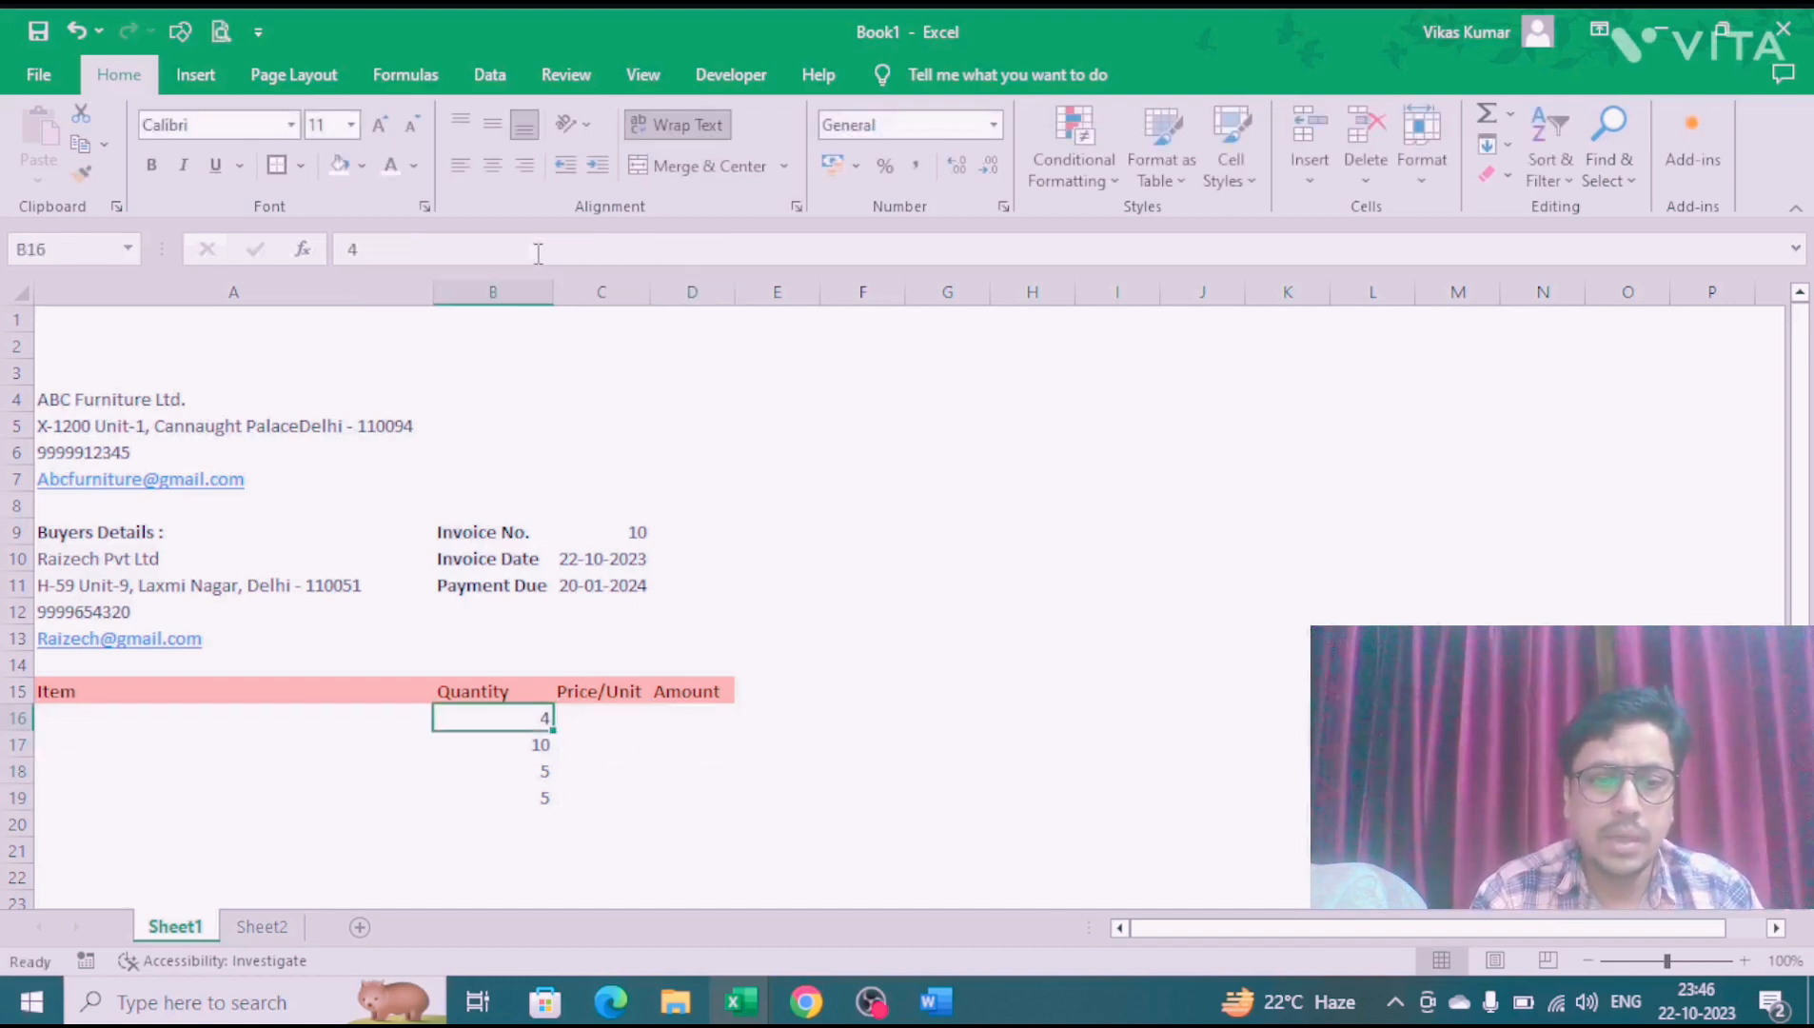
{"action": "key", "text": "ctrl+shift+Down"}
{"action": "key", "text": "Delete"}
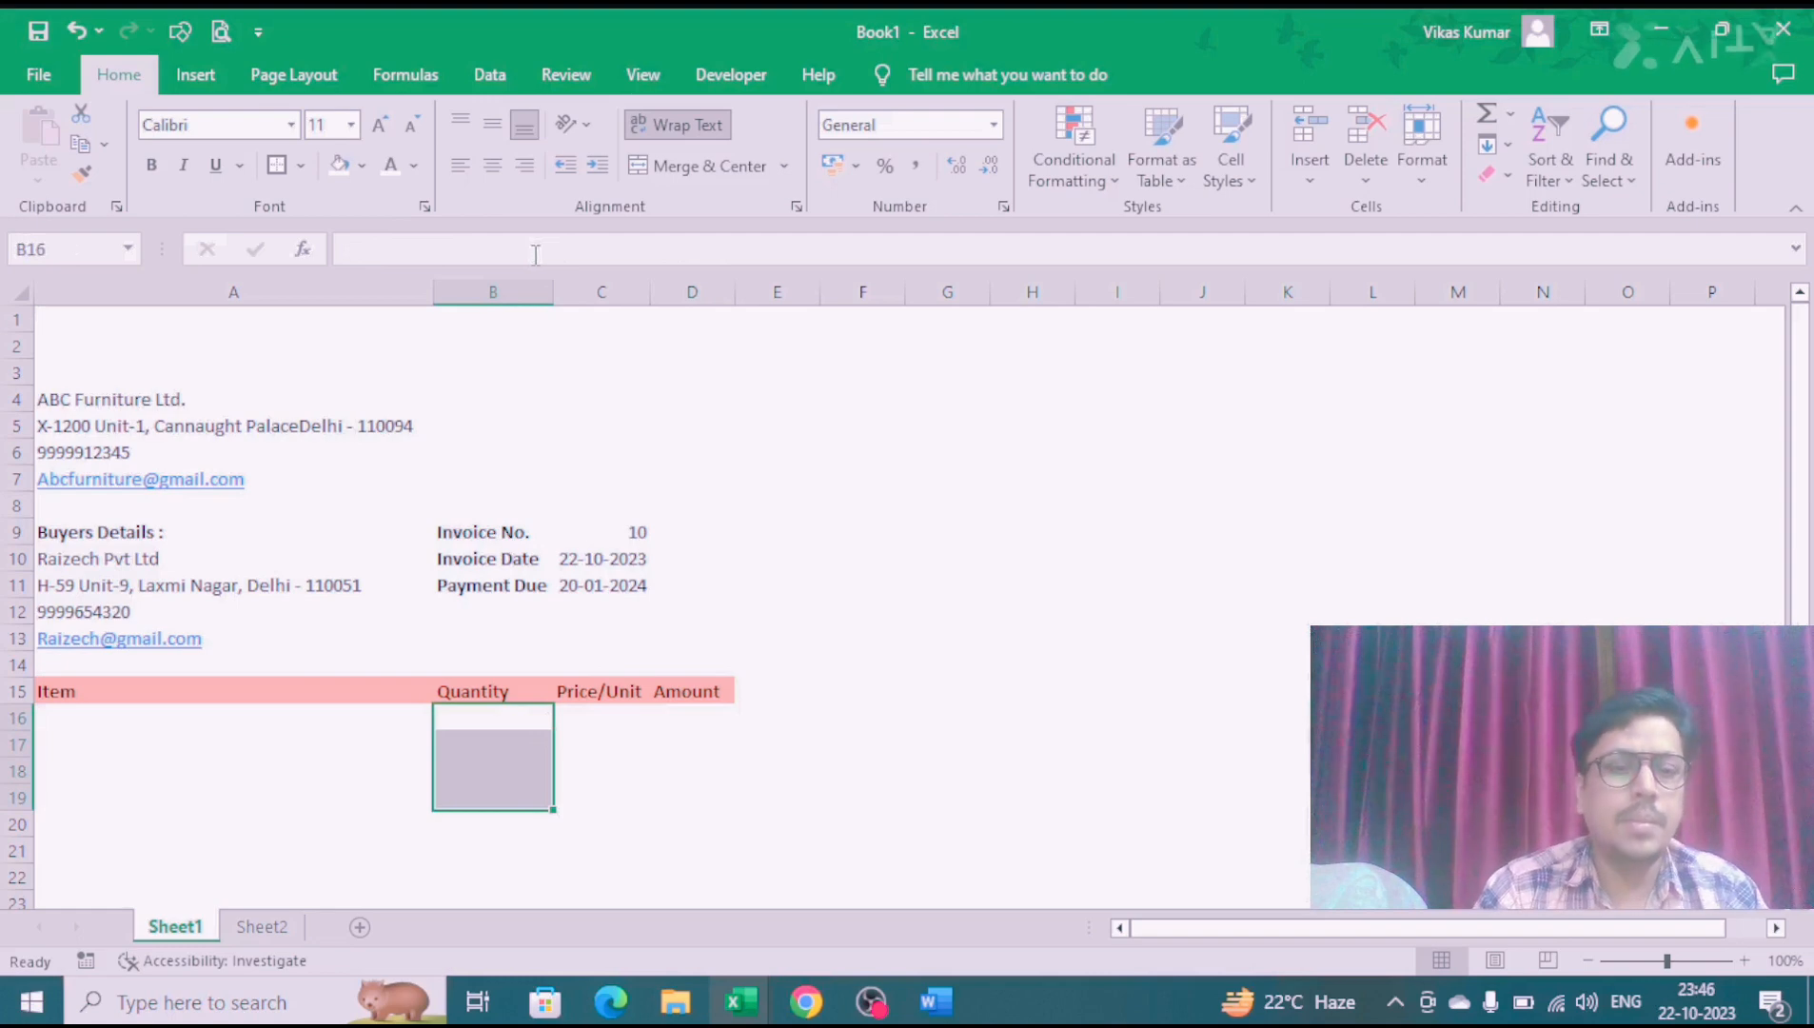
Step: Enter the item Table with quantity 5 in row 16 of the invoice
{"action": "key", "text": "Right"}
{"action": "key", "text": "Right"}
{"action": "key", "text": "Left"}
{"action": "key", "text": "Left"}
{"action": "key", "text": "Left"}
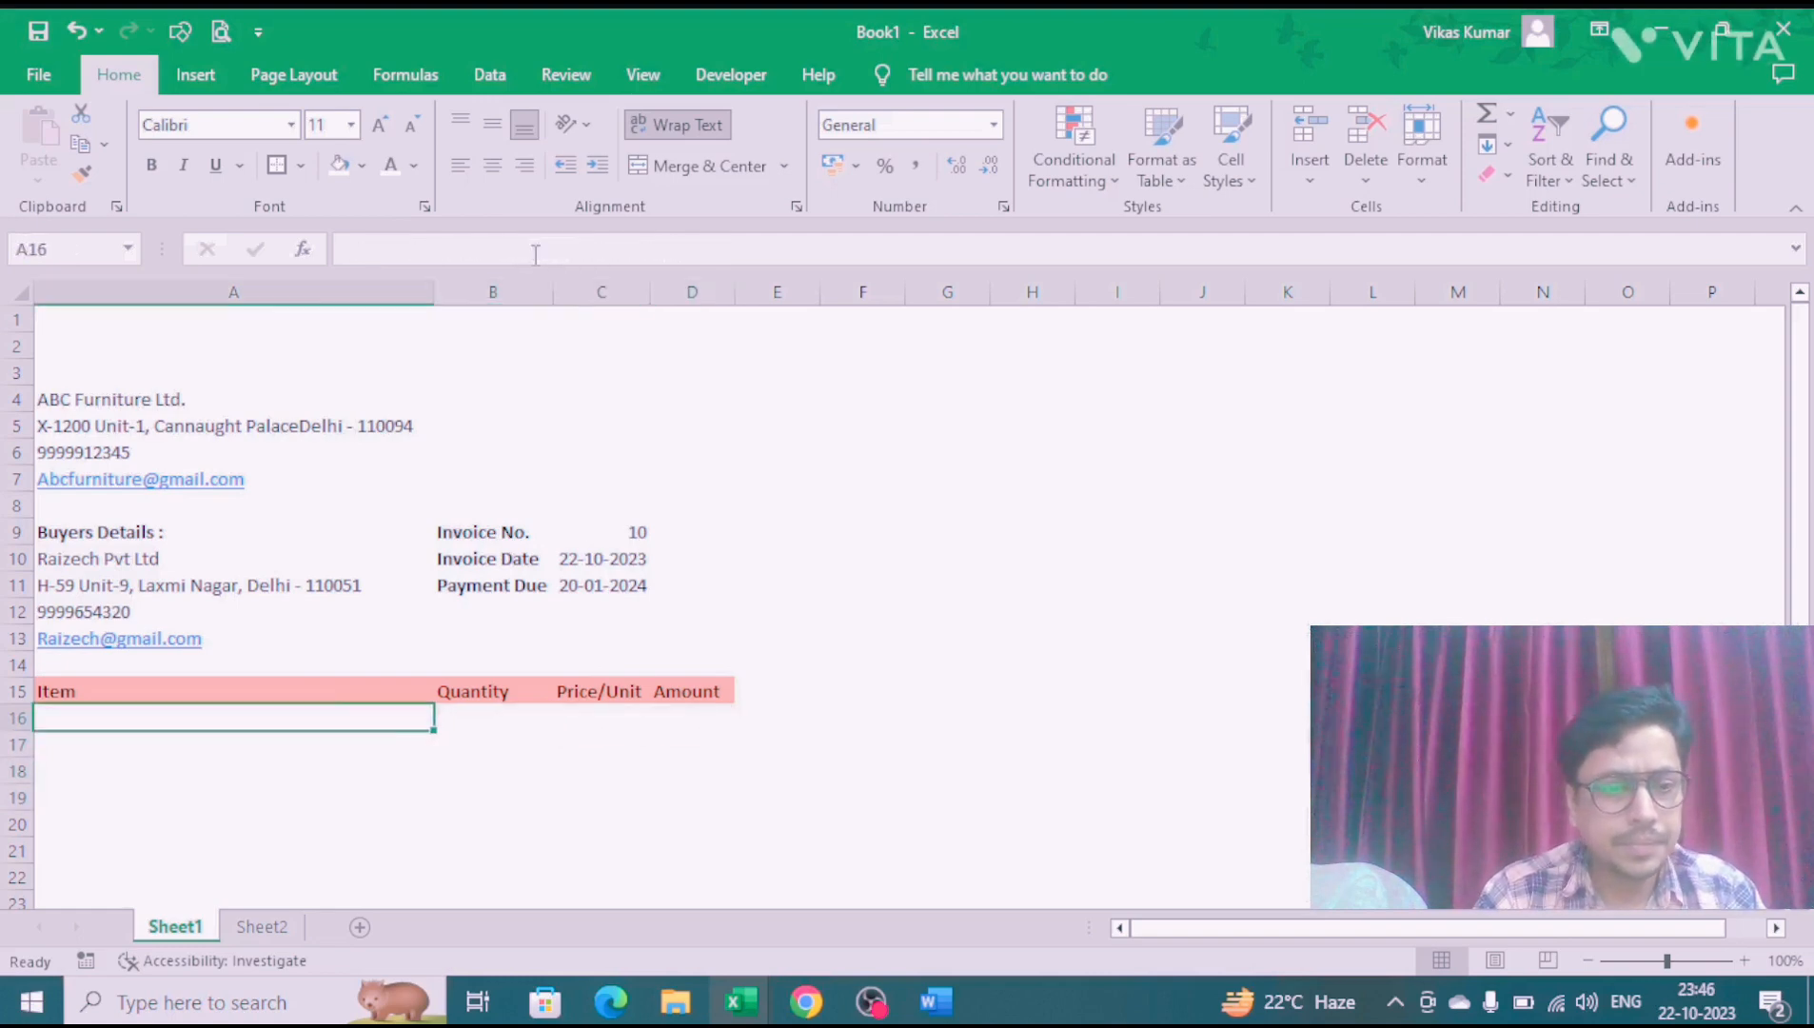
{"action": "type", "text": "Table"}
{"action": "key", "text": "Tab"}
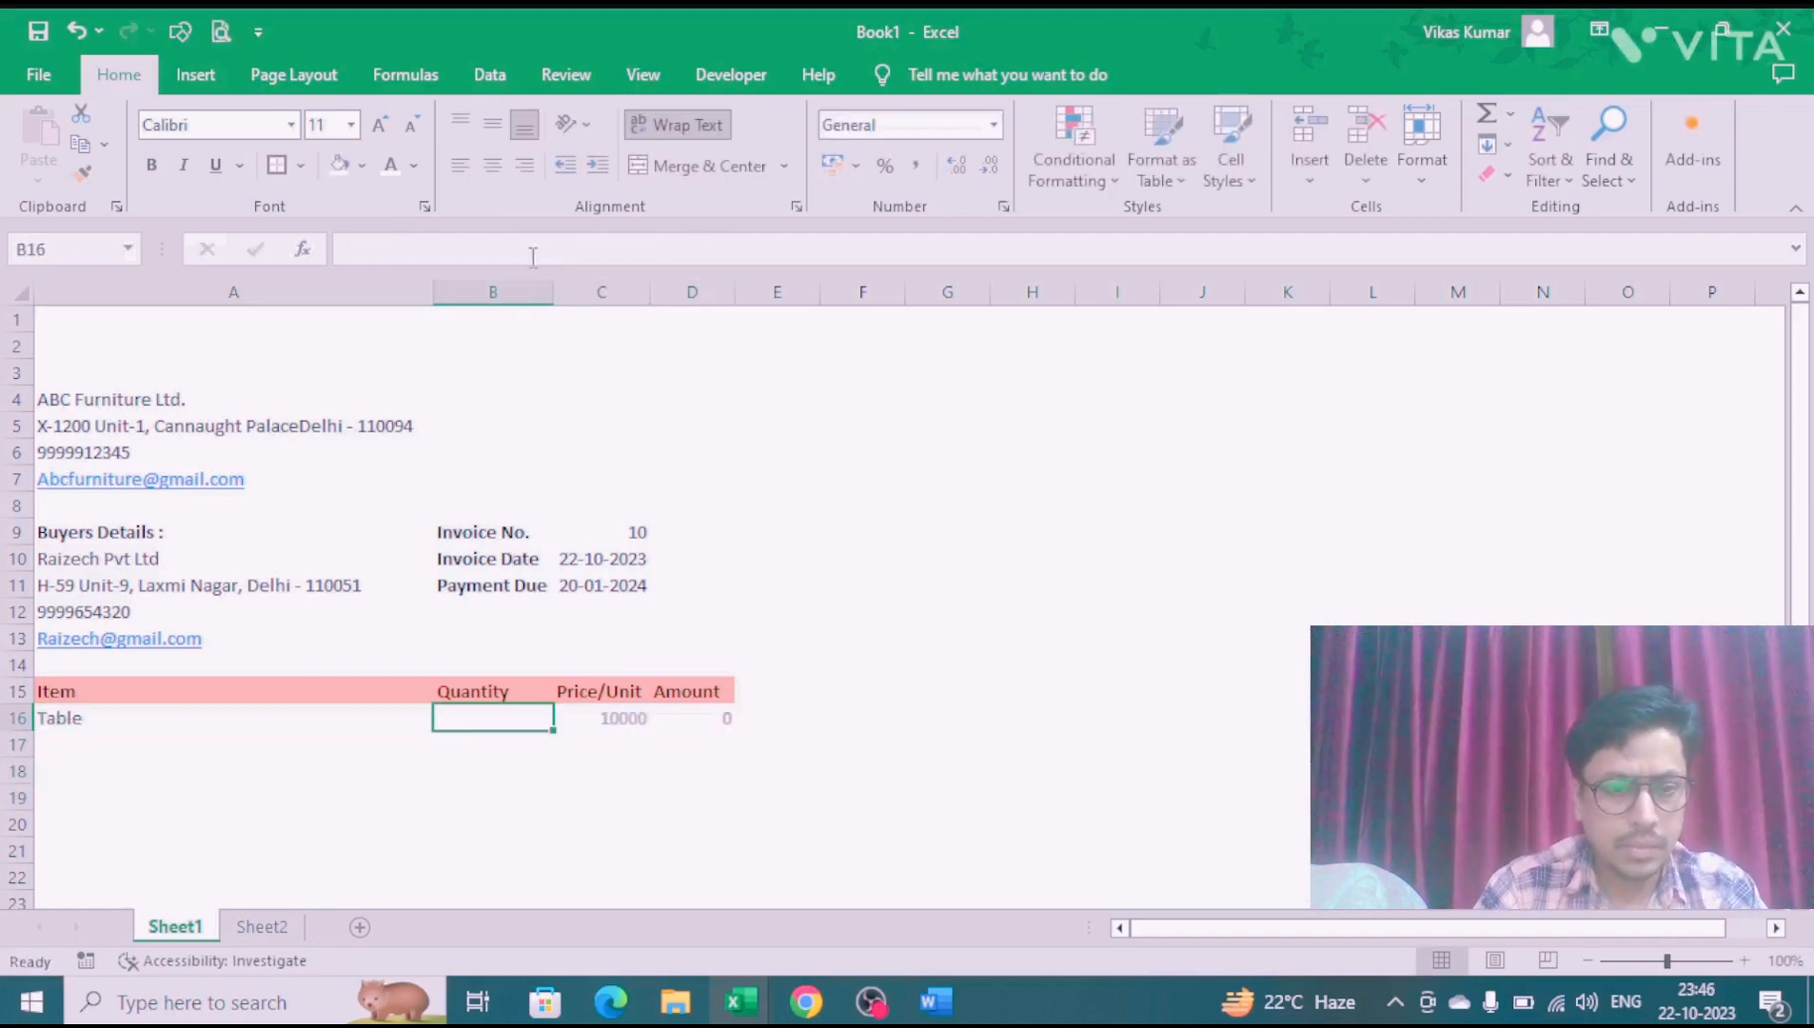
{"action": "type", "text": "5"}
{"action": "key", "text": "Tab"}
Step: Enter the item Chair with quantity 4 in row 17 of the invoice
{"action": "key", "text": "Down"}
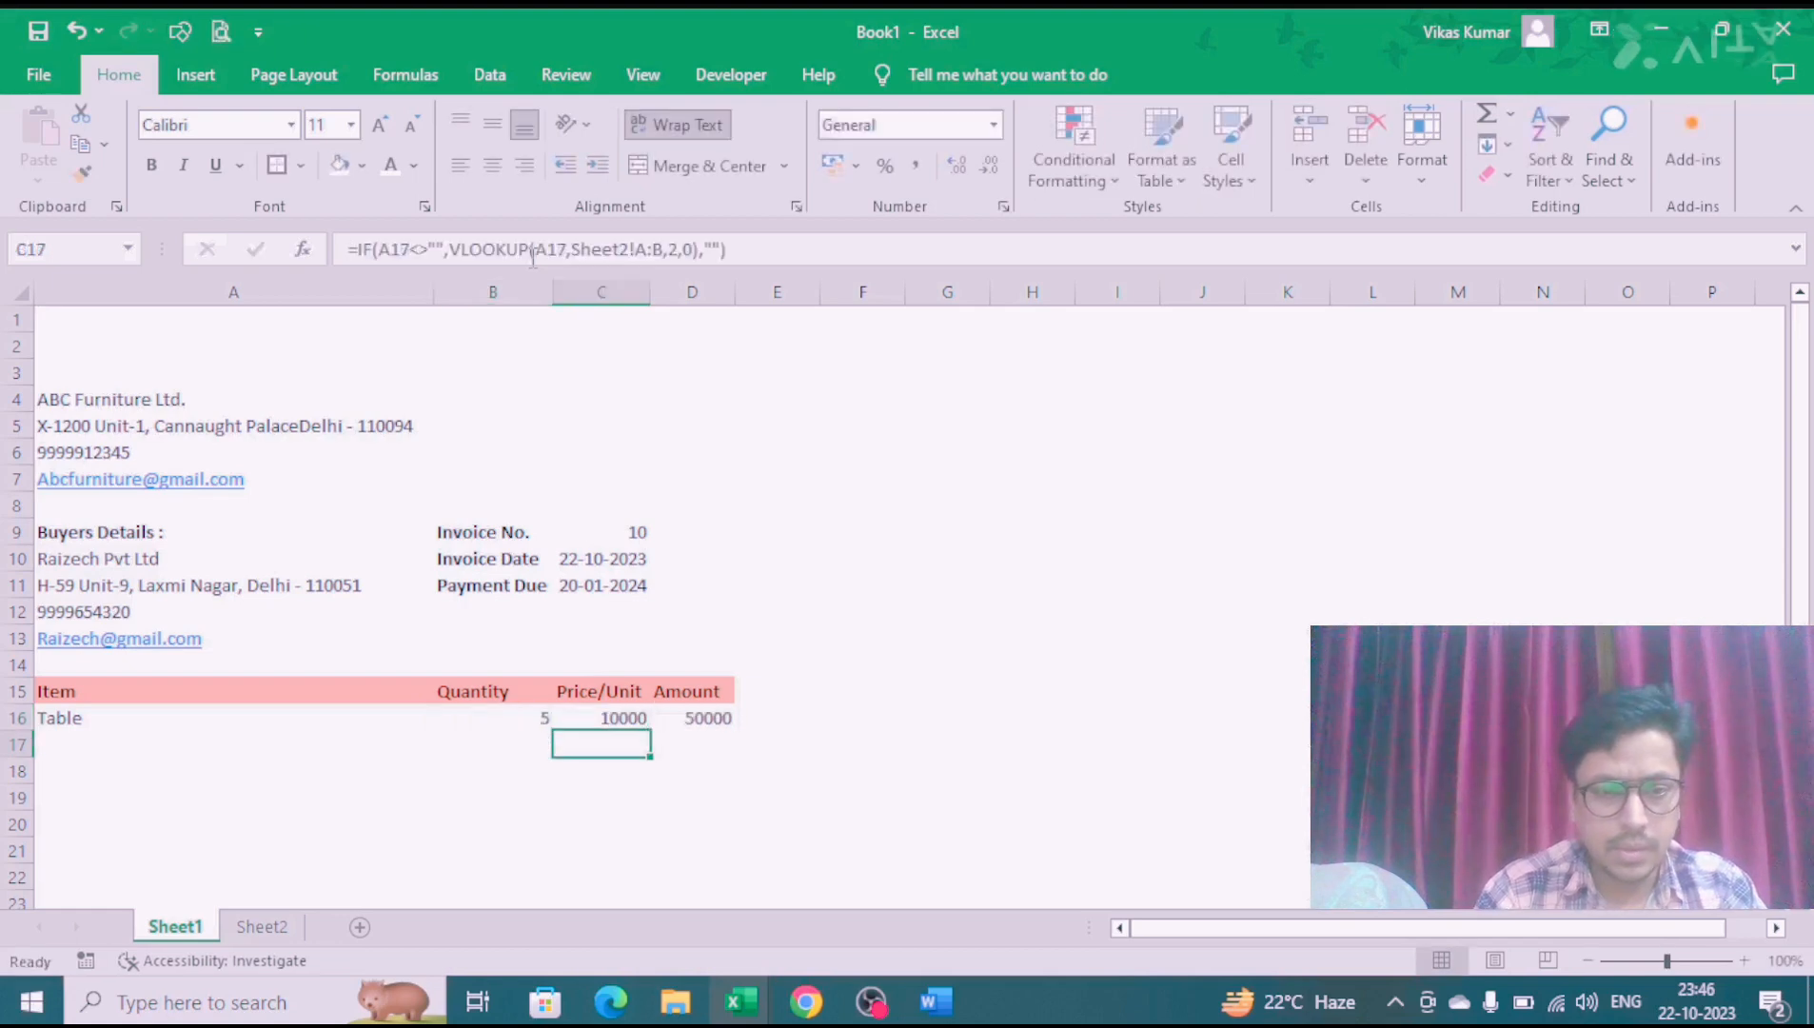
{"action": "key", "text": "Left"}
{"action": "key", "text": "Left"}
{"action": "type", "text": "Chair"}
{"action": "key", "text": "Tab"}
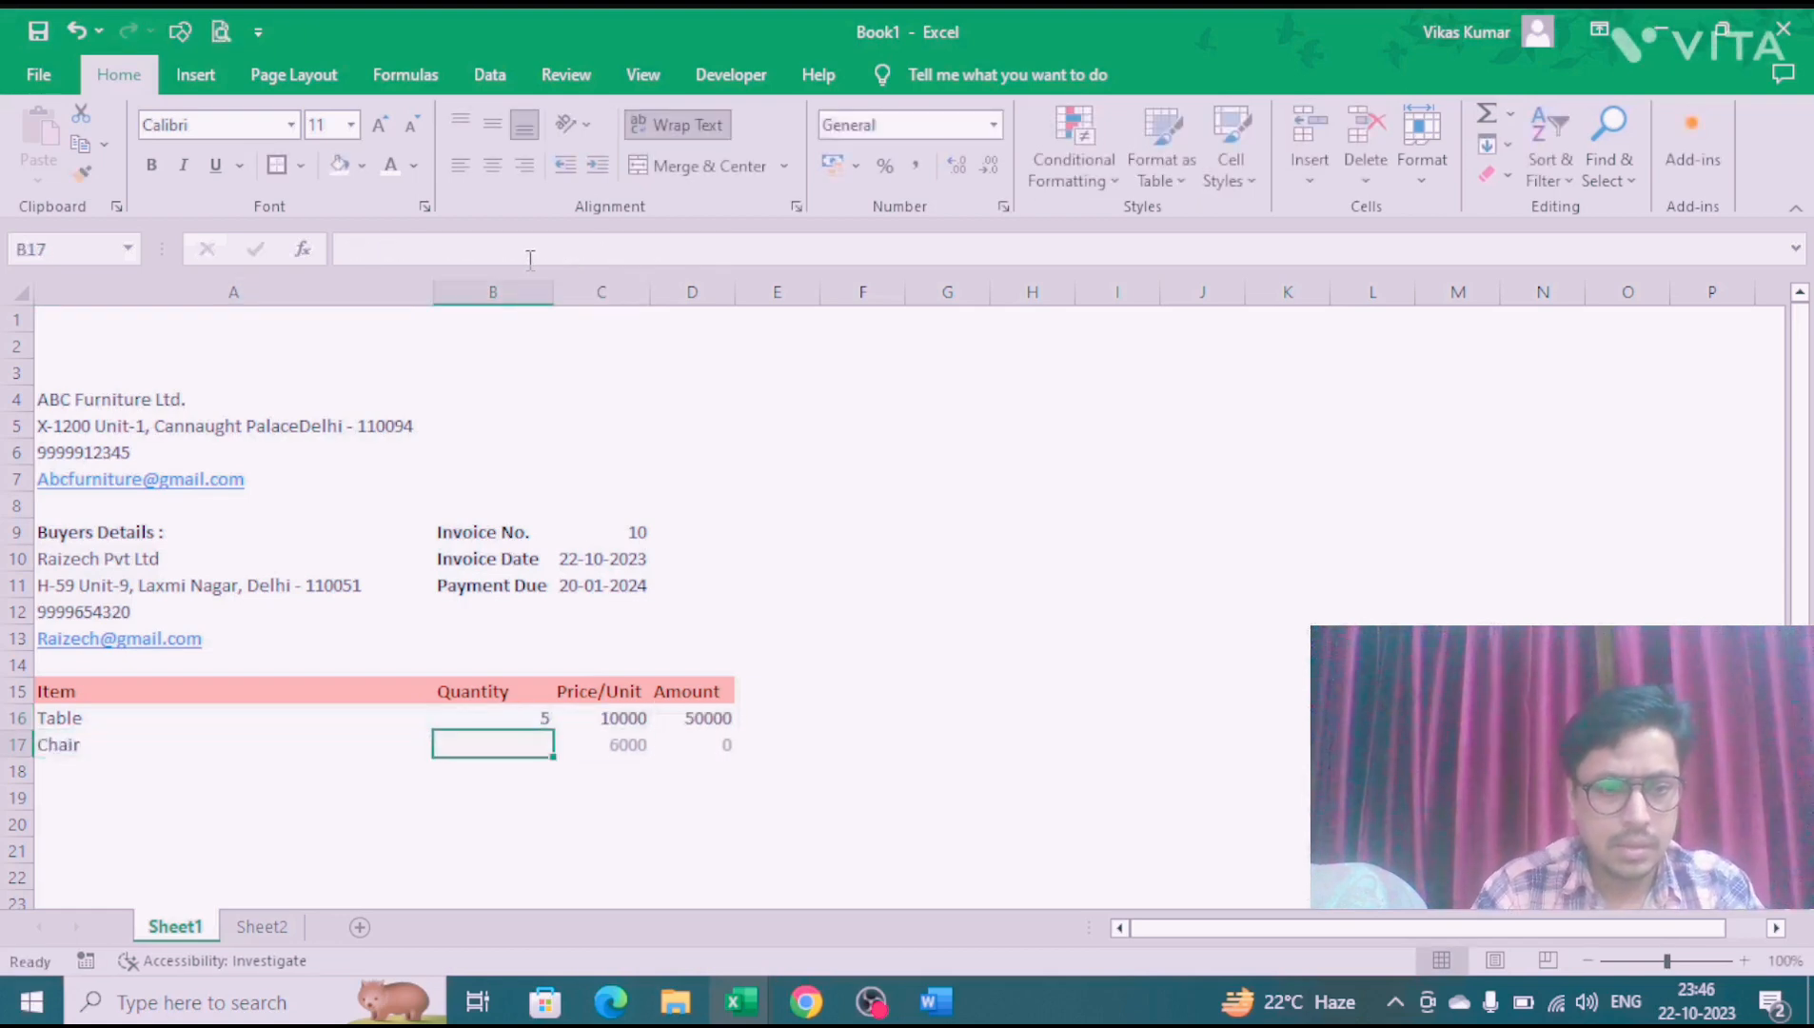
{"action": "type", "text": "4"}
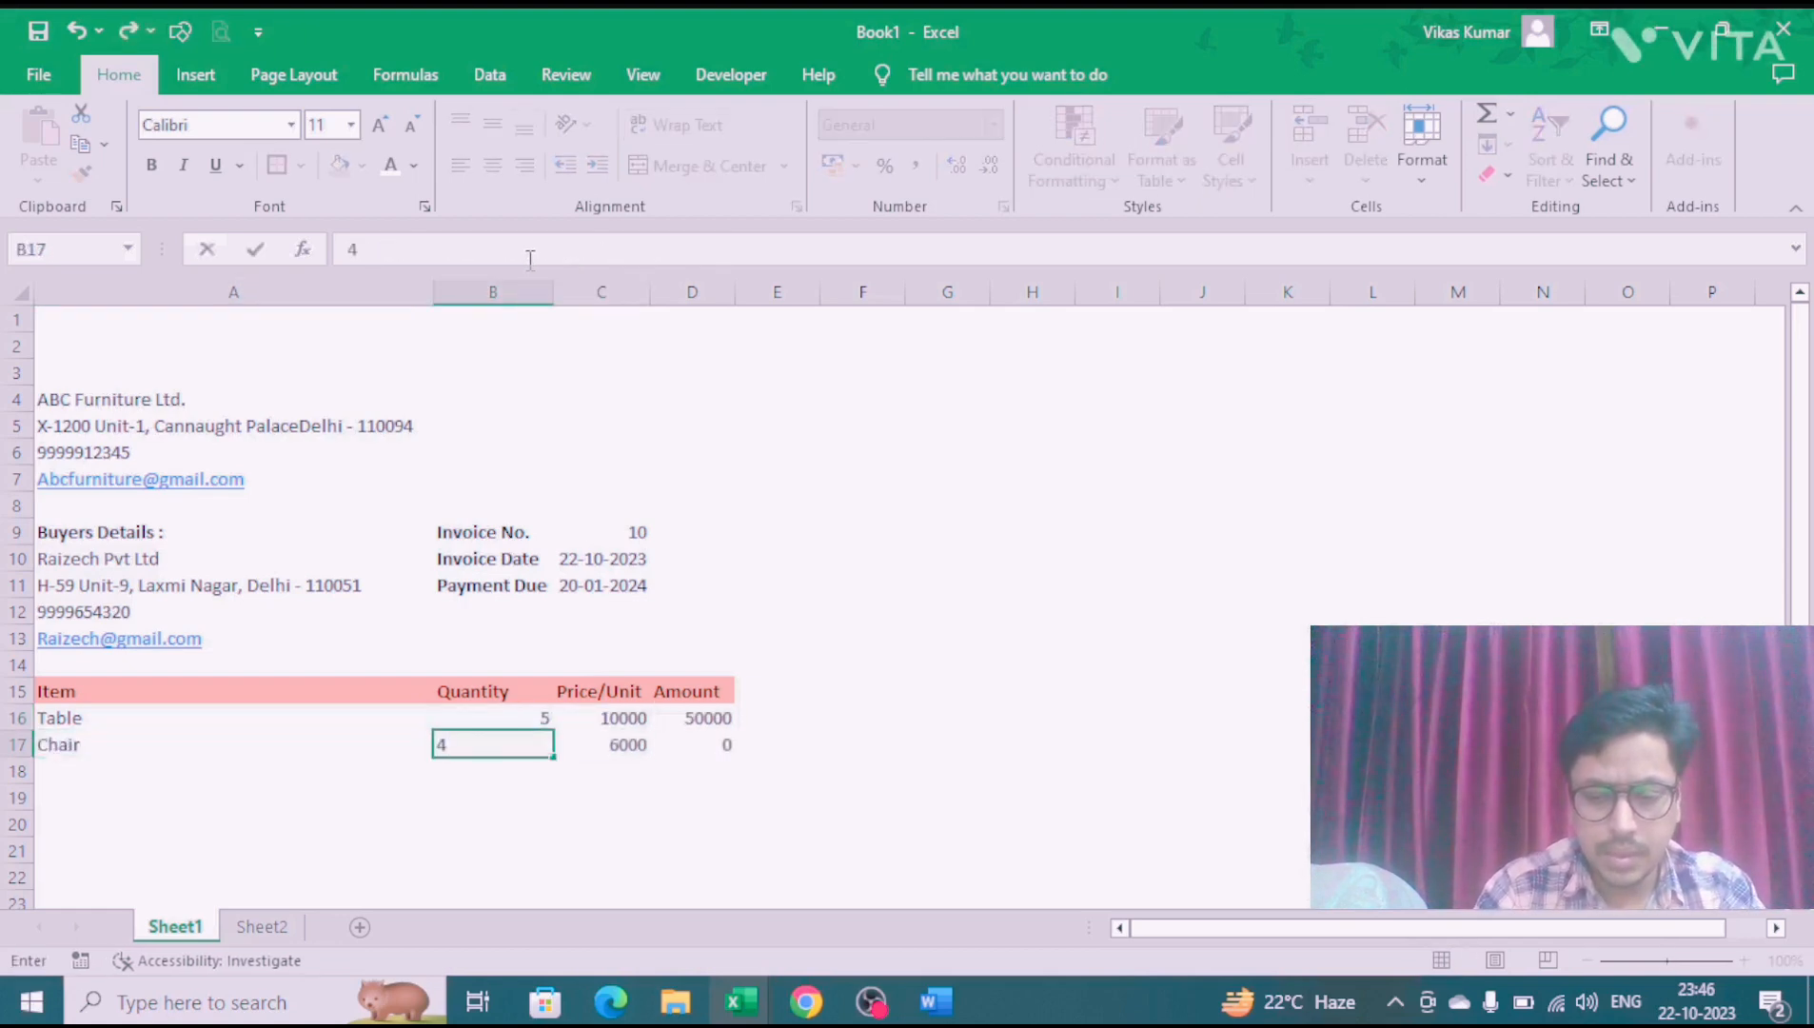
{"action": "key", "text": "Tab"}
Step: Enter the item Tuffy with quantity 6 in row 18 of the invoice
{"action": "key", "text": "Left"}
{"action": "key", "text": "Left"}
{"action": "key", "text": "Down"}
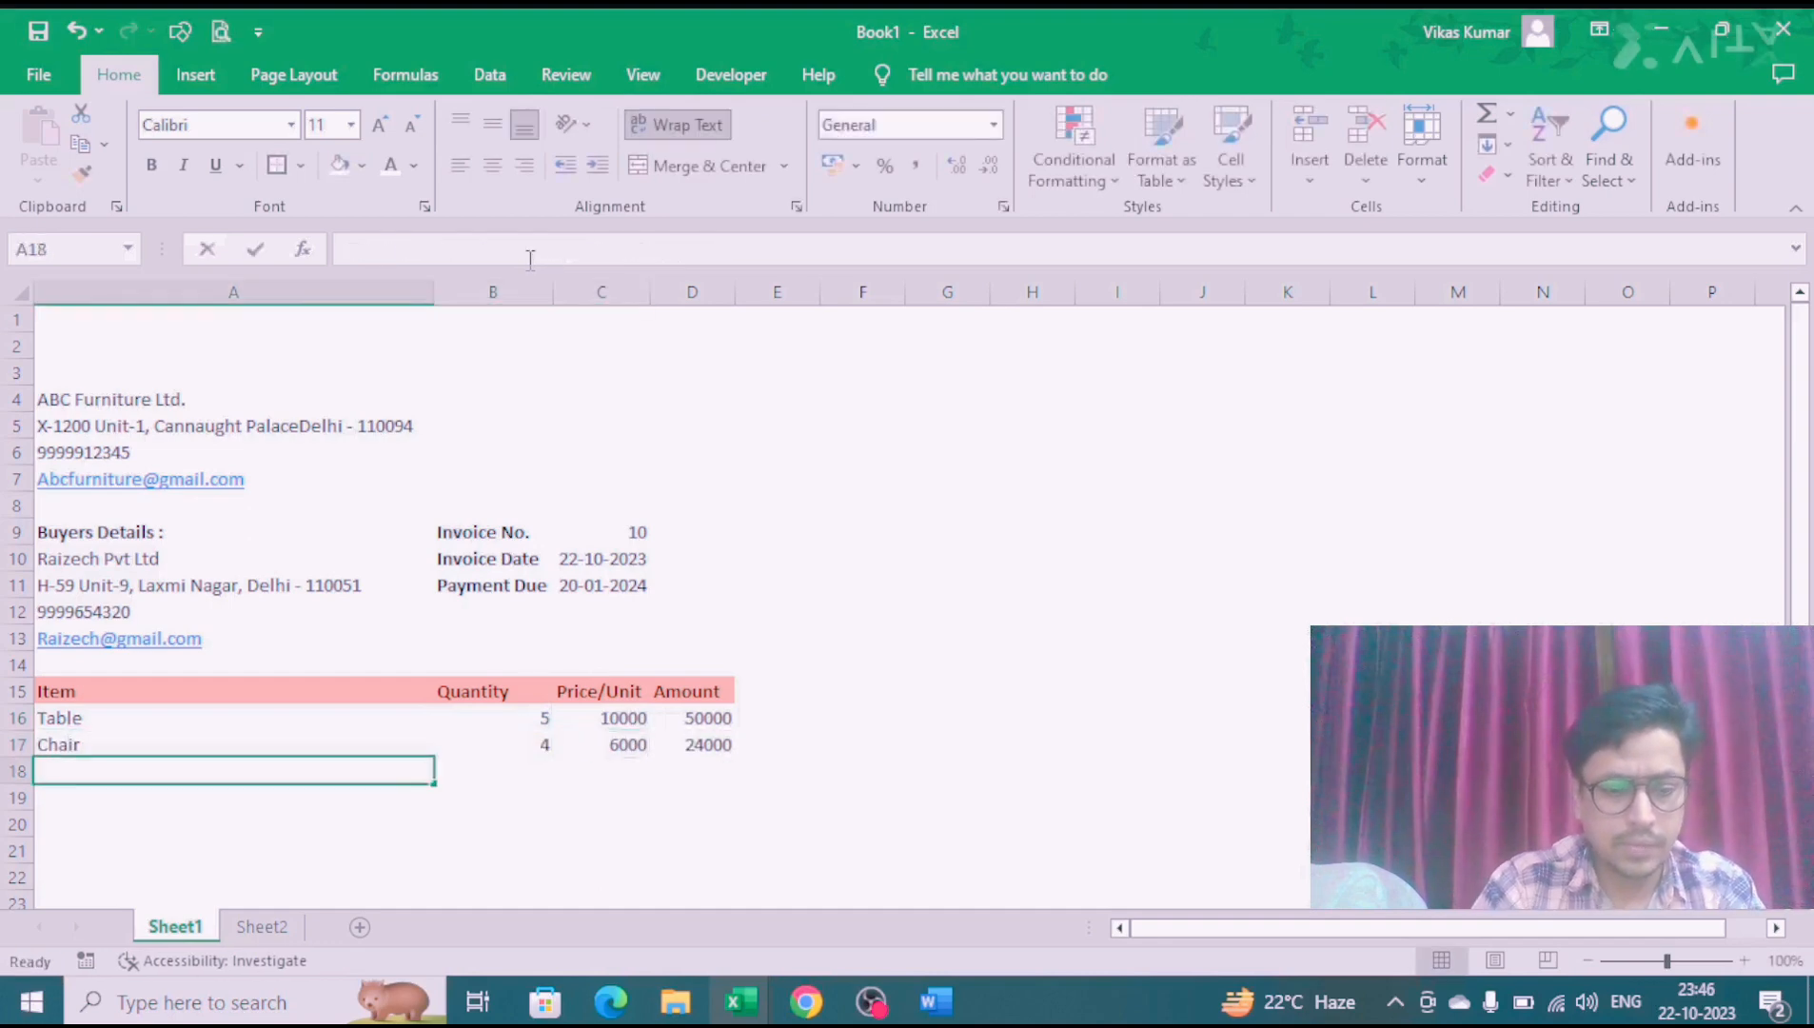
{"action": "type", "text": "Tuffy"}
{"action": "key", "text": "Tab"}
{"action": "key", "text": "Right"}
{"action": "key", "text": "Left"}
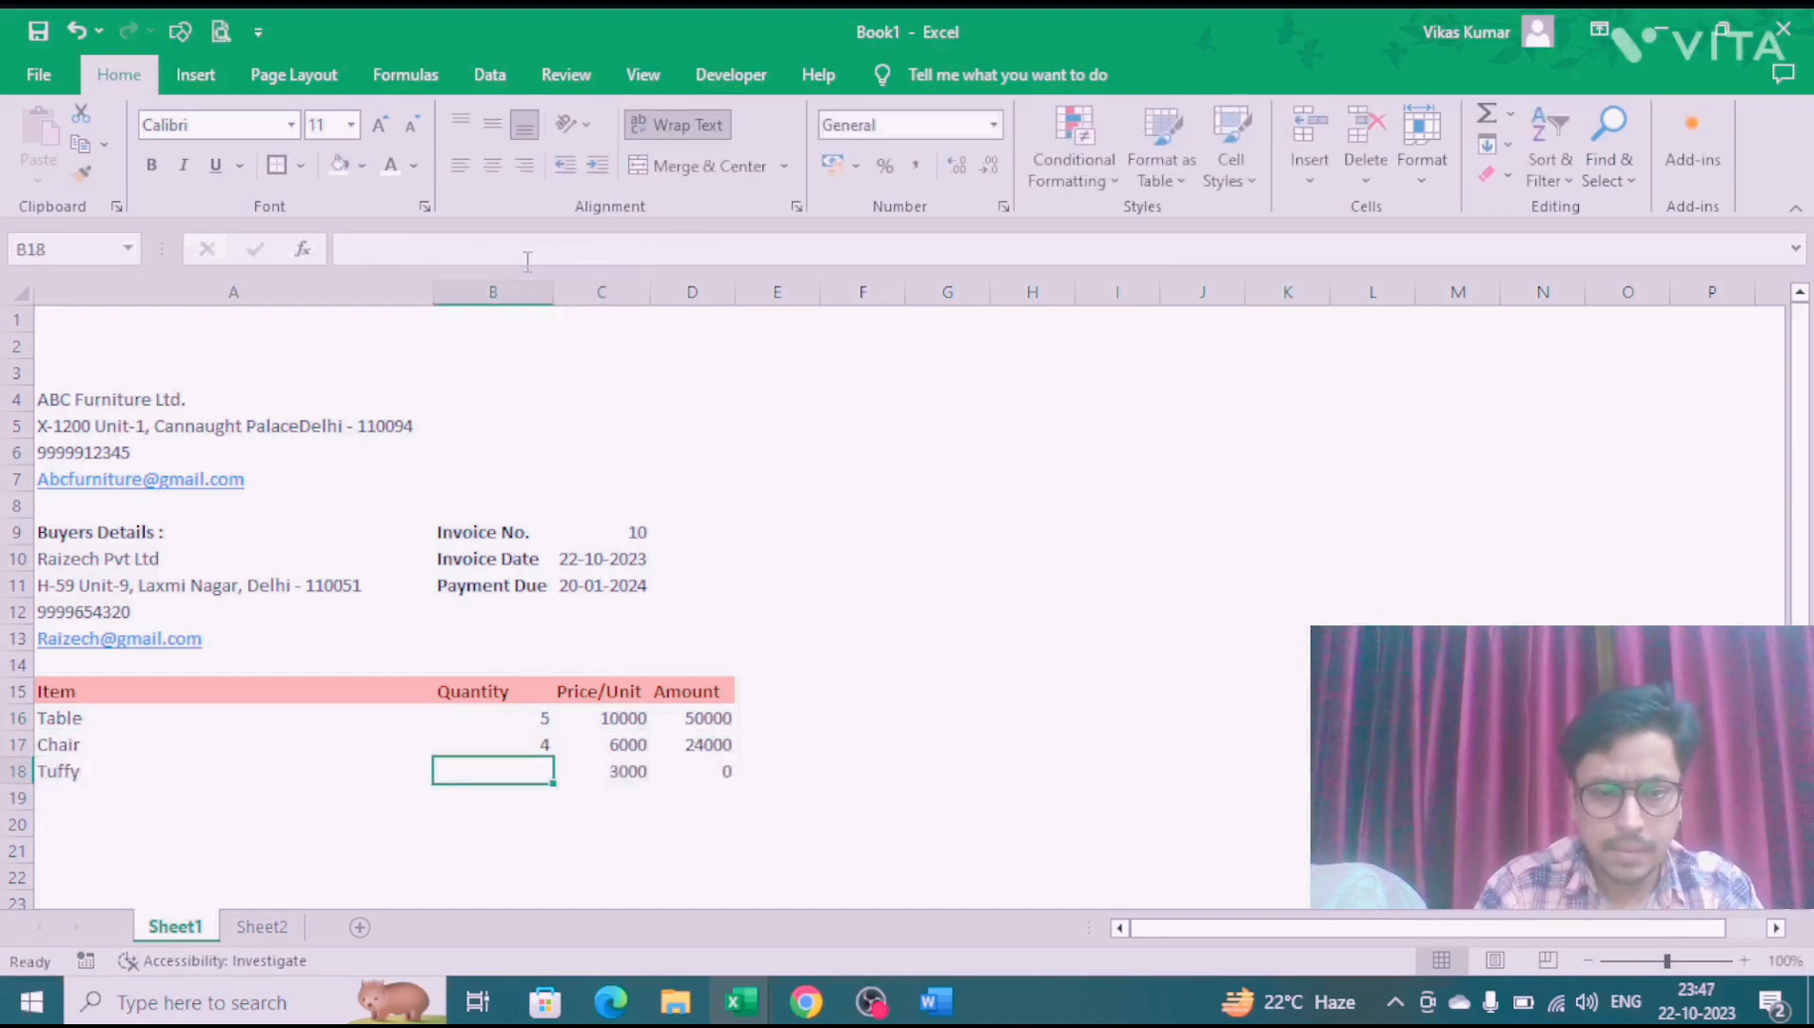
{"action": "type", "text": "6"}
{"action": "key", "text": "Tab"}
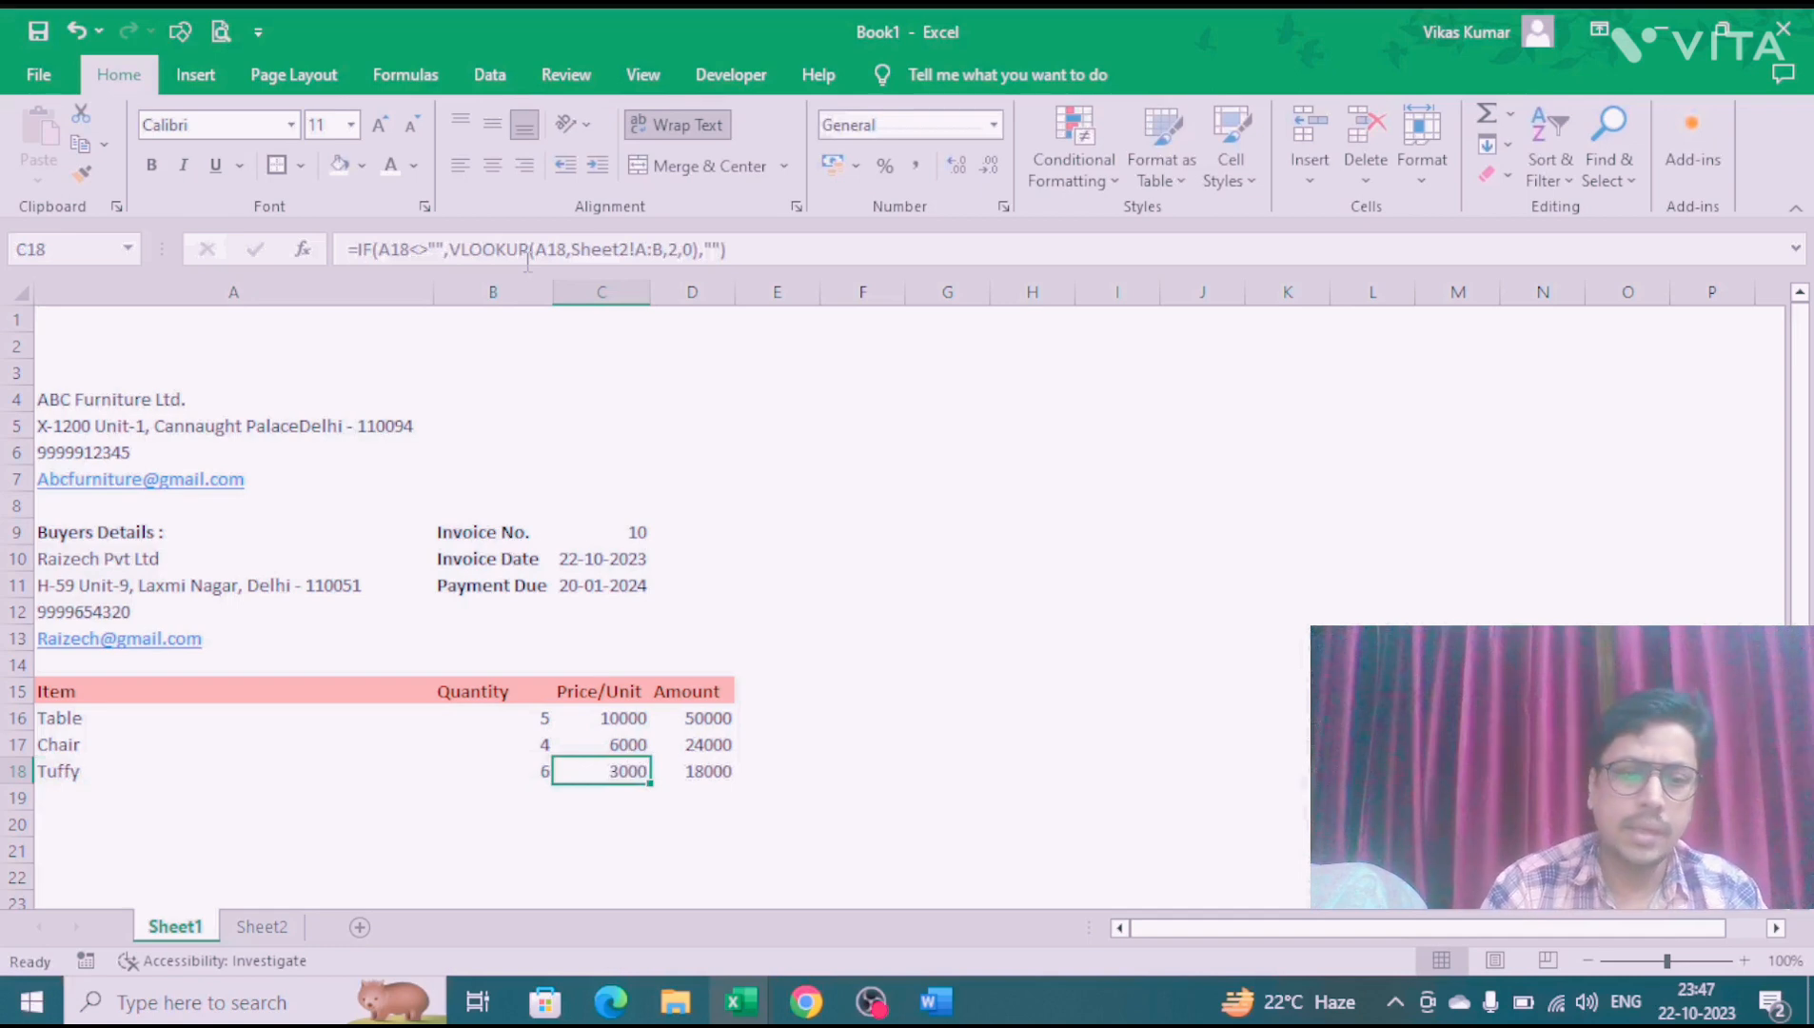
Step: Check the Price/Unit formula in C16 and the Amount formula in D16
{"action": "key", "text": "Up"}
{"action": "key", "text": "Up"}
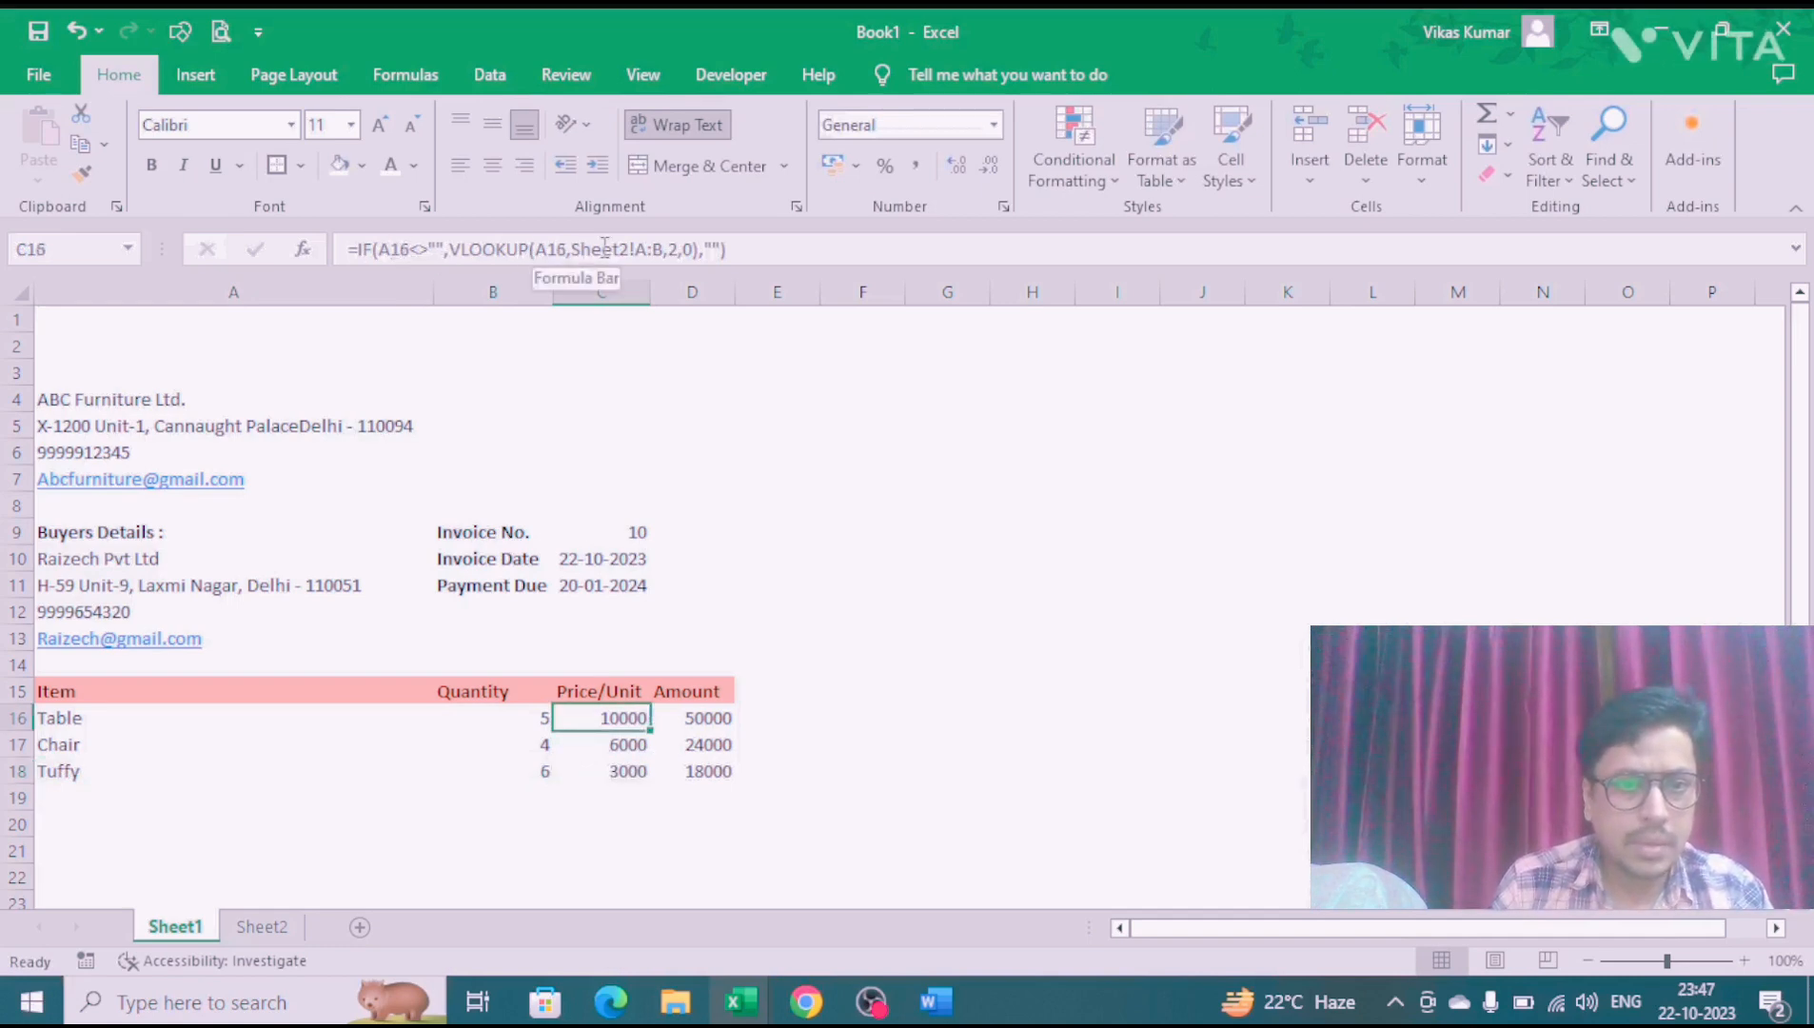
{"action": "left_click", "coordinate": [702, 719]}
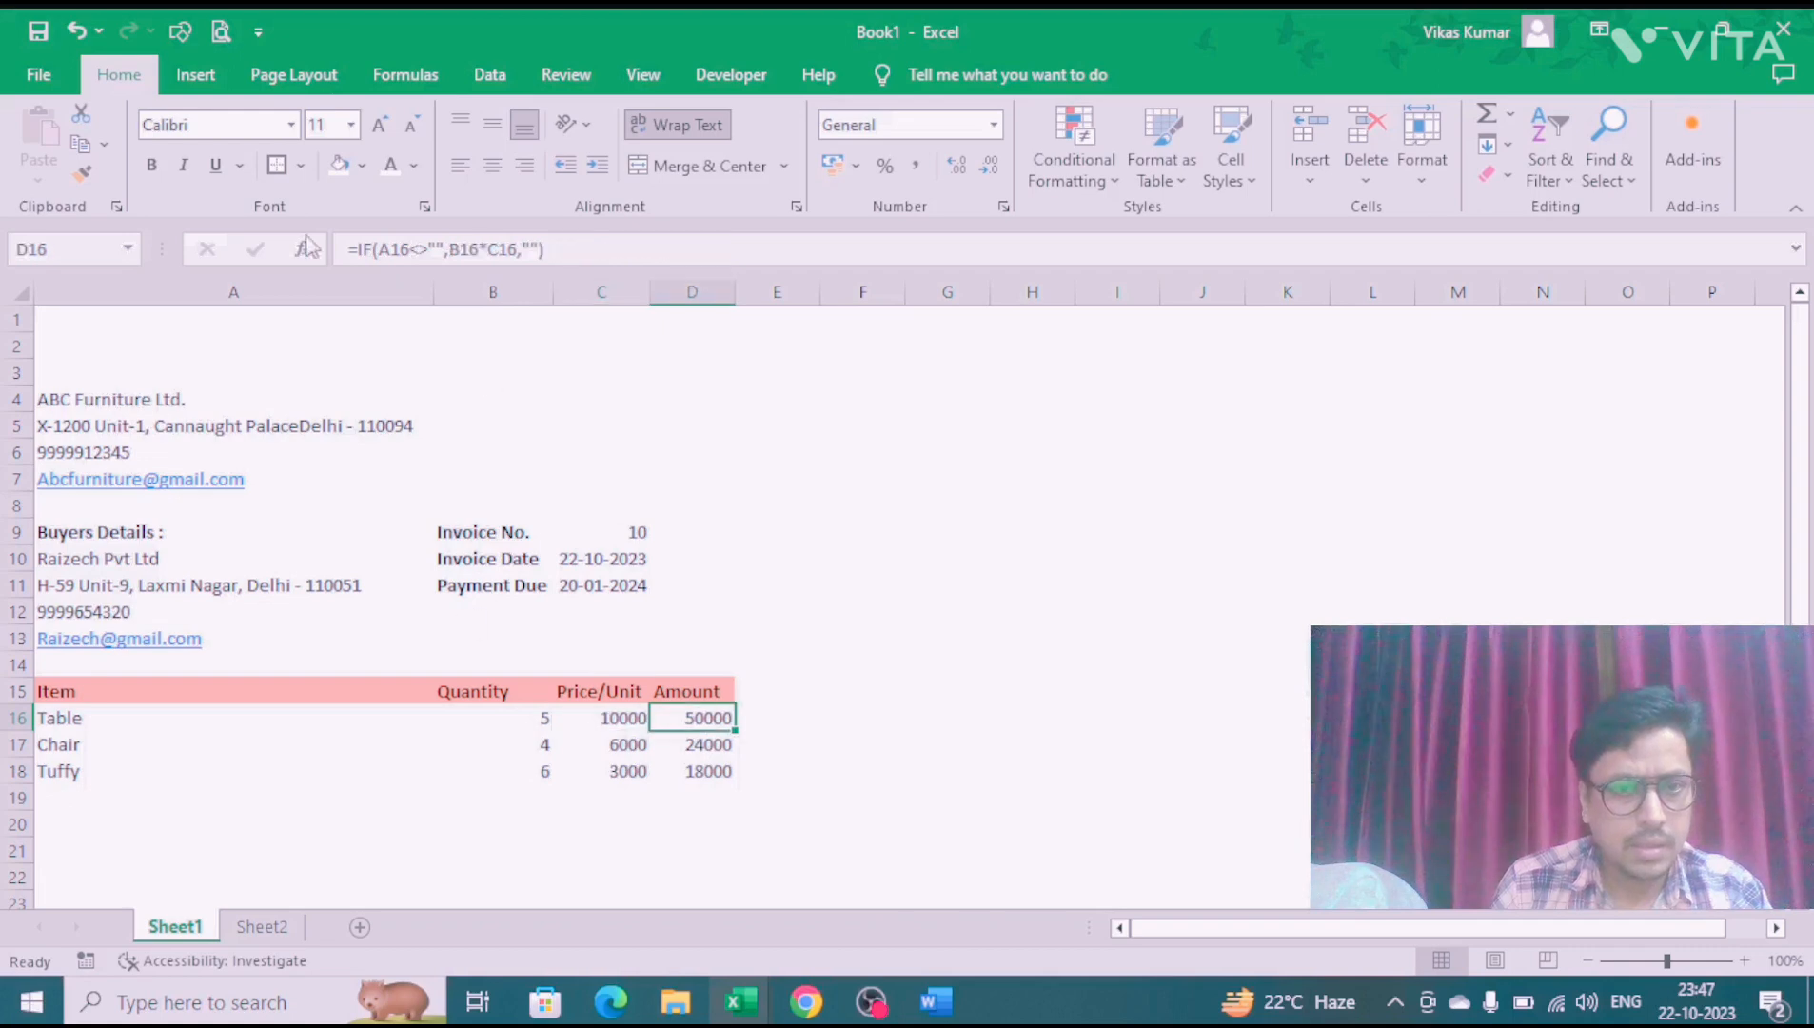
Step: Switch to the Dynamic Calender workbook and copy the totals block C23:D27, Subtotal through TOTAL, from the Invoice sheet
{"action": "key", "text": "alt+Tab"}
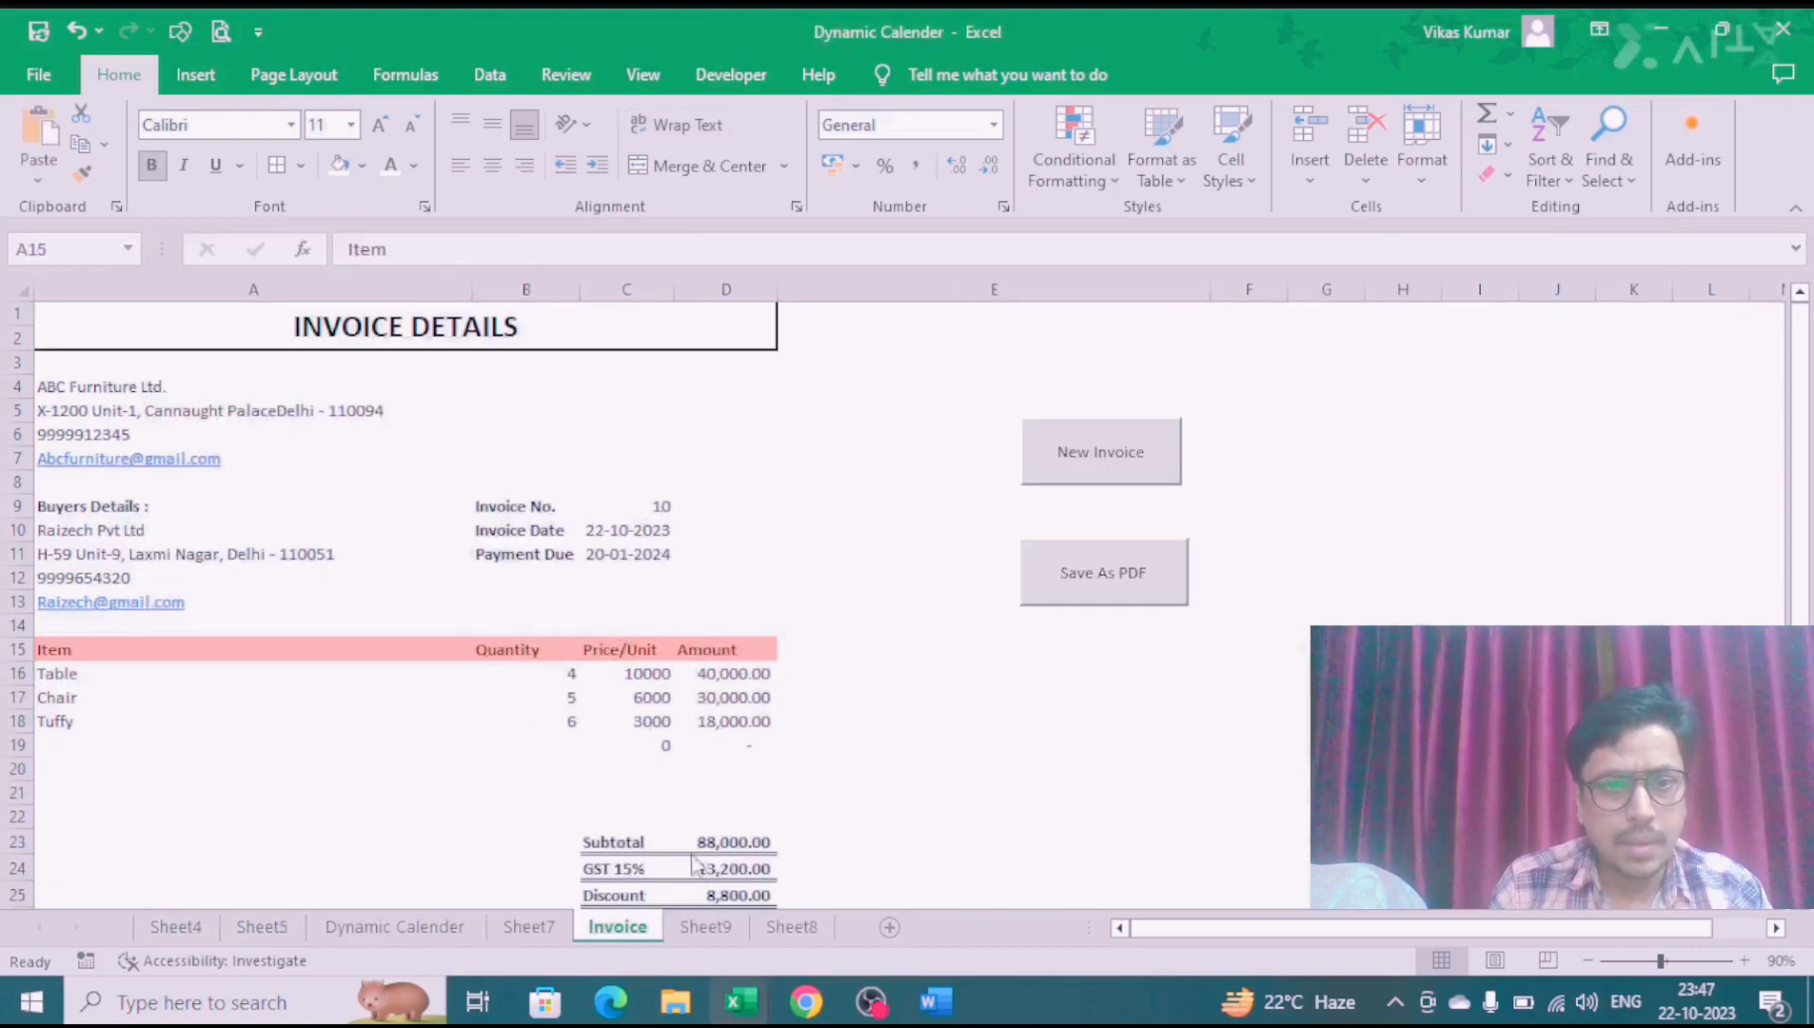
{"action": "left_click", "coordinate": [627, 840]}
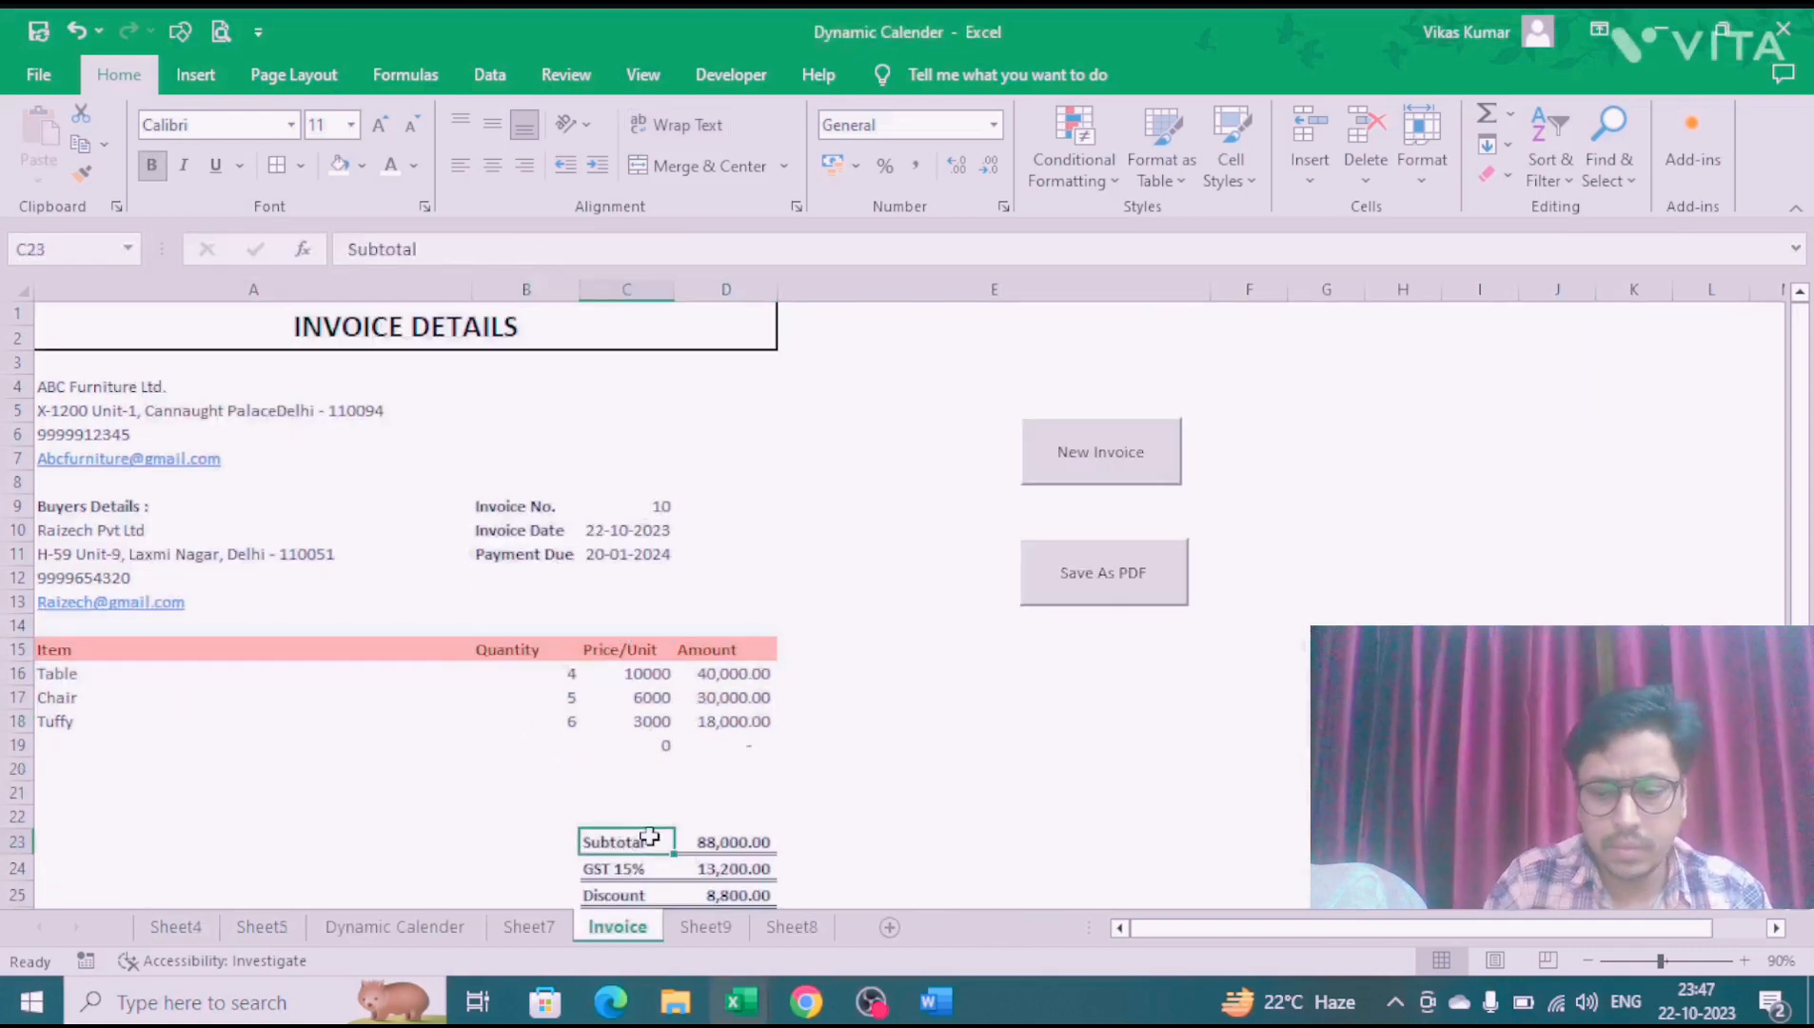
{"action": "key", "text": "shift+Down"}
{"action": "key", "text": "shift+Down"}
{"action": "key", "text": "shift+Down"}
{"action": "key", "text": "shift+Down"}
{"action": "key", "text": "shift+Right"}
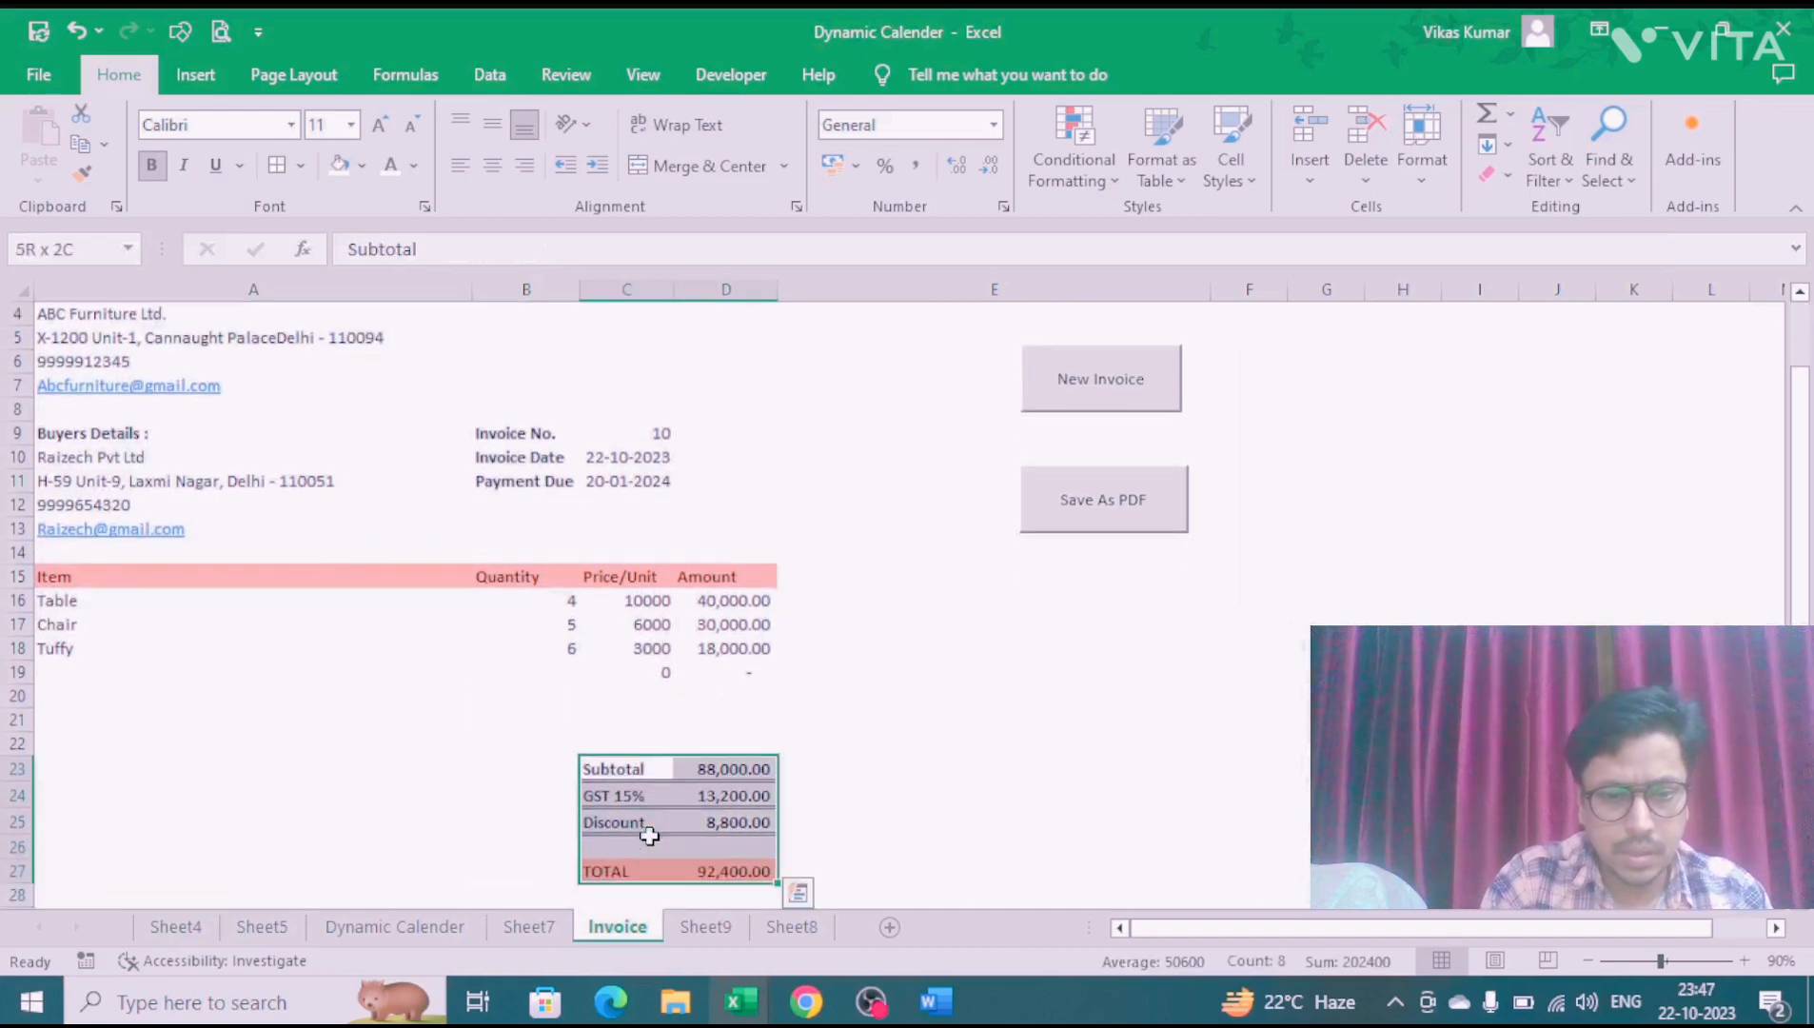
{"action": "key", "text": "ctrl+c"}
Step: Switch to the Book1 workbook and paste the copied totals block at C21 on Sheet1, below the invoice items
{"action": "key", "text": "alt+Tab"}
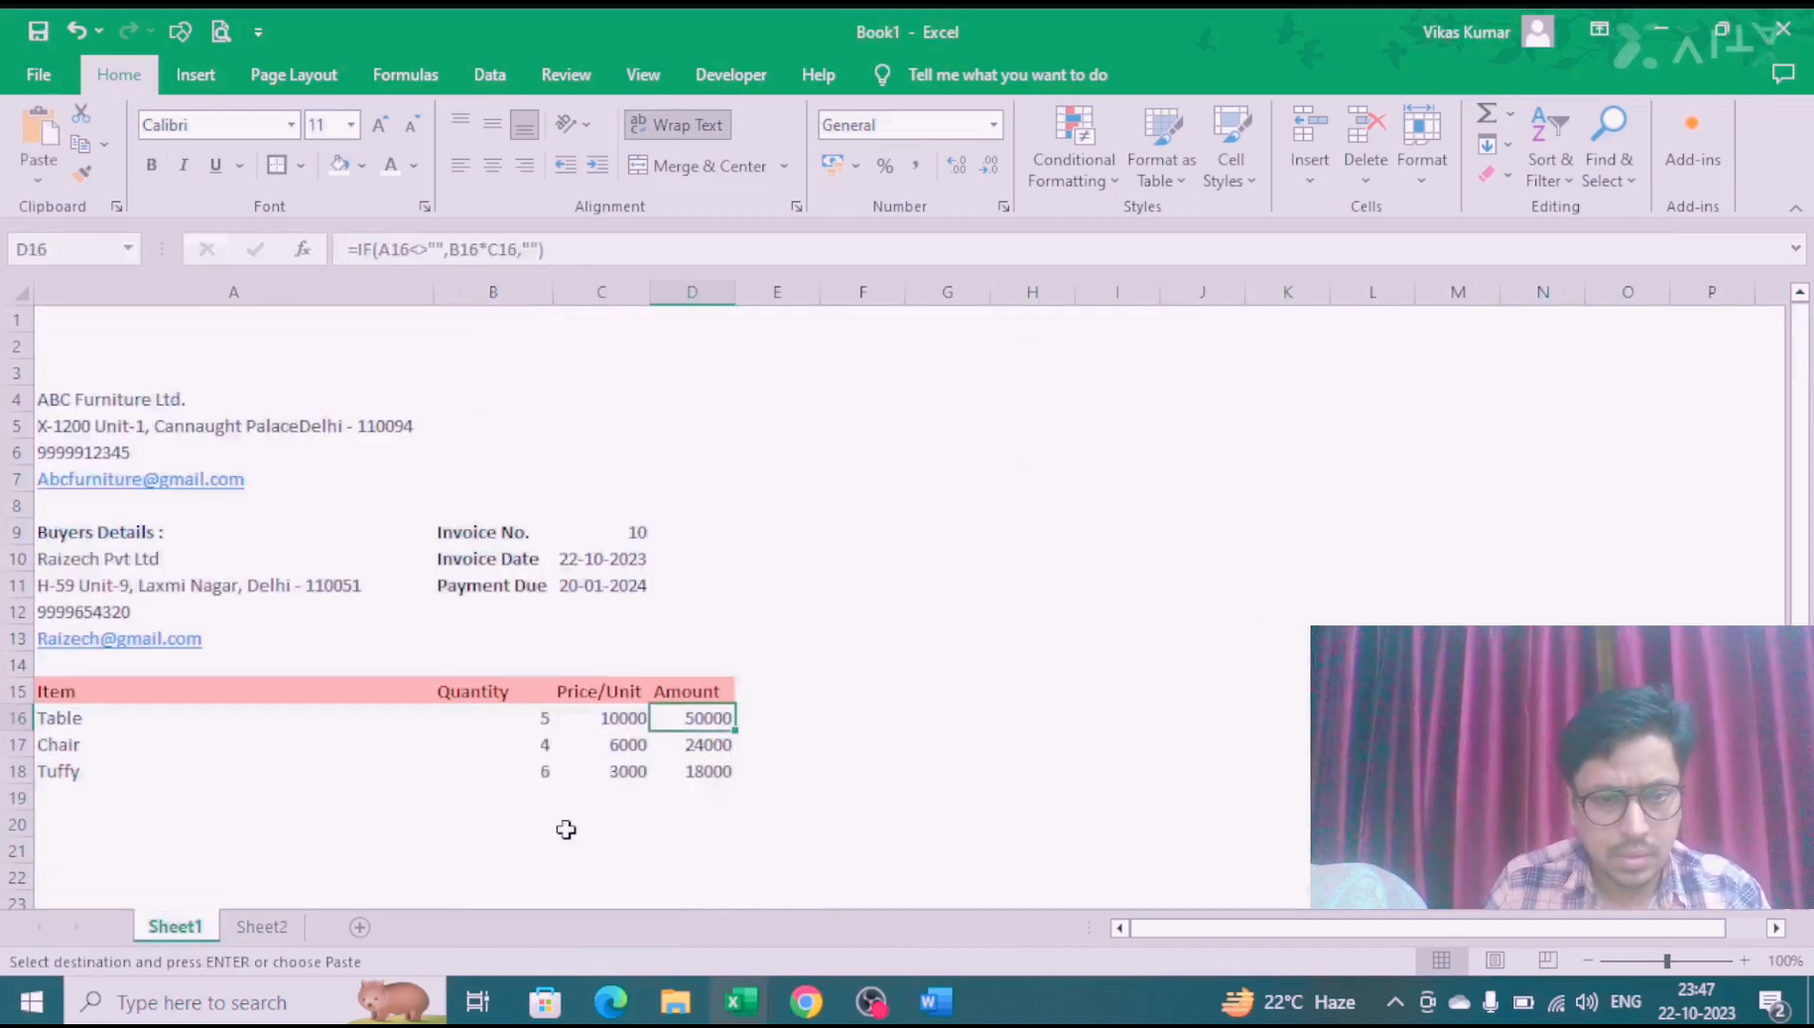
{"action": "left_click", "coordinate": [582, 842]}
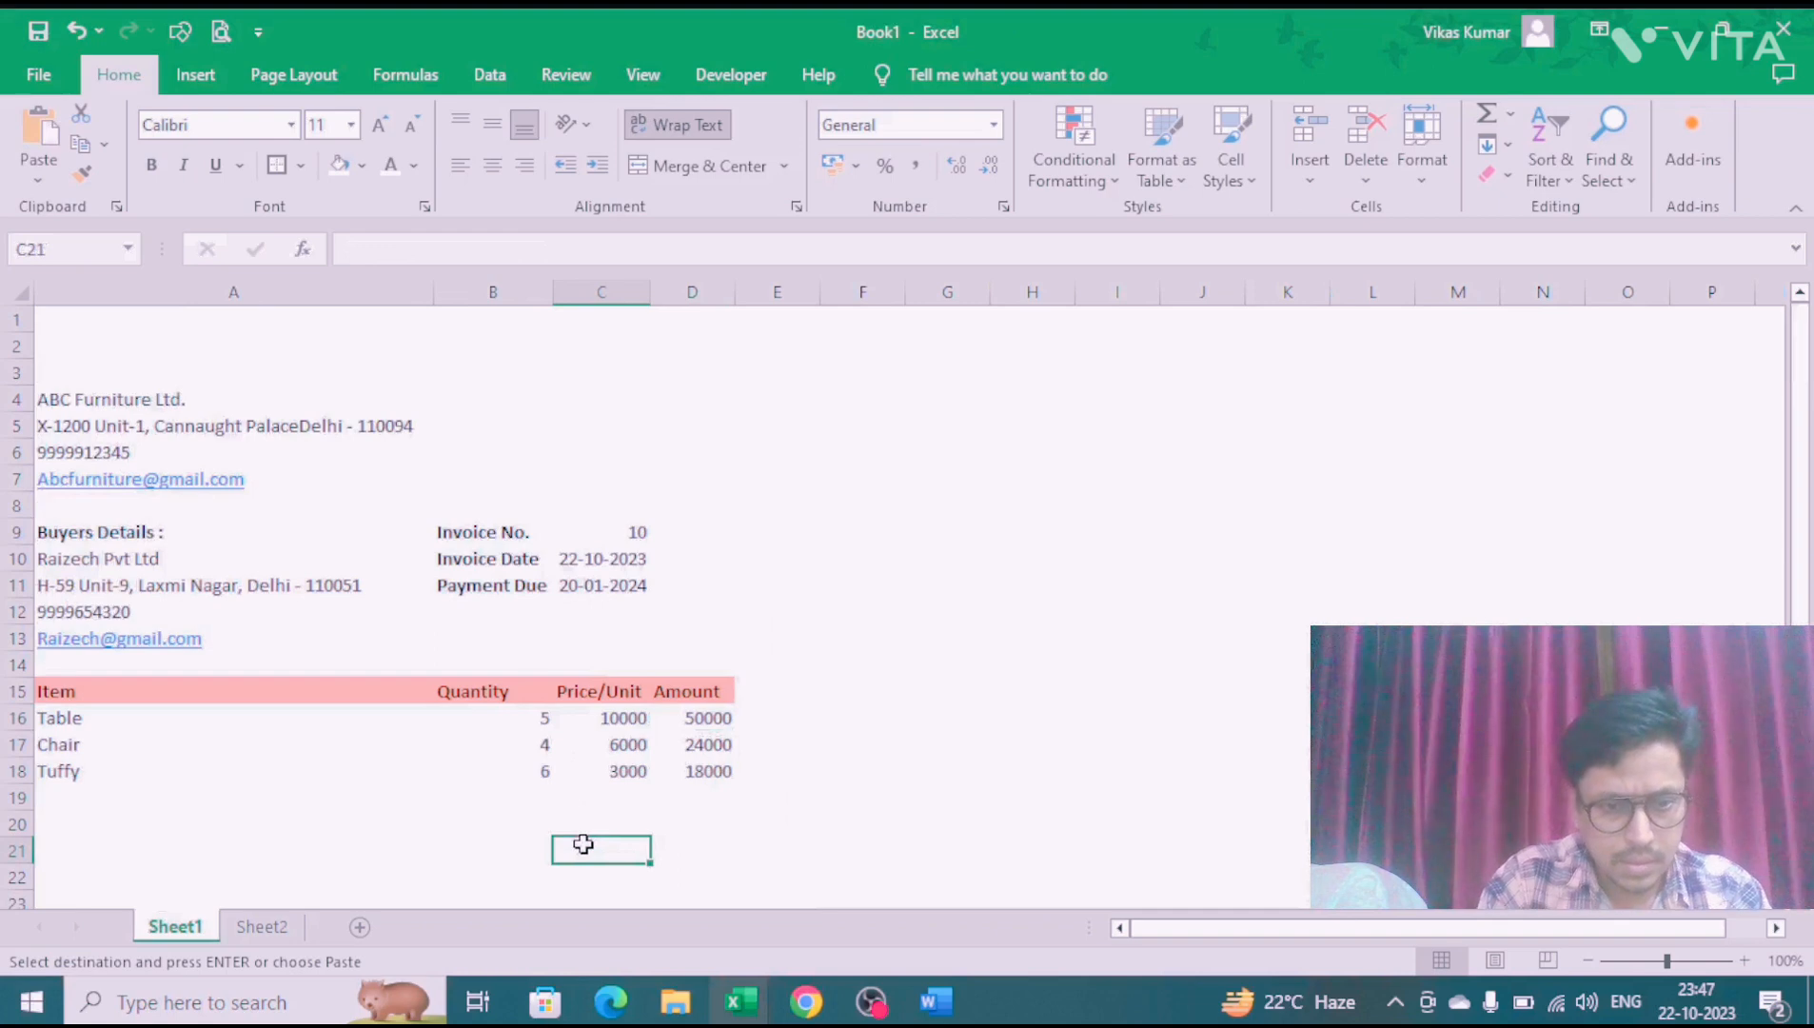
{"action": "key", "text": "ctrl+v"}
{"action": "key", "text": "ctrl"}
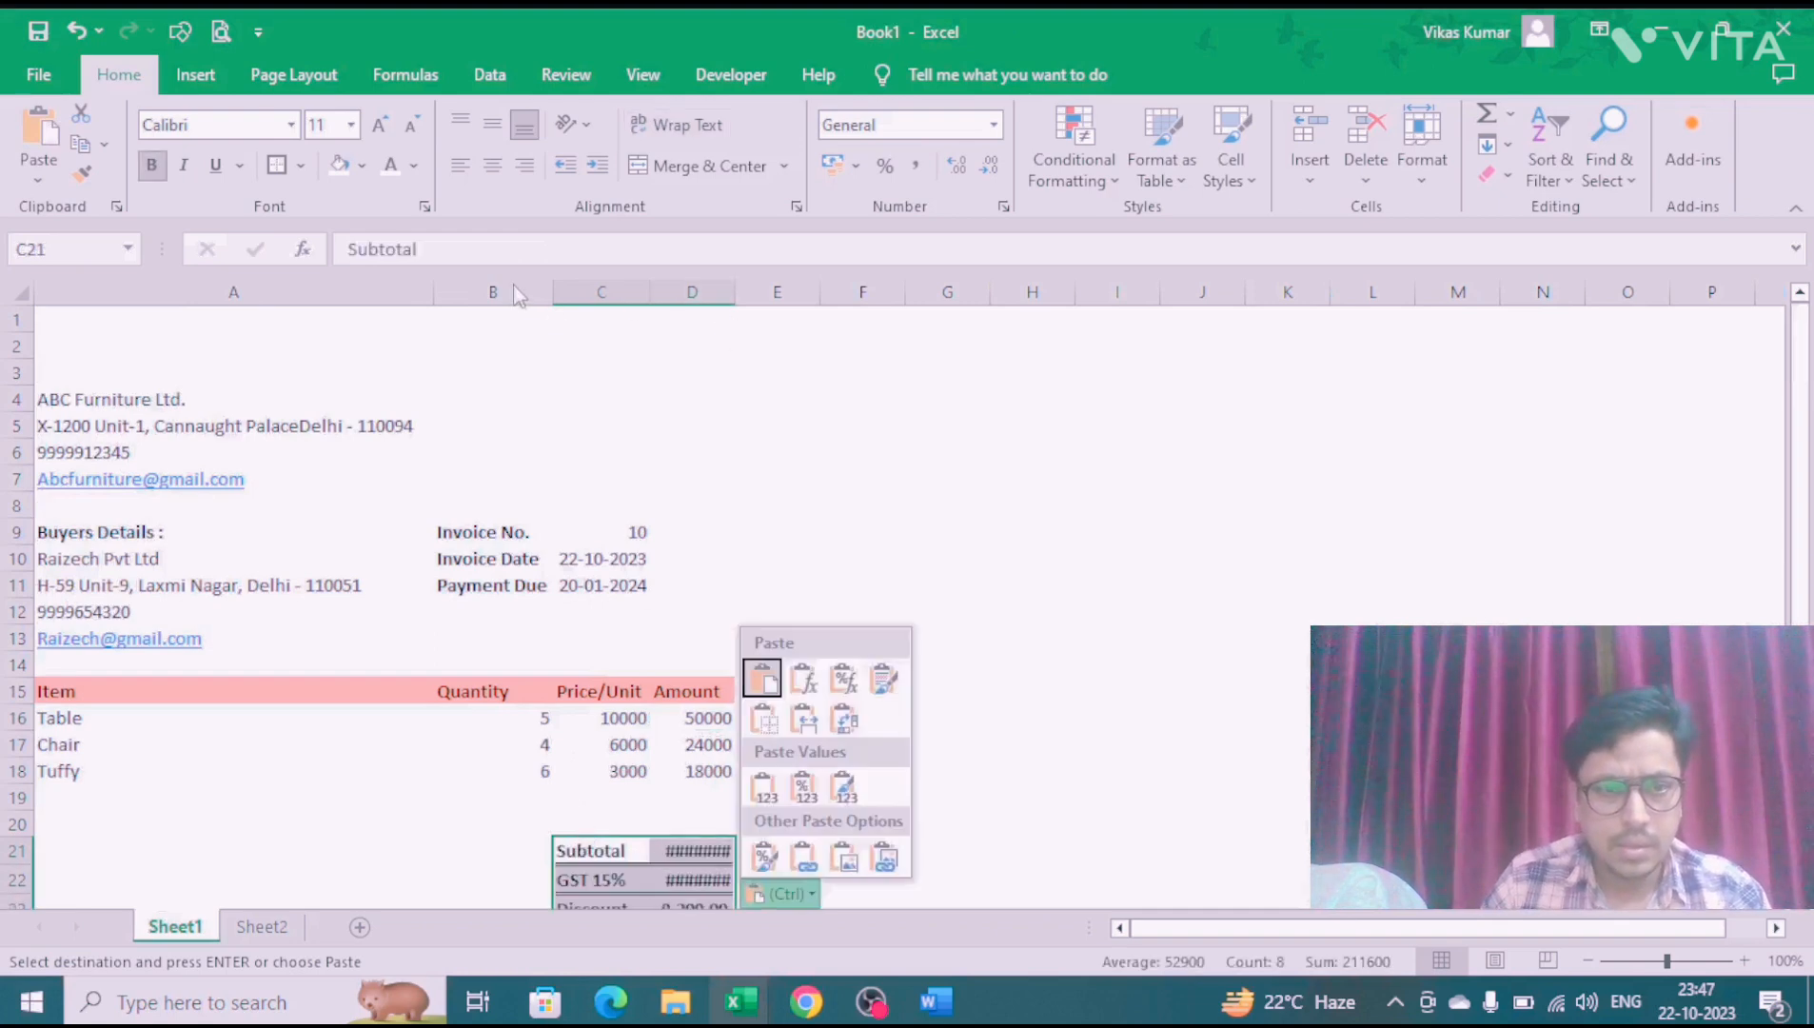
Step: Auto-fit the widths of columns C and D to the pasted totals block
{"action": "left_click", "coordinate": [513, 284]}
{"action": "left_click_drag", "start_coordinate": [575, 281], "coordinate": [643, 277]}
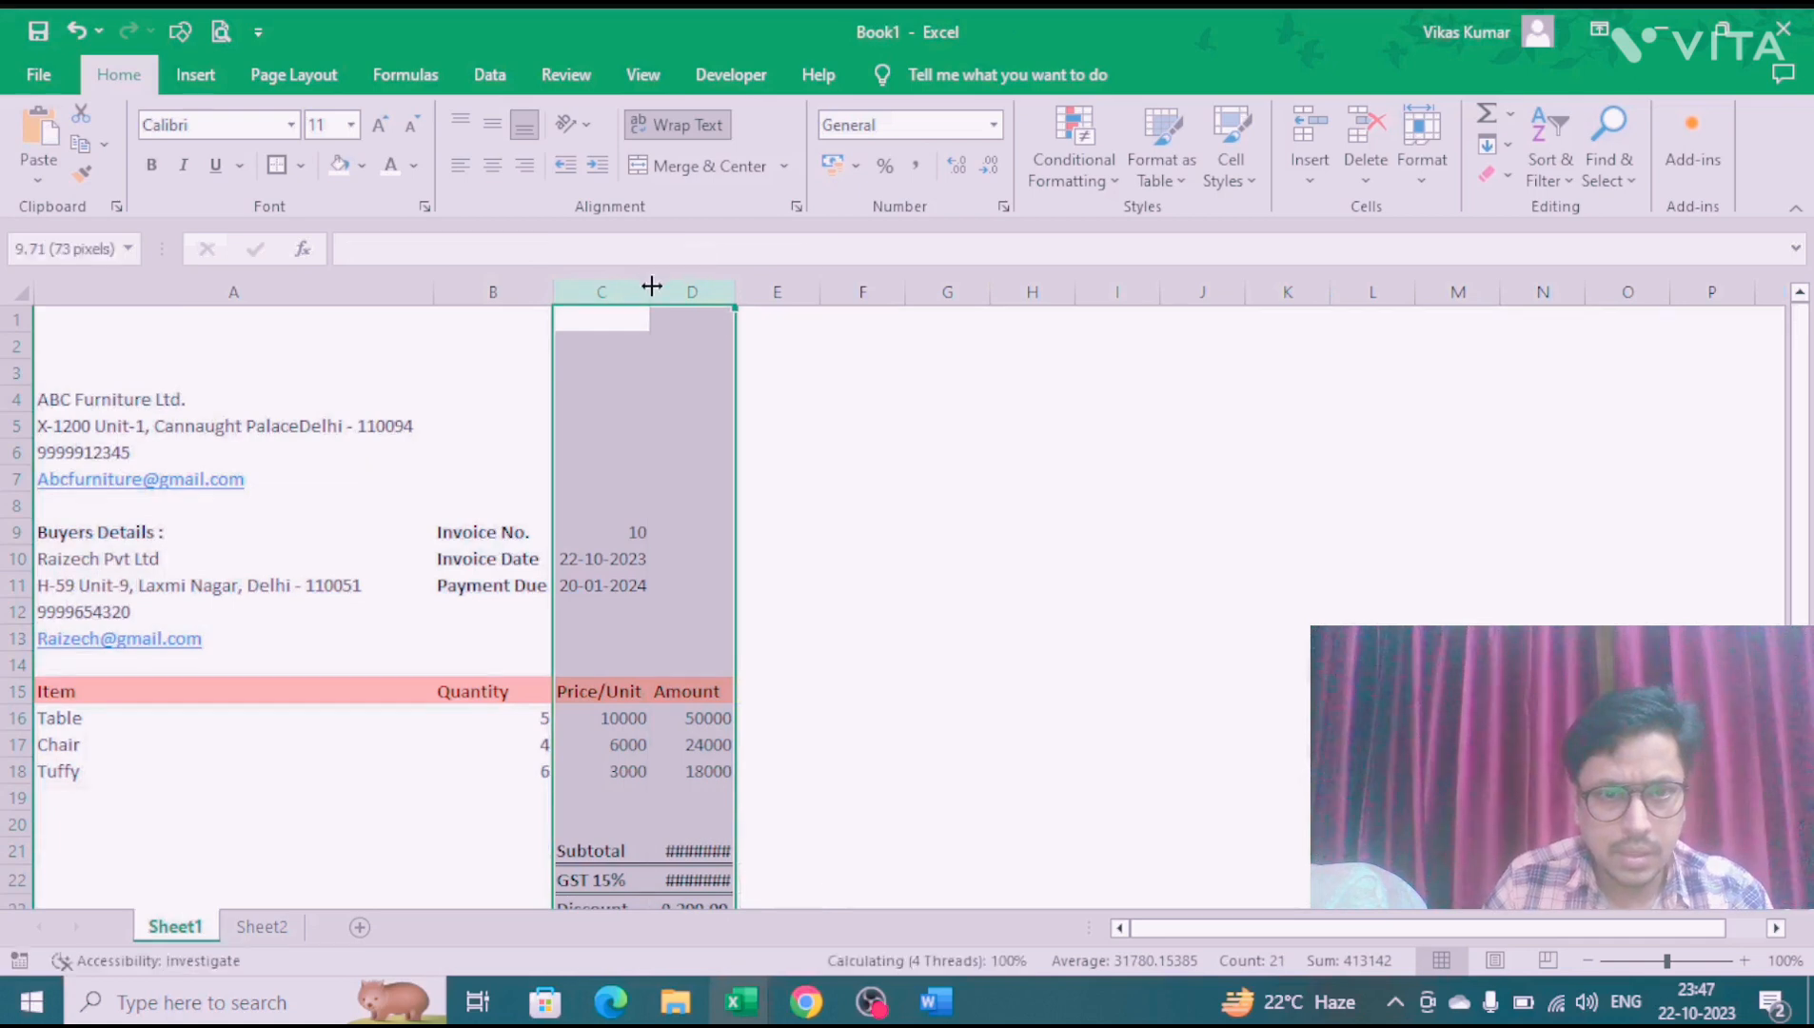
{"action": "double_click", "coordinate": [651, 286]}
Step: Check the formulas in the pasted totals block from D21 to D25
{"action": "left_click", "coordinate": [716, 843]}
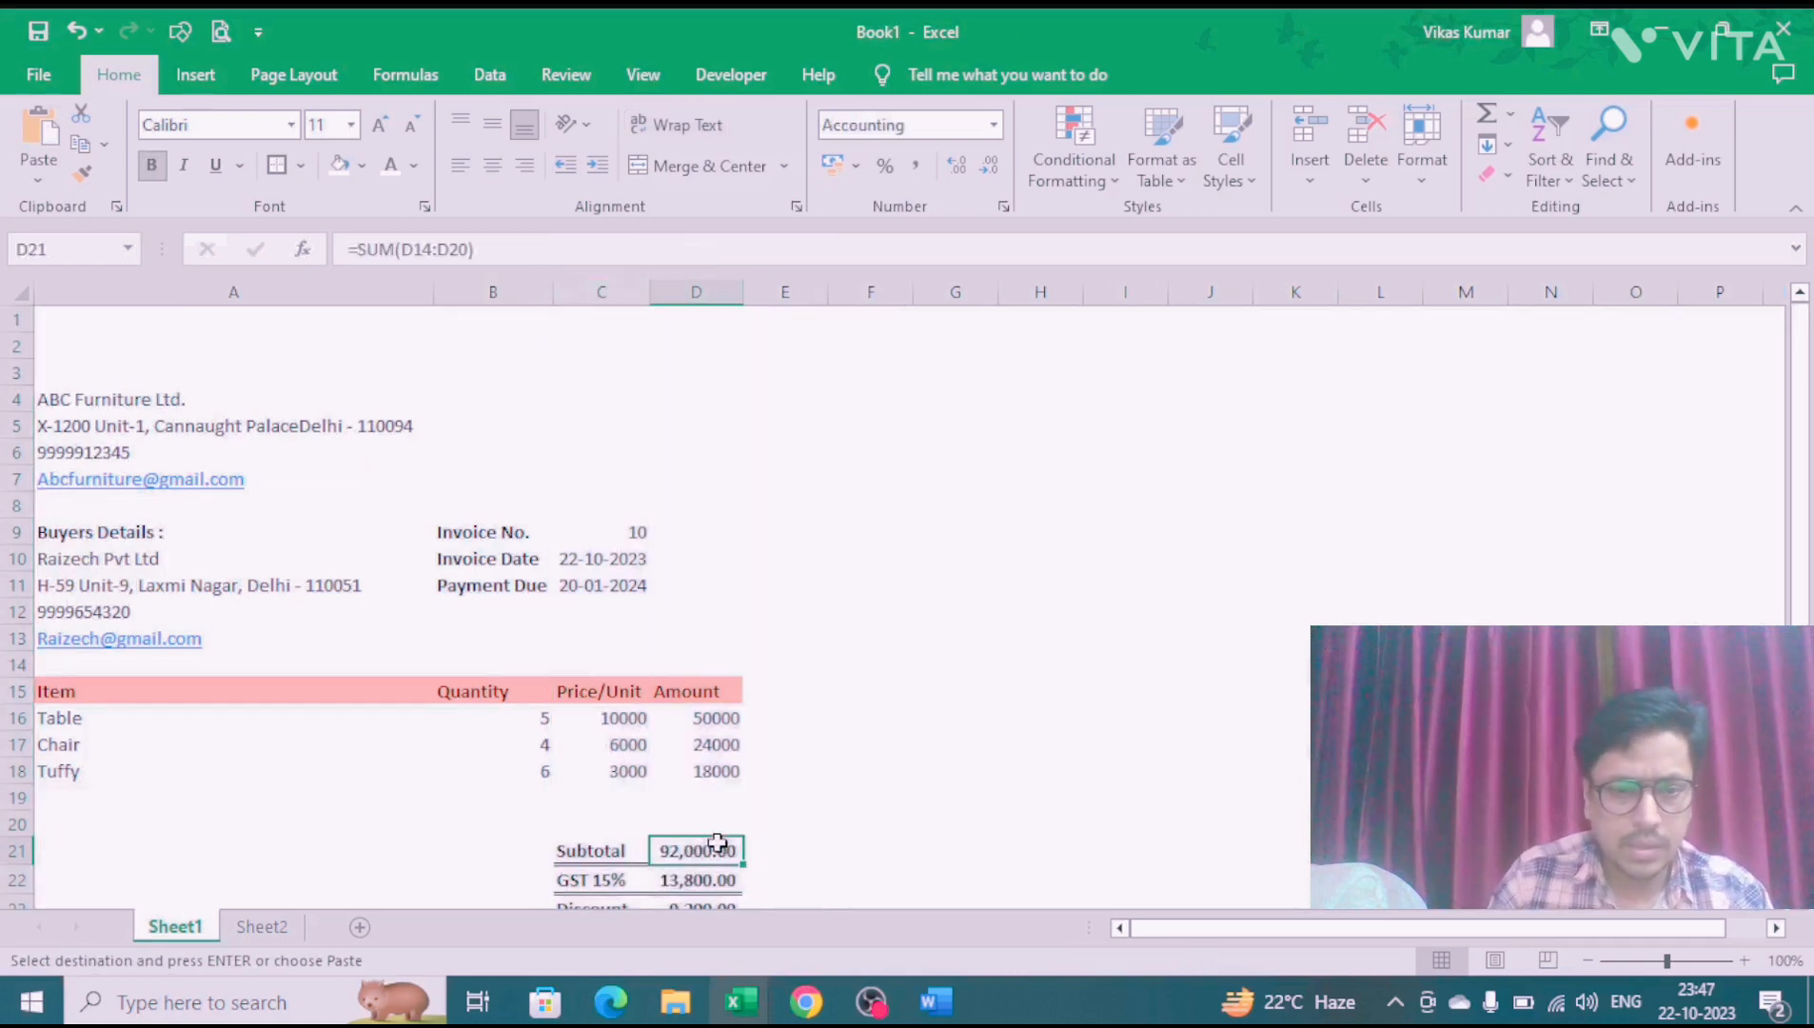
{"action": "key", "text": "Down"}
{"action": "key", "text": "Down"}
{"action": "key", "text": "Down"}
{"action": "key", "text": "Down"}
{"action": "key", "text": "Down"}
Step: Enter the item Almirah with quantity 5 in row 19 of the invoice
{"action": "key", "text": "Up"}
{"action": "key", "text": "Up"}
{"action": "key", "text": "Up"}
{"action": "key", "text": "Up"}
{"action": "key", "text": "Up"}
{"action": "key", "text": "Up"}
{"action": "key", "text": "Up"}
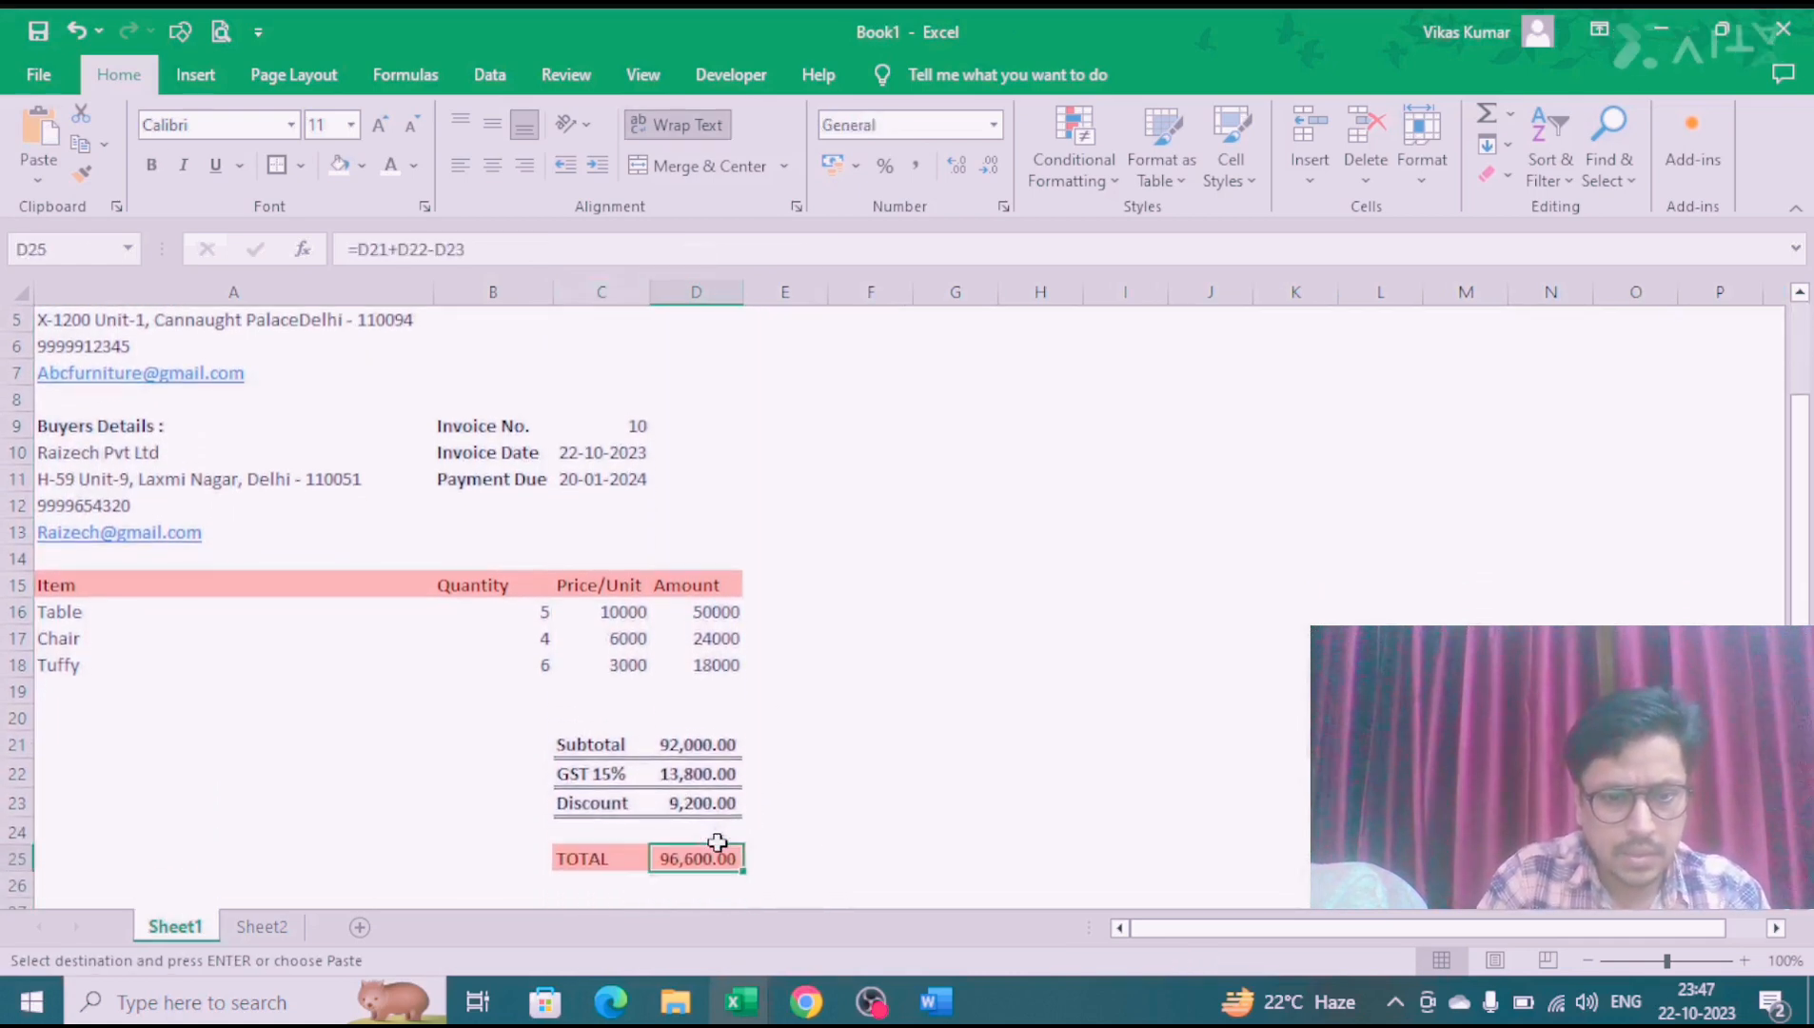
{"action": "key", "text": "Left"}
{"action": "key", "text": "Left"}
{"action": "key", "text": "Left"}
{"action": "type", "text": "Al"}
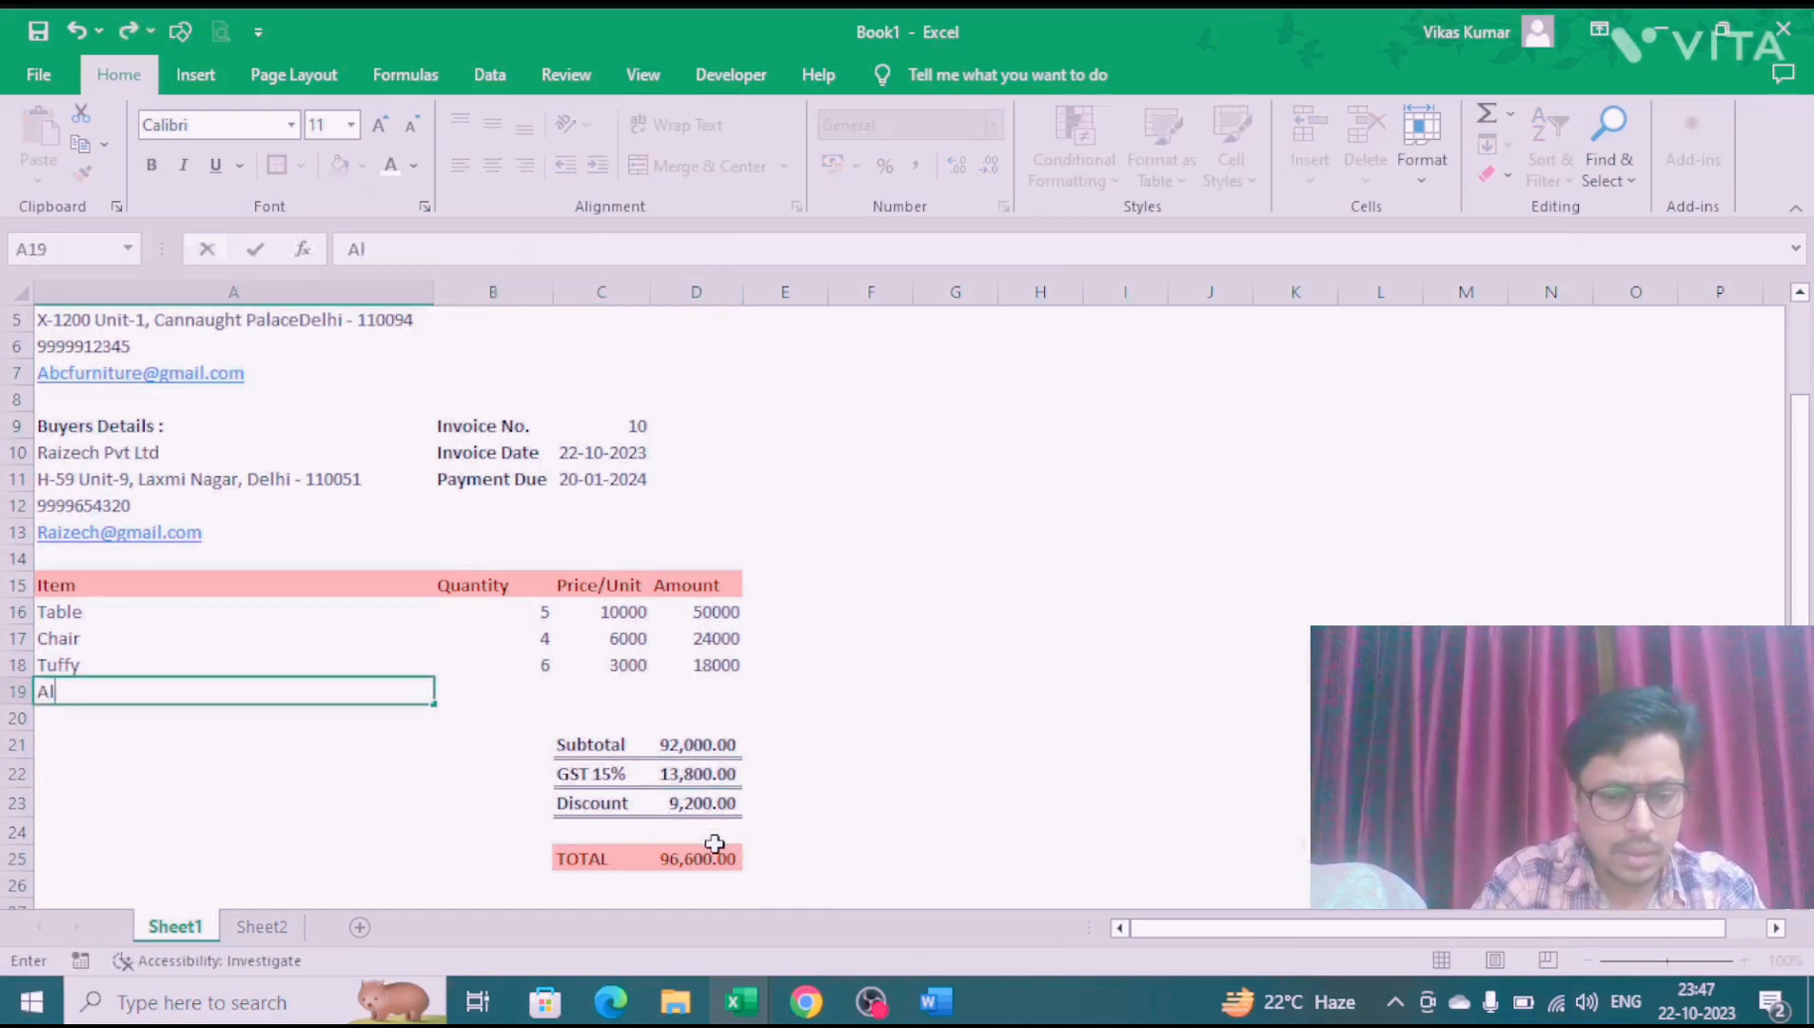
{"action": "type", "text": "mirah"}
{"action": "key", "text": "Tab"}
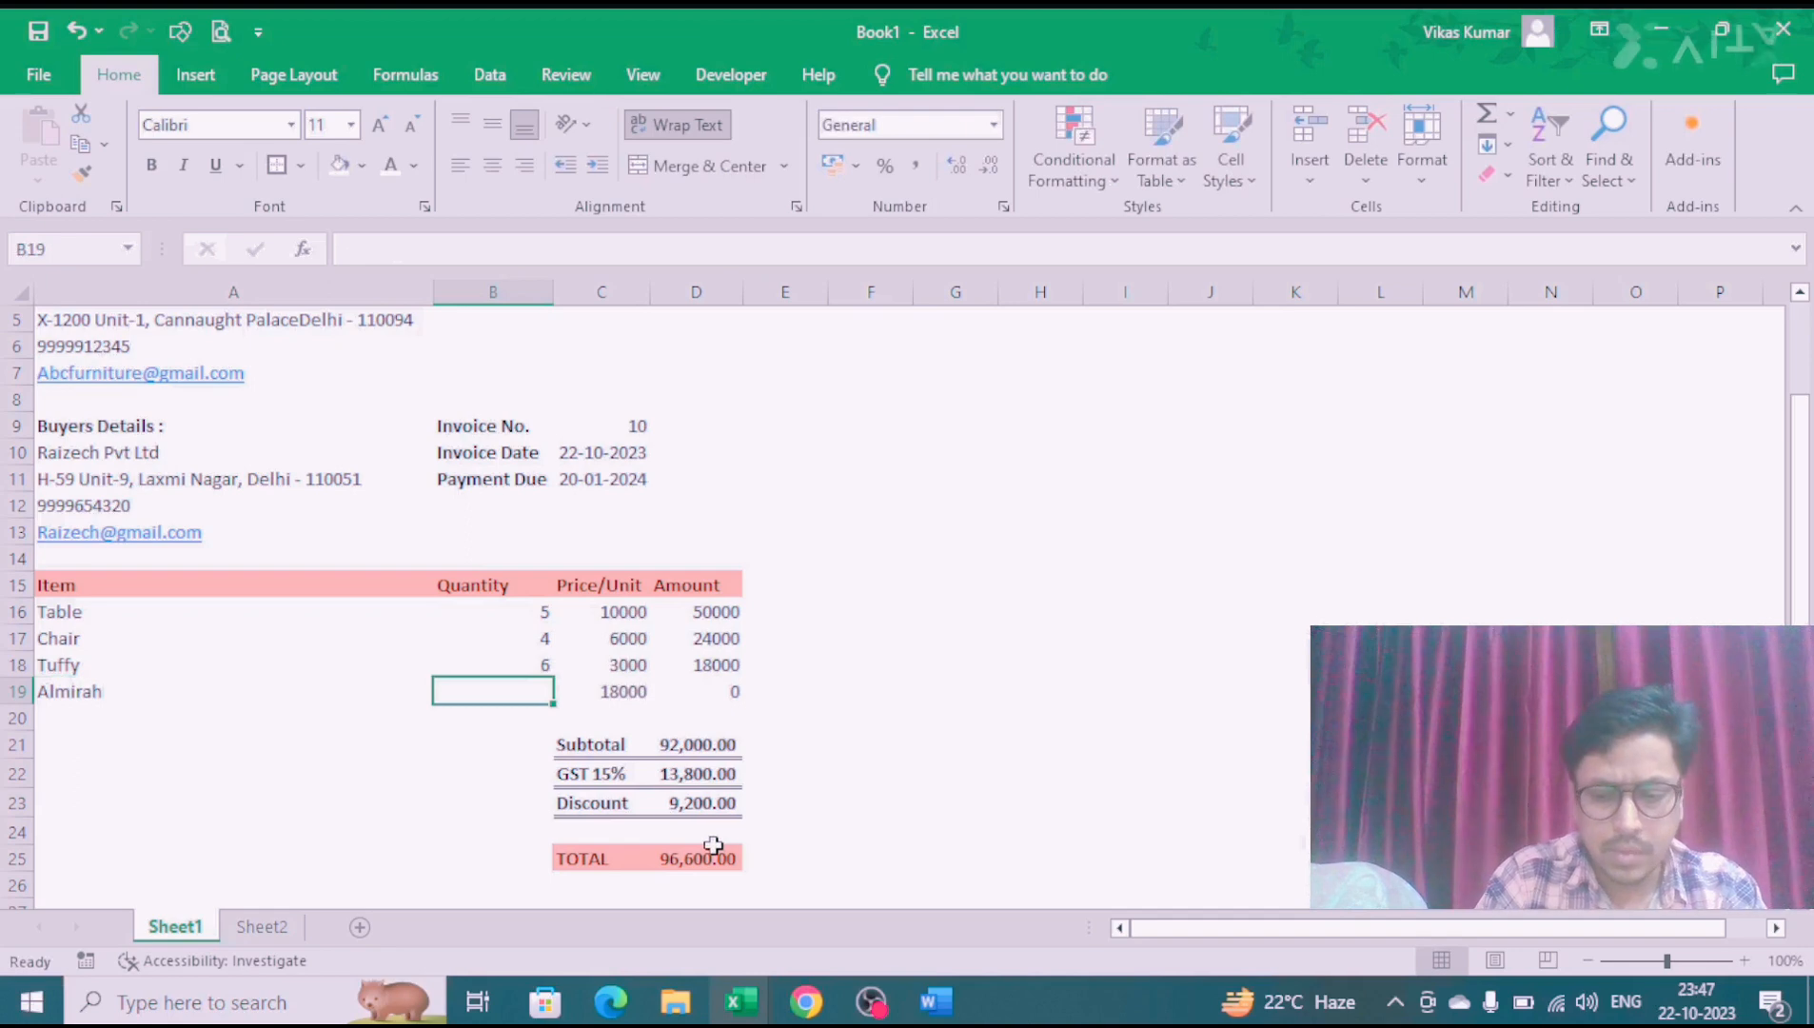
{"action": "type", "text": "5"}
{"action": "key", "text": "Tab"}
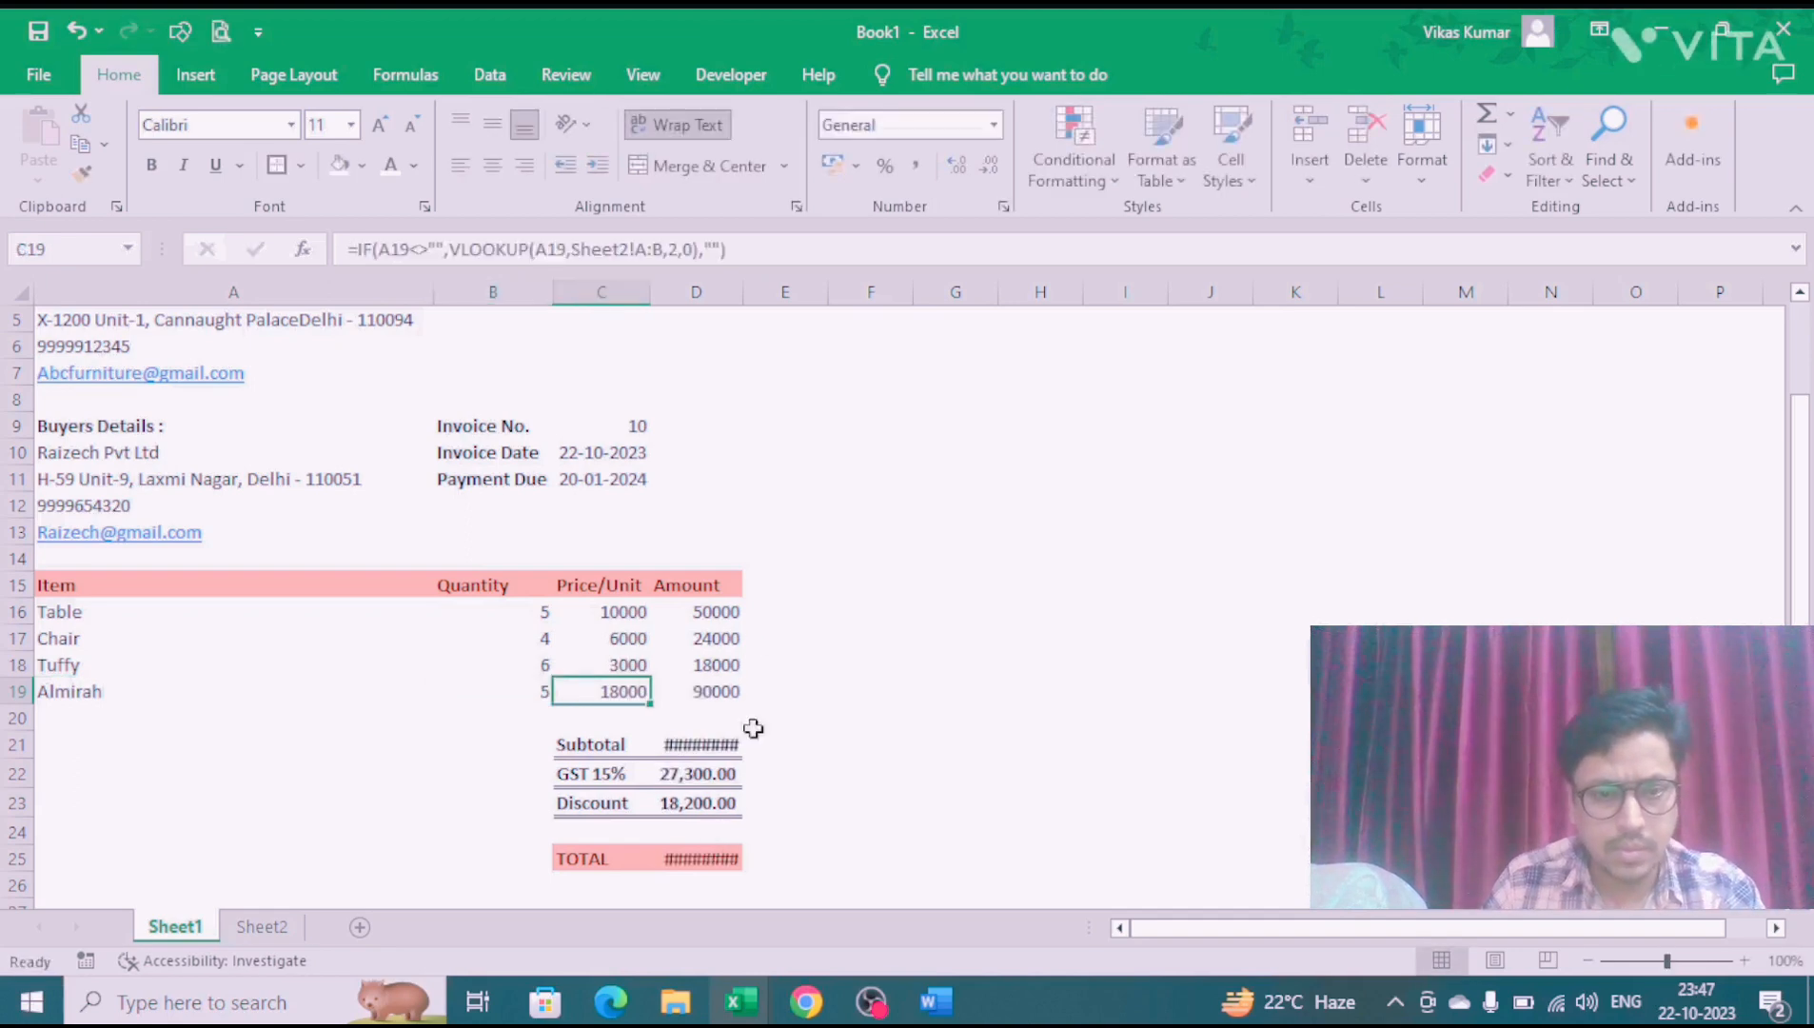
Step: Auto-fit columns C and D again so the larger amounts fit in their cells
{"action": "left_click", "coordinate": [611, 288]}
{"action": "left_click_drag", "start_coordinate": [610, 287], "coordinate": [733, 288]}
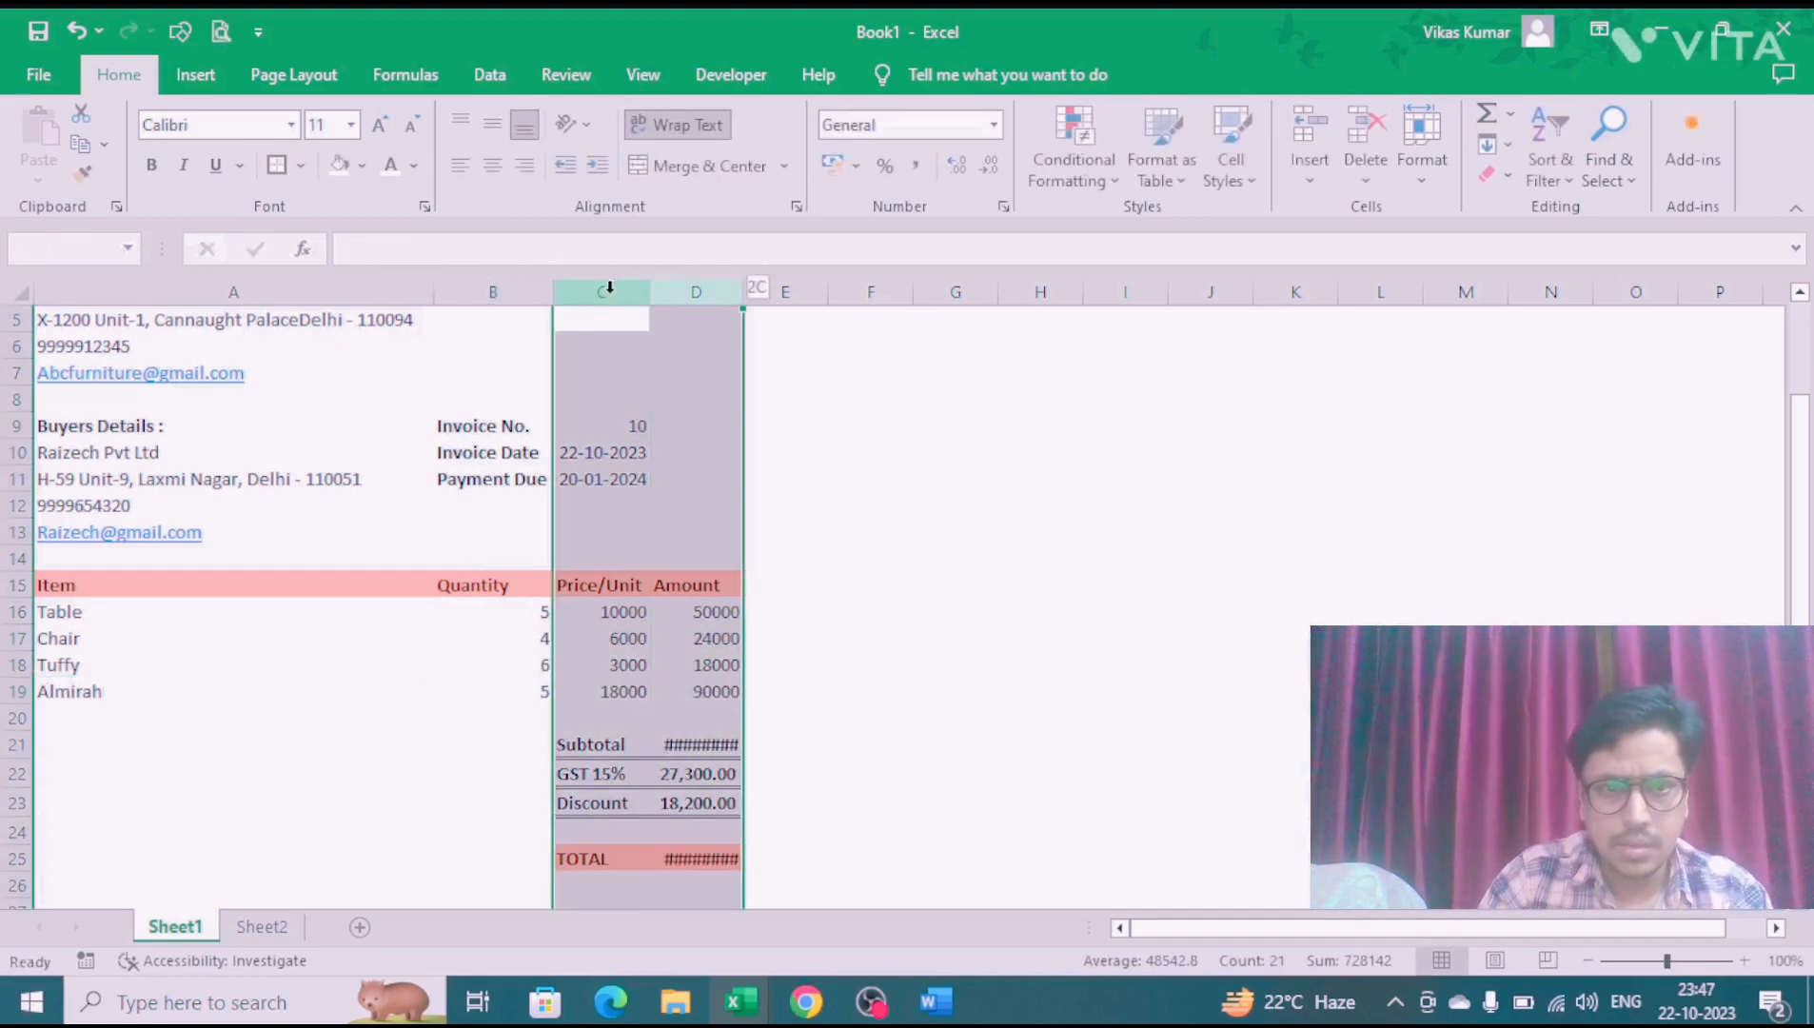
{"action": "double_click", "coordinate": [652, 289]}
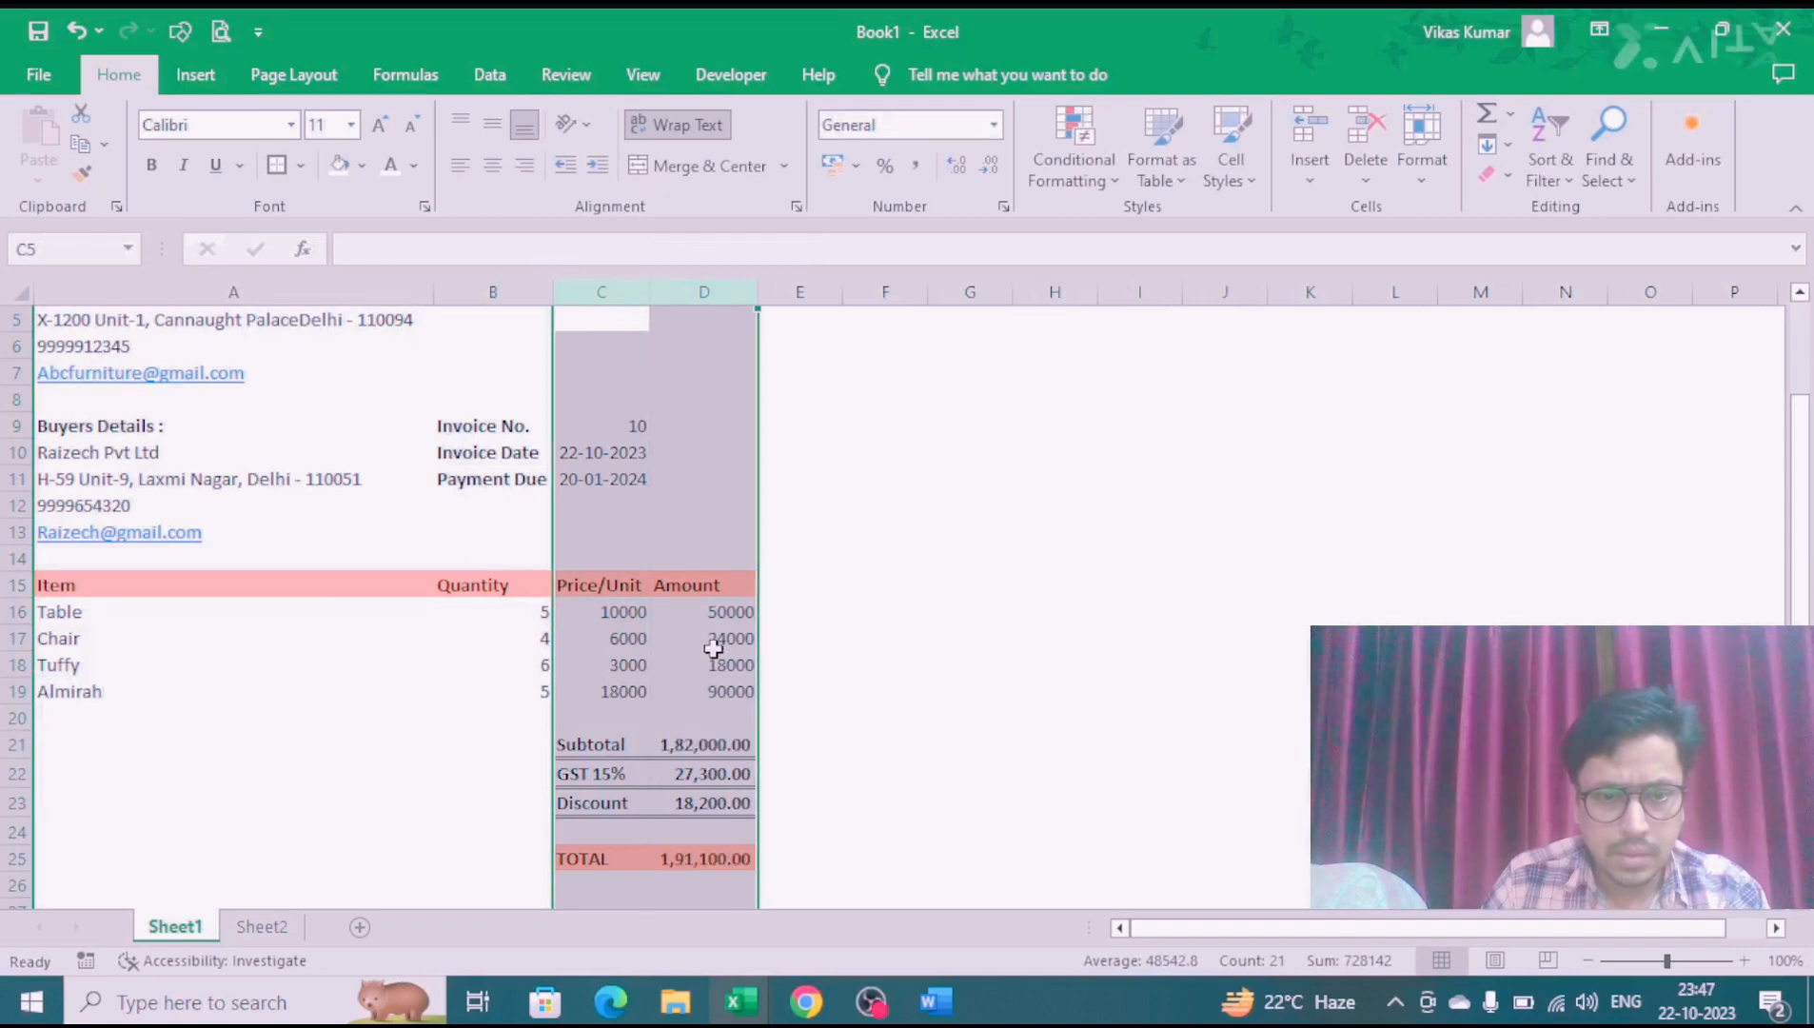
Step: Check the Subtotal, GST and Discount formulas in D21:D23 against the amounts in D16:D19
{"action": "left_click", "coordinate": [714, 691]}
{"action": "left_click", "coordinate": [708, 748]}
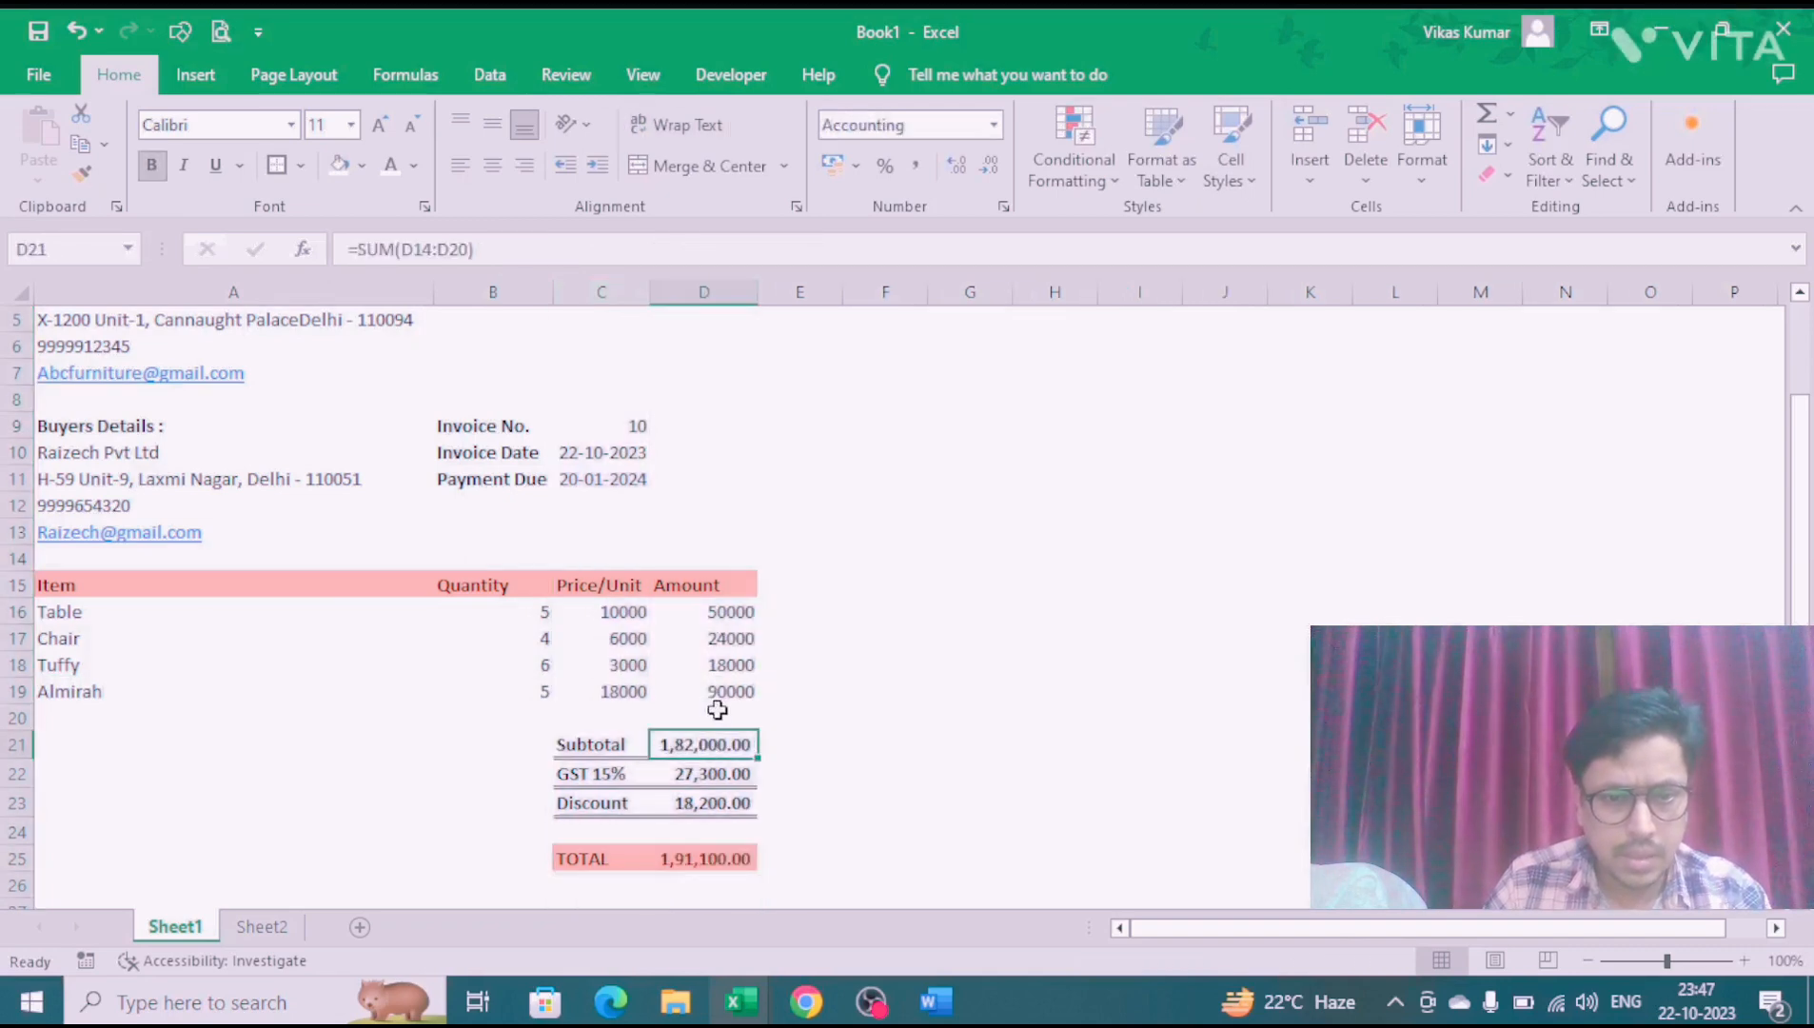
{"action": "left_click", "coordinate": [724, 775]}
{"action": "left_click", "coordinate": [712, 803]}
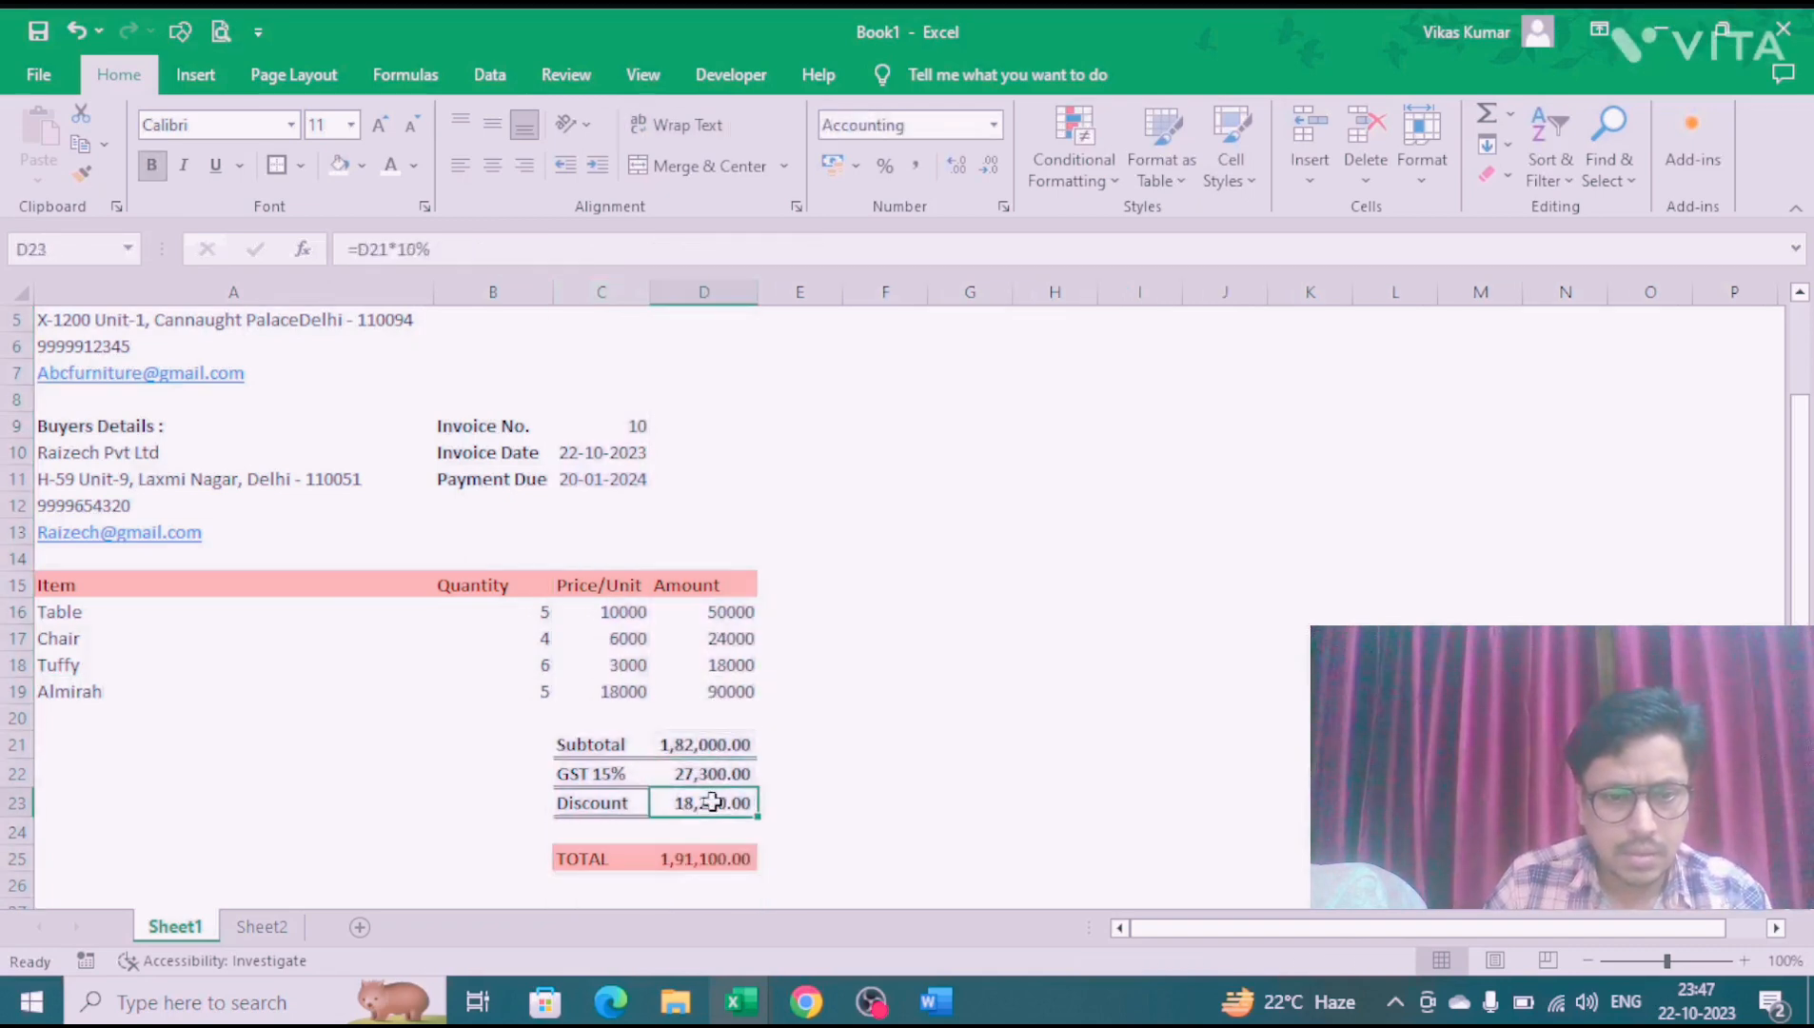
{"action": "left_click", "coordinate": [701, 751]}
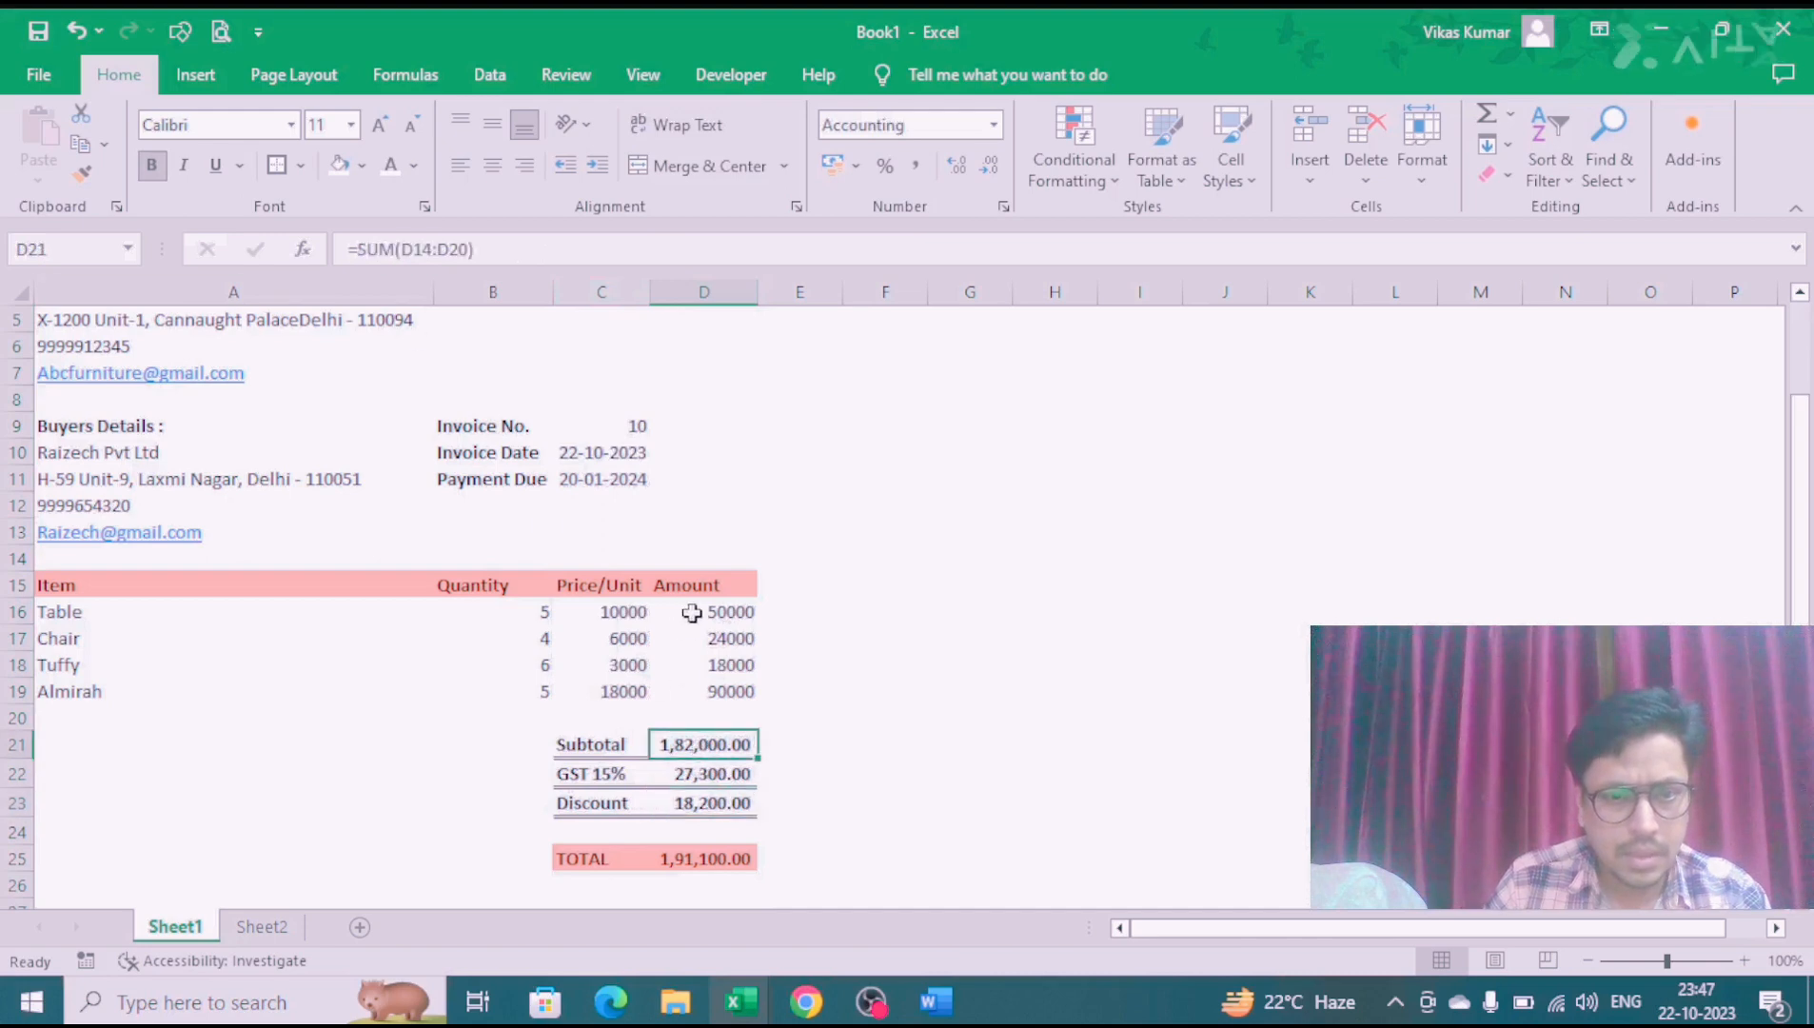
{"action": "left_click_drag", "start_coordinate": [684, 611], "coordinate": [716, 694]}
{"action": "left_click", "coordinate": [703, 747]}
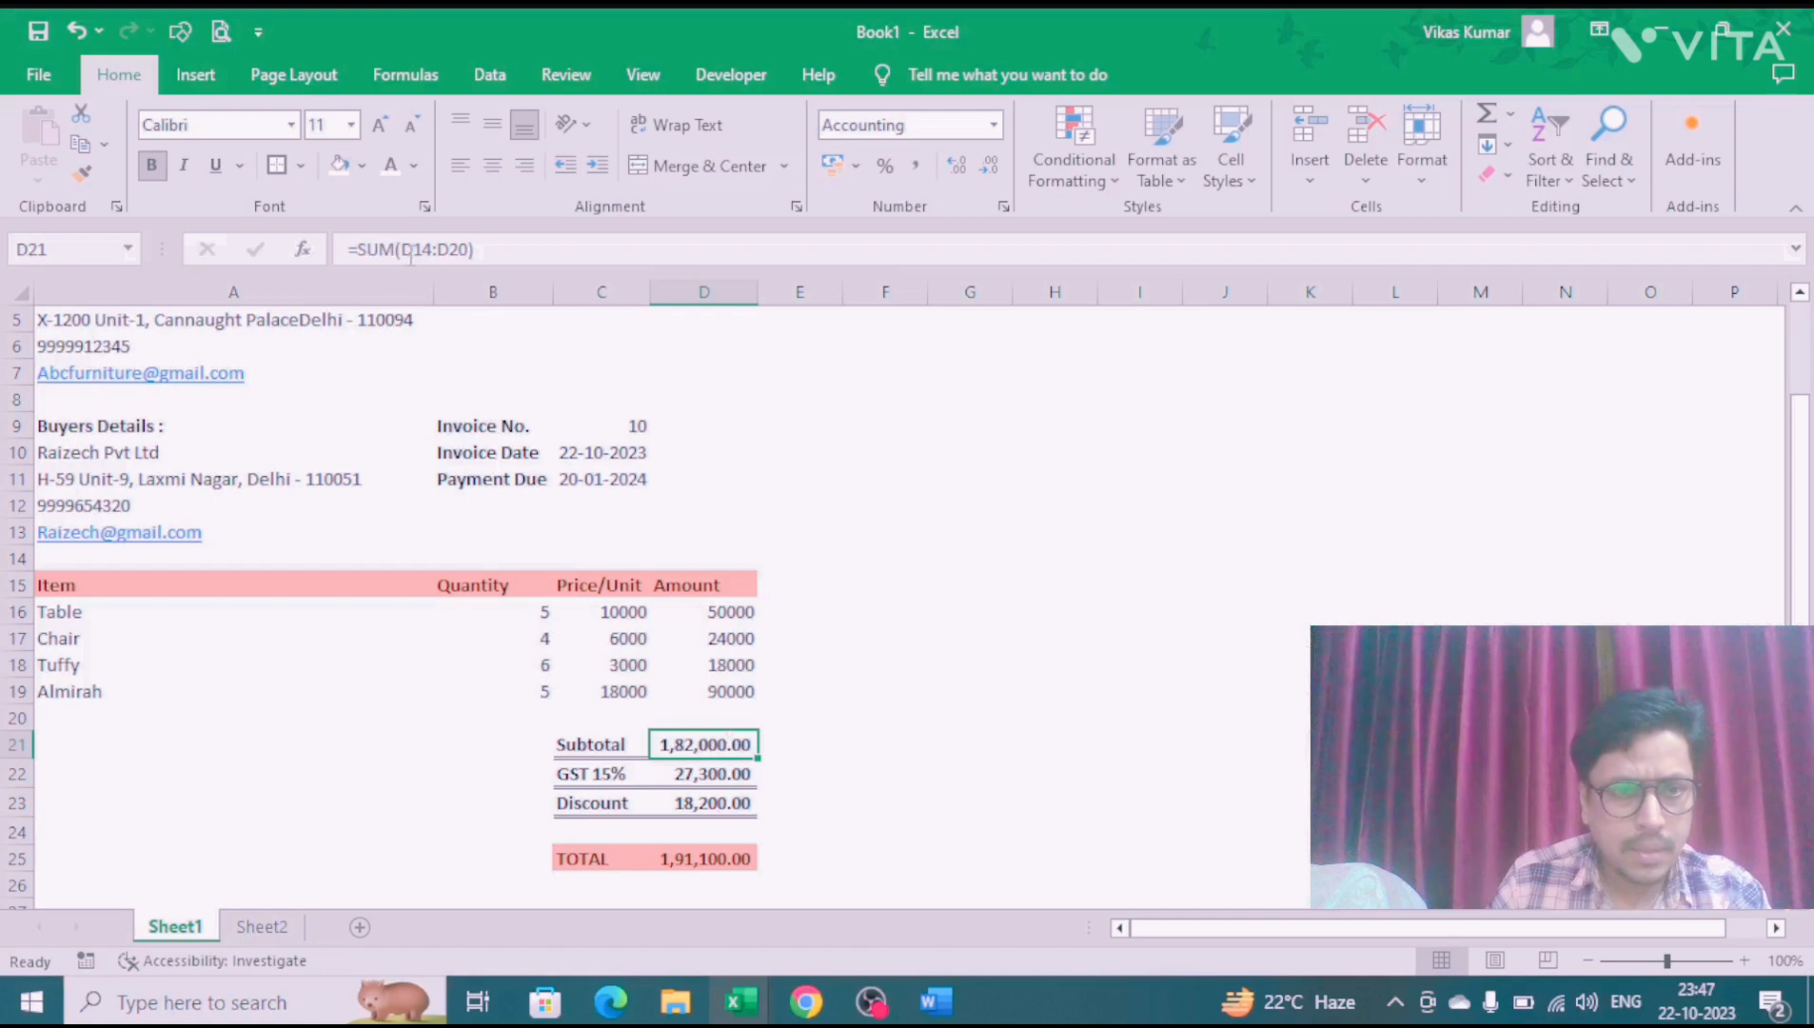
Step: Re-enter the Subtotal formula in D21 as =SUM(D16:D19), covering the four item amounts
{"action": "type", "text": "=SUM("}
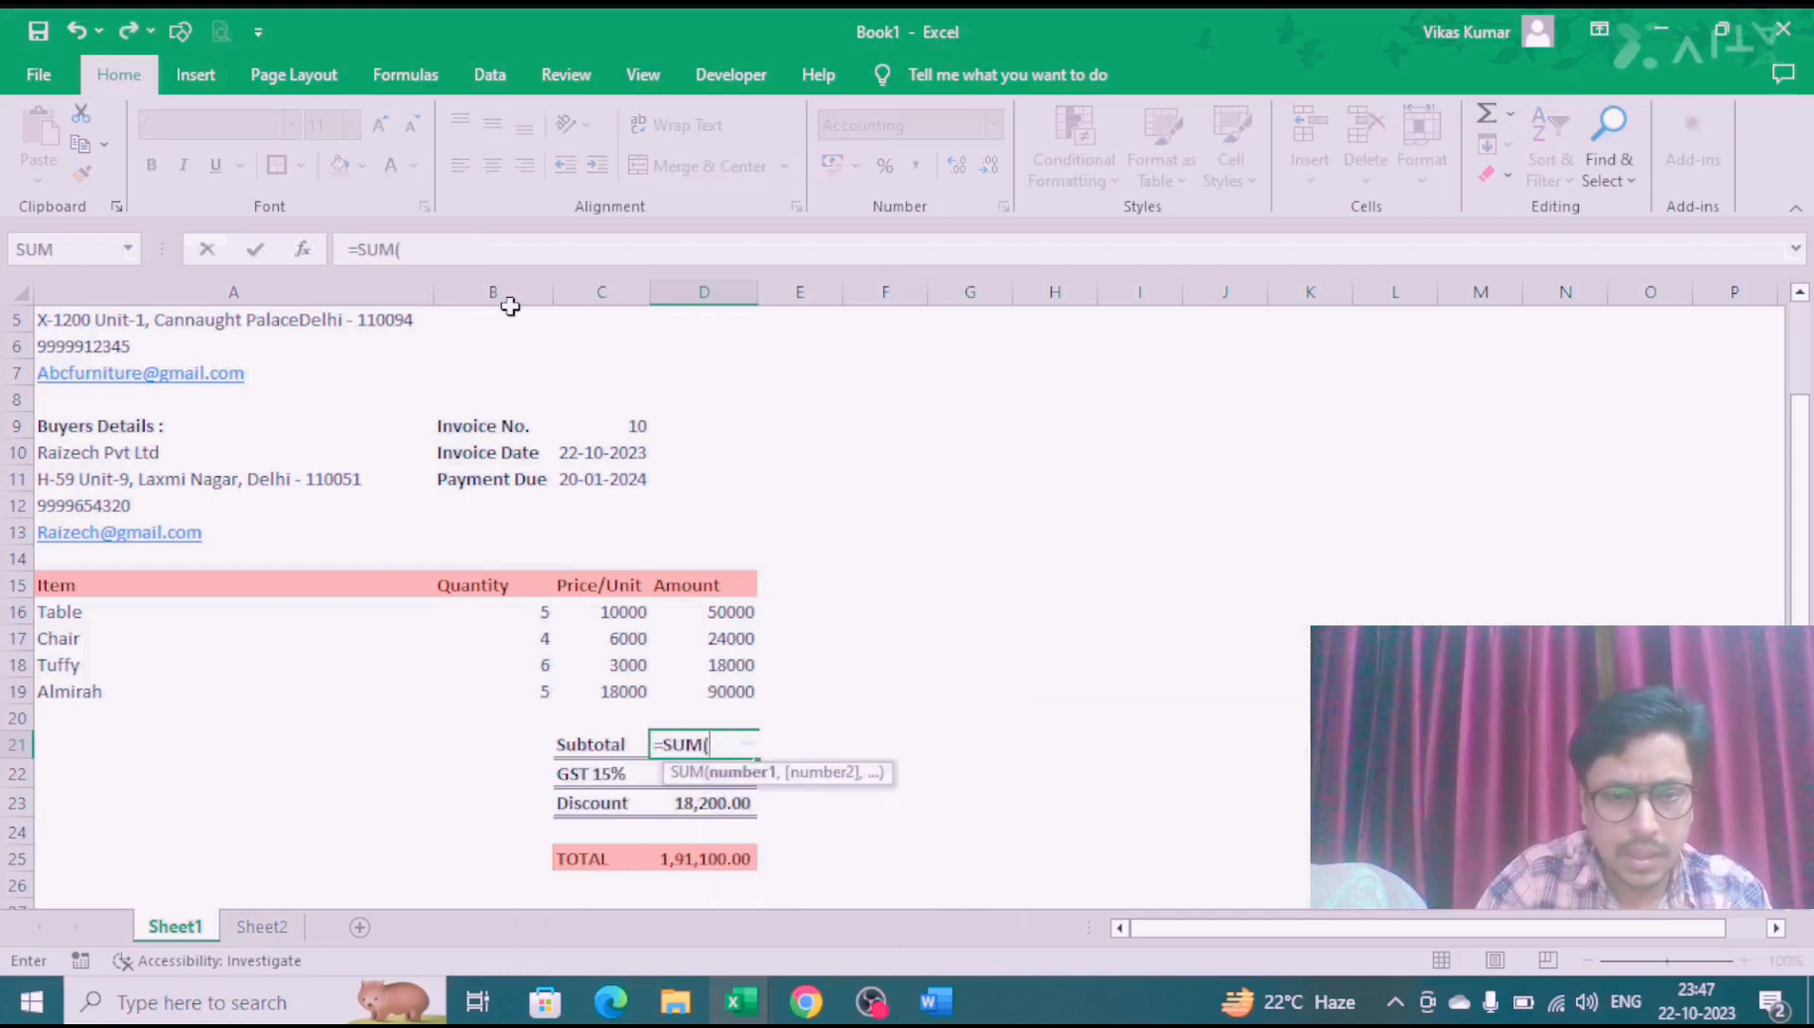
{"action": "left_click", "coordinate": [723, 609]}
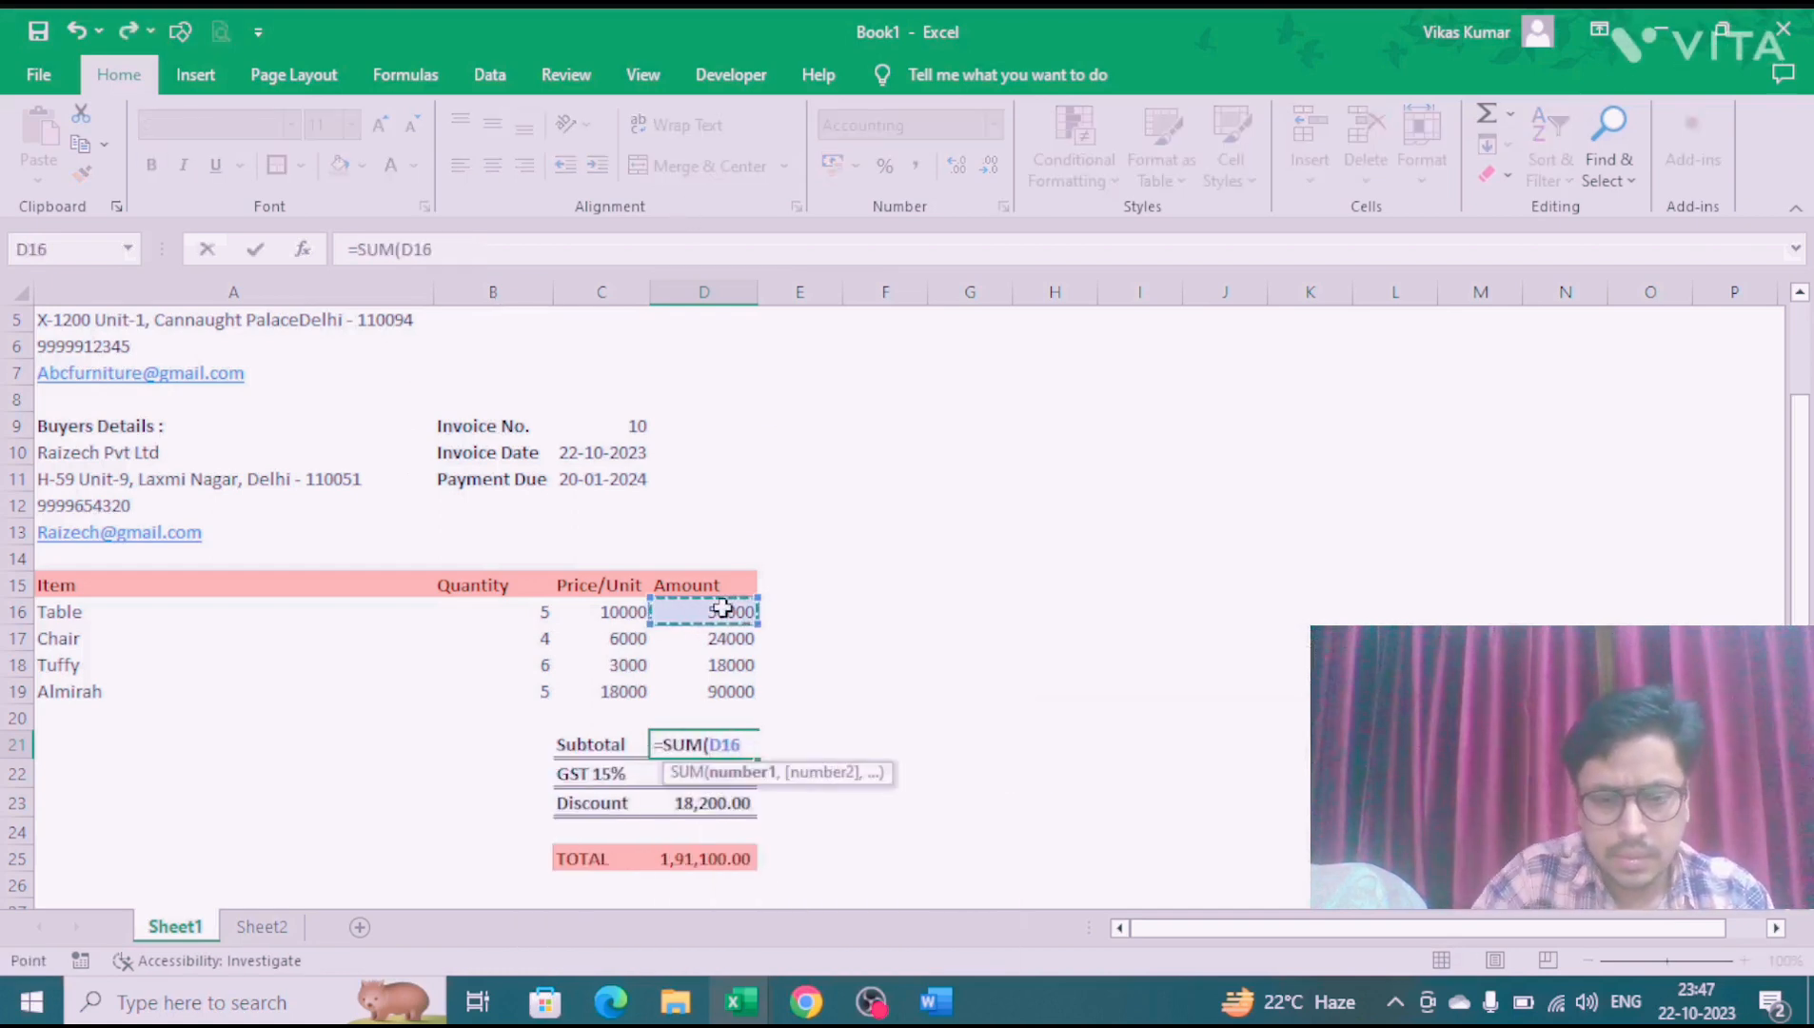
{"action": "key", "text": "shift+Down"}
{"action": "key", "text": "shift+Down"}
{"action": "key", "text": "shift+Down"}
{"action": "type", "text": ")"}
{"action": "key", "text": "Return"}
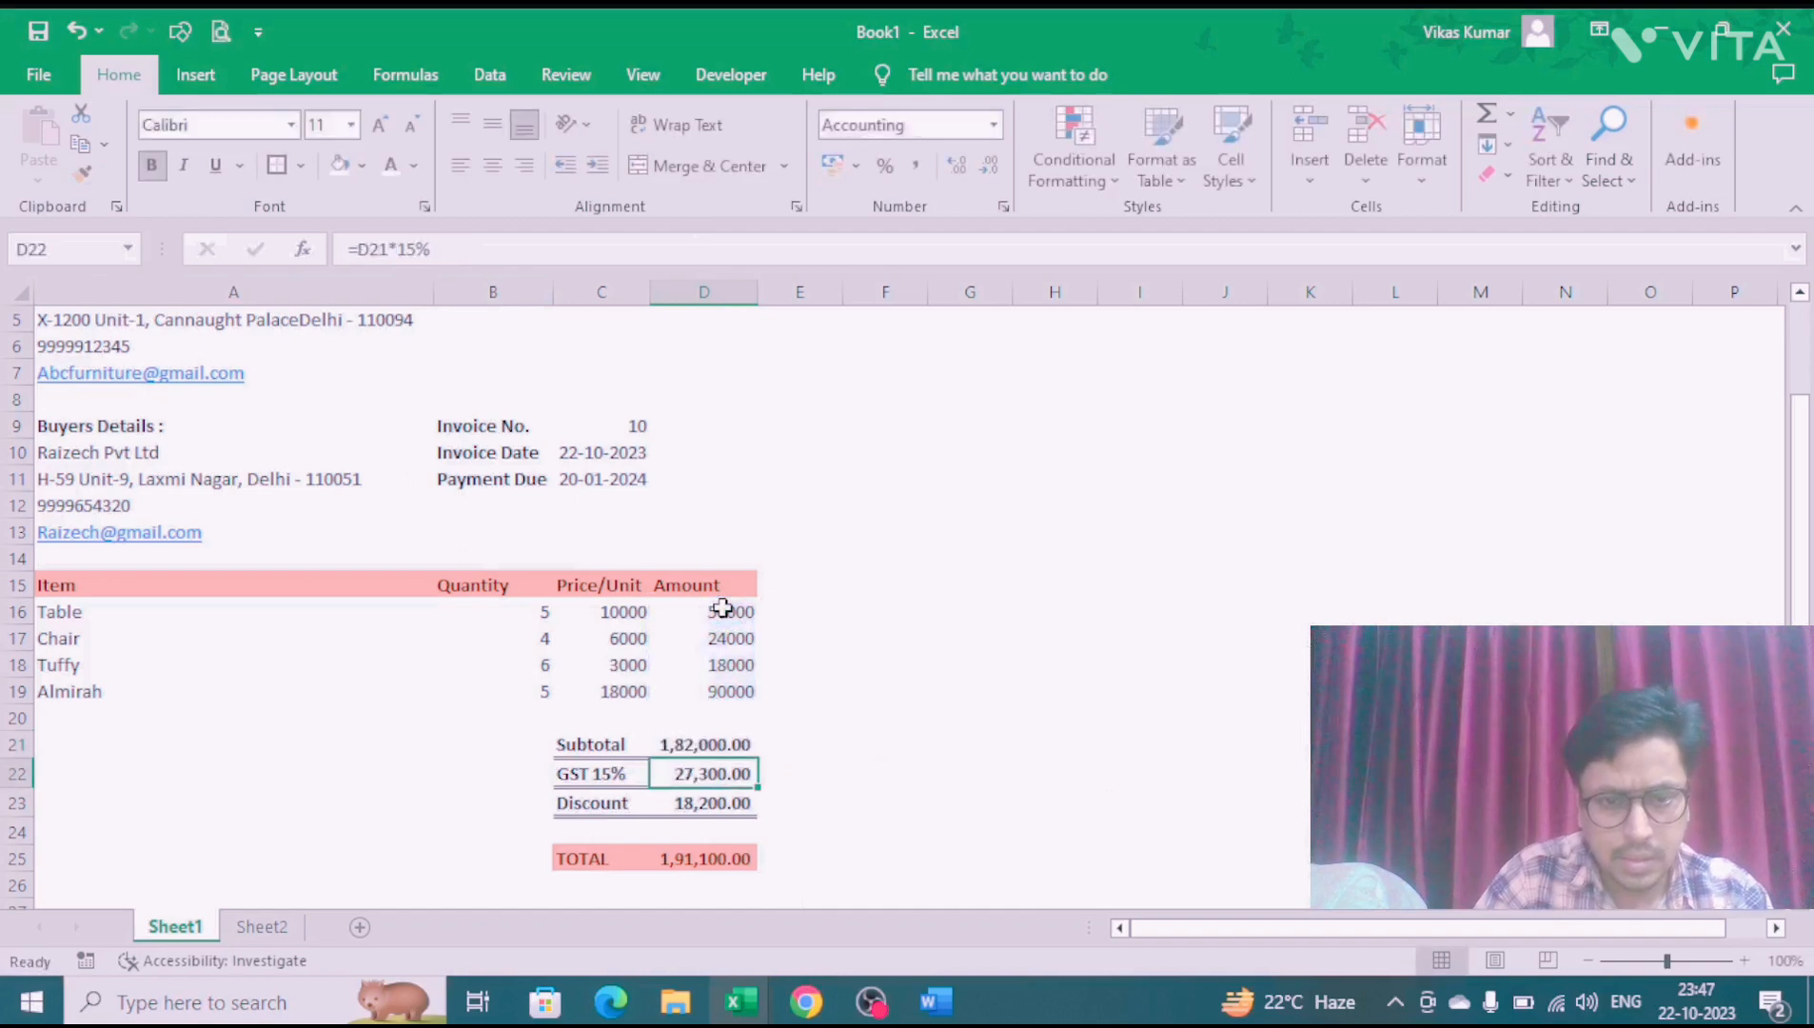
Step: Re-enter GST in D22 as =D21*15% and Discount in D23 as =D21*10%
{"action": "type", "text": "=D21*15%"}
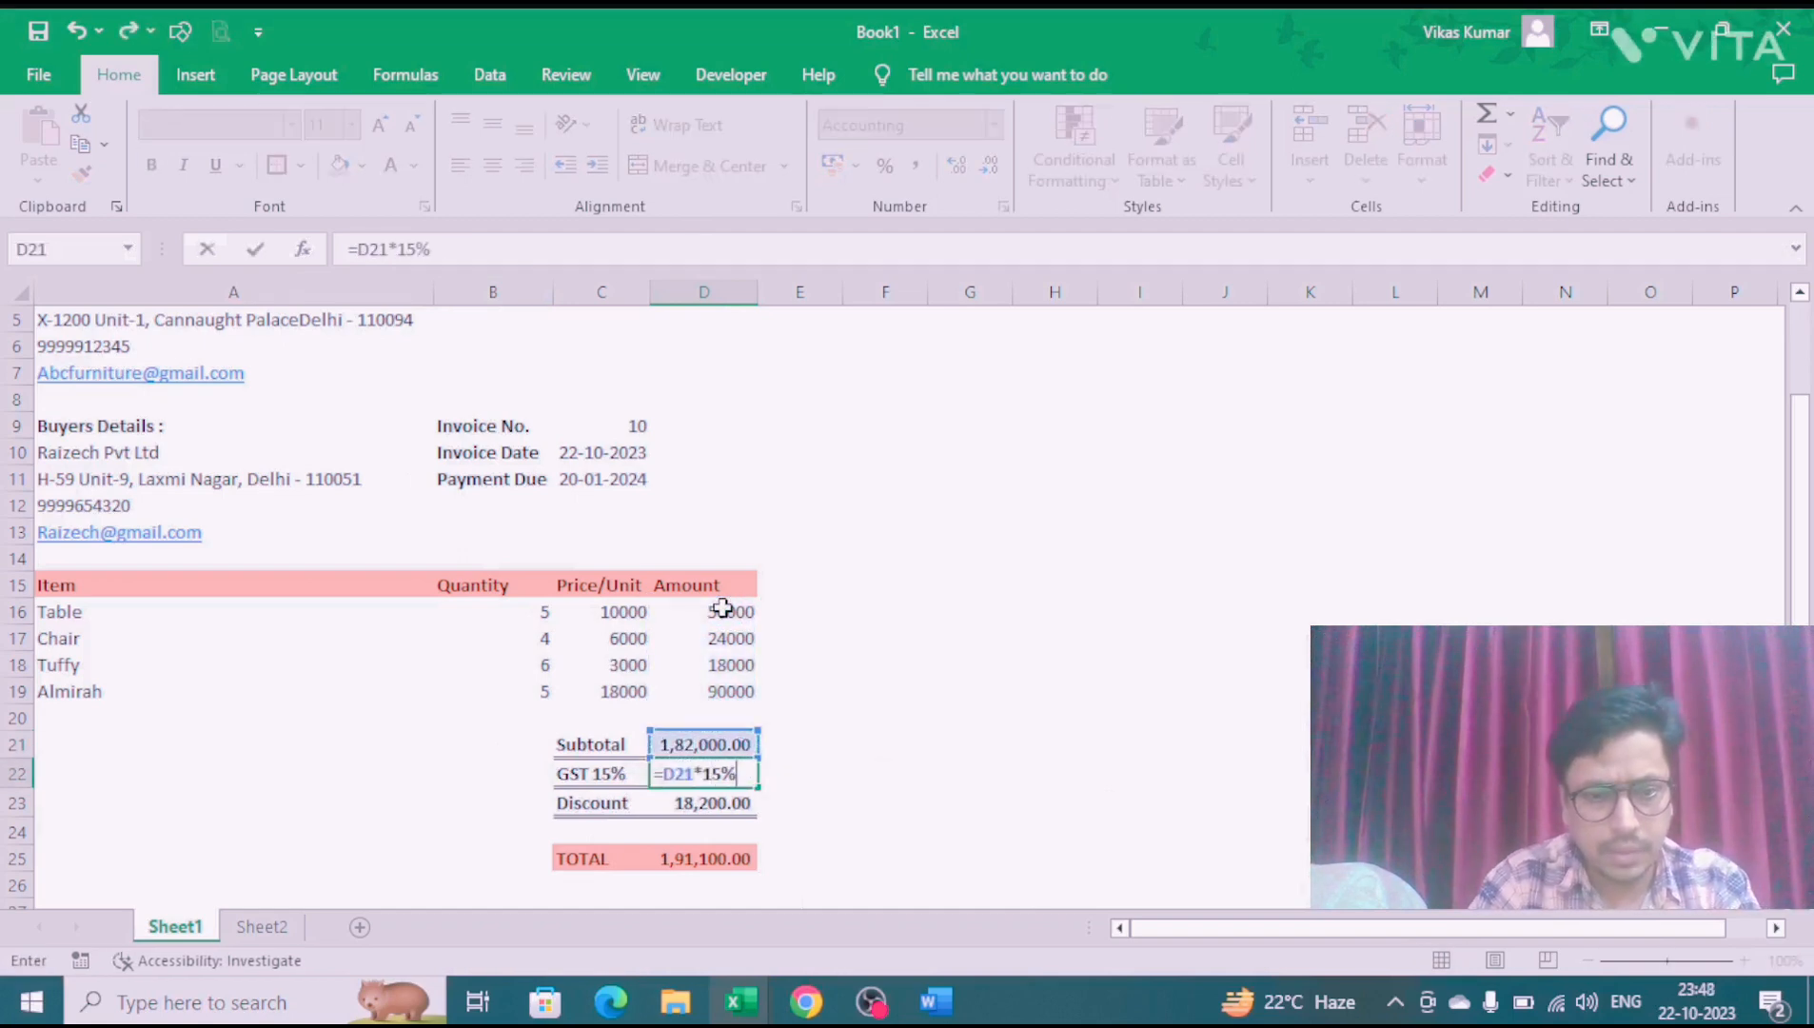
{"action": "key", "text": "Return"}
{"action": "type", "text": "="}
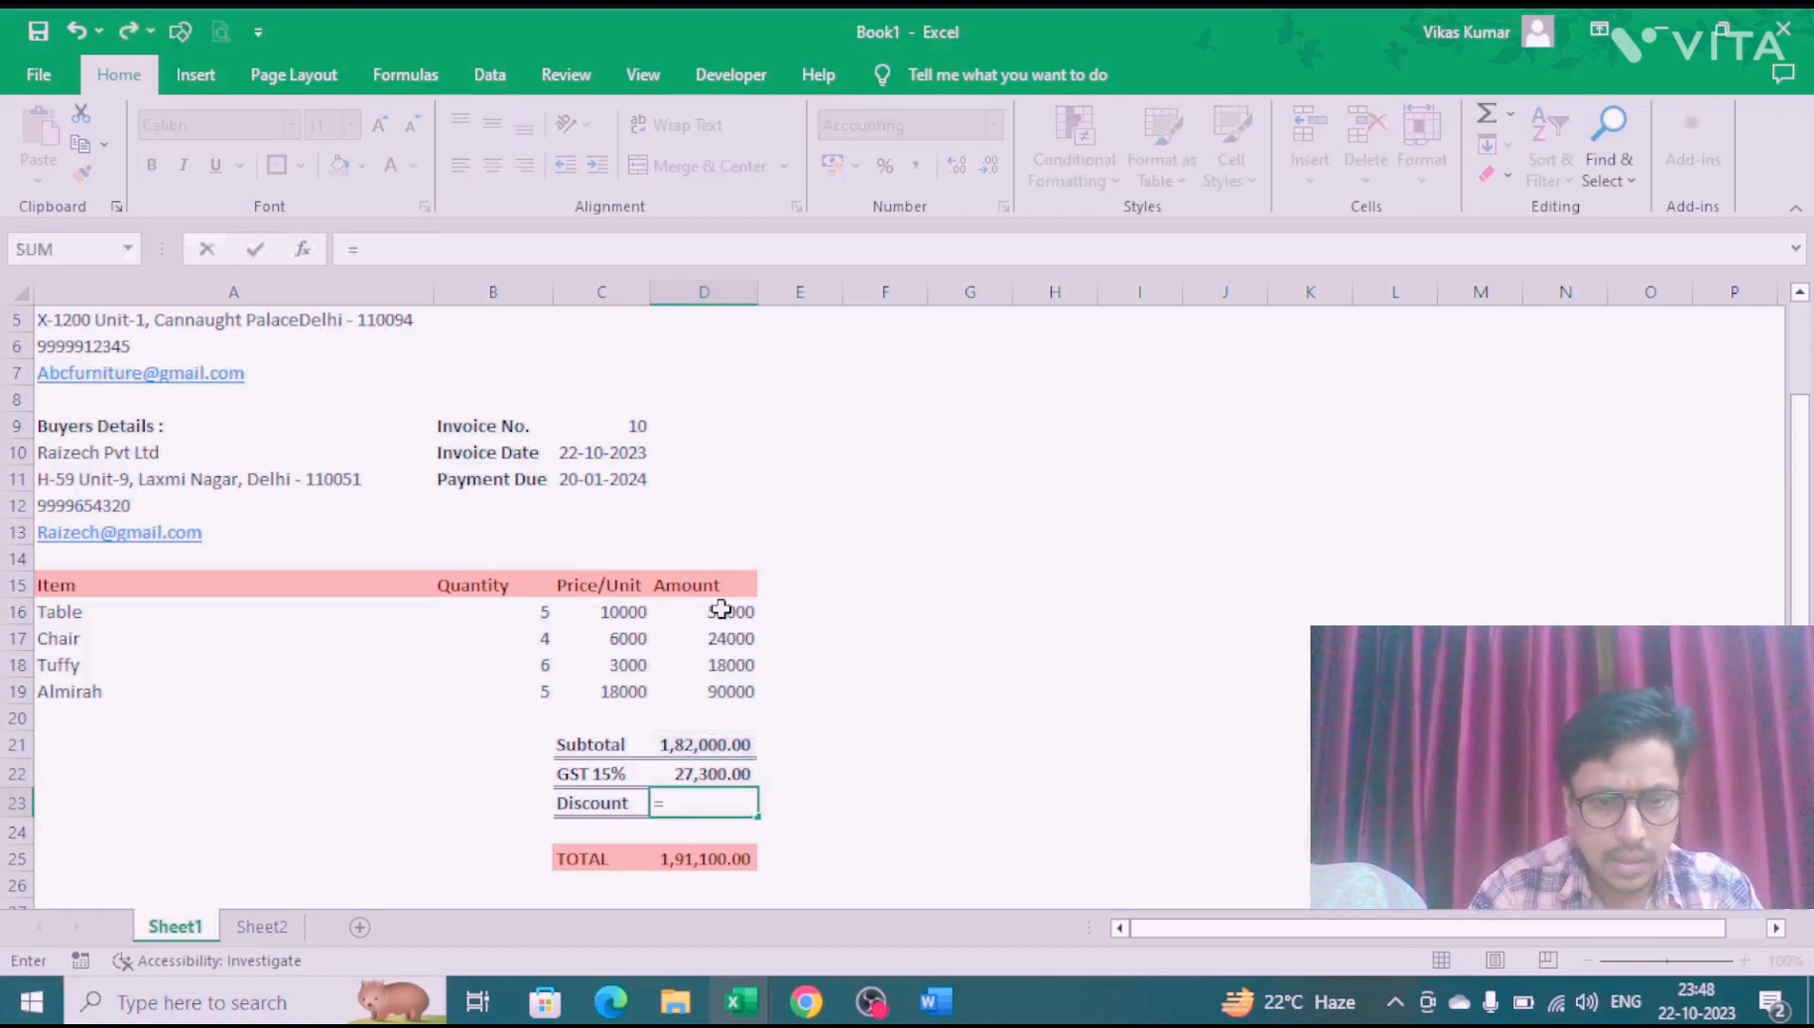
{"action": "key", "text": "Up"}
{"action": "key", "text": "Up"}
{"action": "type", "text": "*10"}
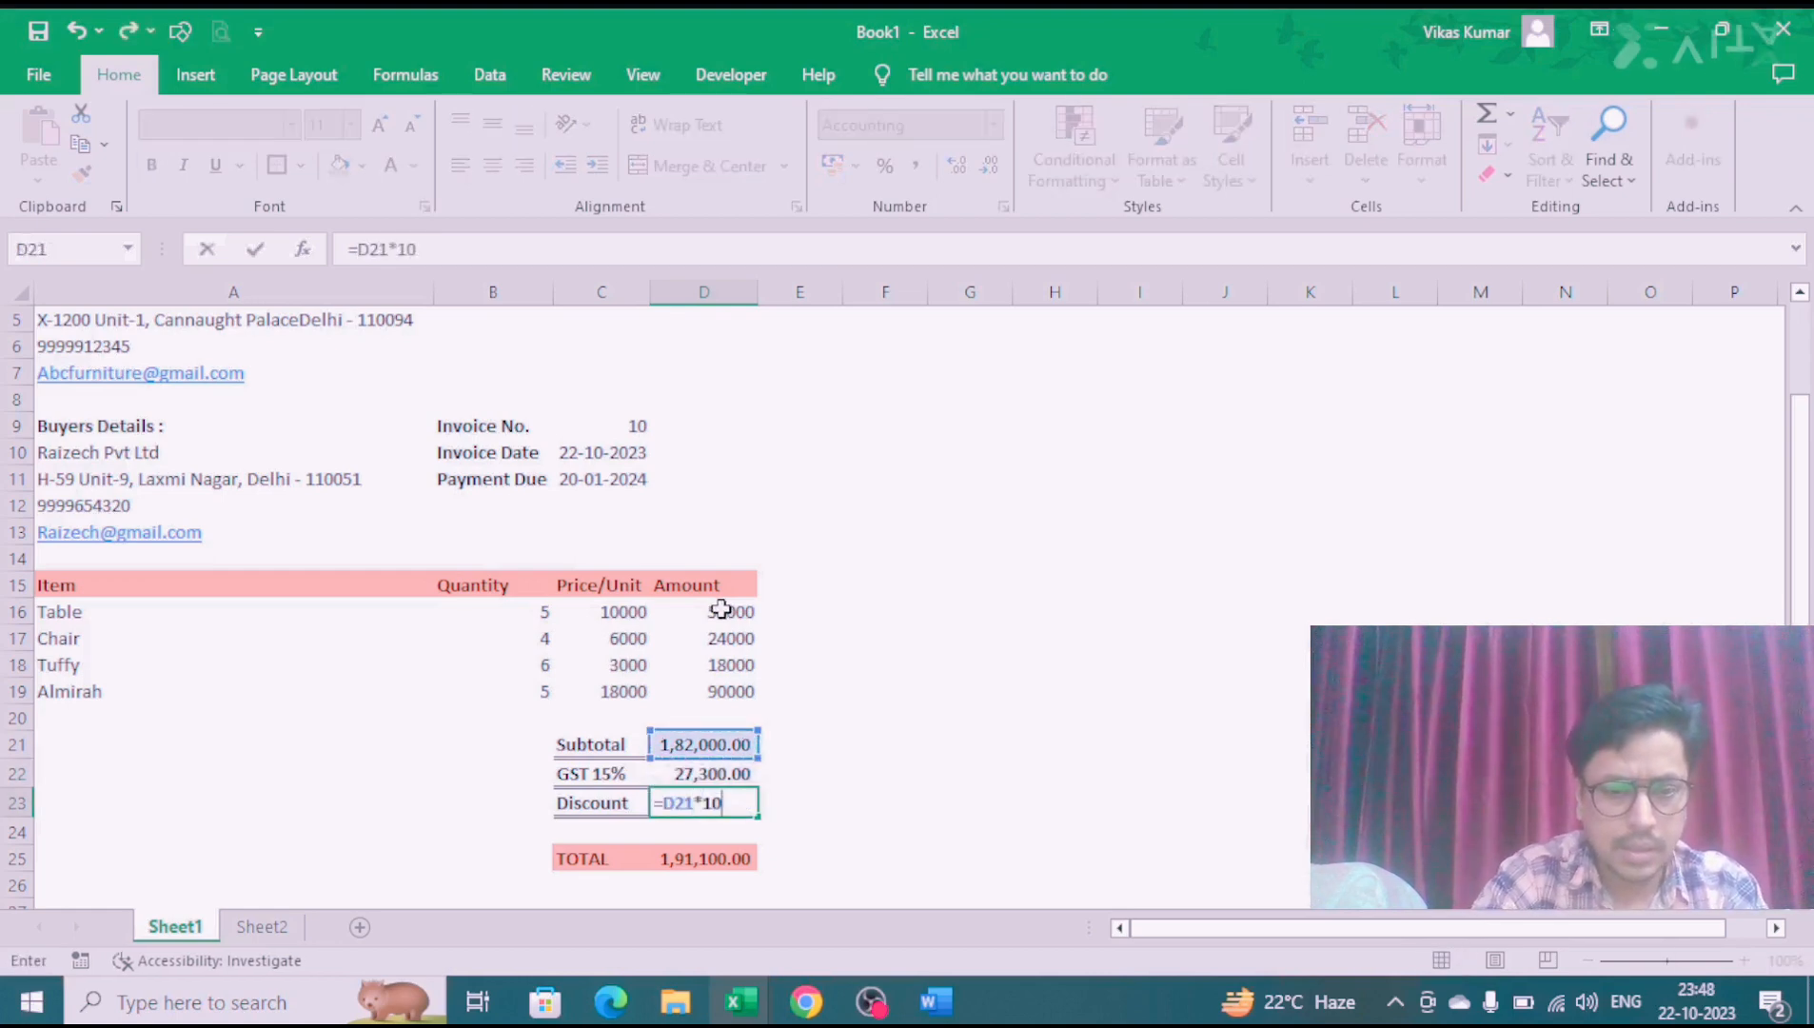
{"action": "key", "text": "Return"}
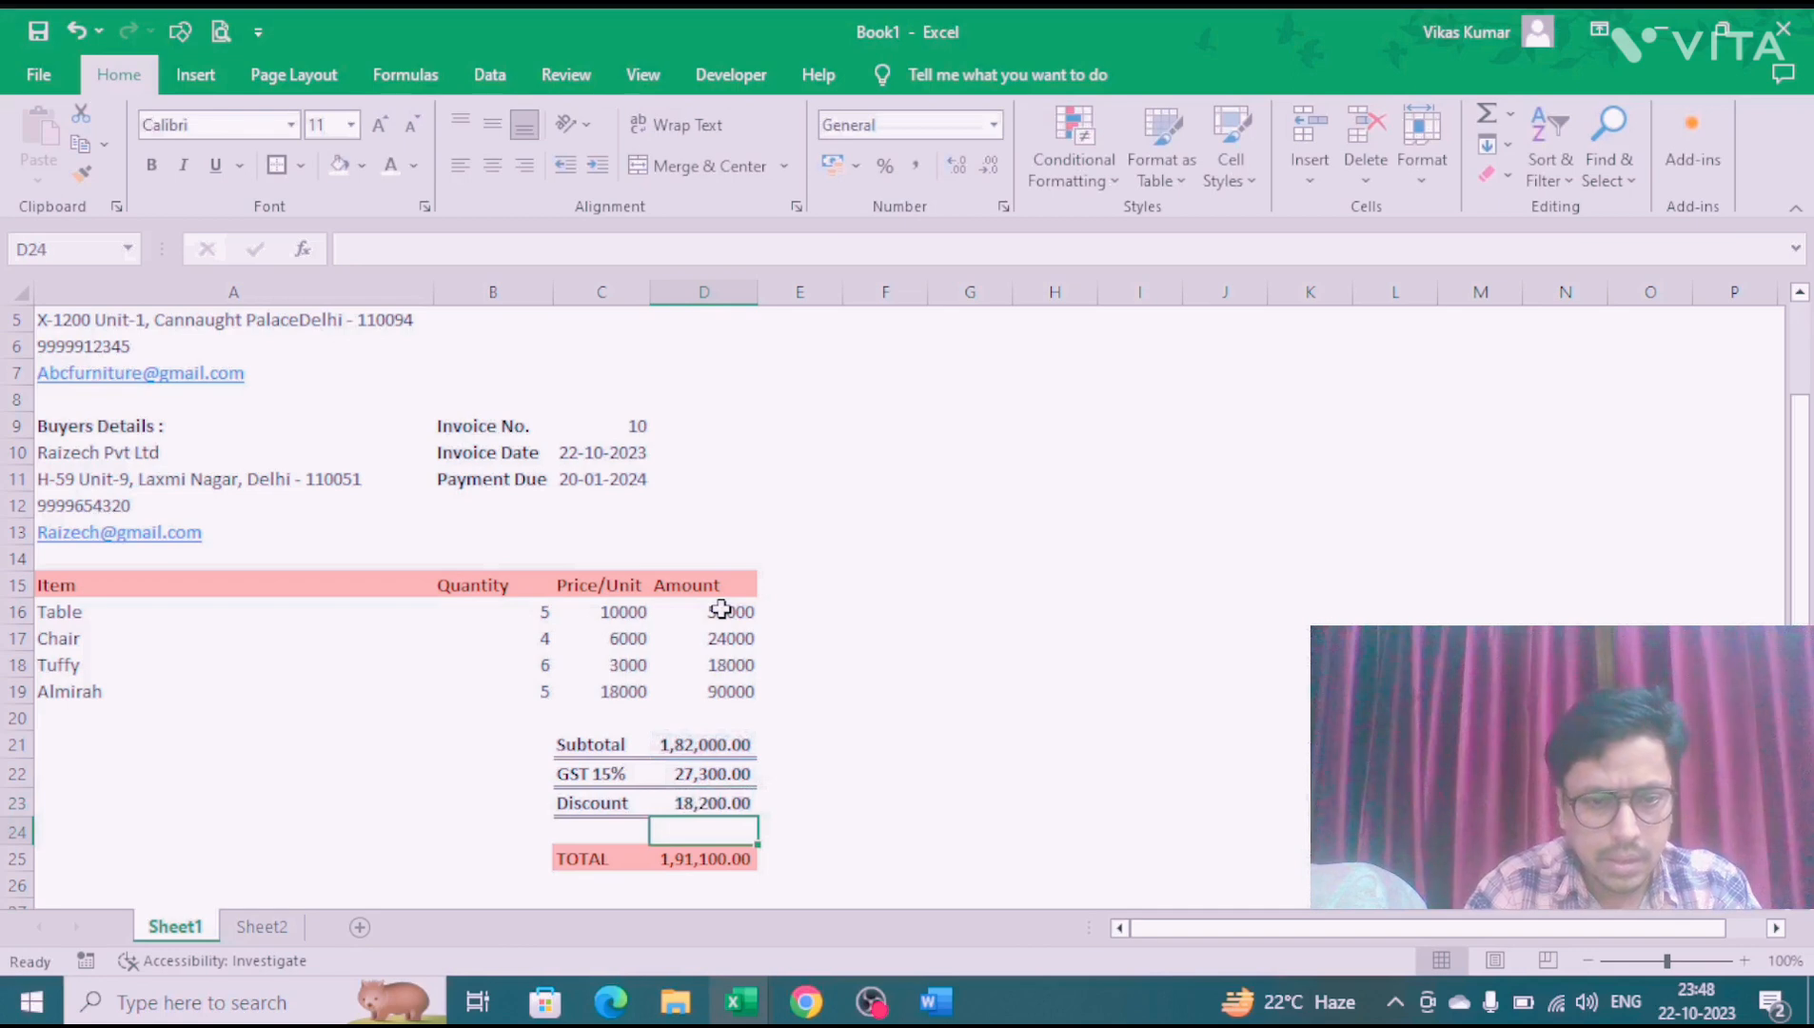
Step: Re-enter the TOTAL formula in D25 as =D21+D22-D23
{"action": "key", "text": "Down"}
{"action": "type", "text": "="}
{"action": "key", "text": "Up"}
{"action": "key", "text": "Up"}
{"action": "key", "text": "Up"}
{"action": "key", "text": "Up"}
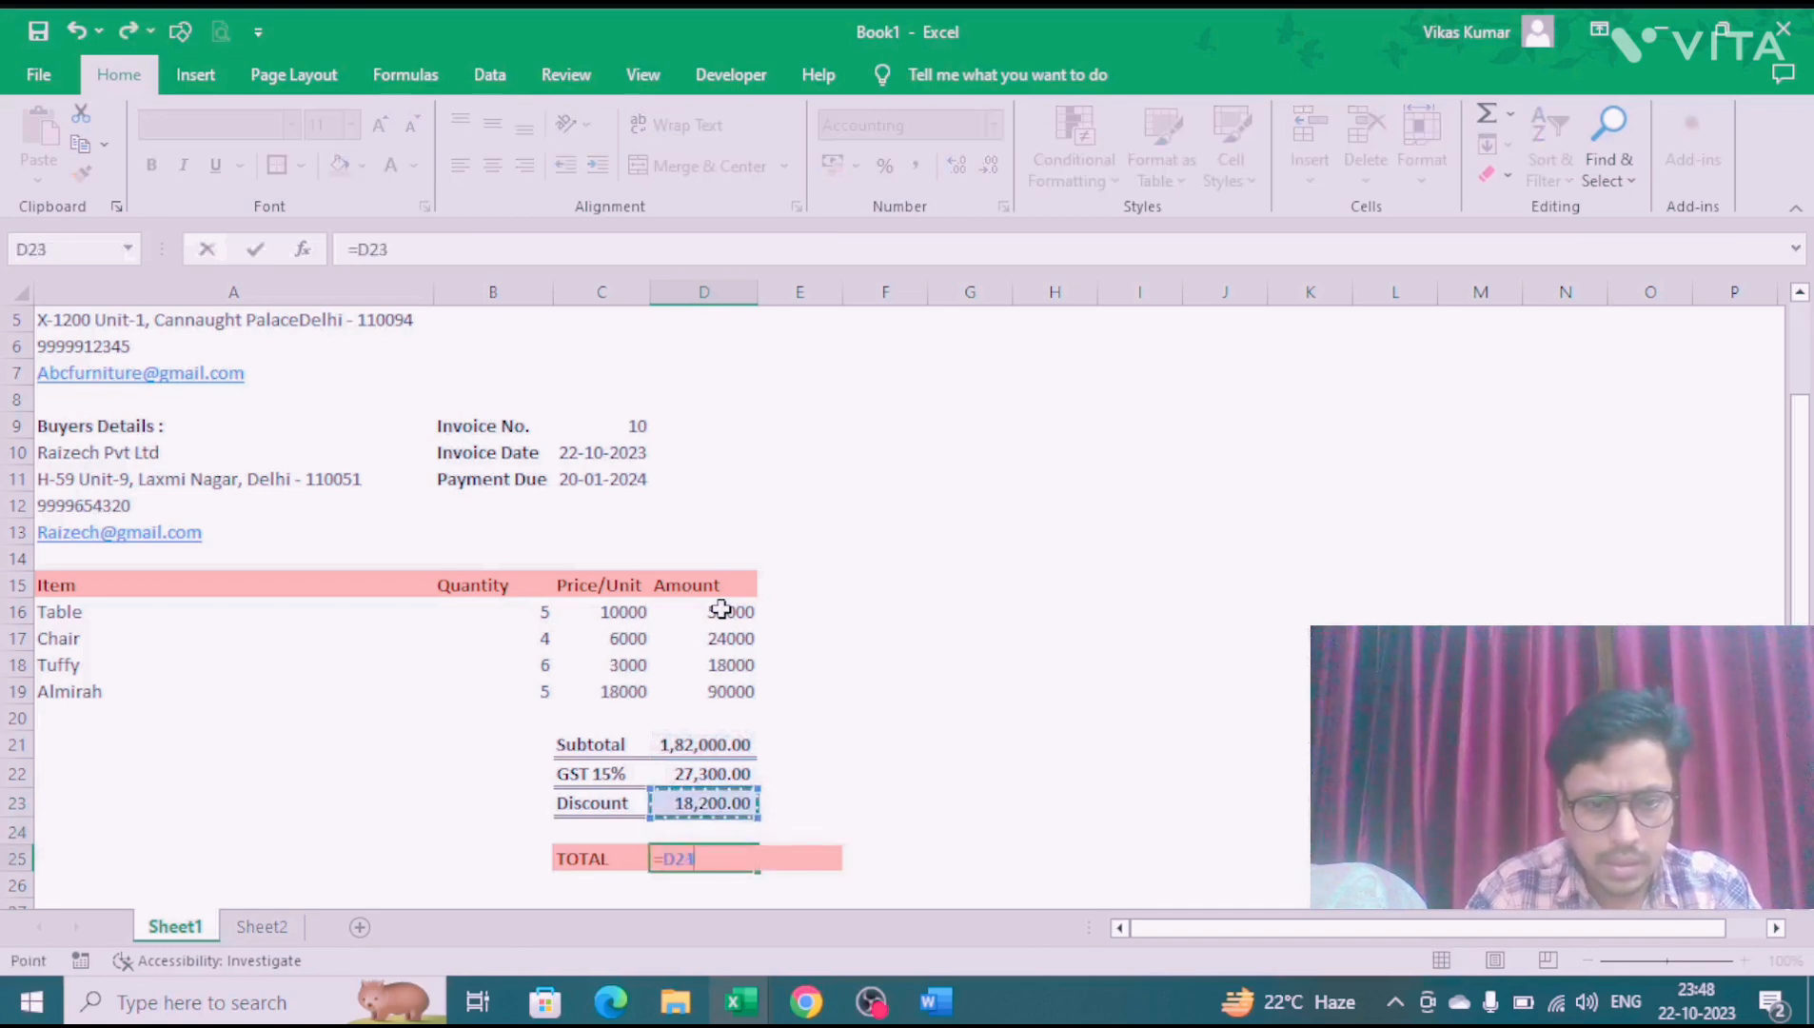
{"action": "type", "text": "+"}
{"action": "key", "text": "Up"}
{"action": "key", "text": "Up"}
{"action": "key", "text": "Up"}
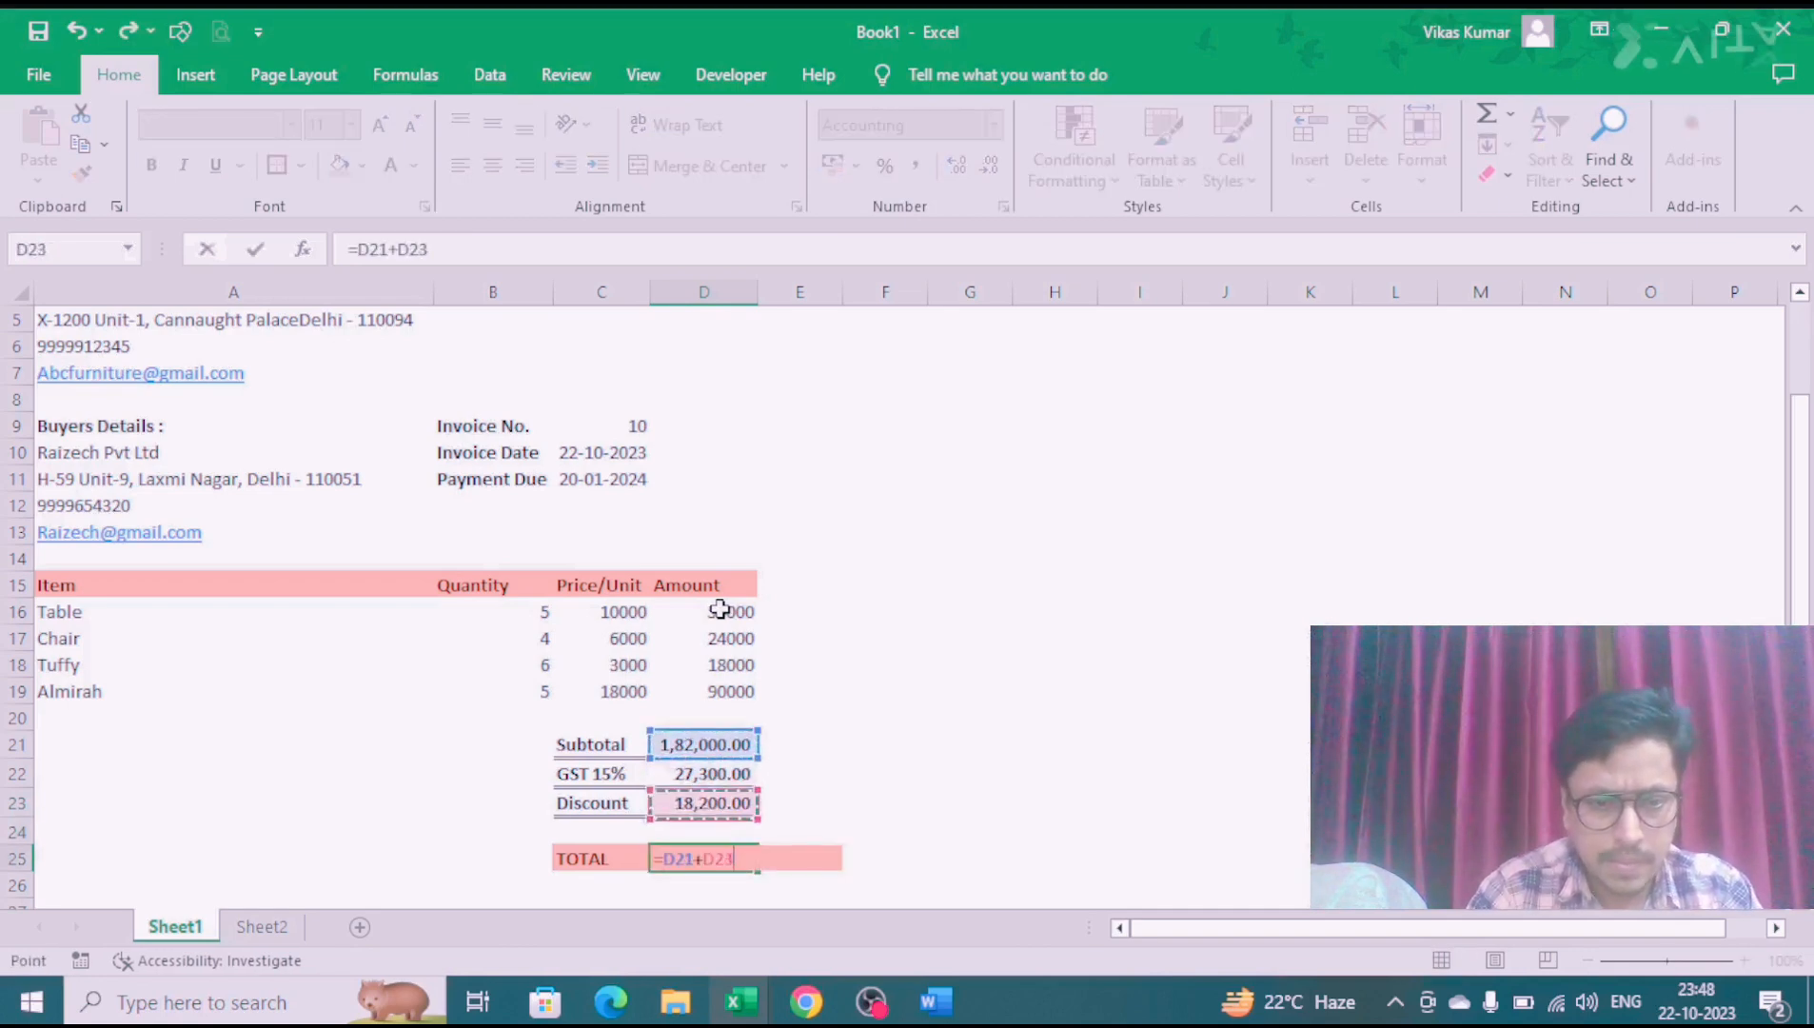
{"action": "type", "text": "-"}
{"action": "key", "text": "Up"}
{"action": "key", "text": "Up"}
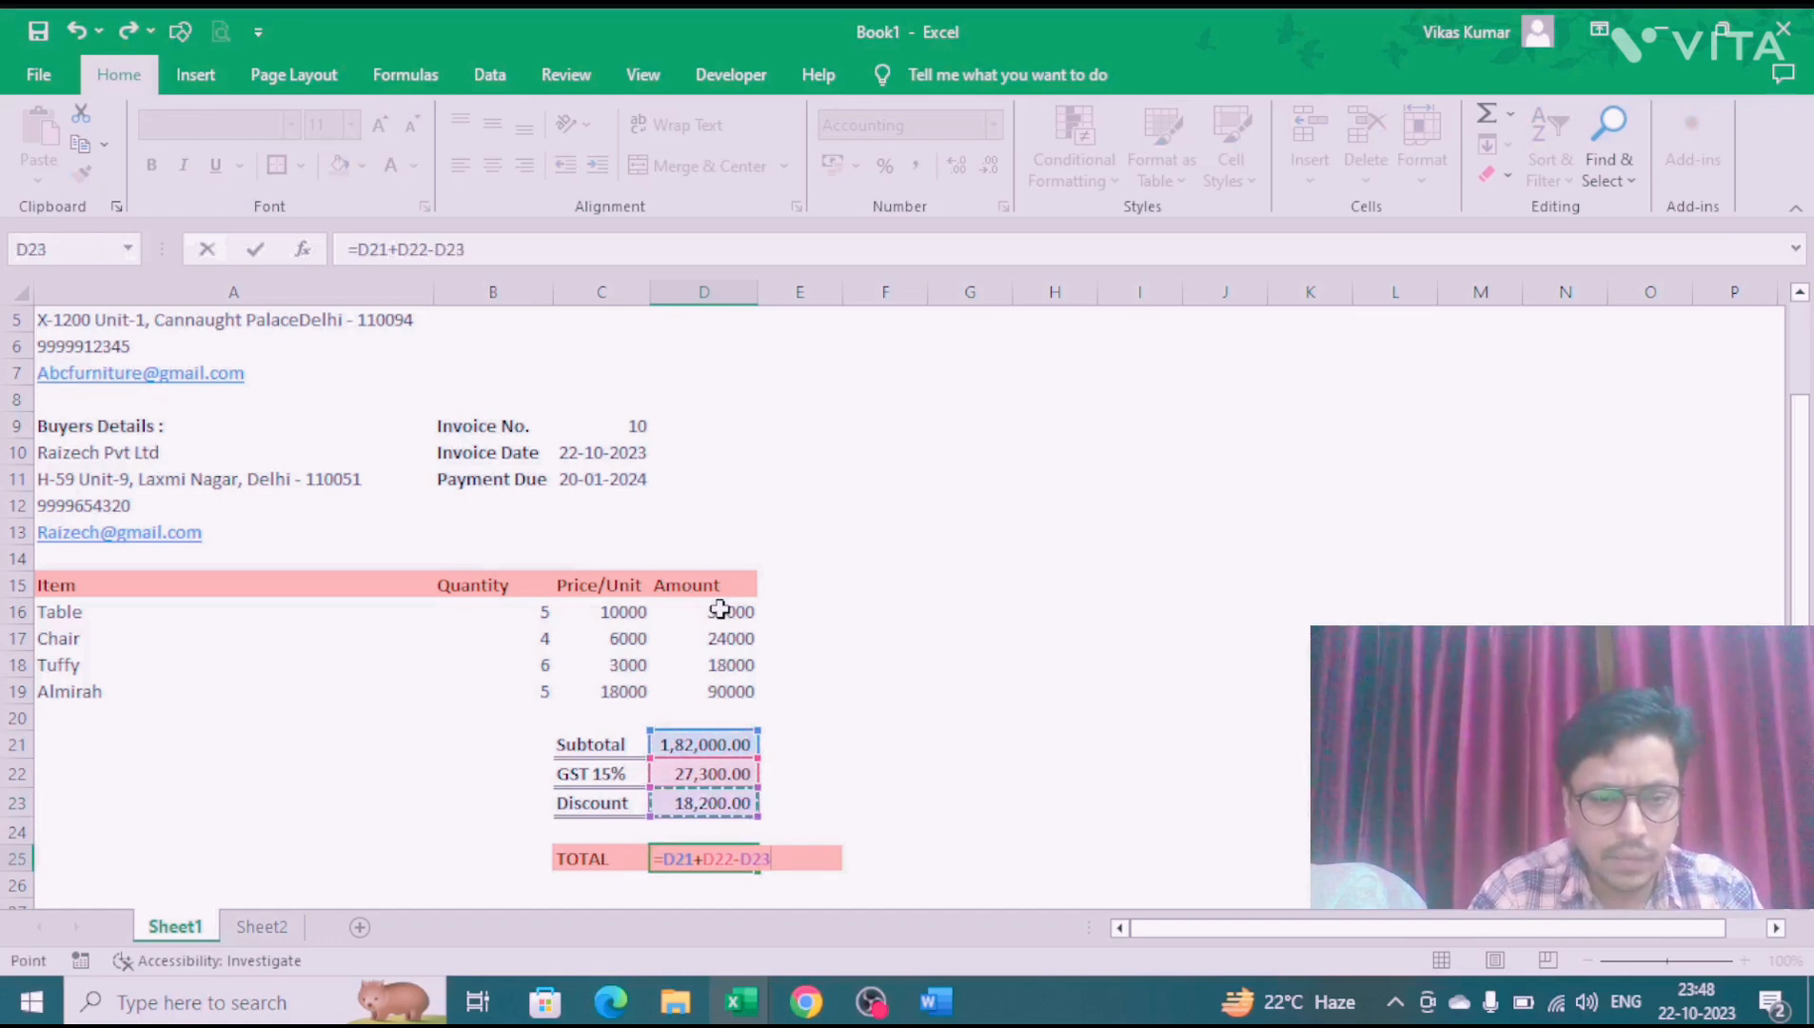
{"action": "key", "text": "ctrl+Return"}
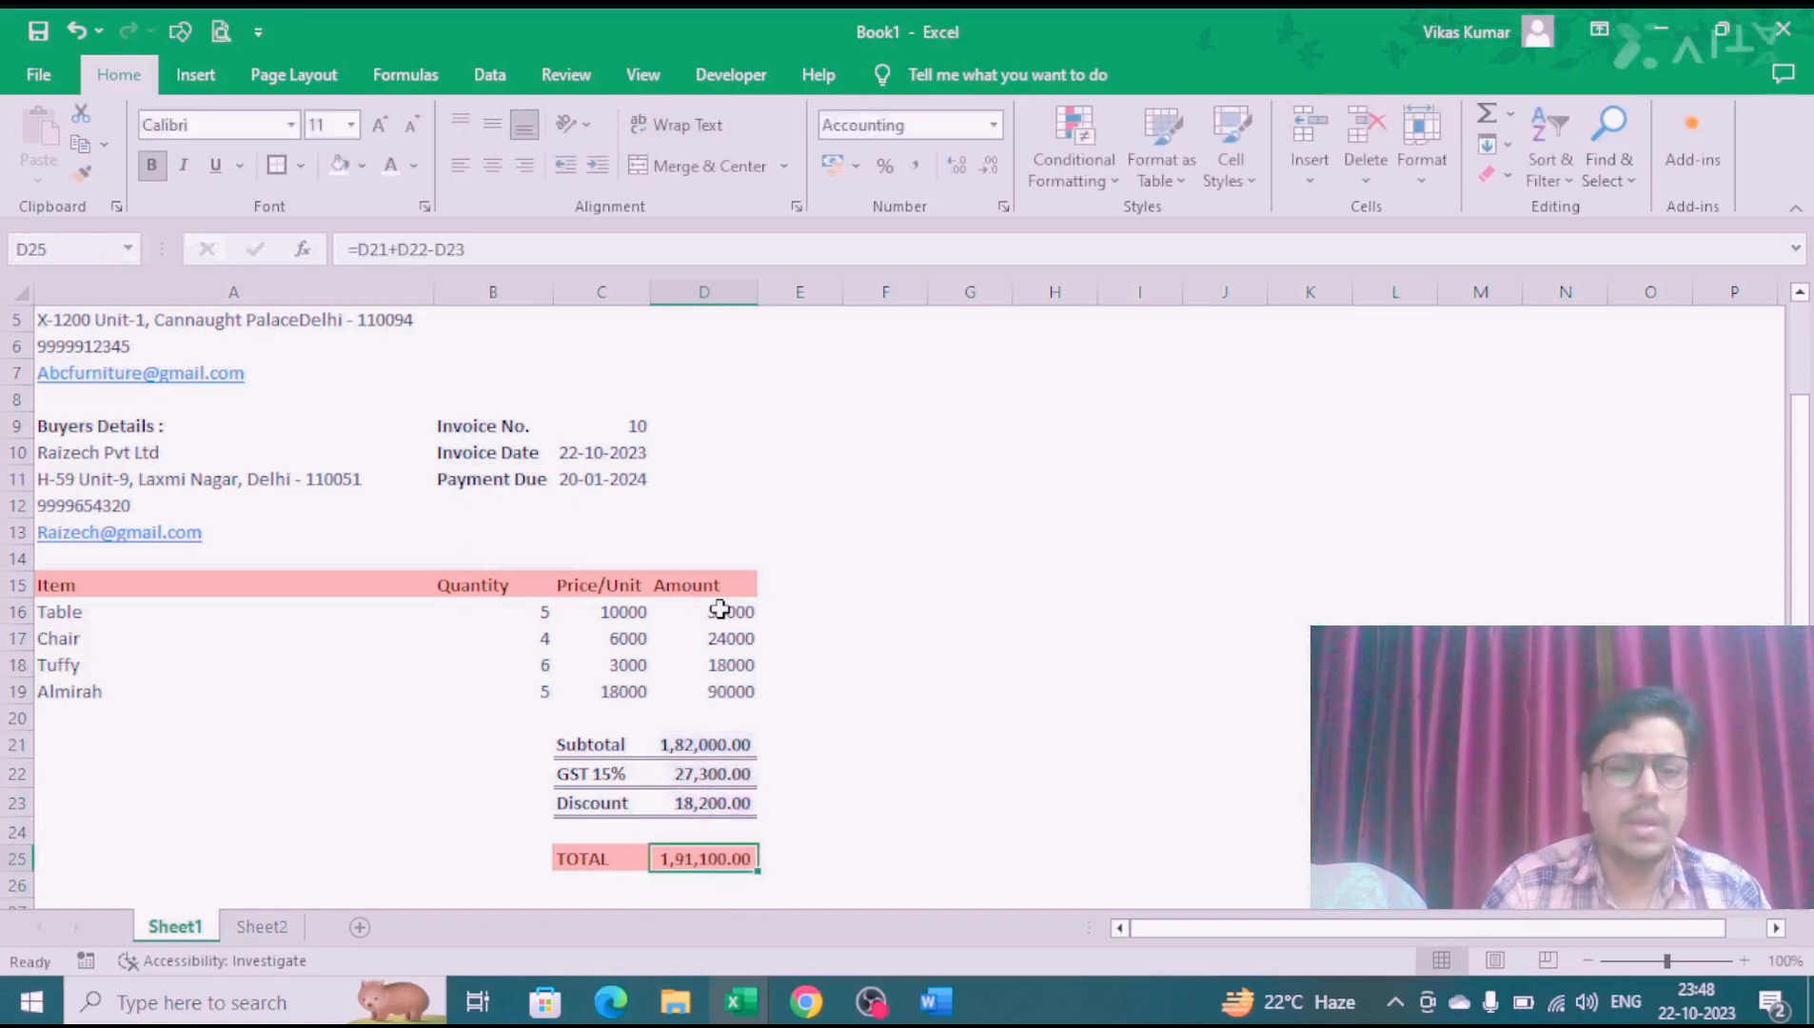
Step: Put a thick outside border around the TOTAL row cells C25:D25
{"action": "left_click", "coordinate": [609, 864]}
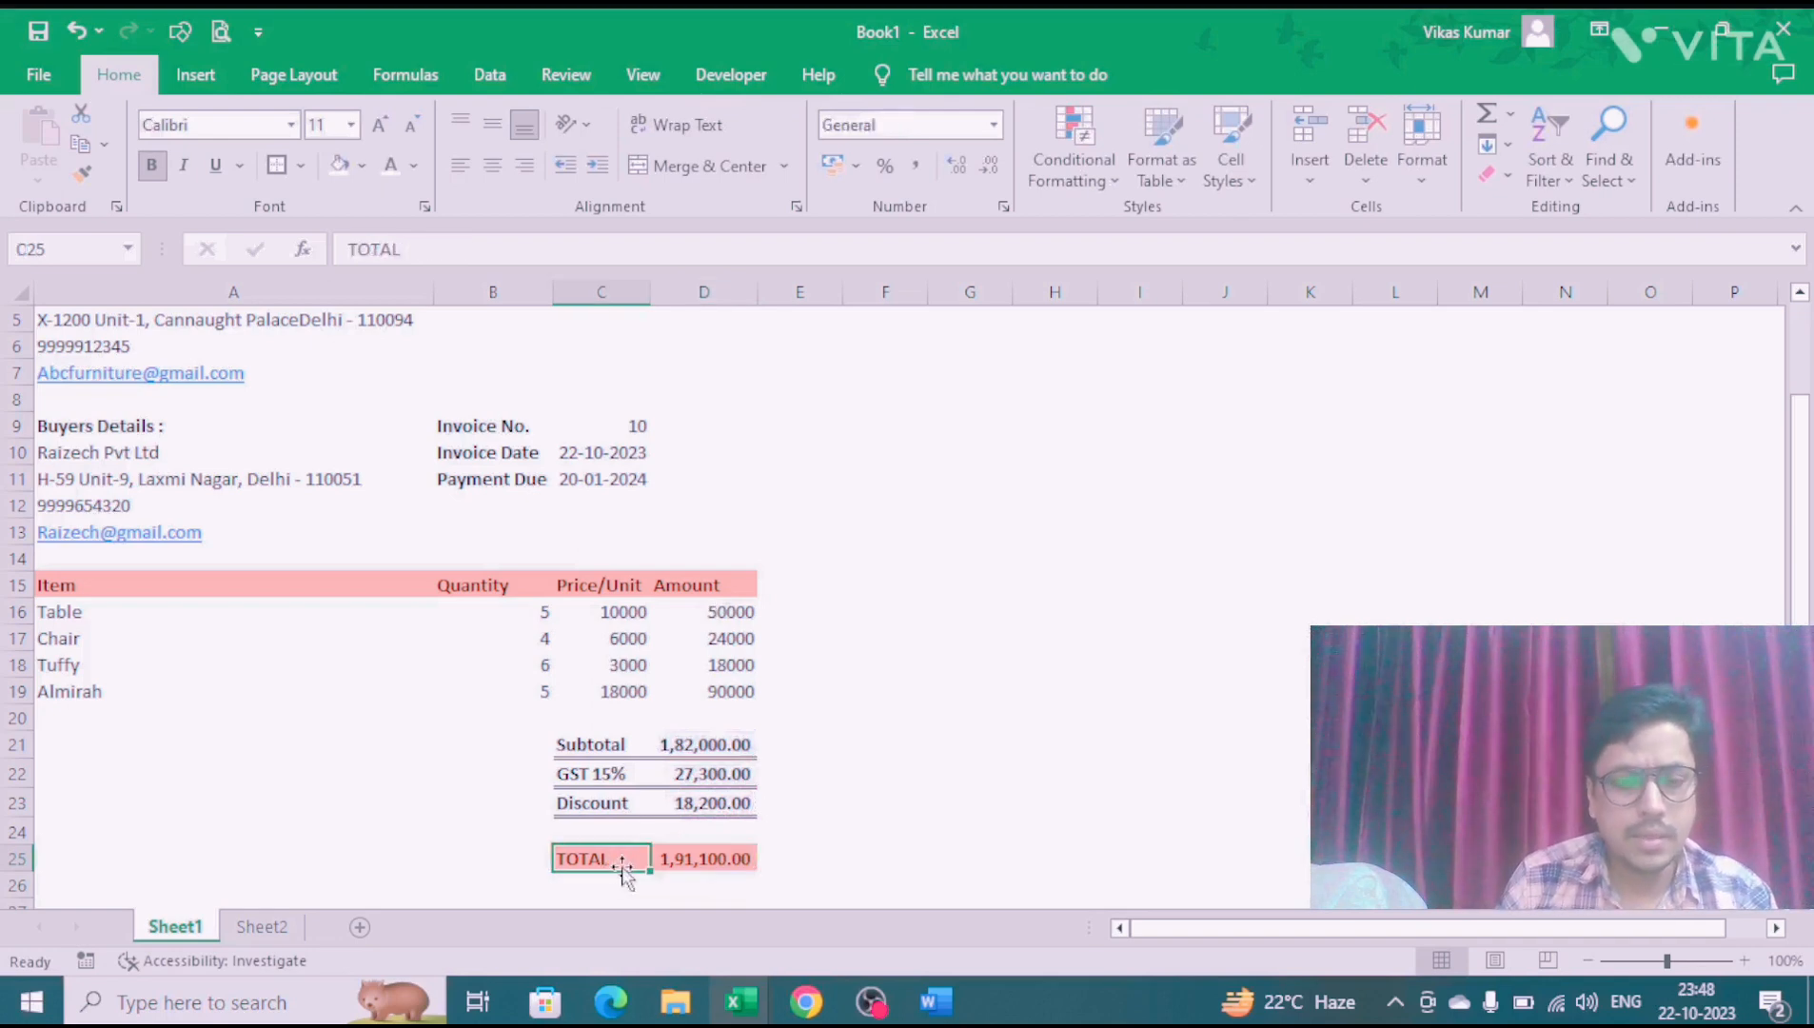
{"action": "key", "text": "shift+Right"}
{"action": "key", "text": "alt+h"}
{"action": "key", "text": "b"}
{"action": "key", "text": "t"}
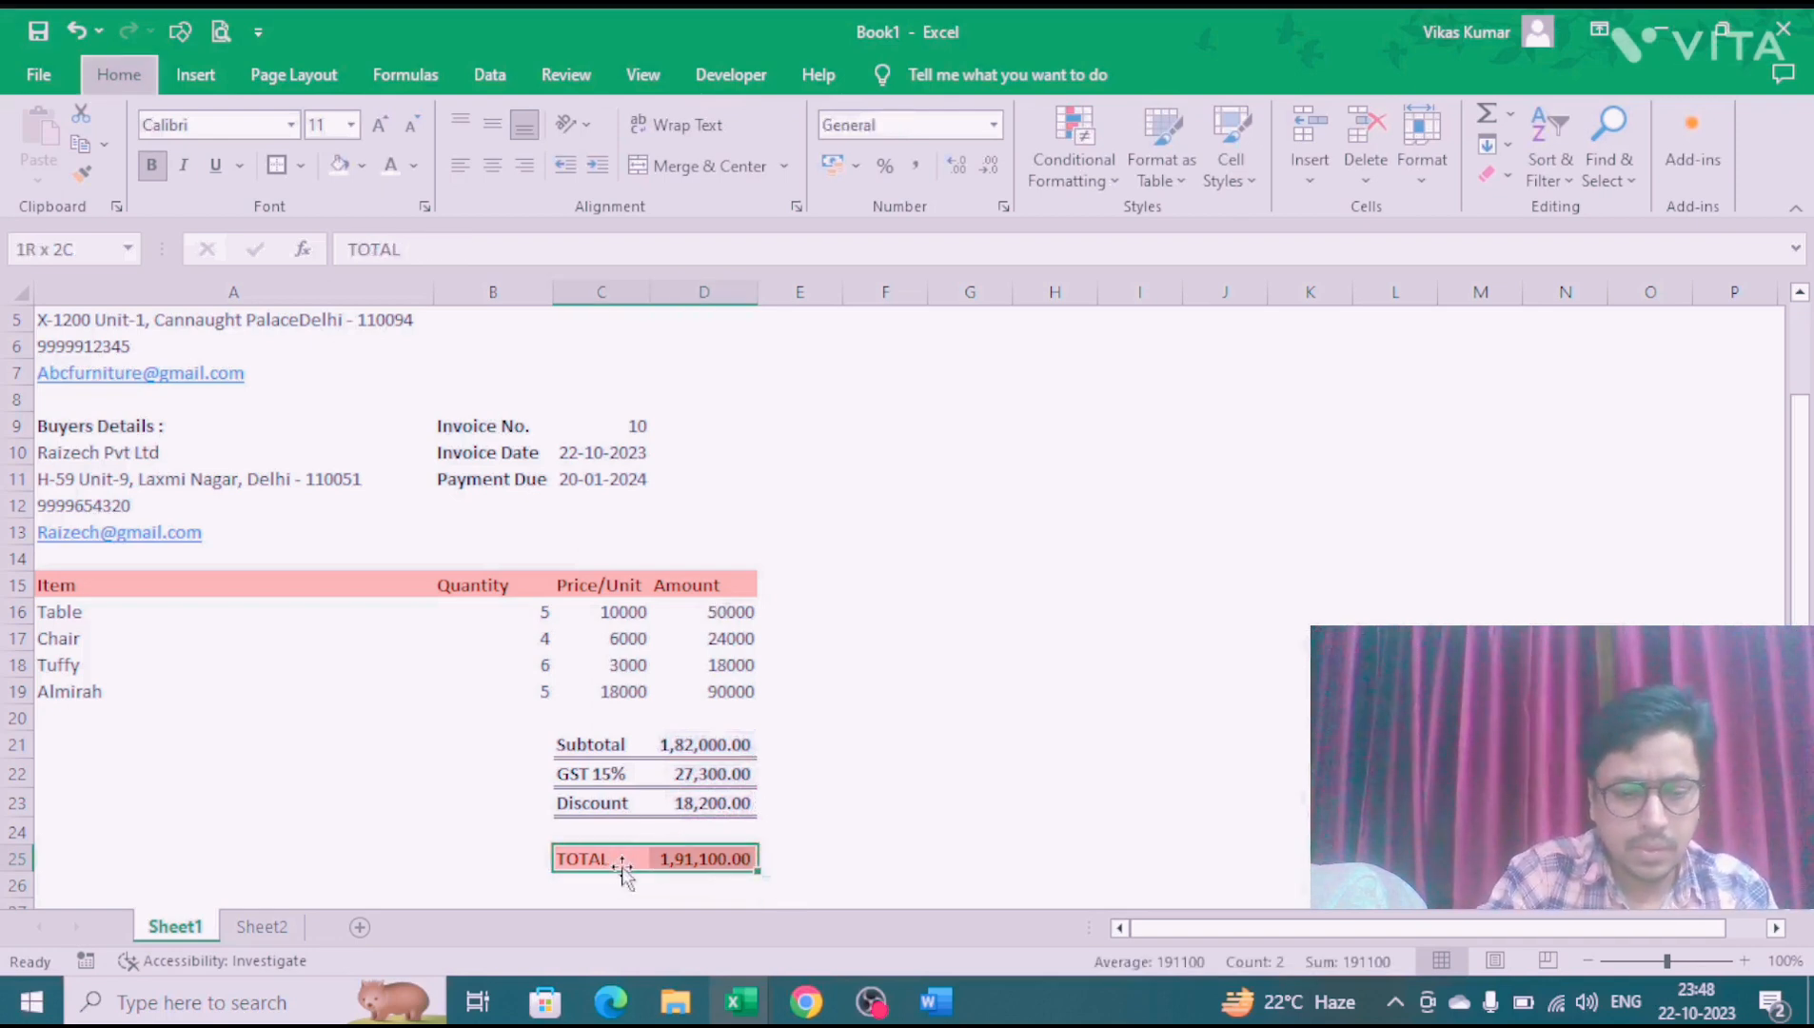
Step: Put a thick outside border around the item table header A15:D15, from Item to Amount
{"action": "key", "text": "Down"}
{"action": "key", "text": "Up"}
{"action": "key", "text": "Up"}
{"action": "key", "text": "Up"}
{"action": "key", "text": "Up"}
{"action": "key", "text": "Up"}
{"action": "key", "text": "Up"}
{"action": "key", "text": "Up"}
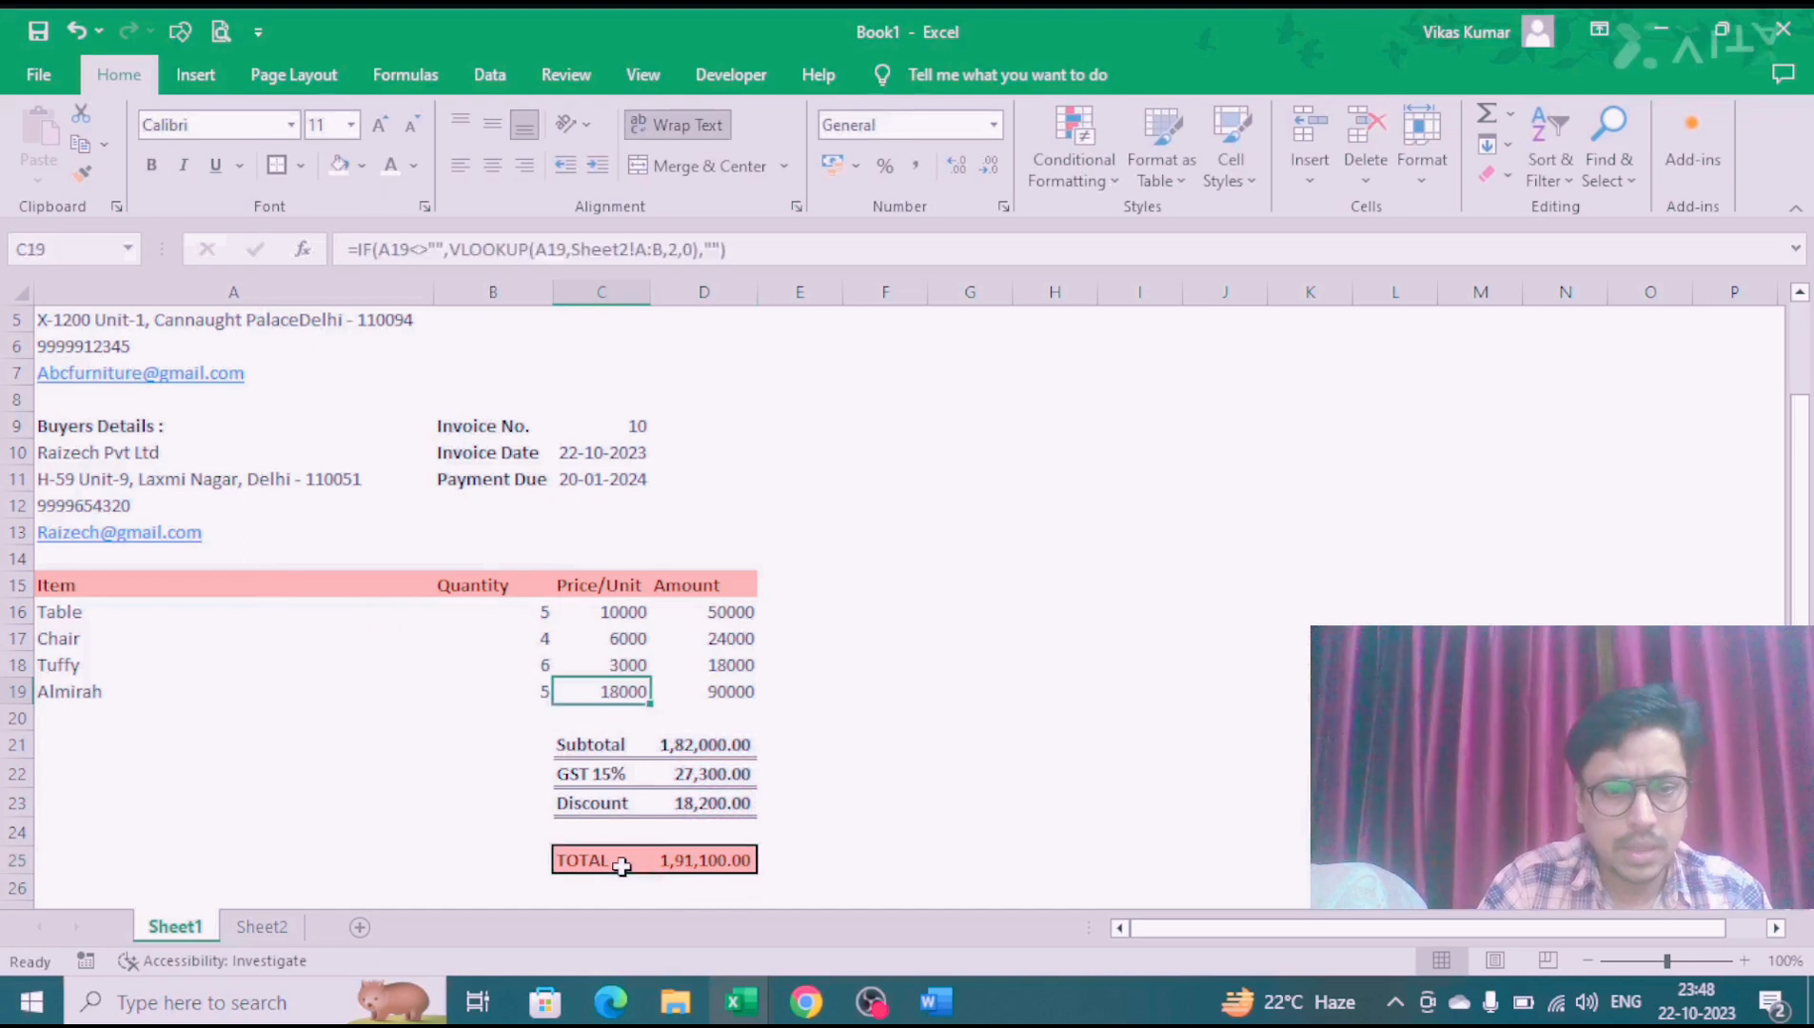
{"action": "key", "text": "Left"}
{"action": "key", "text": "Up"}
{"action": "key", "text": "Up"}
{"action": "key", "text": "Up"}
{"action": "key", "text": "Left"}
{"action": "key", "text": "Up"}
{"action": "key", "text": "shift+Right"}
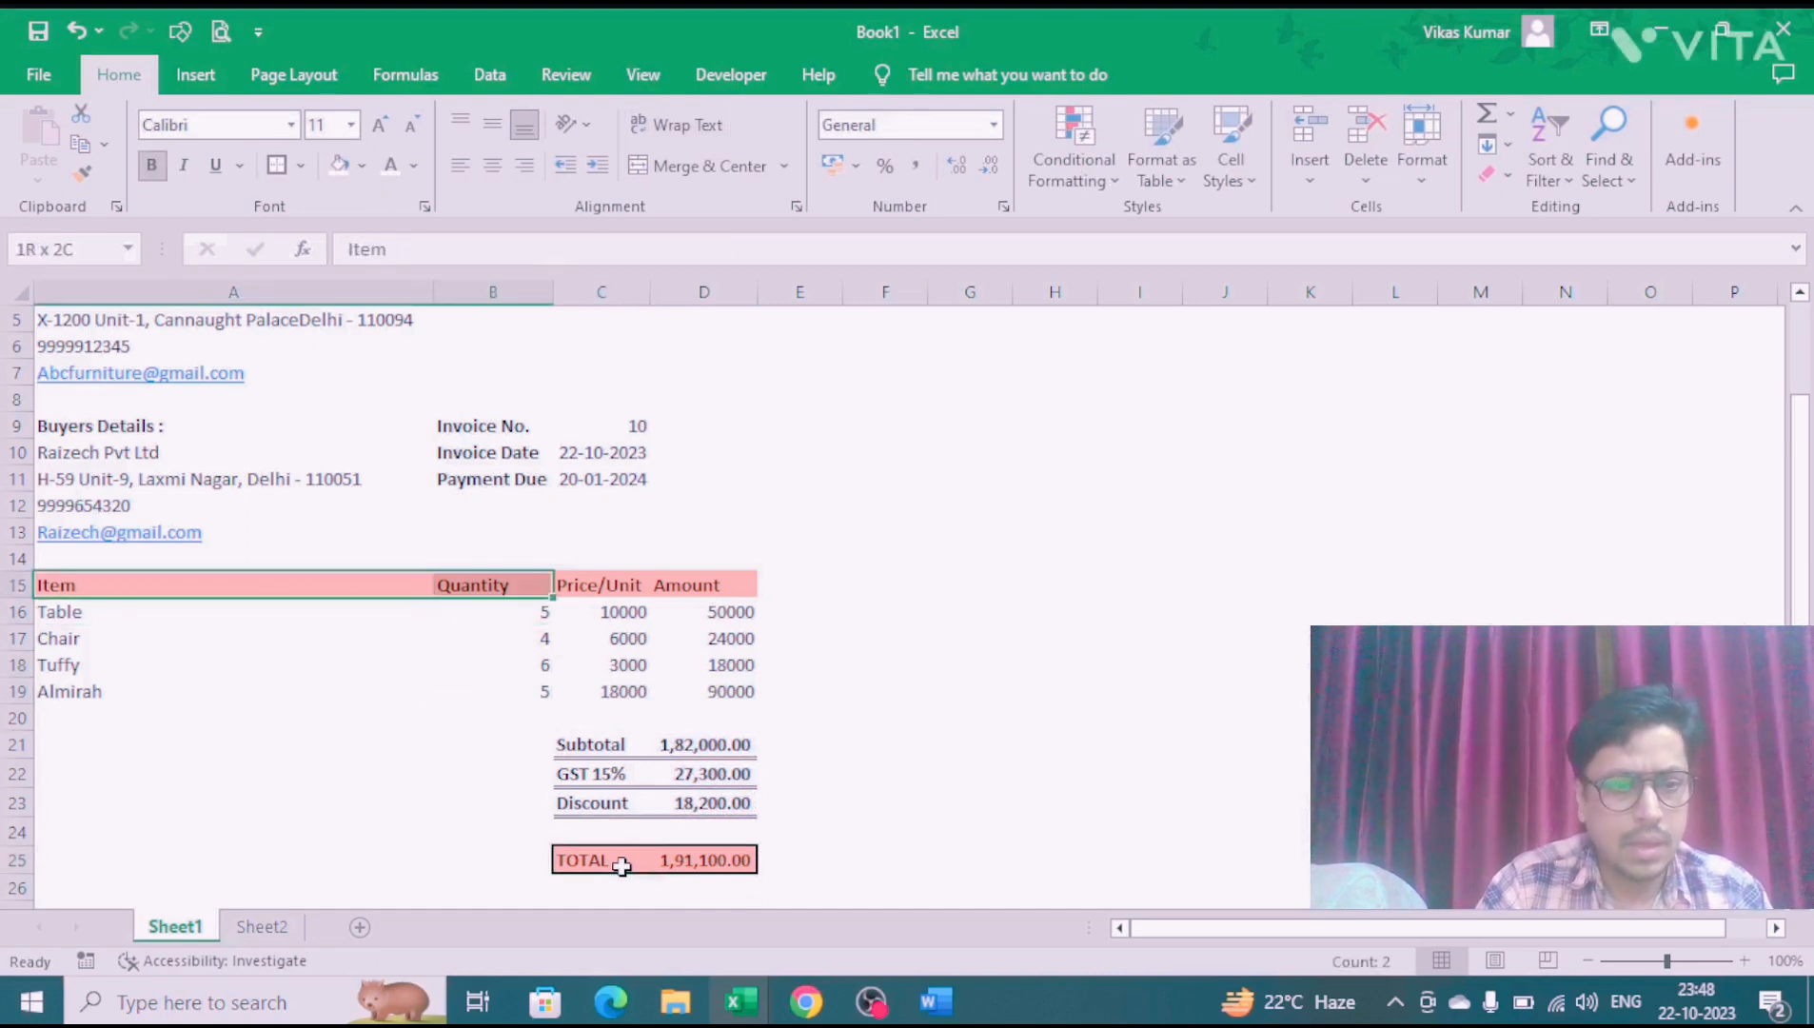
{"action": "key", "text": "shift+Right"}
{"action": "key", "text": "shift+Right"}
{"action": "key", "text": "alt+h"}
{"action": "key", "text": "b"}
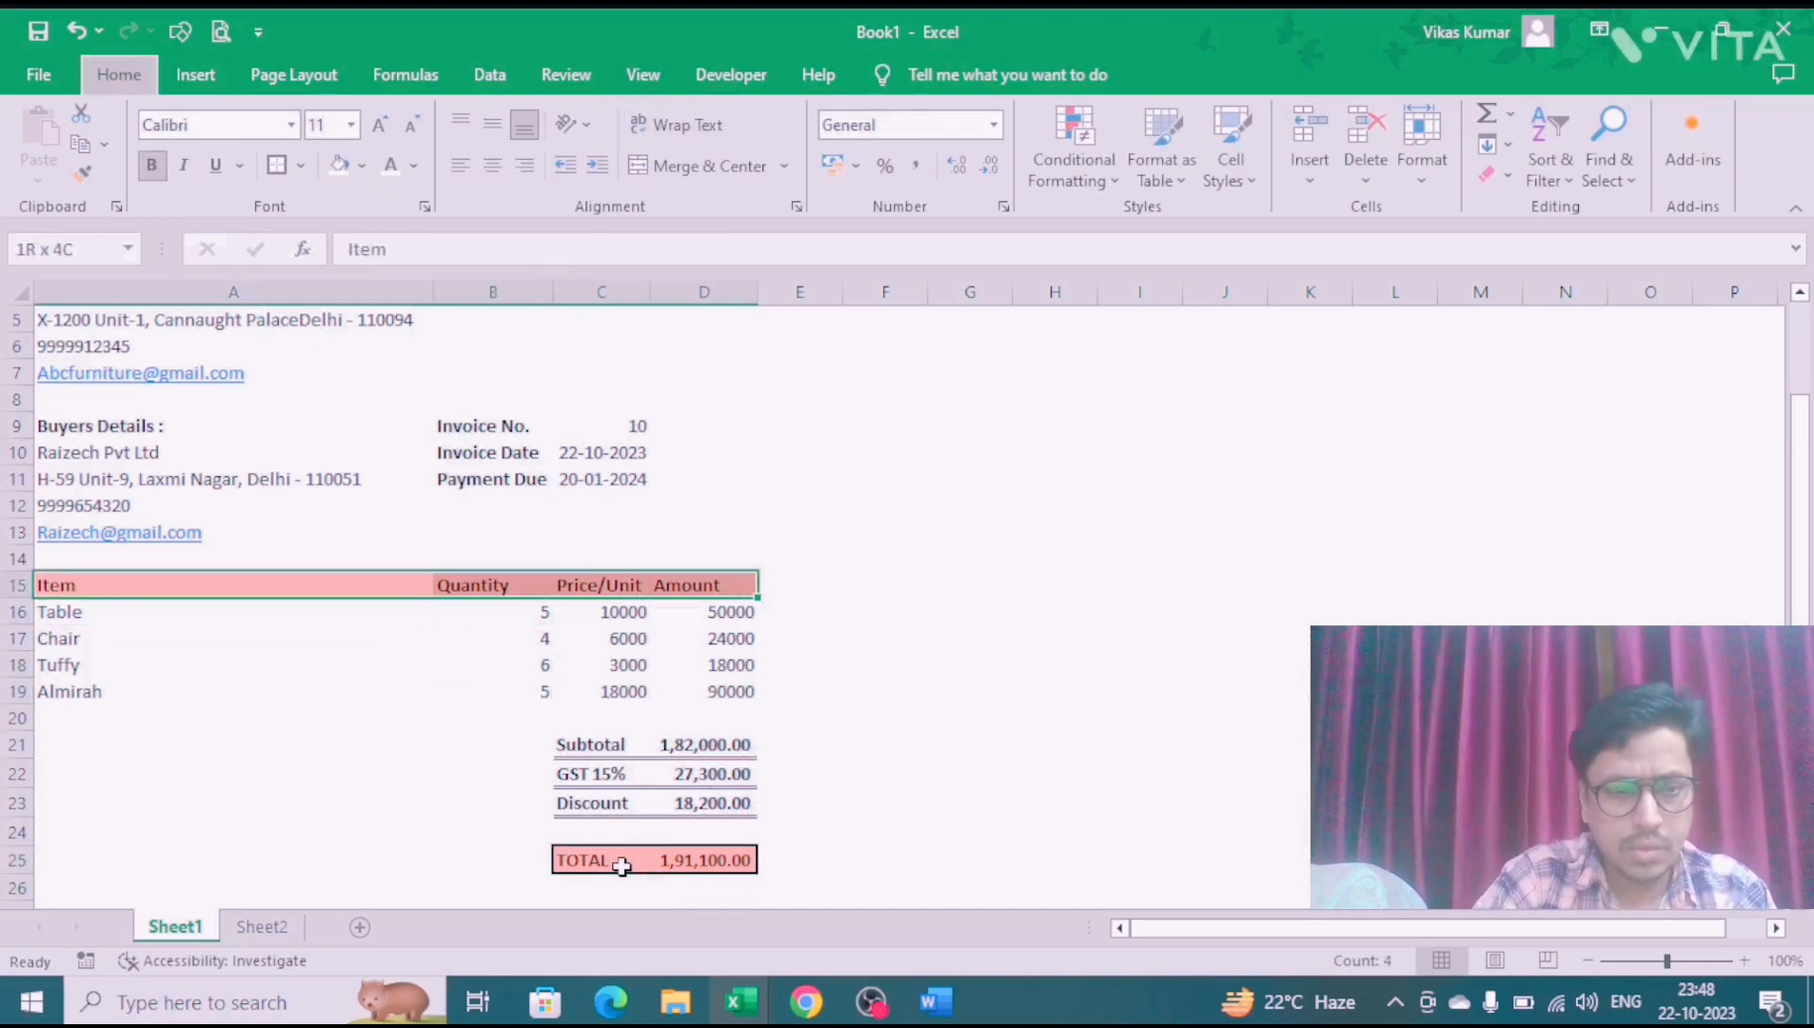
{"action": "key", "text": "t"}
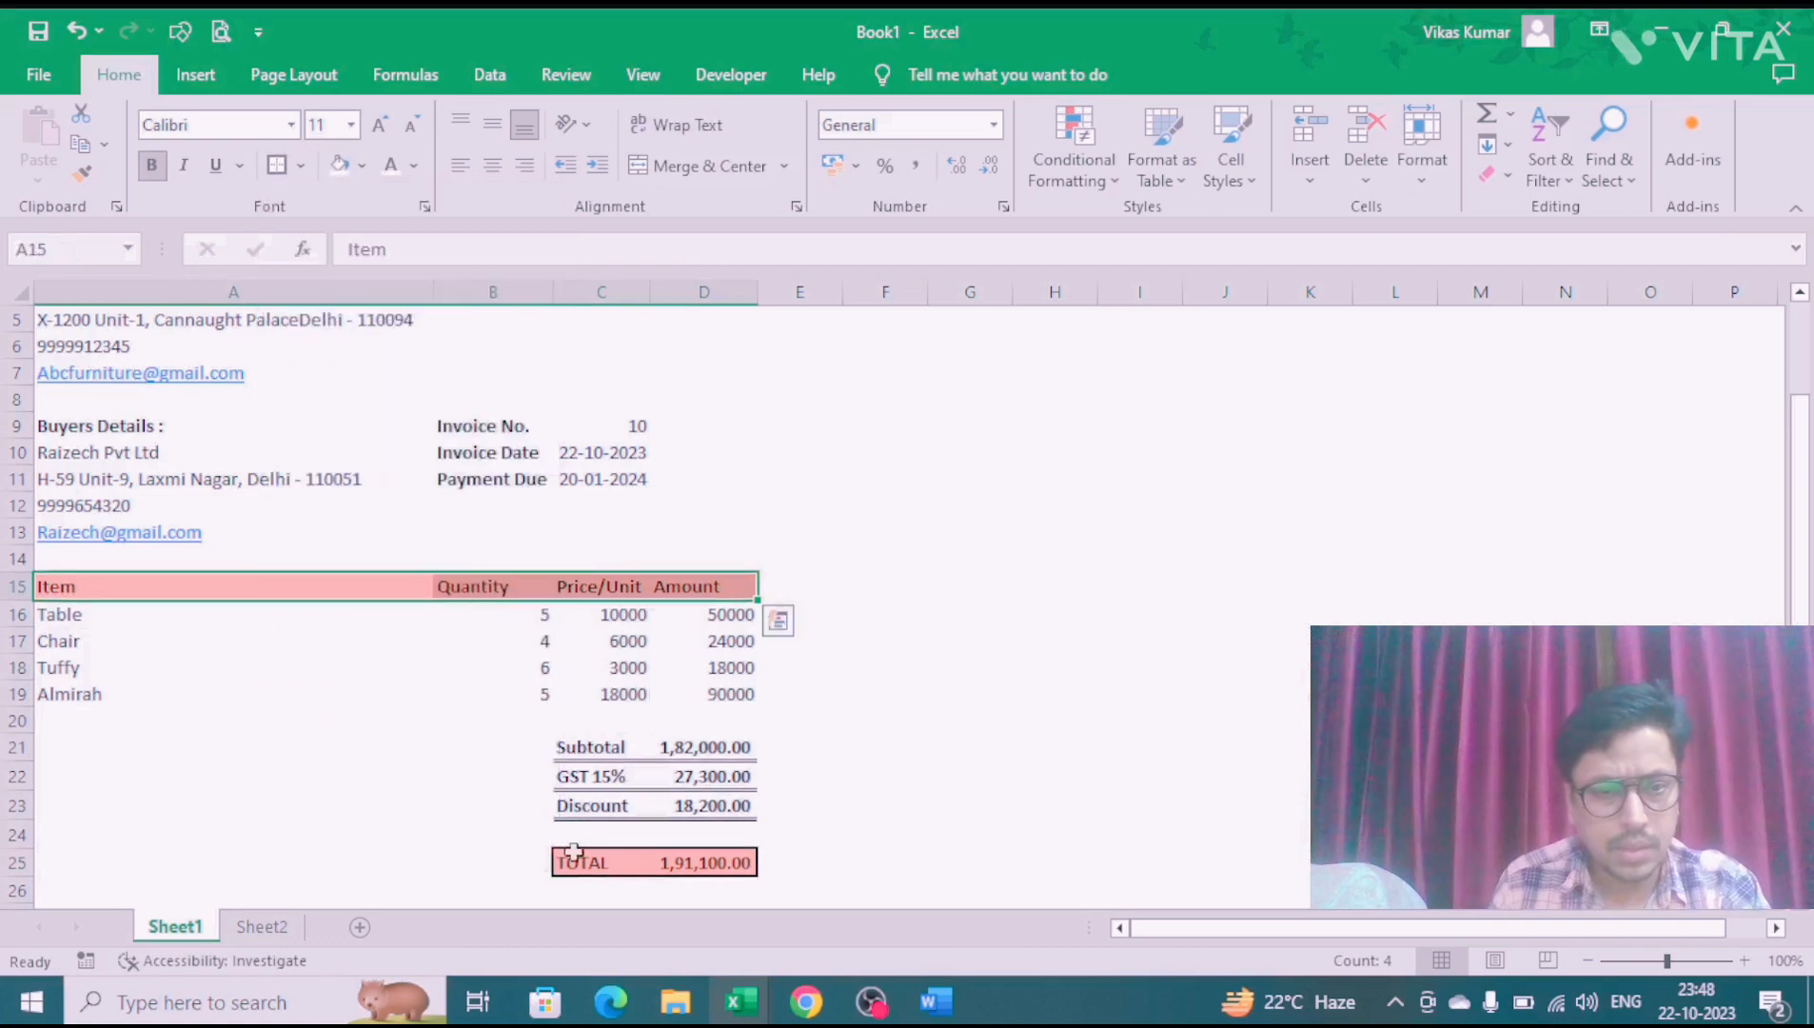
Step: Review the invoice from the top and check the buyer name, address and phone cells in A10:A12
{"action": "left_click", "coordinate": [385, 553]}
{"action": "key", "text": "ctrl+Up"}
{"action": "key", "text": "ctrl+Up"}
{"action": "key", "text": "ctrl+Up"}
{"action": "key", "text": "ctrl+Up"}
{"action": "key", "text": "ctrl+Up"}
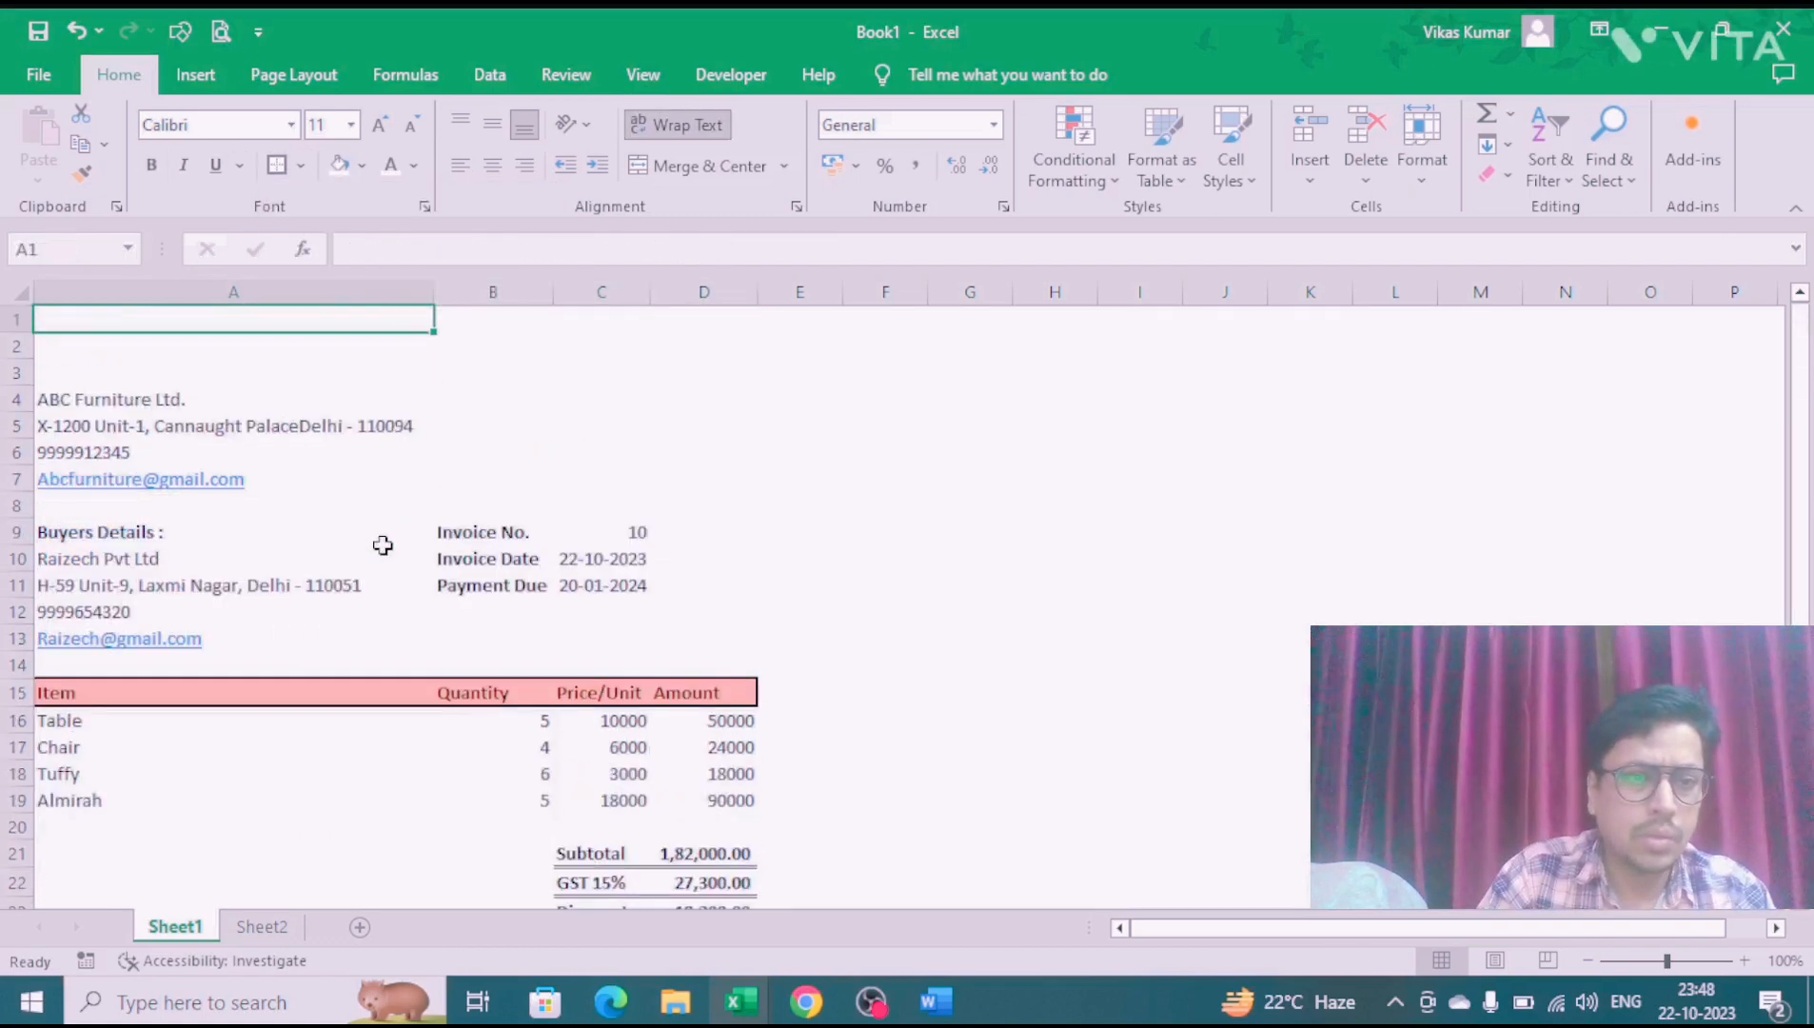
{"action": "key", "text": "ctrl+Down"}
{"action": "key", "text": "ctrl+Down"}
{"action": "key", "text": "Down"}
{"action": "left_click", "coordinate": [385, 551]}
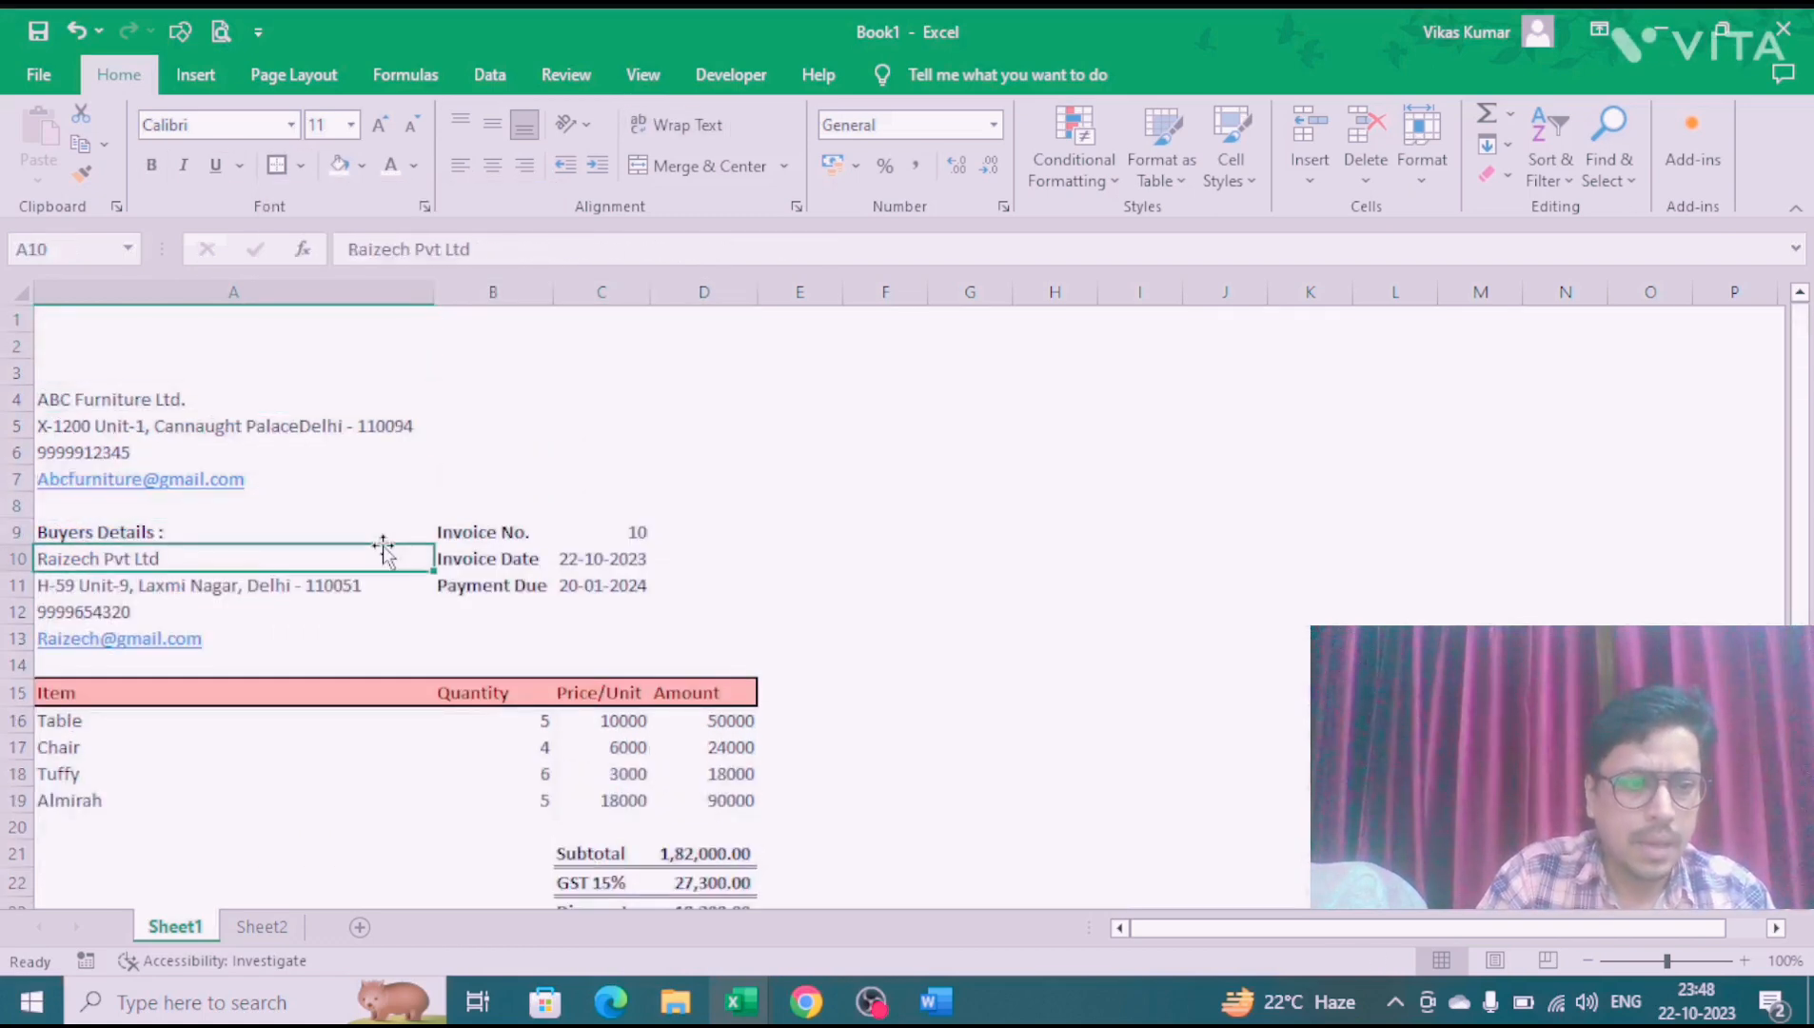
{"action": "left_click", "coordinate": [344, 582]}
{"action": "left_click", "coordinate": [160, 618]}
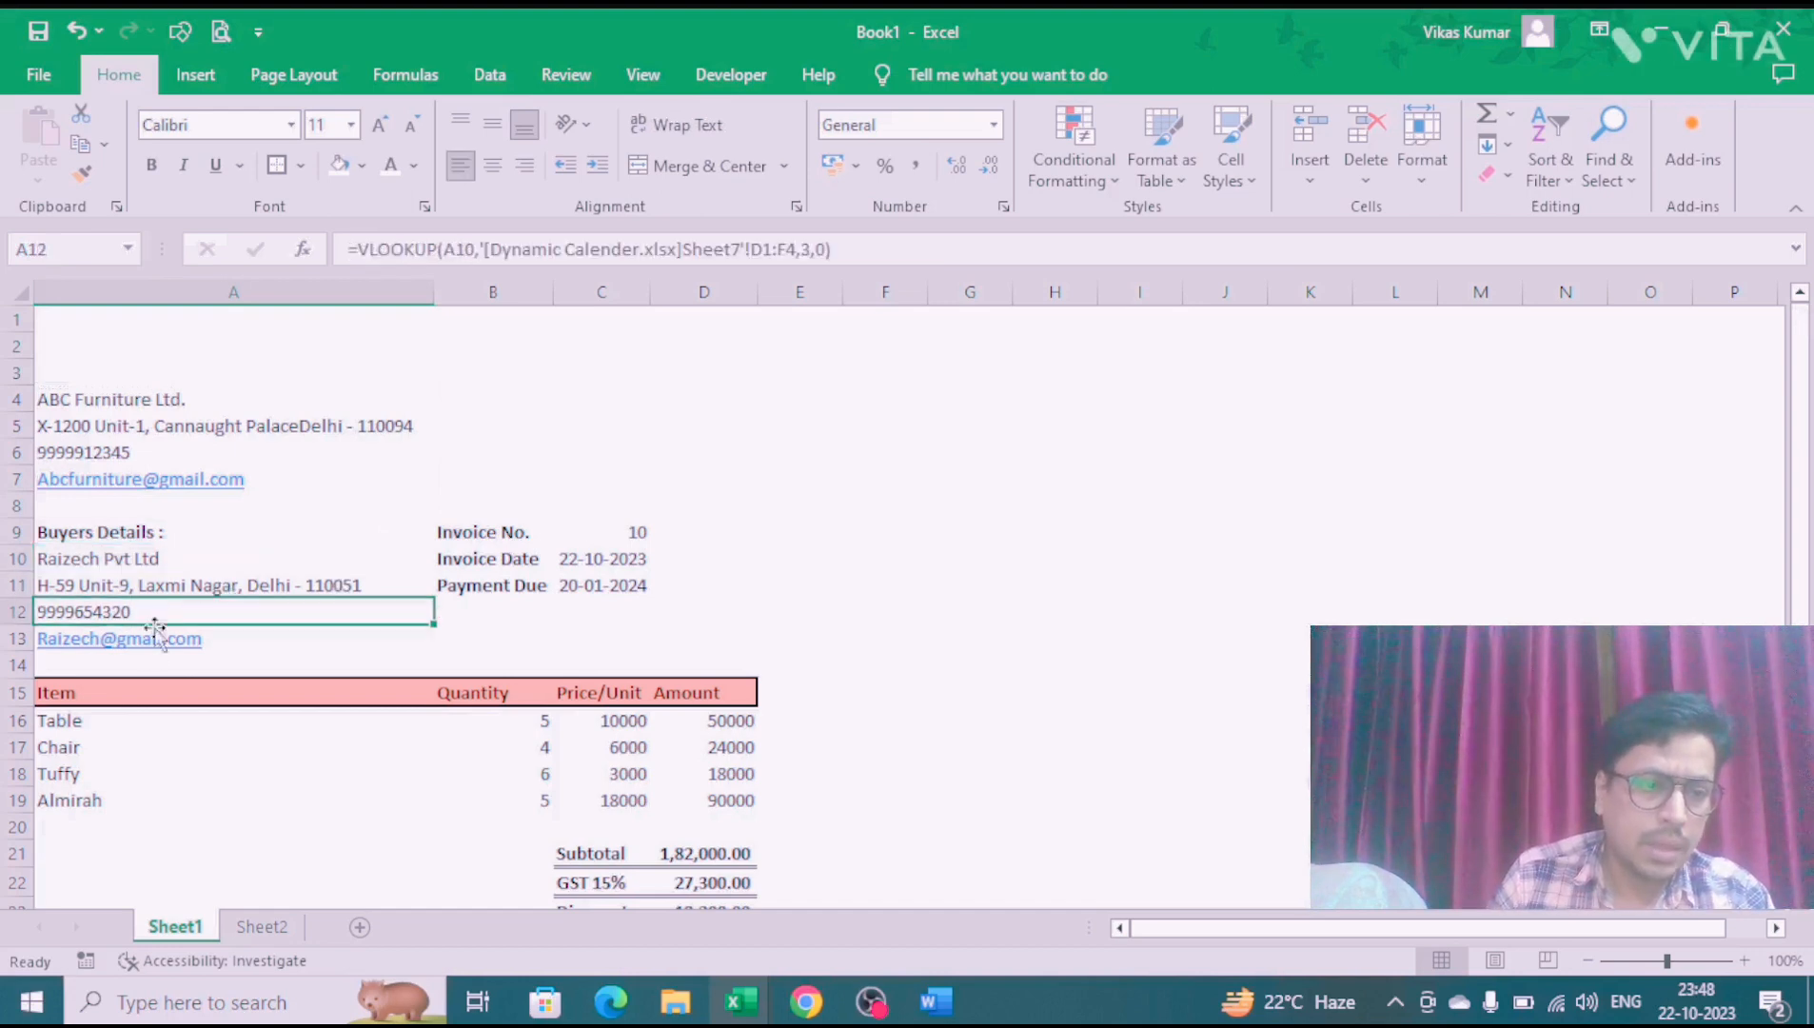
Step: Check the email lookup in A13 and clear the buyer address, phone and email formulas in A11:A13
{"action": "left_click", "coordinate": [214, 637]}
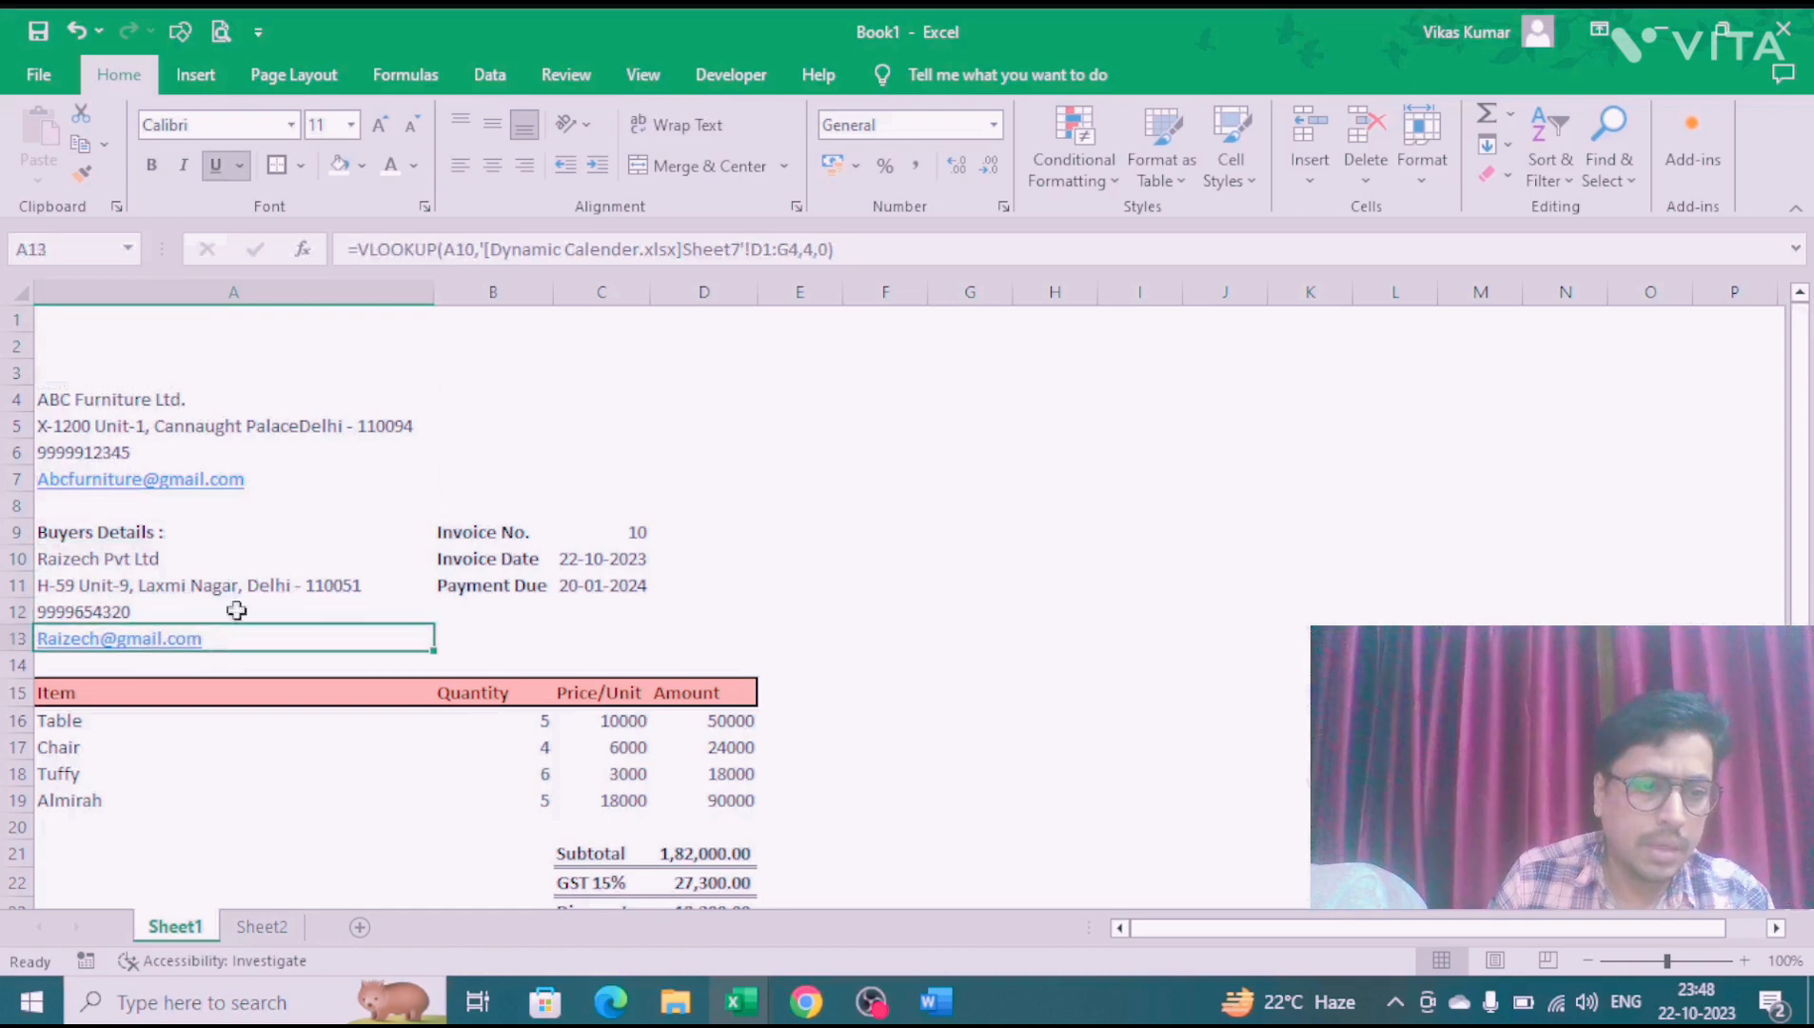
{"action": "left_click", "coordinate": [235, 593]}
{"action": "key", "text": "shift+Down"}
{"action": "key", "text": "shift+Down"}
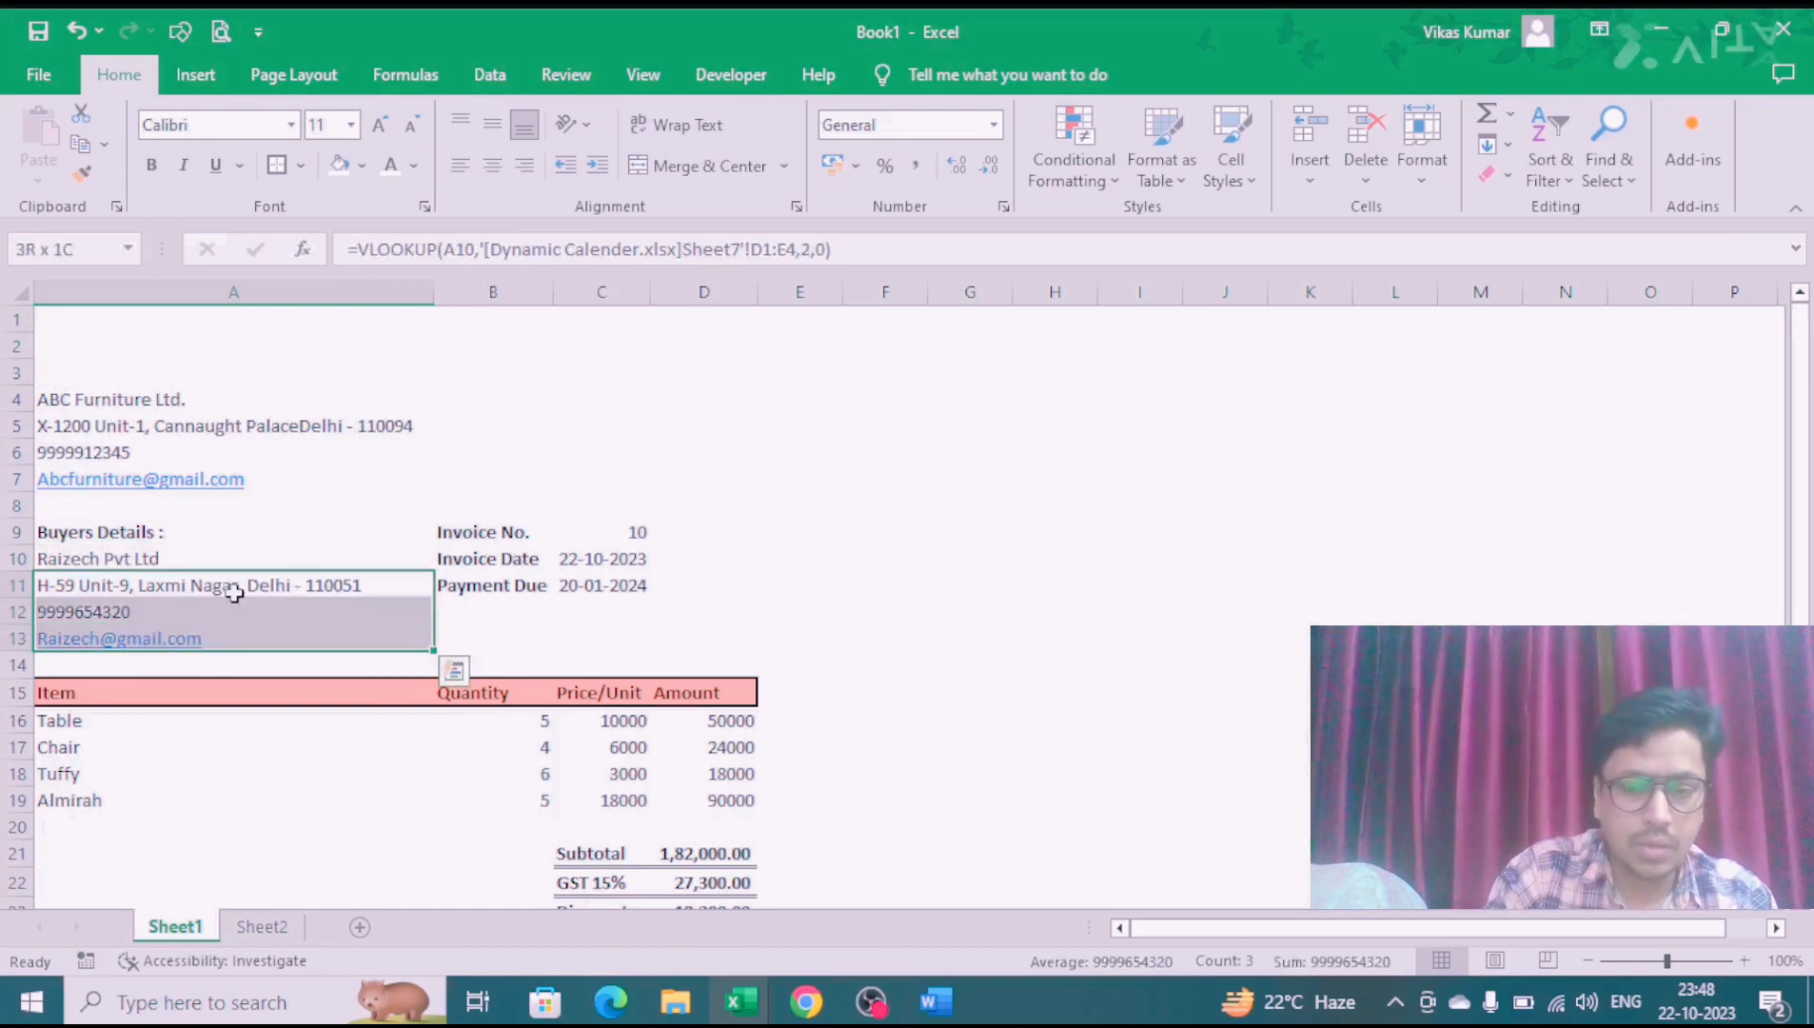
{"action": "key", "text": "Delete"}
Step: Enter the buyer address lookup in A11 as =VLOOKUP(A10,Sheet2!D:E,2,0)
{"action": "left_click", "coordinate": [234, 593]}
{"action": "type", "text": "=VLOOKUP("}
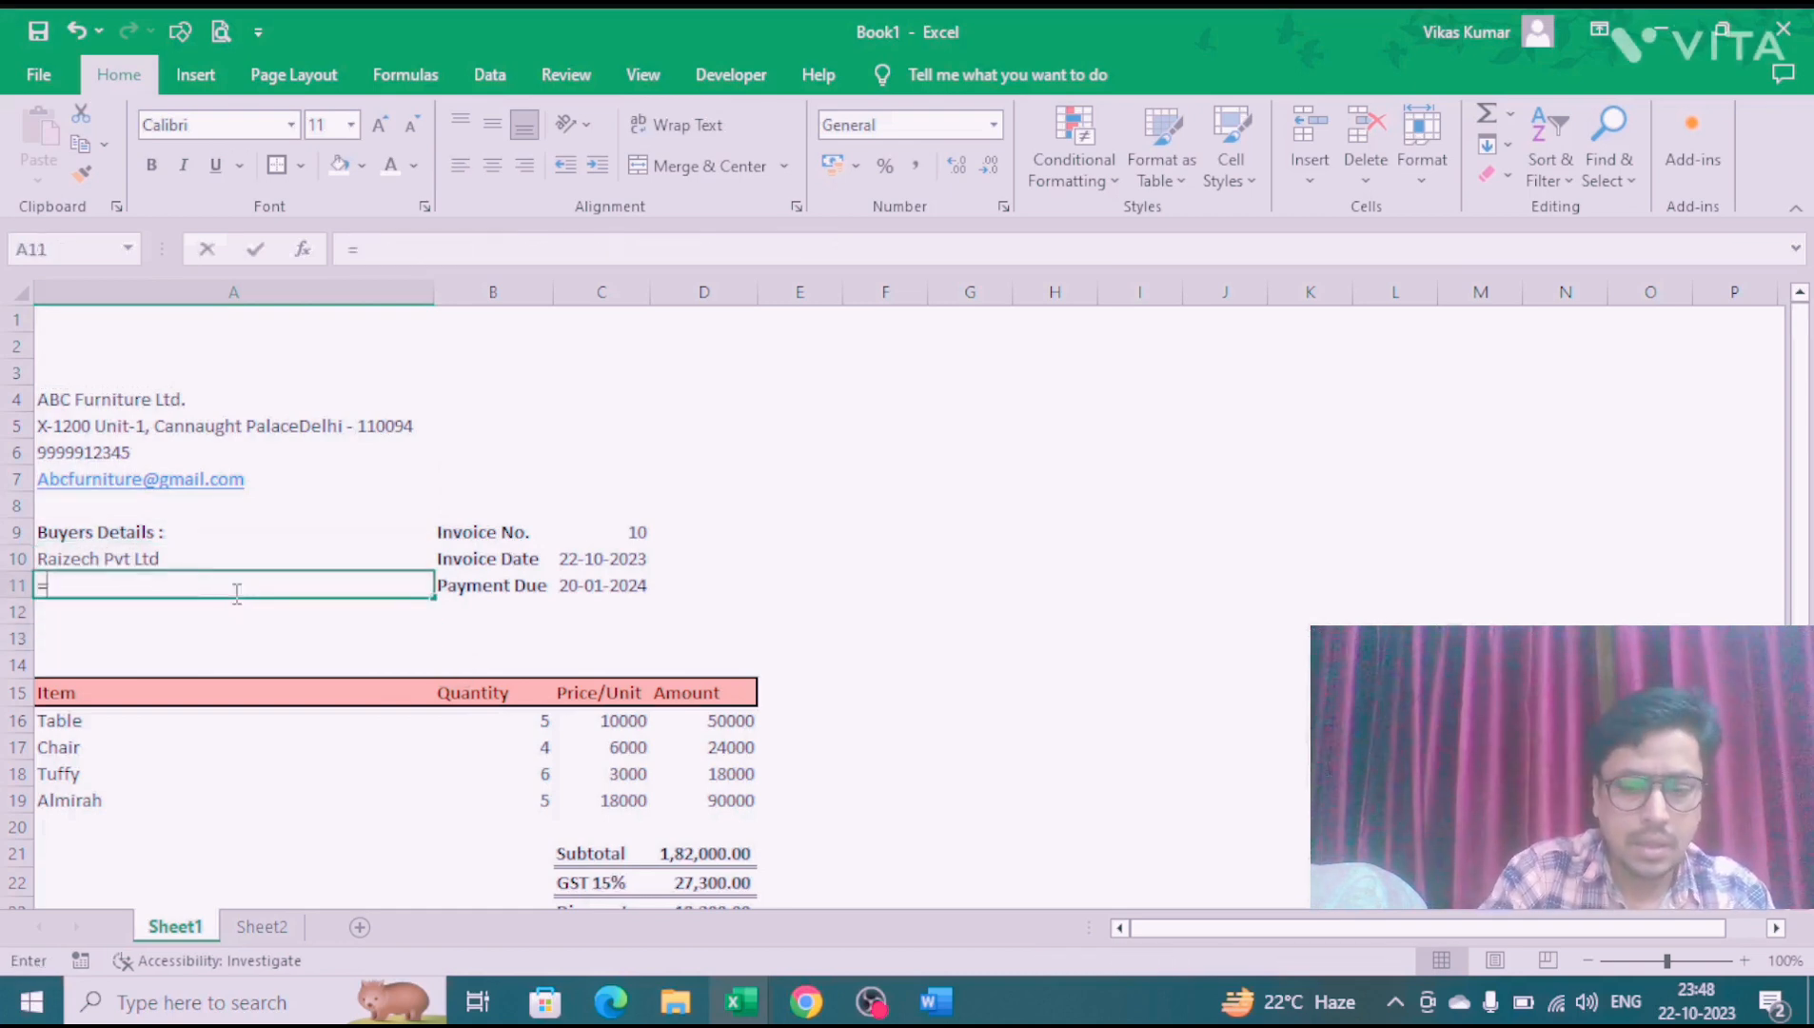
{"action": "left_click", "coordinate": [228, 562]}
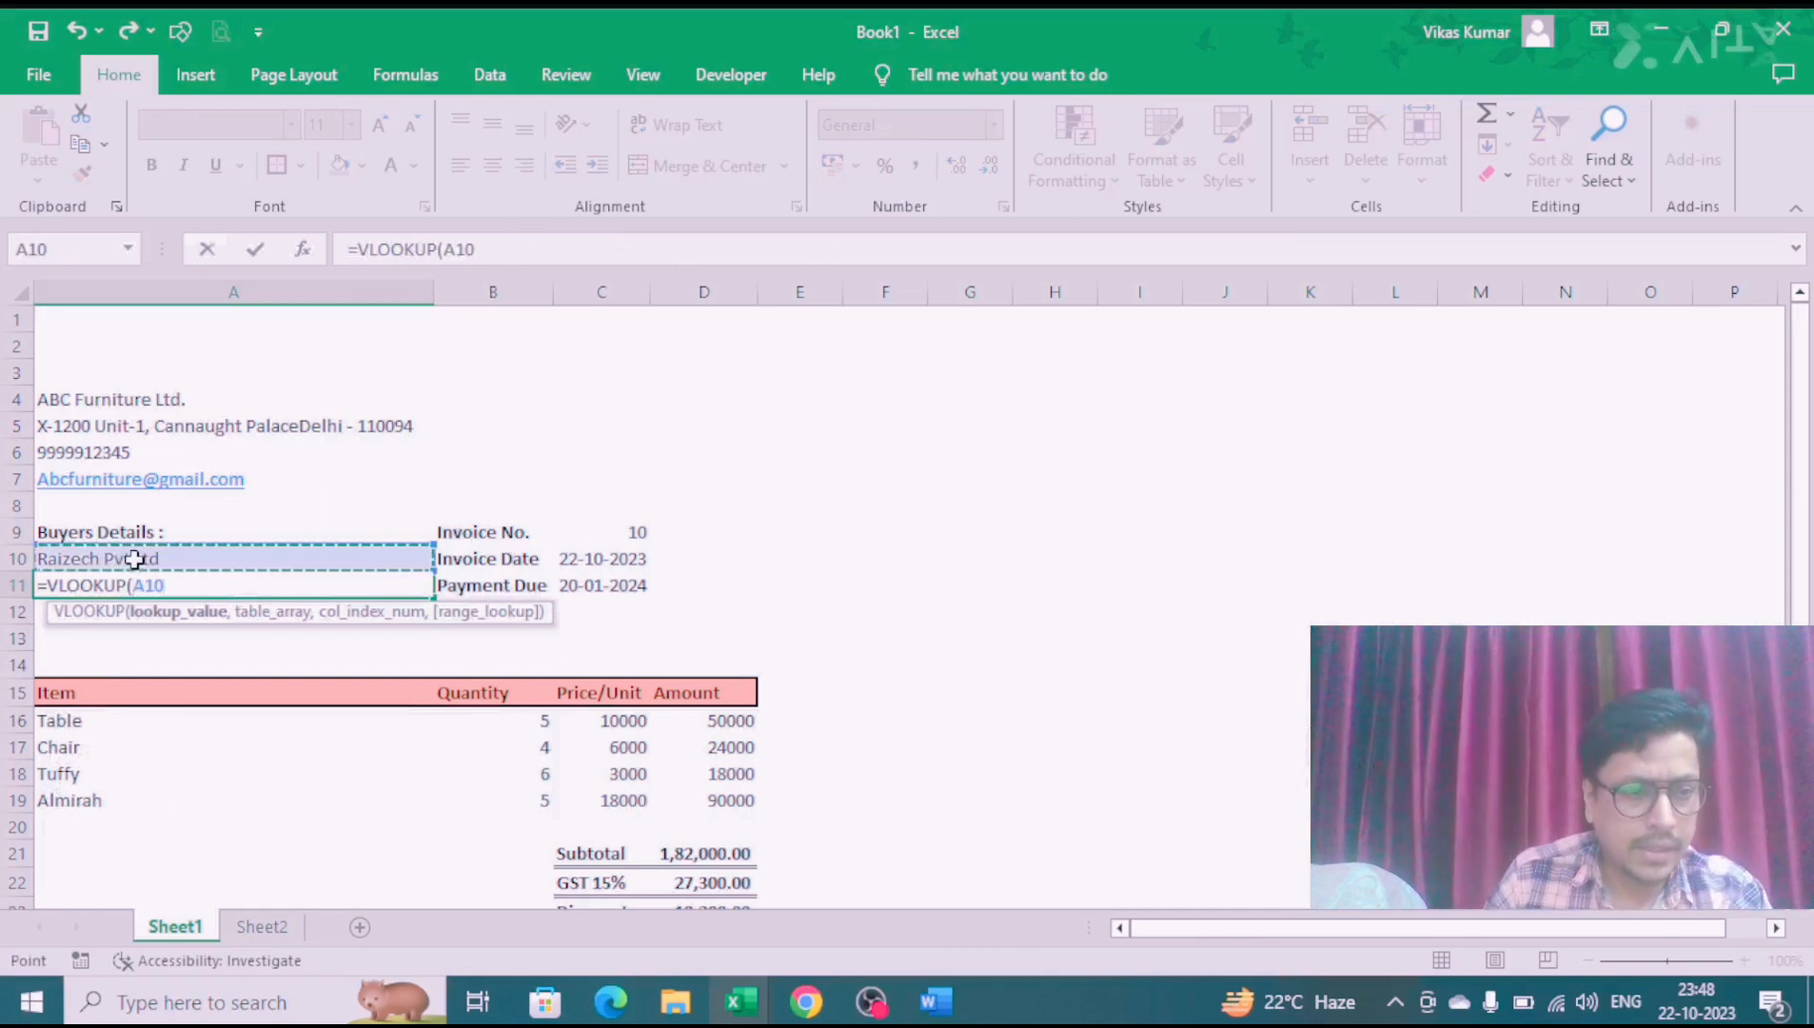
{"action": "type", "text": ","}
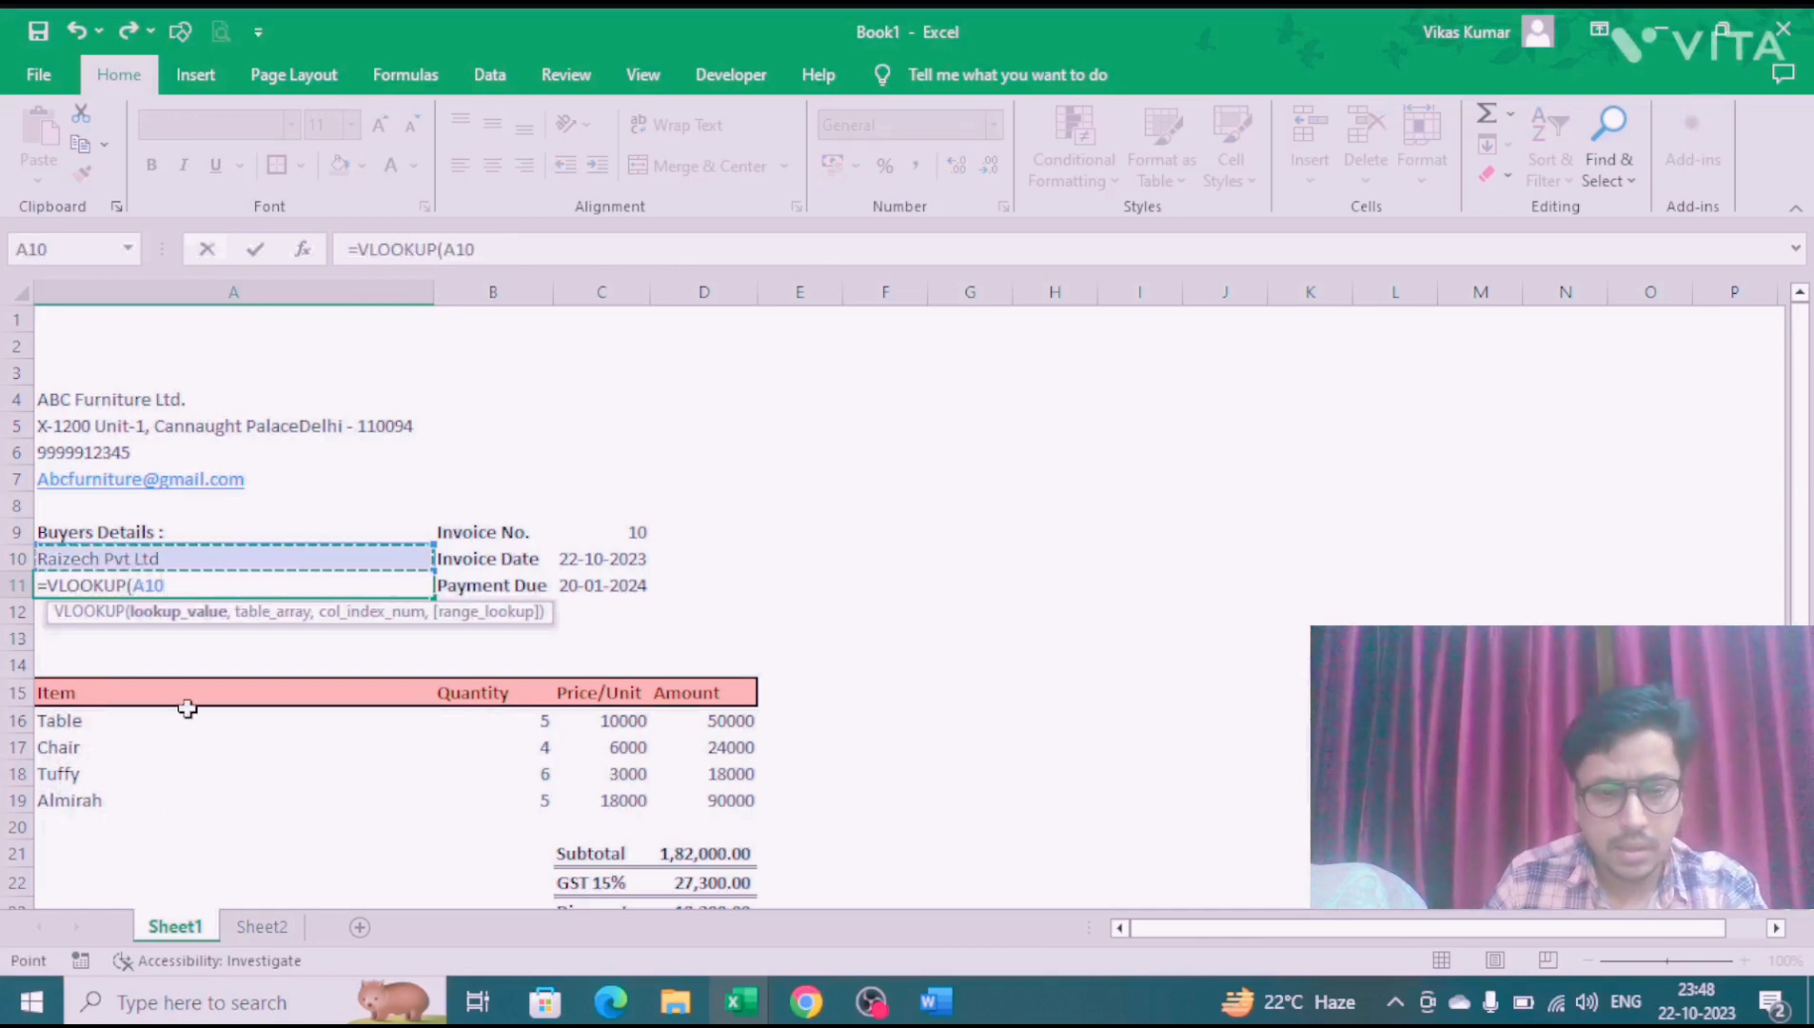
{"action": "left_click", "coordinate": [263, 927]}
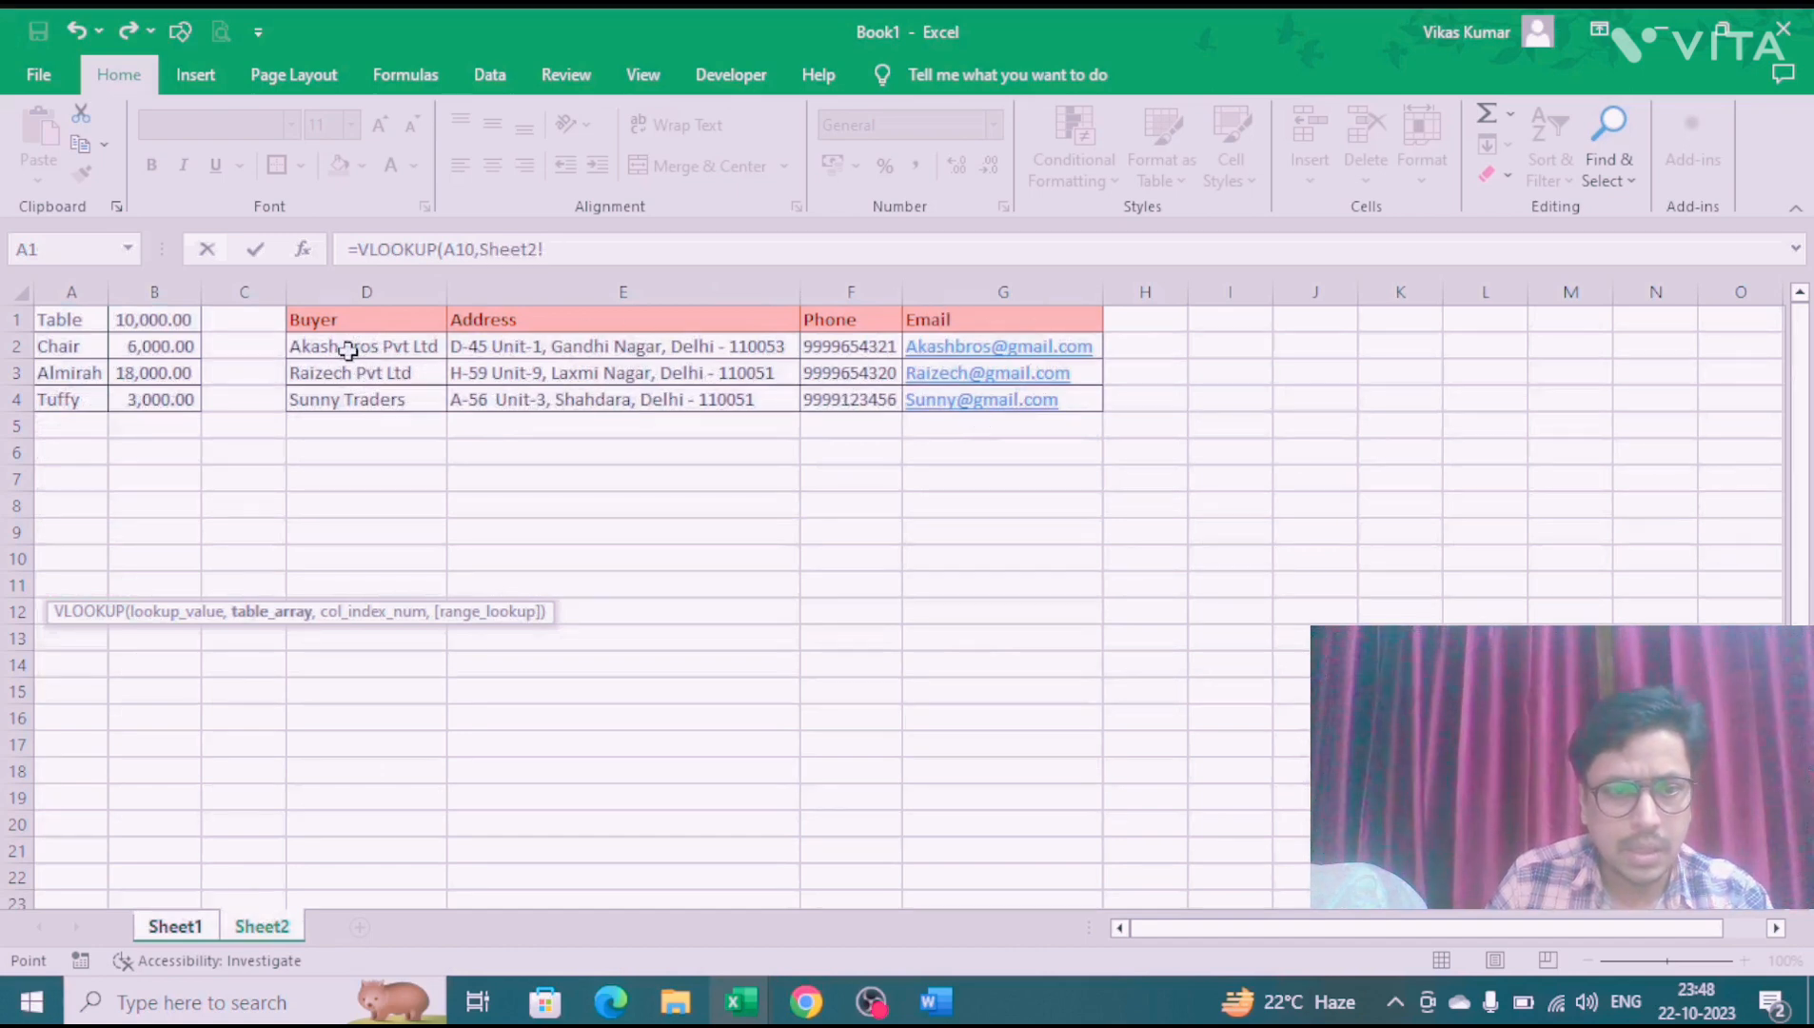
{"action": "left_click", "coordinate": [372, 291]}
{"action": "key", "text": "shift+Right"}
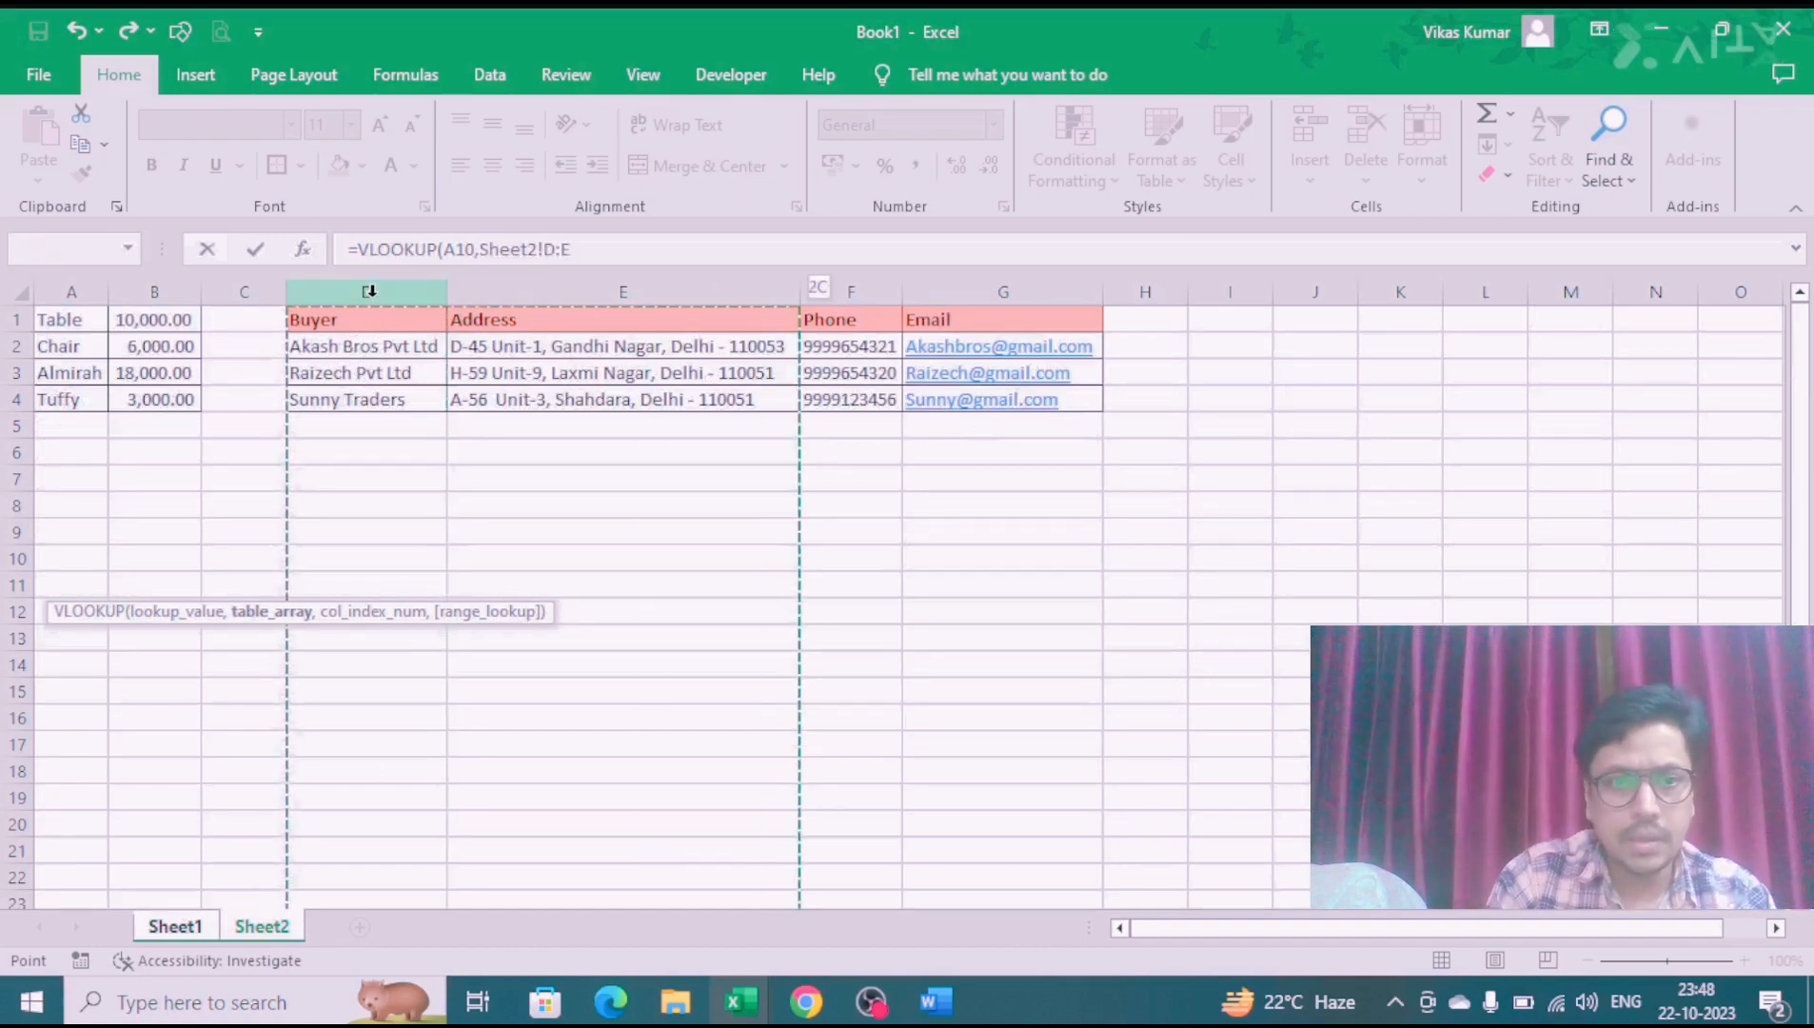
{"action": "type", "text": ",2"}
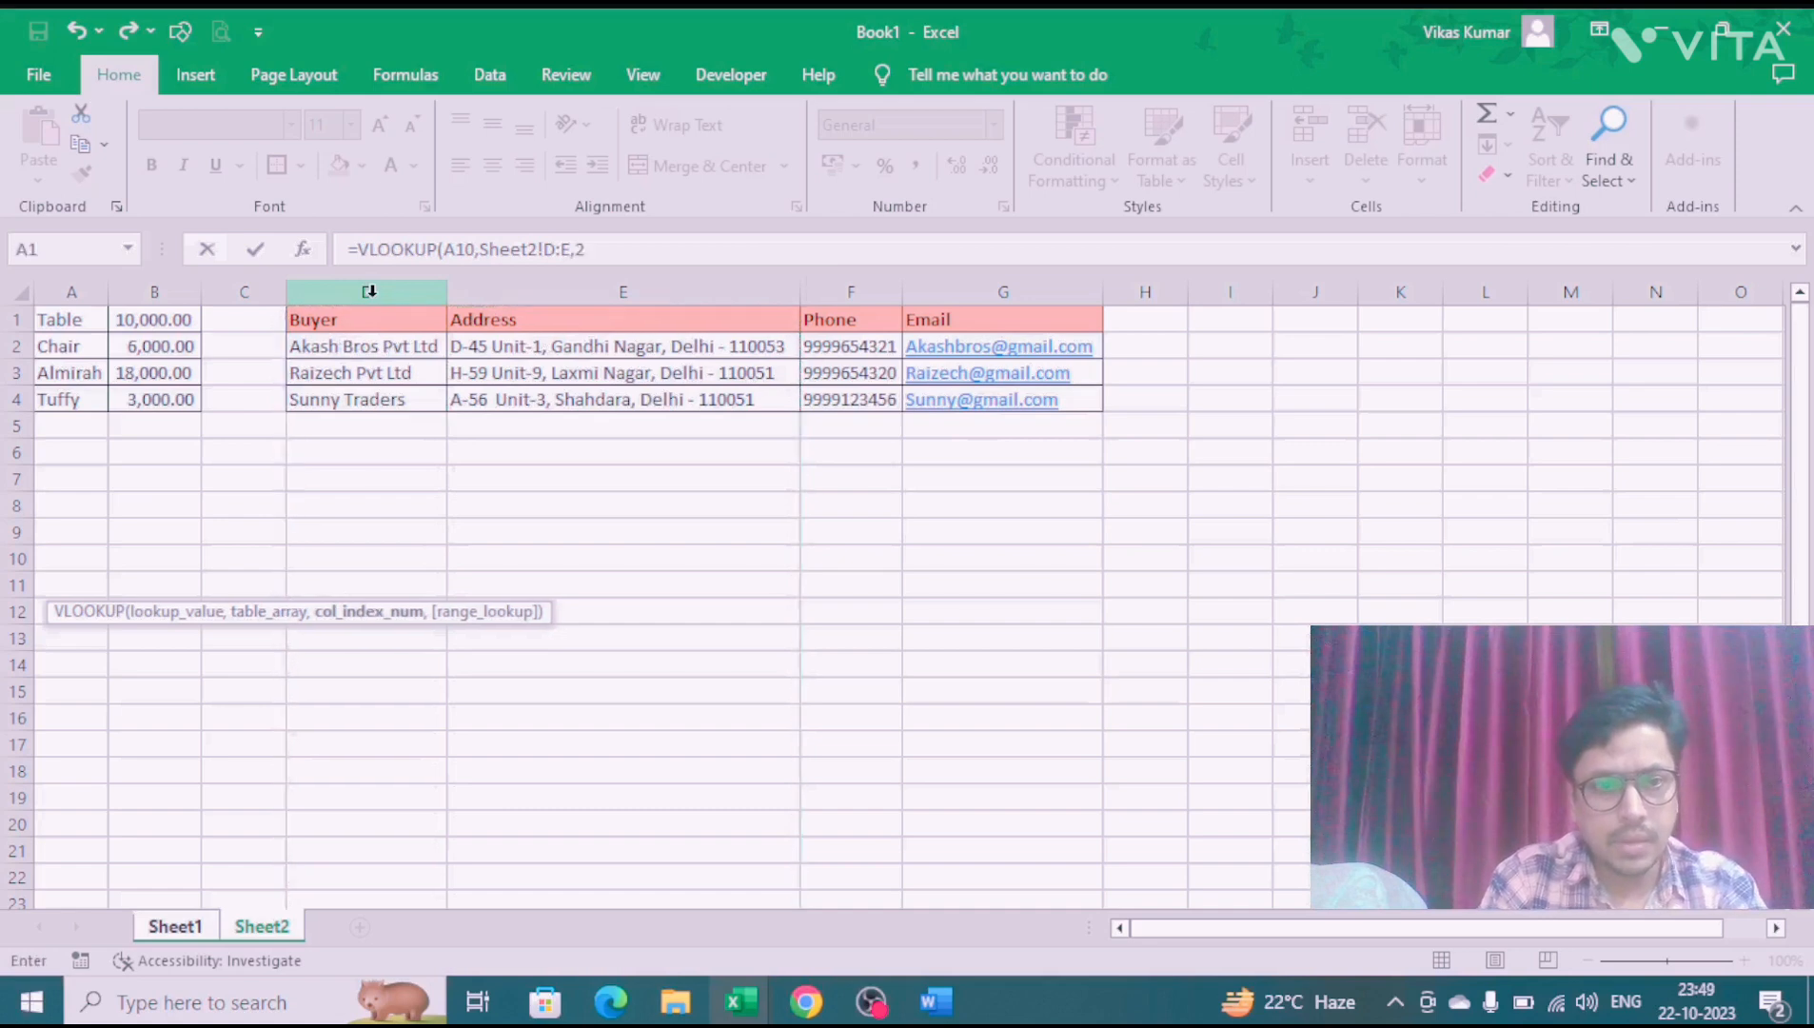
{"action": "type", "text": ",0"}
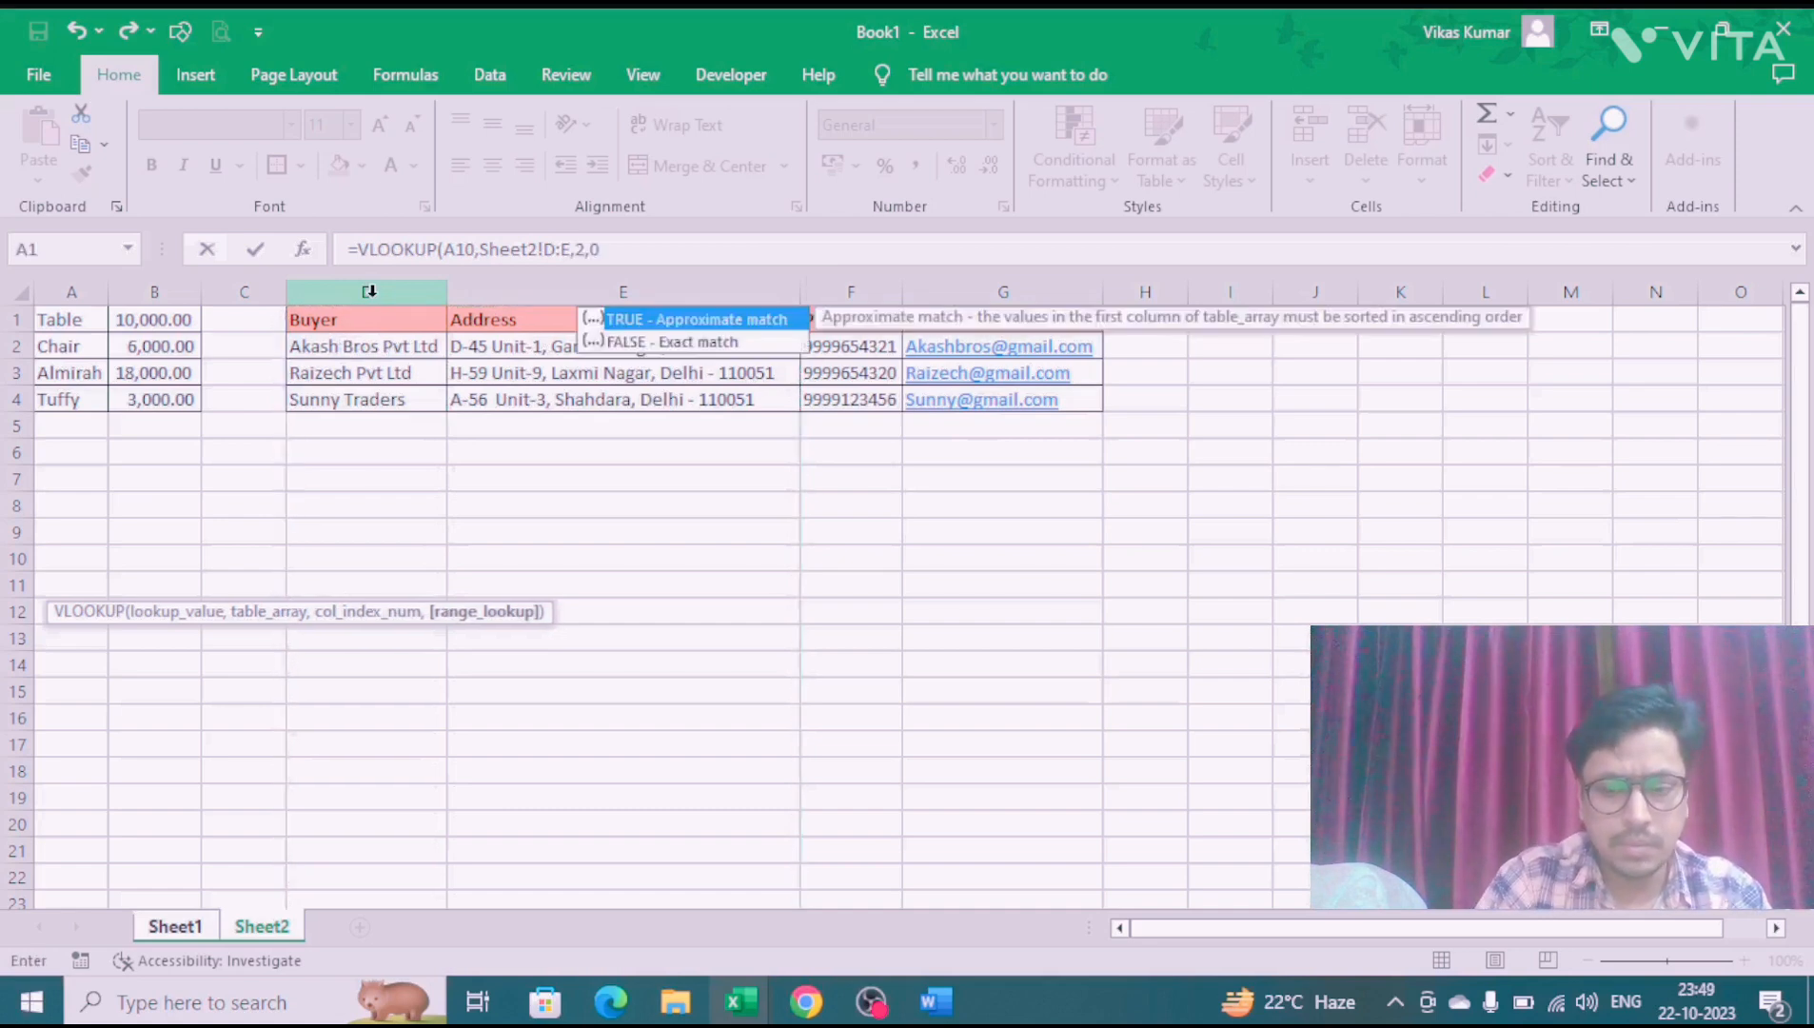
{"action": "key", "text": "Return"}
Step: Enter the buyer phone lookup in A12 as =VLOOKUP(A10,Sheet2!D:F,3,0)
{"action": "type", "text": "=VLOOKUP("}
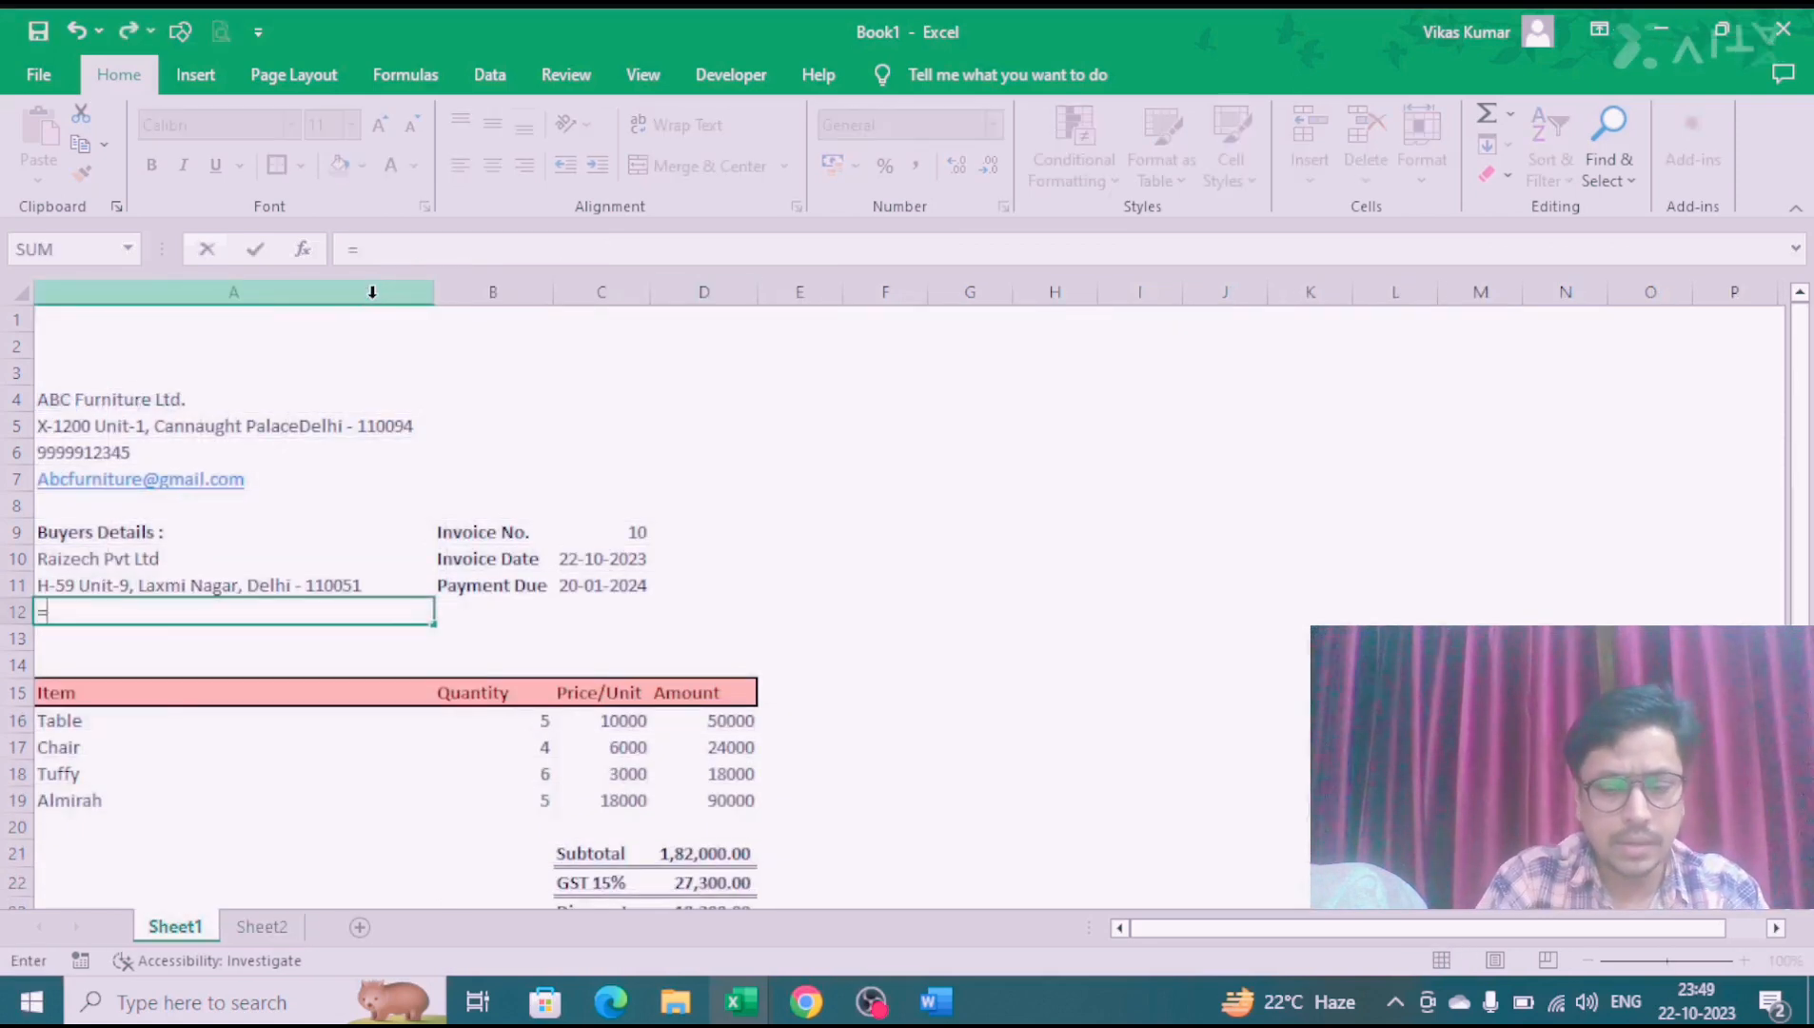
{"action": "key", "text": "Up"}
{"action": "key", "text": "Up"}
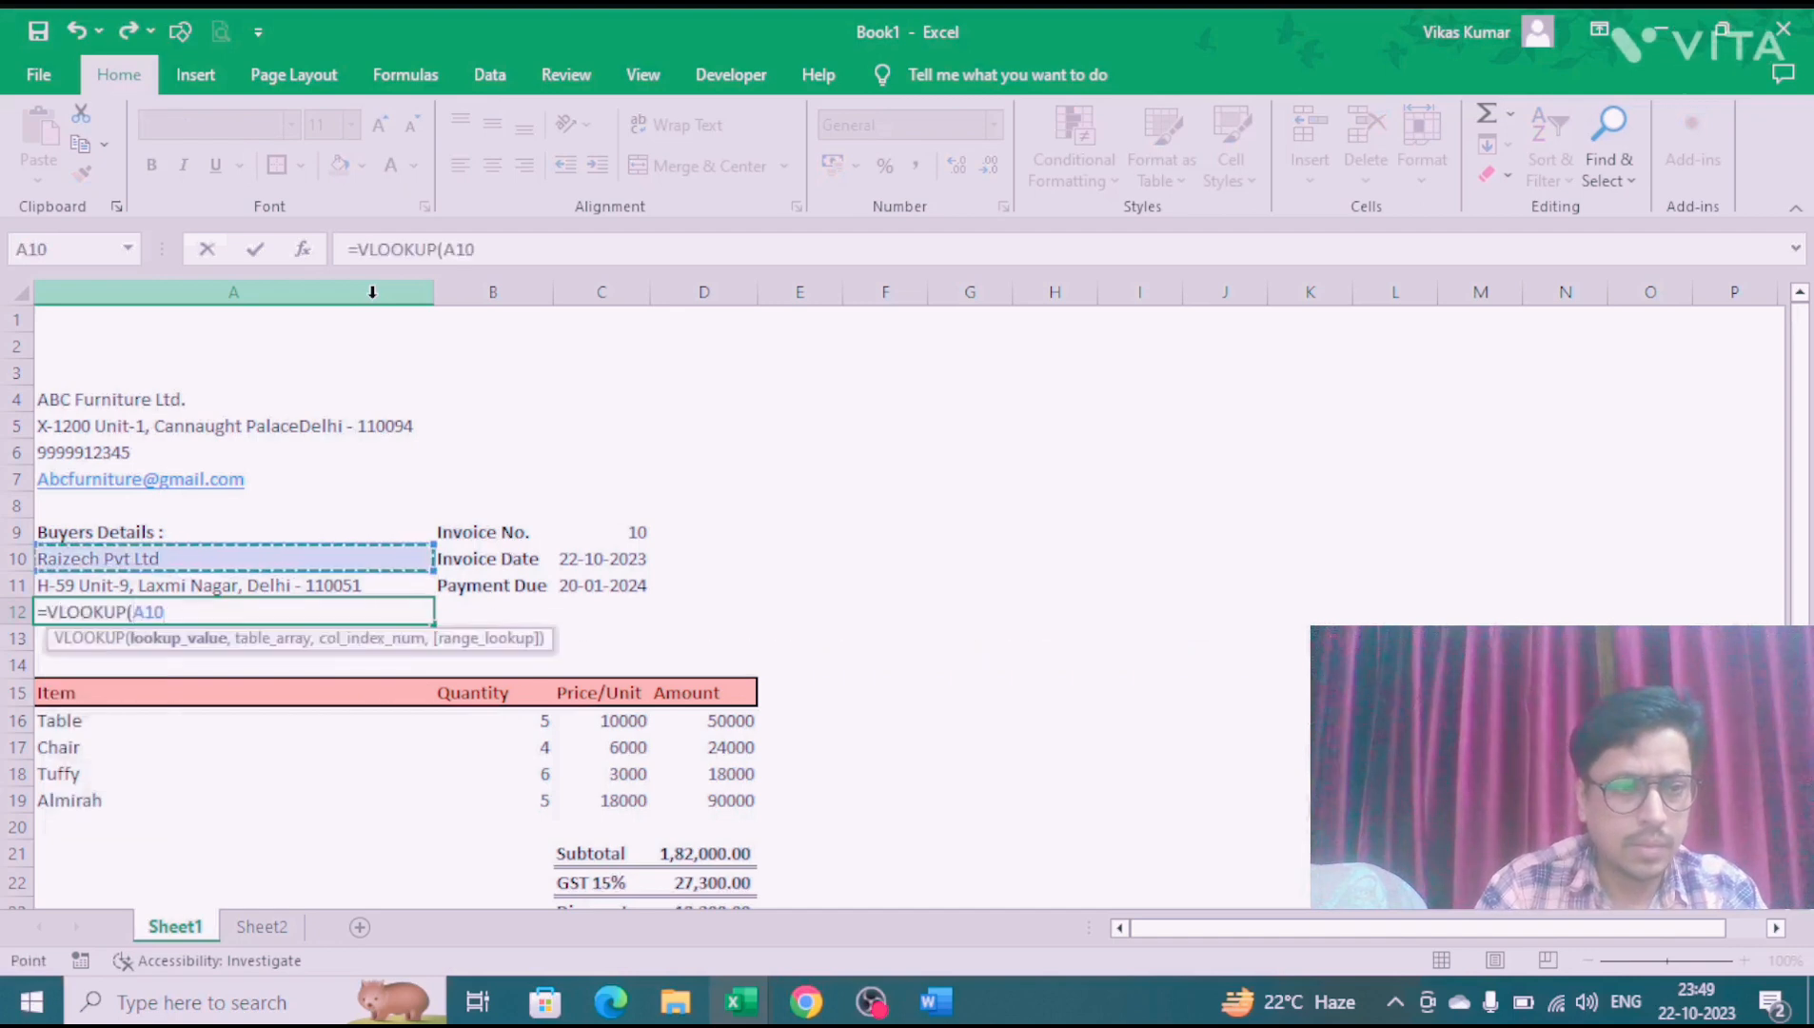
{"action": "type", "text": ","}
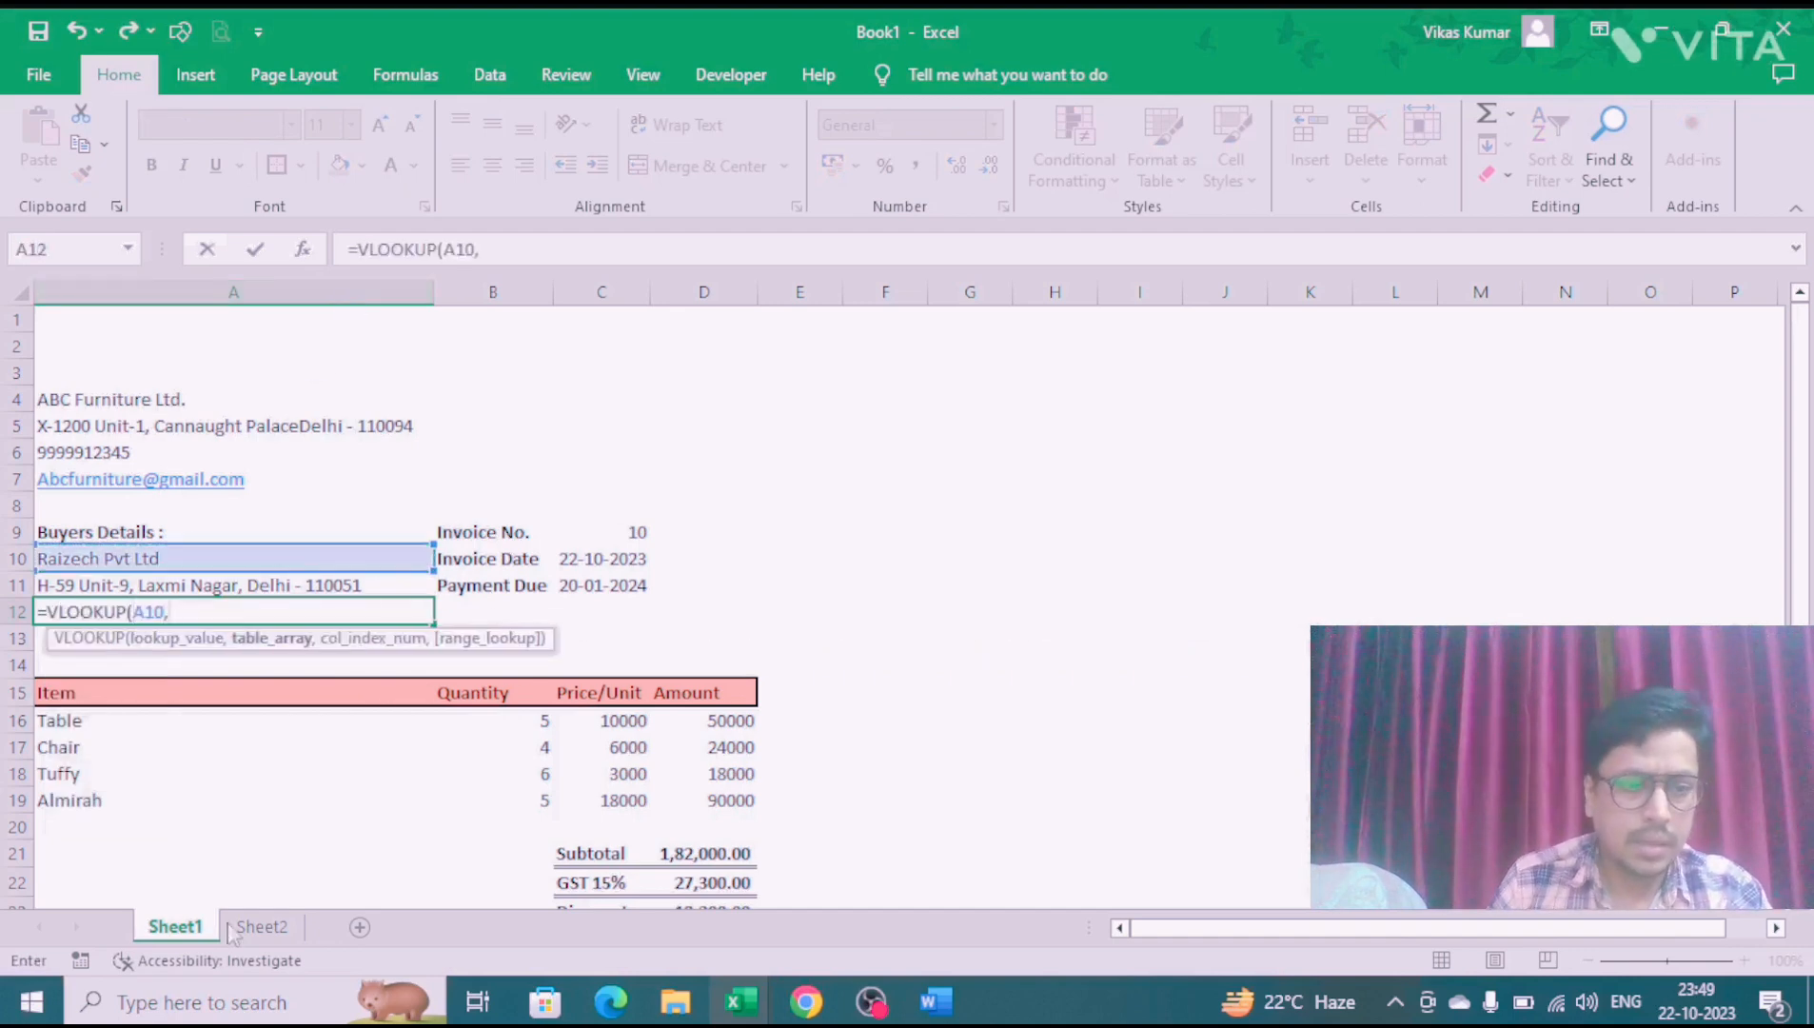
{"action": "left_click", "coordinate": [233, 927]}
{"action": "left_click", "coordinate": [395, 283]}
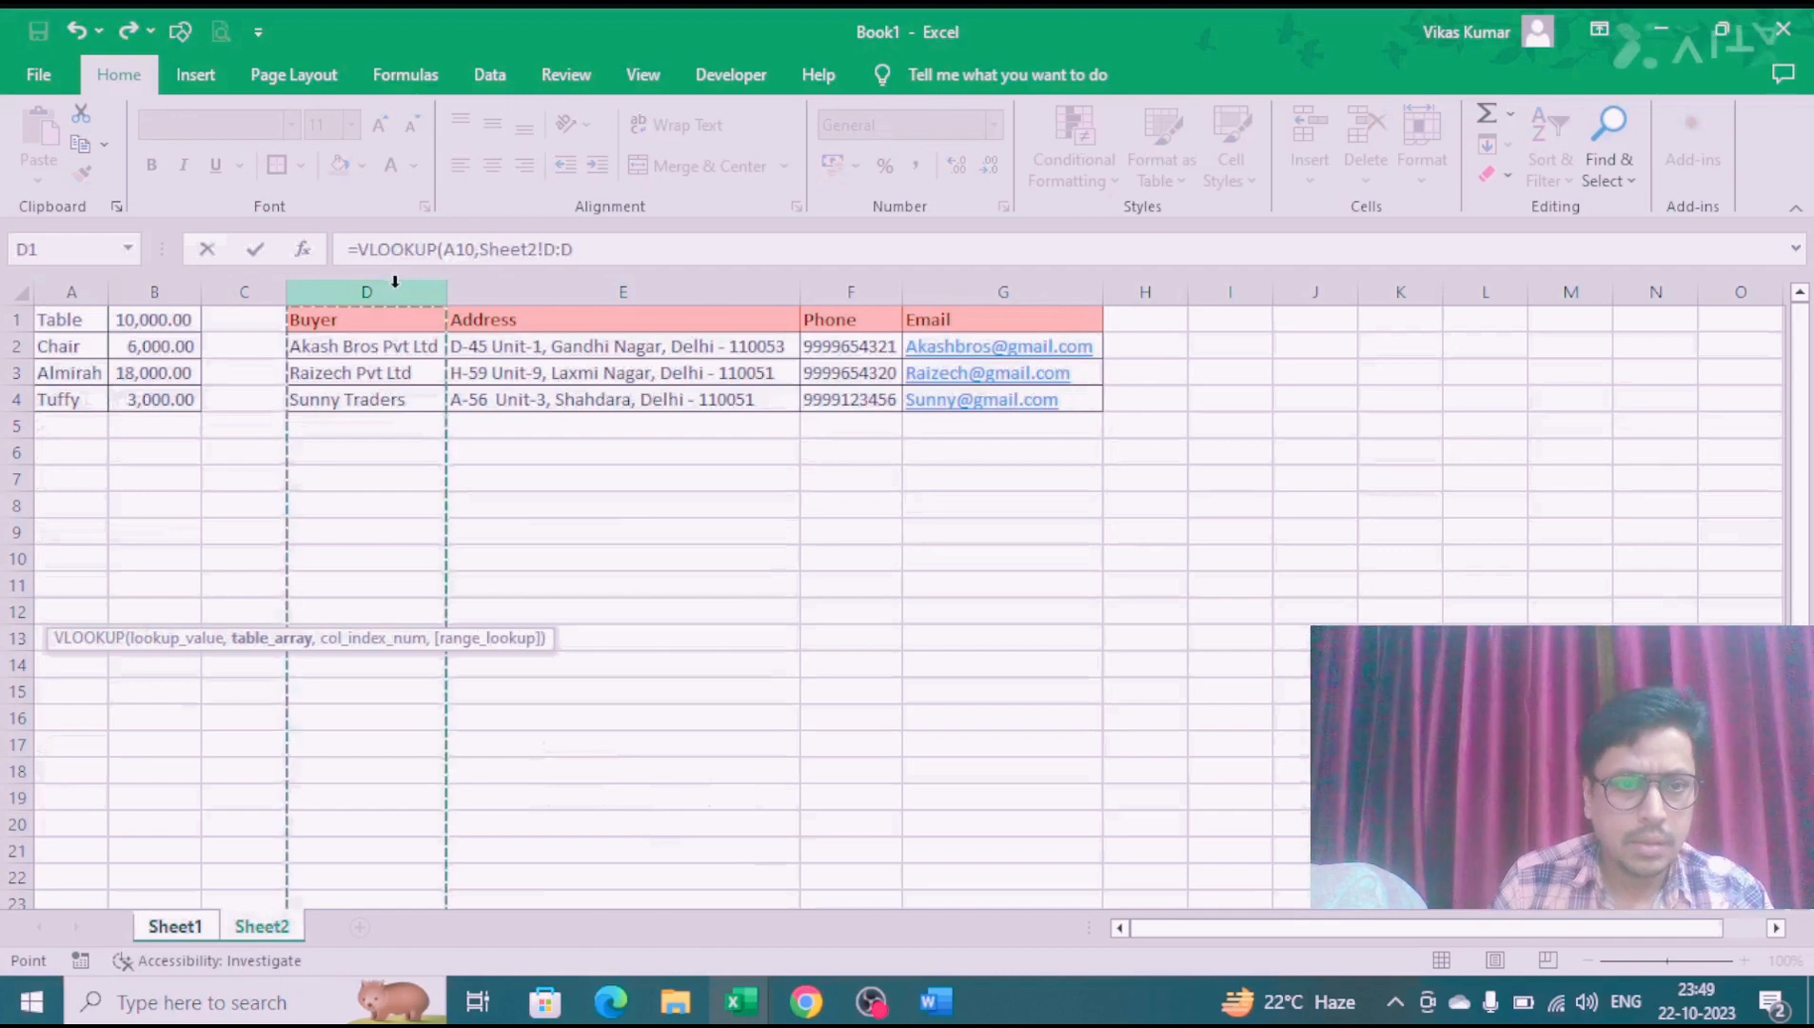
{"action": "key", "text": "shift+Right"}
{"action": "key", "text": "shift+Right"}
{"action": "type", "text": ","}
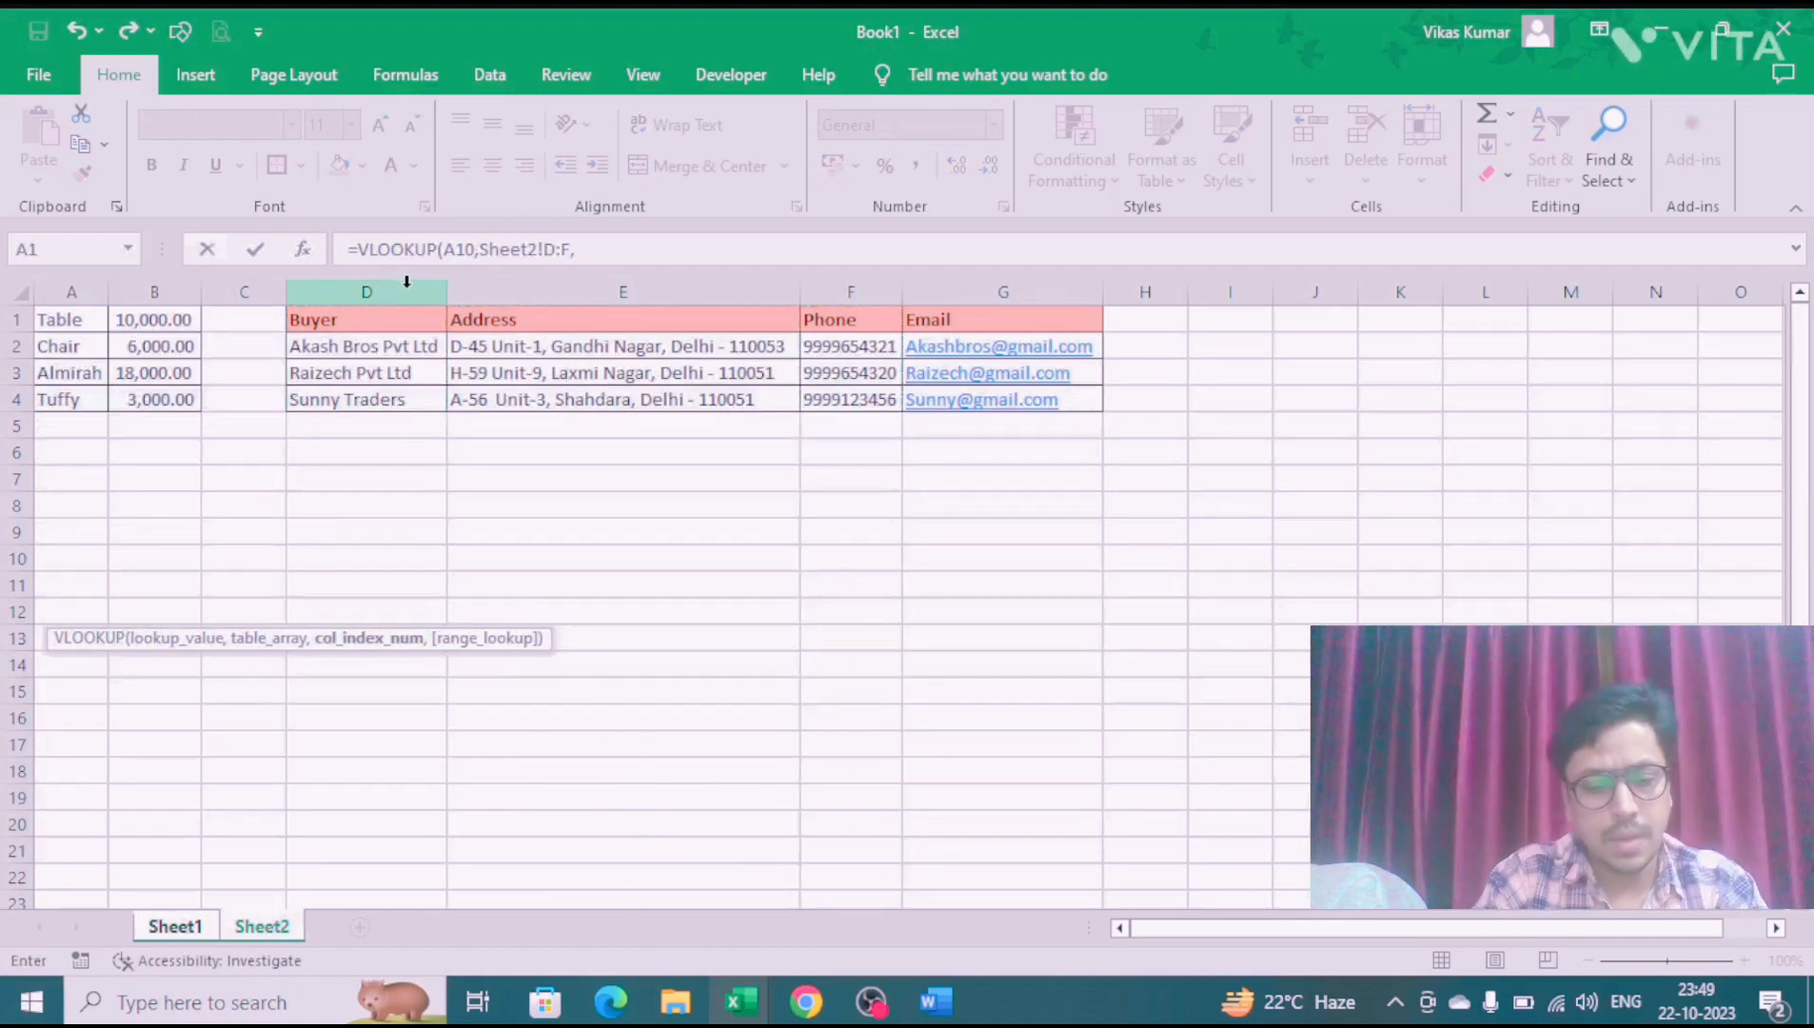
{"action": "type", "text": "3,0"}
{"action": "key", "text": "Escape"}
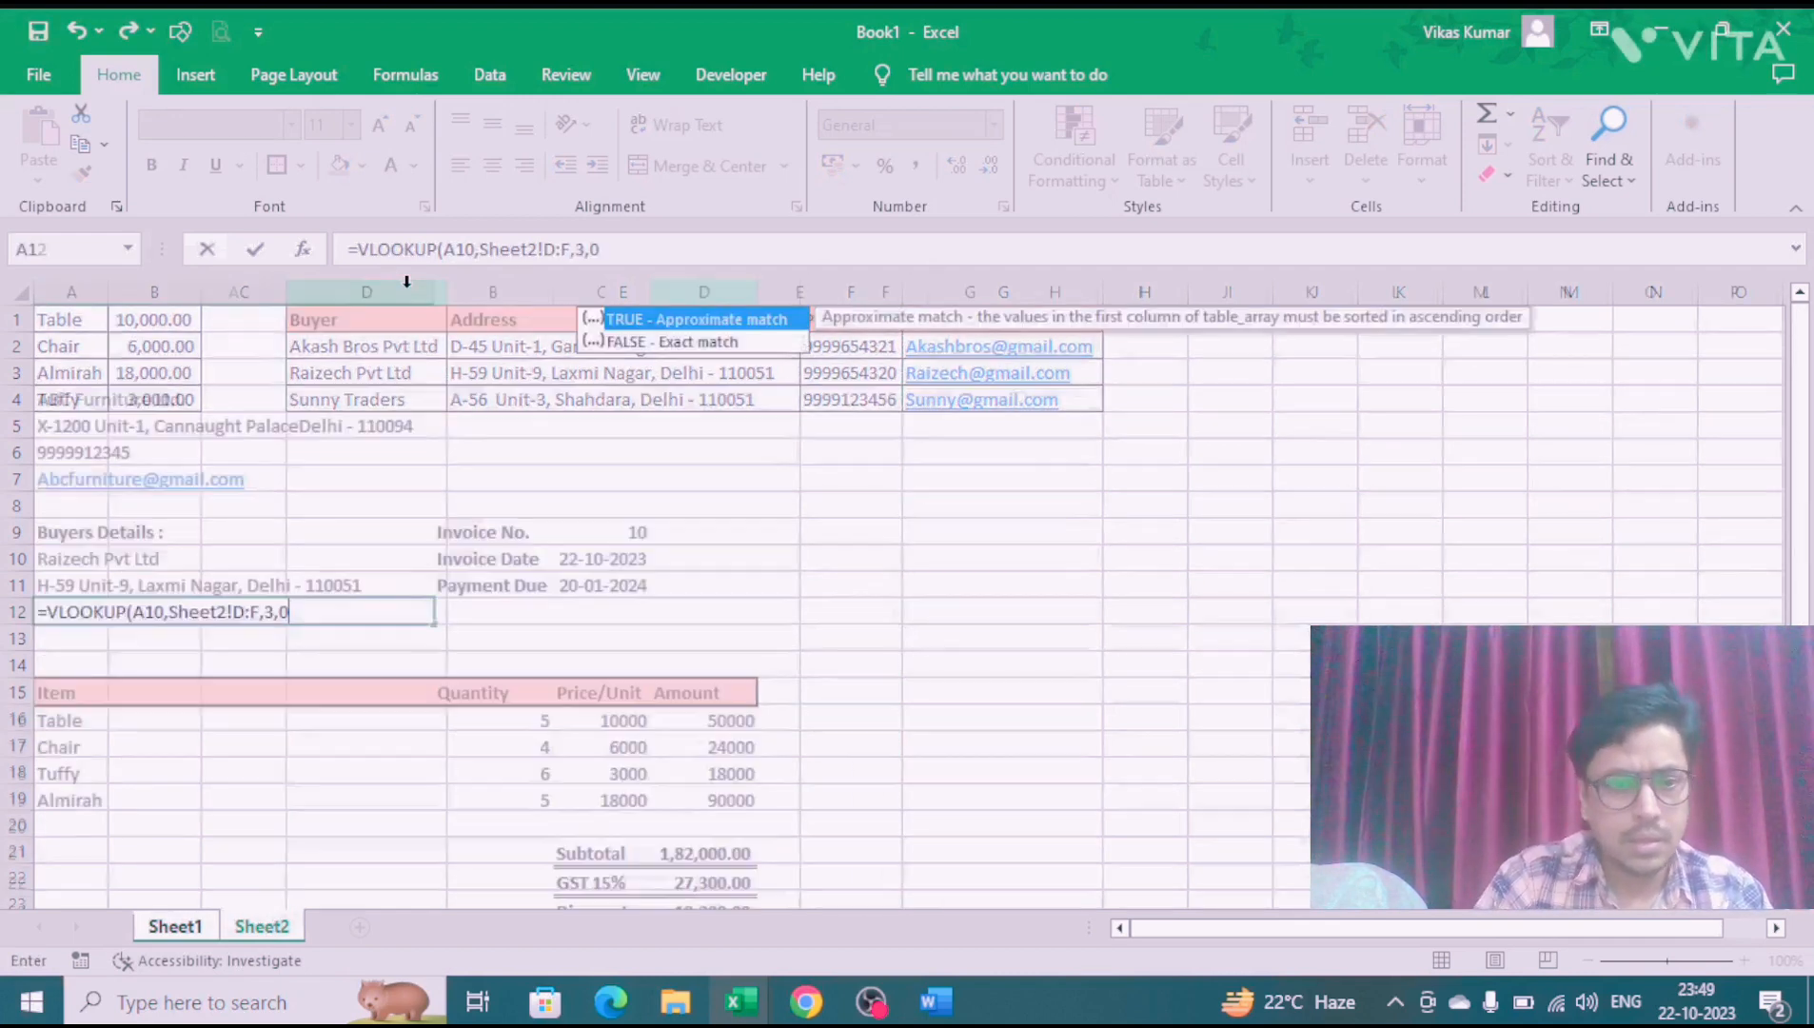
Step: Enter the buyer email lookup in A13 as =VLOOKUP(A10,Sheet2!D:G,4,0)
{"action": "type", "text": "=vl"}
{"action": "key", "text": "Tab"}
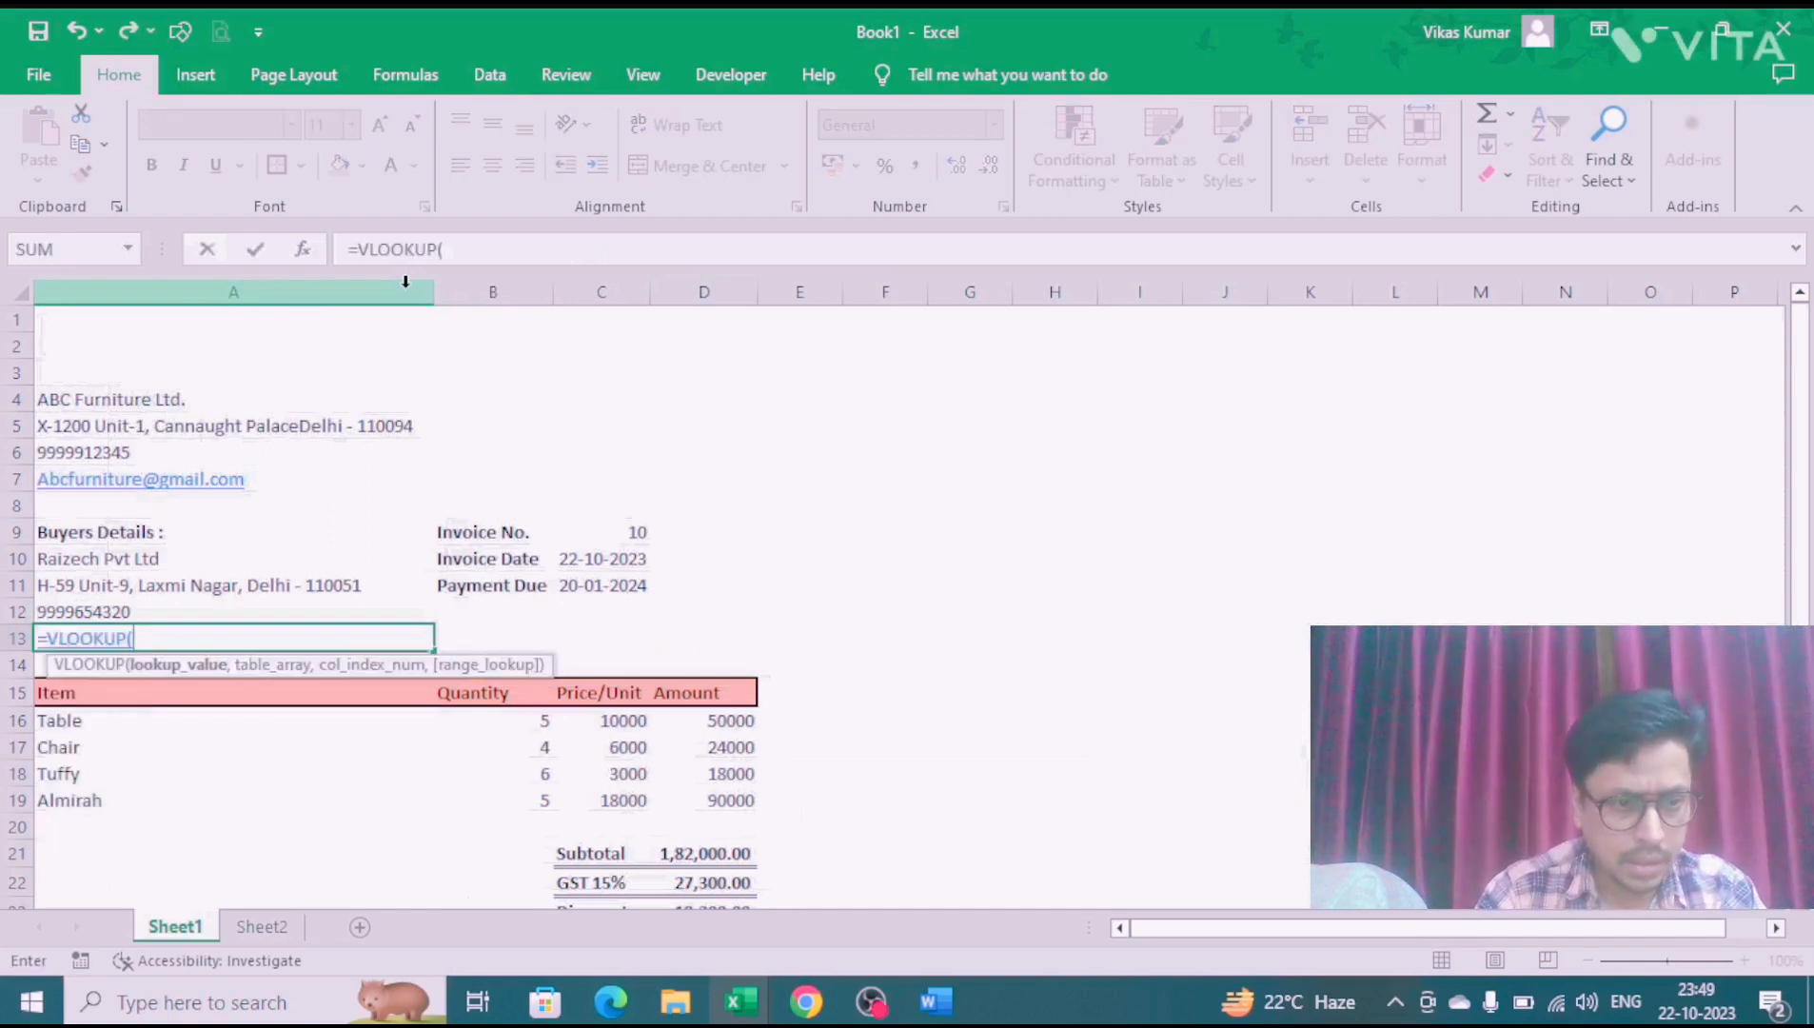
{"action": "key", "text": "Up"}
{"action": "key", "text": "Up"}
{"action": "key", "text": "Up"}
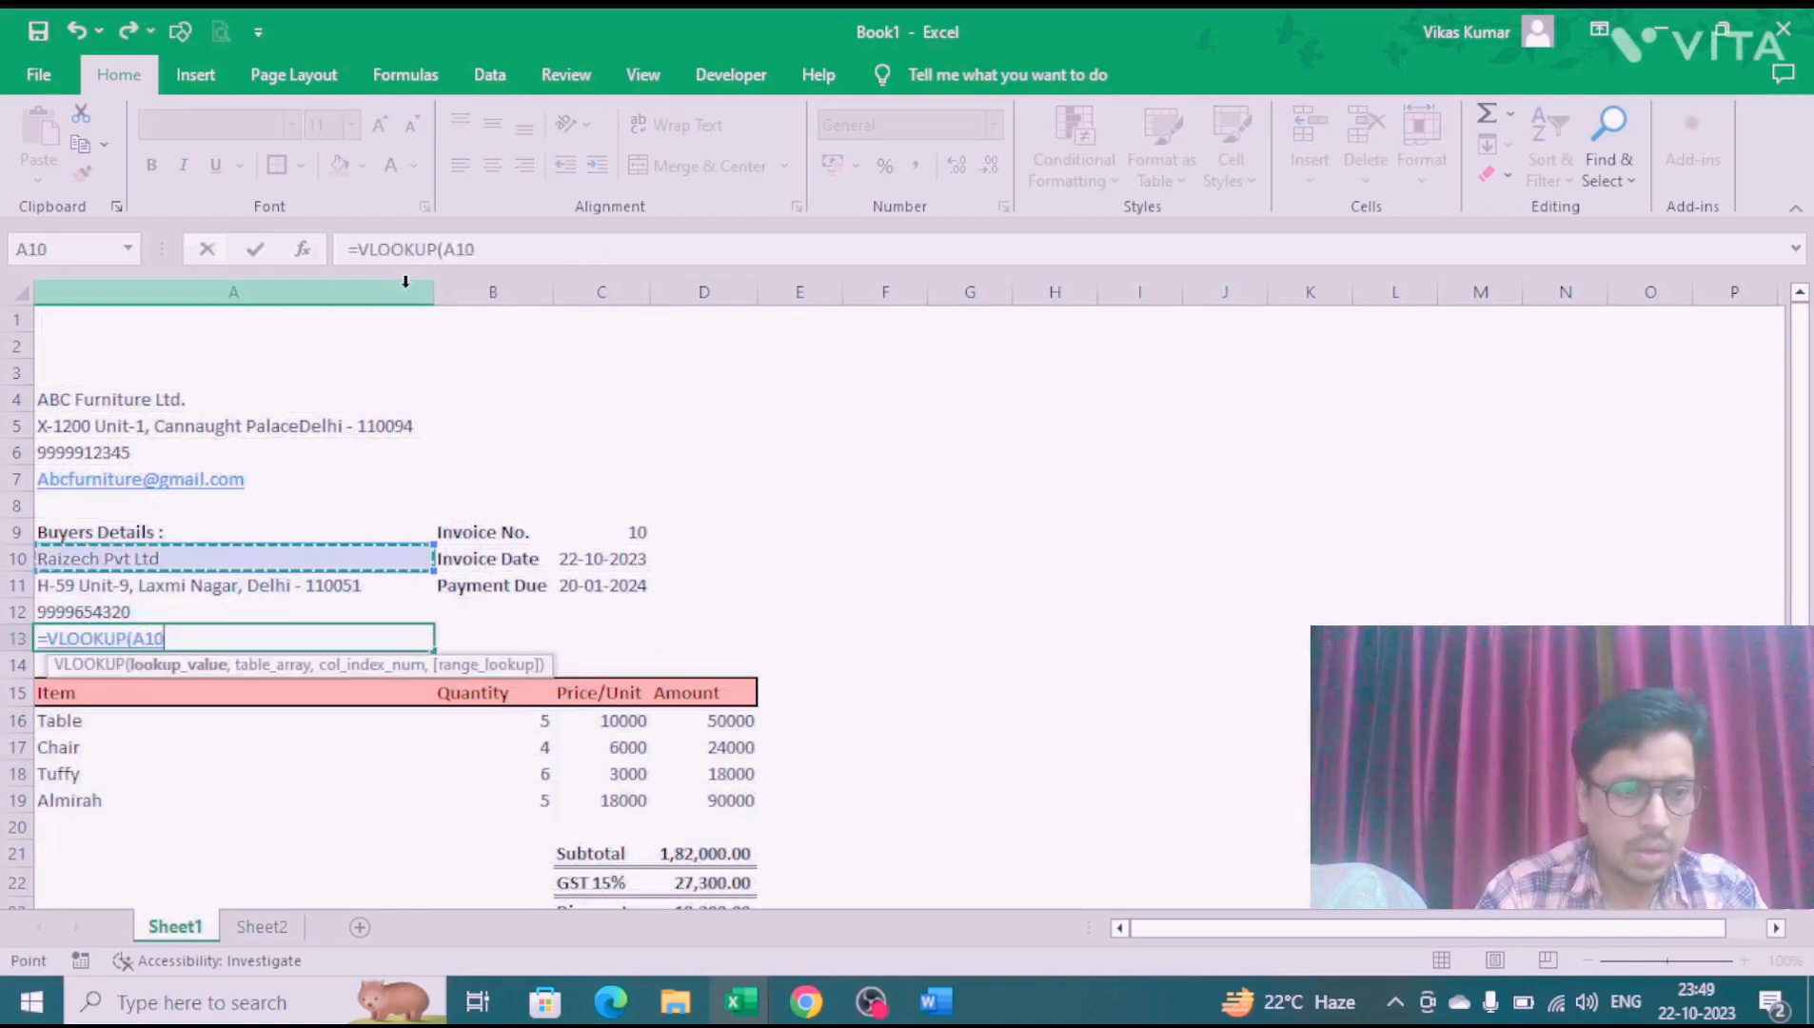
{"action": "type", "text": ","}
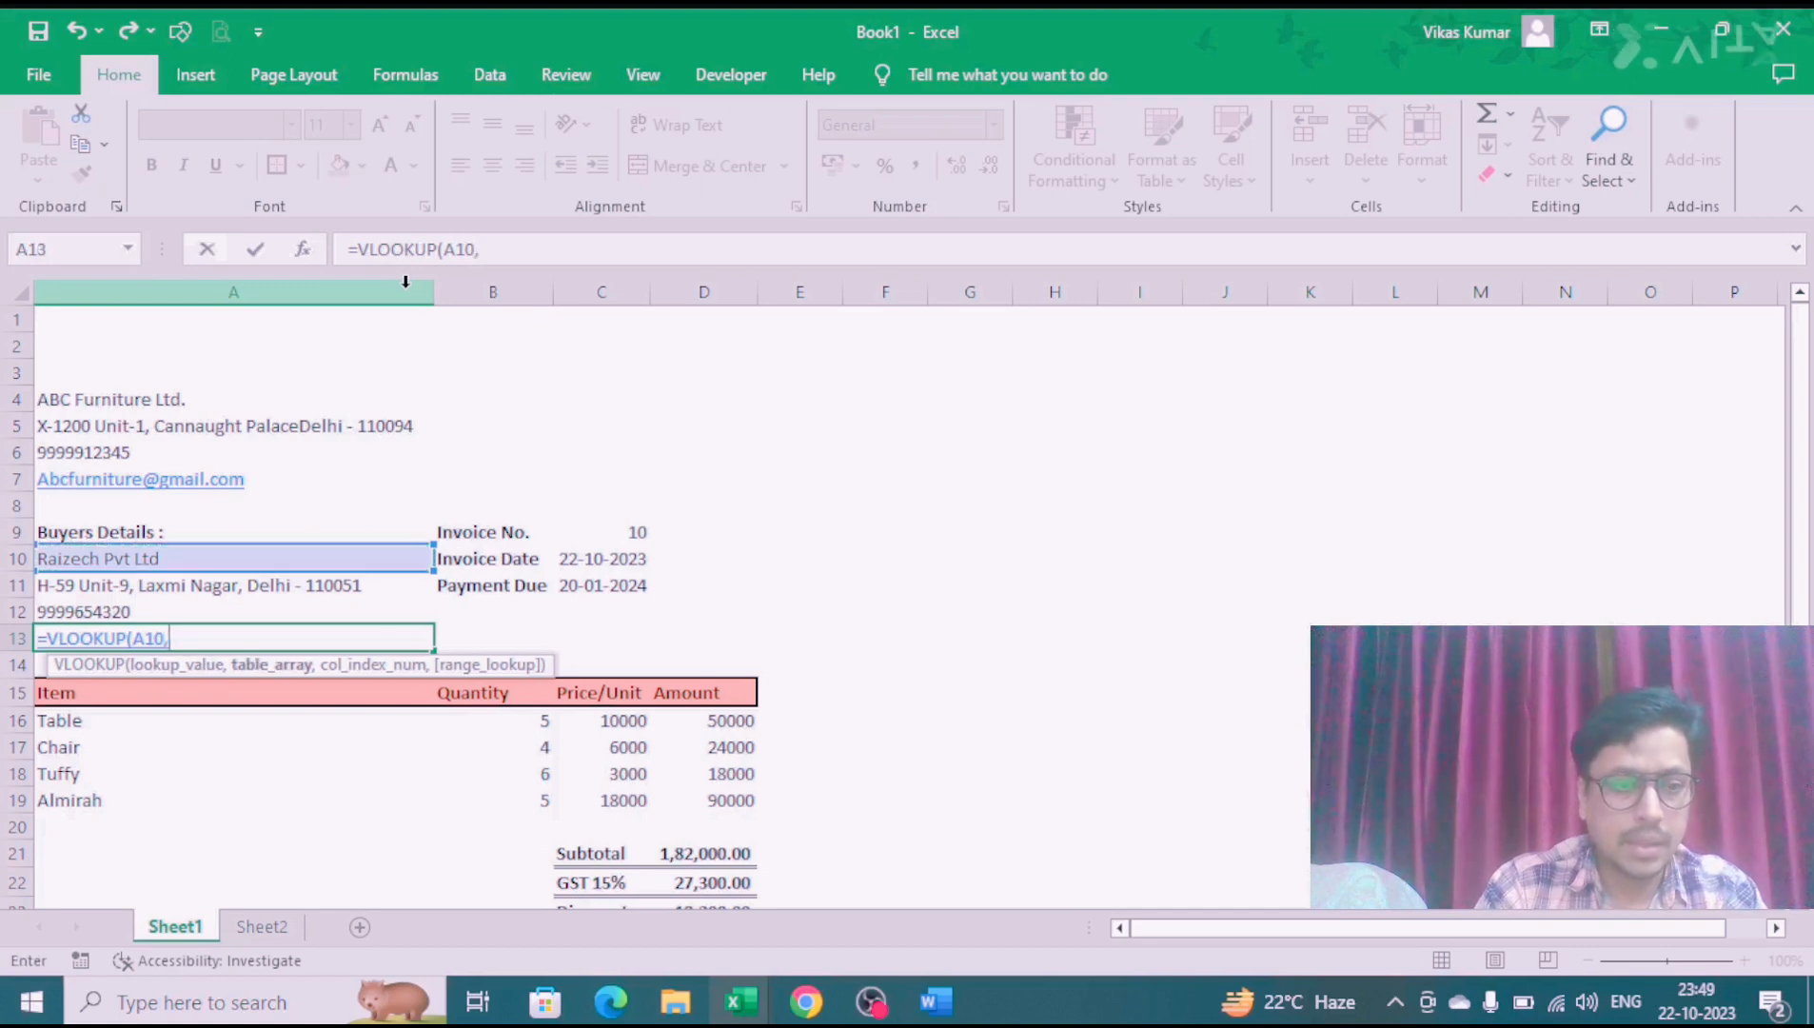
{"action": "left_click", "coordinate": [262, 926]}
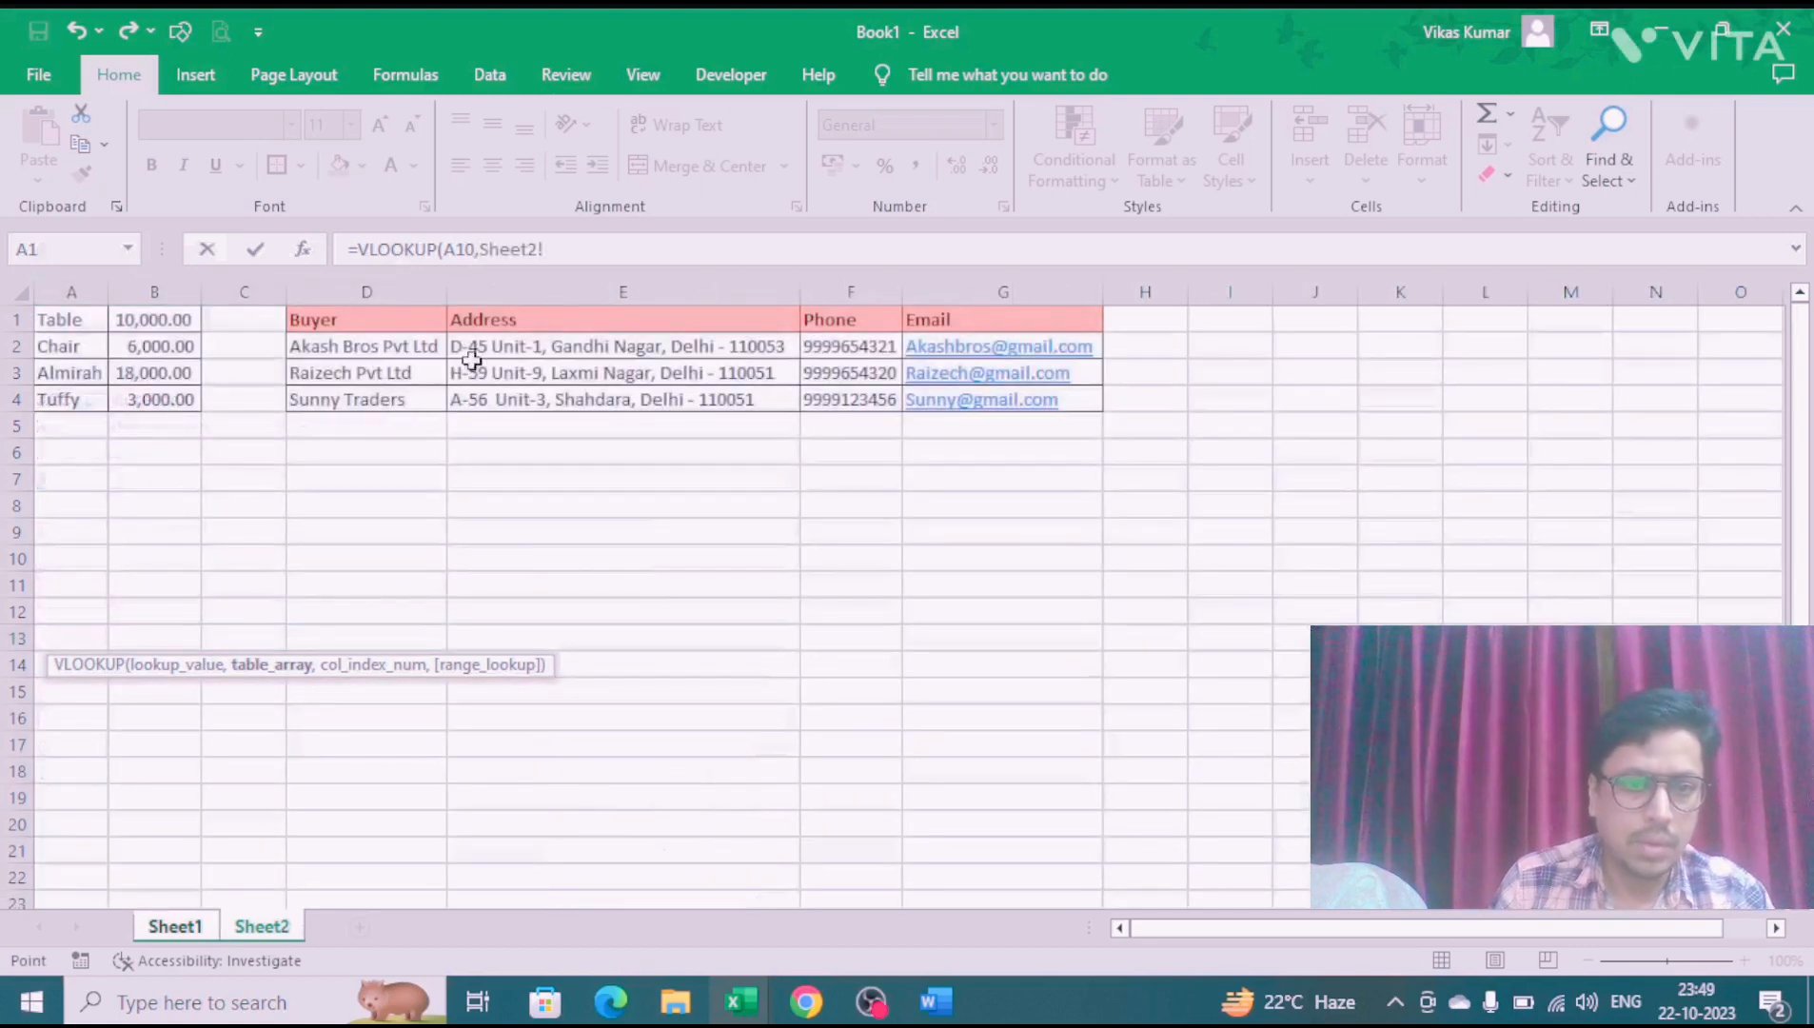
{"action": "left_click", "coordinate": [385, 290]}
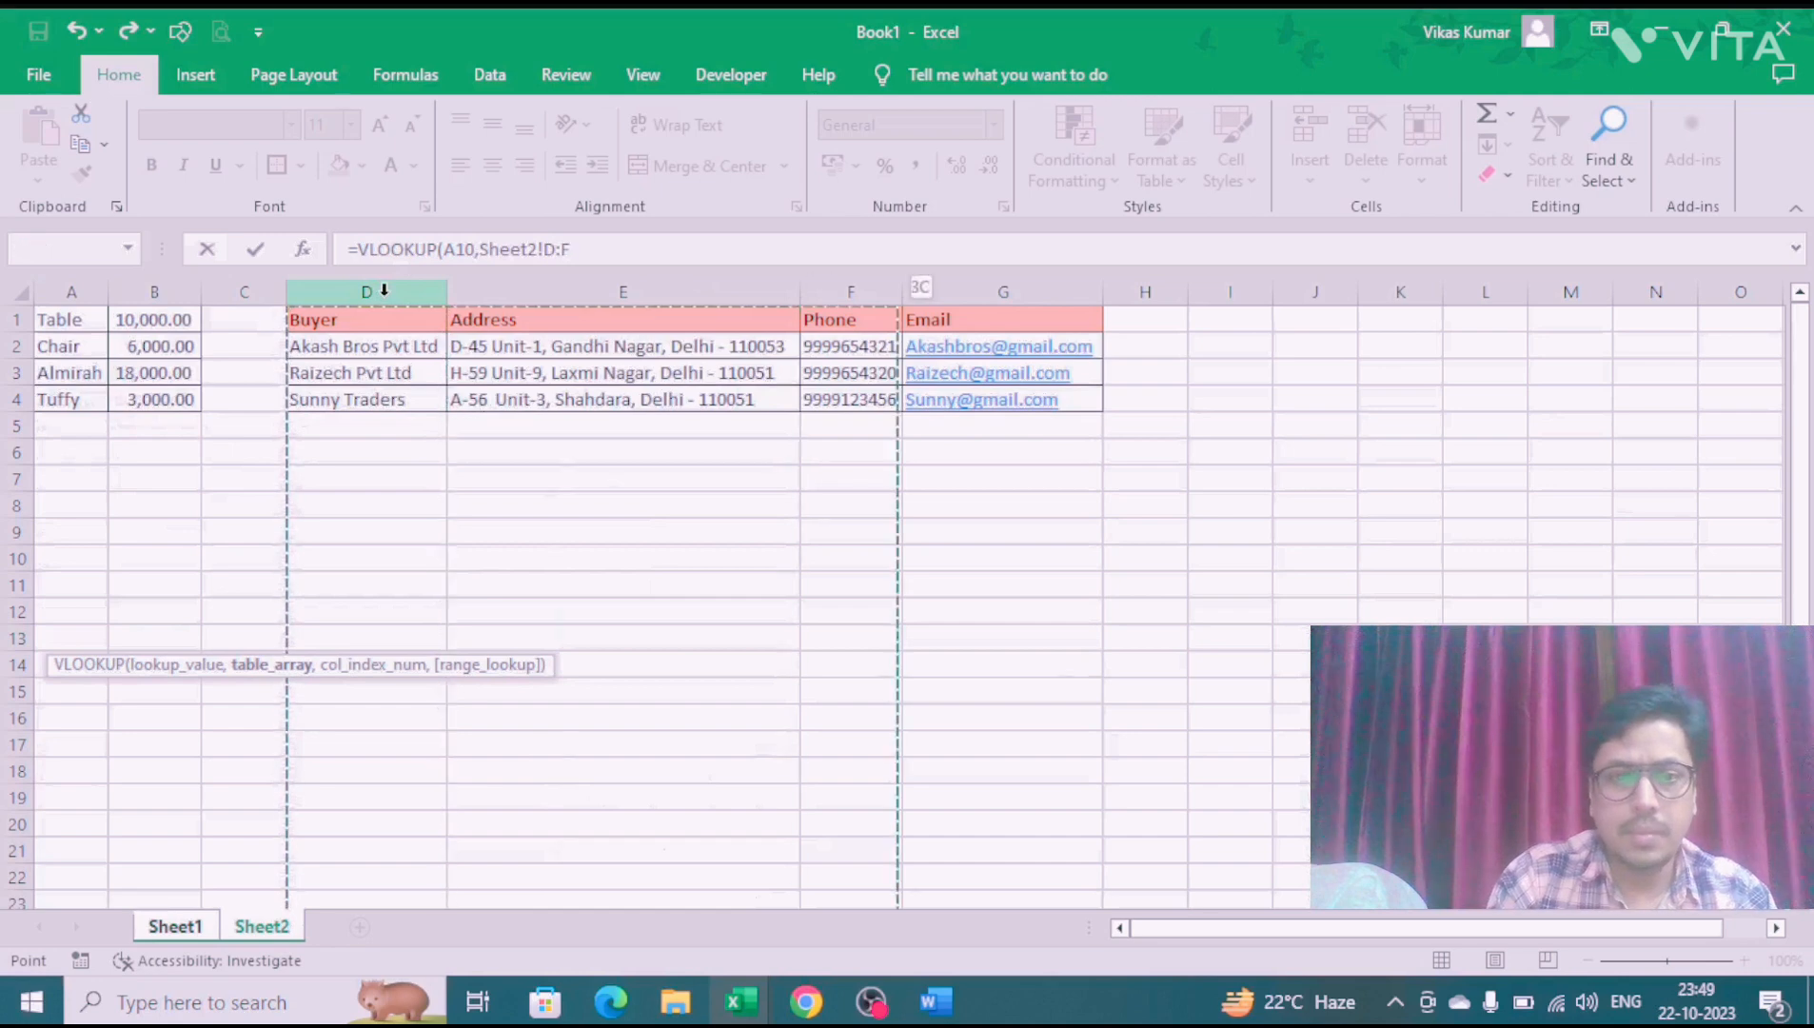
{"action": "key", "text": "shift+Right"}
{"action": "key", "text": "shift+Right"}
{"action": "key", "text": "shift+Right"}
{"action": "type", "text": ",4,"}
{"action": "type", "text": "0"}
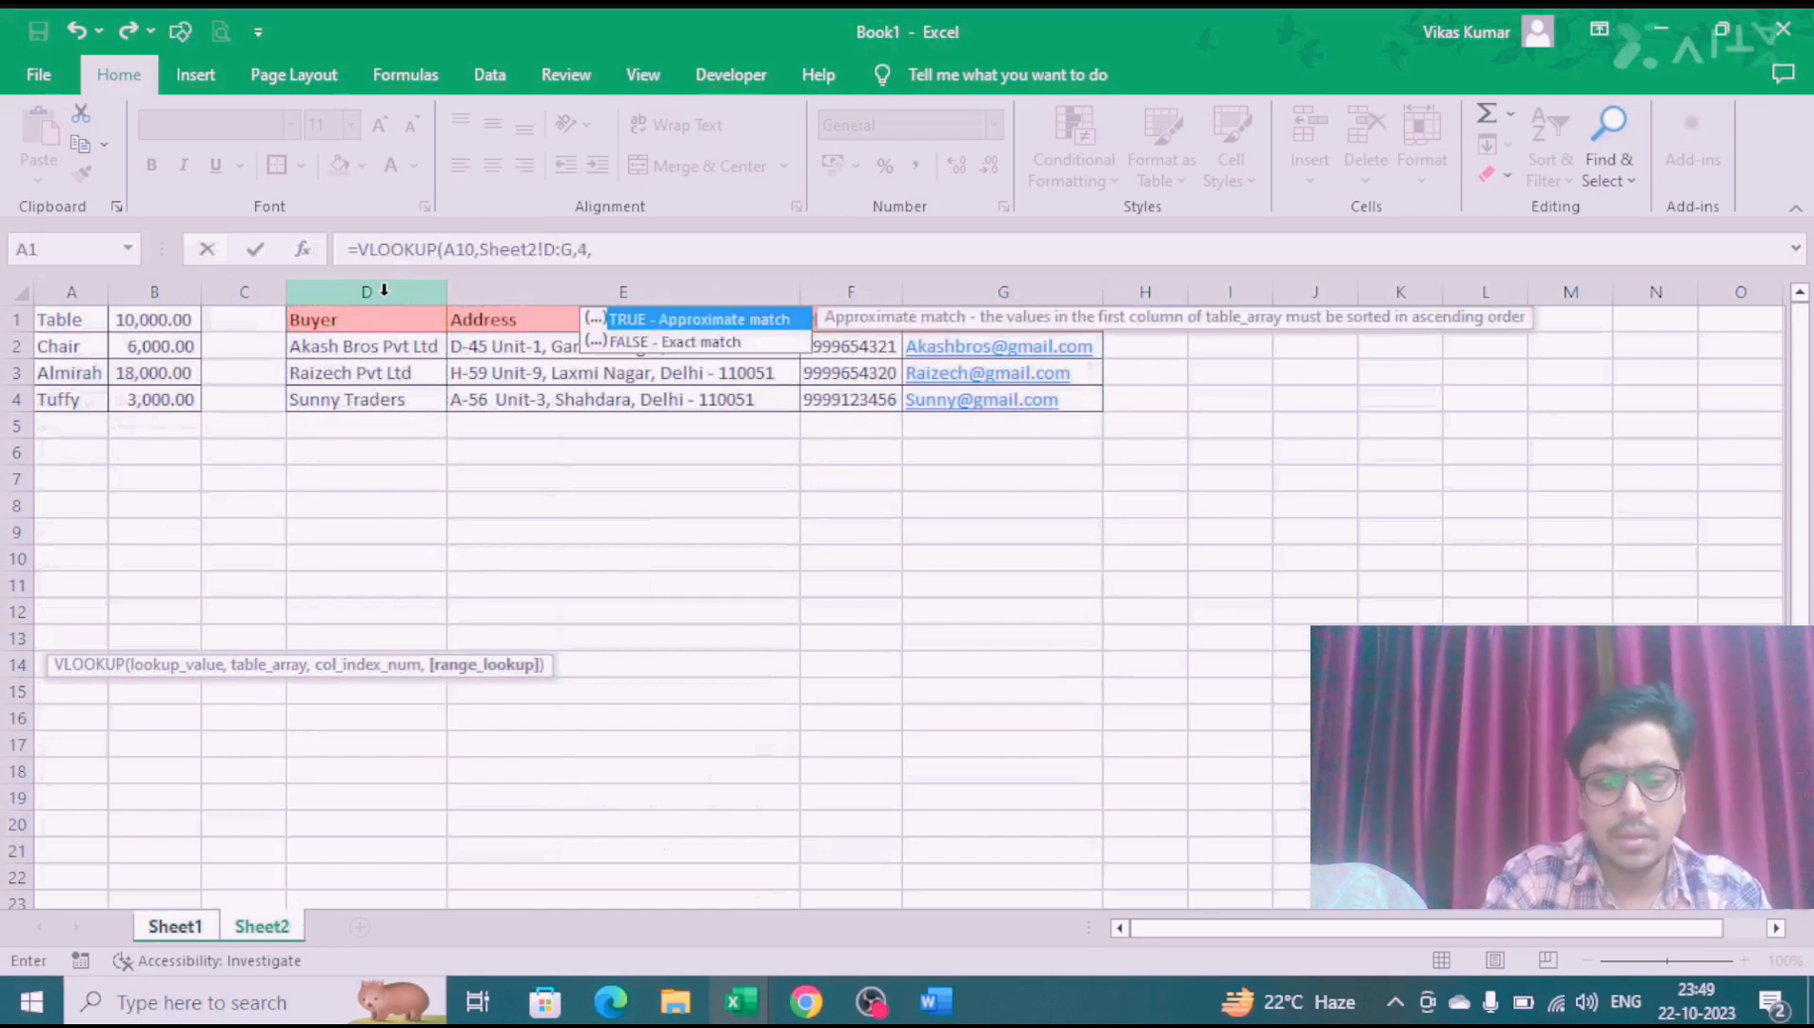
{"action": "key", "text": "Return"}
Step: Add a List data validation to the buyer name cell A10 with the source =Sheet2!$D$2:$D$4
{"action": "key", "text": "Up"}
{"action": "key", "text": "Up"}
{"action": "key", "text": "Up"}
{"action": "key", "text": "Up"}
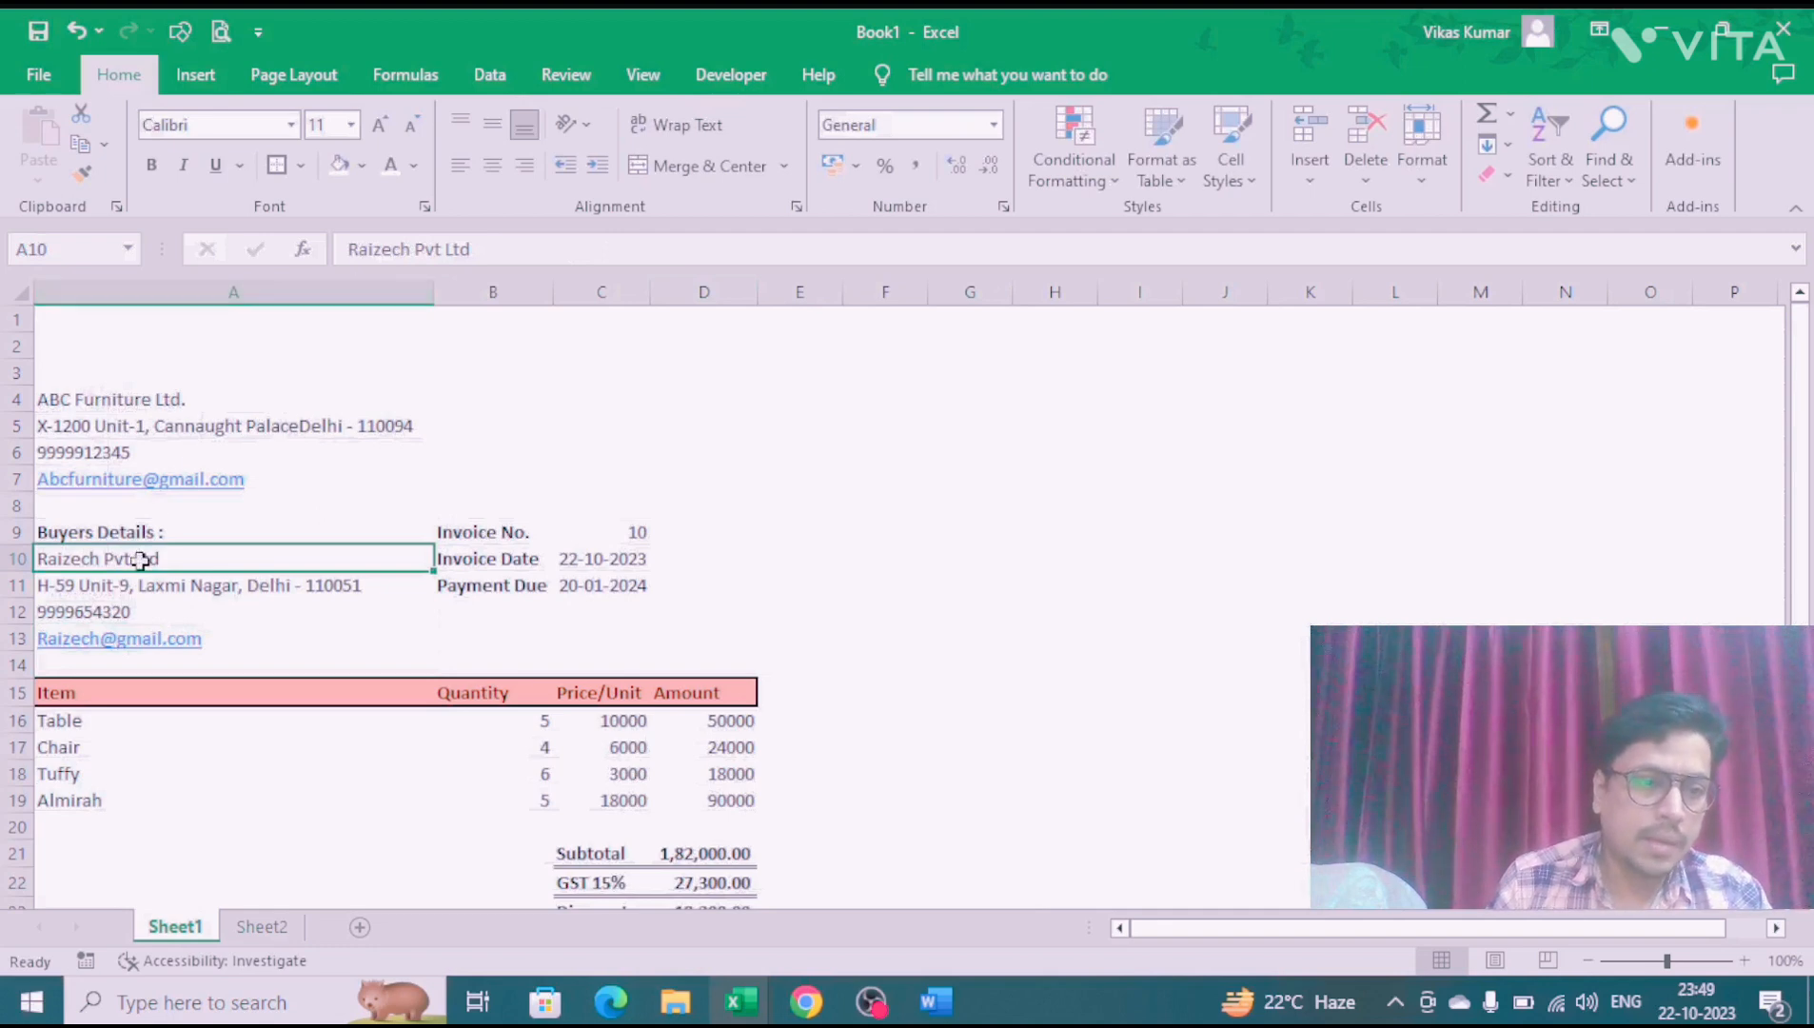
{"action": "left_click", "coordinate": [488, 74]}
{"action": "left_click", "coordinate": [1024, 179]}
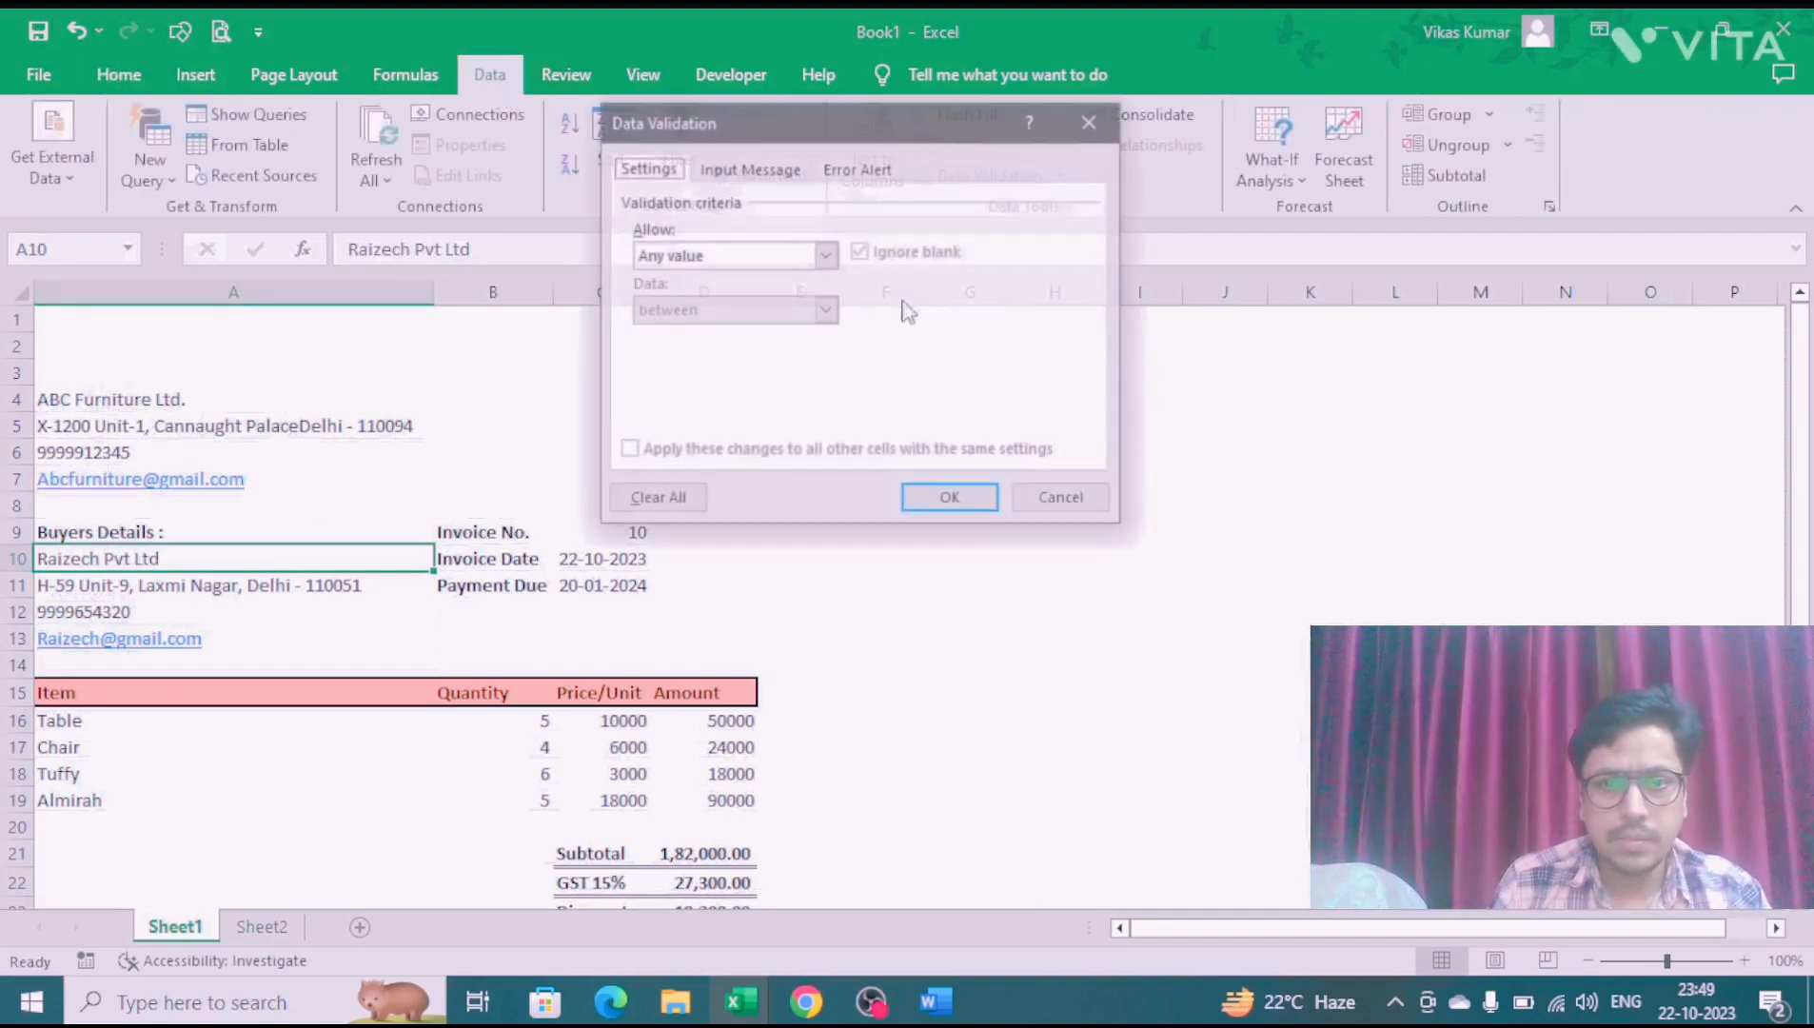
{"action": "left_click", "coordinate": [733, 257]}
{"action": "left_click", "coordinate": [670, 338]}
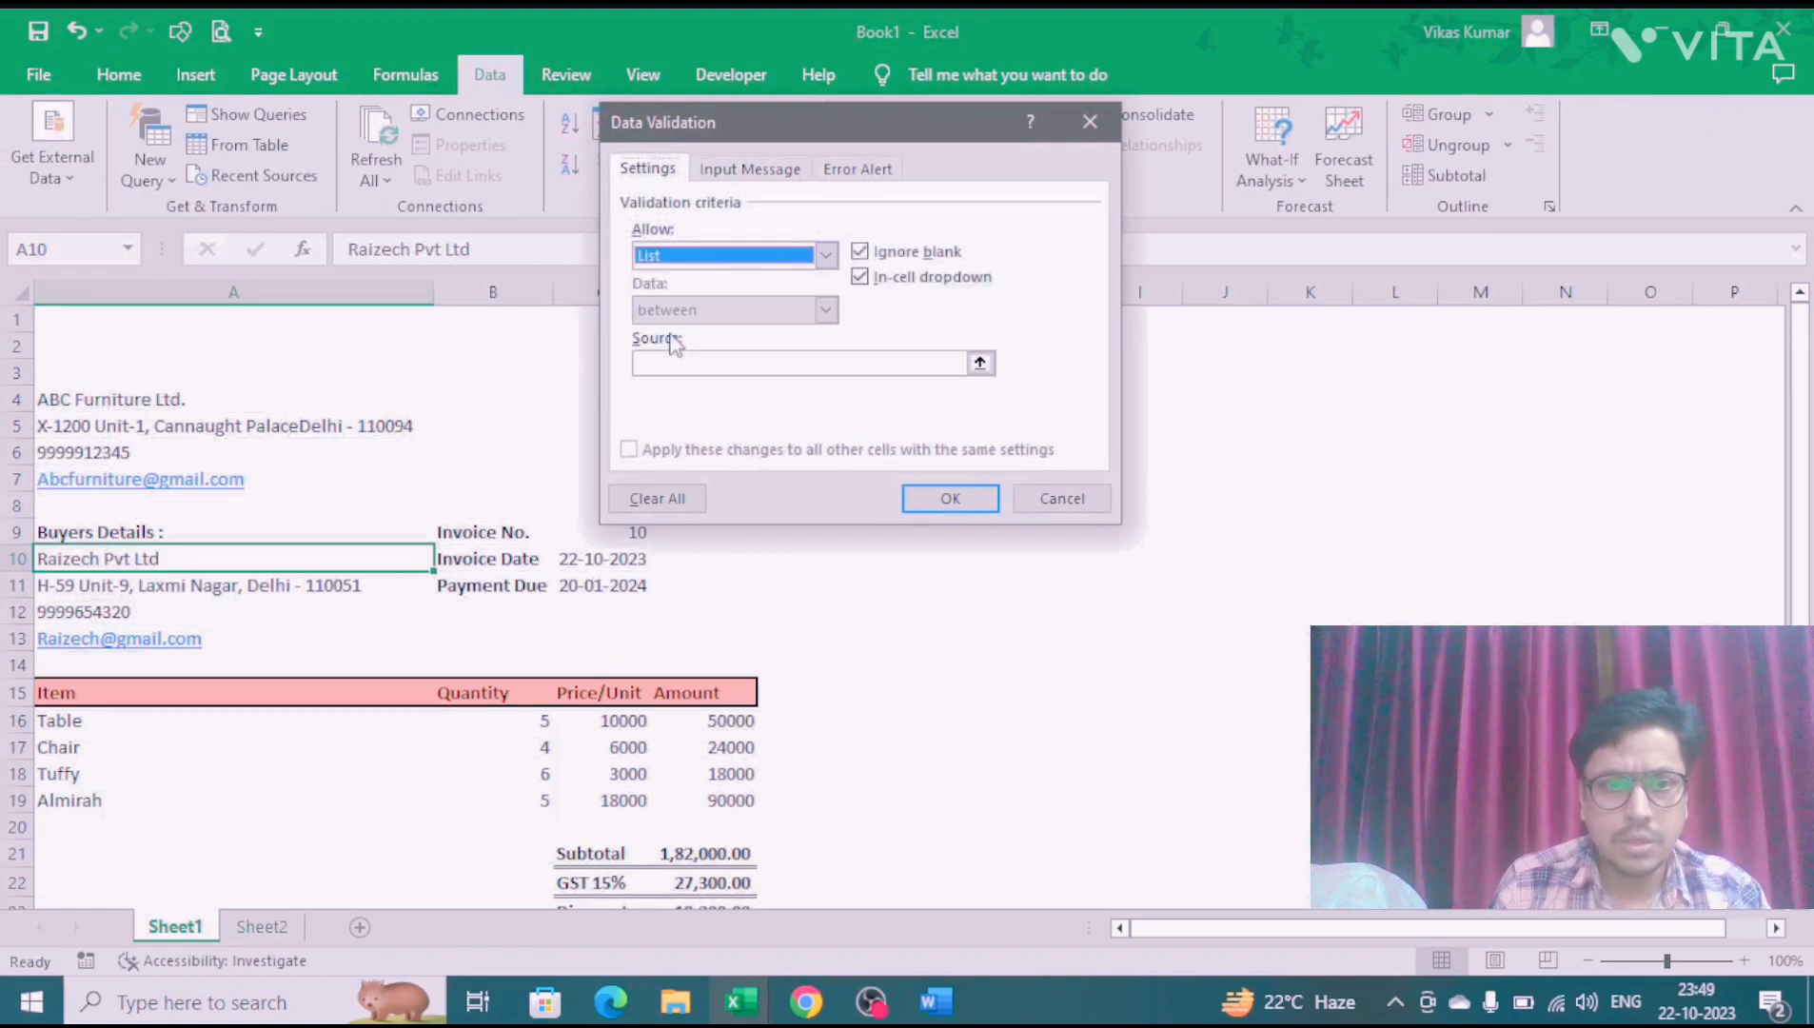
{"action": "left_click", "coordinate": [685, 365]}
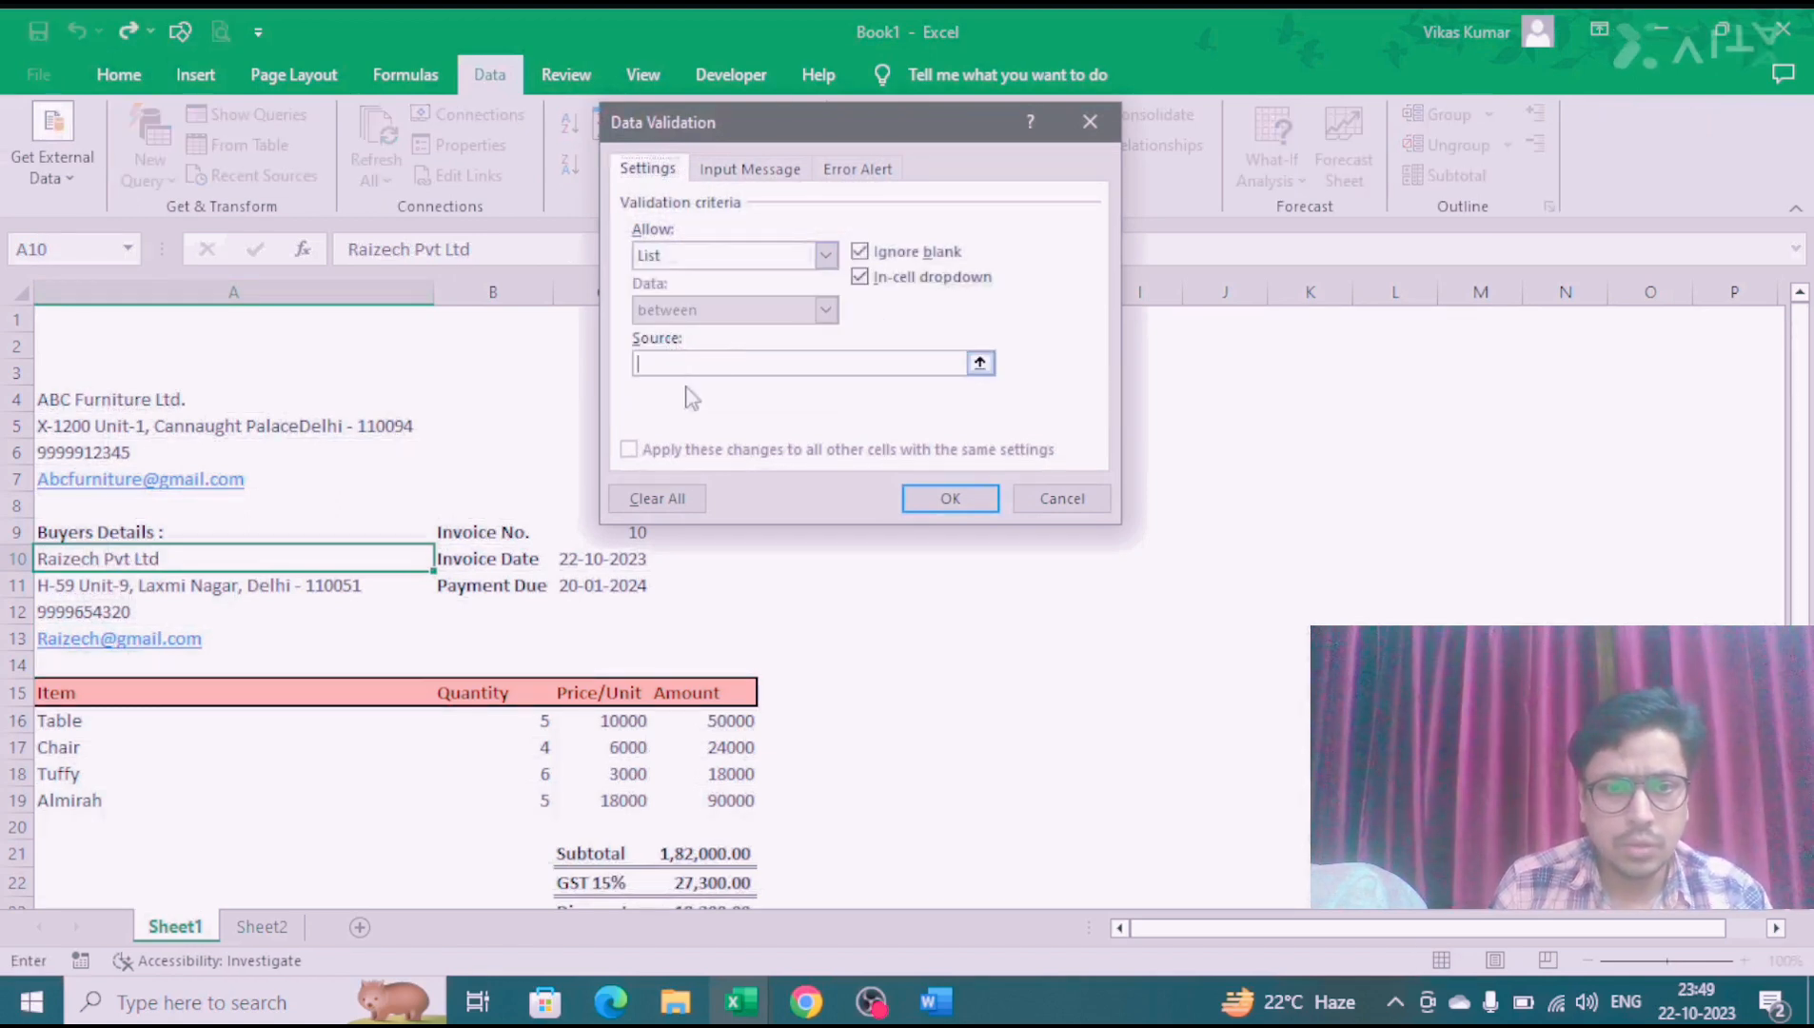
{"action": "left_click", "coordinate": [262, 927]}
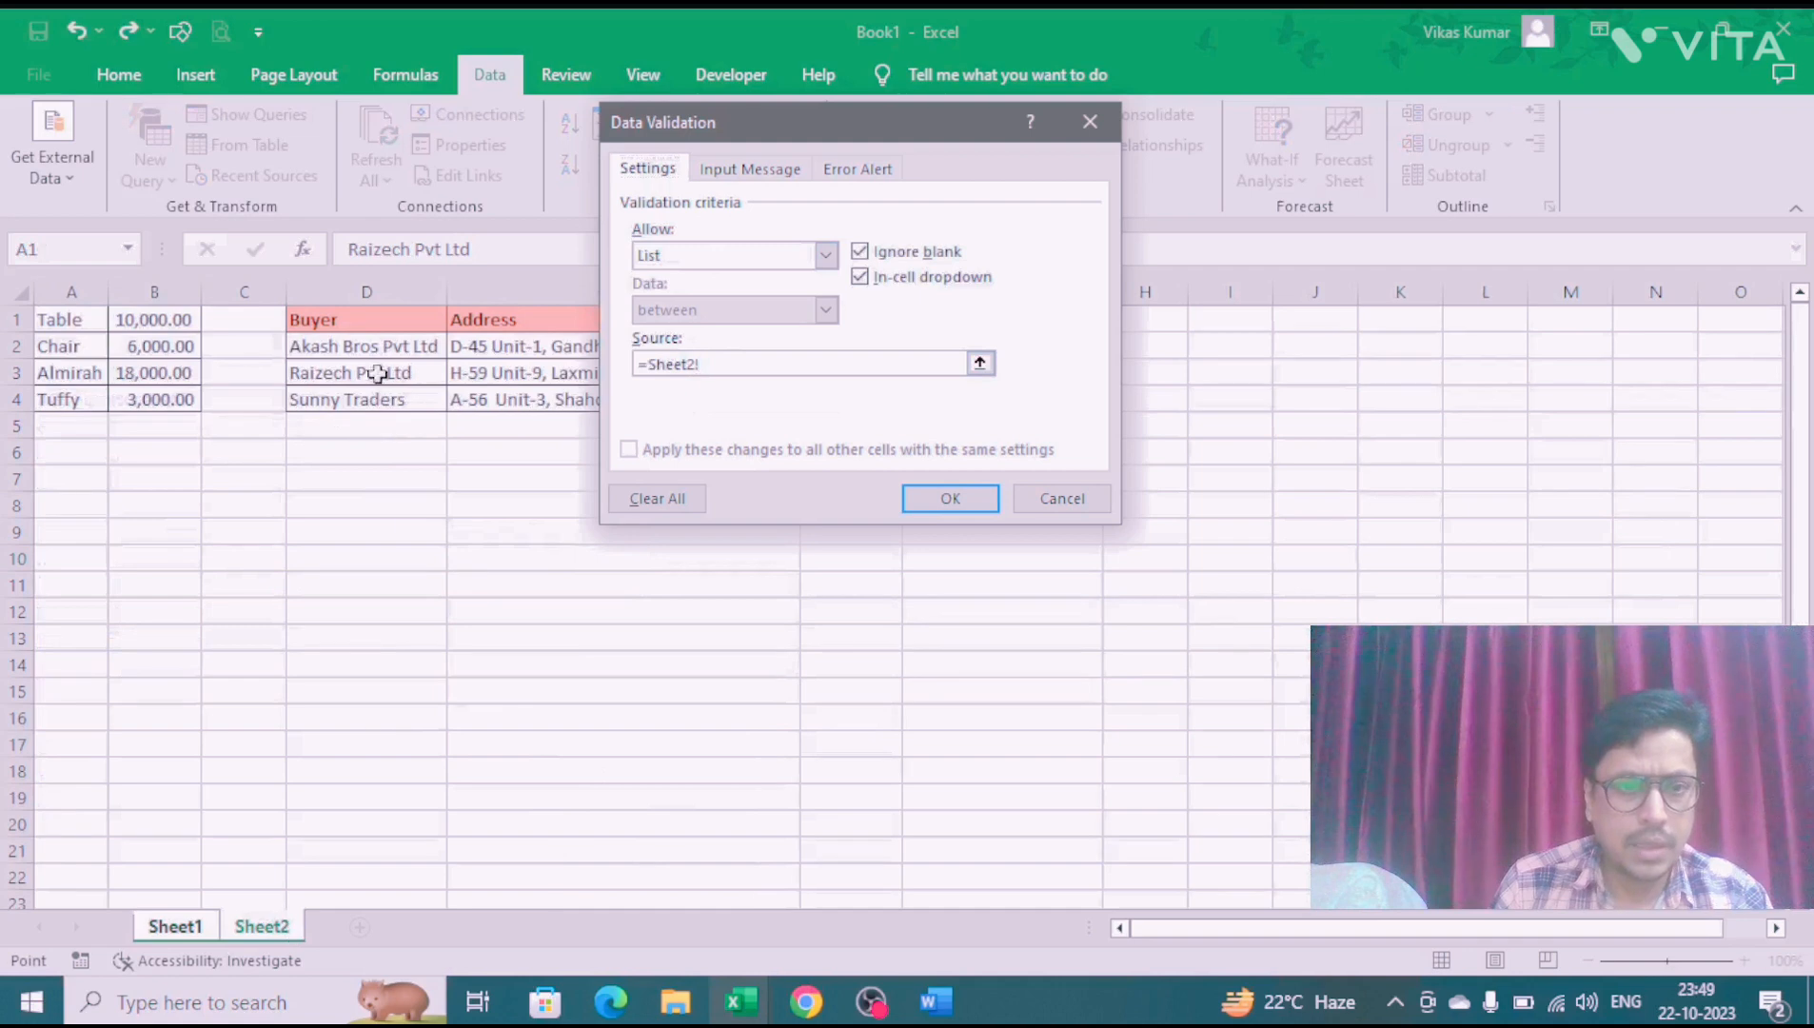
{"action": "left_click_drag", "start_coordinate": [374, 350], "coordinate": [384, 400]}
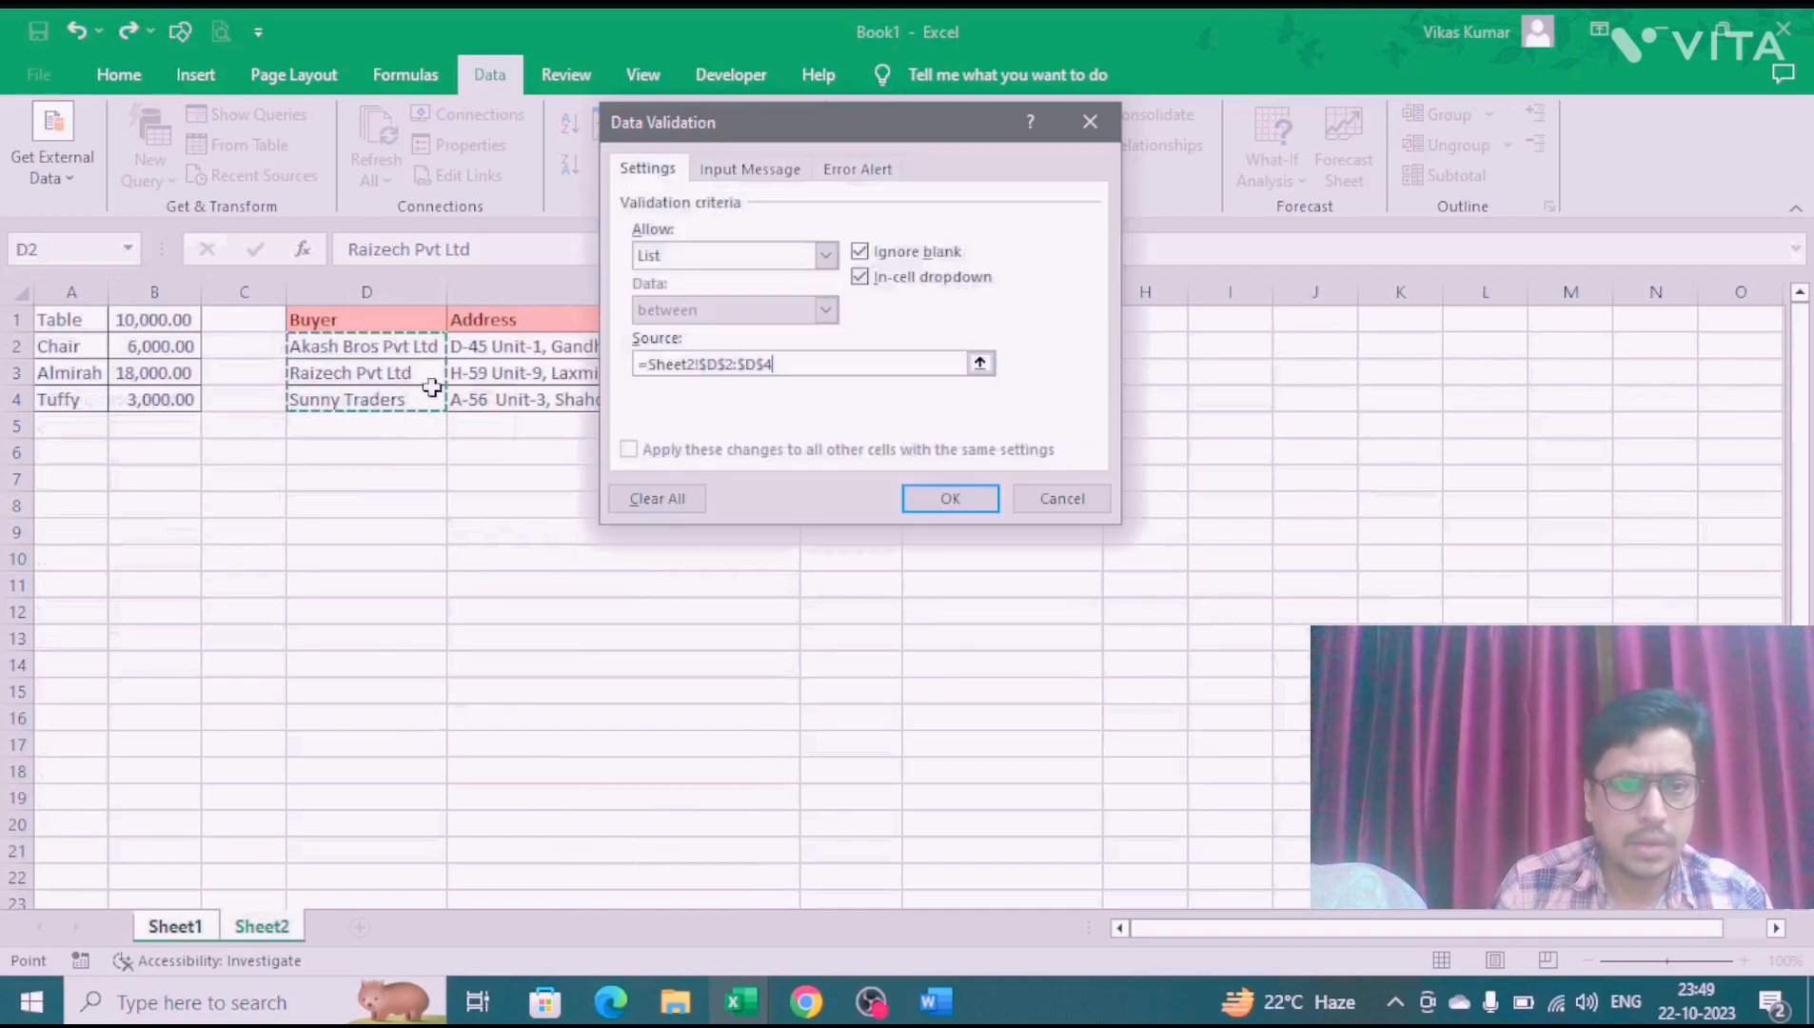
{"action": "left_click", "coordinate": [949, 498]}
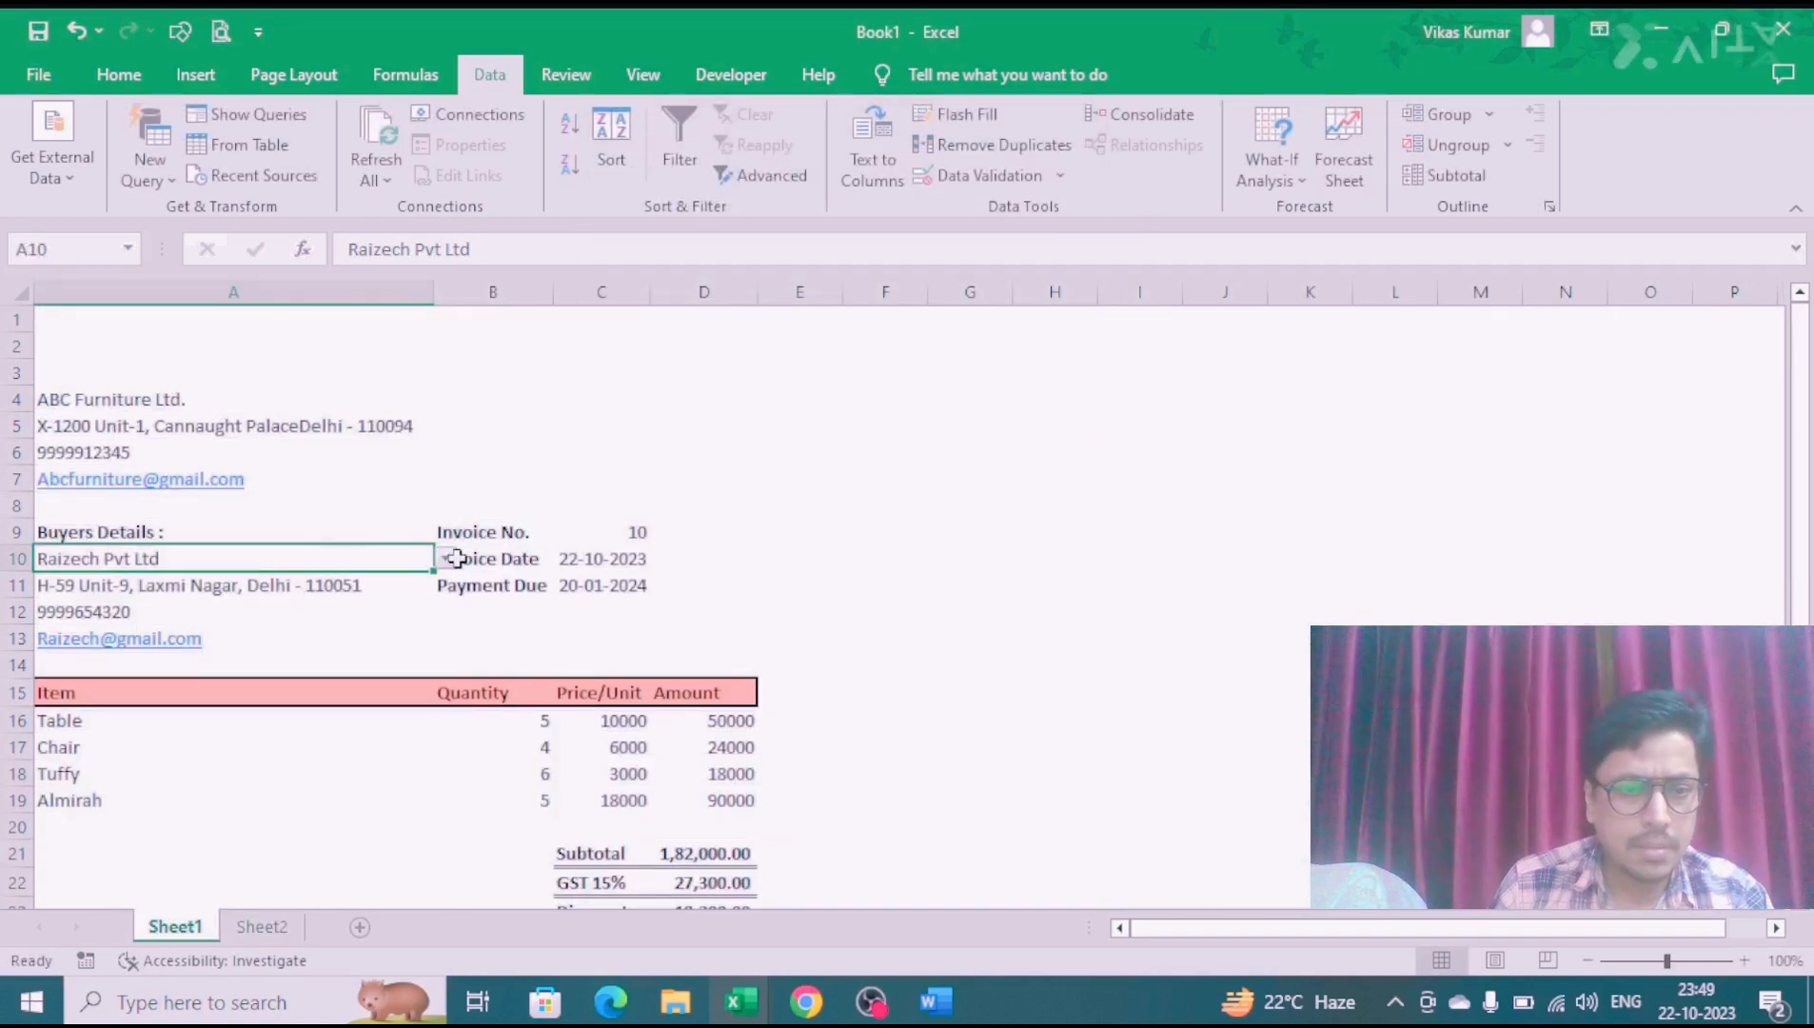
Step: Test the buyer list in A10 by choosing Akash Bros Pvt Ltd and switching the buyer to Sunny Traders
{"action": "left_click", "coordinate": [487, 559]}
{"action": "left_click", "coordinate": [425, 561]}
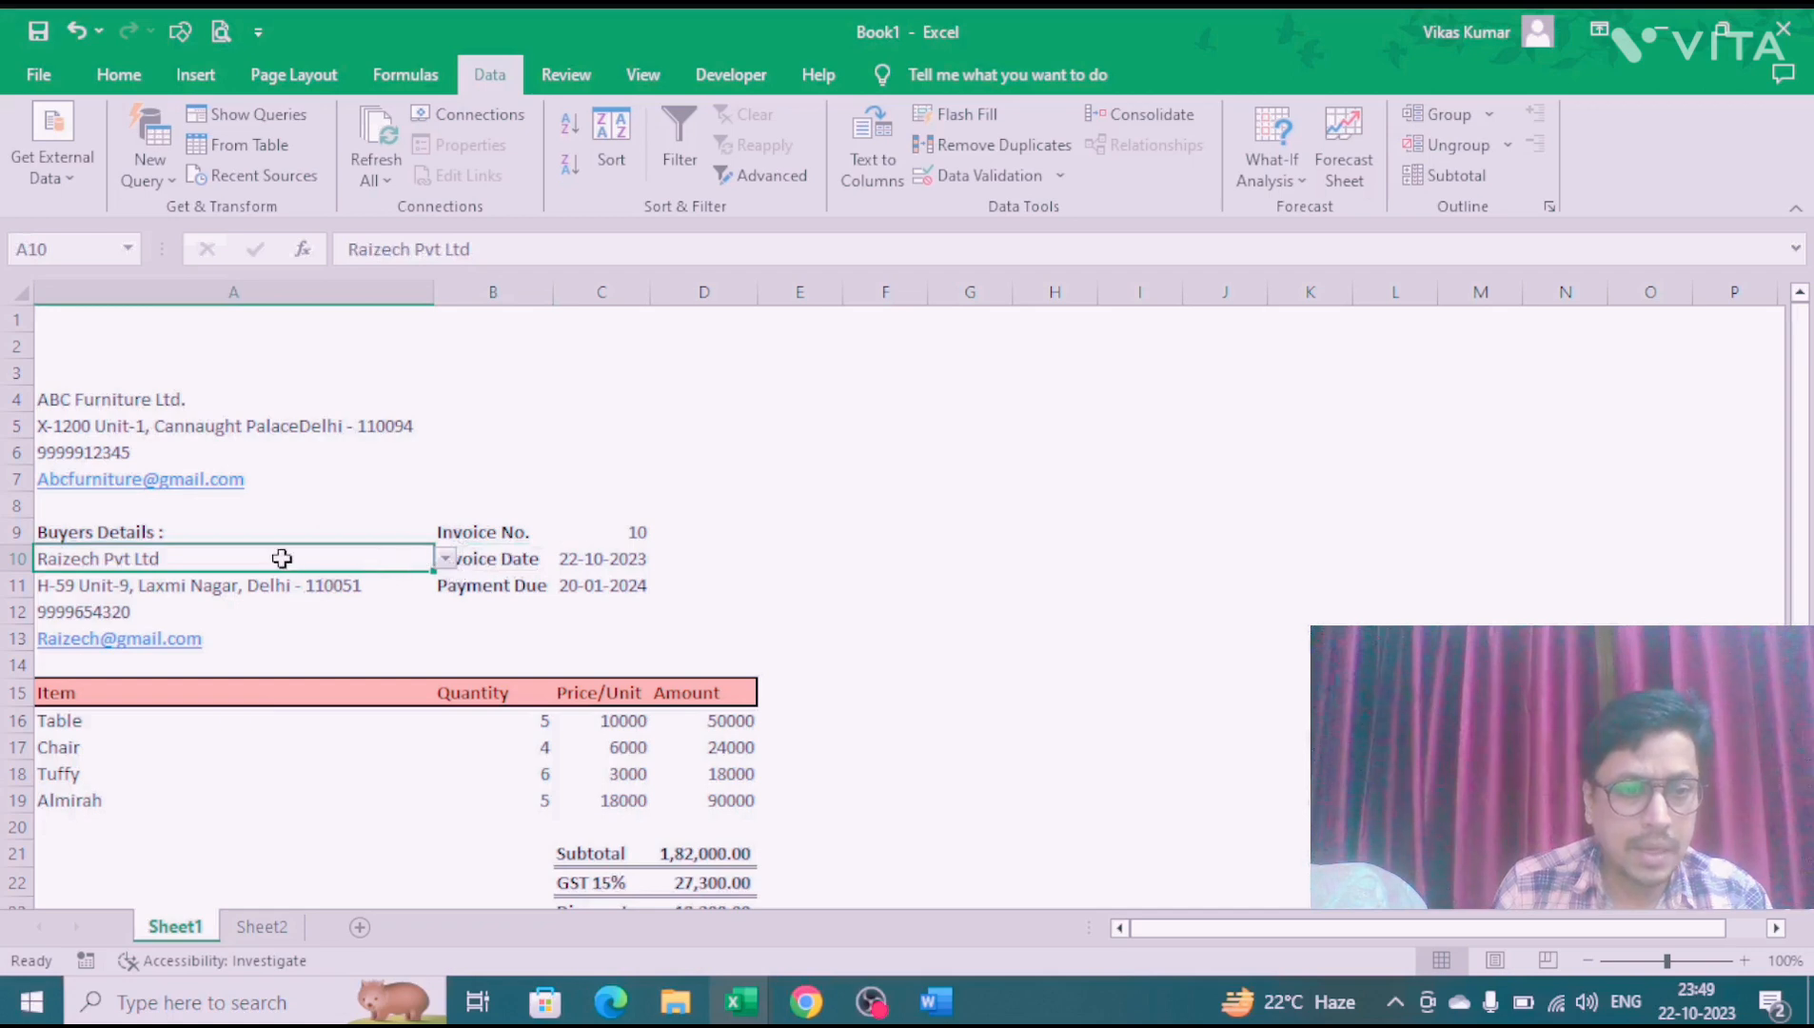
{"action": "left_click", "coordinate": [445, 562]}
{"action": "left_click", "coordinate": [377, 599]}
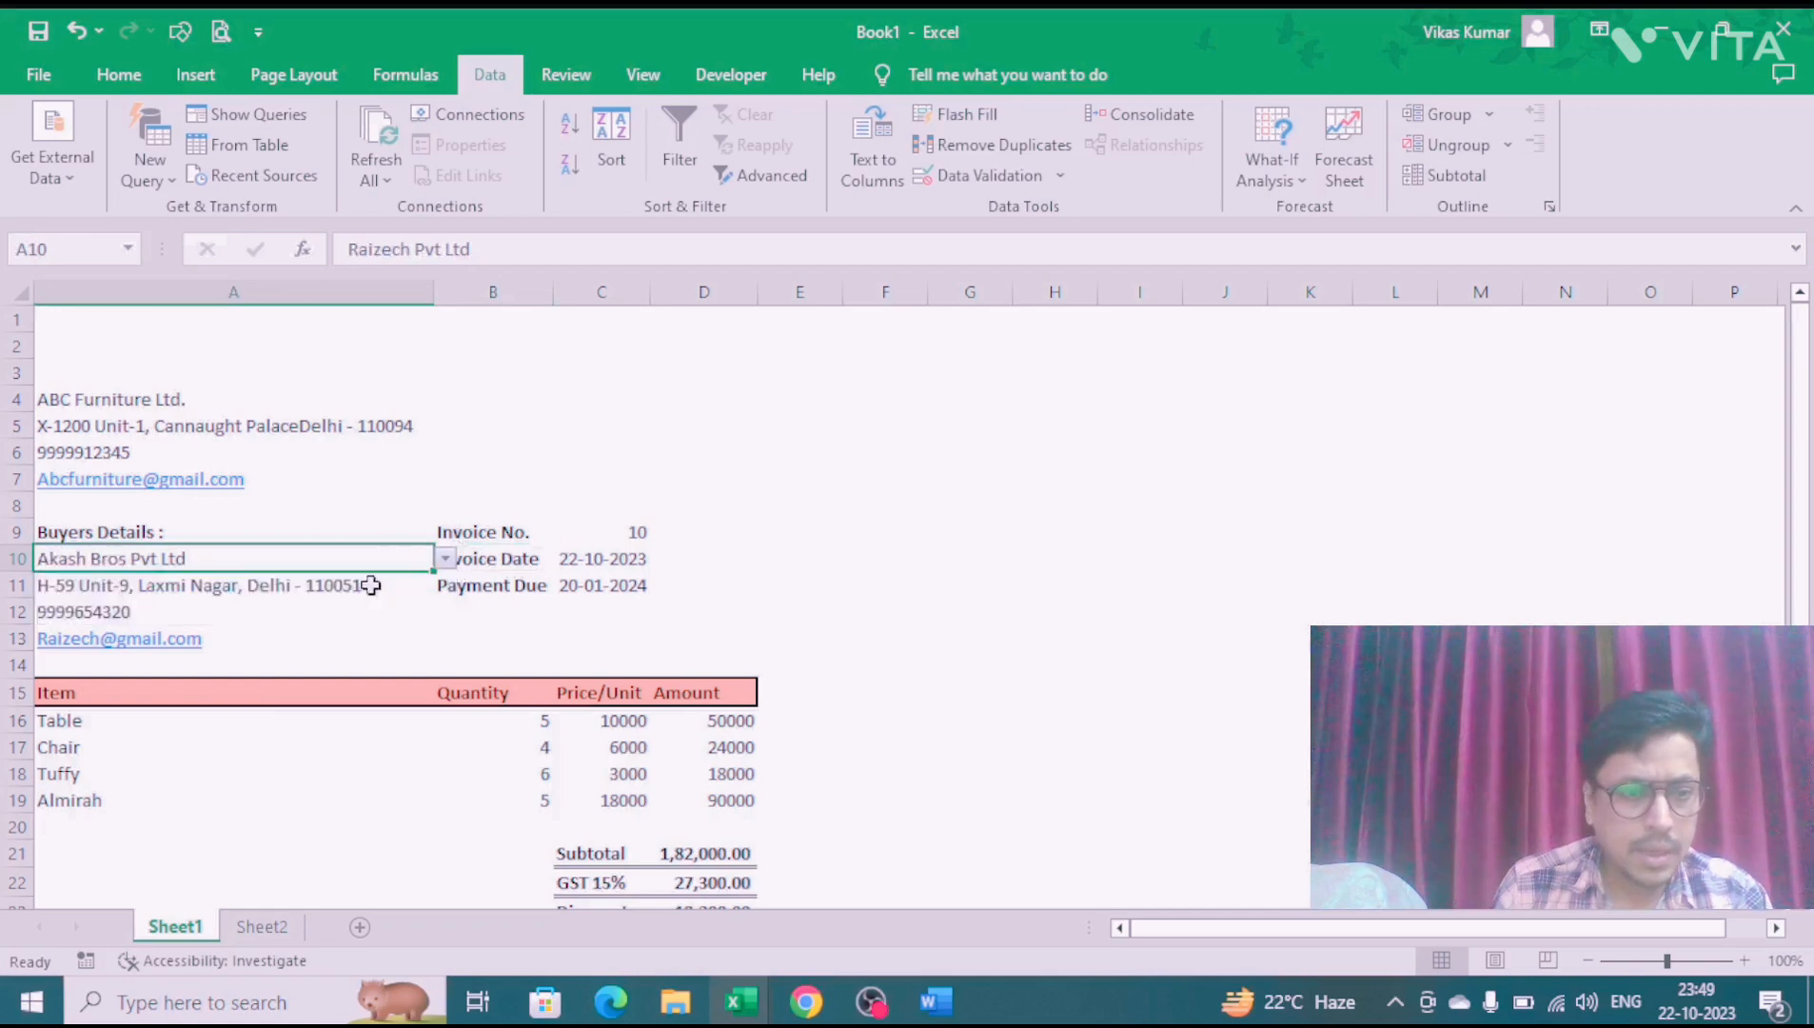
{"action": "left_click", "coordinate": [444, 559]}
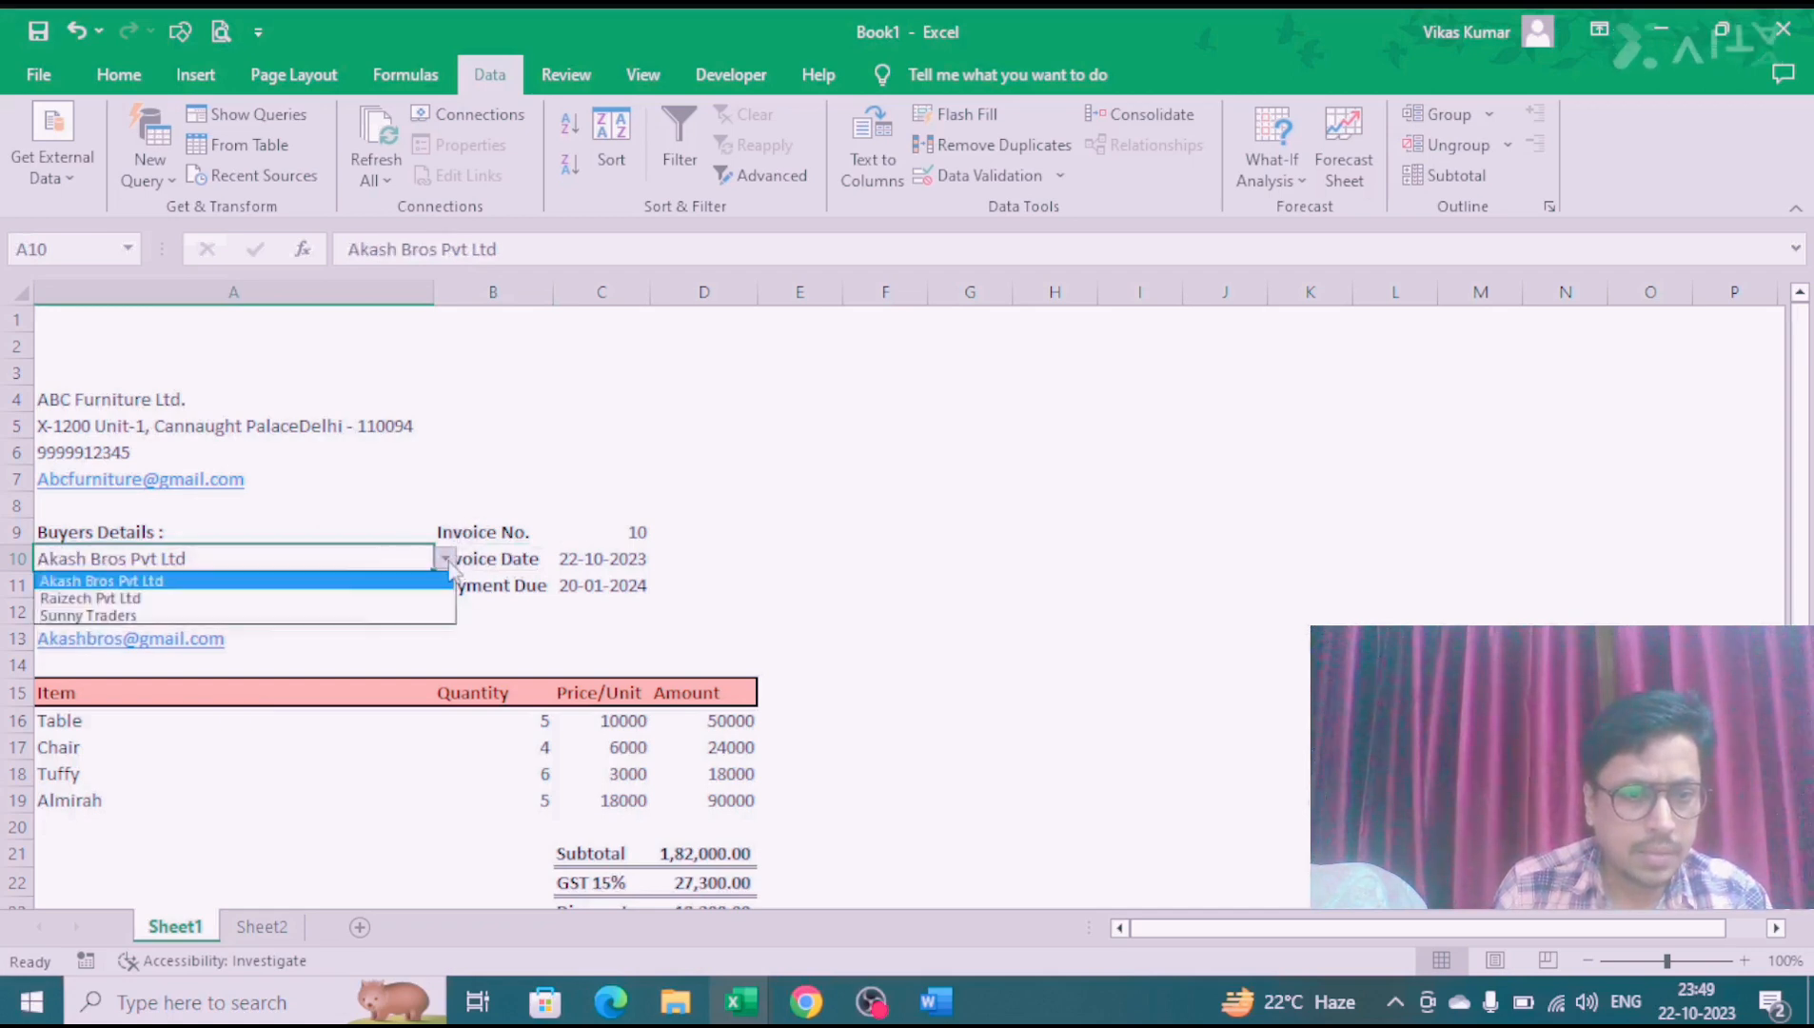
{"action": "left_click", "coordinate": [340, 617]}
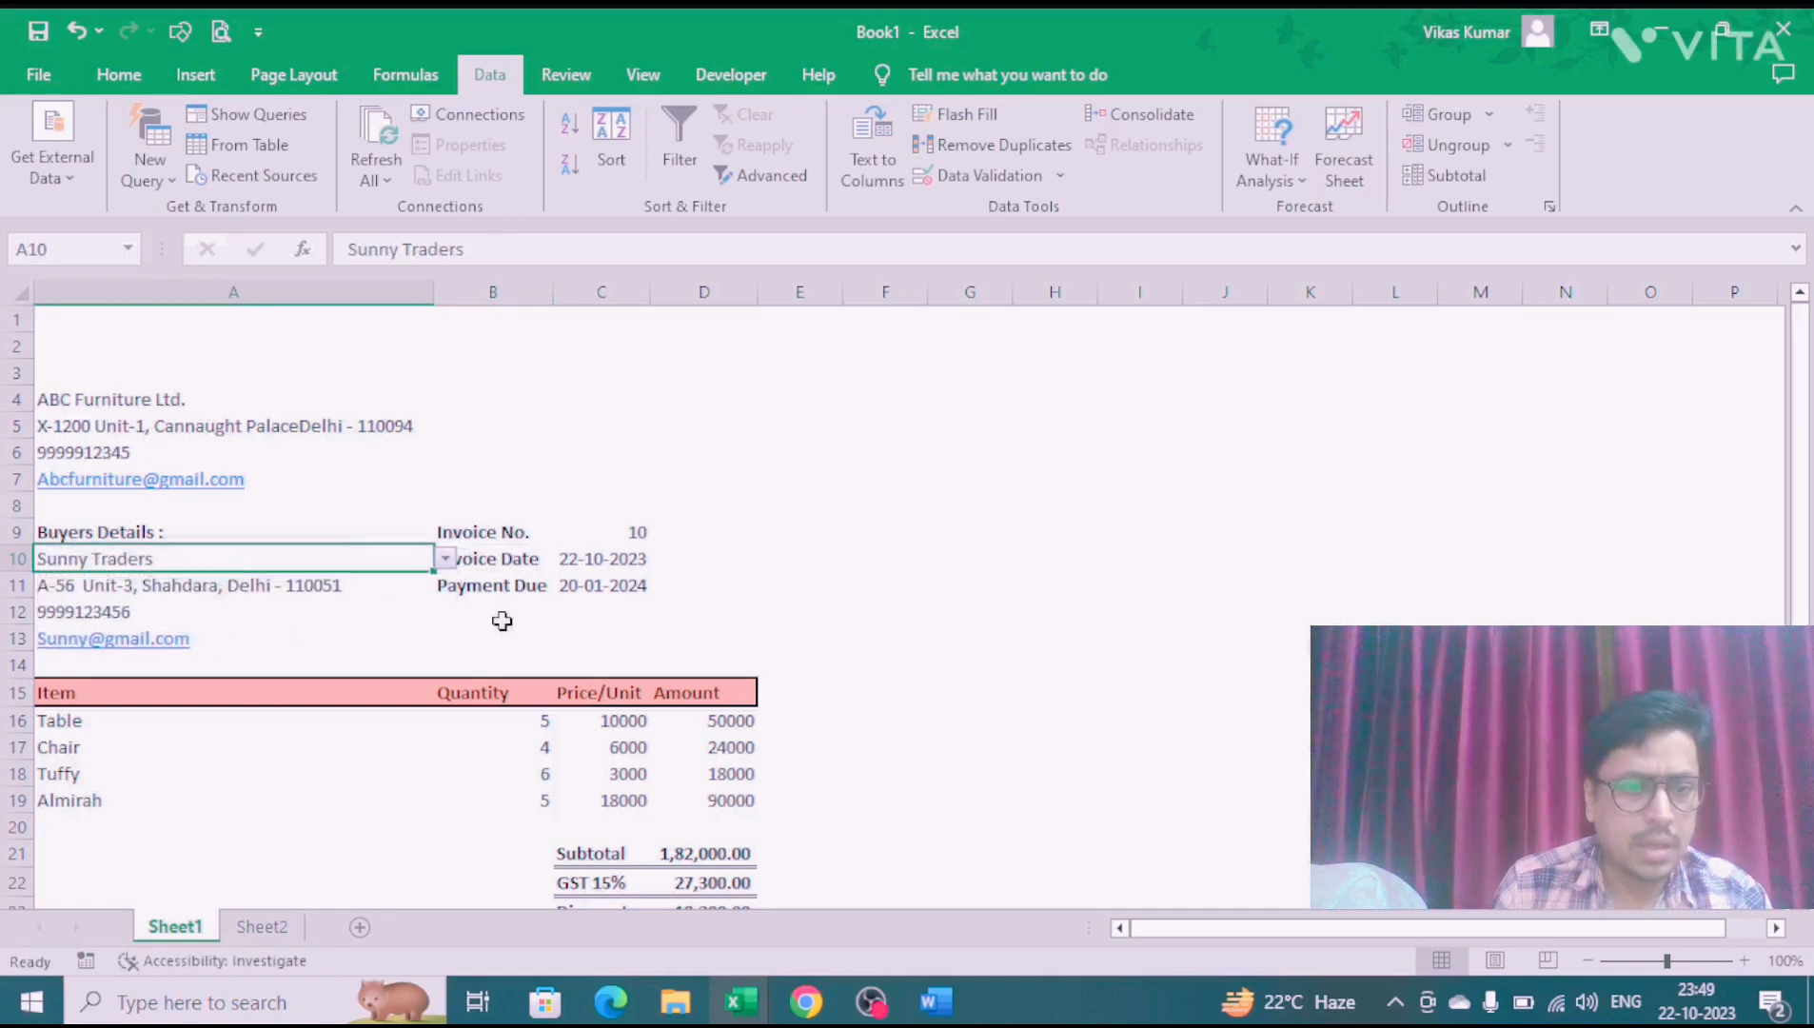
Step: Merge and center the range A1:D2 above the company details as the title area
{"action": "left_click", "coordinate": [471, 631]}
{"action": "key", "text": "Up"}
{"action": "key", "text": "Up"}
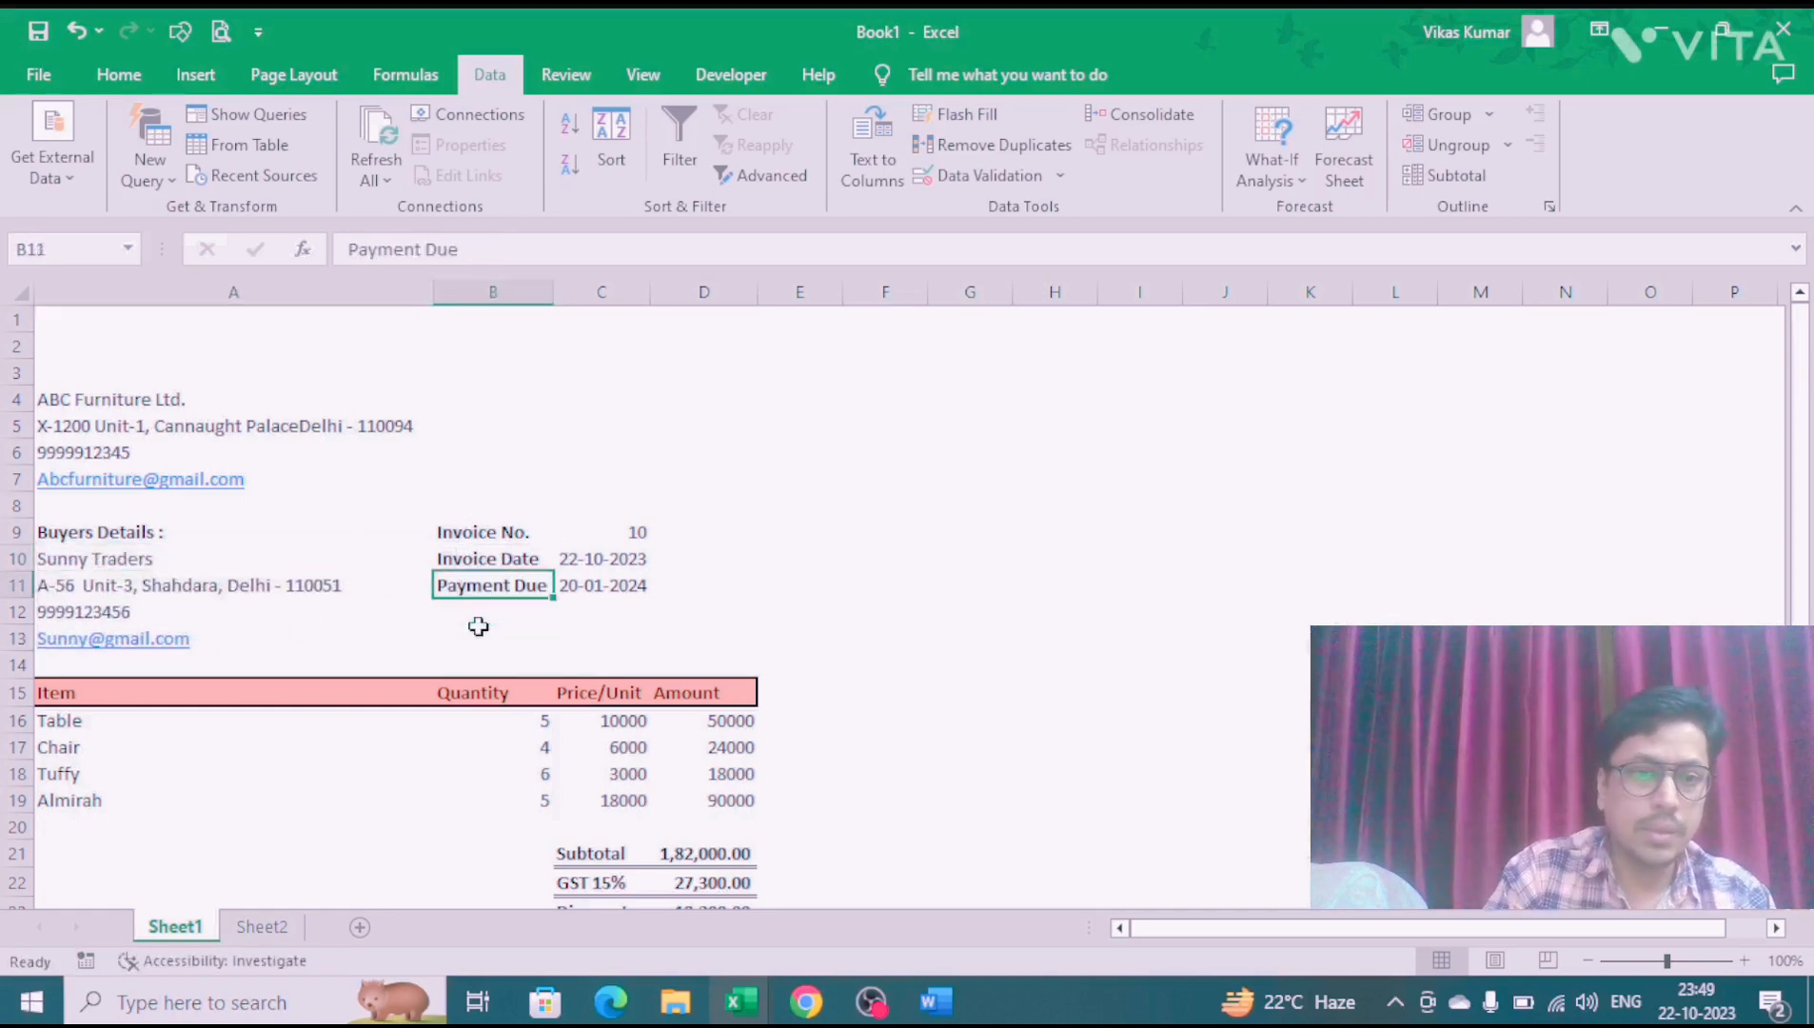
{"action": "key", "text": "ctrl+Home"}
{"action": "key", "text": "shift+Right"}
{"action": "key", "text": "shift+Right"}
{"action": "key", "text": "shift+Right"}
{"action": "key", "text": "shift+Down"}
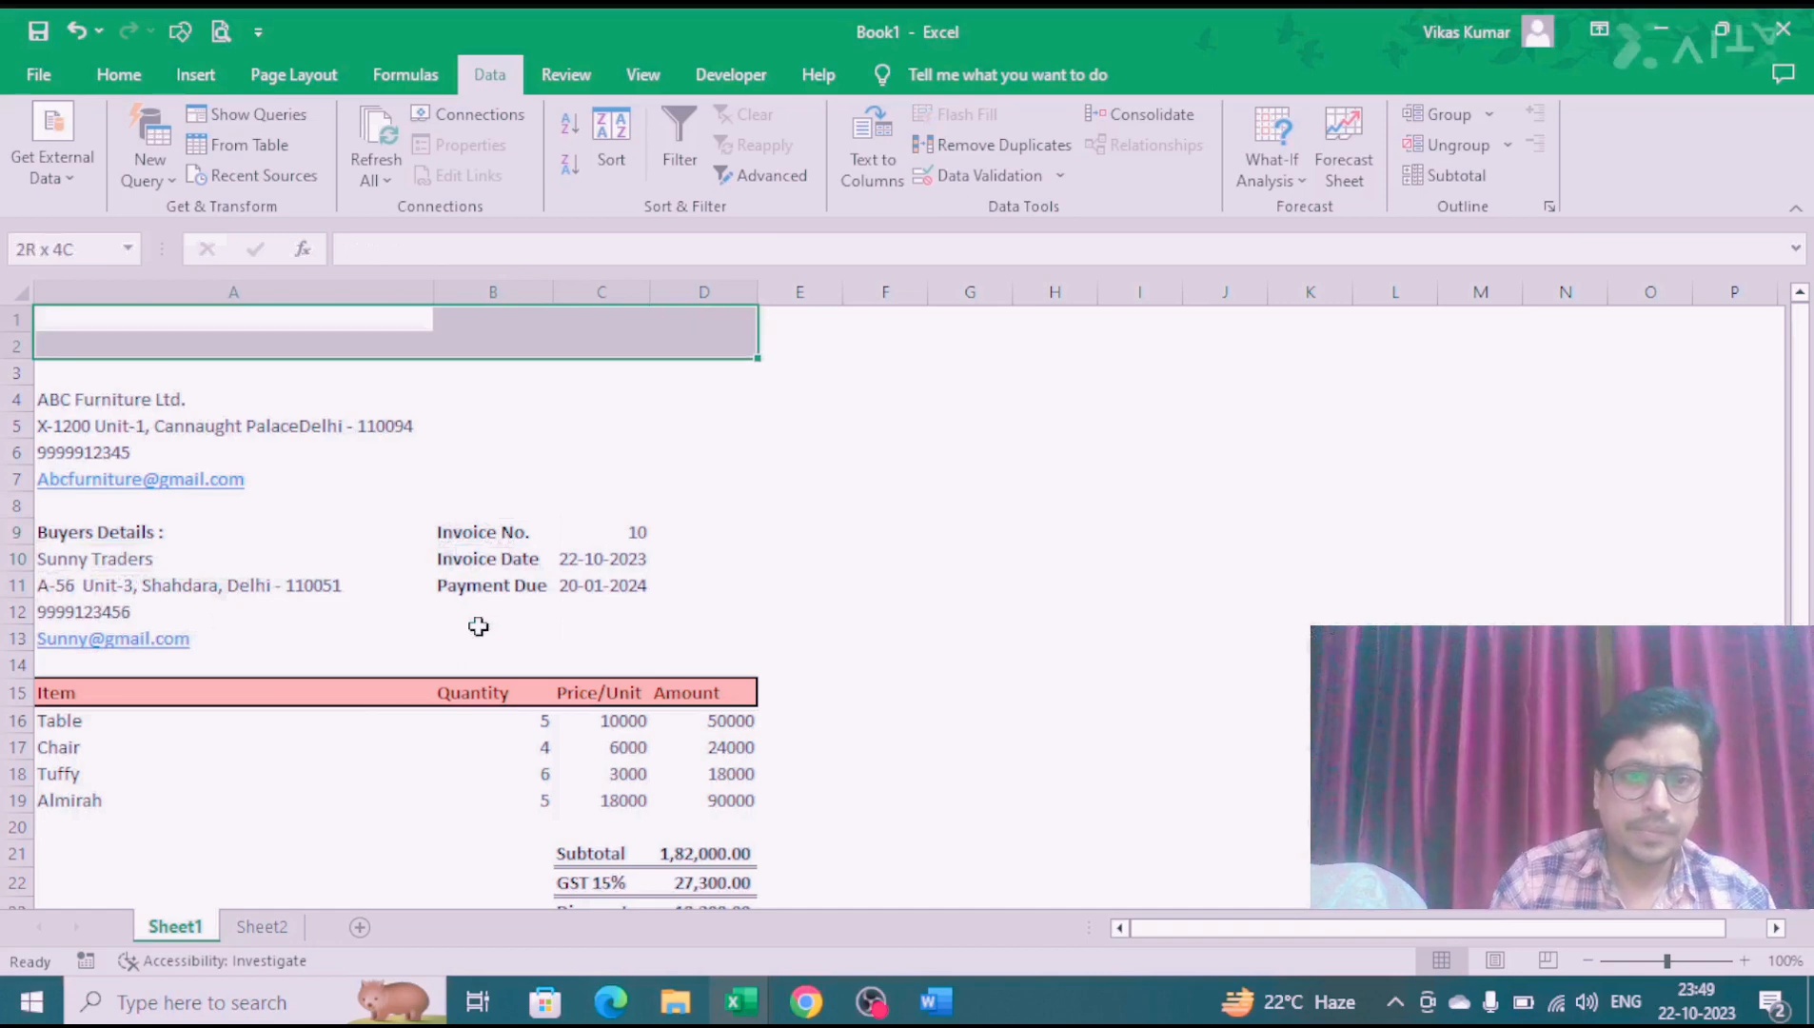
{"action": "left_click", "coordinate": [120, 76]}
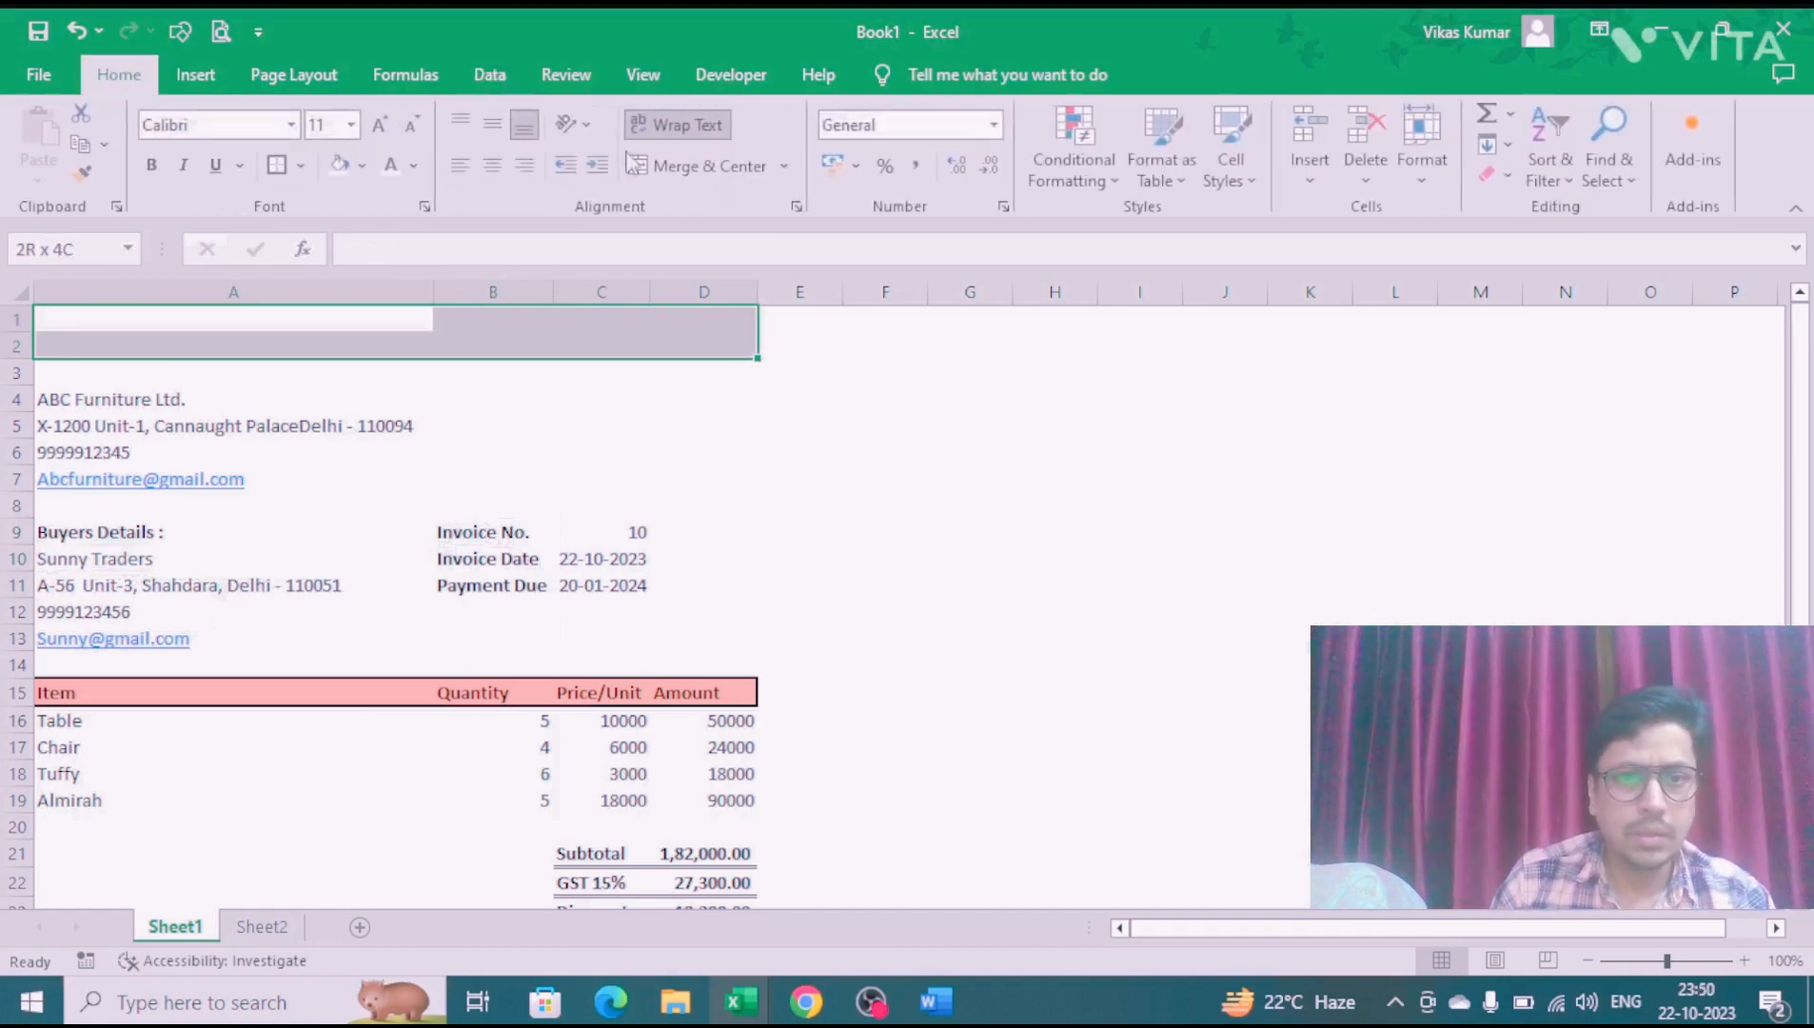
{"action": "left_click", "coordinate": [667, 166]}
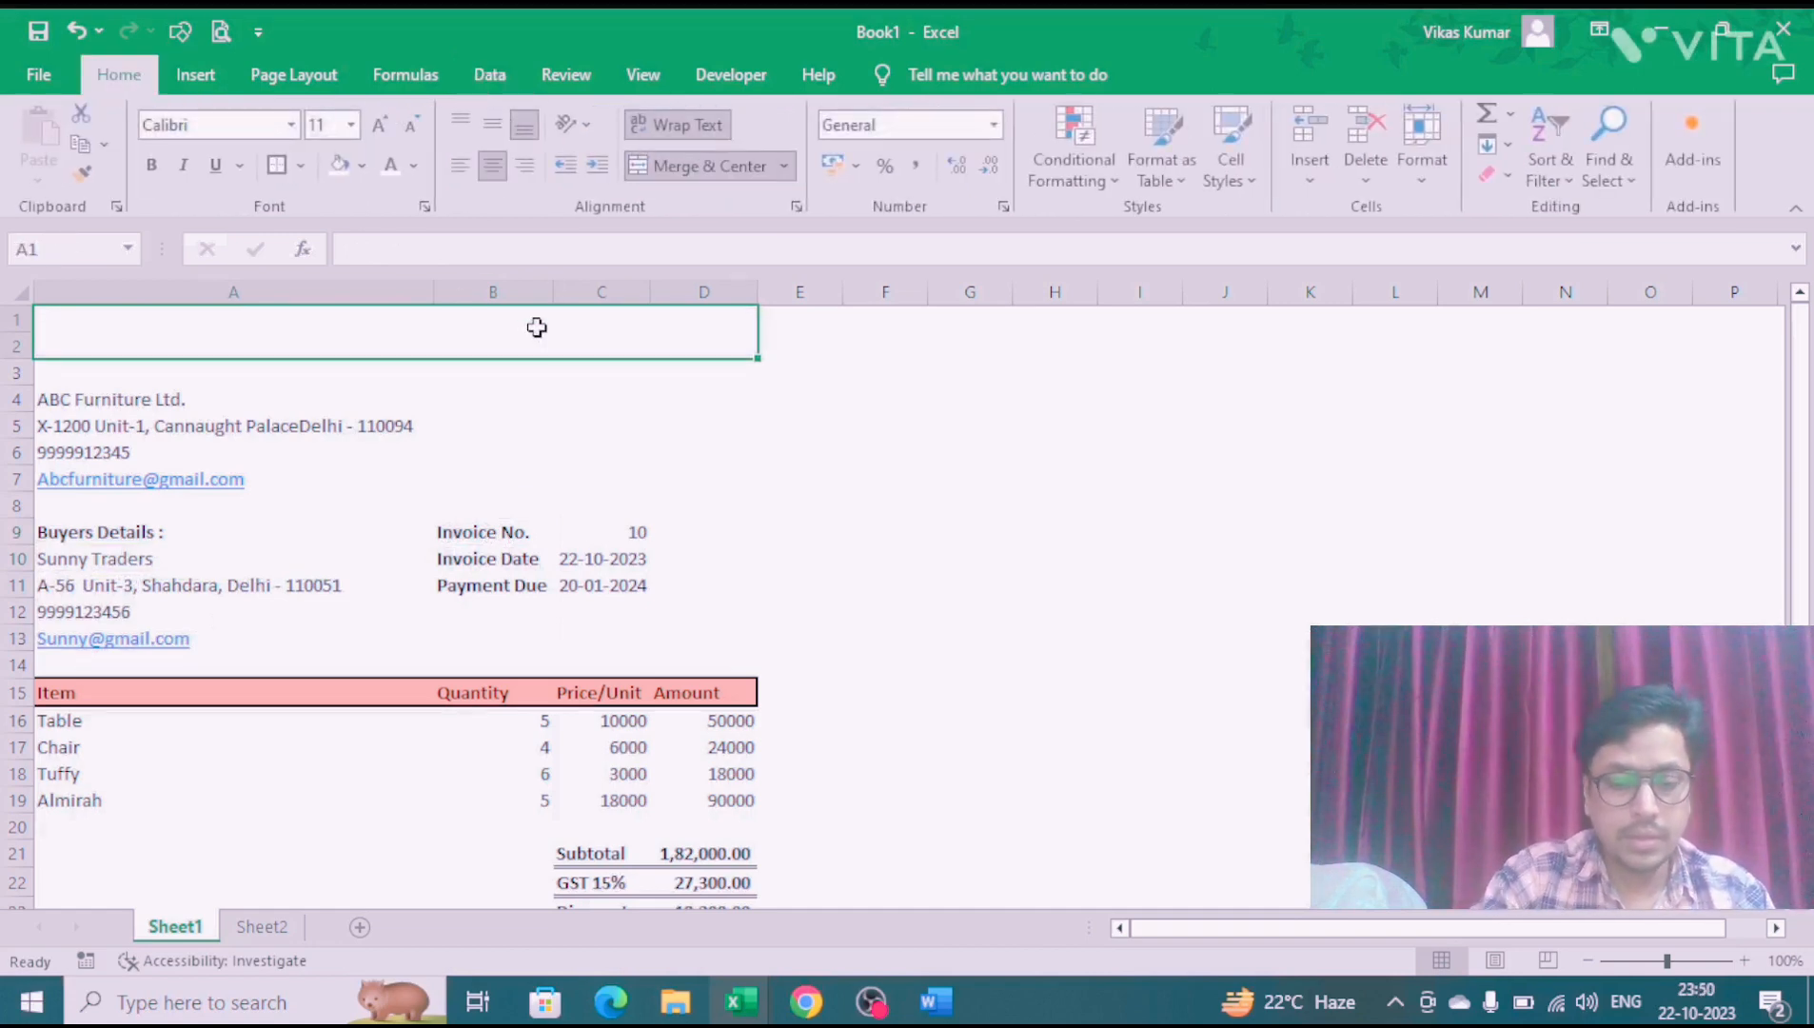
Step: Enter the title INVOICE DETAIL in the merged cell A1
{"action": "type", "text": "IN"}
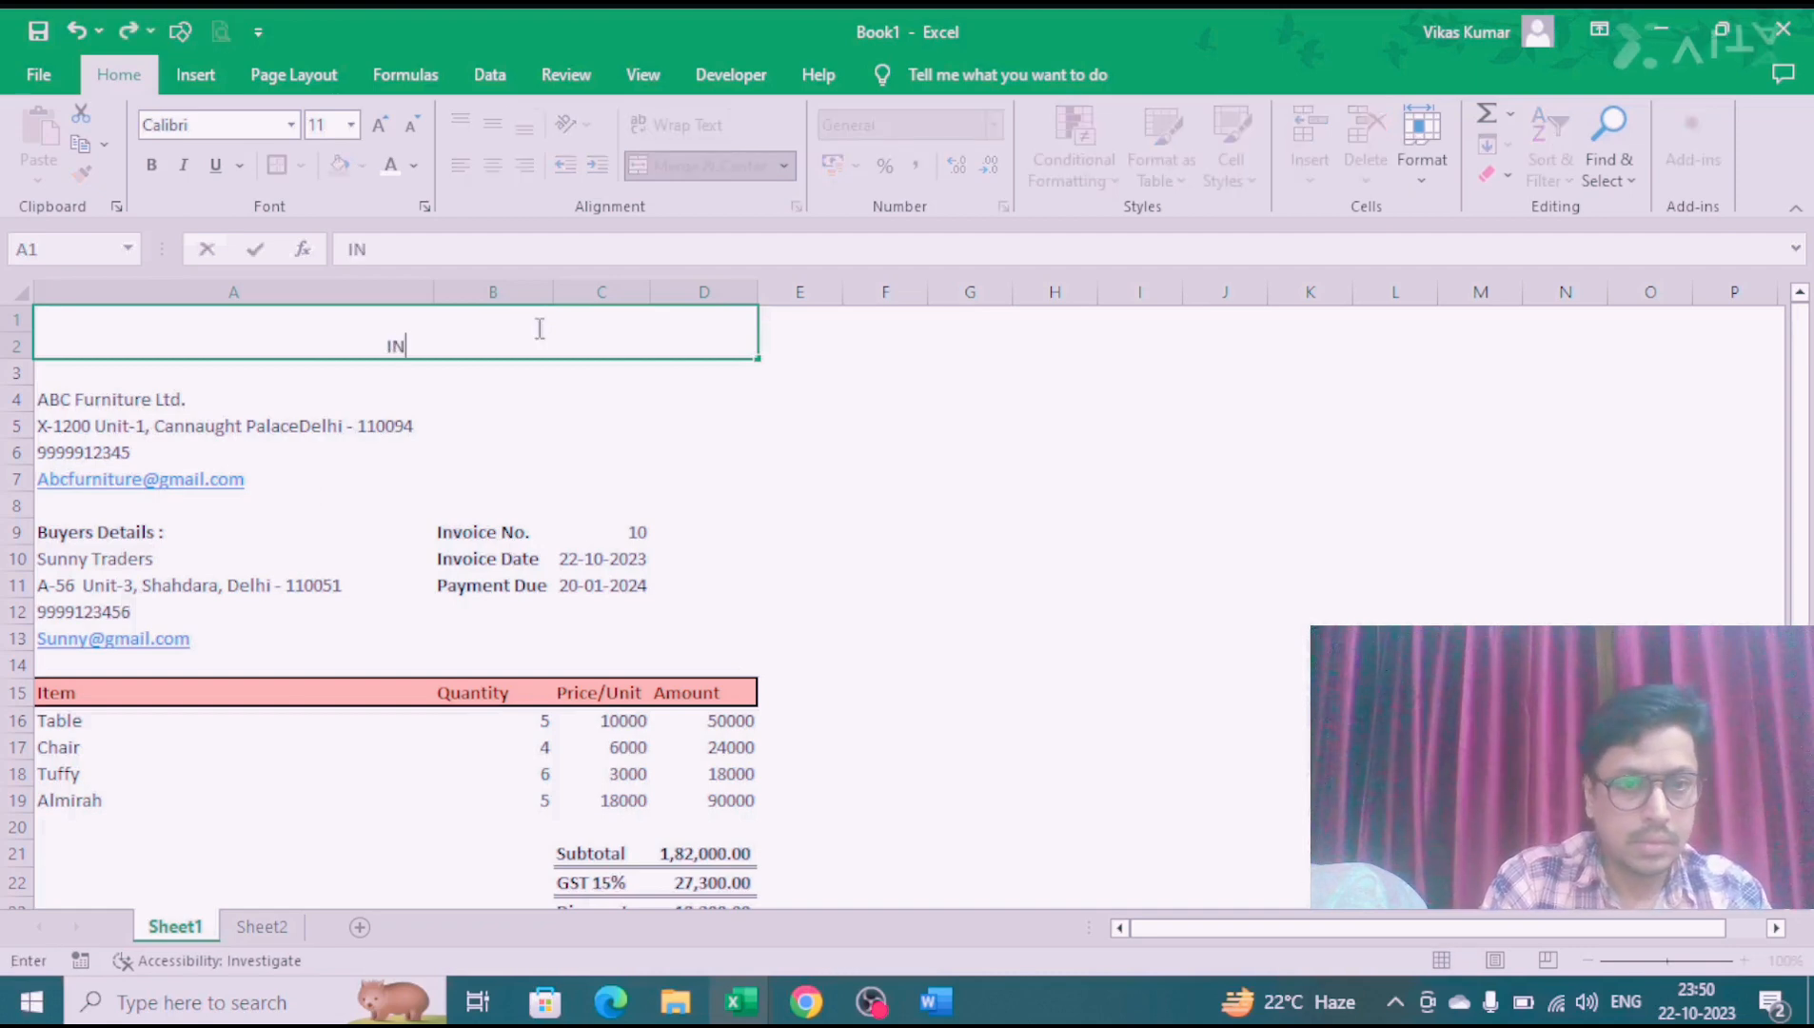
{"action": "type", "text": "VOICE"}
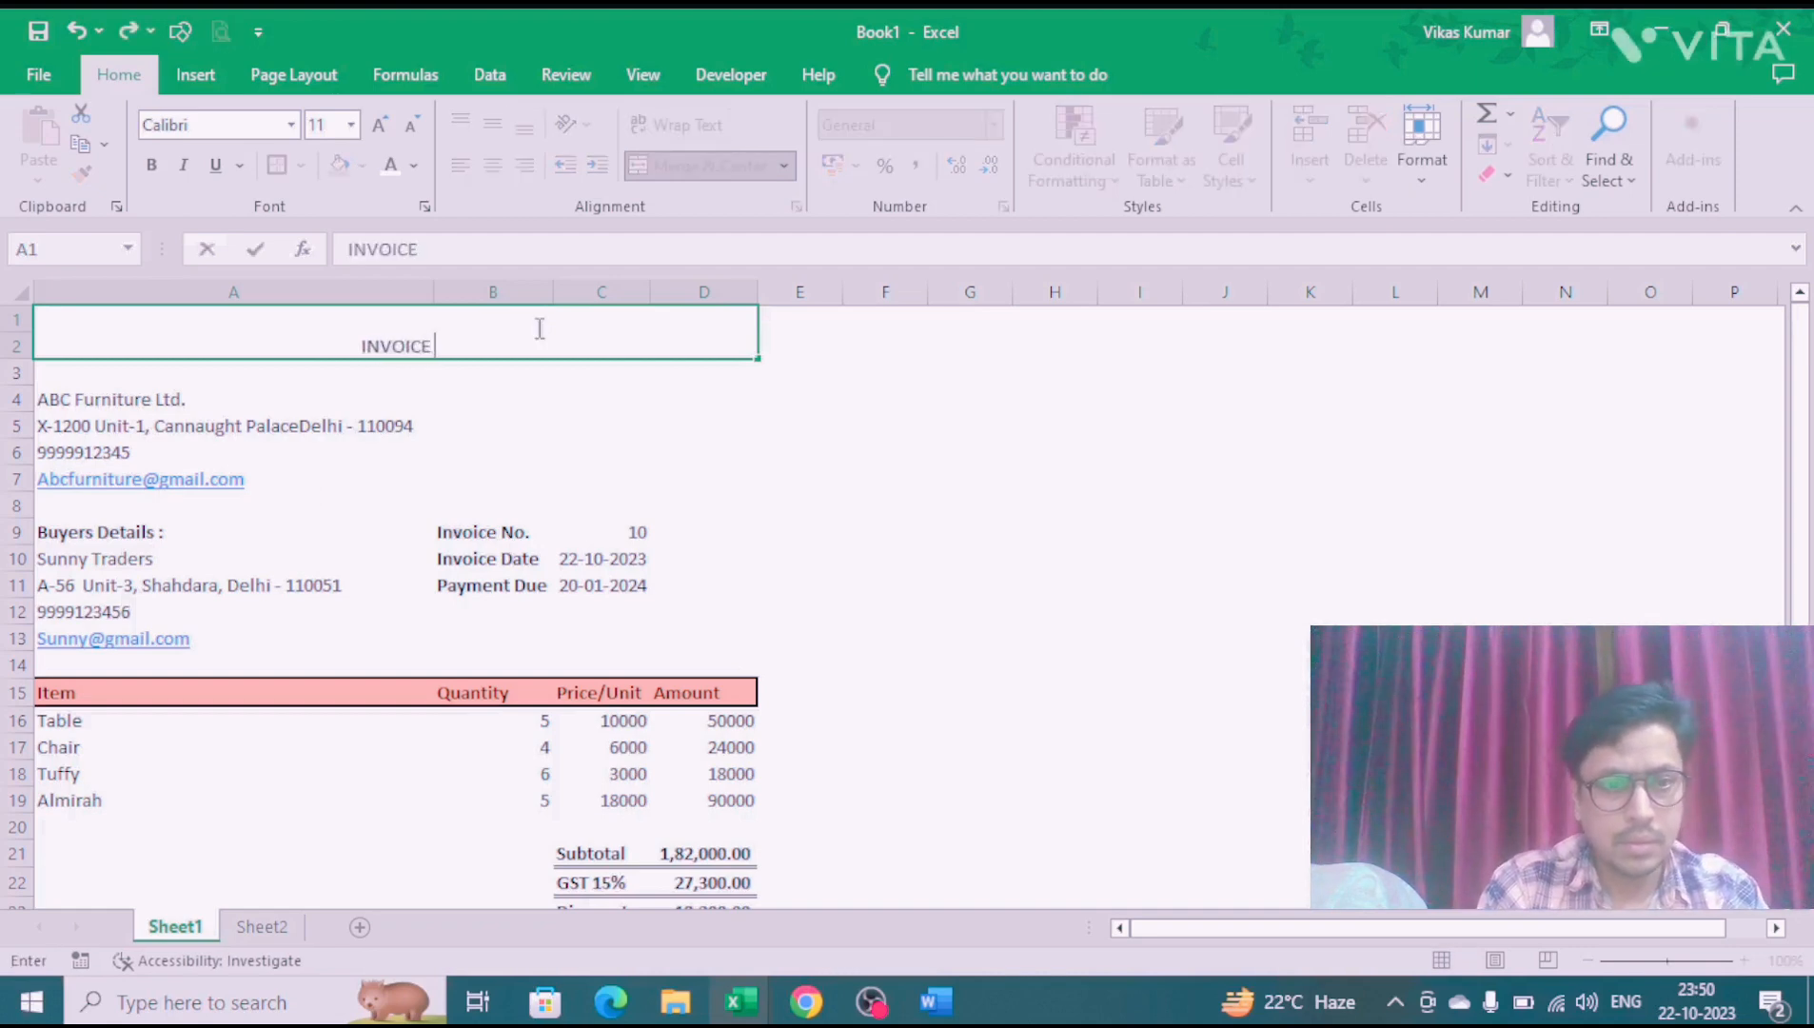
{"action": "type", "text": " DETAI"}
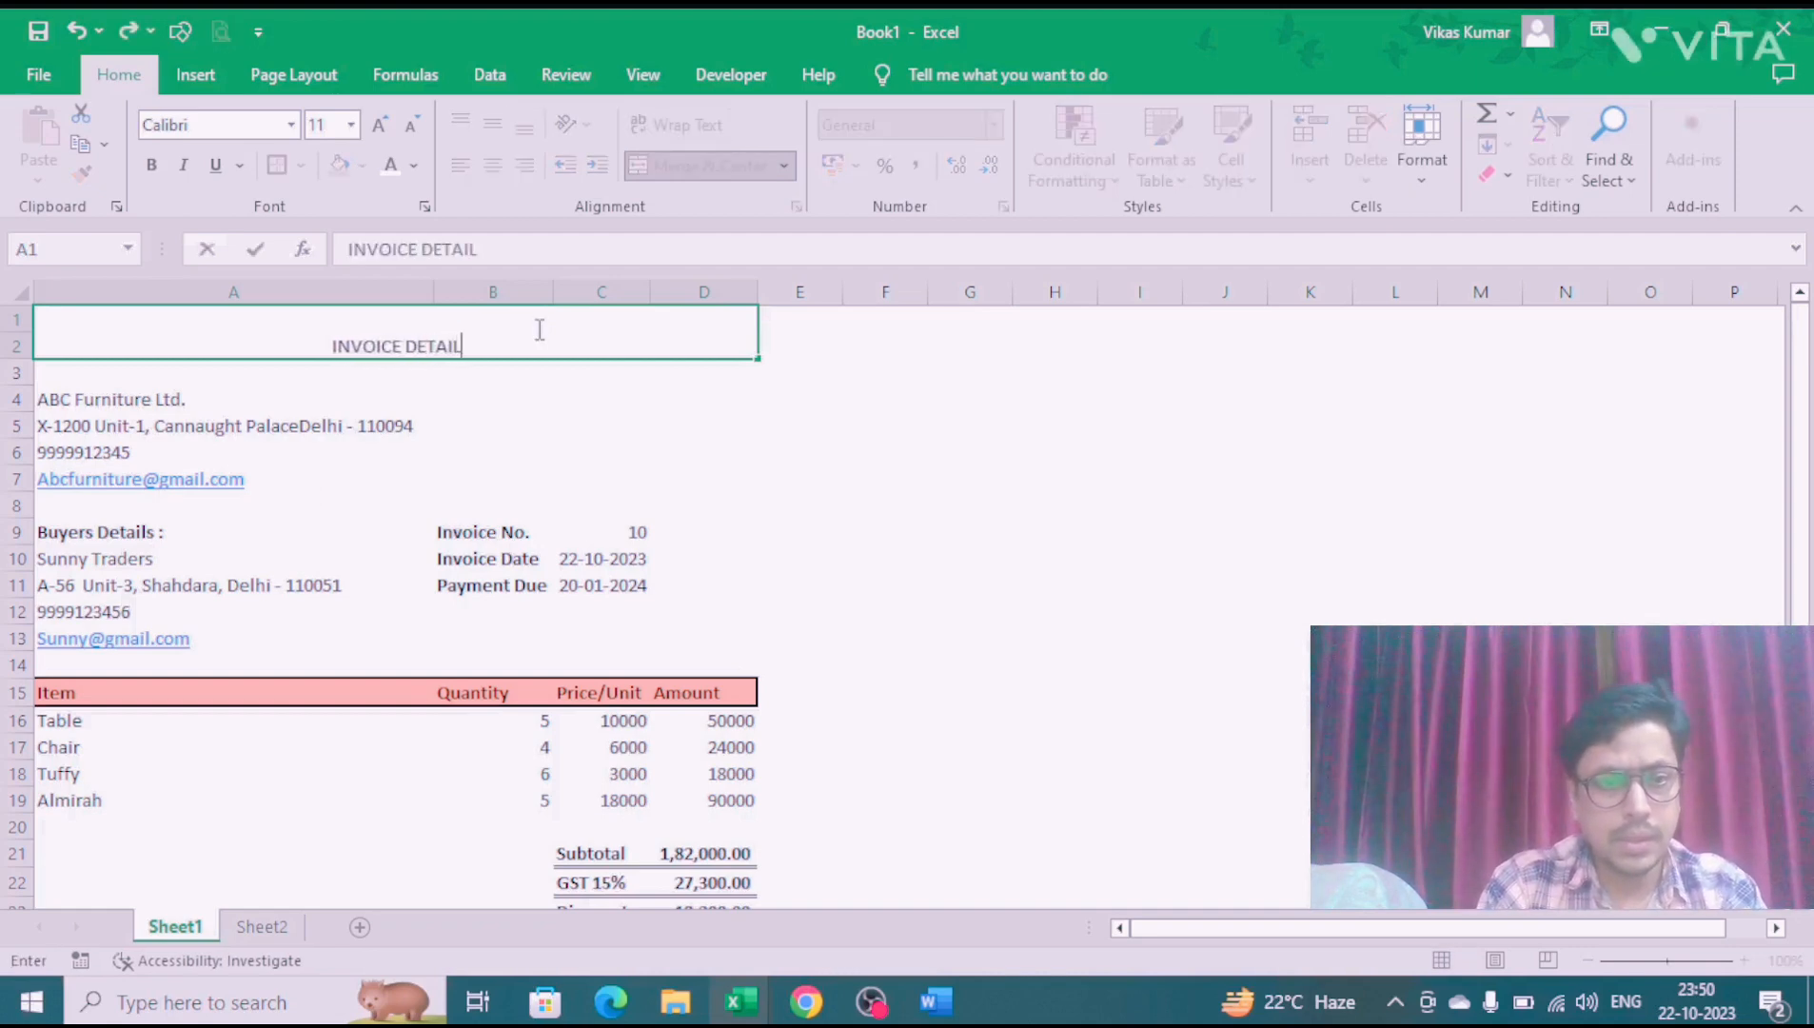
{"action": "key", "text": "BackSpace"}
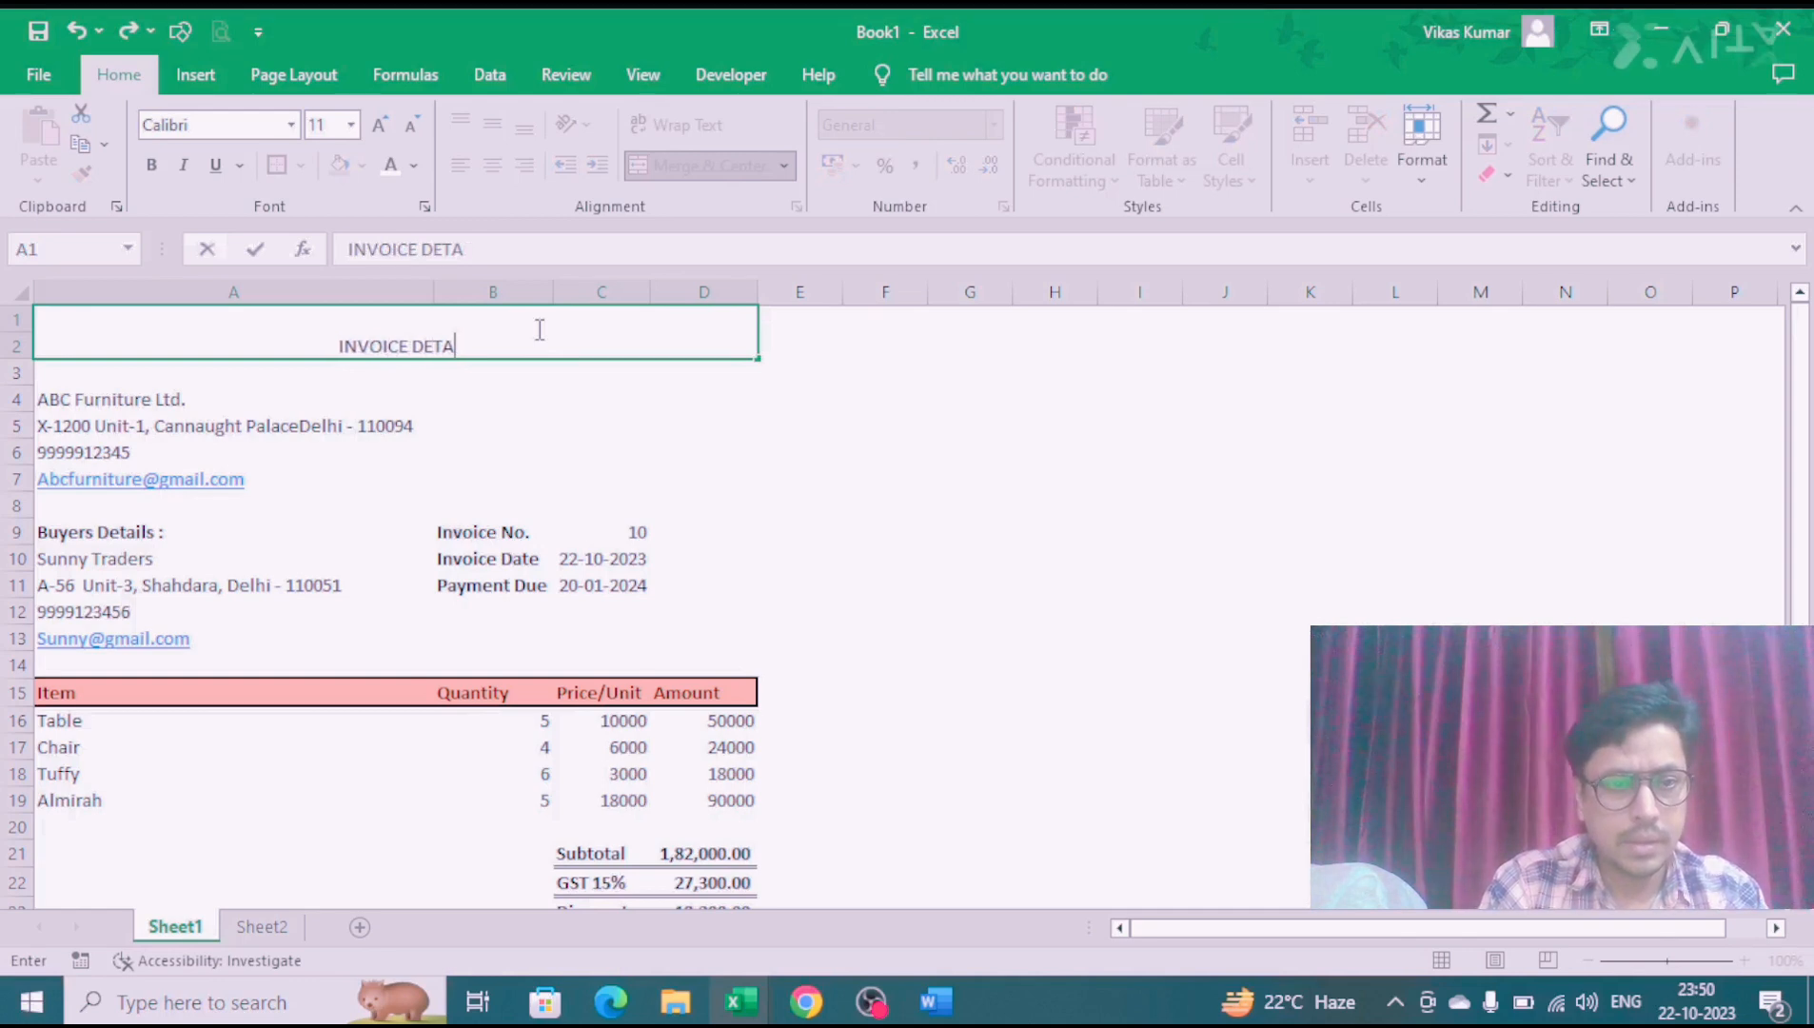
{"action": "type", "text": "IL"}
{"action": "key", "text": "ctrl+Return"}
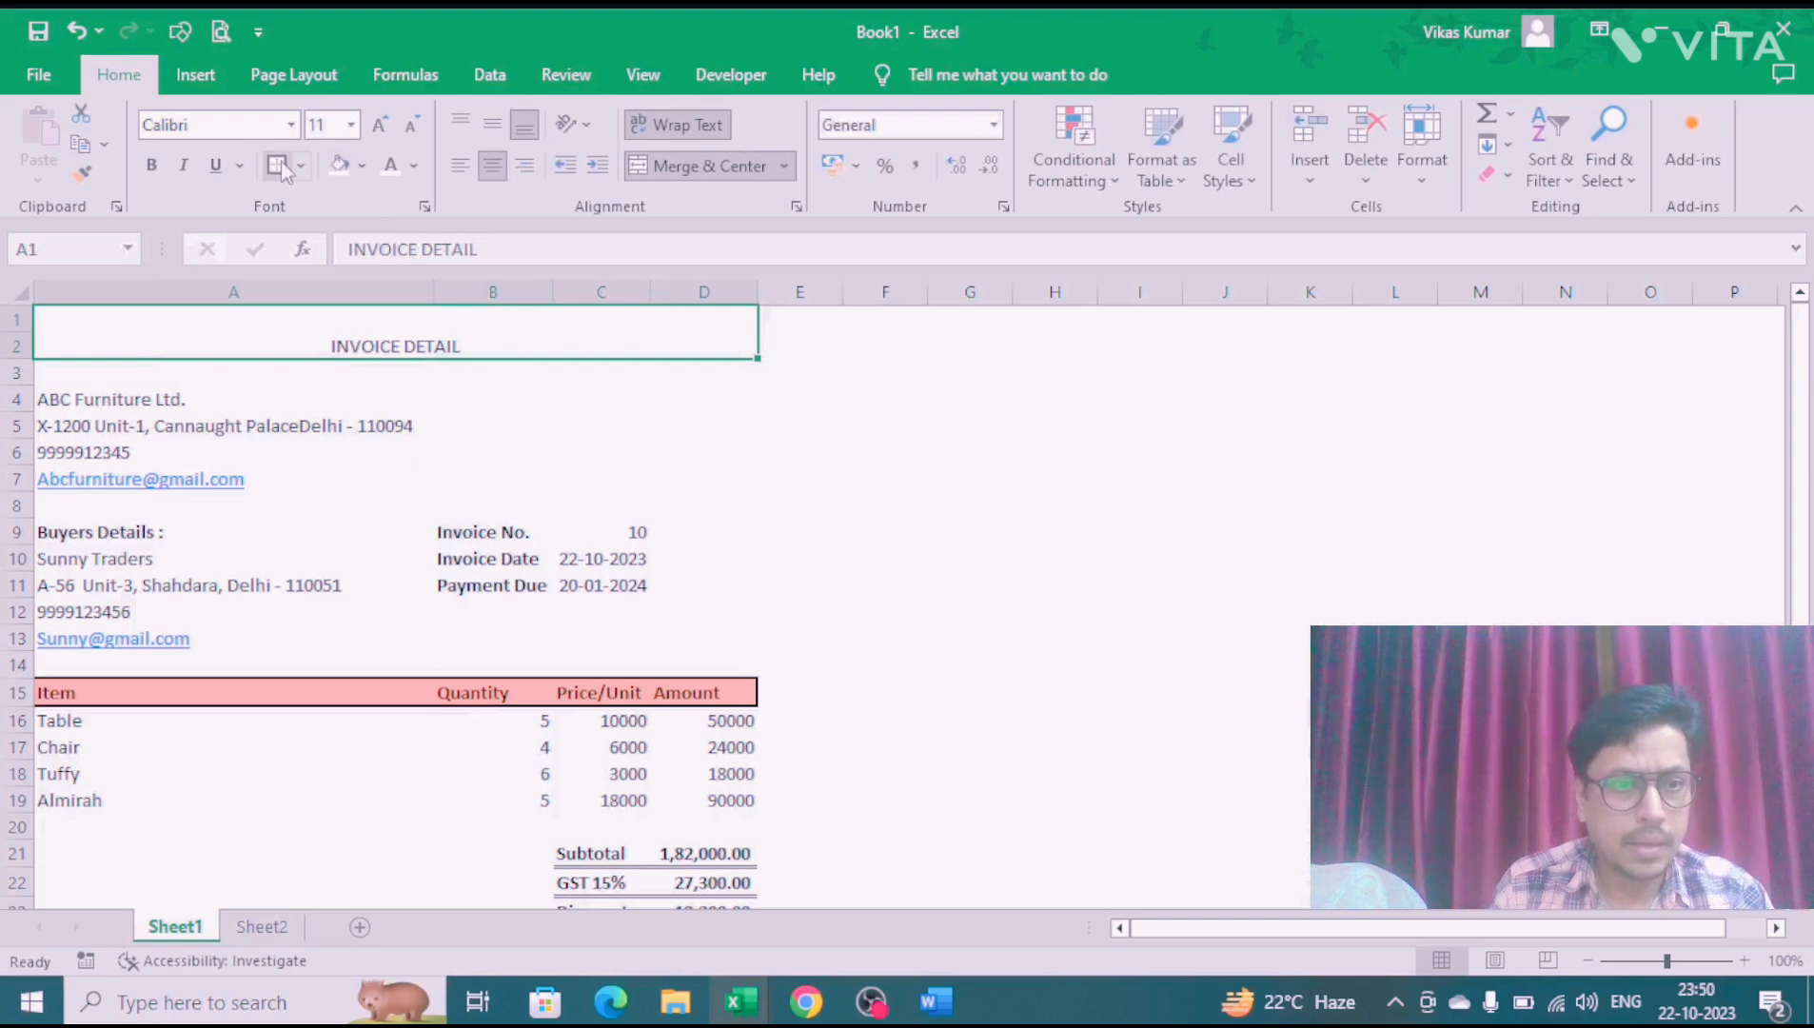
Step: Format the invoice title in A1 as bold, vertically middle-aligned and font size 20
{"action": "key", "text": "ctrl+b"}
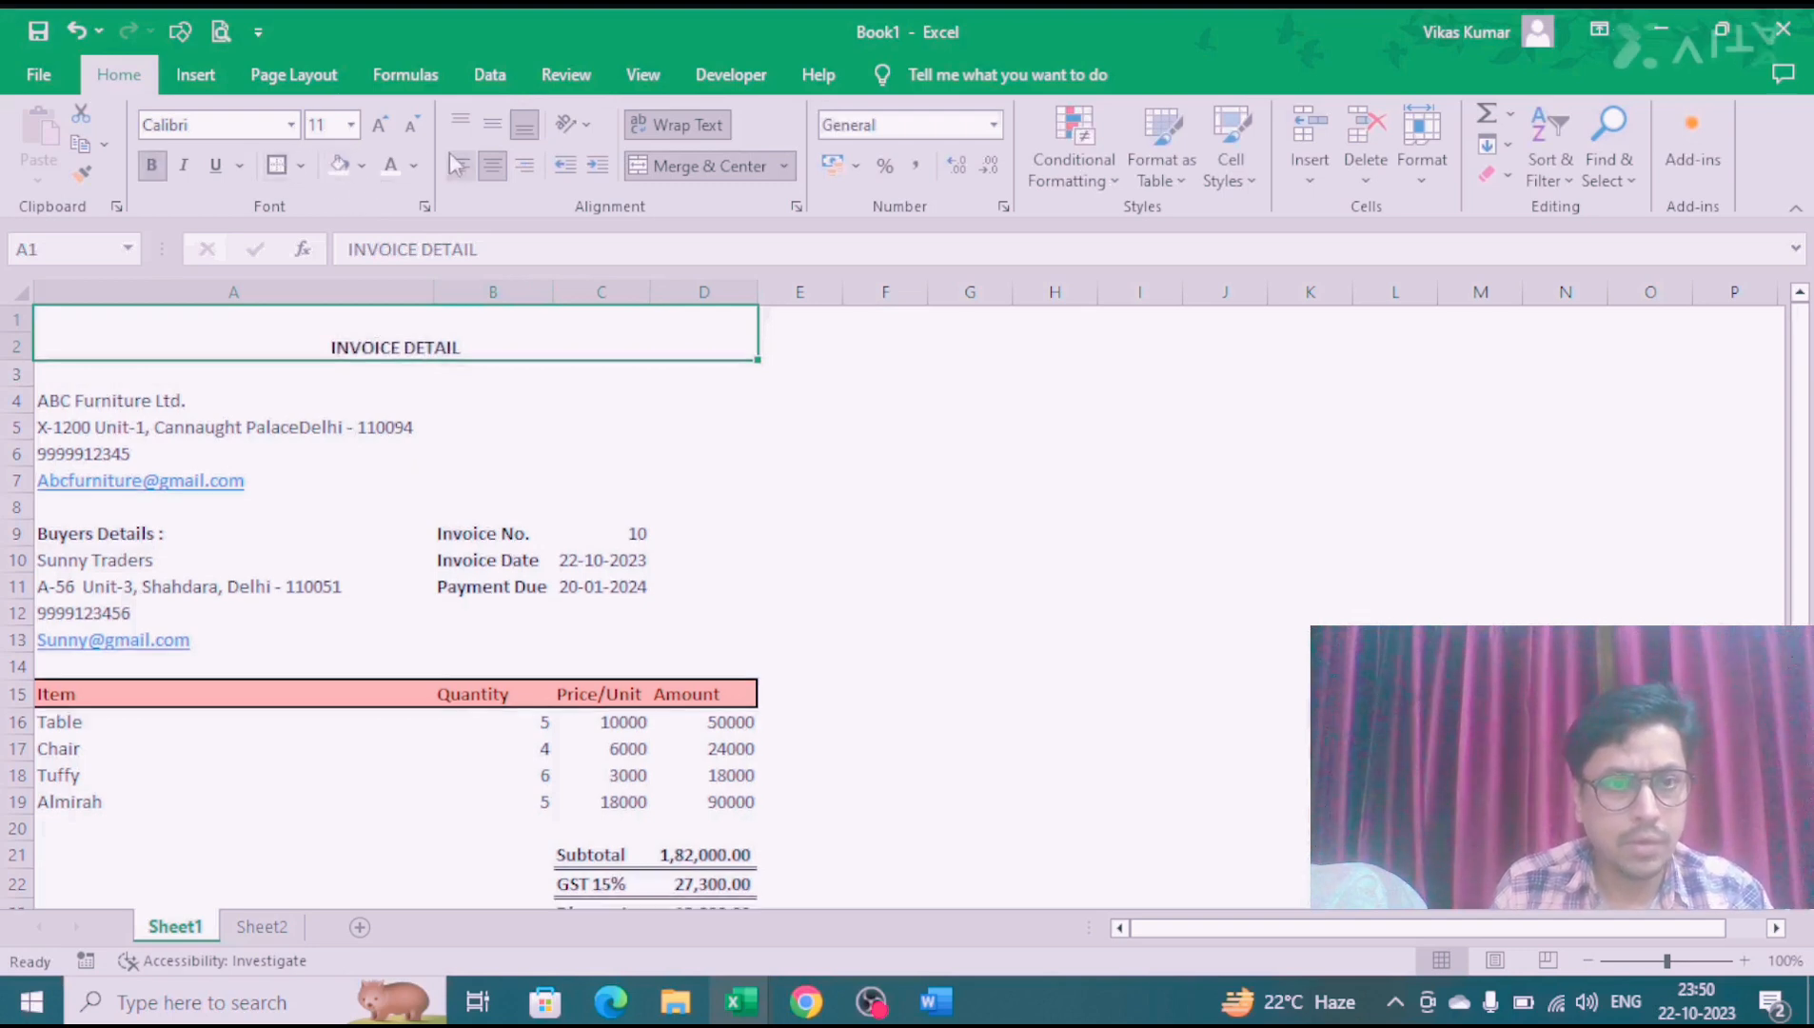
{"action": "left_click", "coordinate": [493, 133]}
{"action": "left_click", "coordinate": [340, 128]}
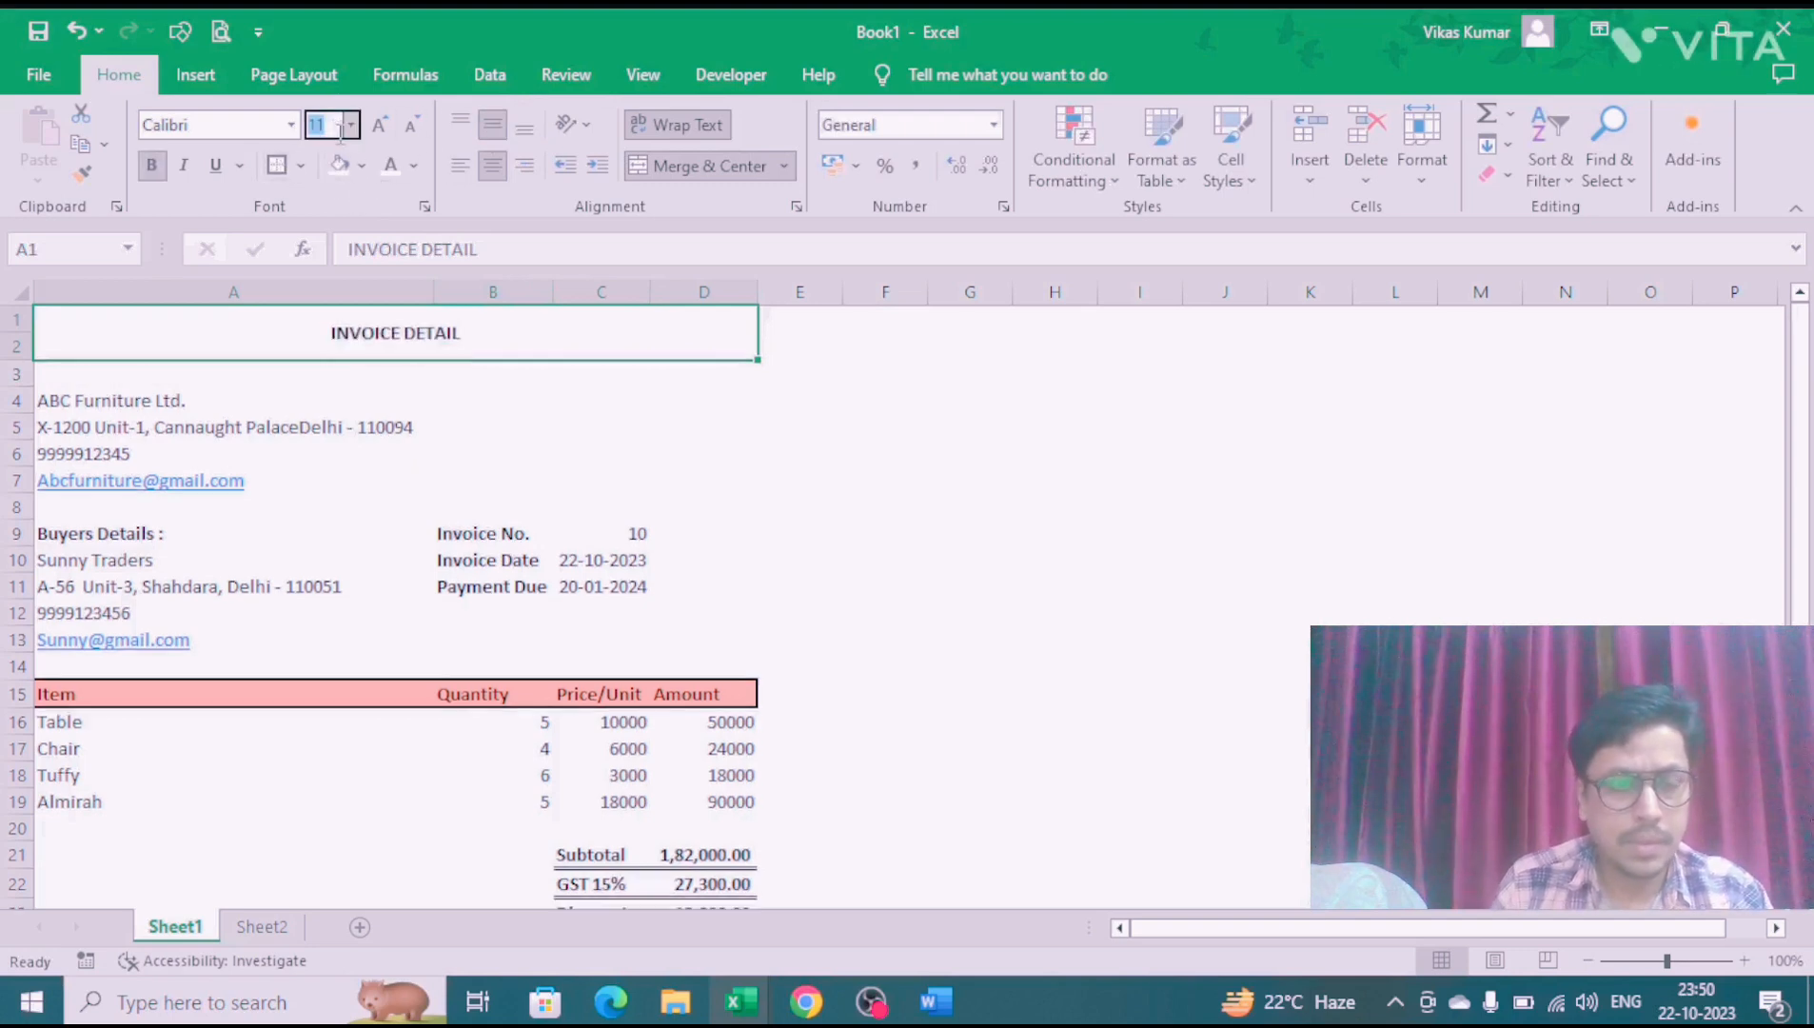
{"action": "type", "text": "20"}
{"action": "key", "text": "Return"}
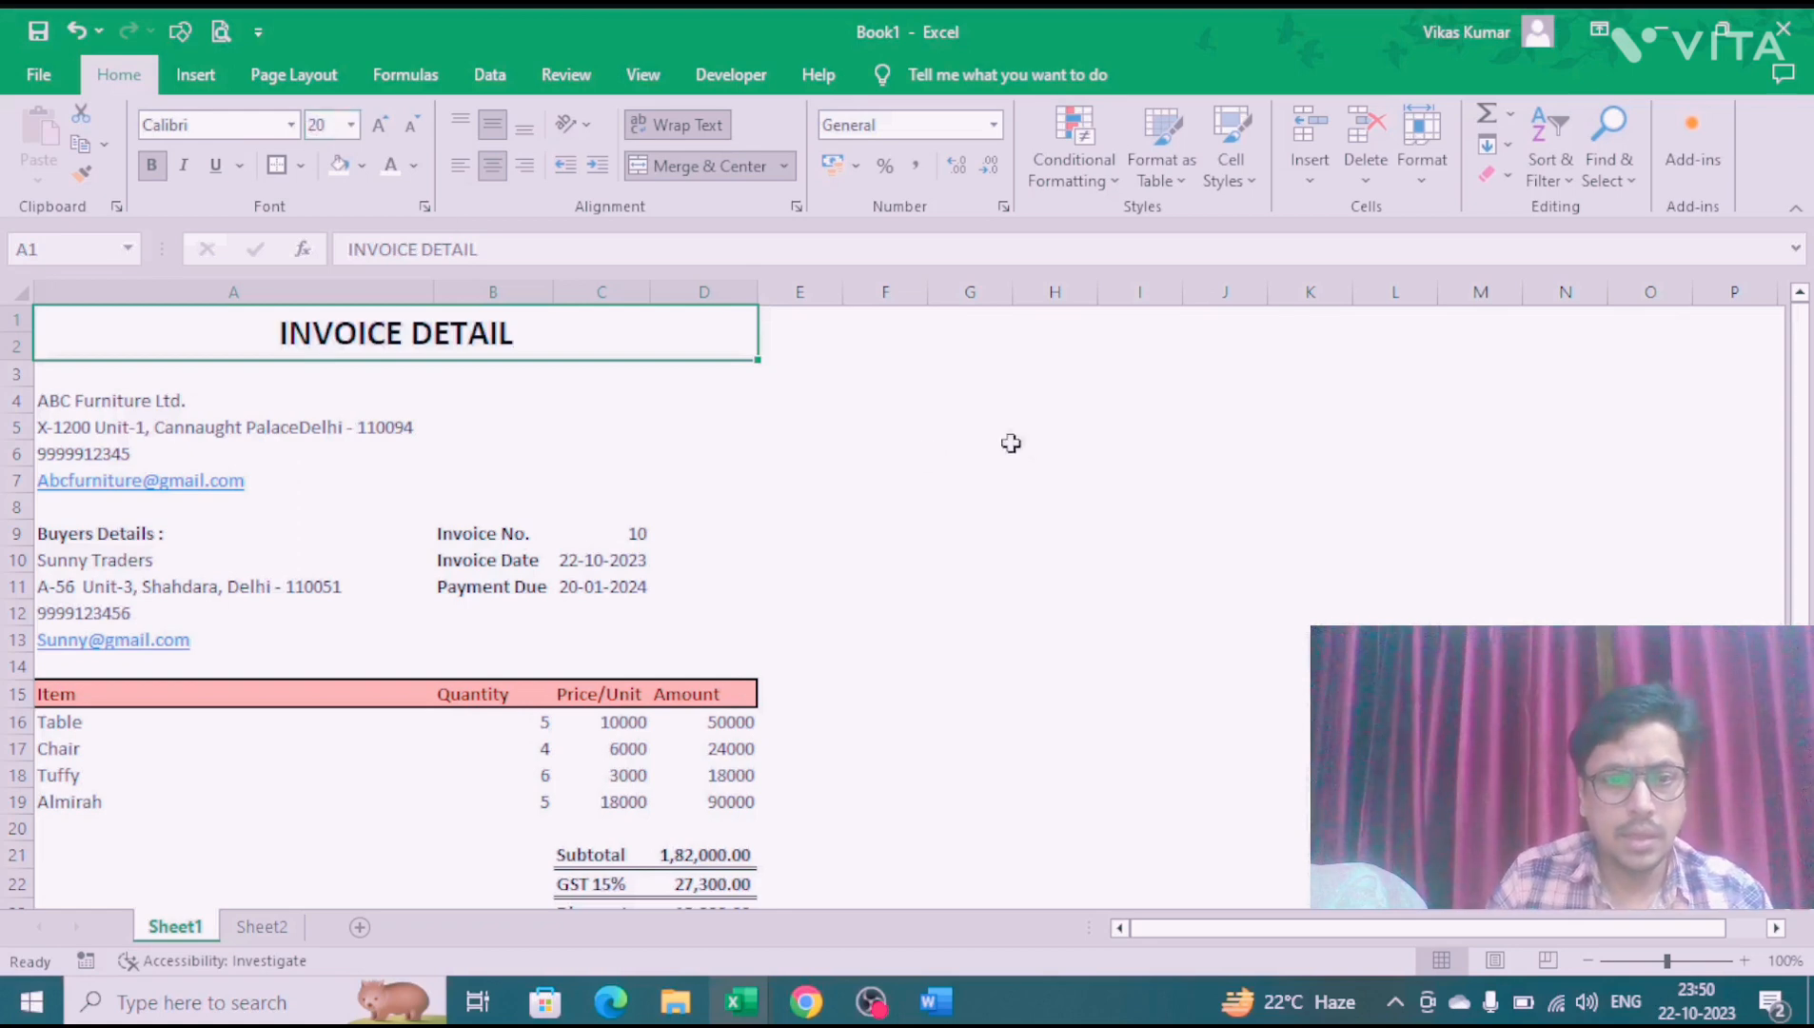
{"action": "left_click", "coordinate": [741, 471]}
{"action": "left_click", "coordinate": [640, 533]}
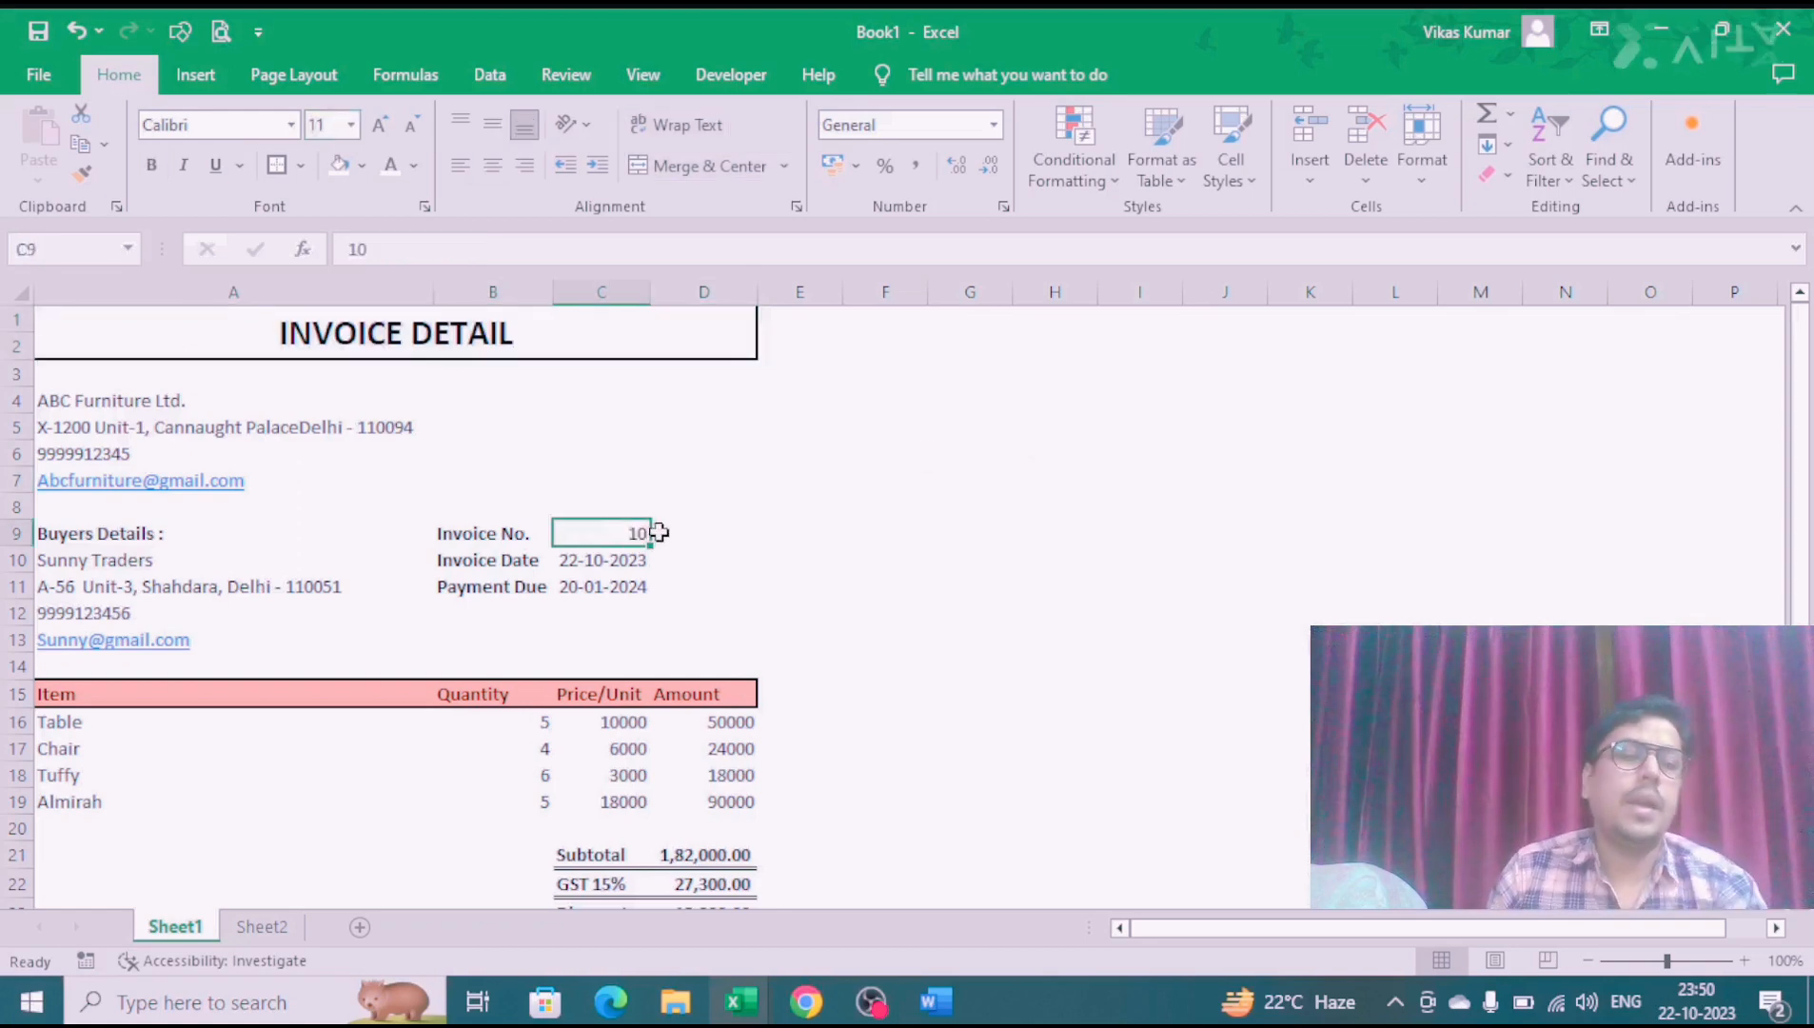
{"action": "left_click", "coordinate": [338, 487]}
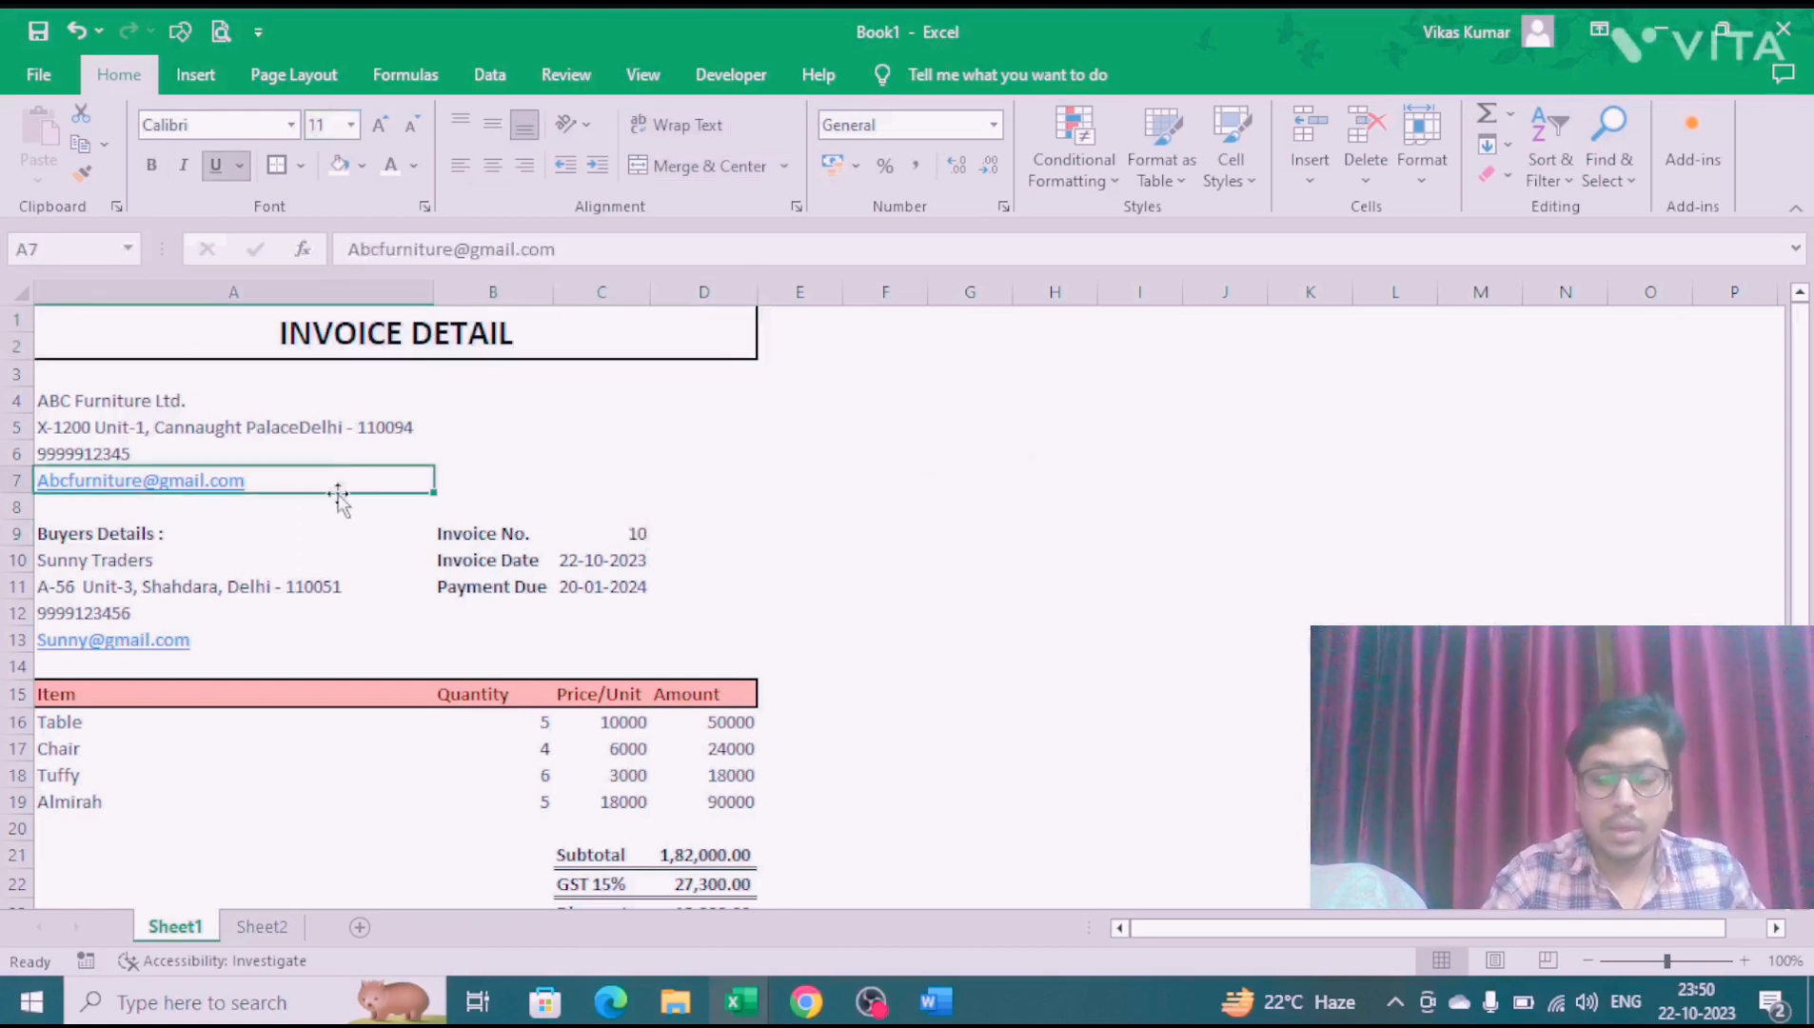
{"action": "key", "text": "Down"}
{"action": "key", "text": "Down"}
{"action": "key", "text": "Down"}
{"action": "key", "text": "Down"}
{"action": "key", "text": "Down"}
{"action": "key", "text": "Down"}
{"action": "key", "text": "Down"}
{"action": "key", "text": "Down"}
{"action": "key", "text": "Down"}
{"action": "key", "text": "Down"}
{"action": "key", "text": "Right"}
{"action": "key", "text": "Right"}
{"action": "key", "text": "Down"}
{"action": "key", "text": "Down"}
{"action": "key", "text": "Down"}
{"action": "key", "text": "Down"}
{"action": "key", "text": "Down"}
{"action": "key", "text": "Down"}
{"action": "key", "text": "Down"}
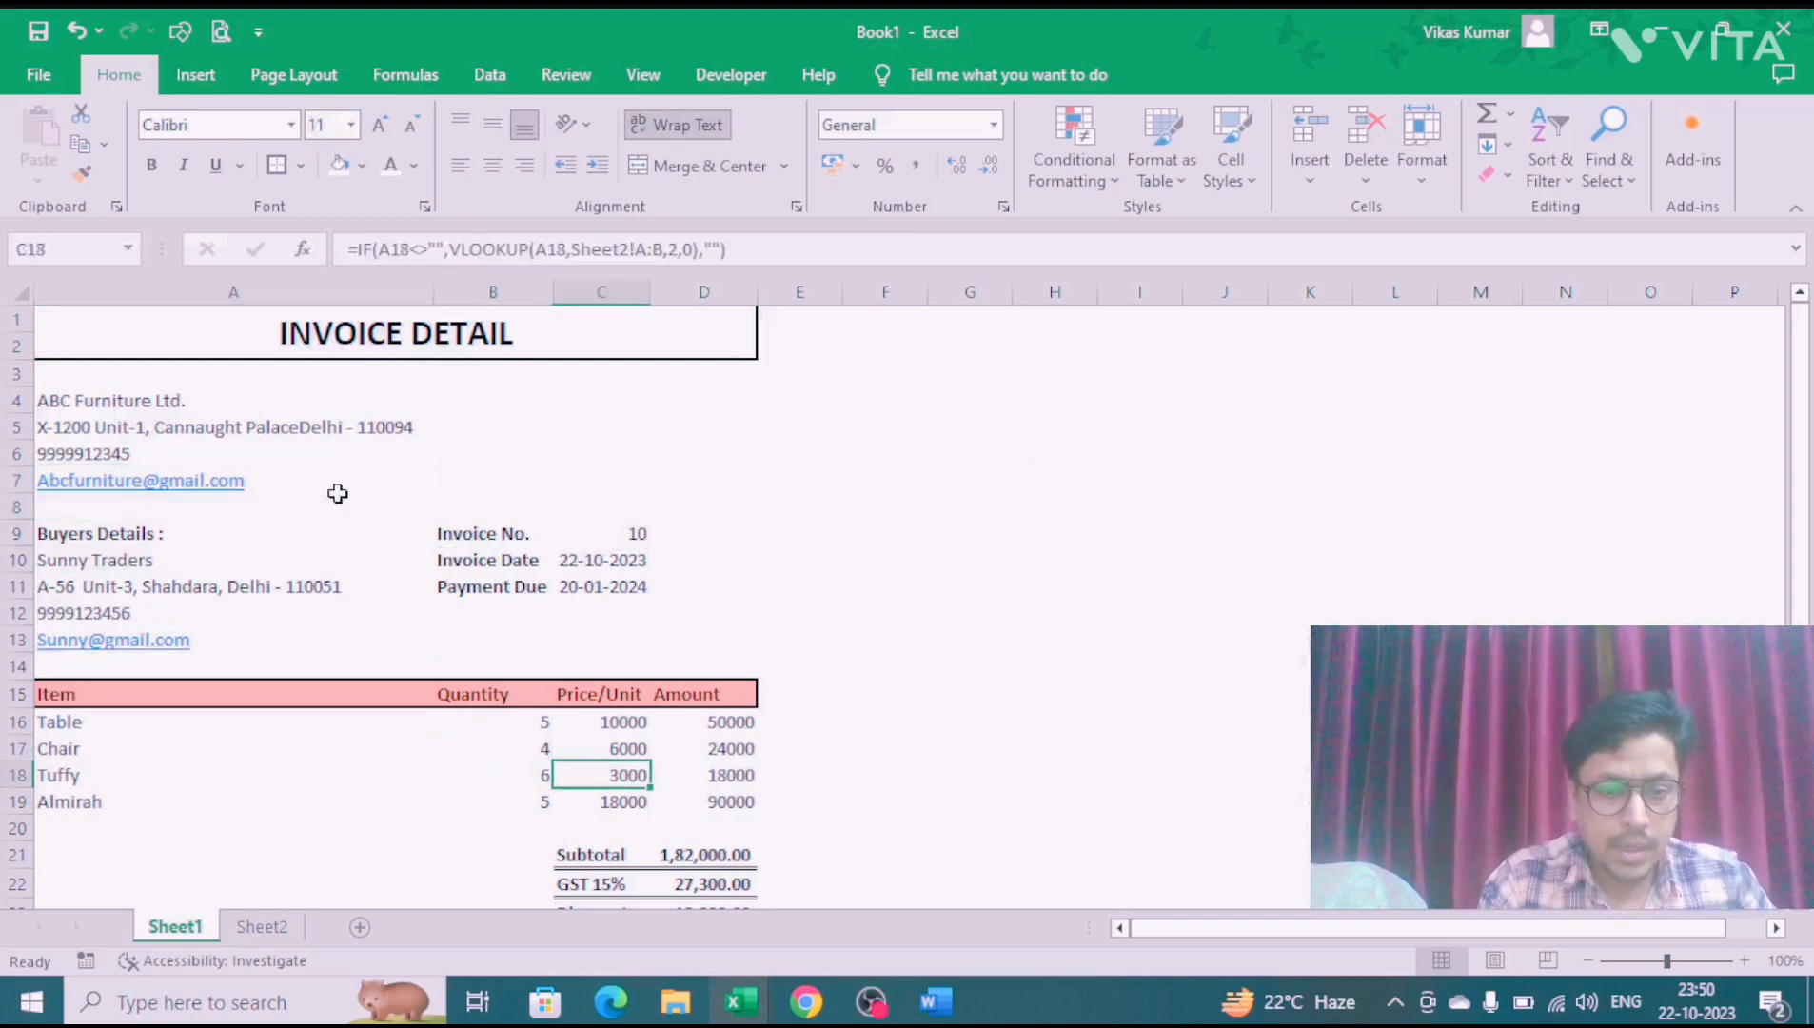
{"action": "key", "text": "Up"}
{"action": "key", "text": "Up"}
{"action": "key", "text": "Up"}
{"action": "key", "text": "Up"}
{"action": "key", "text": "Up"}
{"action": "key", "text": "Up"}
{"action": "key", "text": "Up"}
{"action": "key", "text": "Up"}
{"action": "key", "text": "Up"}
{"action": "key", "text": "Up"}
{"action": "key", "text": "Up"}
{"action": "key", "text": "Up"}
{"action": "key", "text": "Up"}
{"action": "key", "text": "Up"}
{"action": "key", "text": "Up"}
{"action": "key", "text": "Up"}
{"action": "key", "text": "Up"}
{"action": "key", "text": "Up"}
{"action": "key", "text": "Up"}
{"action": "key", "text": "Up"}
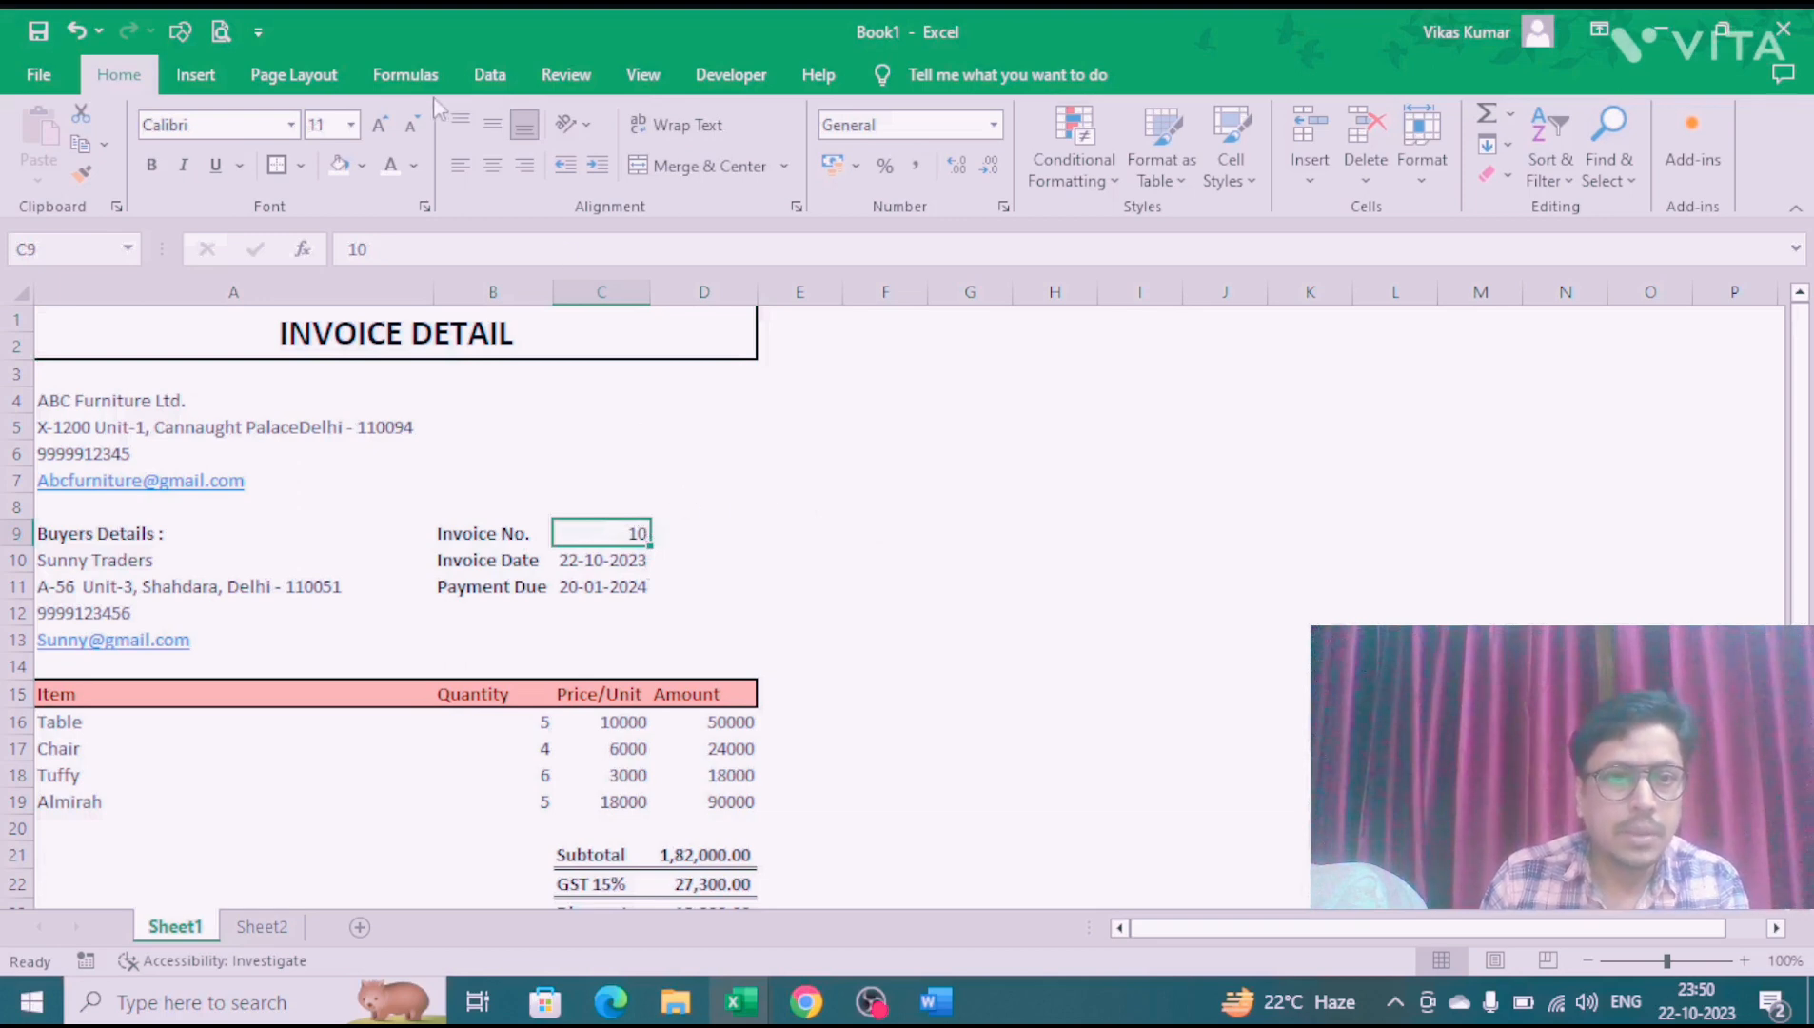
Step: Examine the ribbon customization options, browsing the All Commands list and checking the Developer entry under Main Tabs
{"action": "left_click", "coordinate": [727, 84]}
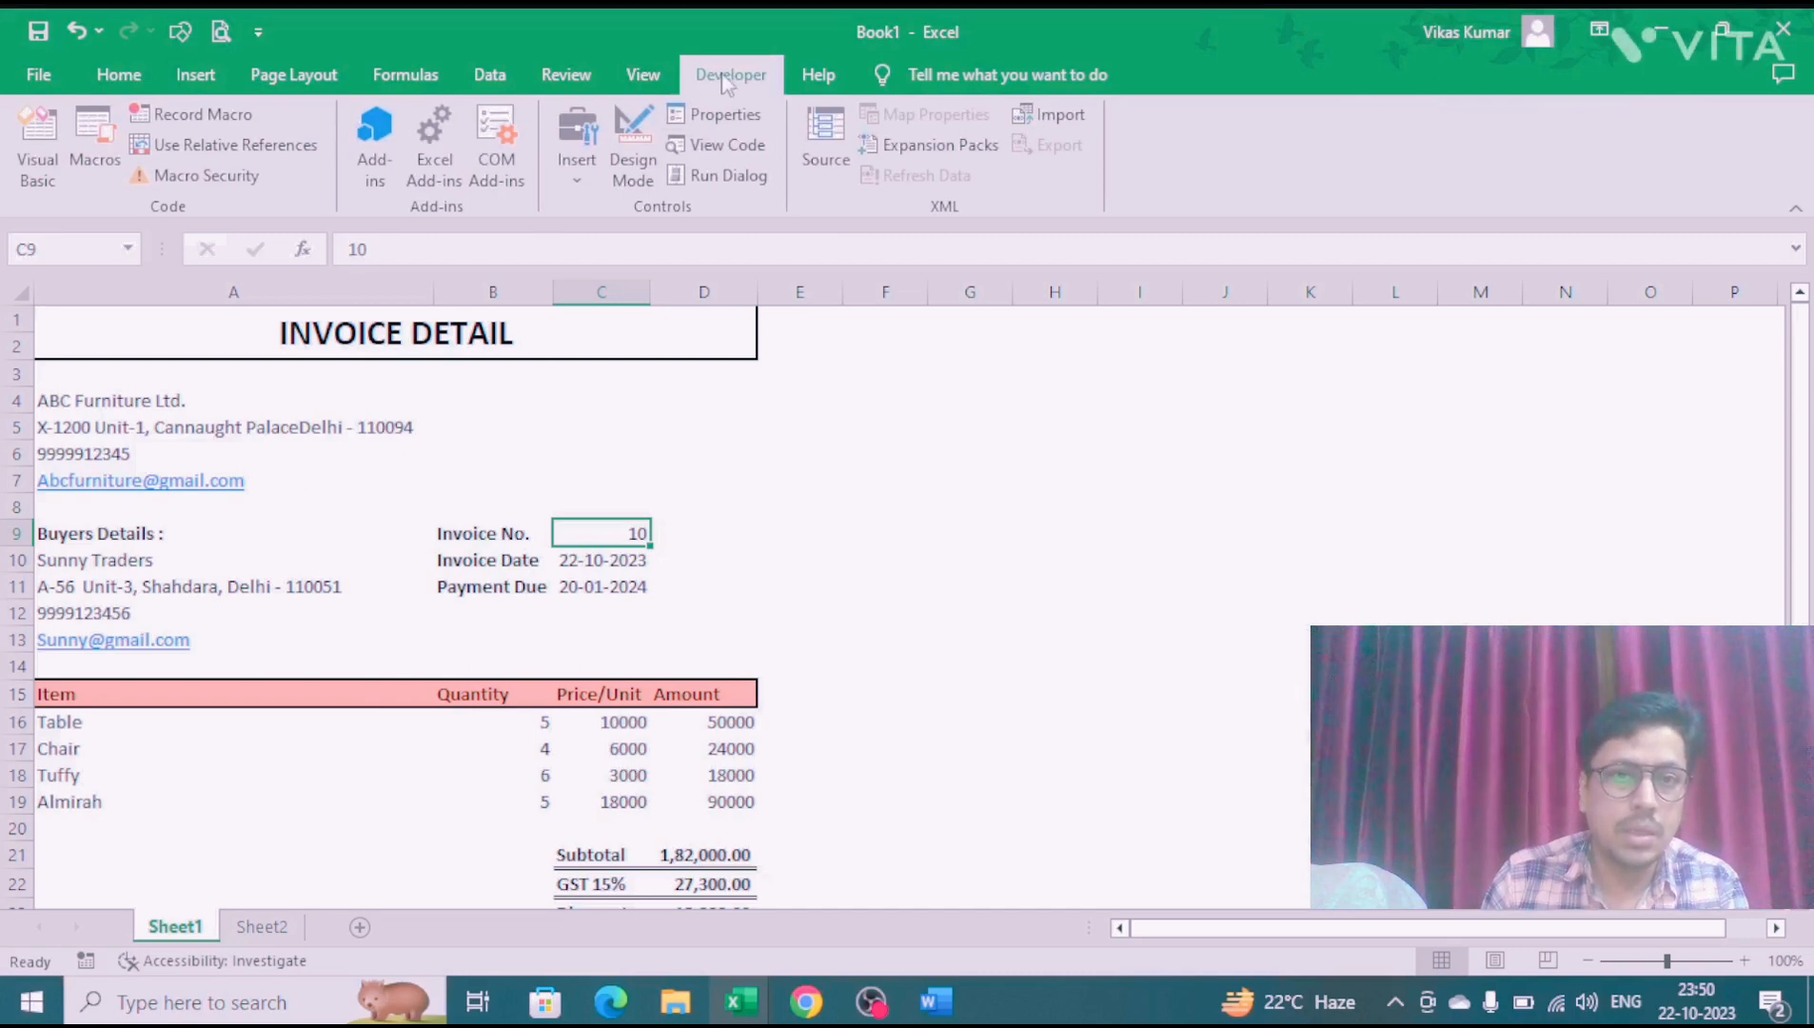
{"action": "left_click", "coordinate": [53, 77]}
{"action": "left_click", "coordinate": [96, 857]}
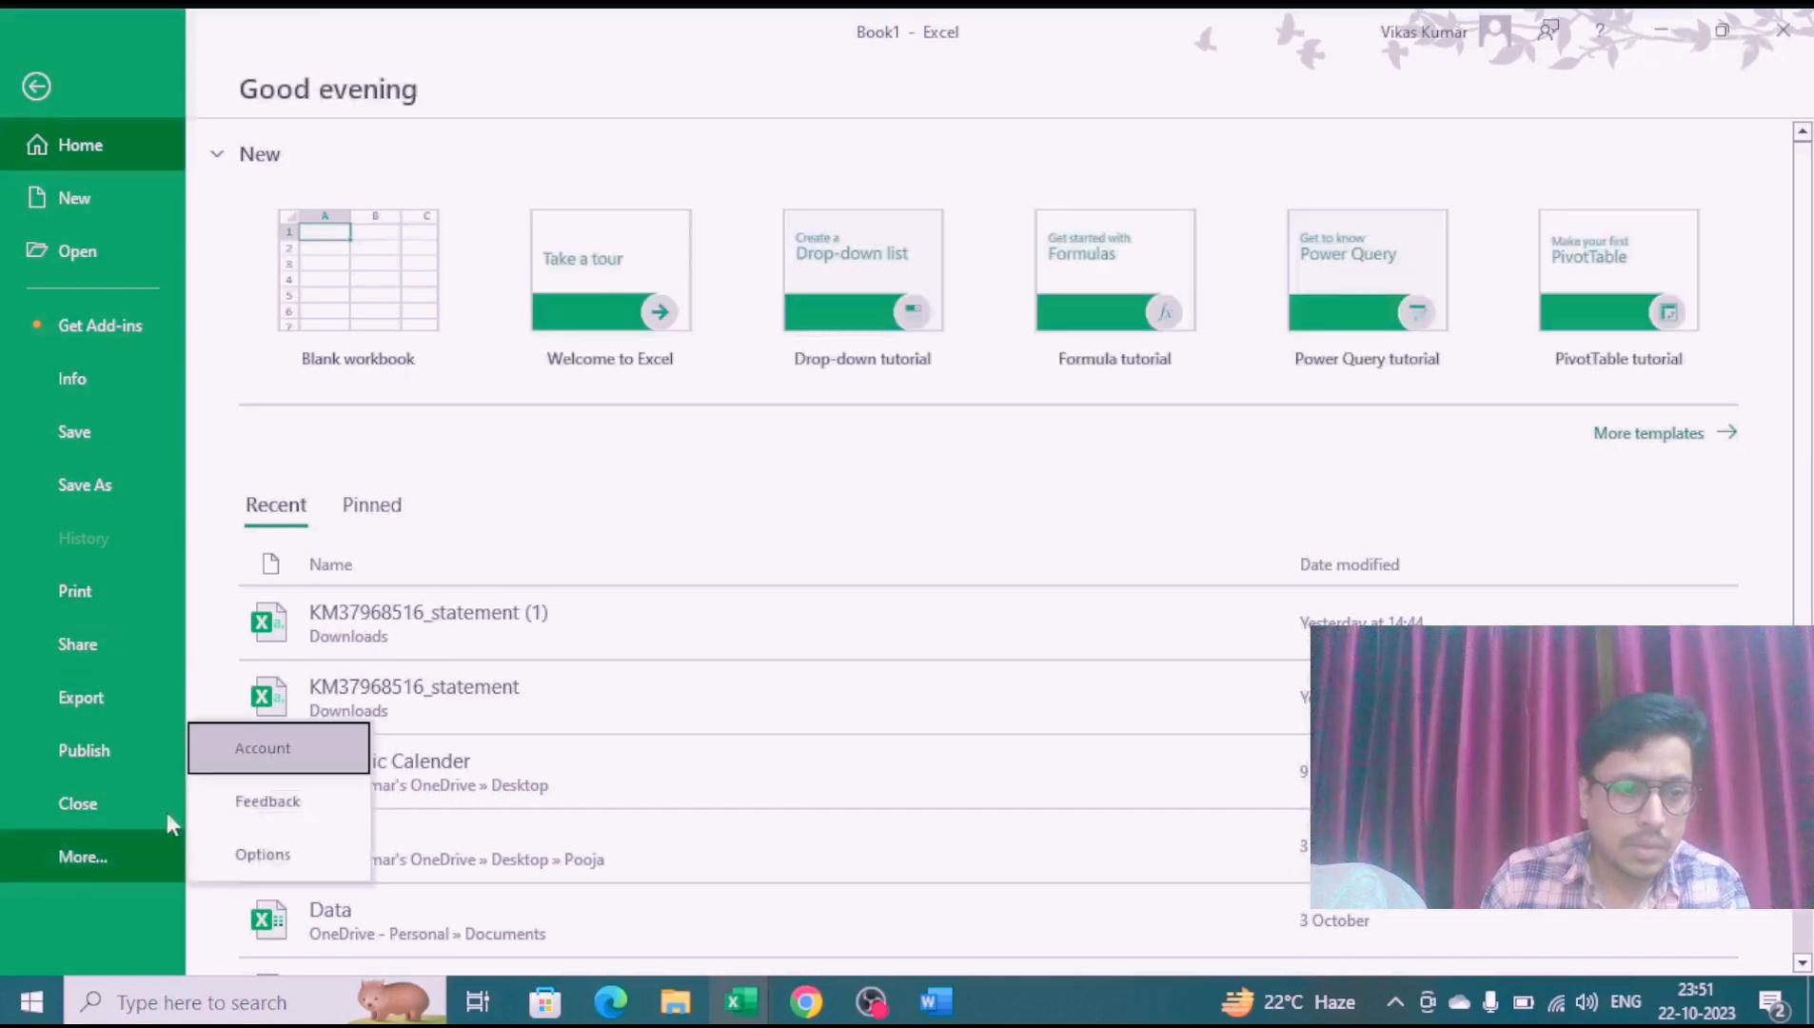
{"action": "left_click", "coordinate": [252, 852]}
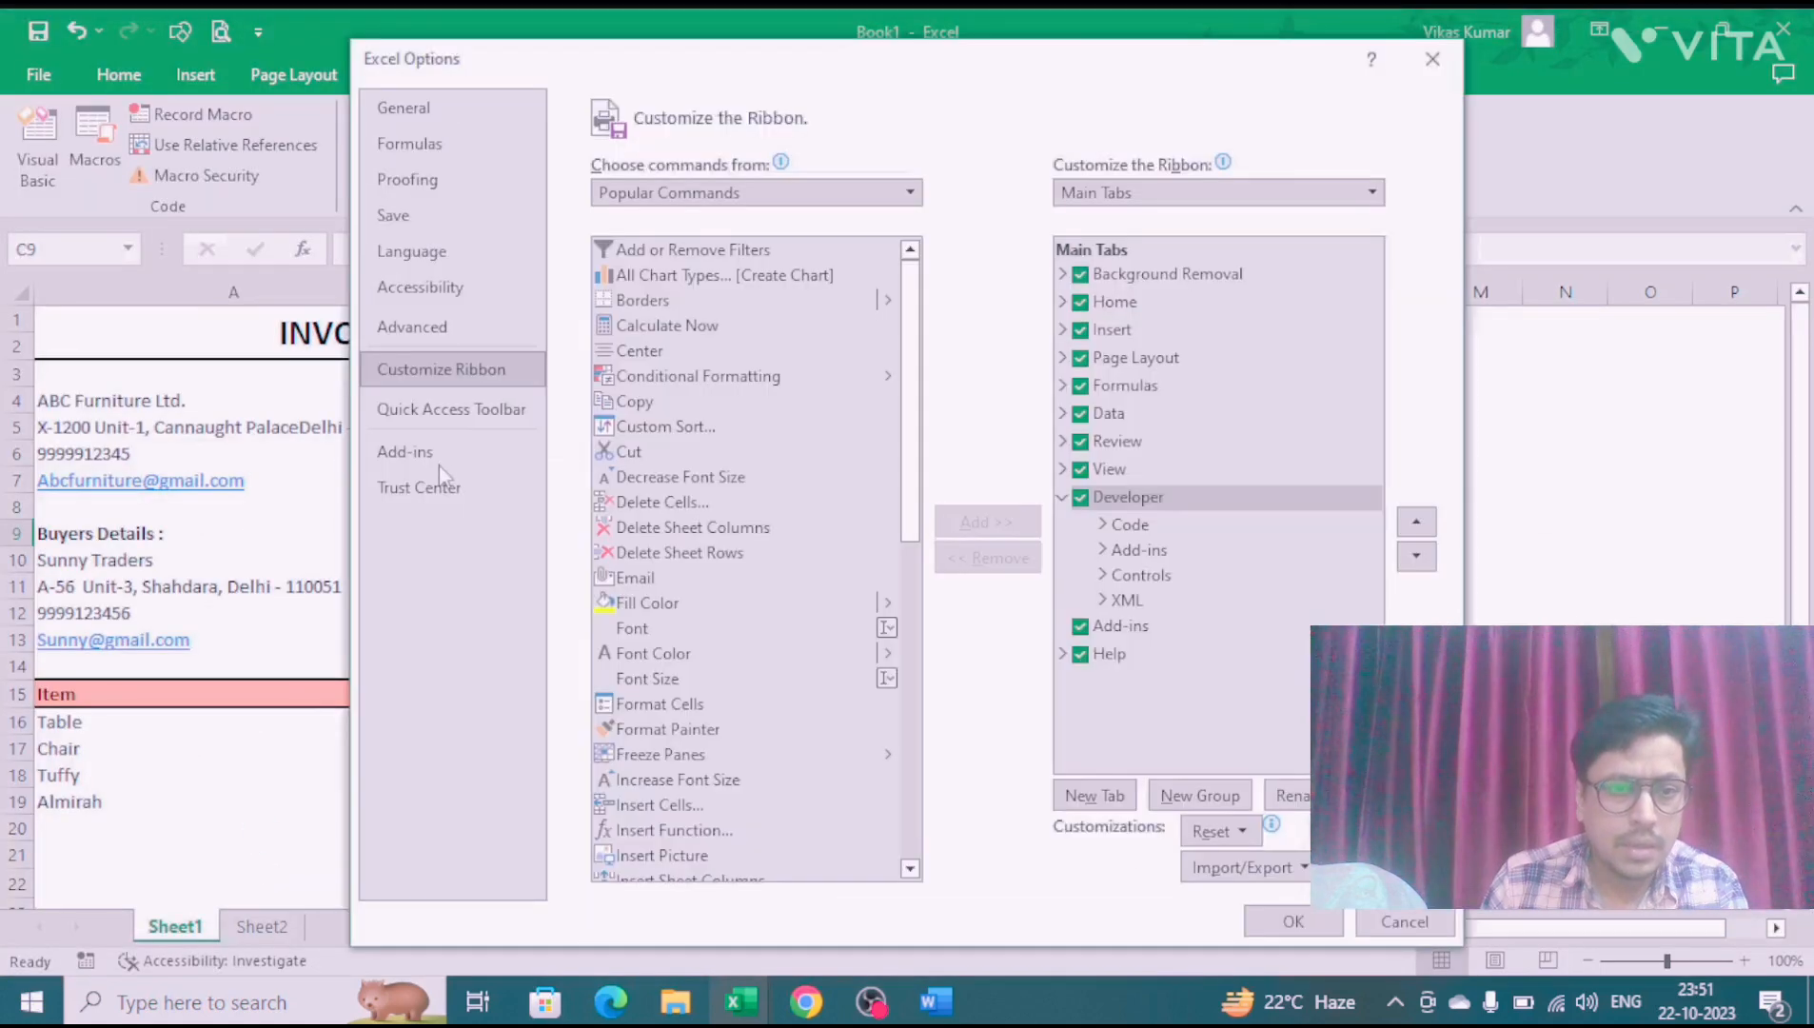
{"action": "left_click", "coordinate": [417, 326]}
{"action": "left_click", "coordinate": [458, 373]}
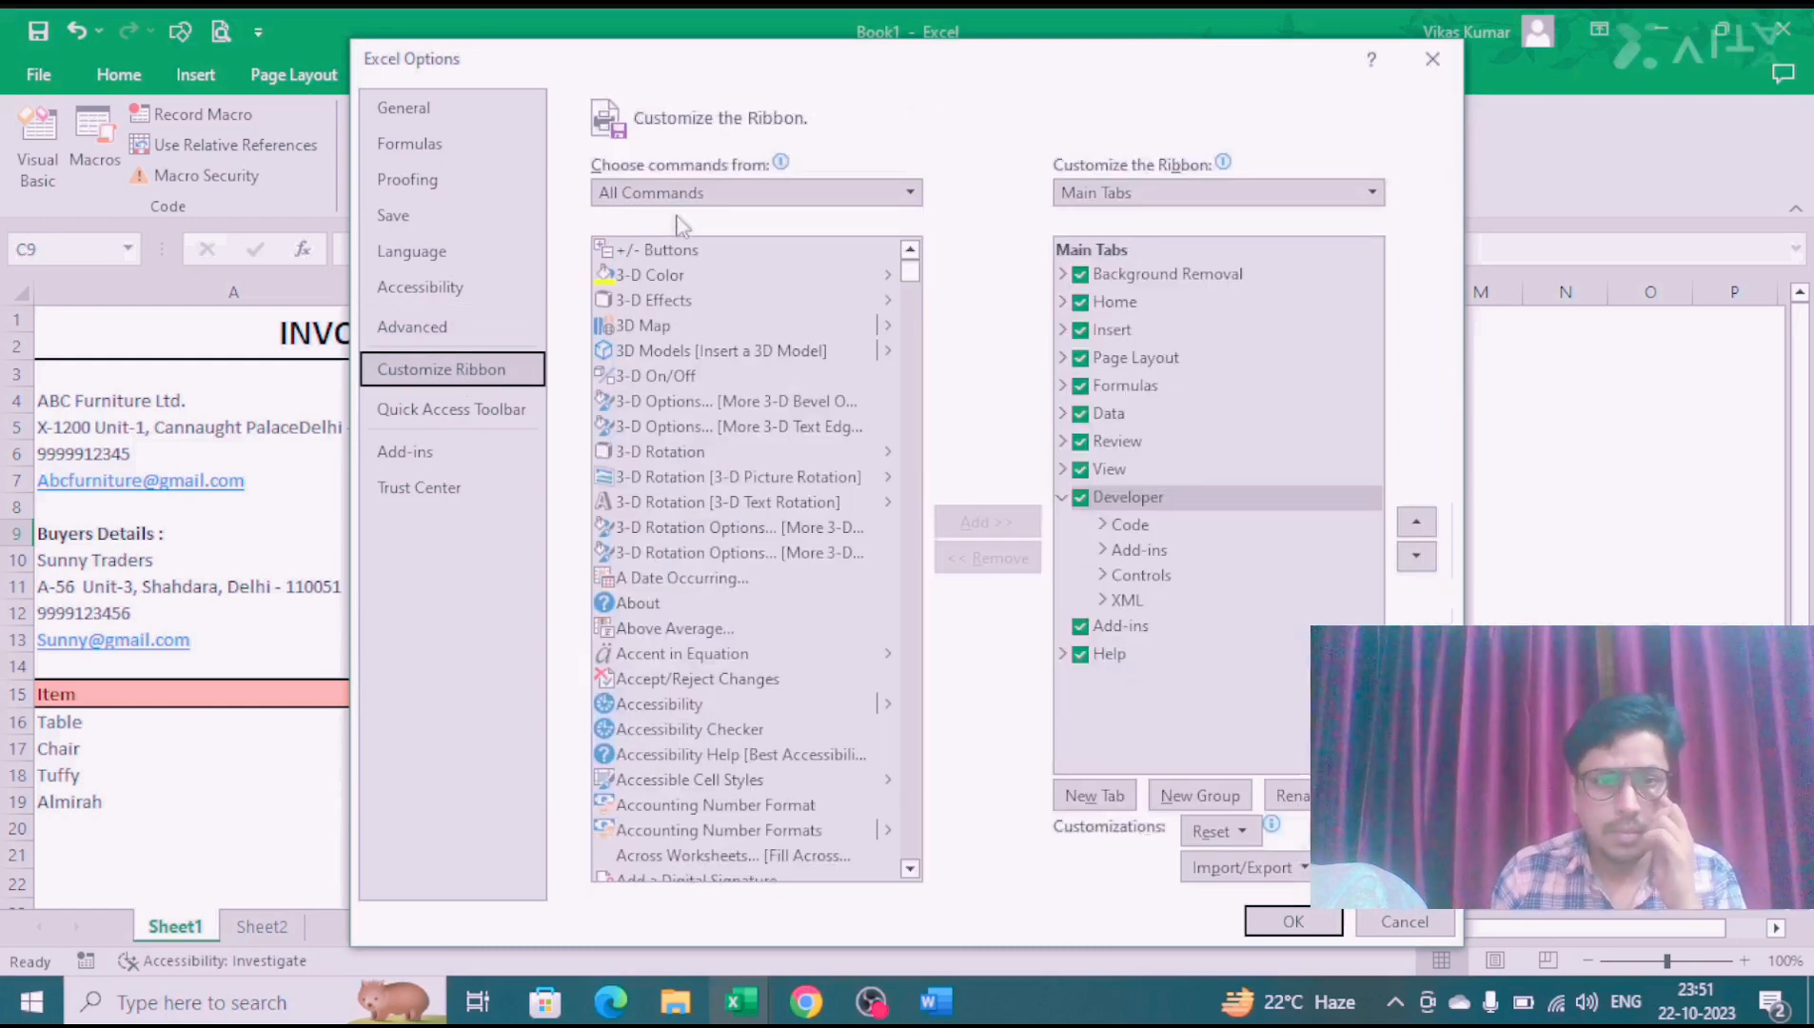
{"action": "key", "text": "e"}
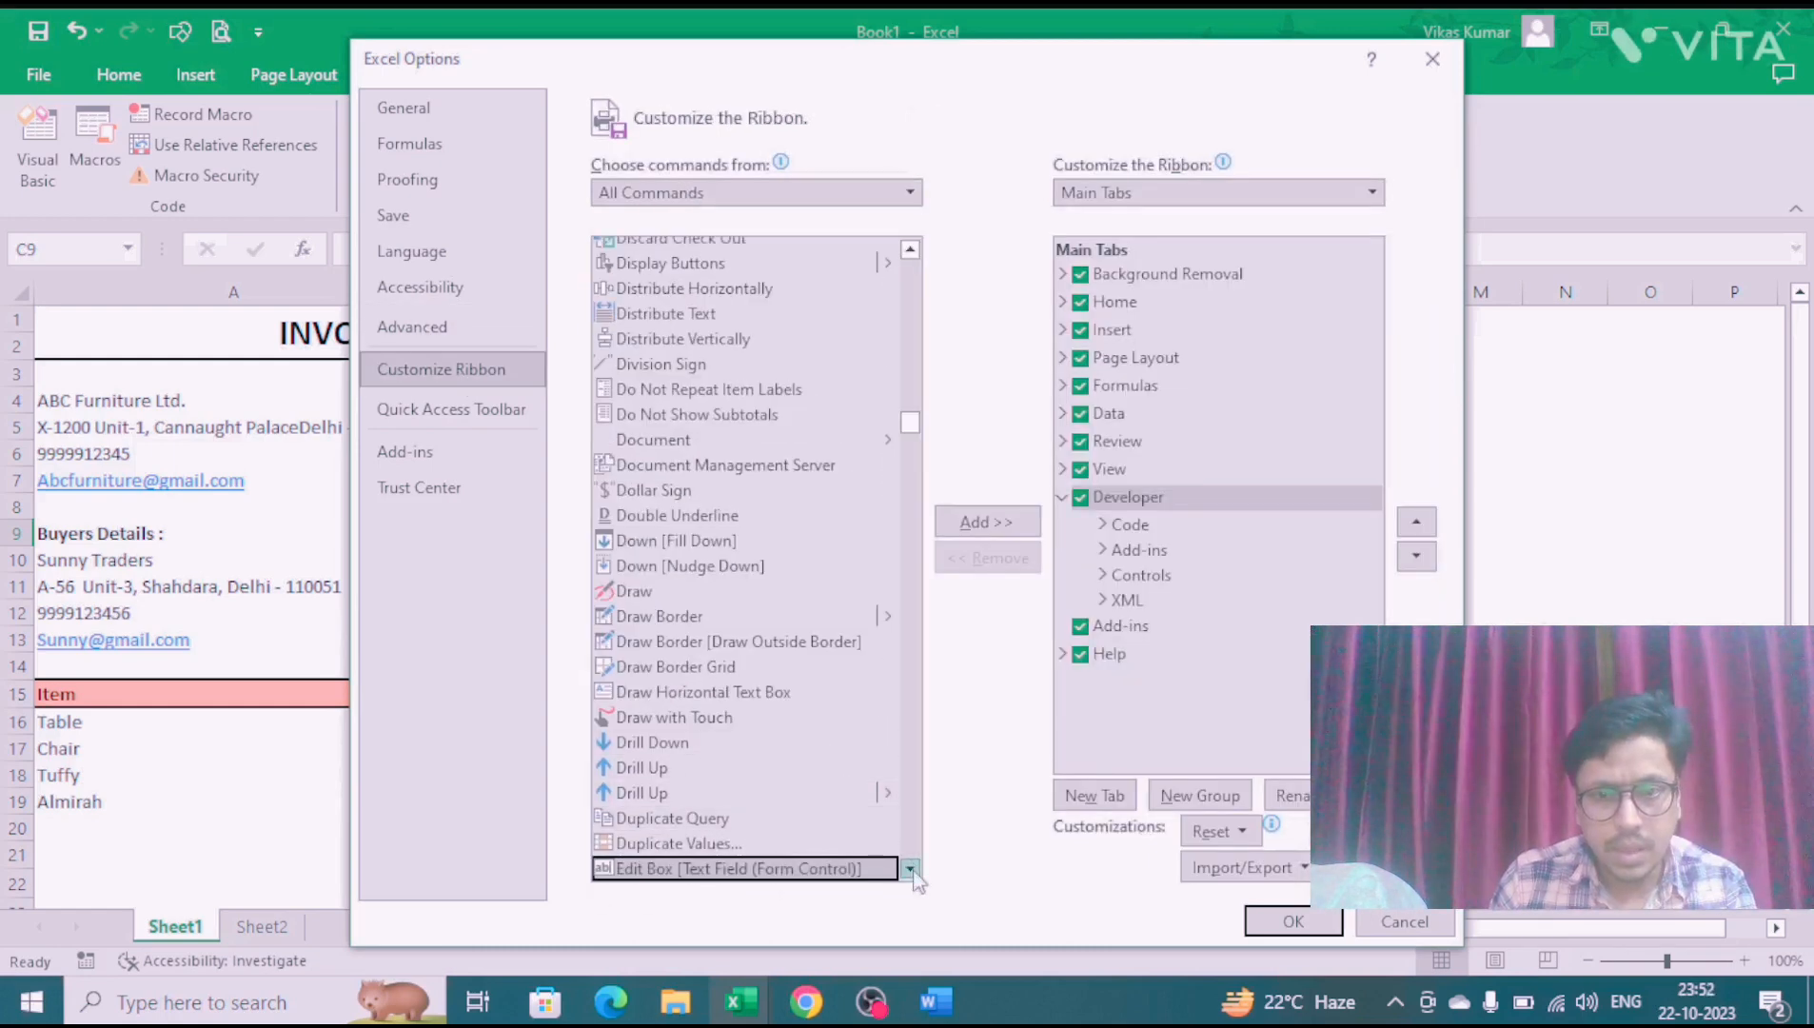
{"action": "scroll", "coordinate": [911, 868], "scroll_direction": "down", "scroll_amount": 2}
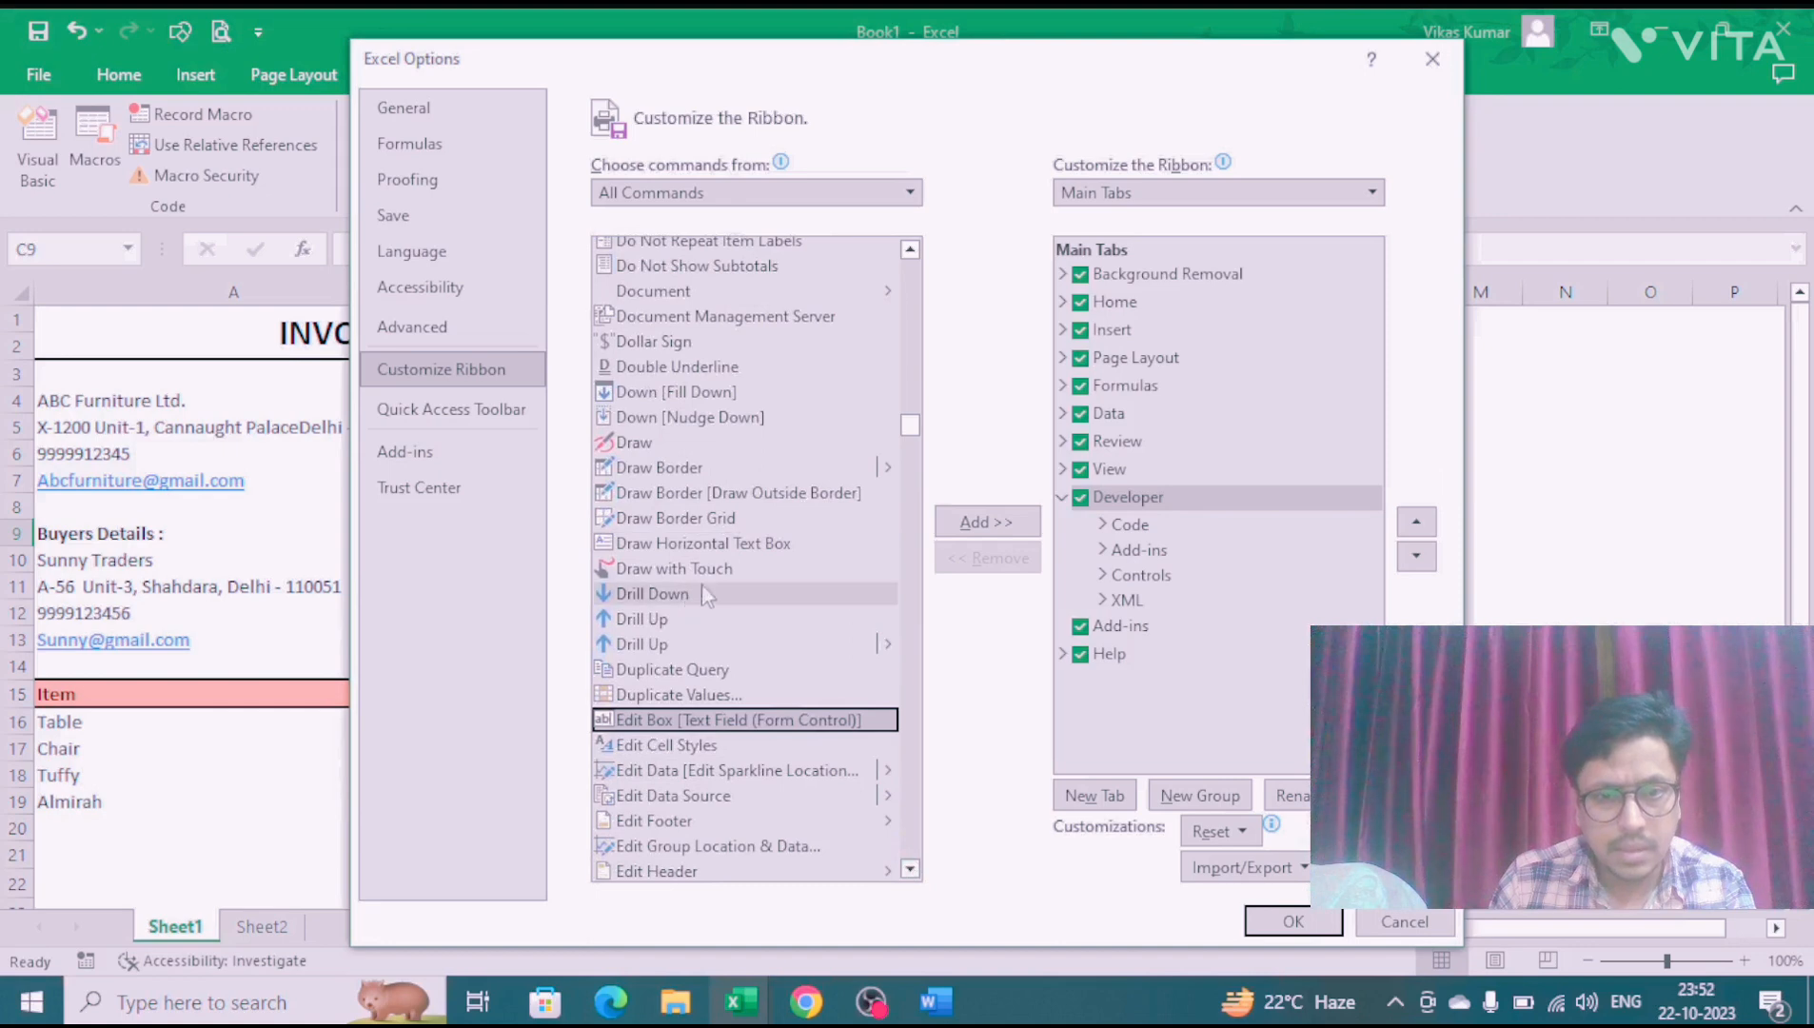
{"action": "left_click", "coordinate": [775, 542]}
{"action": "left_click", "coordinate": [775, 519]}
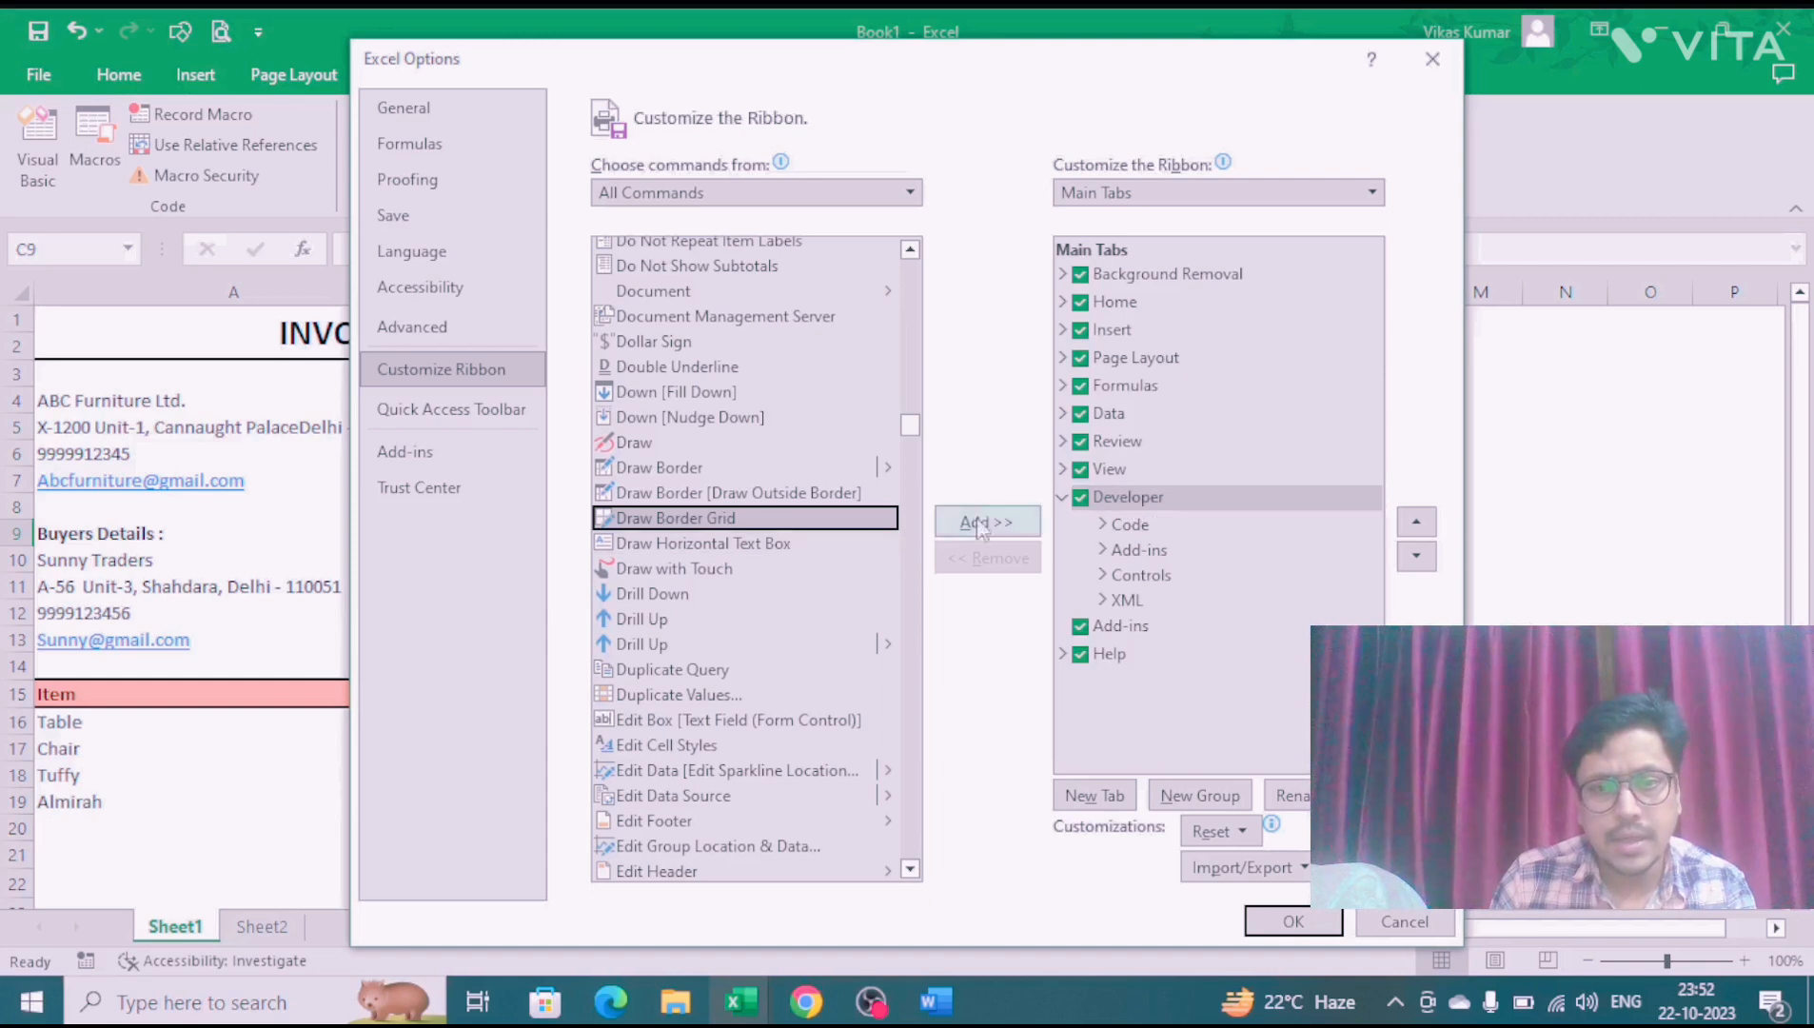
{"action": "left_click", "coordinate": [1292, 921]}
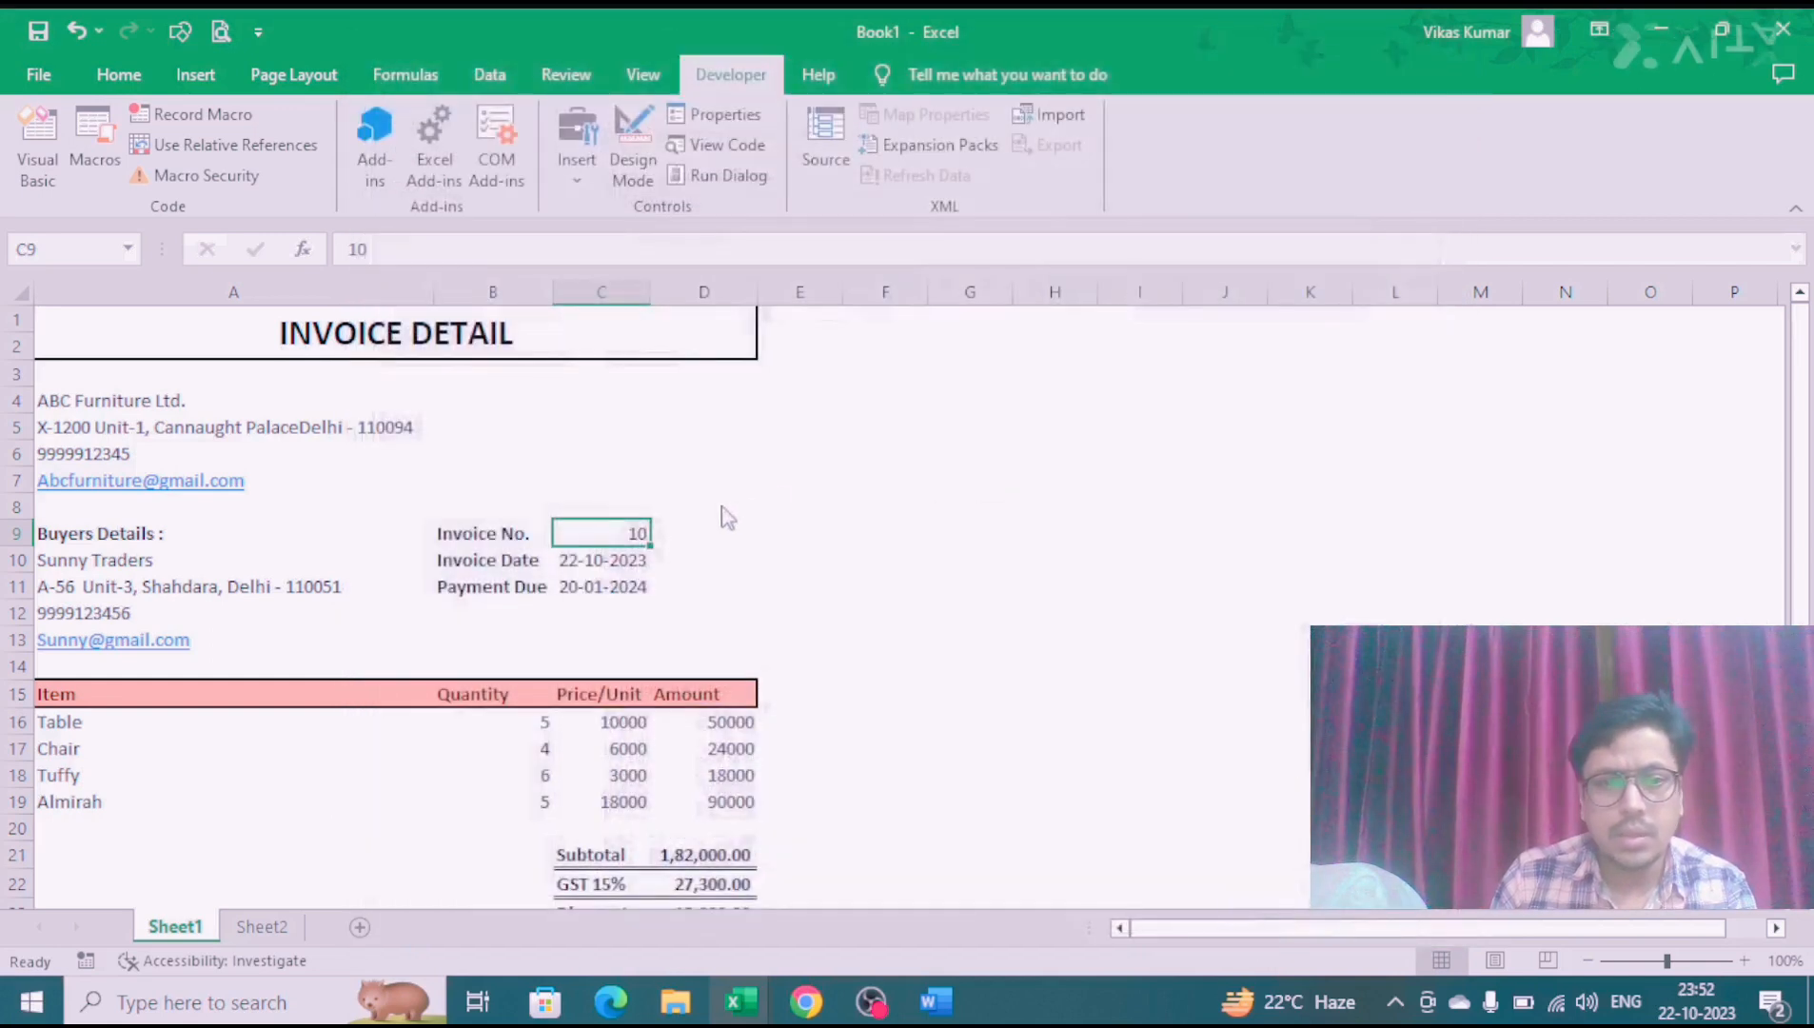
Step: Draw a form control button beside the invoice over about G4:J7 and label it New Invoice
{"action": "left_click", "coordinate": [729, 535]}
{"action": "left_click", "coordinate": [895, 505]}
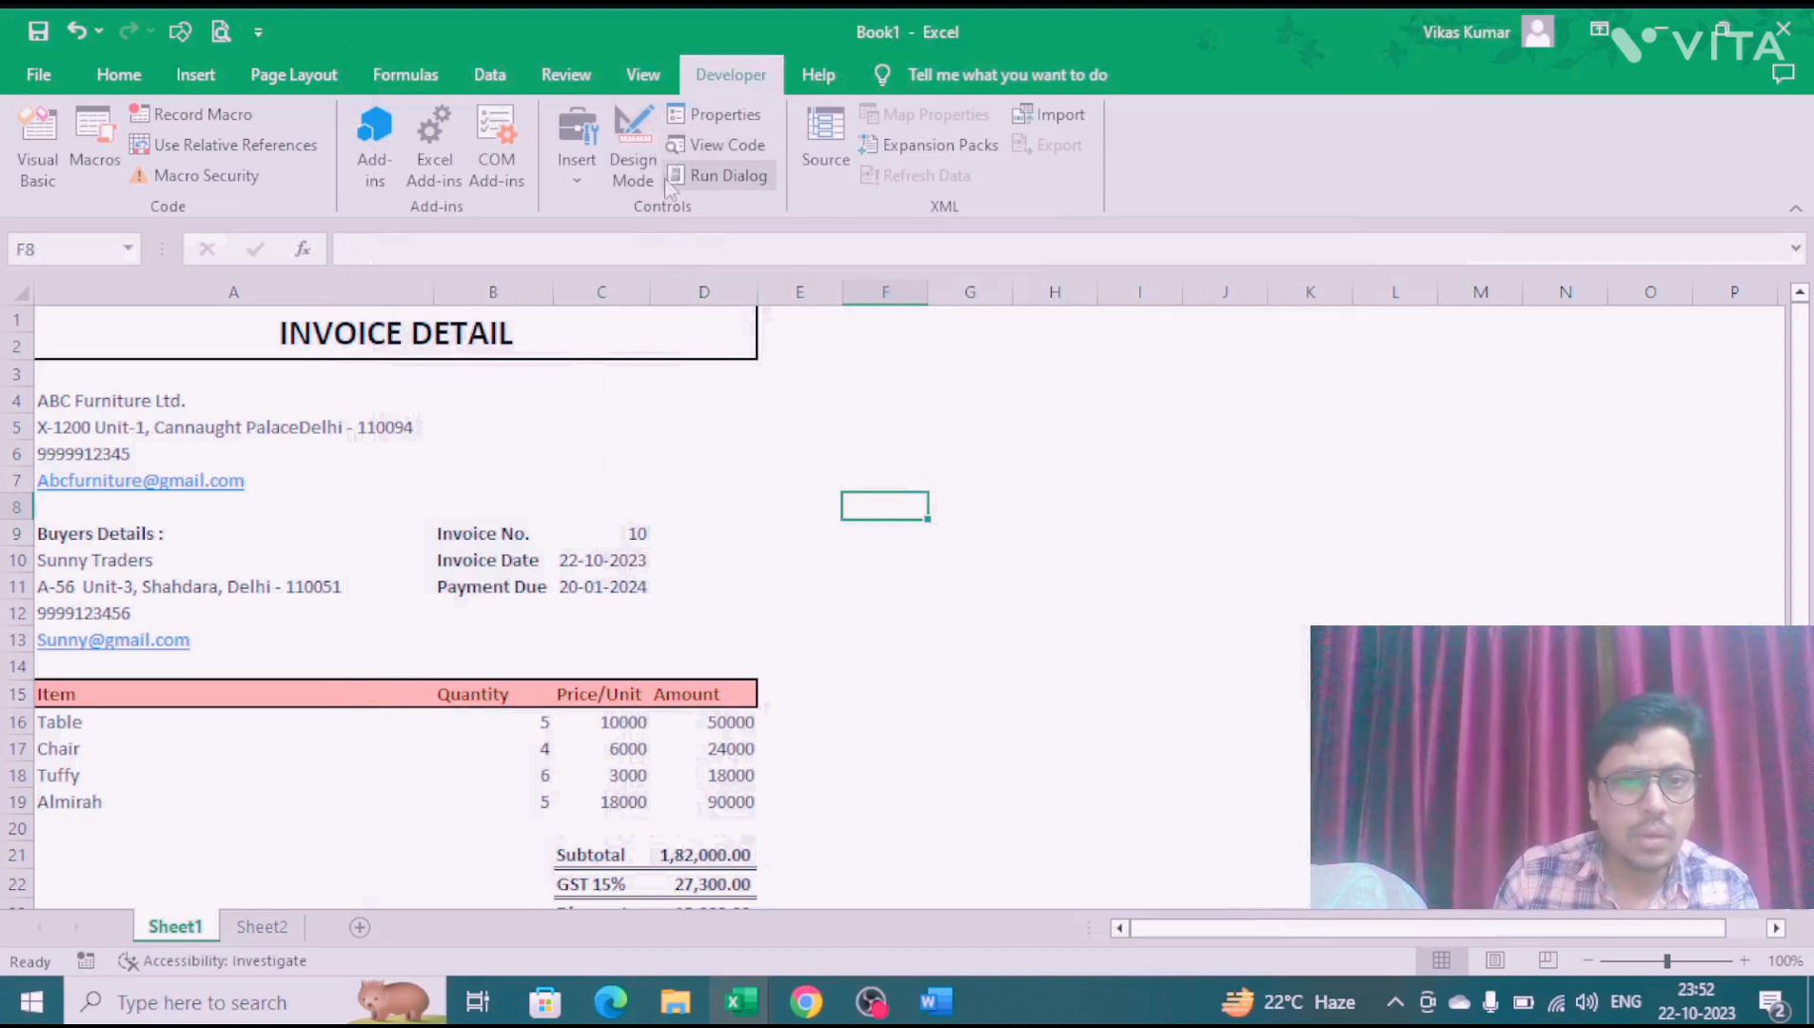
{"action": "left_click", "coordinate": [577, 147]}
{"action": "left_click", "coordinate": [565, 235]}
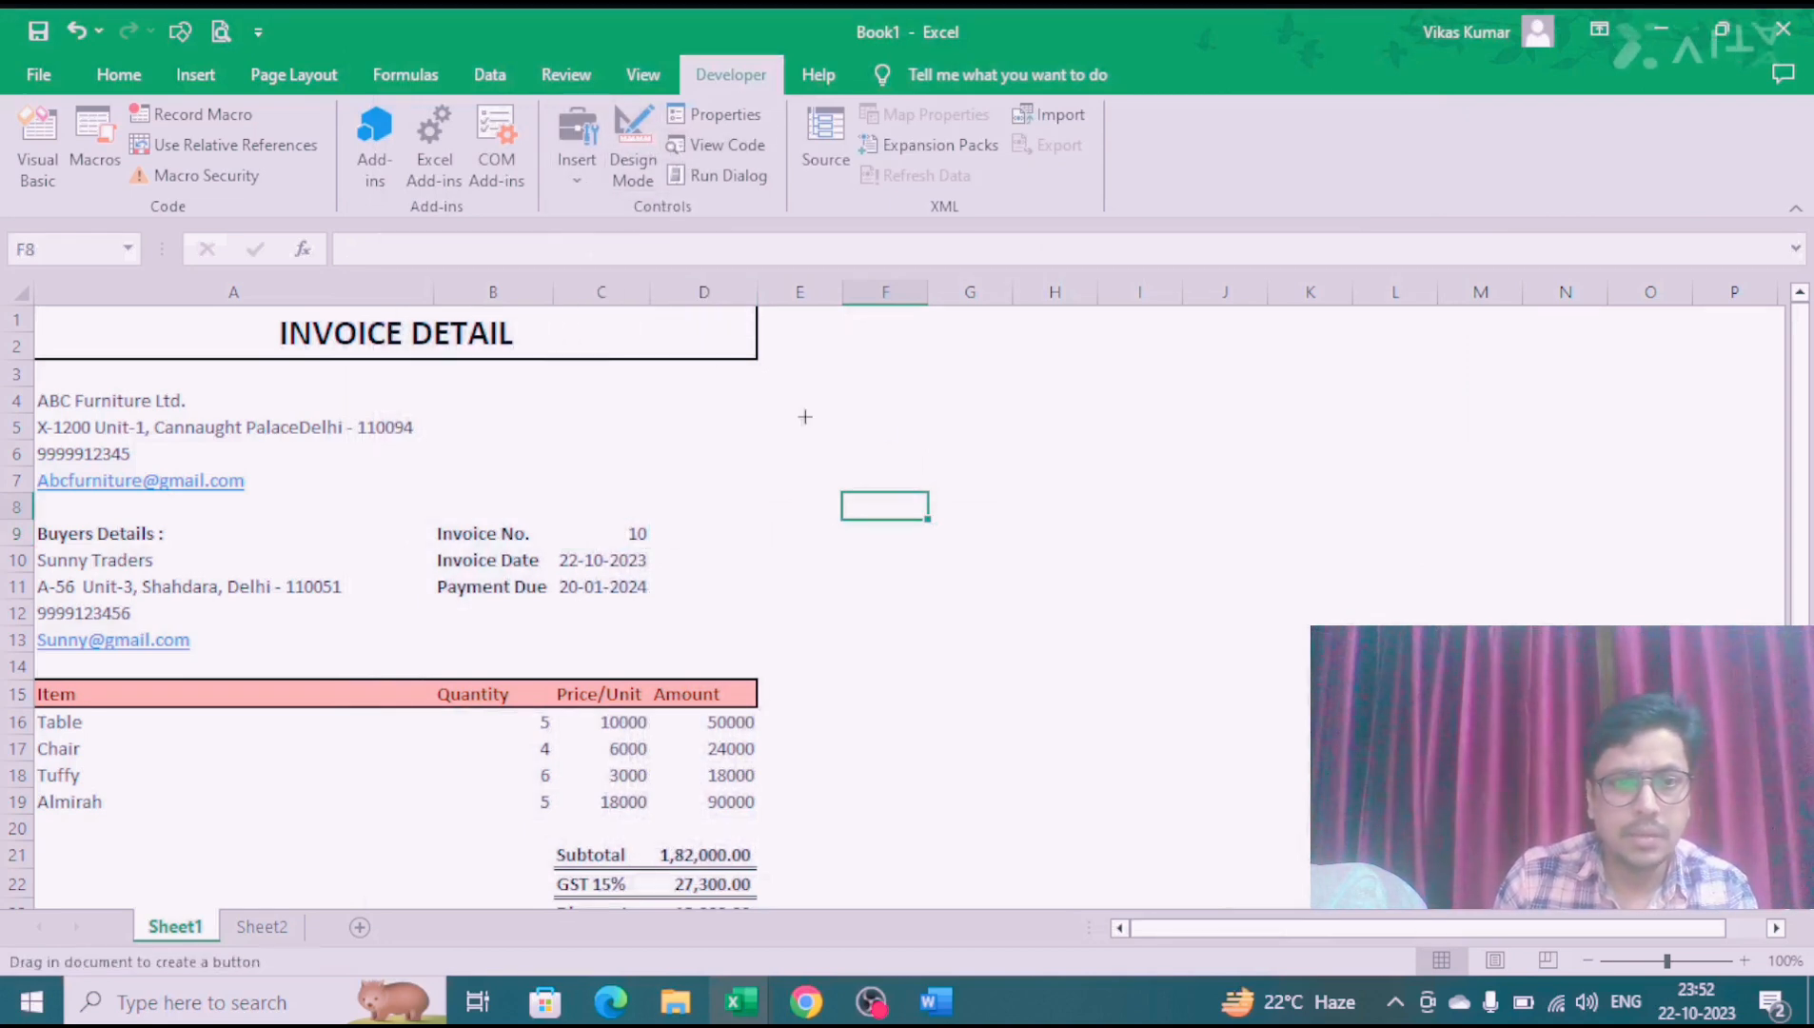
{"action": "left_click_drag", "start_coordinate": [964, 405], "coordinate": [1214, 490]}
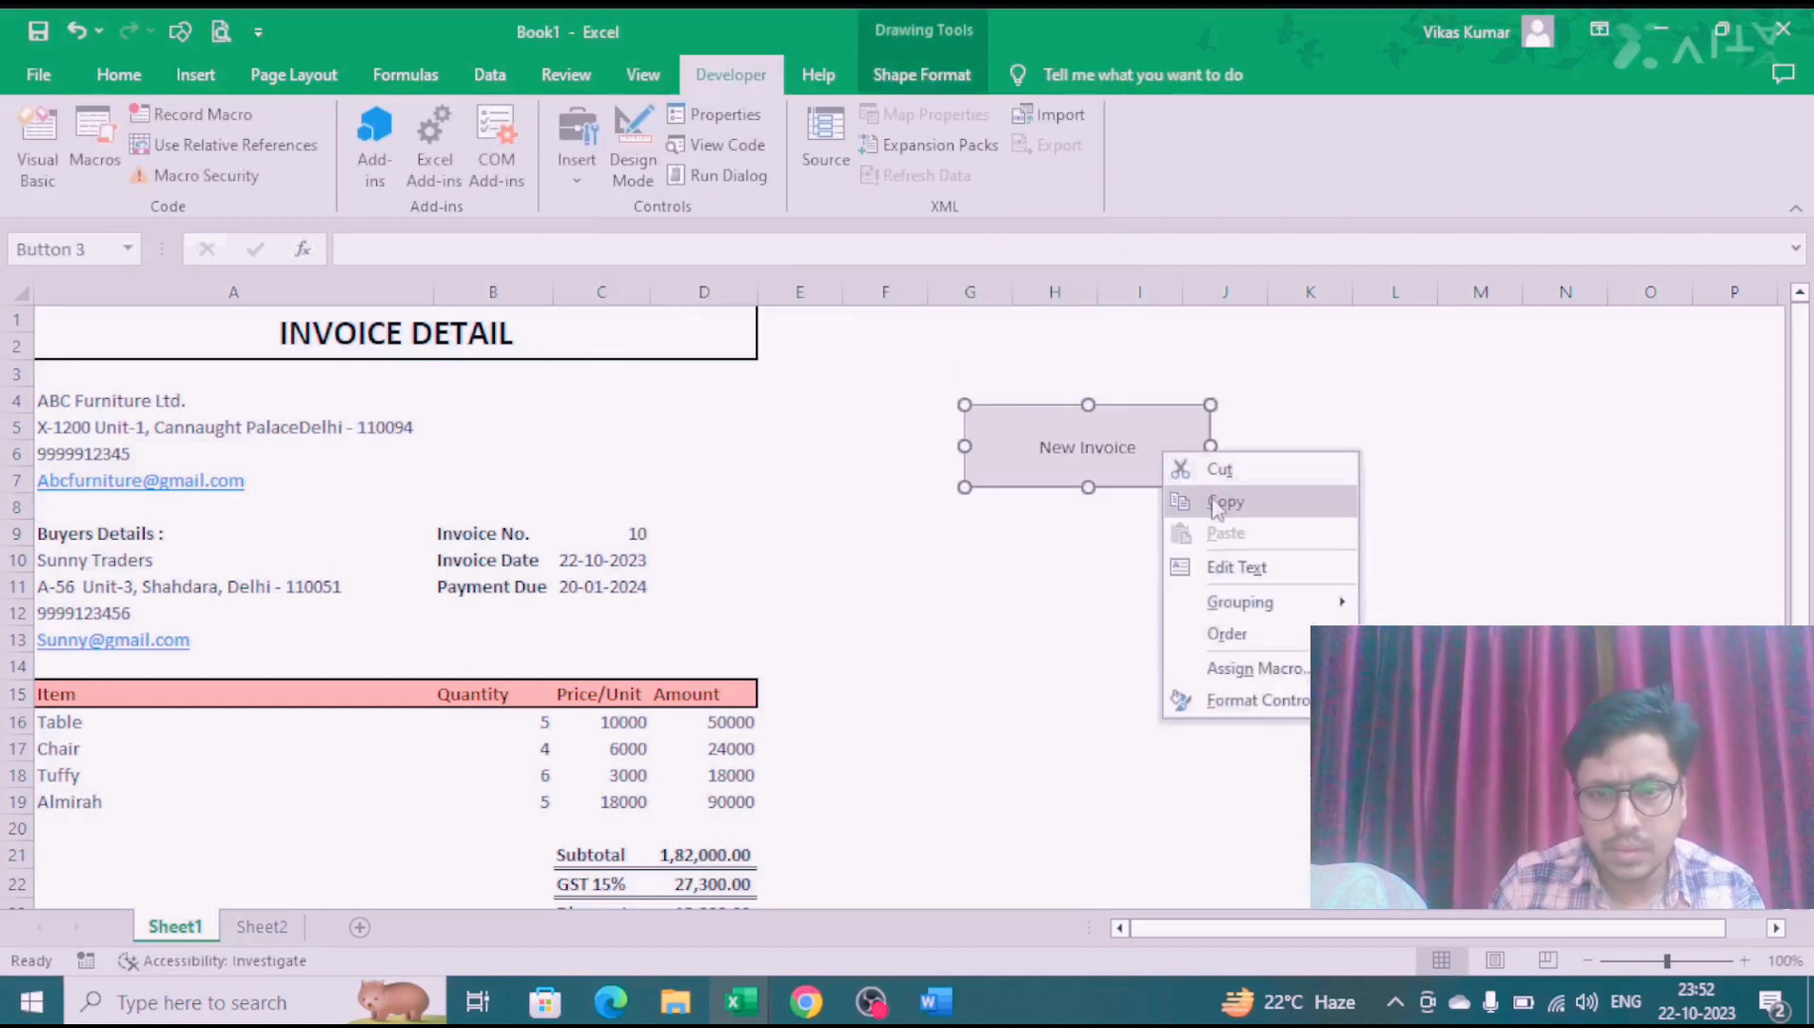
Step: Duplicate the New Invoice button and place the copy below the original, around rows 10 to 12
{"action": "left_click", "coordinate": [1218, 503]}
{"action": "key", "text": "ctrl+v"}
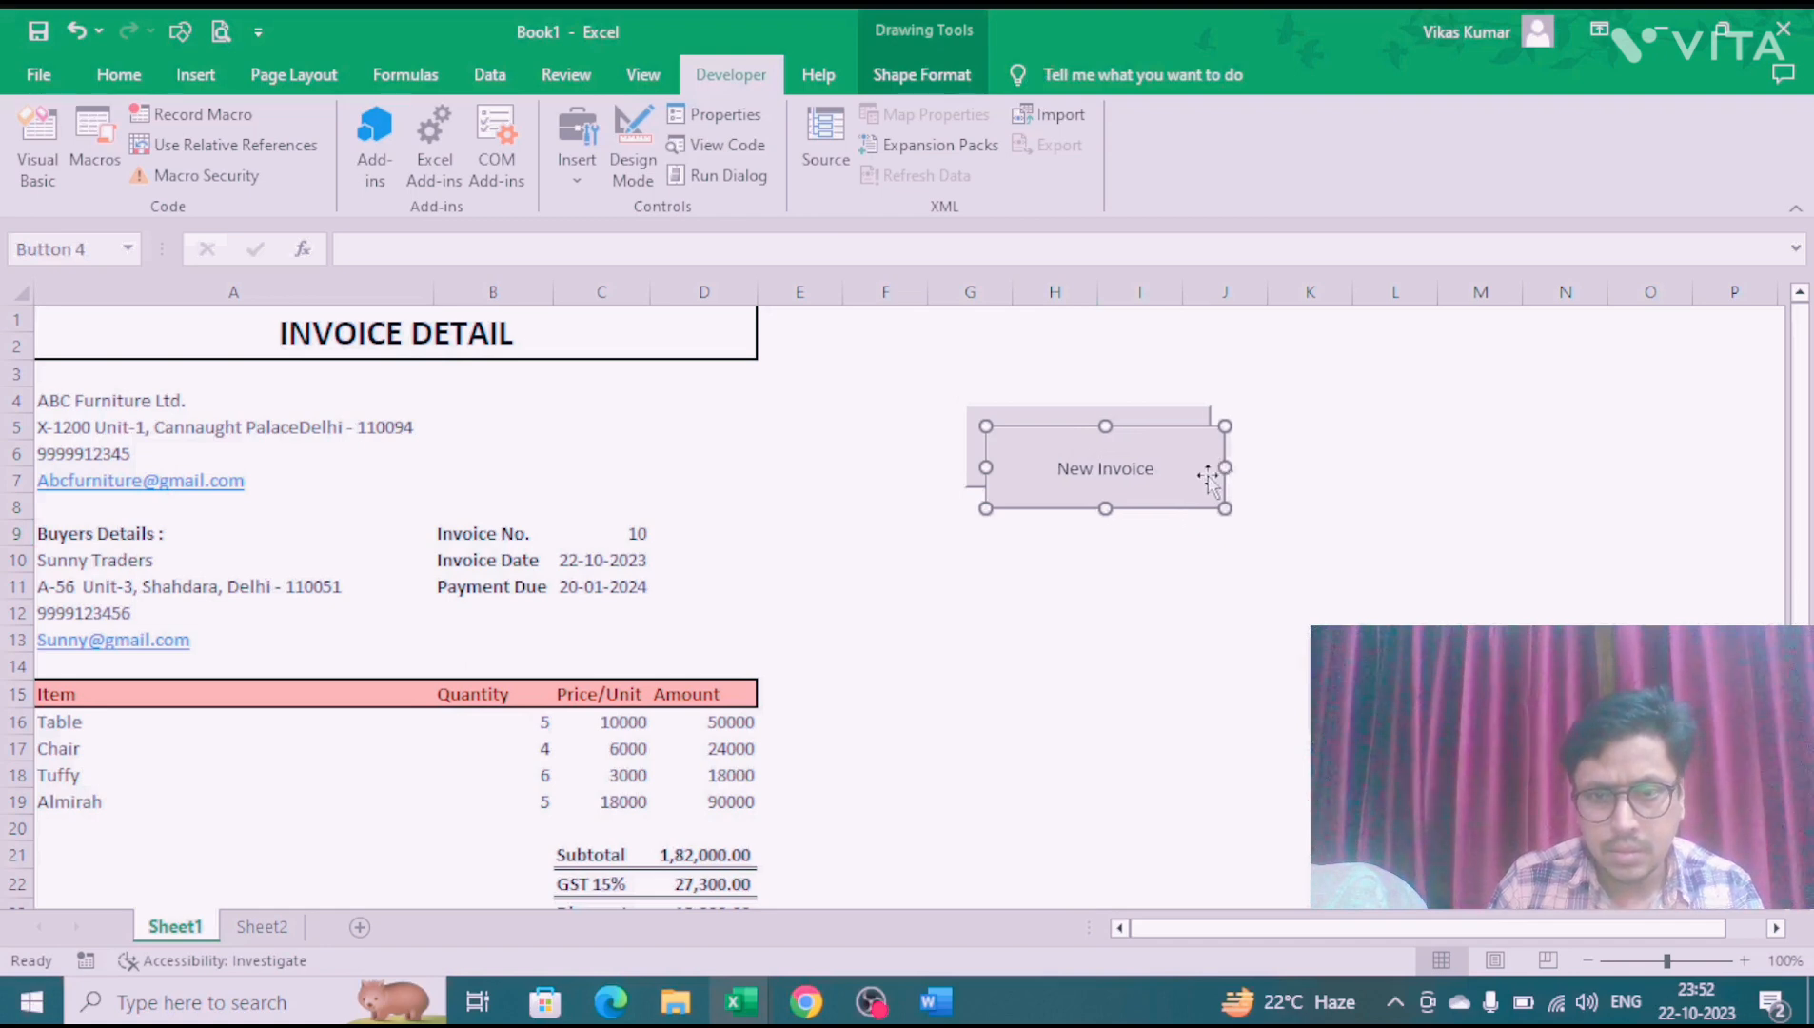
{"action": "left_click_drag", "start_coordinate": [1206, 483], "coordinate": [1181, 609]}
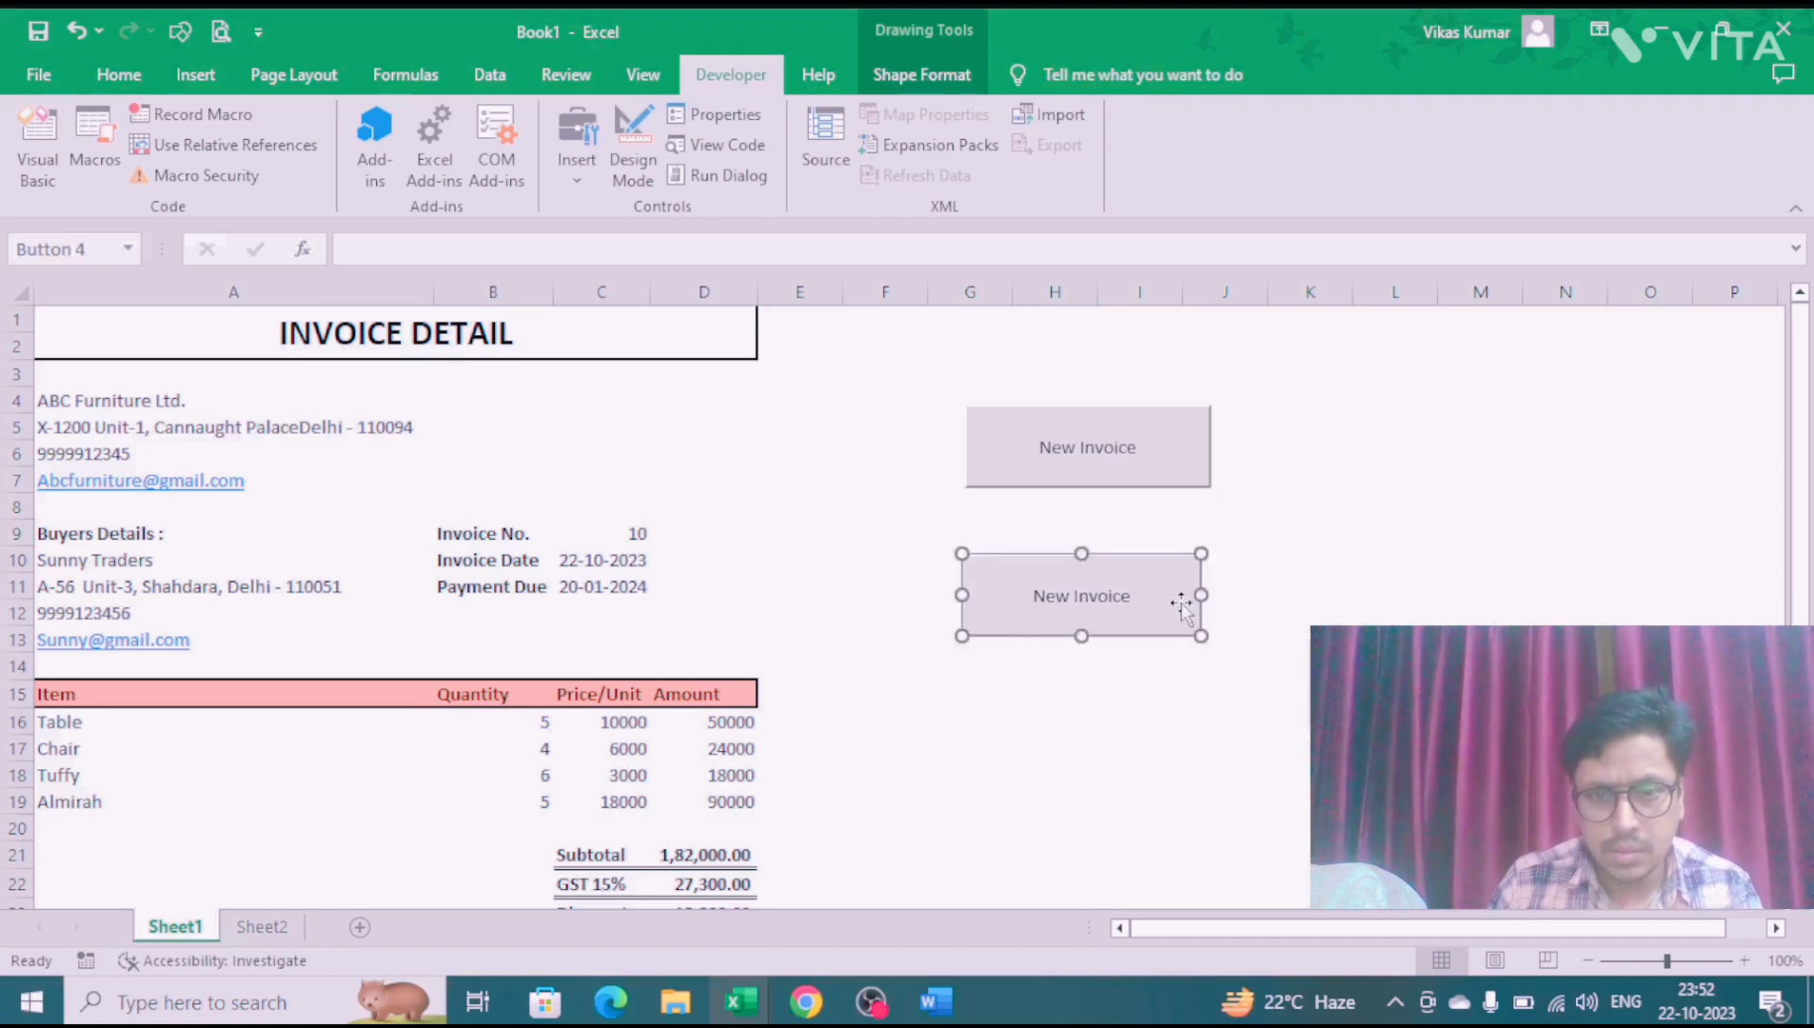
Step: Change the label of the duplicated button to Save as PDF
{"action": "left_click", "coordinate": [1107, 607]}
{"action": "key", "text": "ctrl+a"}
{"action": "key", "text": "BackSpace"}
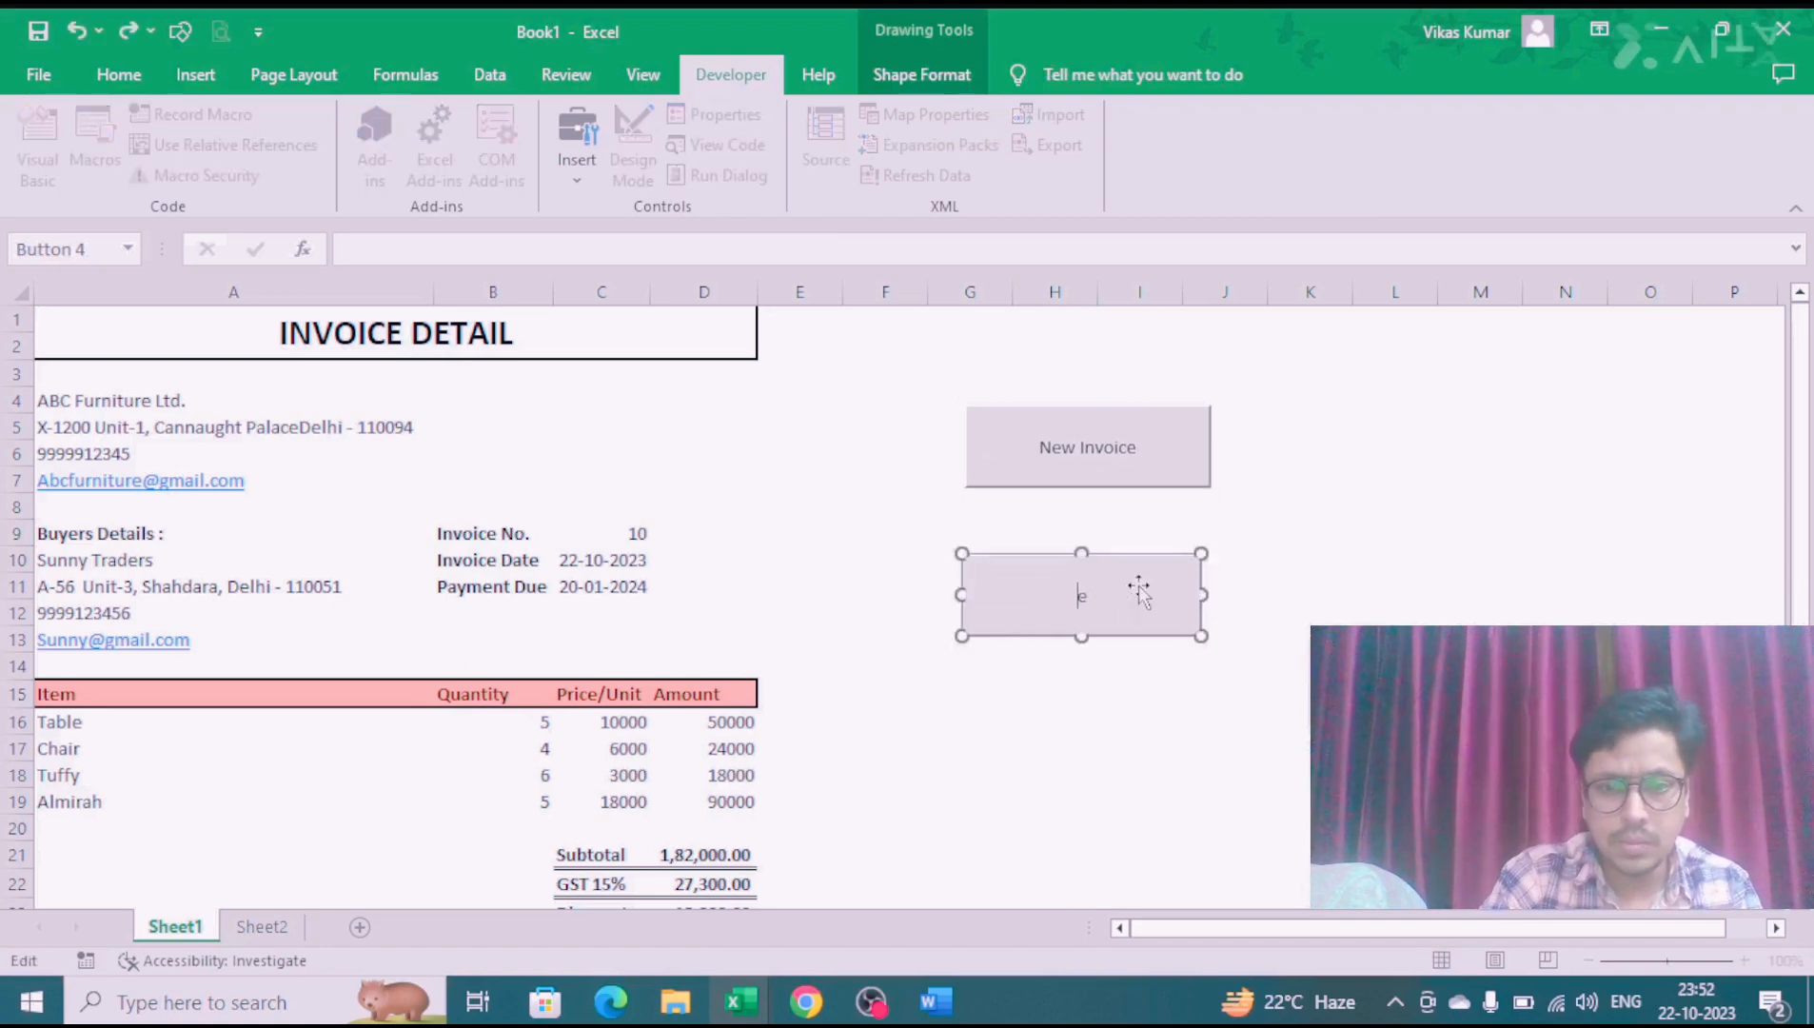
{"action": "type", "text": "Sav"}
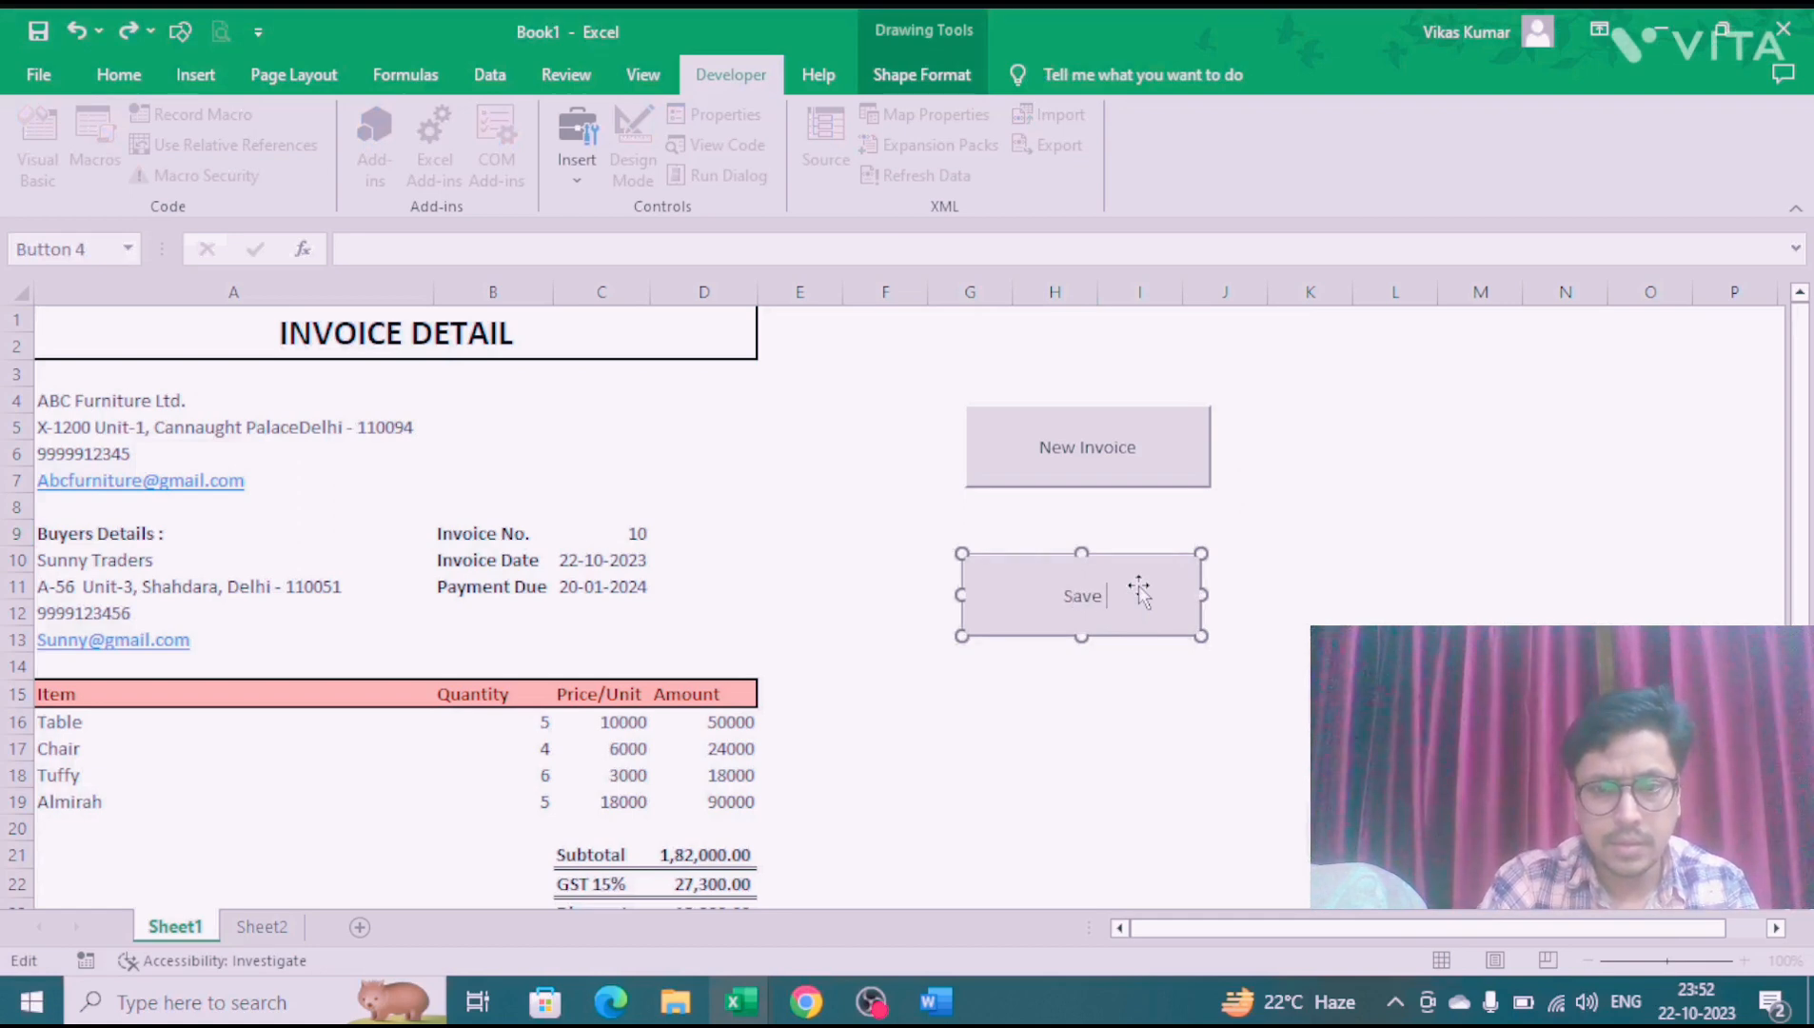
{"action": "type", "text": "e as PDF"}
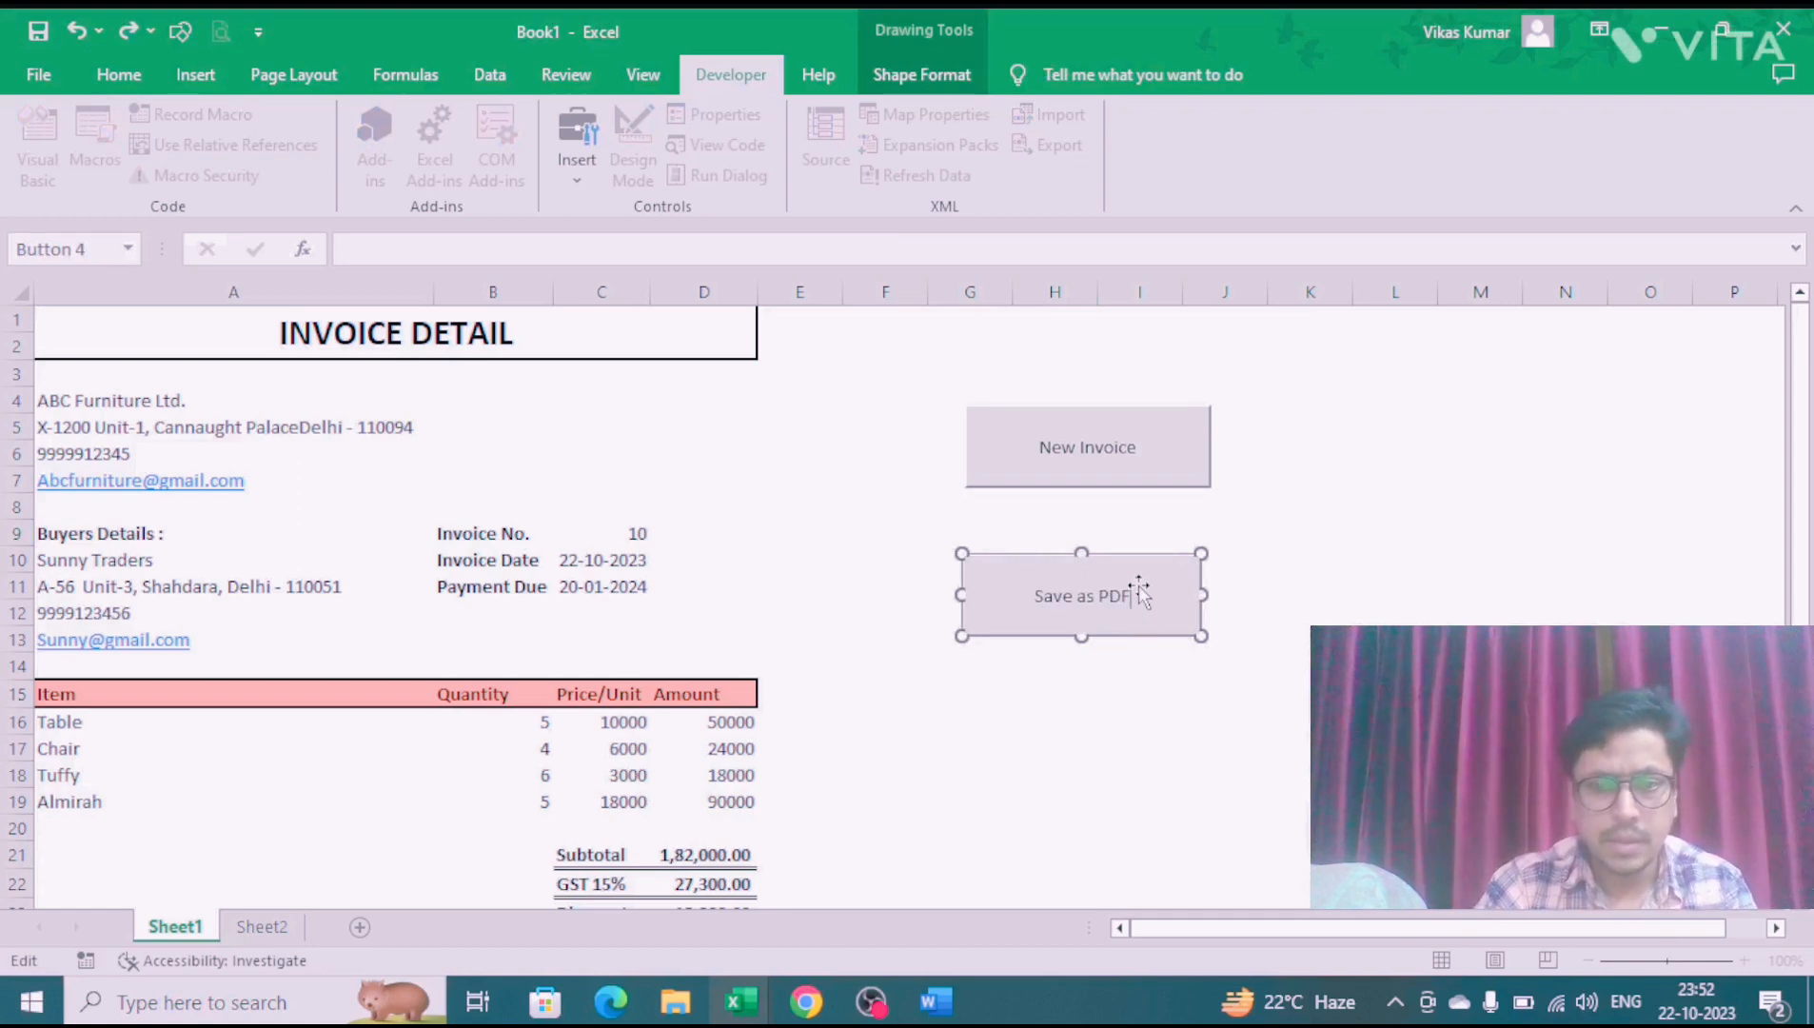
{"action": "left_click", "coordinate": [1376, 530]}
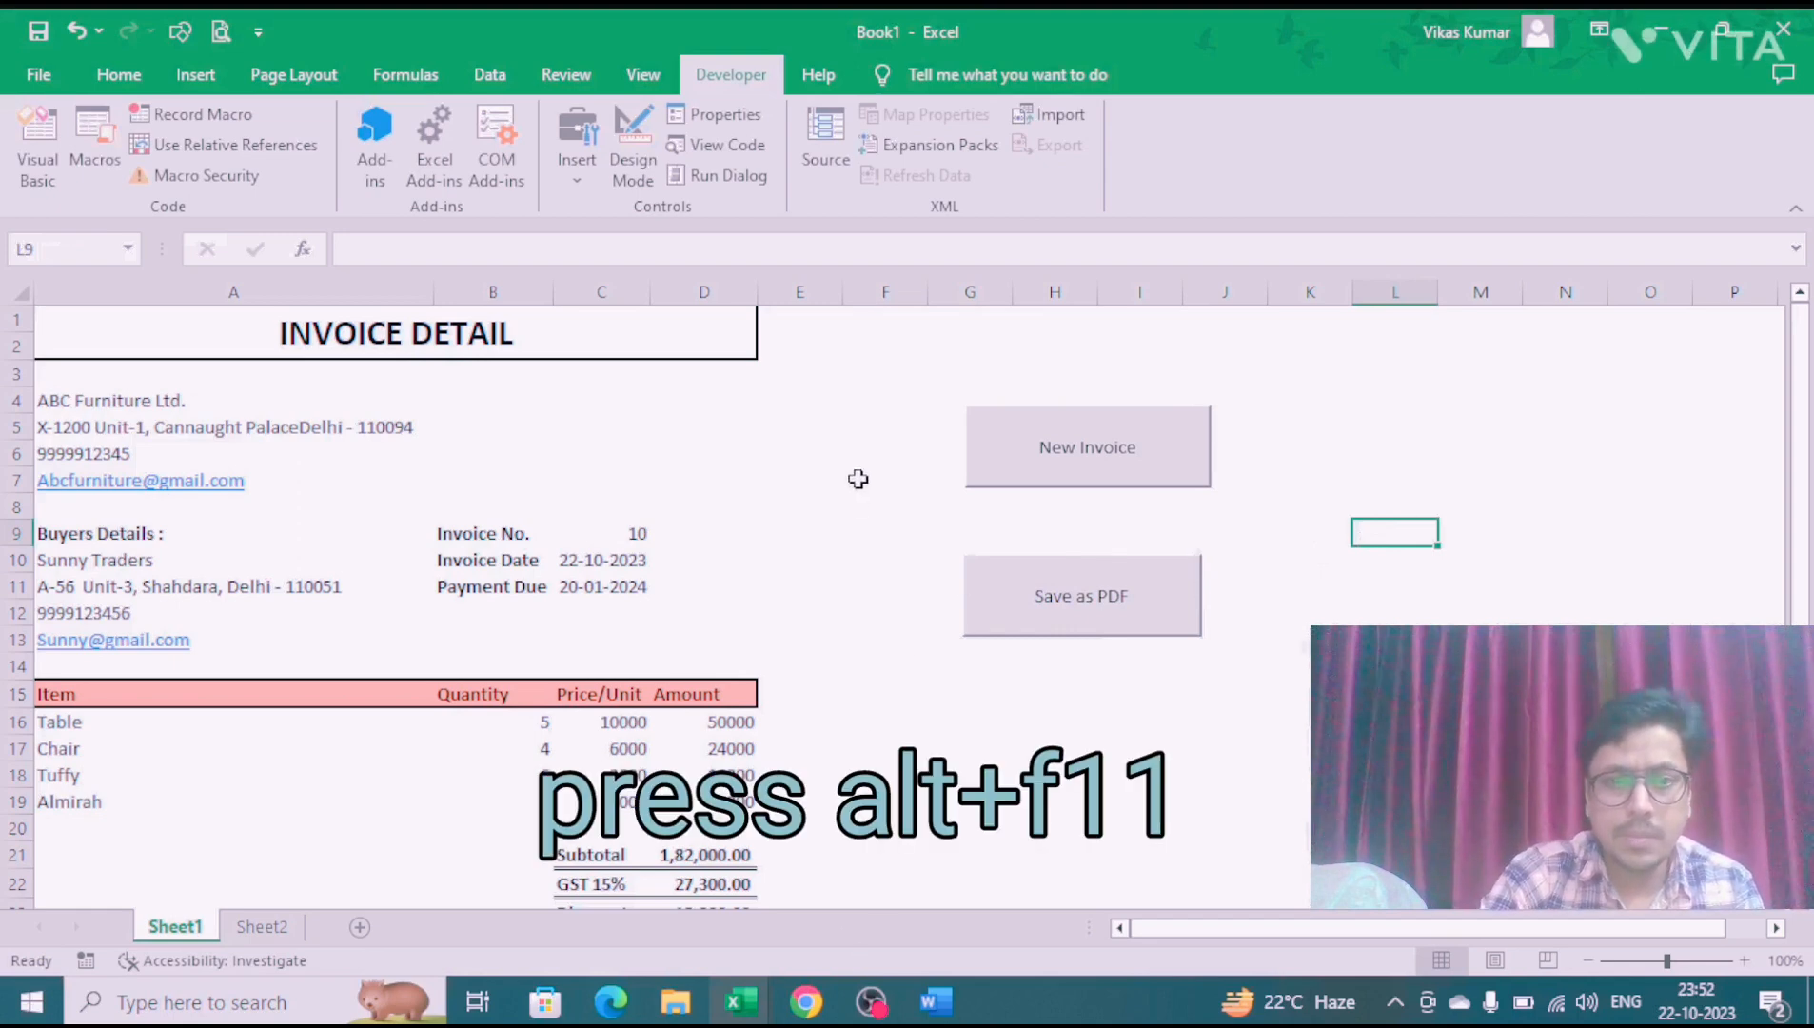
Step: Open the Visual Basic editor and insert a new code module into the Book1 project
{"action": "key", "text": "alt+F11"}
{"action": "left_click", "coordinate": [190, 57]}
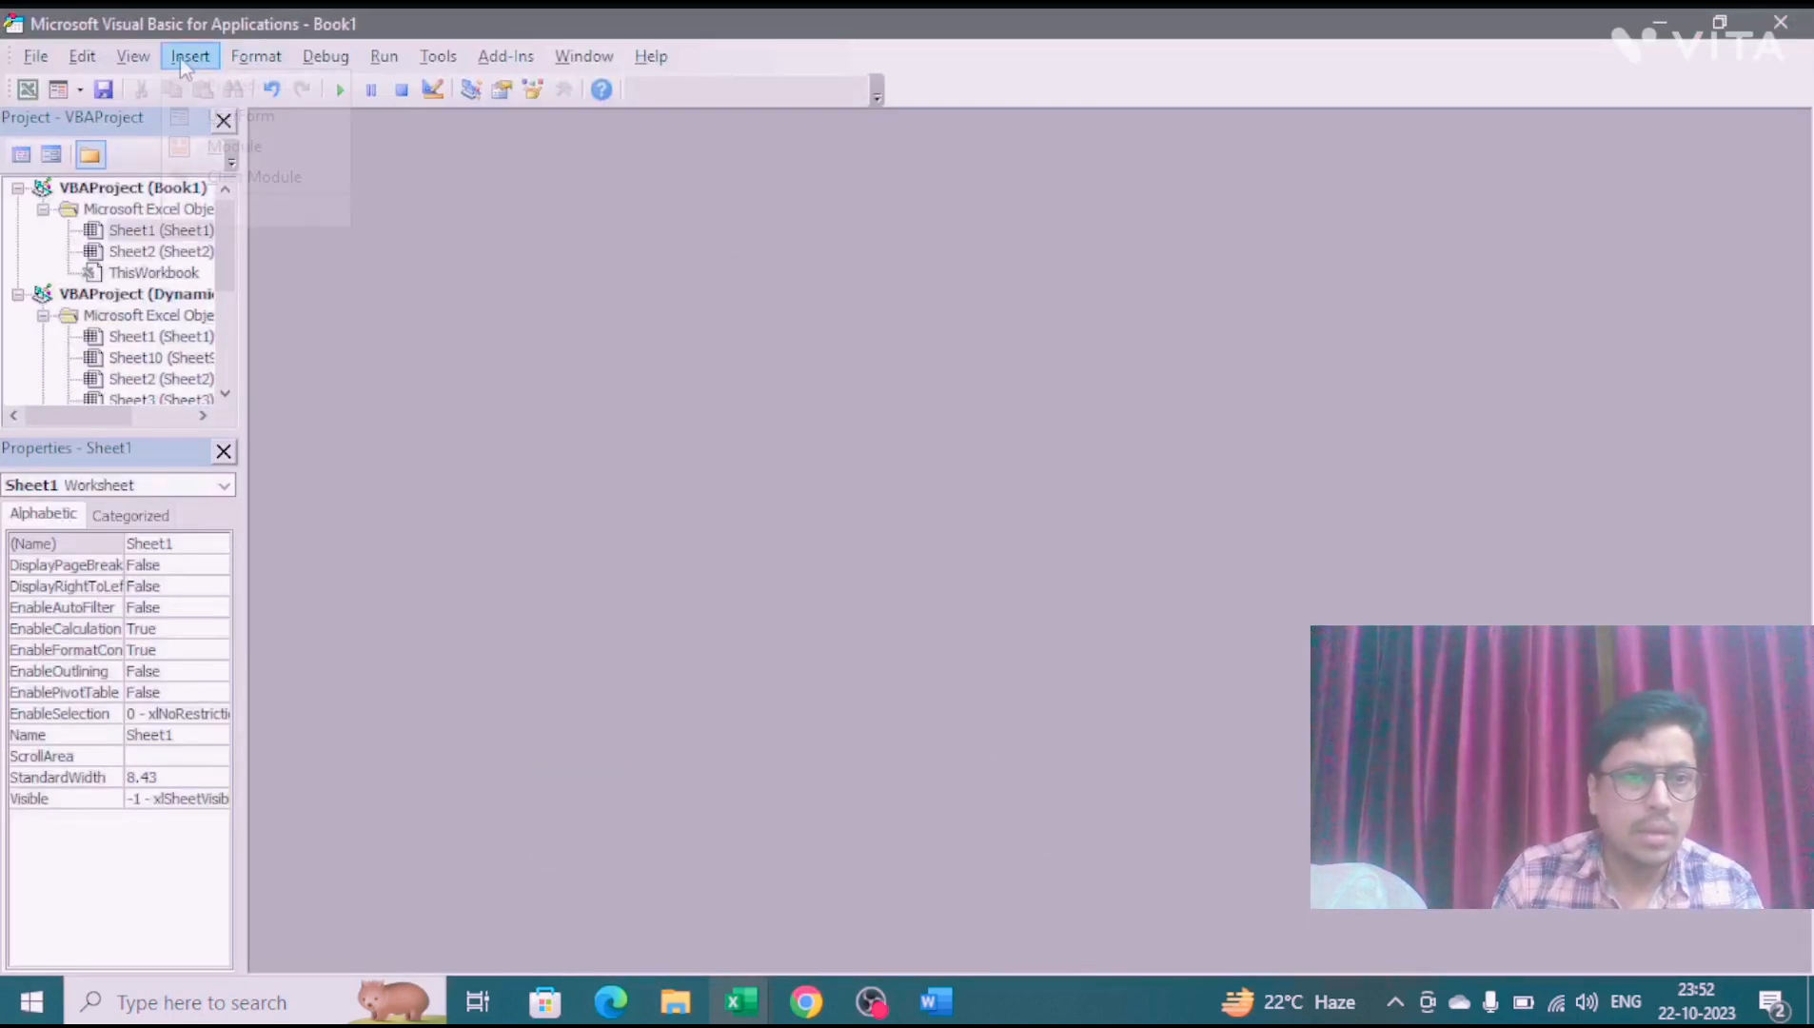
{"action": "left_click", "coordinate": [217, 150]}
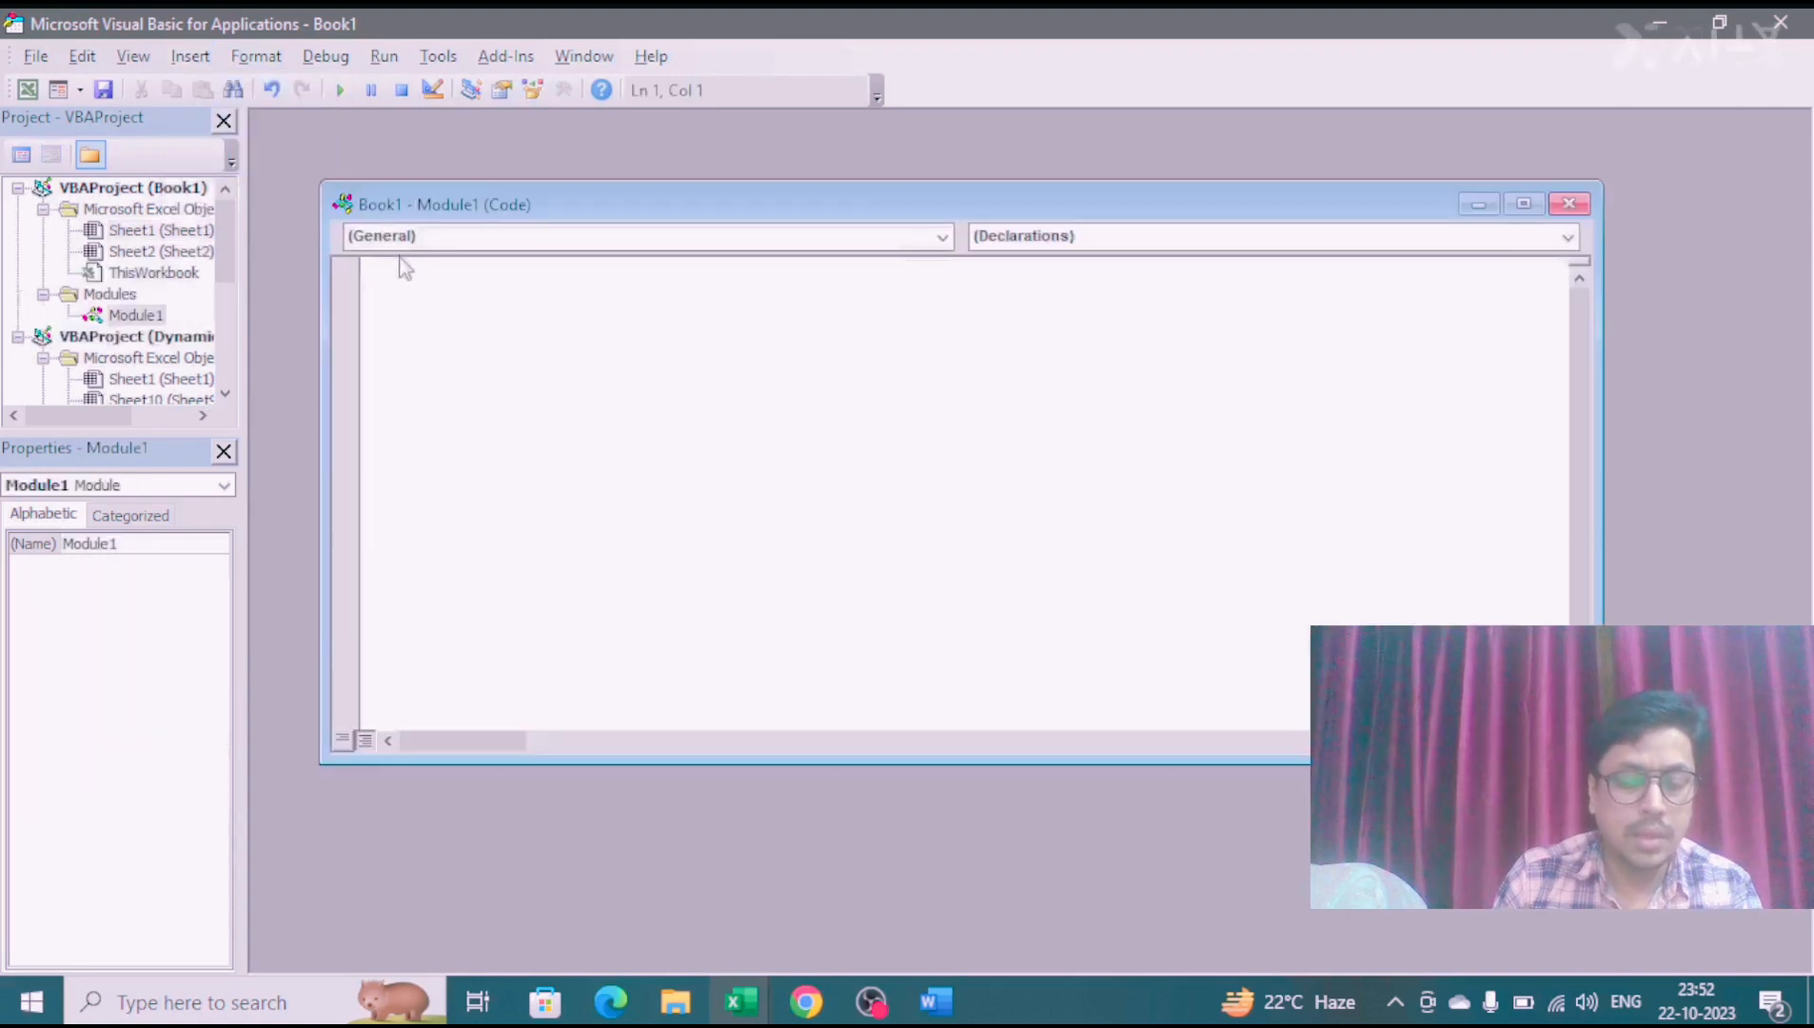
Step: Create a Sub procedure named newinvoice in Module1, with blank lines in its body
{"action": "type", "text": "sub new"}
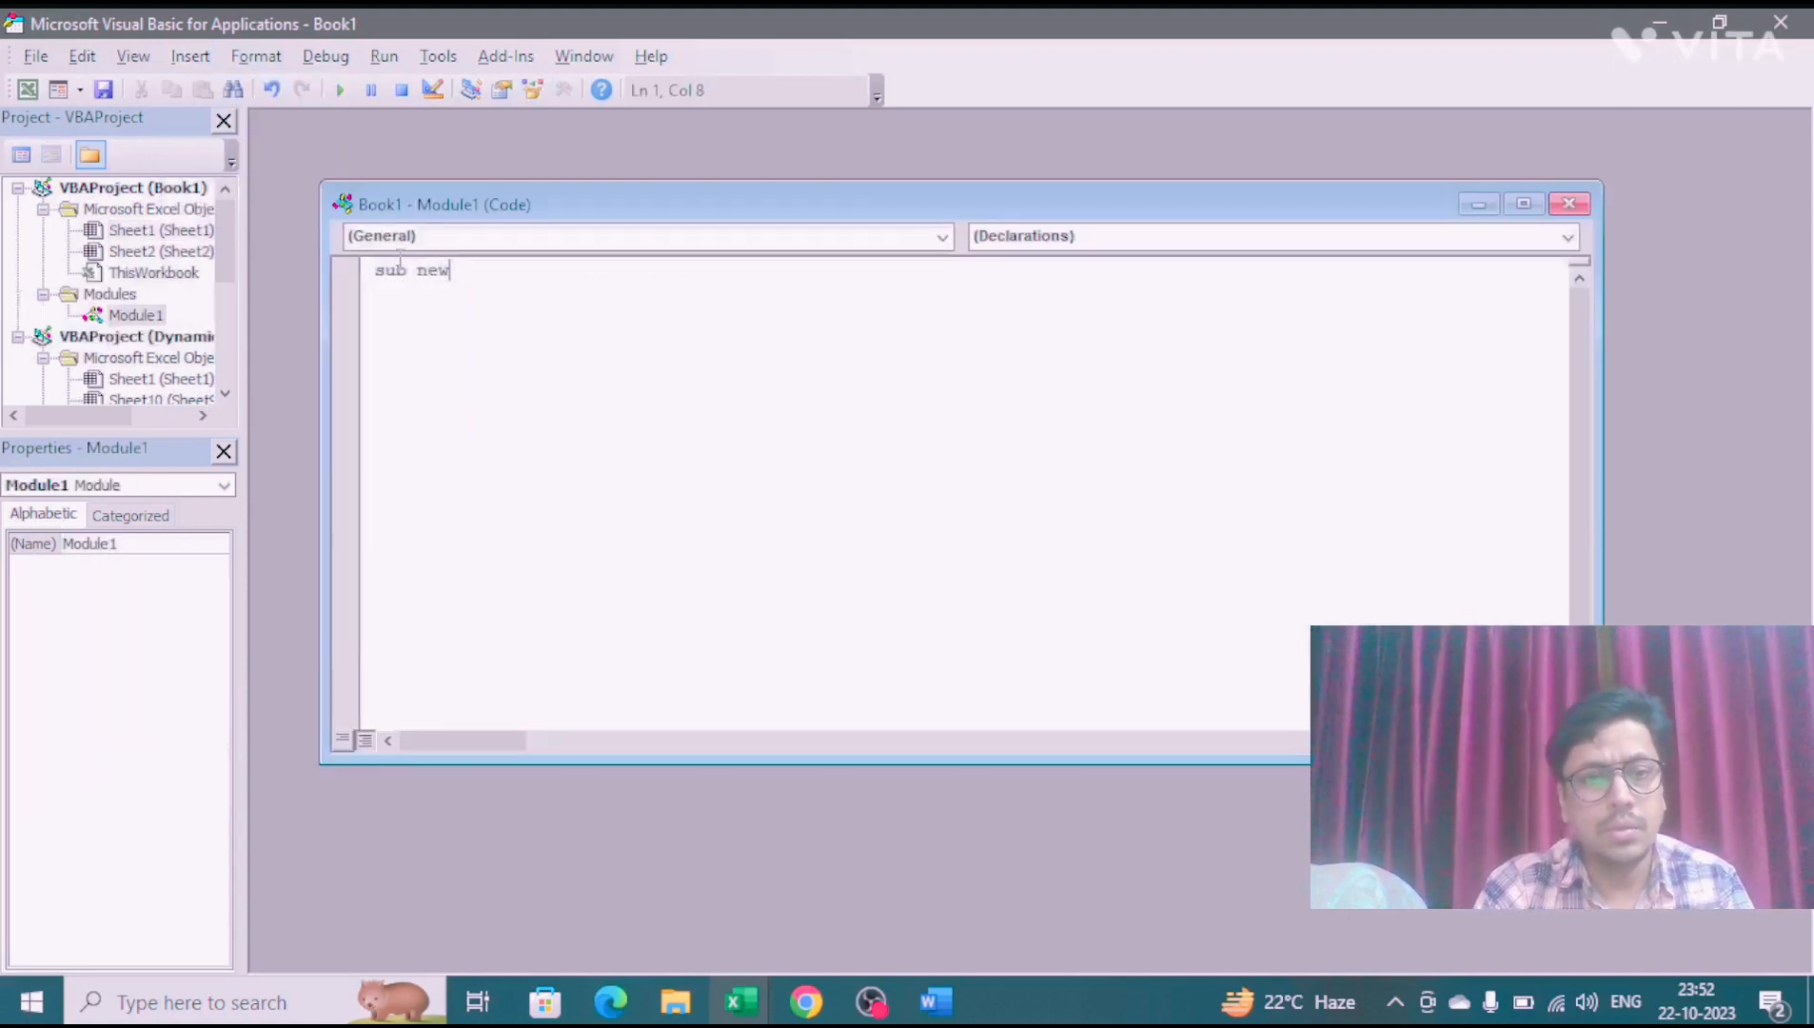
{"action": "type", "text": "invocie"}
{"action": "key", "text": "BackSpace"}
{"action": "key", "text": "BackSpace"}
{"action": "key", "text": "BackSpace"}
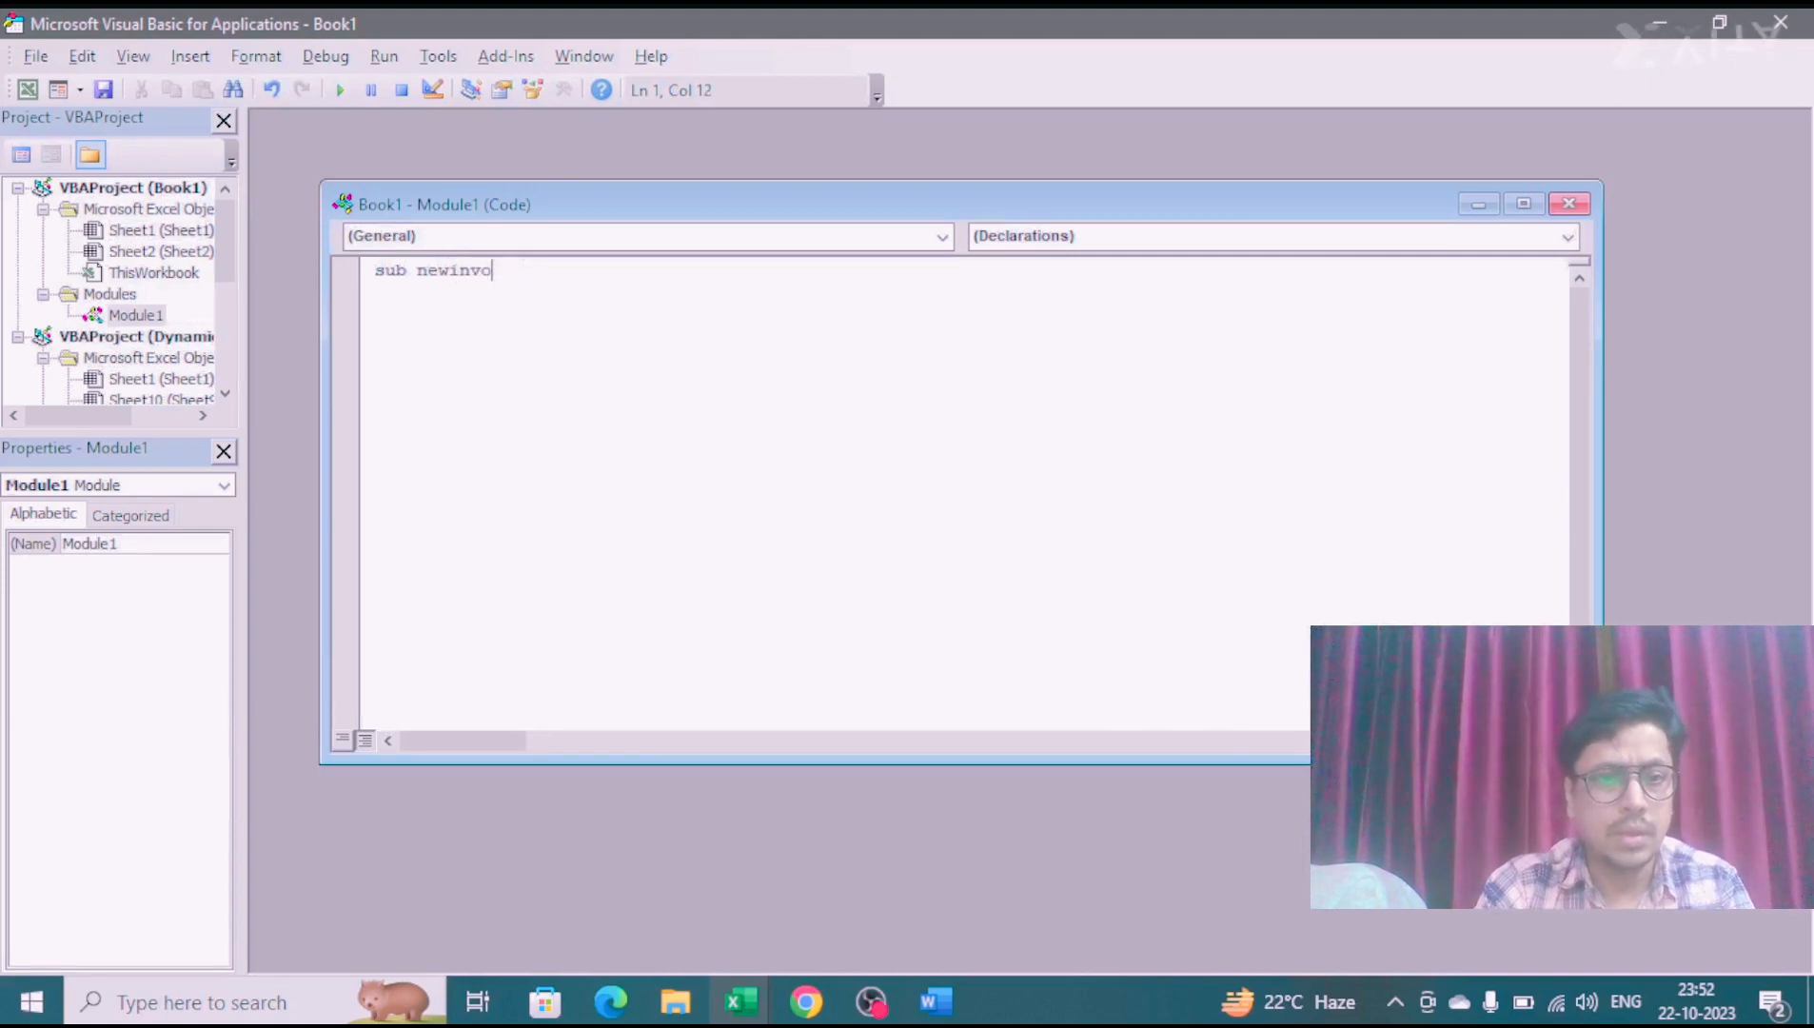
{"action": "type", "text": "ice"}
{"action": "key", "text": "Return"}
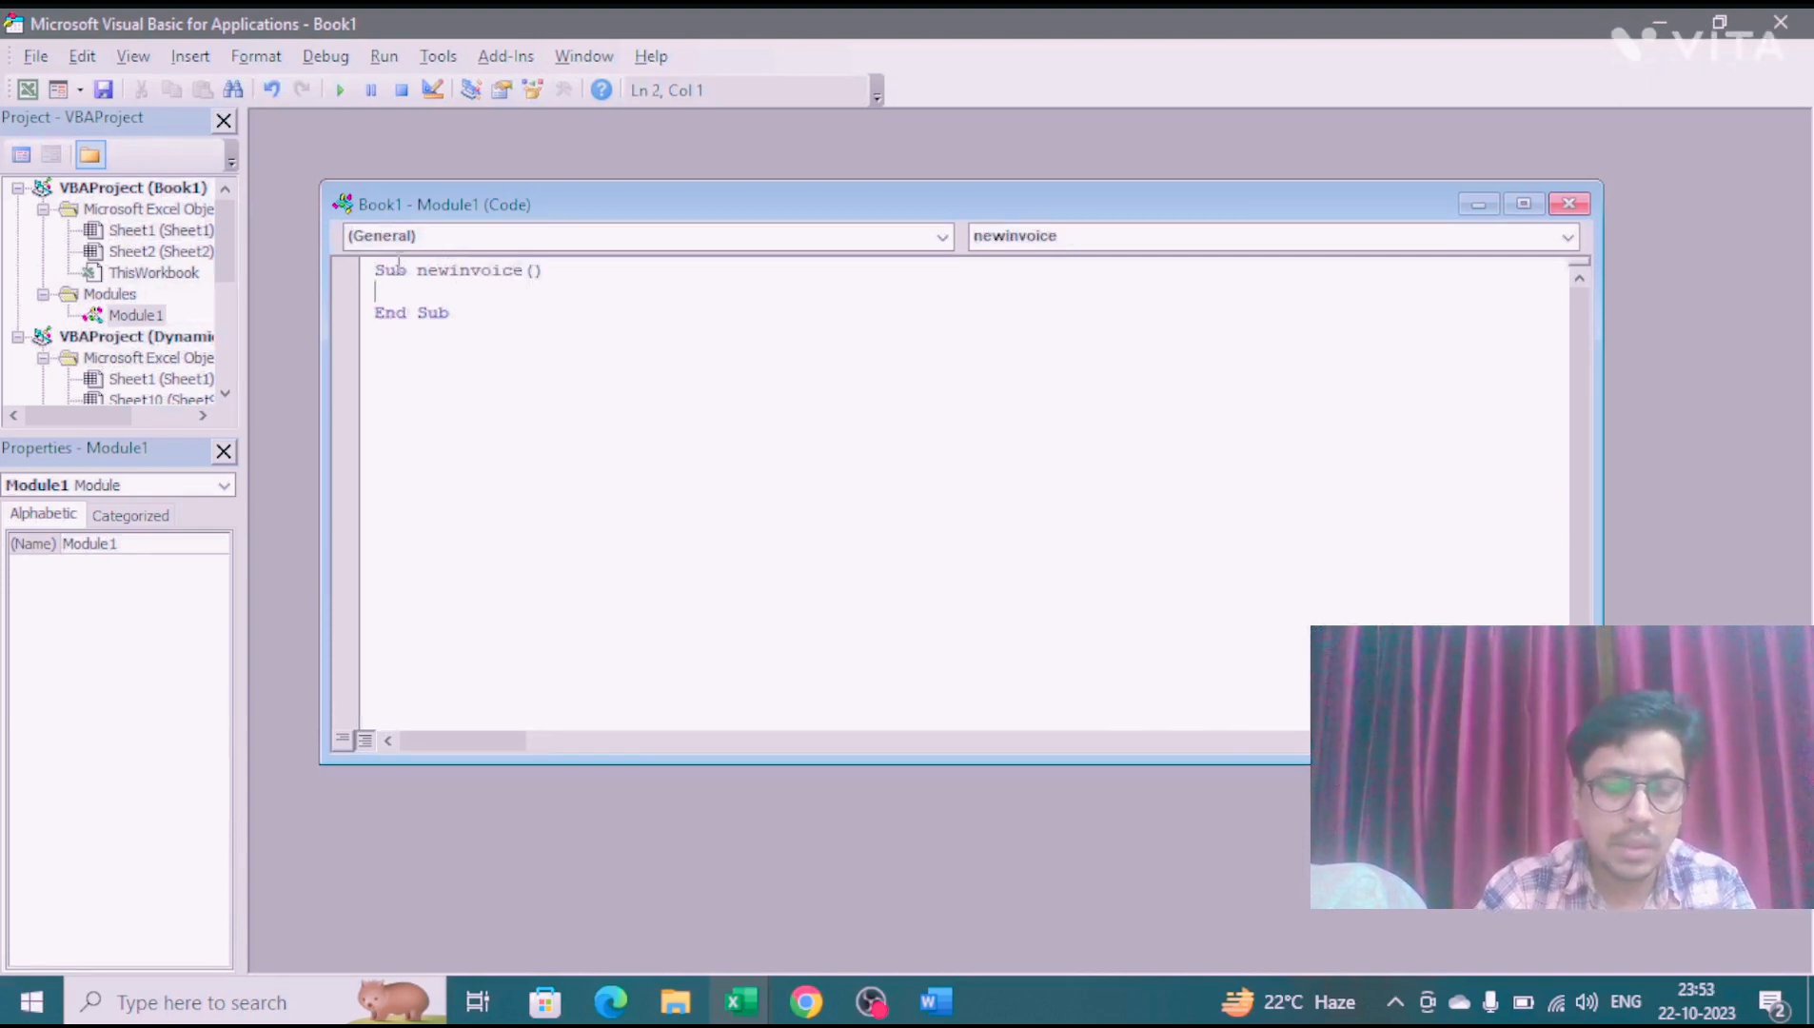
{"action": "key", "text": "Return"}
{"action": "key", "text": "Return"}
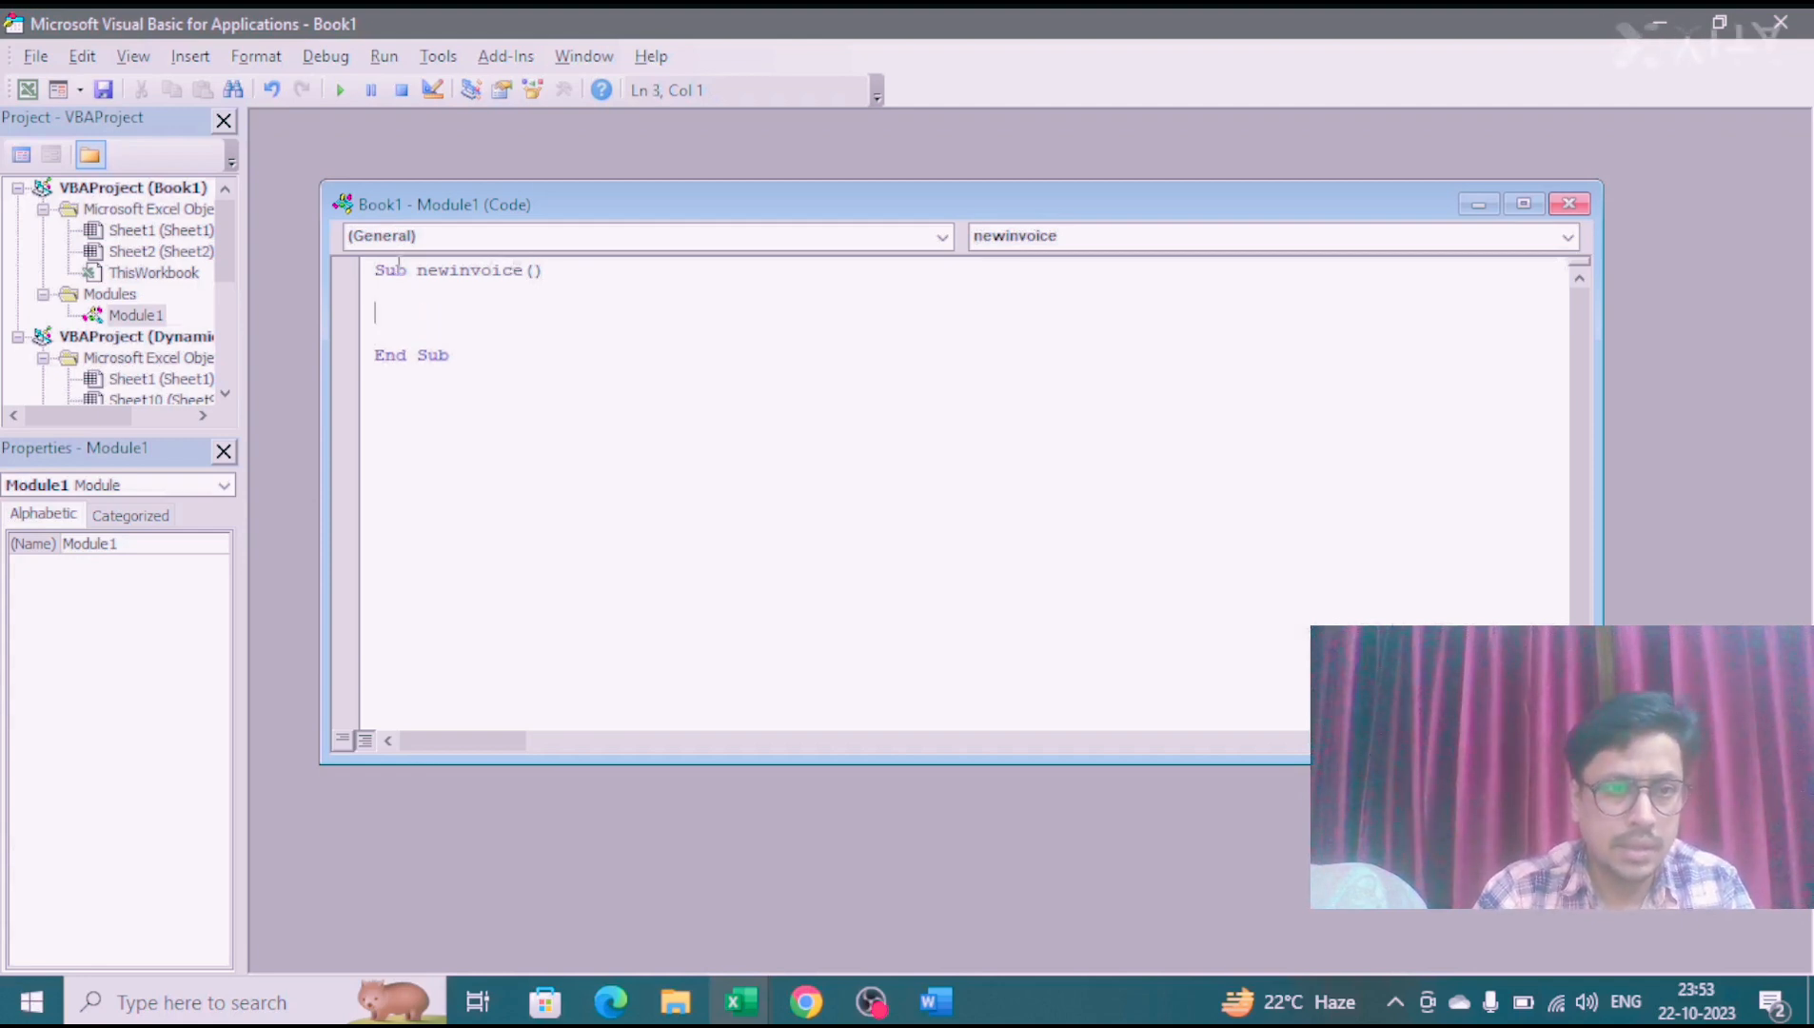
{"action": "left_click", "coordinate": [191, 57]}
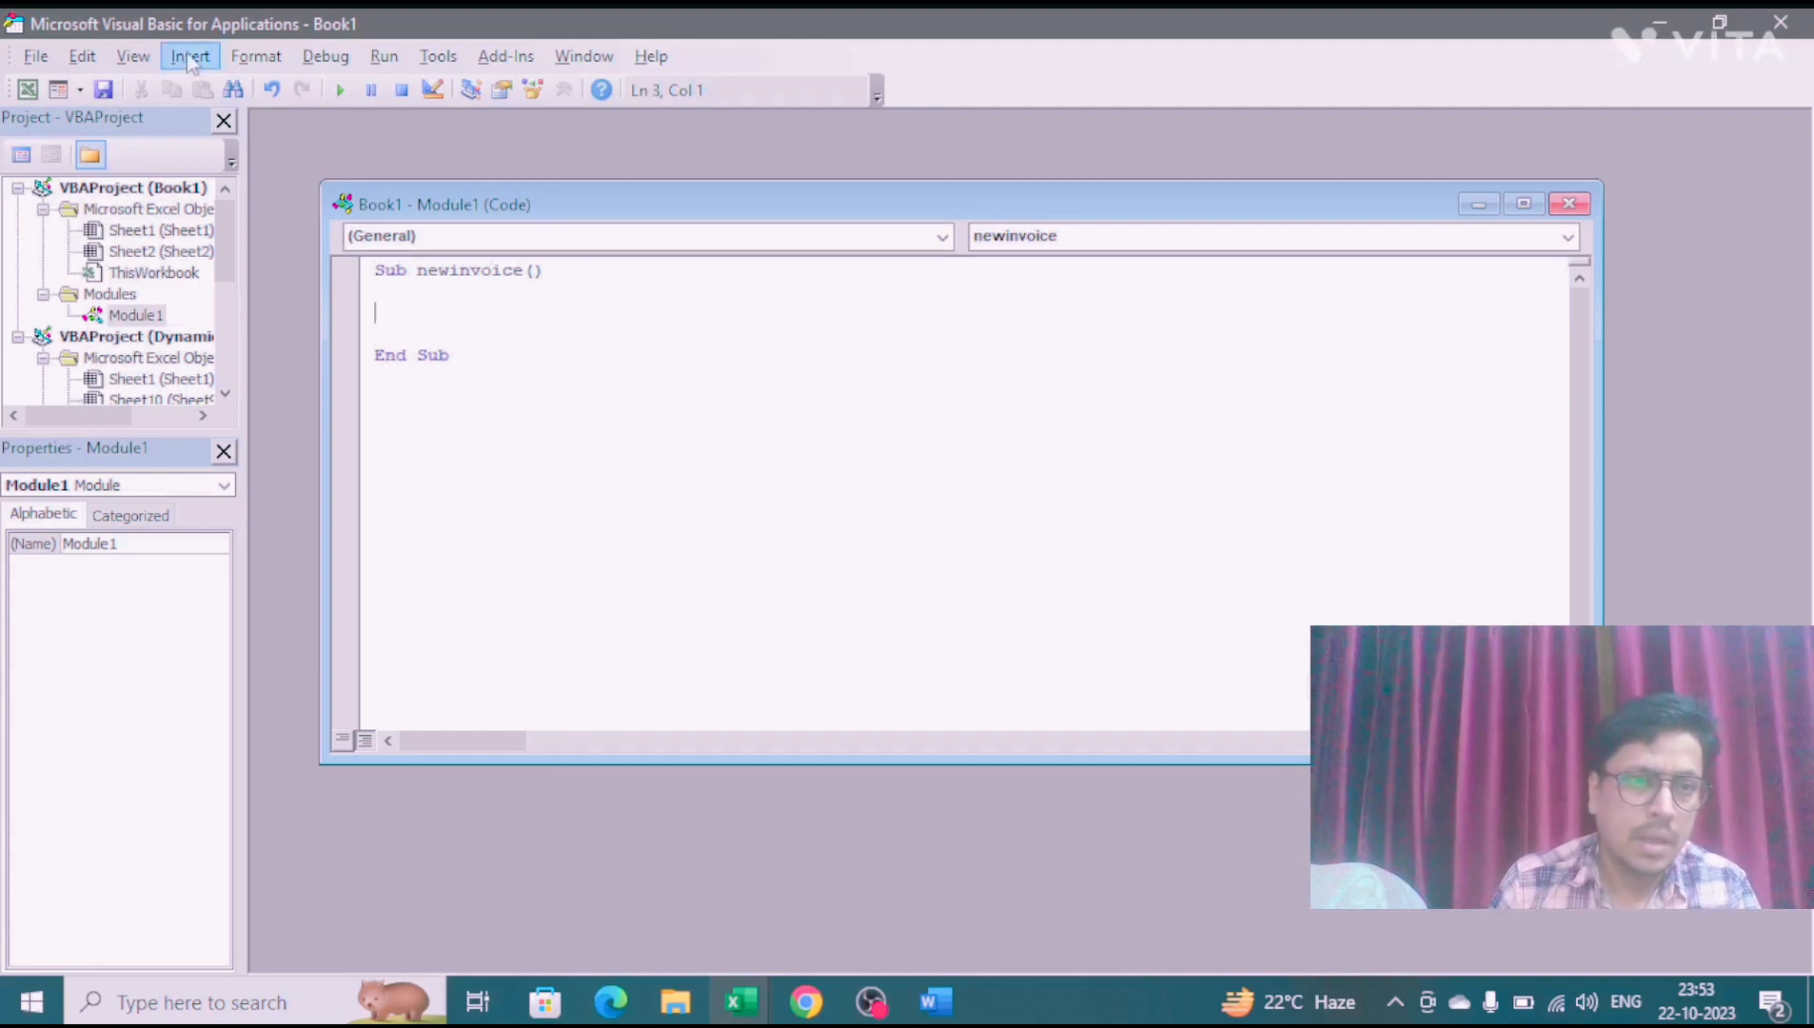
{"action": "left_click", "coordinate": [499, 305]}
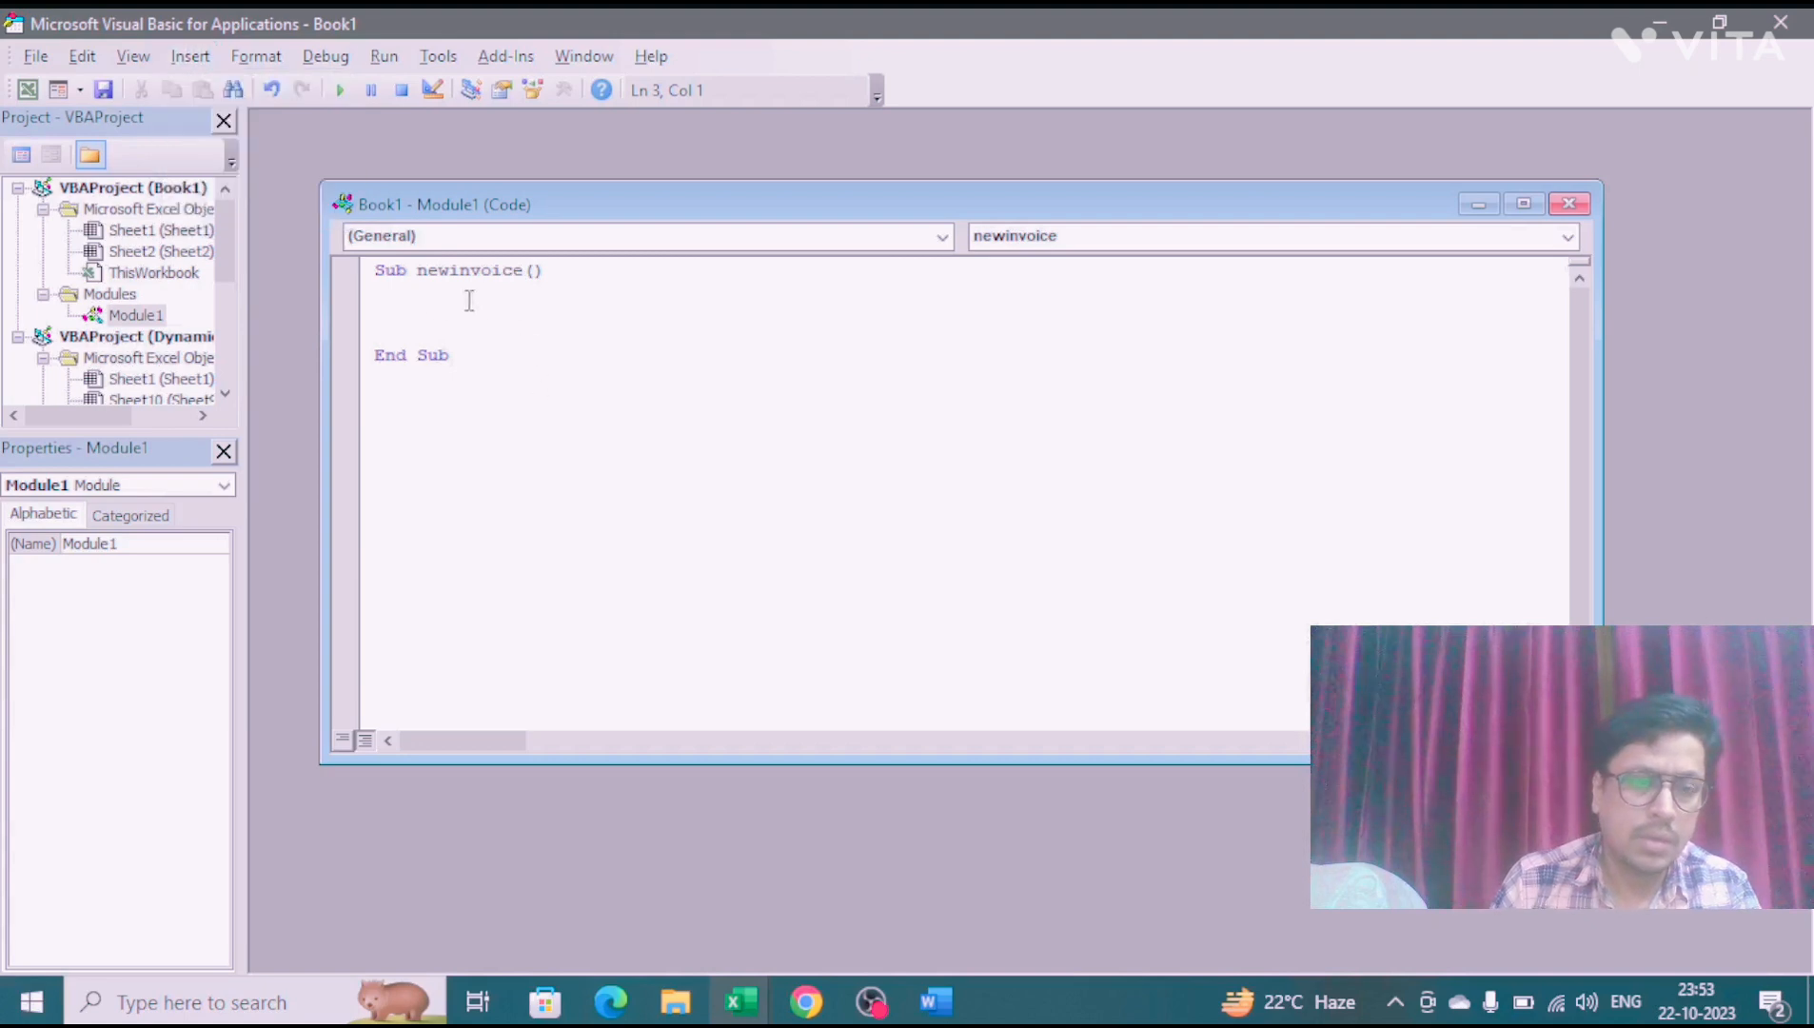
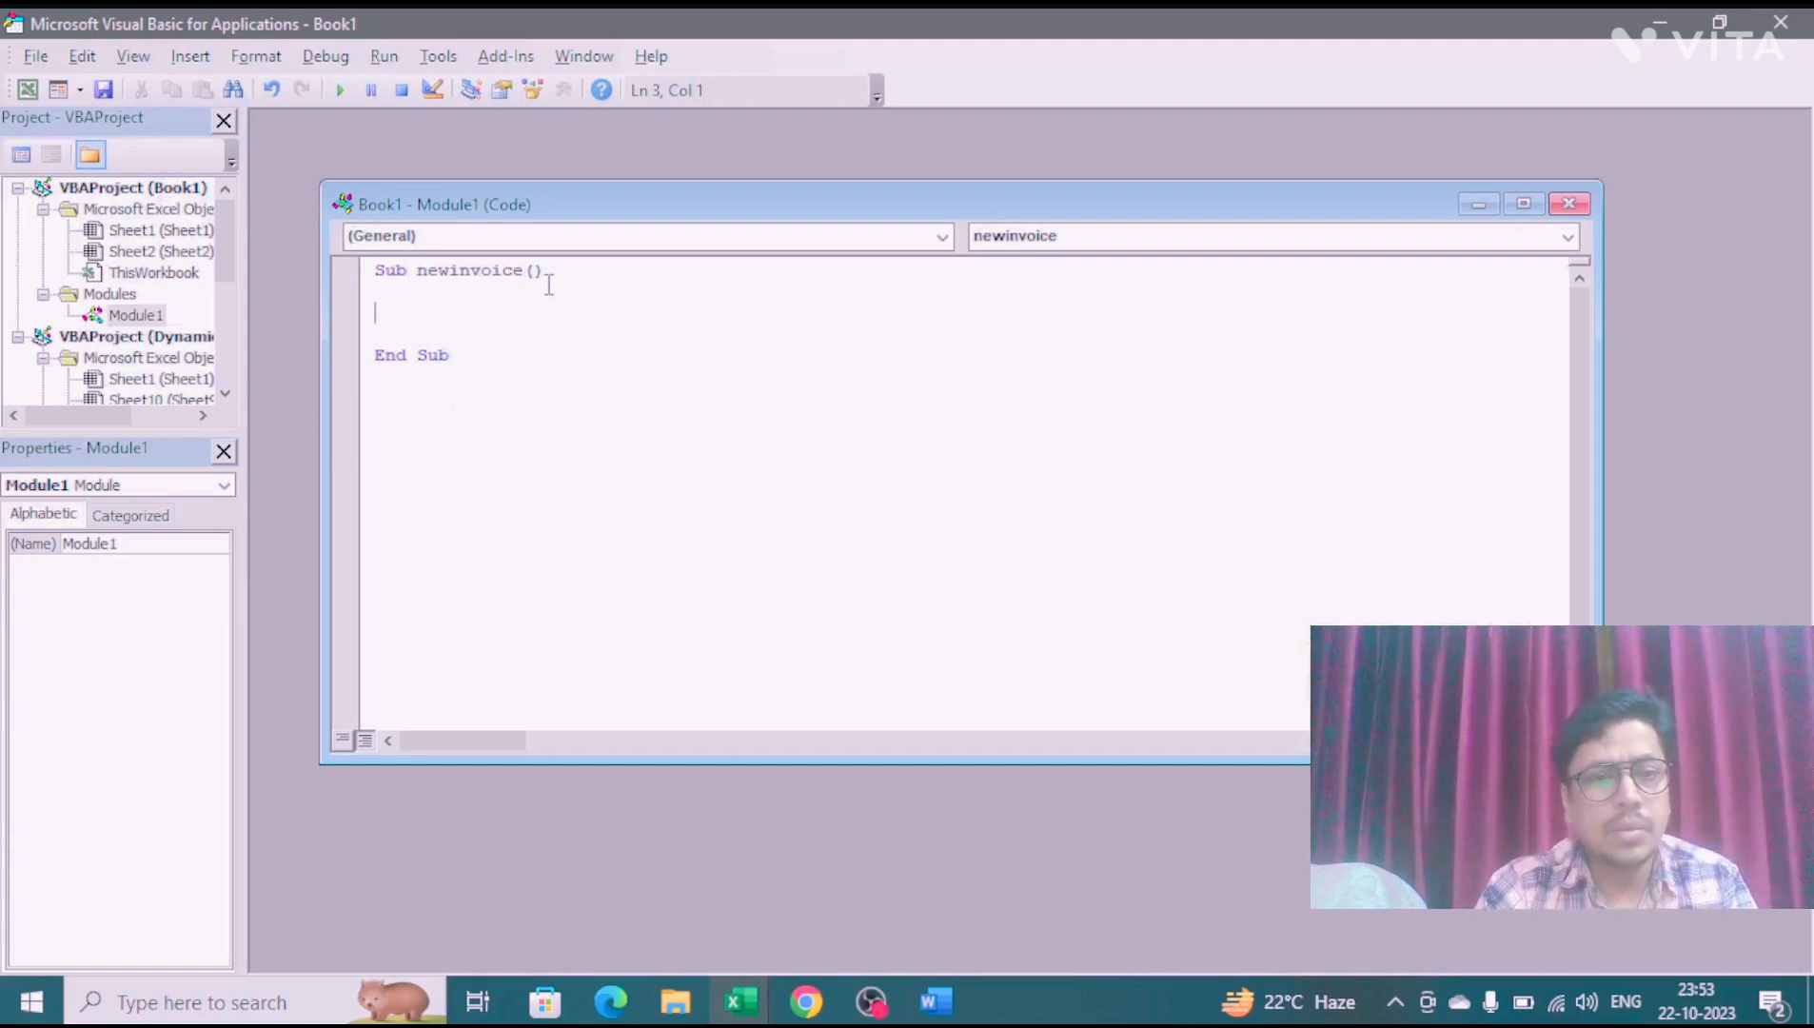
Step: Switch to the Word document to review the prepared newinvoice macro code, and return to the Visual Basic editor
{"action": "key", "text": "alt+Tab"}
{"action": "key", "text": "alt+Tab"}
{"action": "key", "text": "alt+Tab"}
{"action": "key", "text": "alt+Tab"}
{"action": "key", "text": "alt+Tab"}
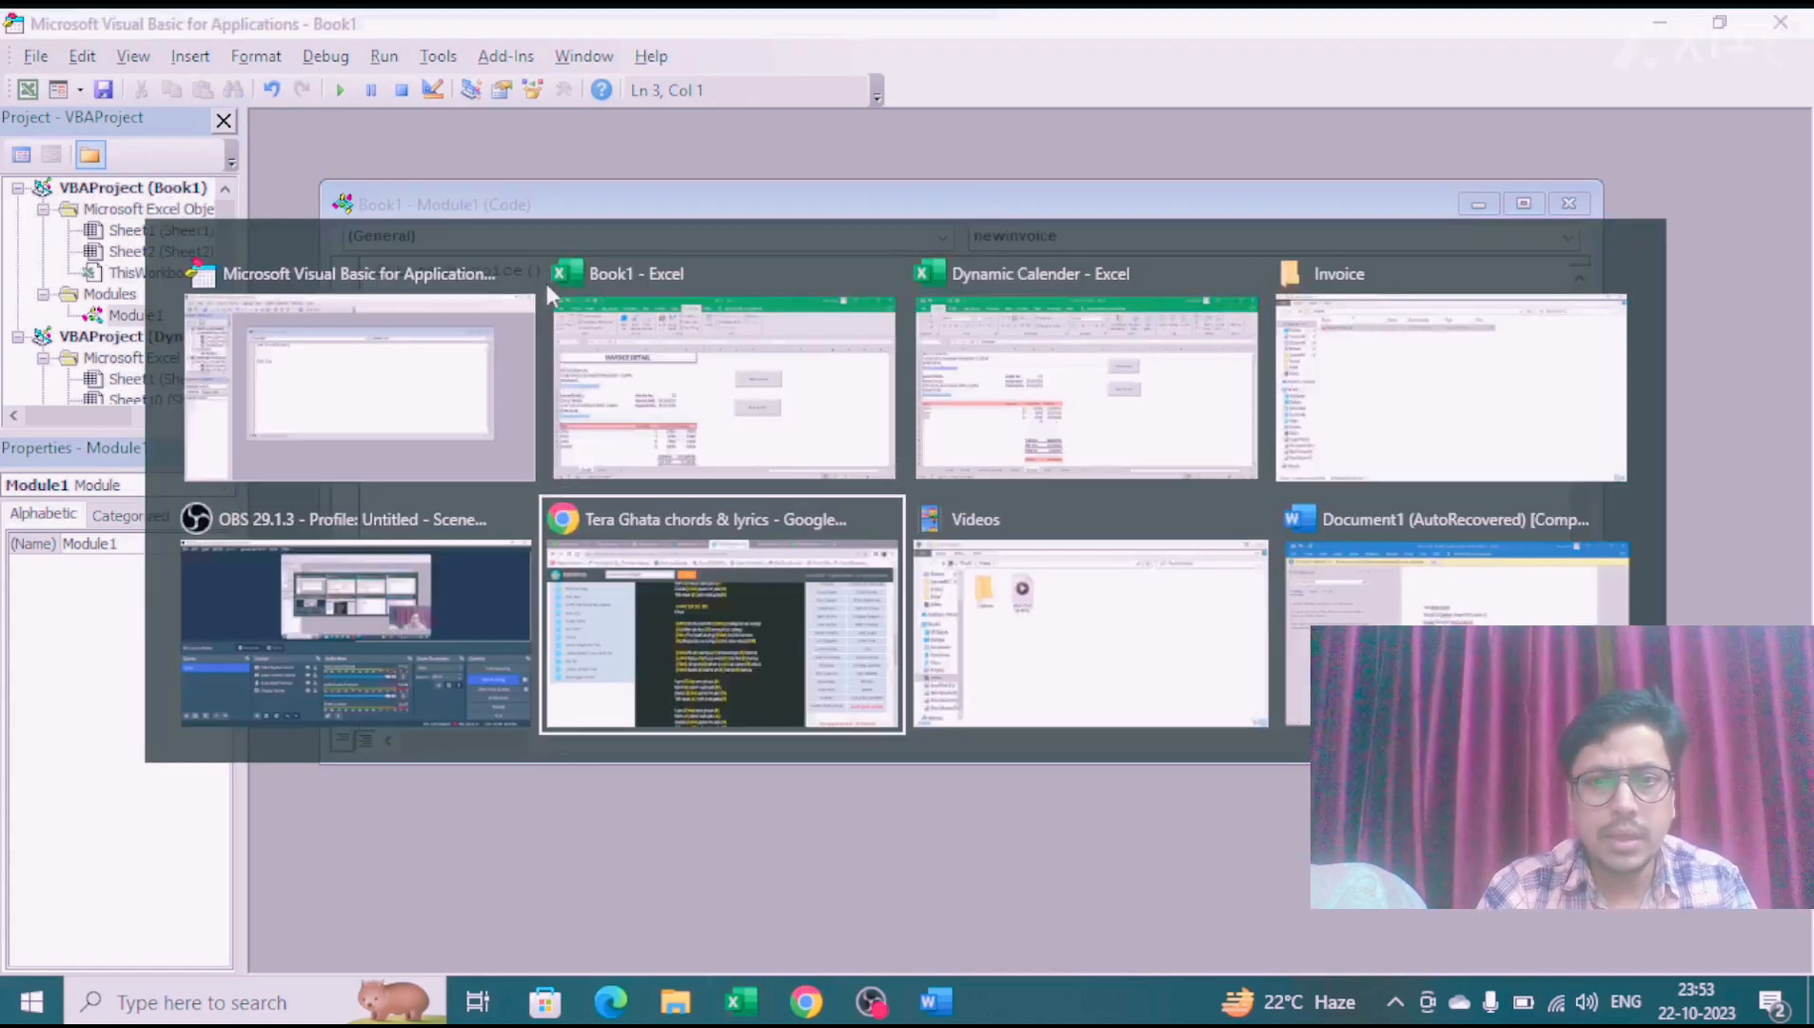
{"action": "key", "text": "alt+Tab"}
{"action": "key", "text": "alt+Tab"}
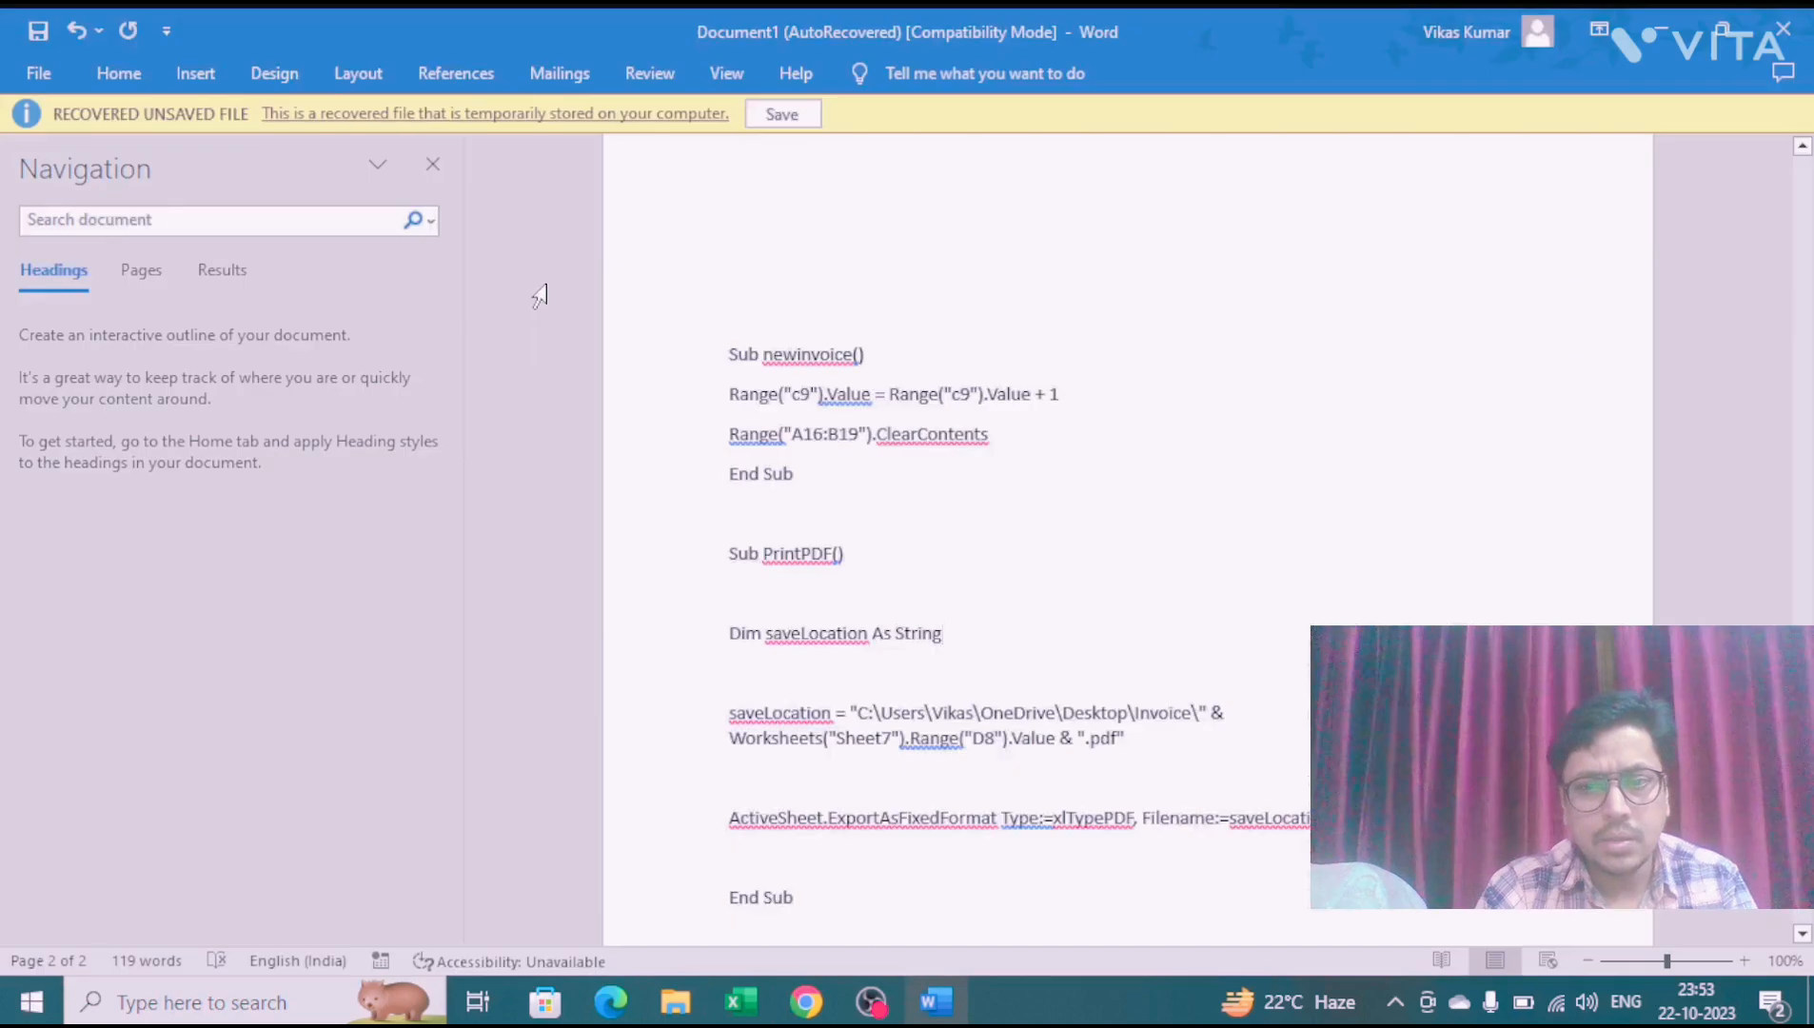
{"action": "key", "text": "alt+Tab"}
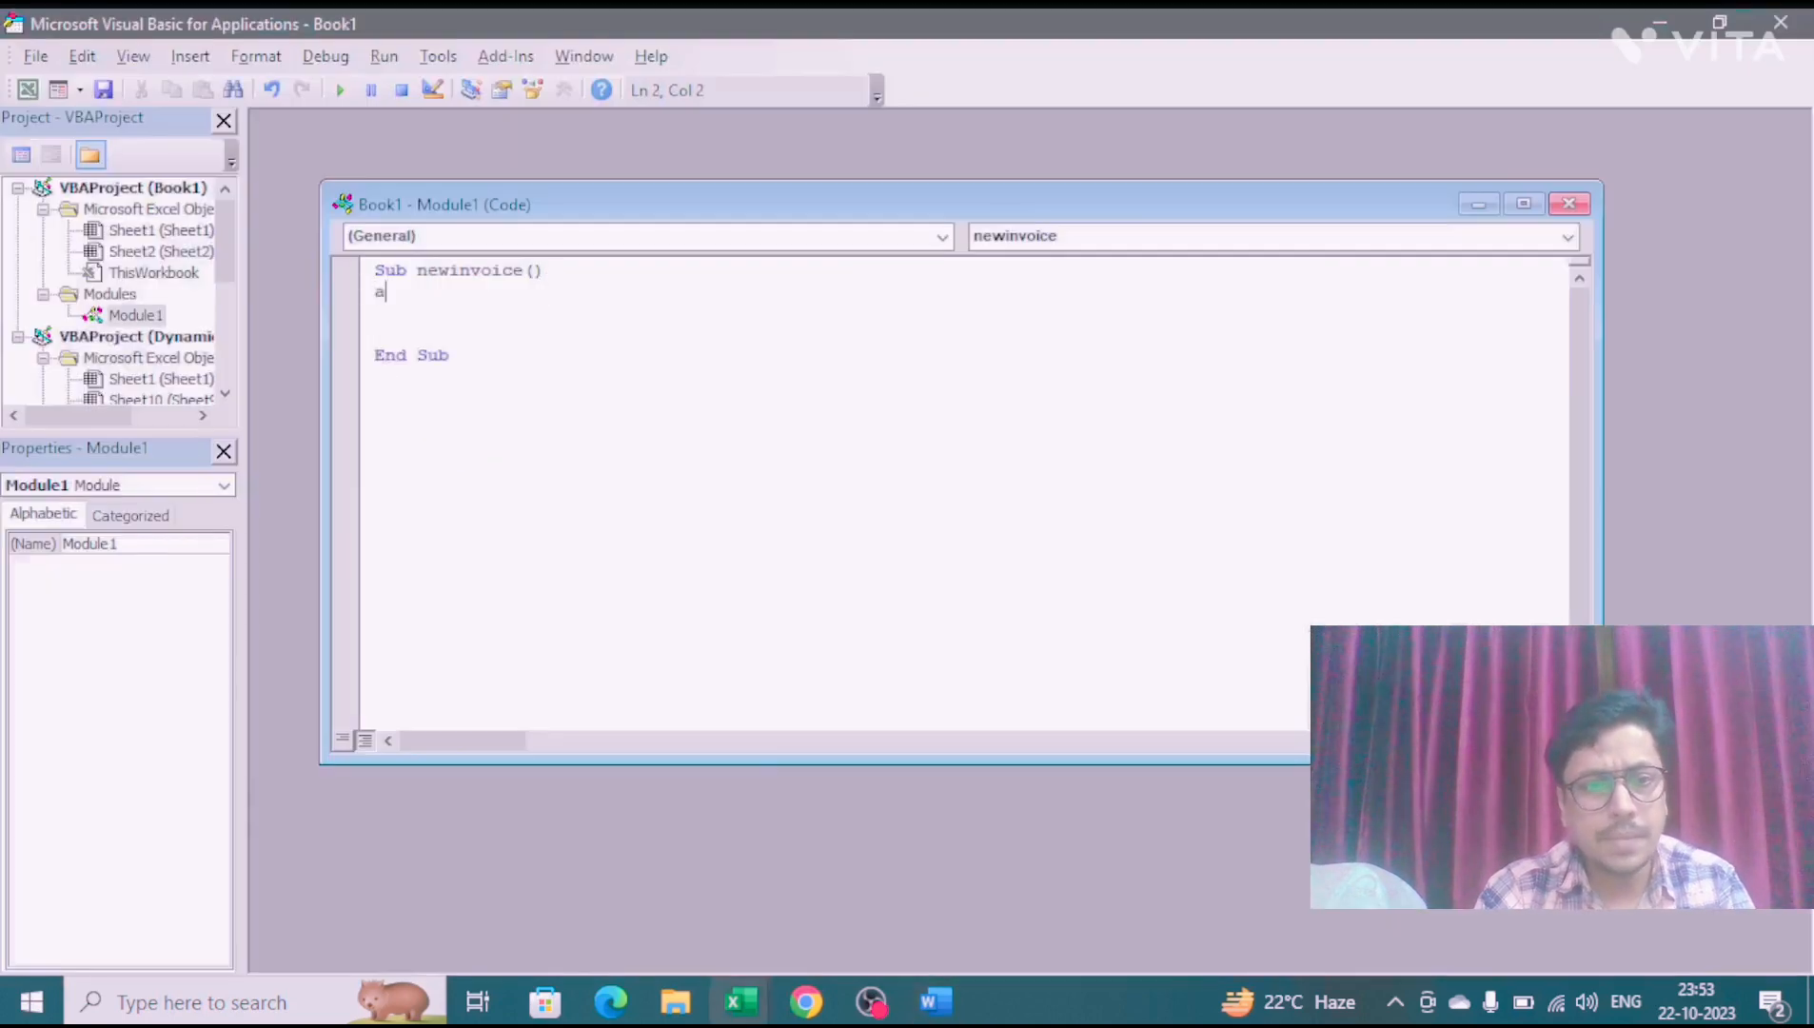
Step: Write the statement Range("c9").Value = Range("c9").Value + 1 in newinvoice, checking the invoice number's cell on the sheet
{"action": "type", "text": "range("}
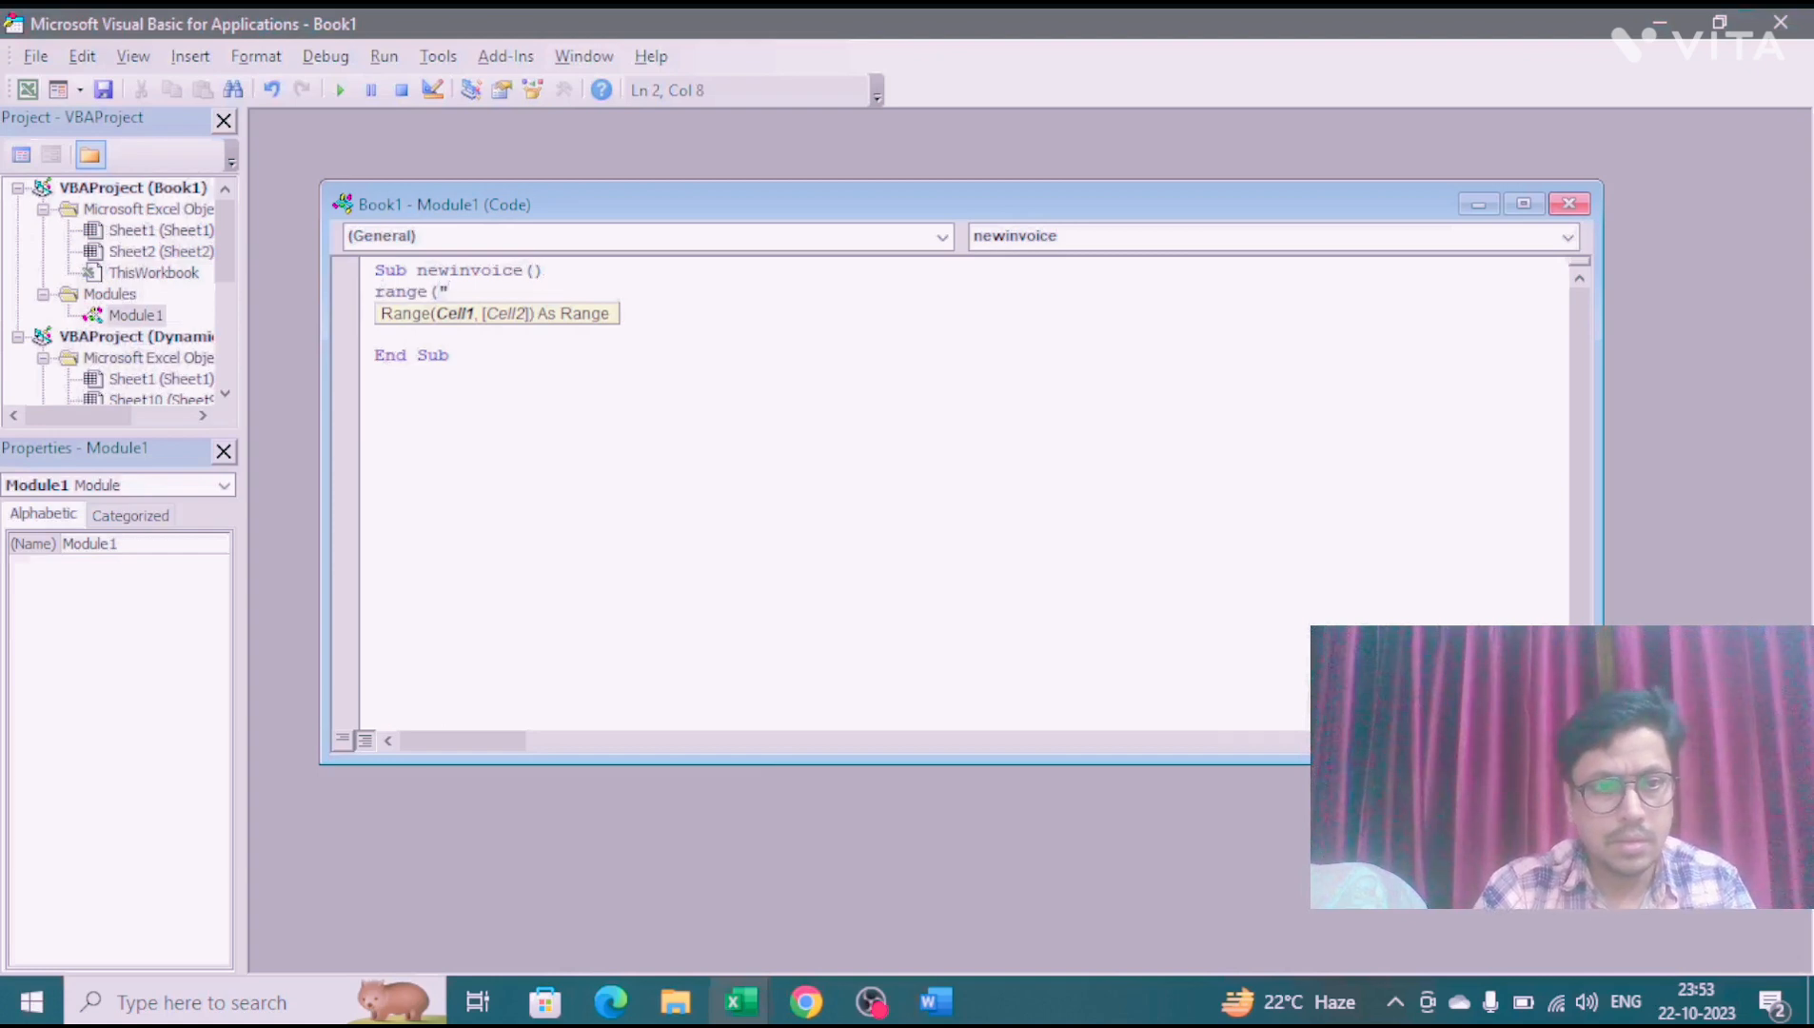
{"action": "key", "text": "alt+Tab"}
{"action": "key", "text": "Tab"}
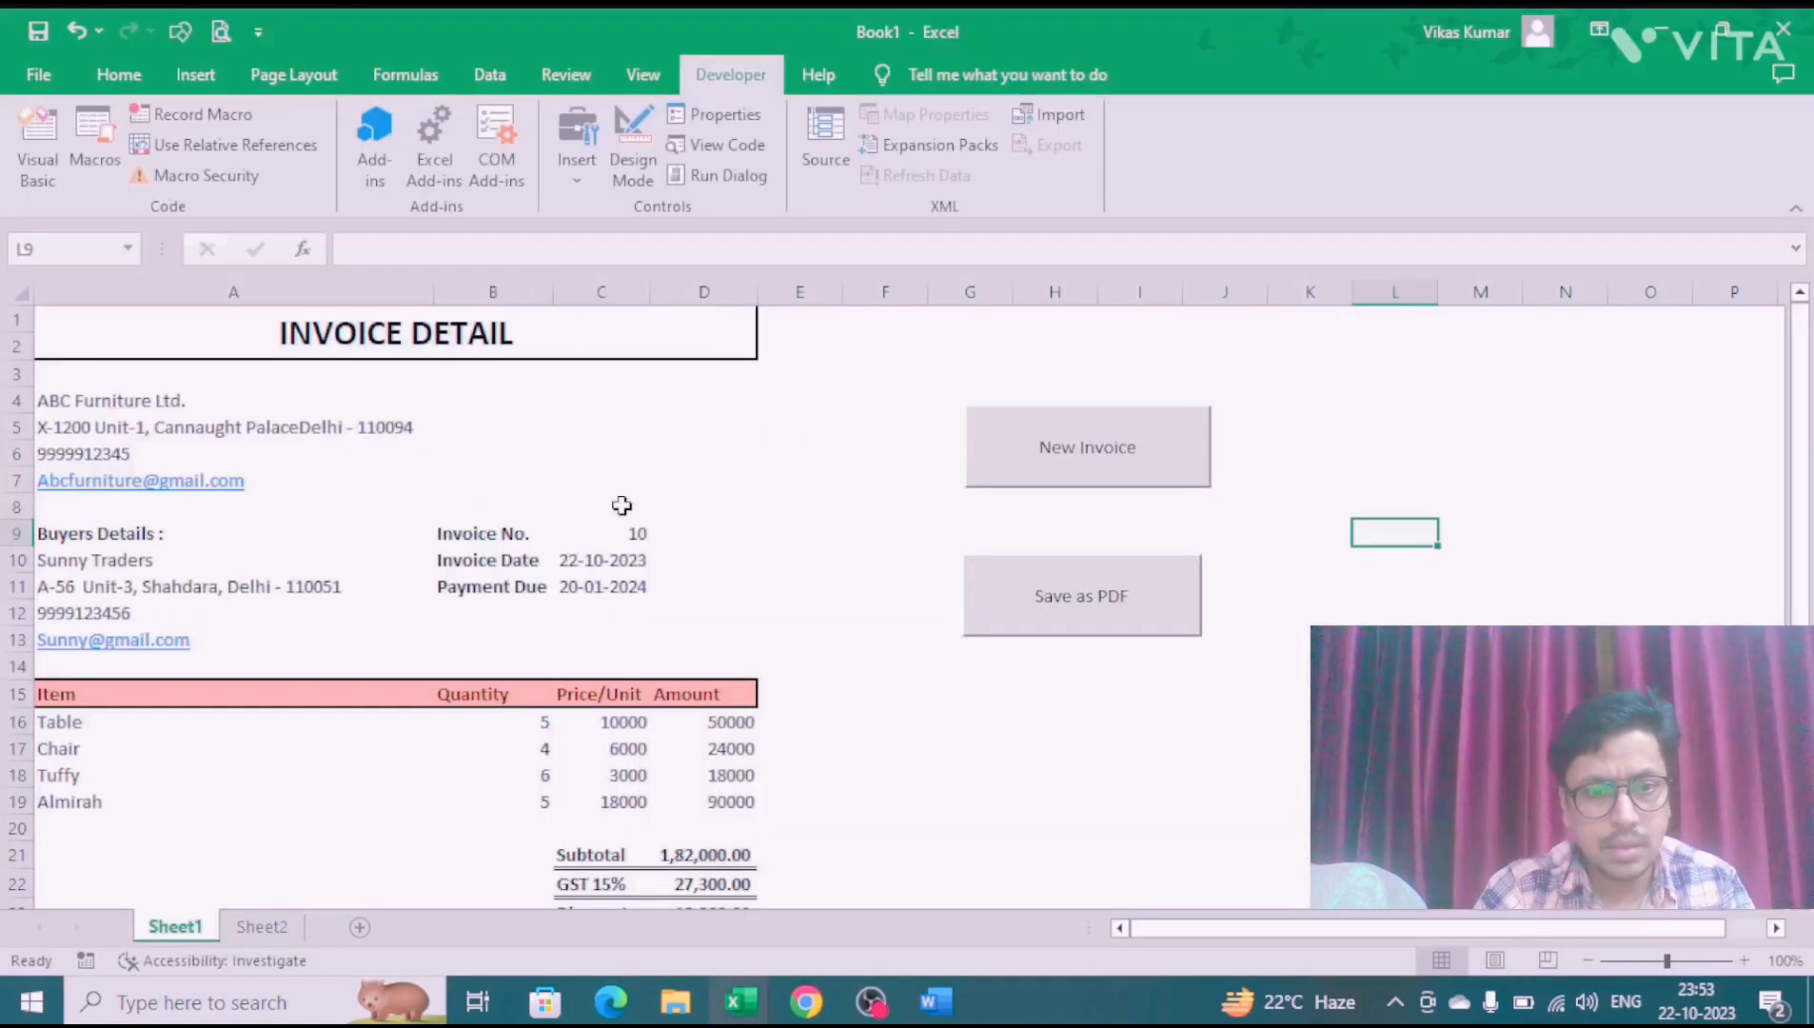
{"action": "left_click", "coordinate": [619, 531]}
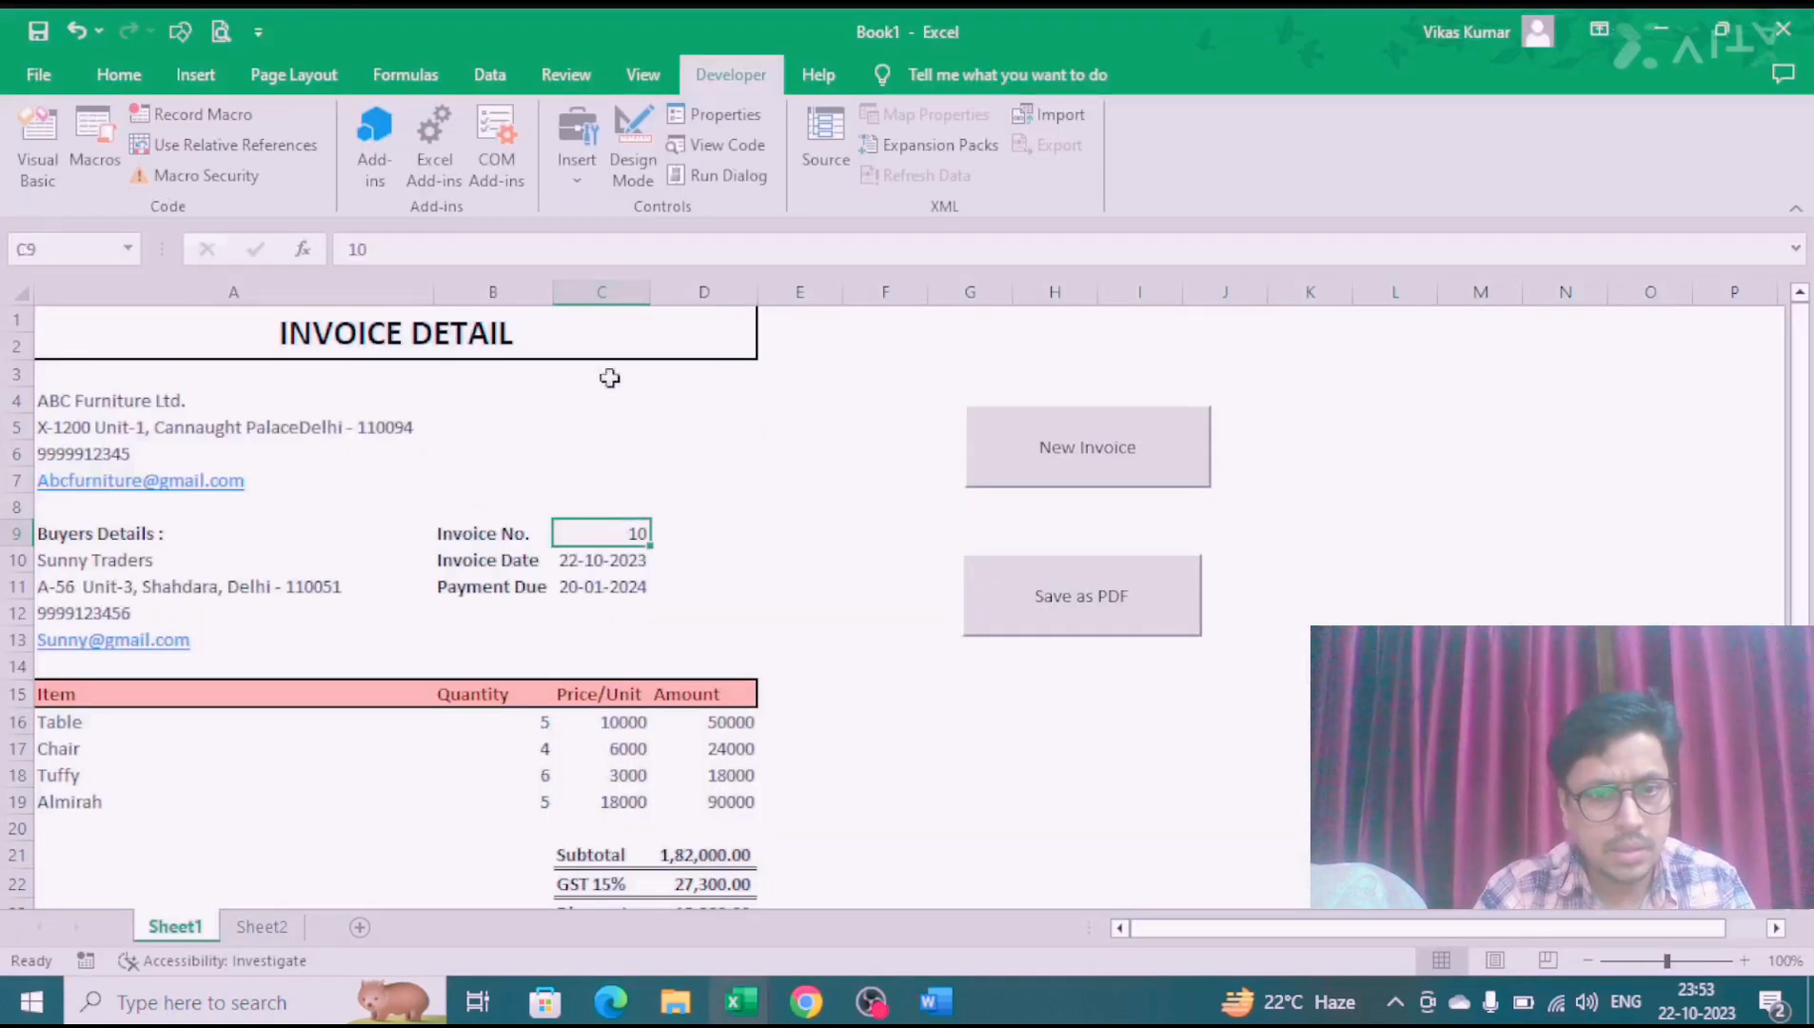
{"action": "key", "text": "alt+Tab"}
{"action": "type", "text": "\""}
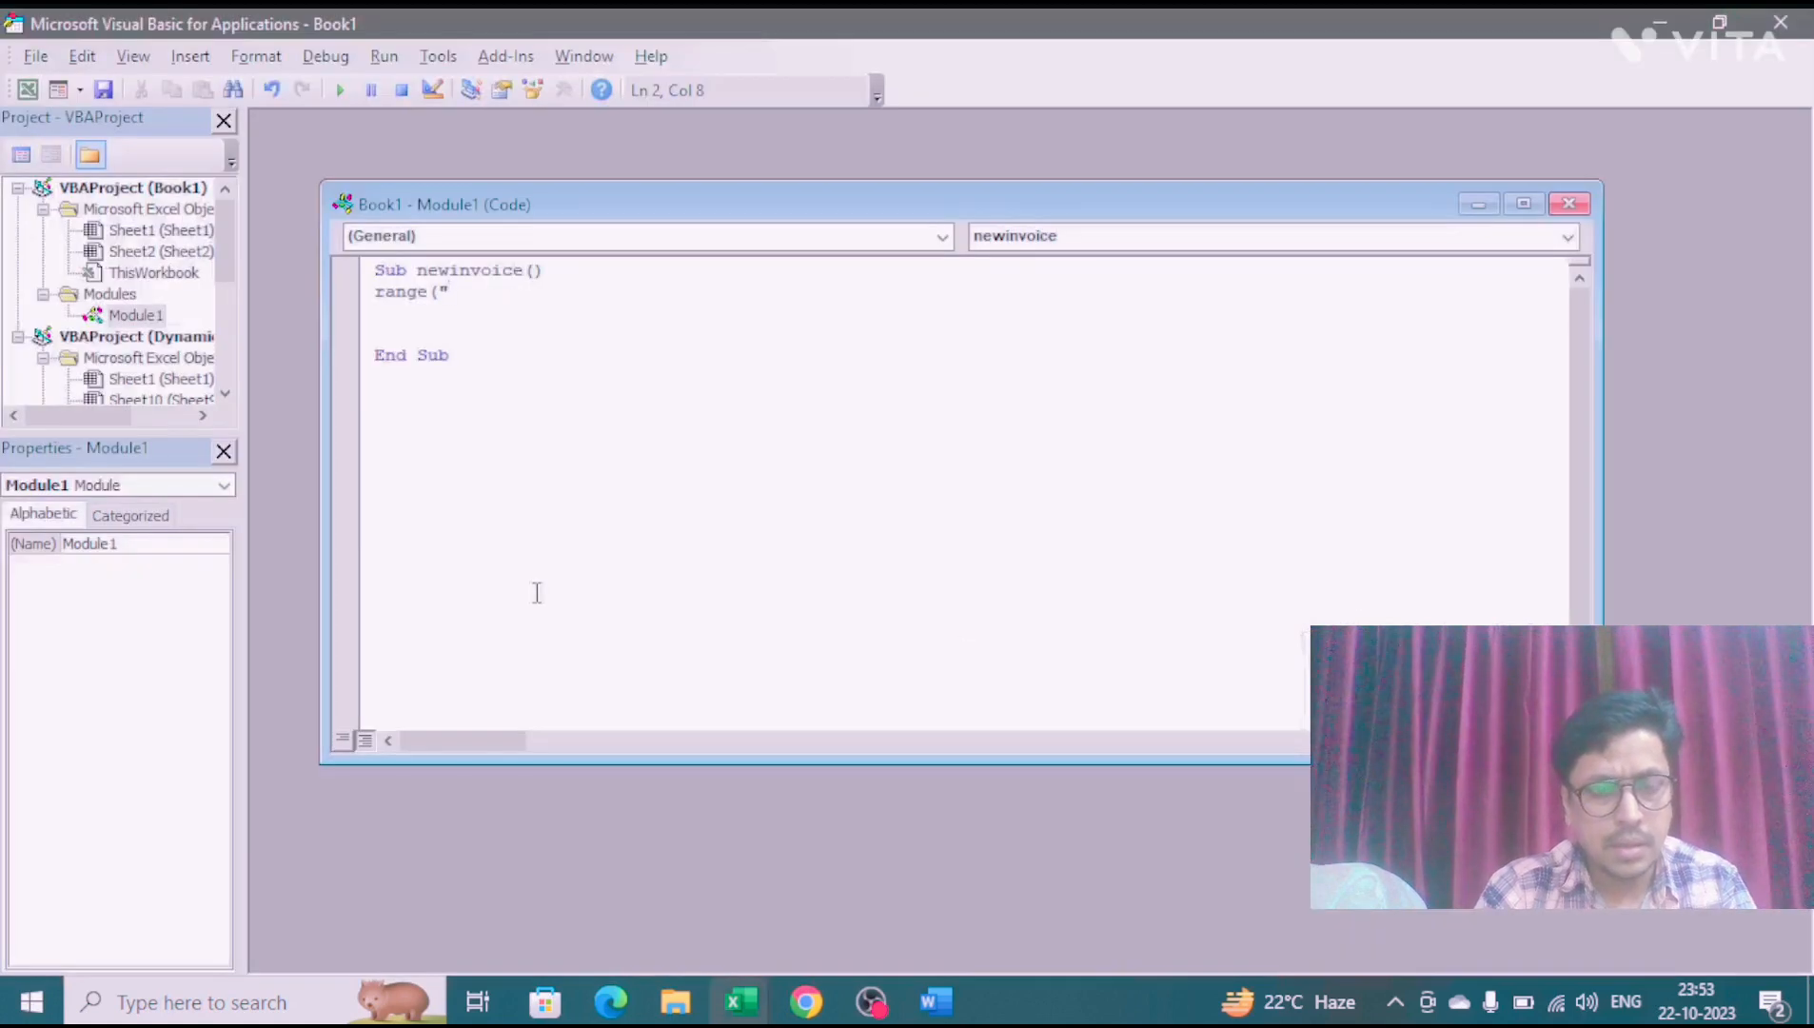
{"action": "type", "text": "c9"}
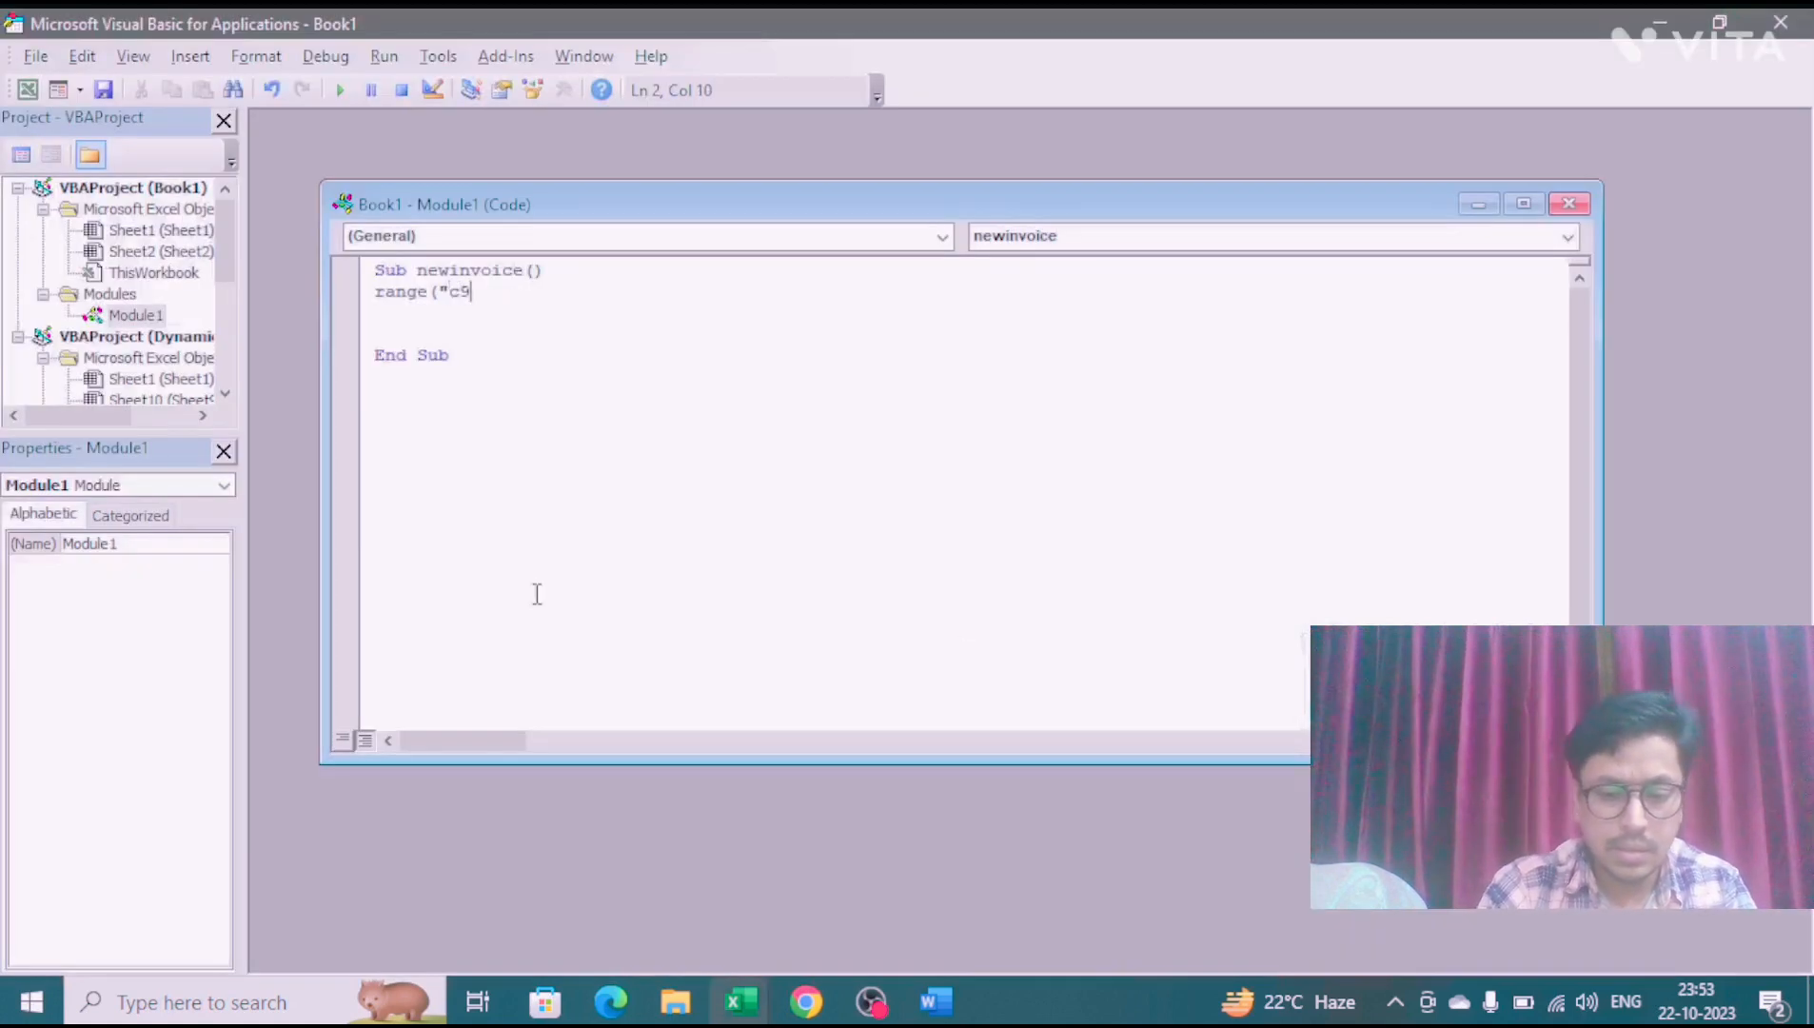
{"action": "type", "text": "\").Value"}
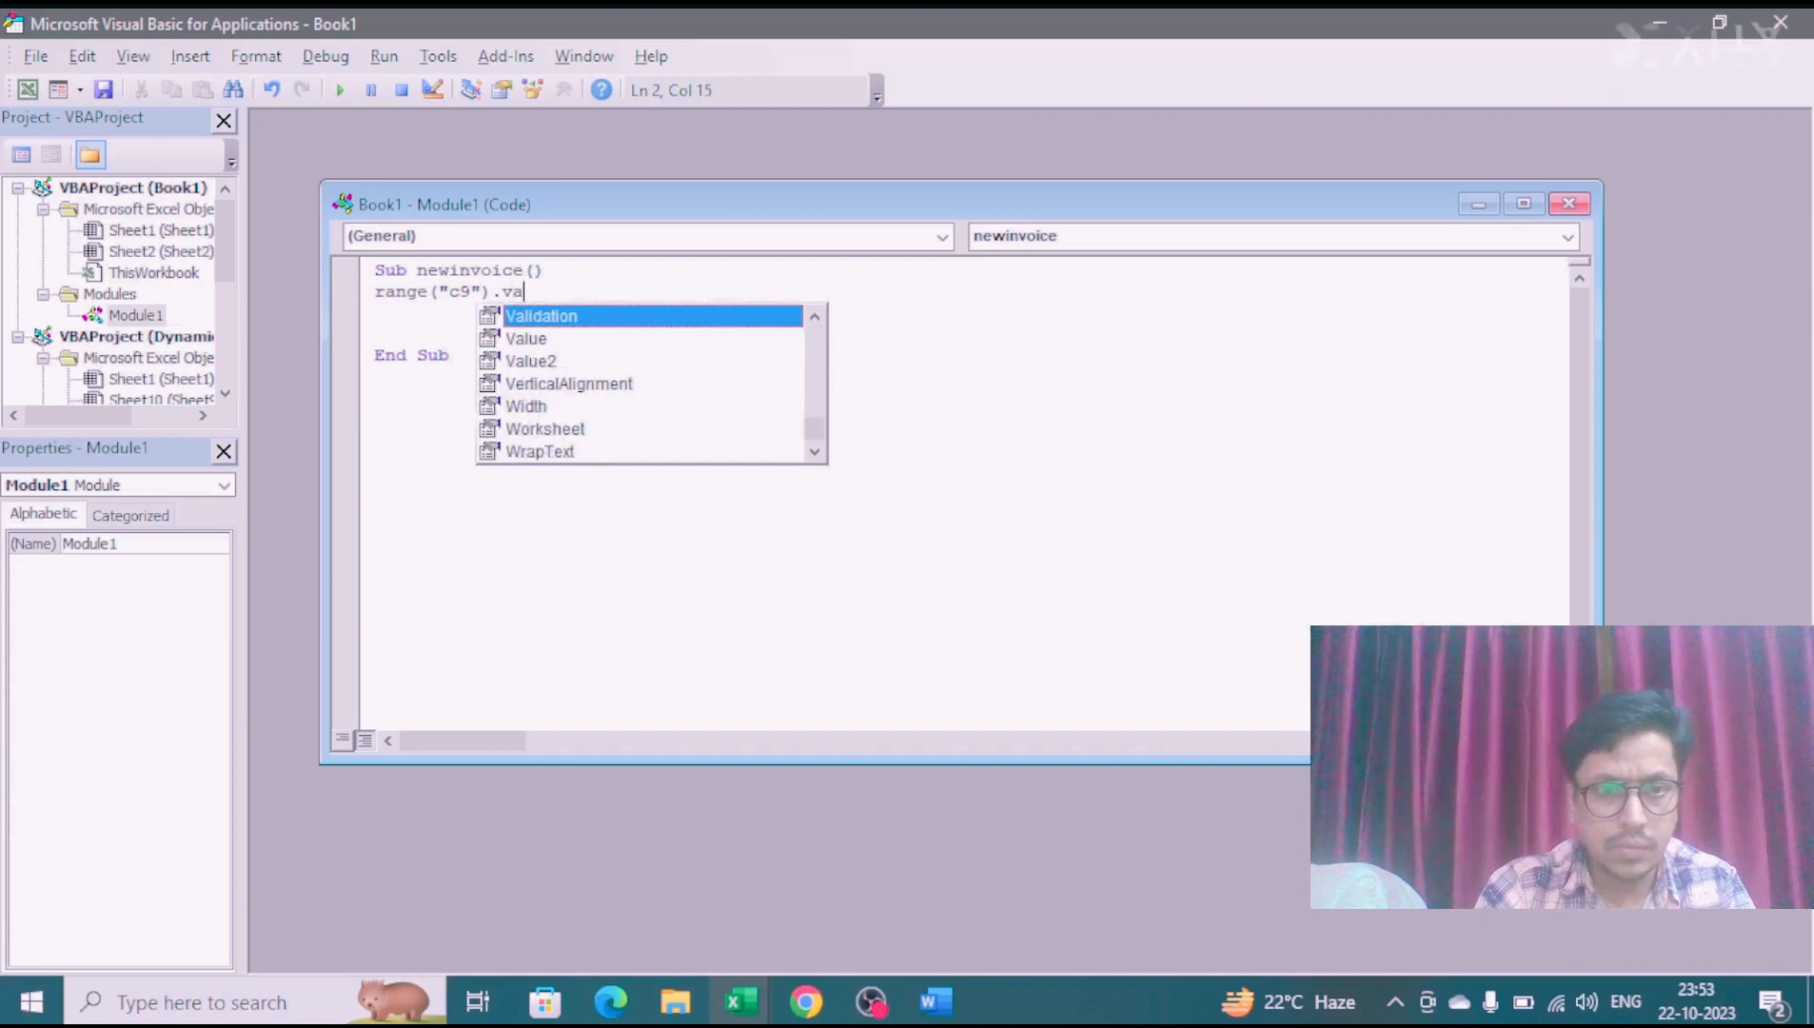
{"action": "type", "text": " = "}
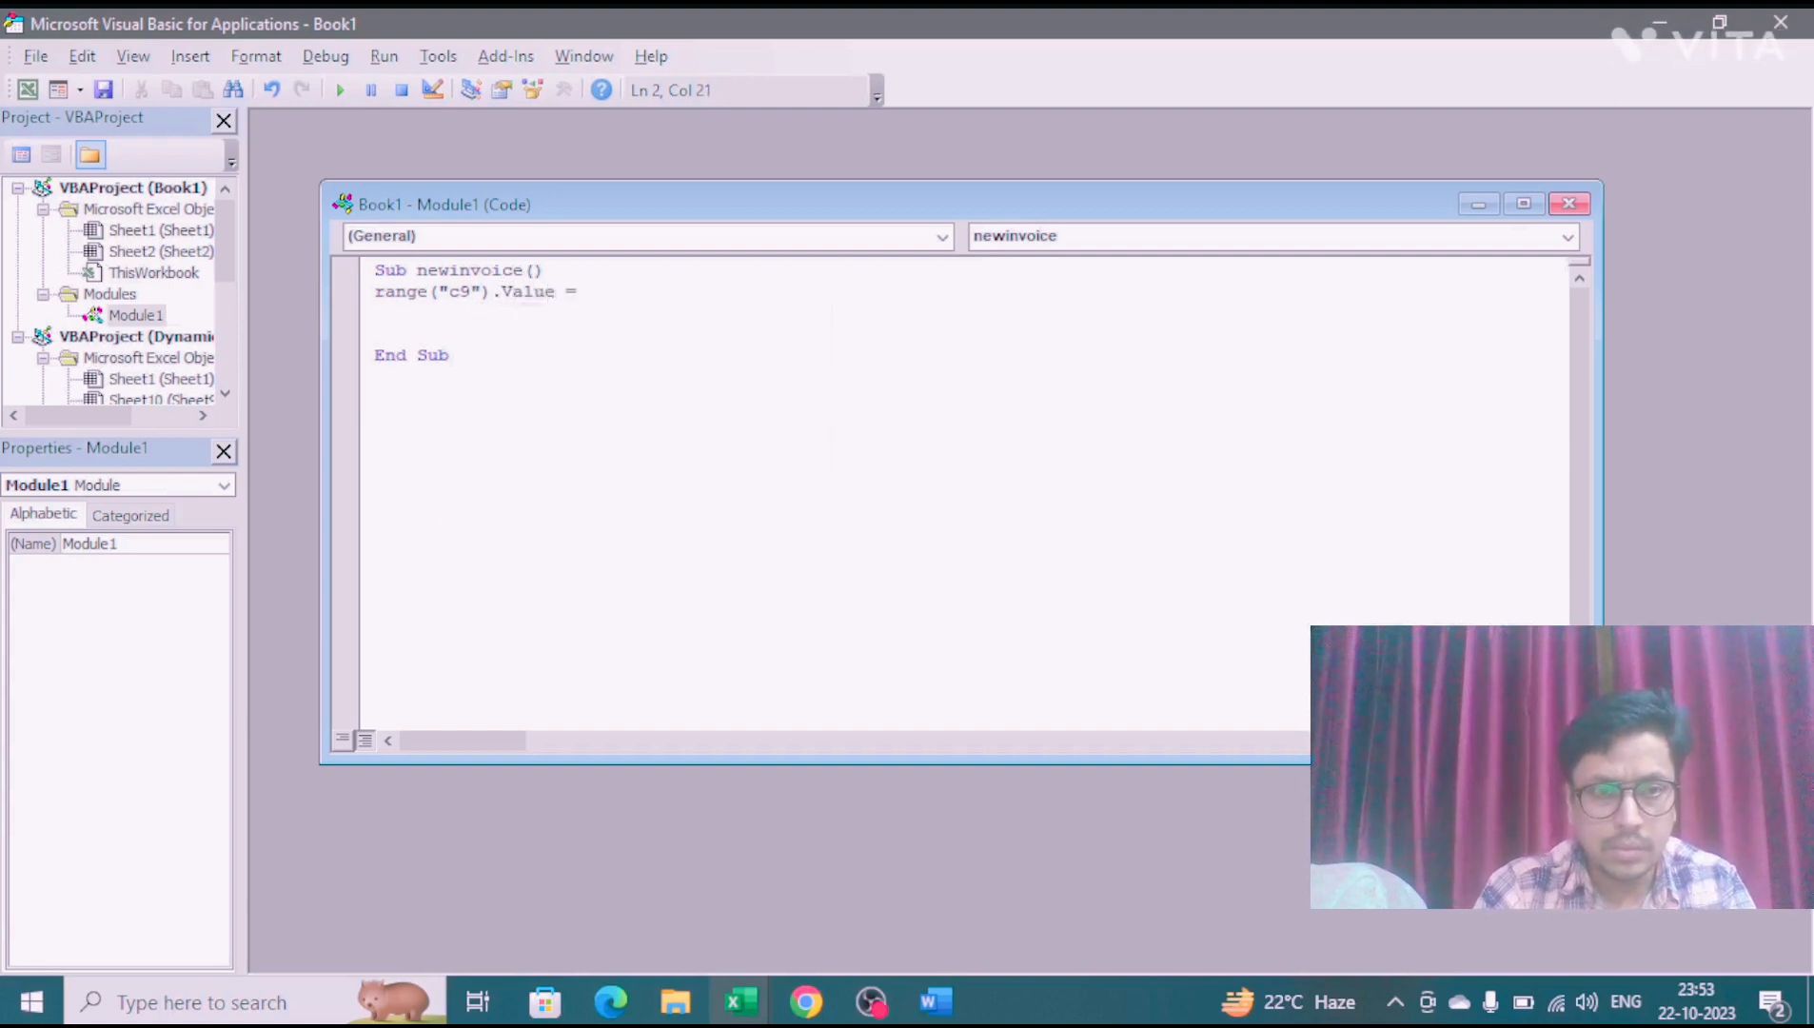
{"action": "type", "text": "range("}
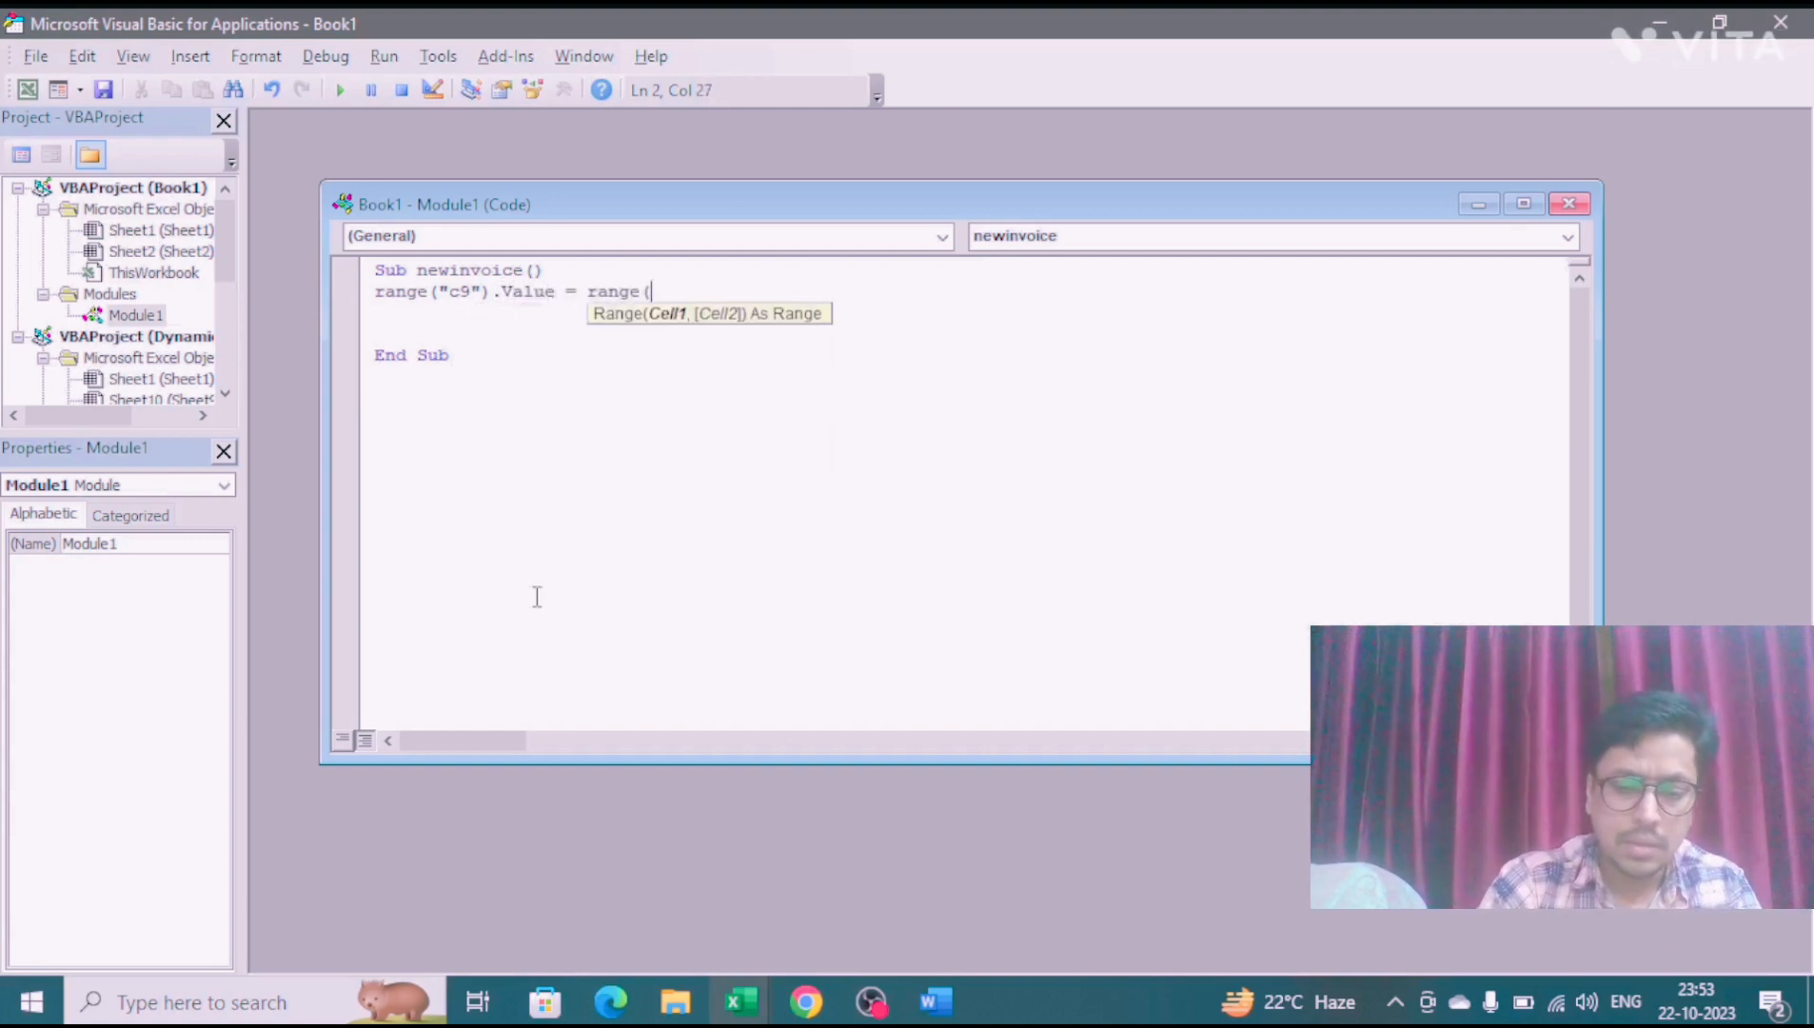
{"action": "type", "text": "\"c9\""}
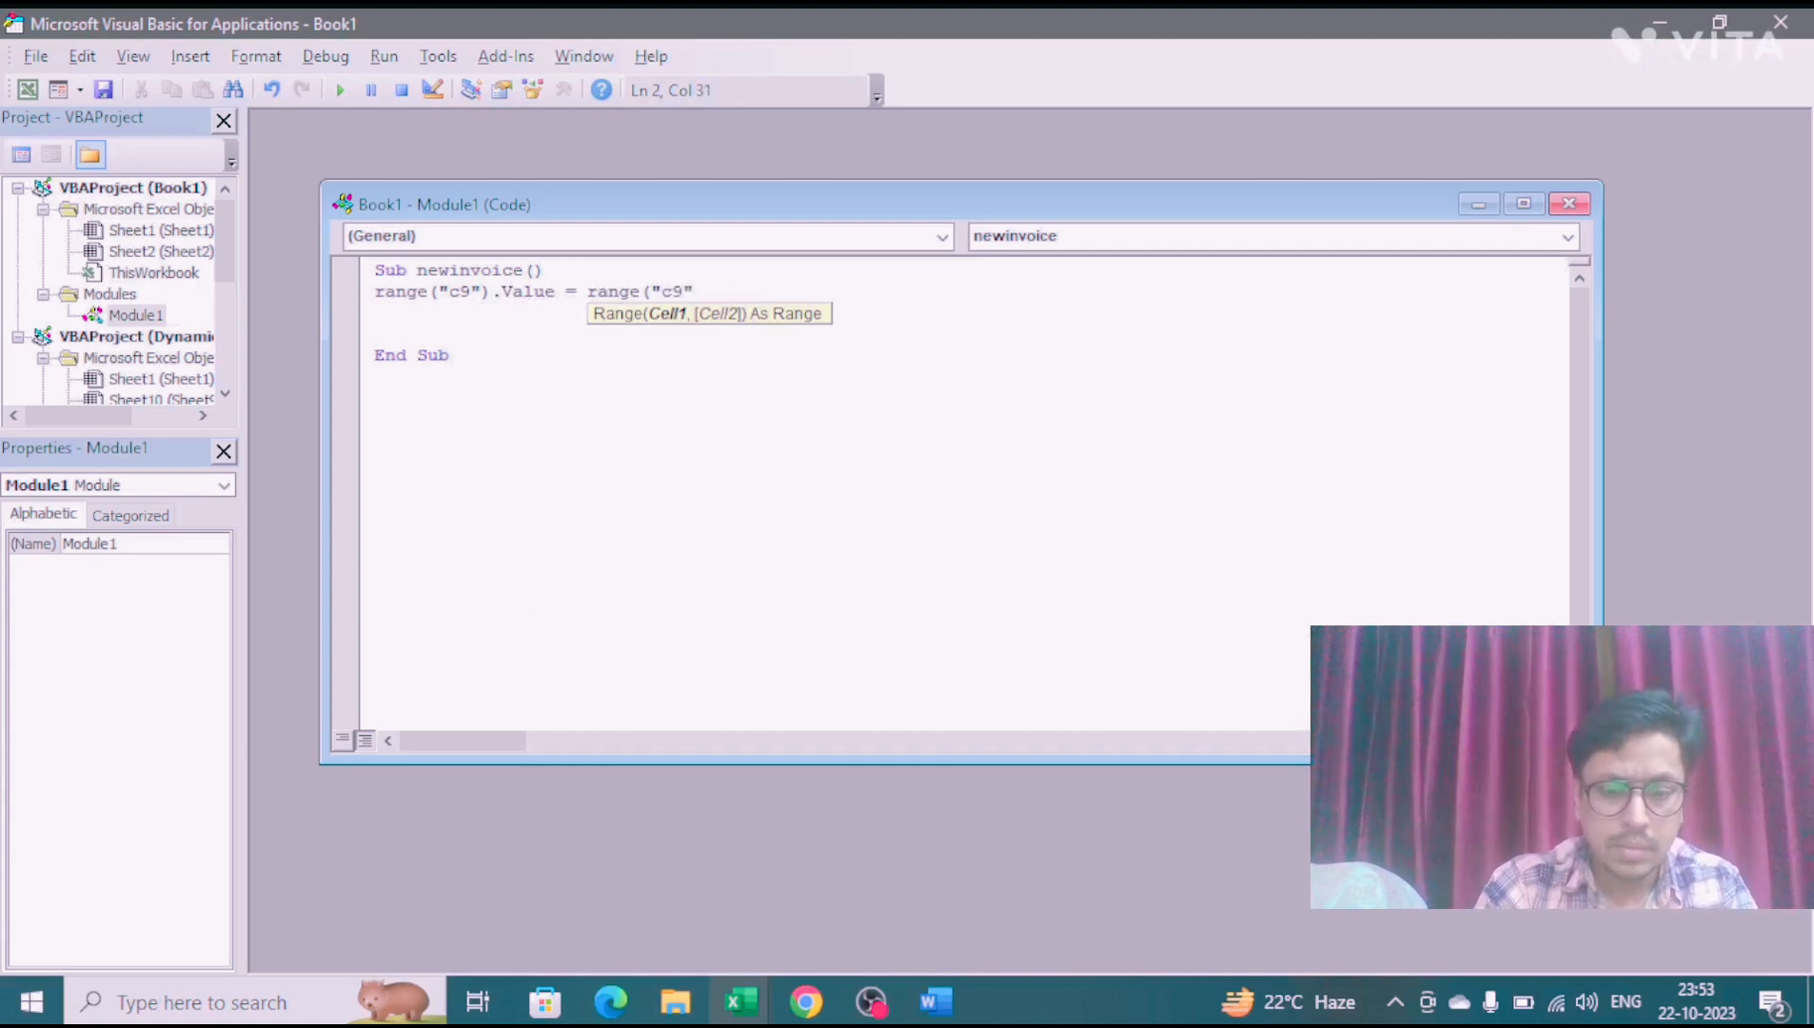
{"action": "type", "text": ").Value"}
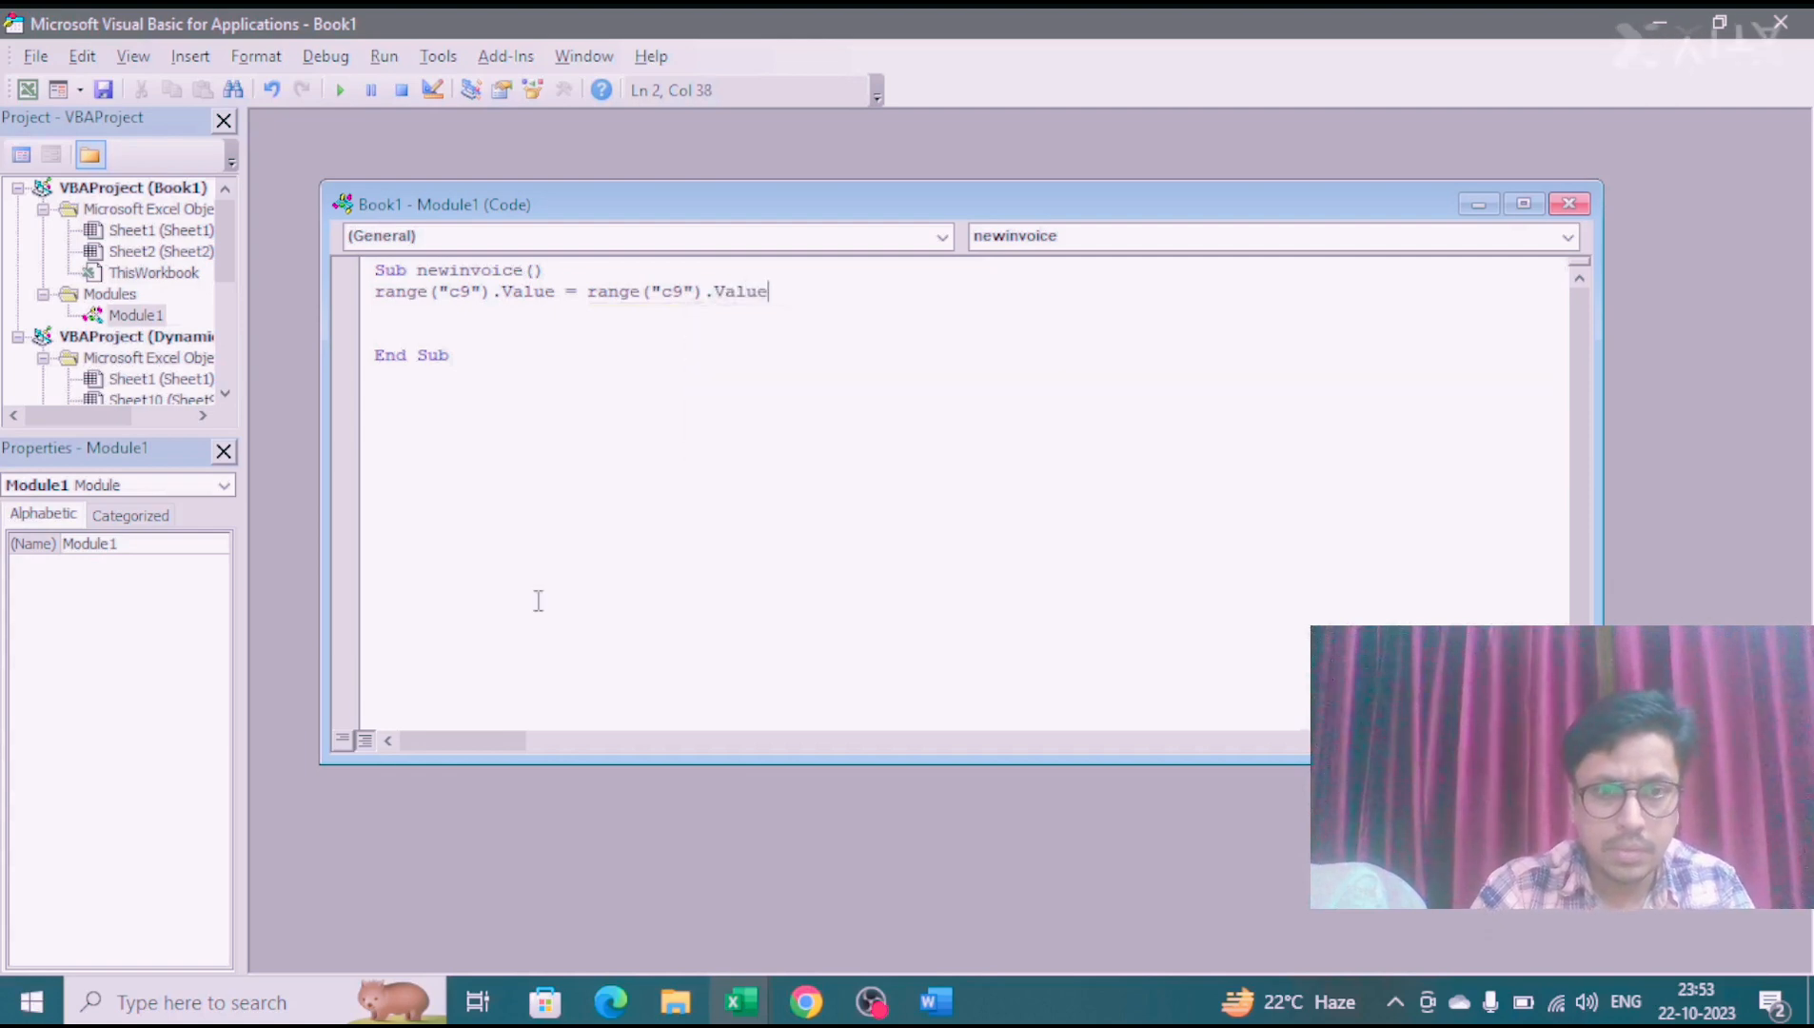
{"action": "type", "text": "+1"}
{"action": "key", "text": "Return"}
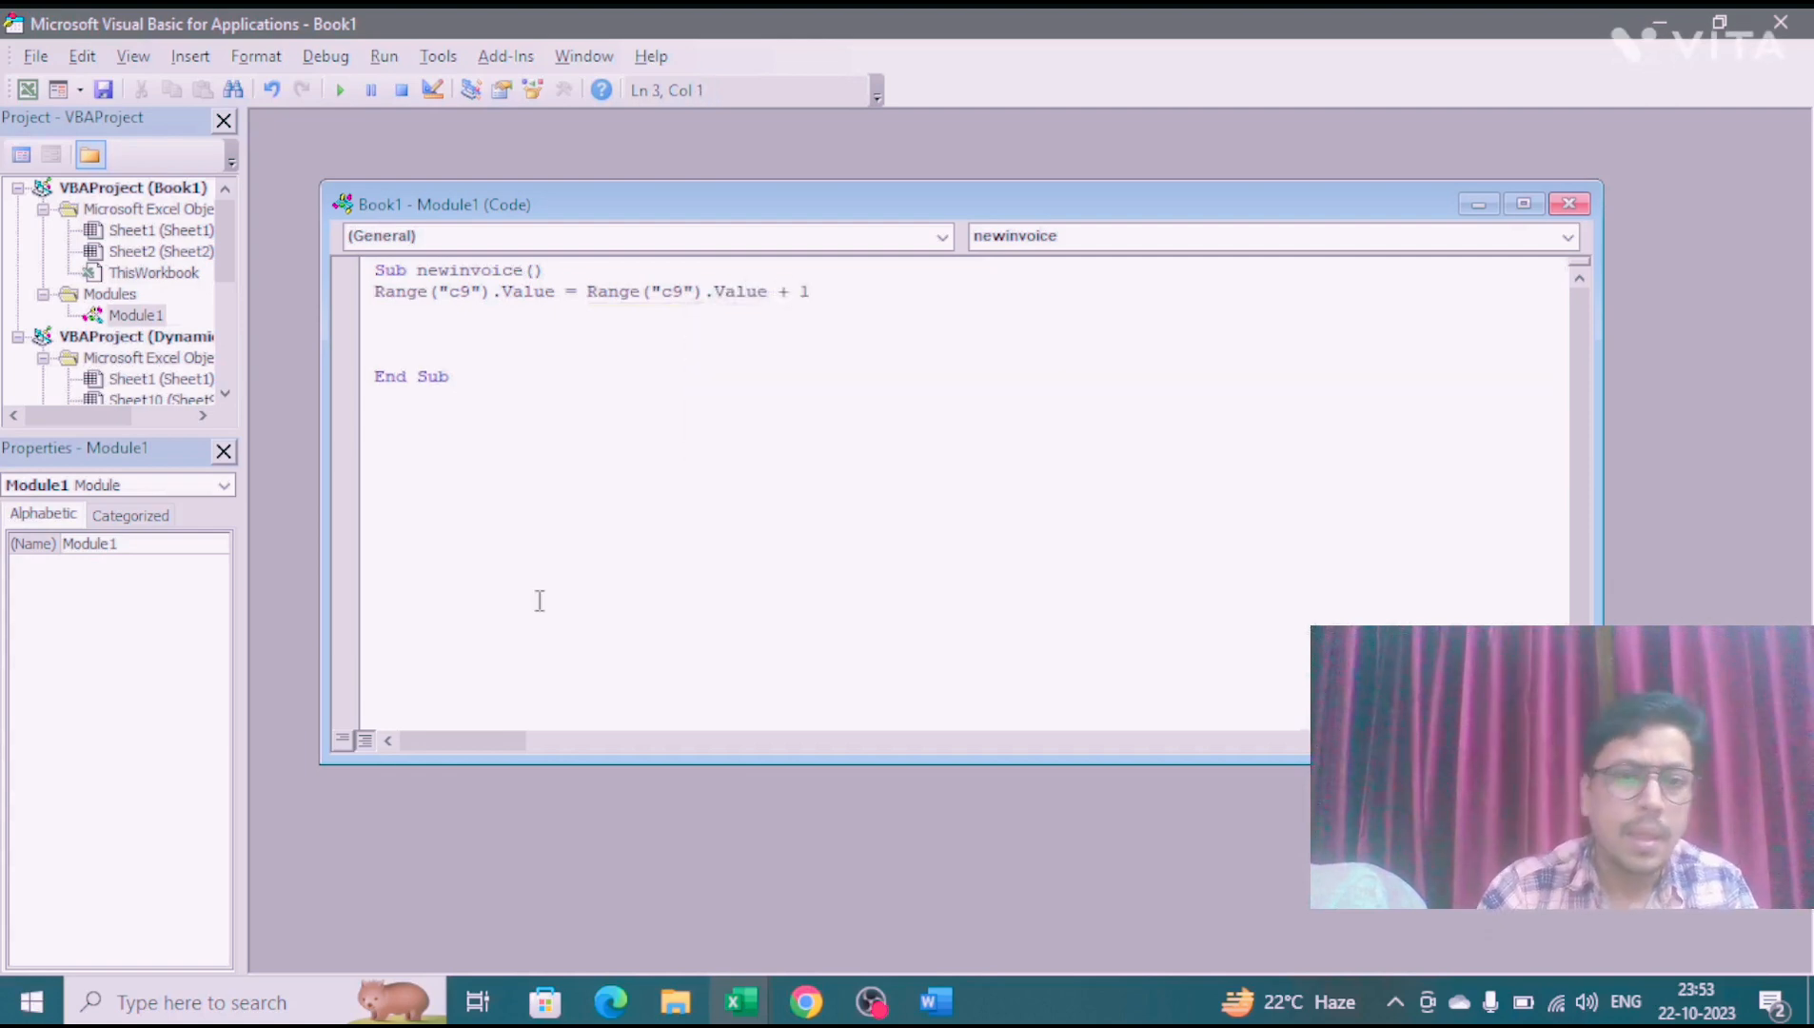
Step: Check the invoice number on Sheet1 and select the item and quantity entries in A16:B19 to identify their range
{"action": "key", "text": "alt+F11"}
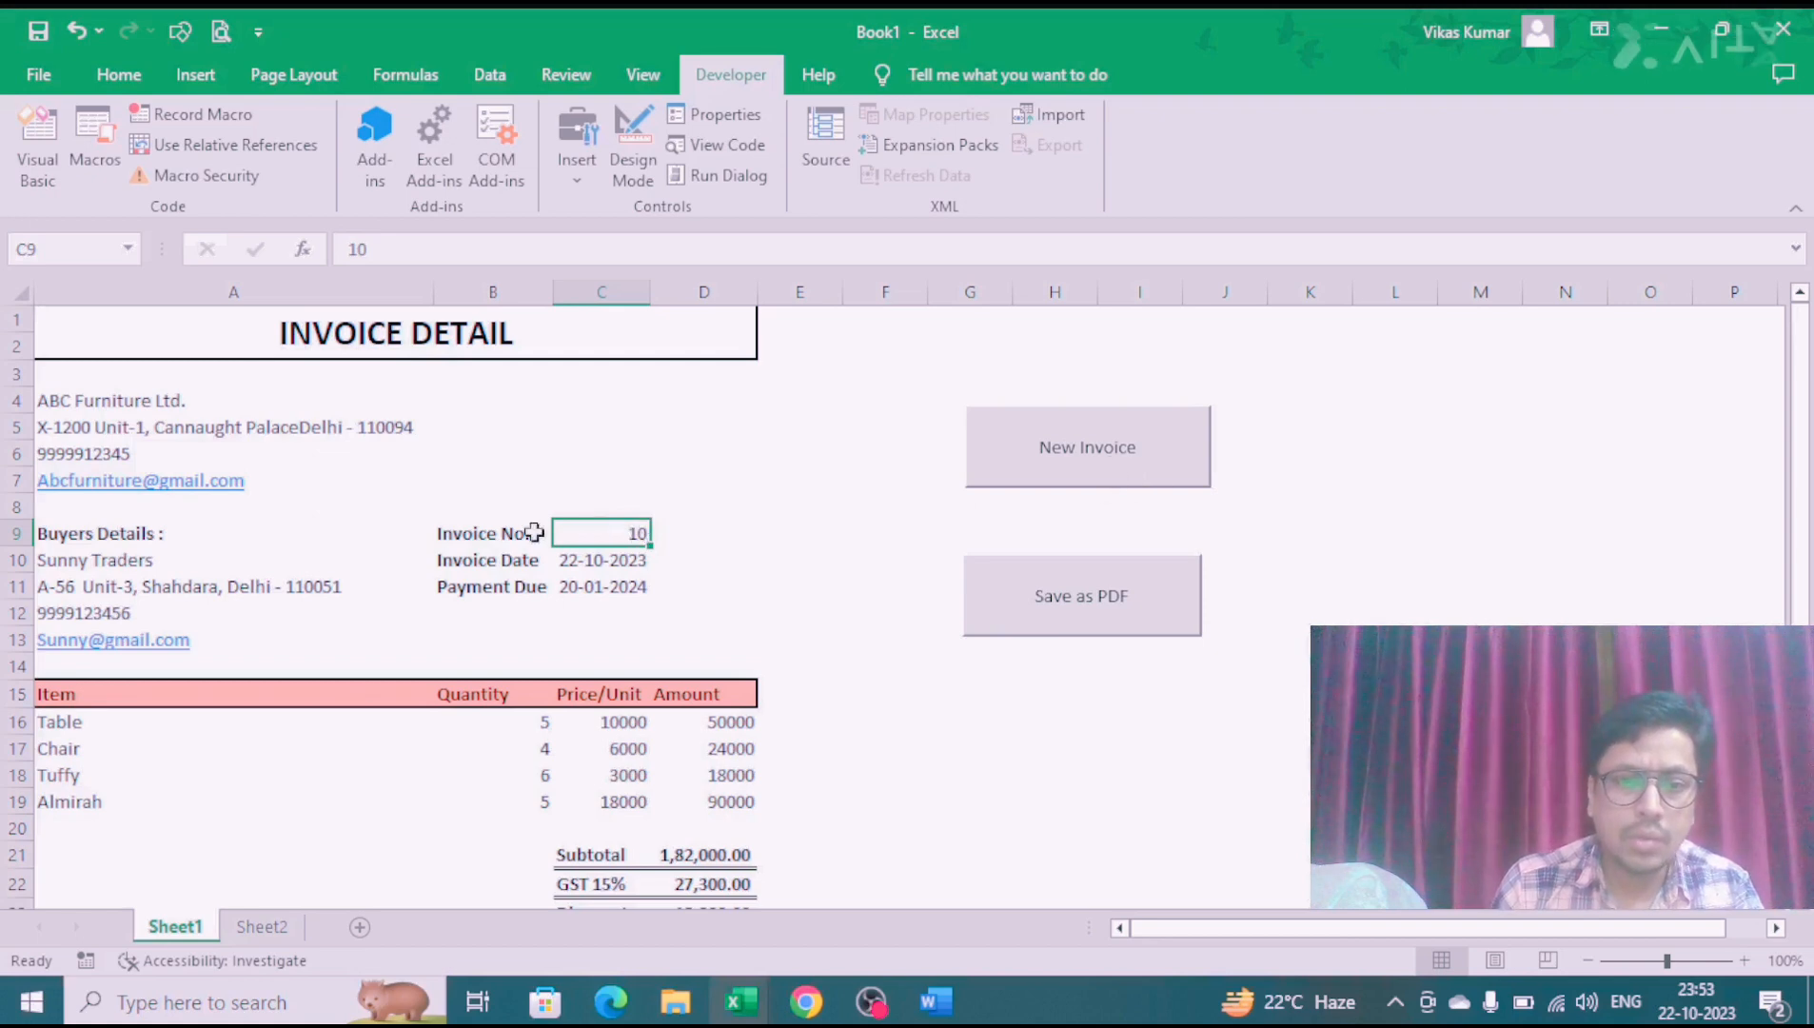
{"action": "key", "text": "alt+F11"}
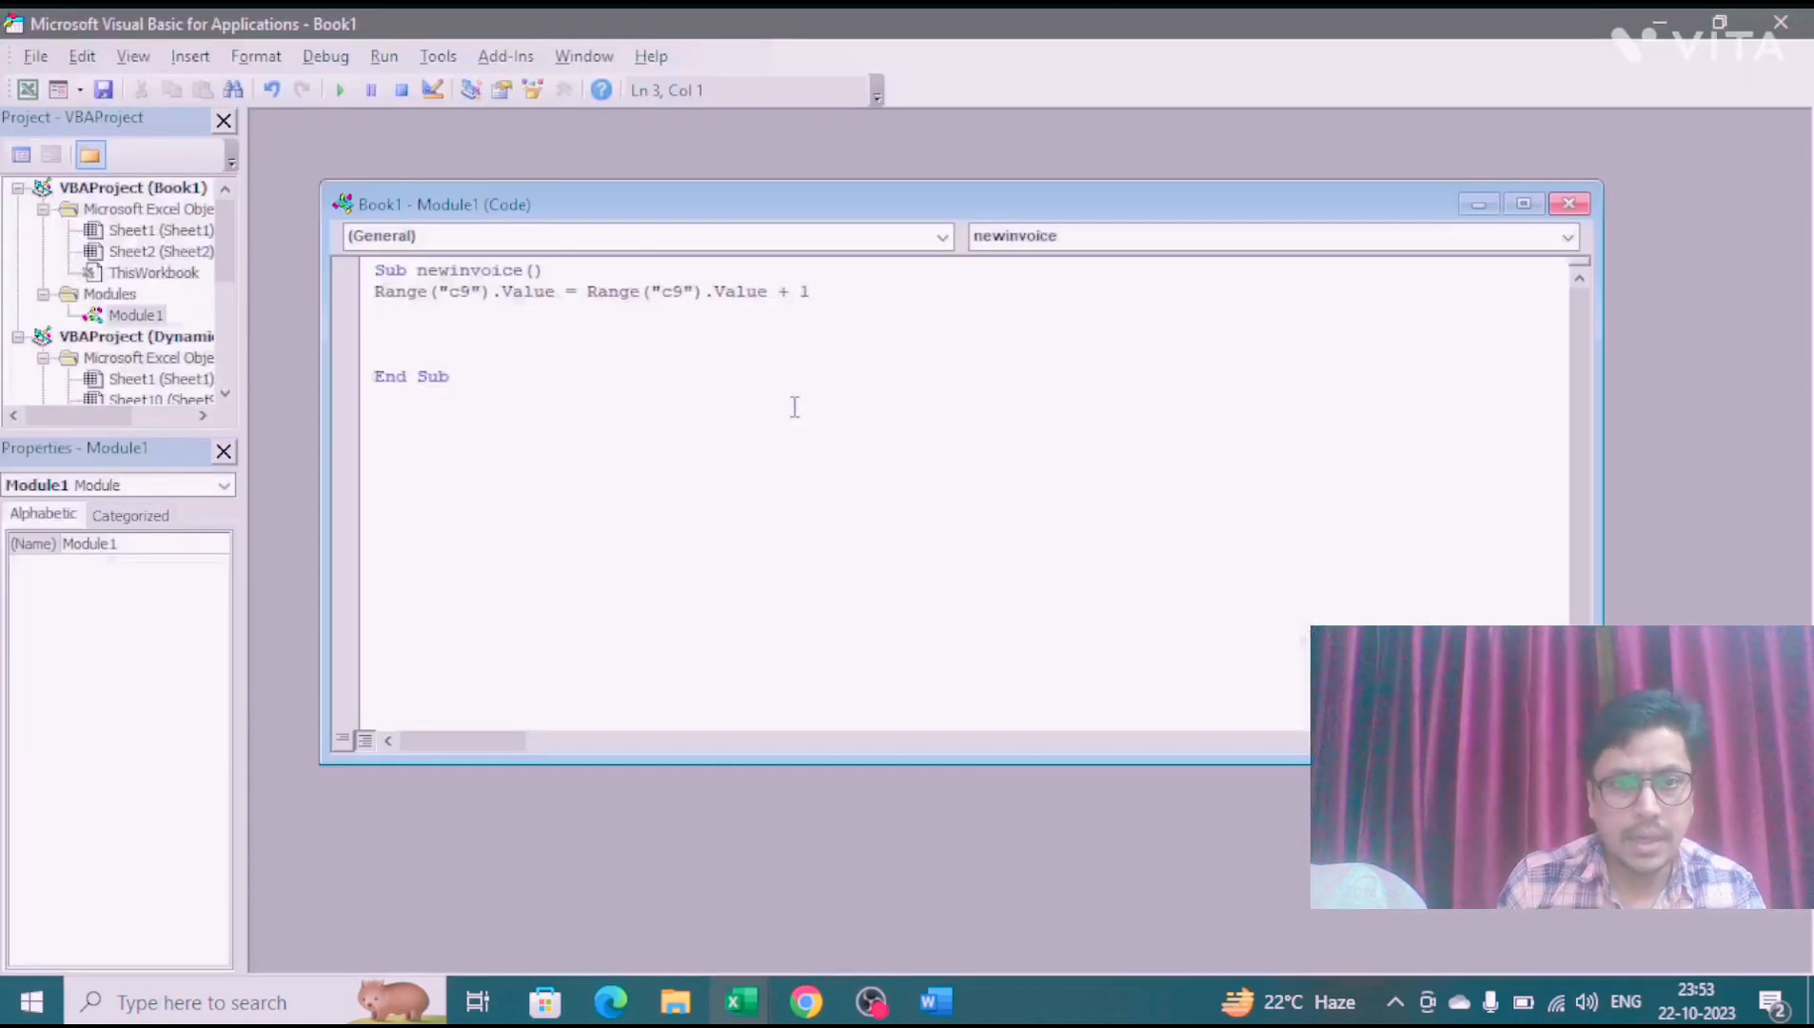
{"action": "key", "text": "alt+F11"}
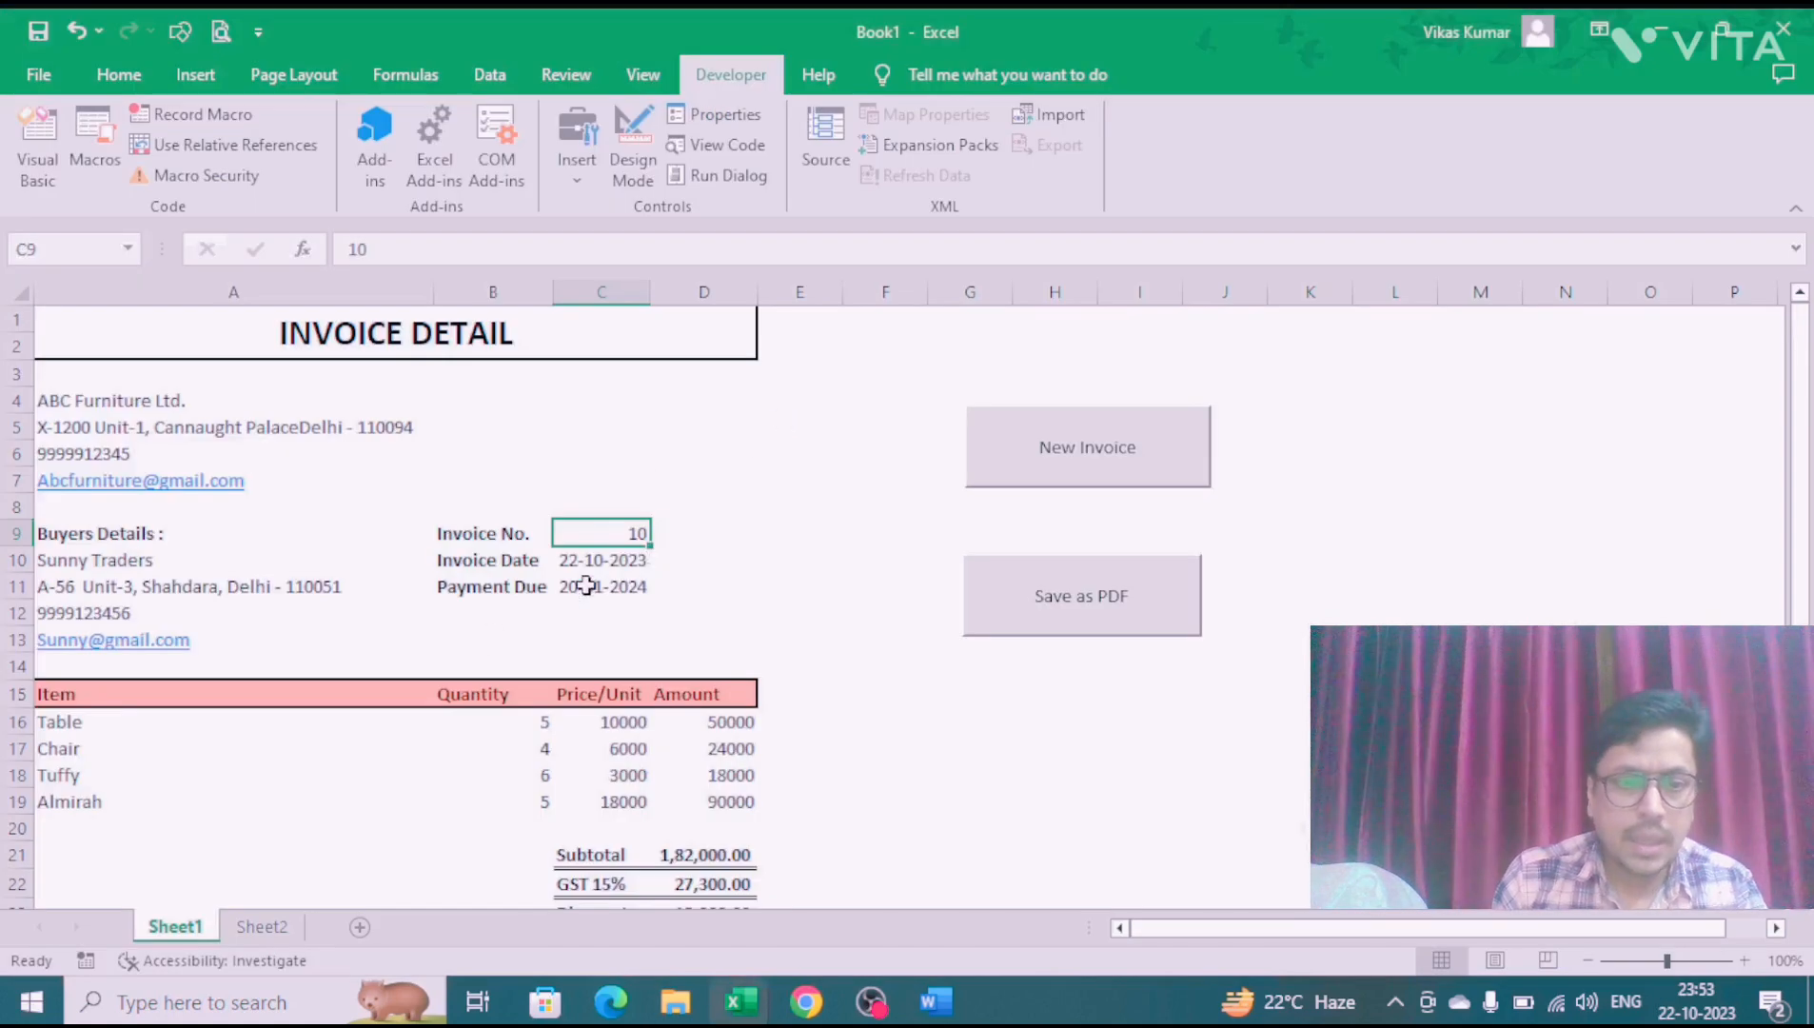
{"action": "left_click_drag", "start_coordinate": [111, 729], "coordinate": [498, 809]}
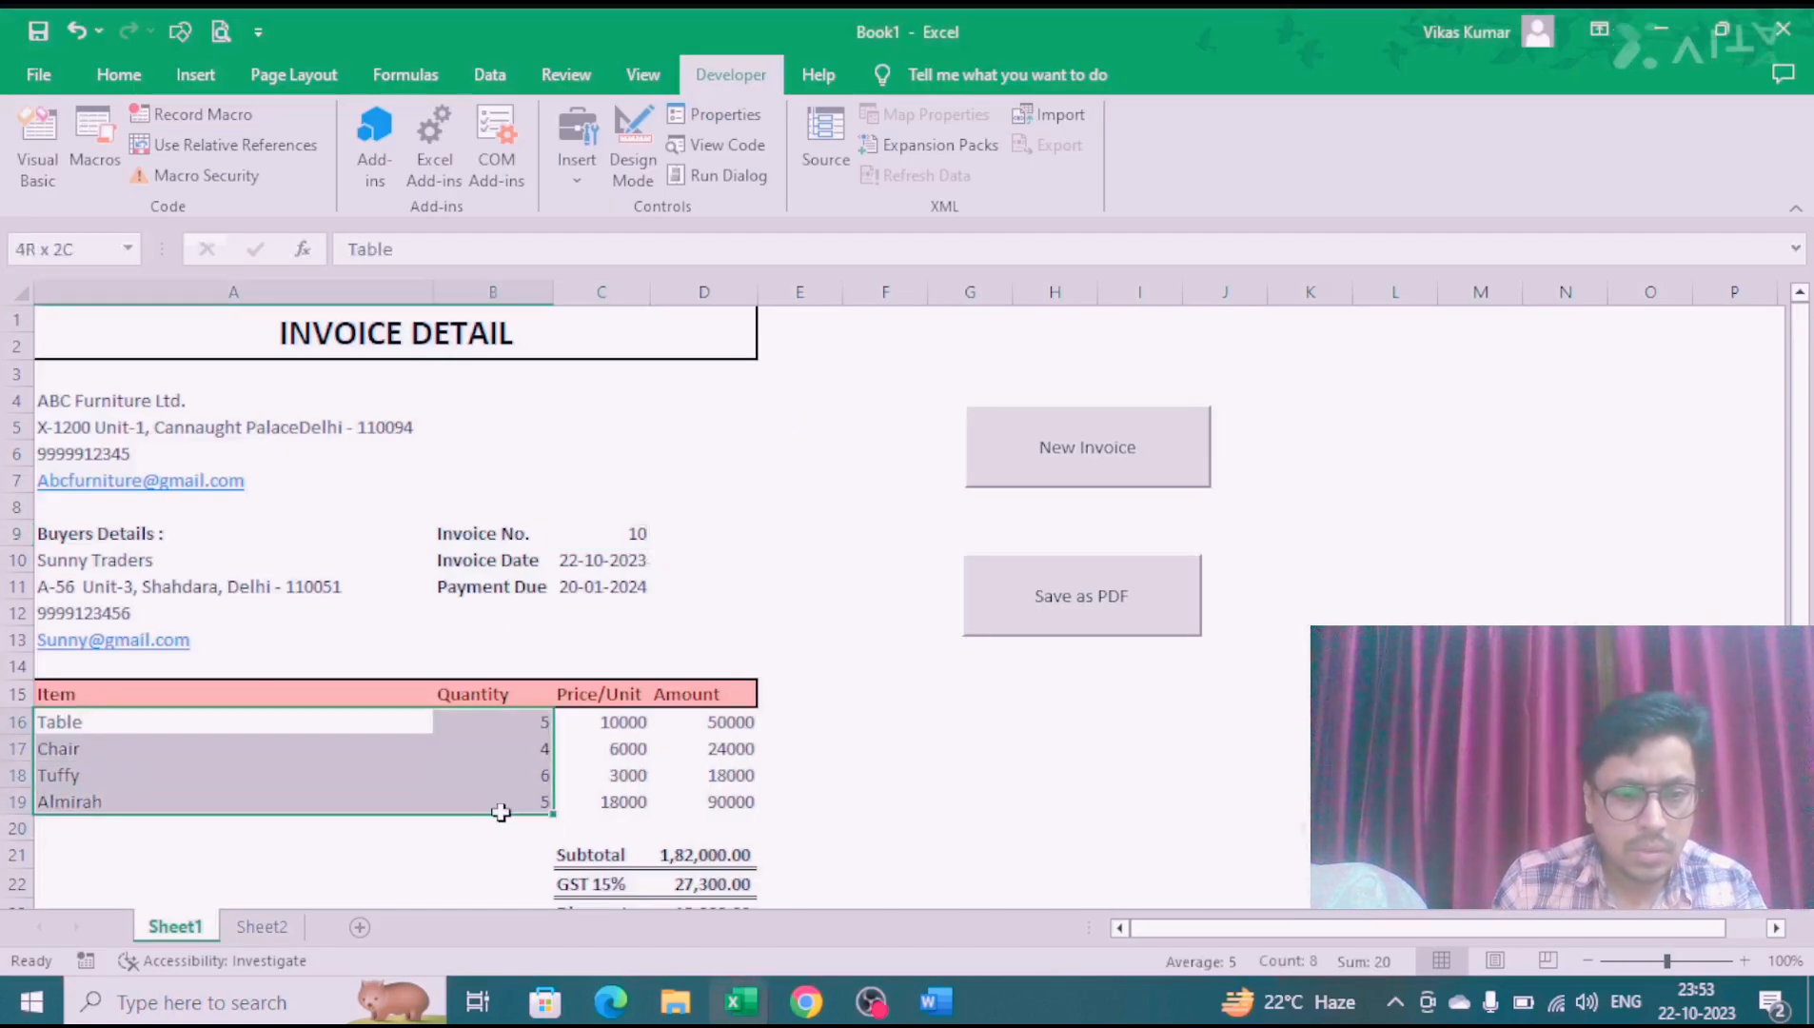
{"action": "left_click_drag", "start_coordinate": [89, 719], "coordinate": [503, 796]}
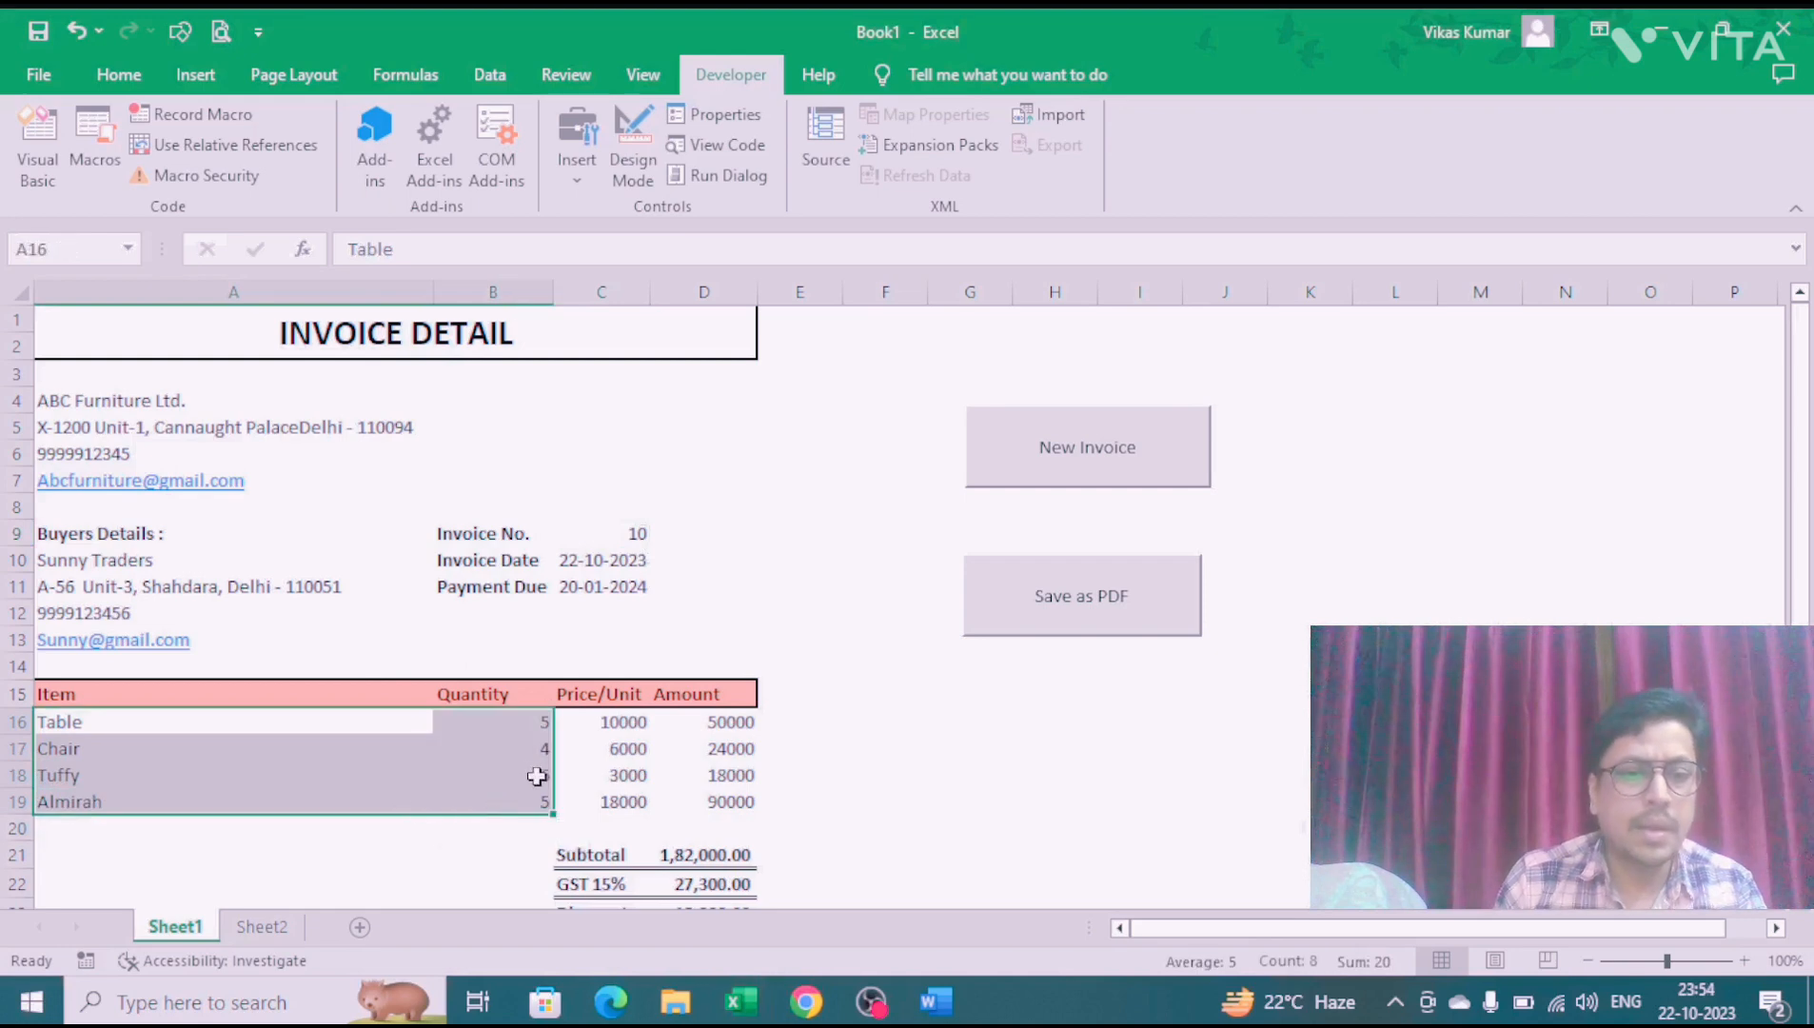
Step: Add the statement range("a16:b19").ClearContents below the invoice number line in newinvoice, checking the range on the sheet
{"action": "key", "text": "alt+F11"}
{"action": "type", "text": "ran"}
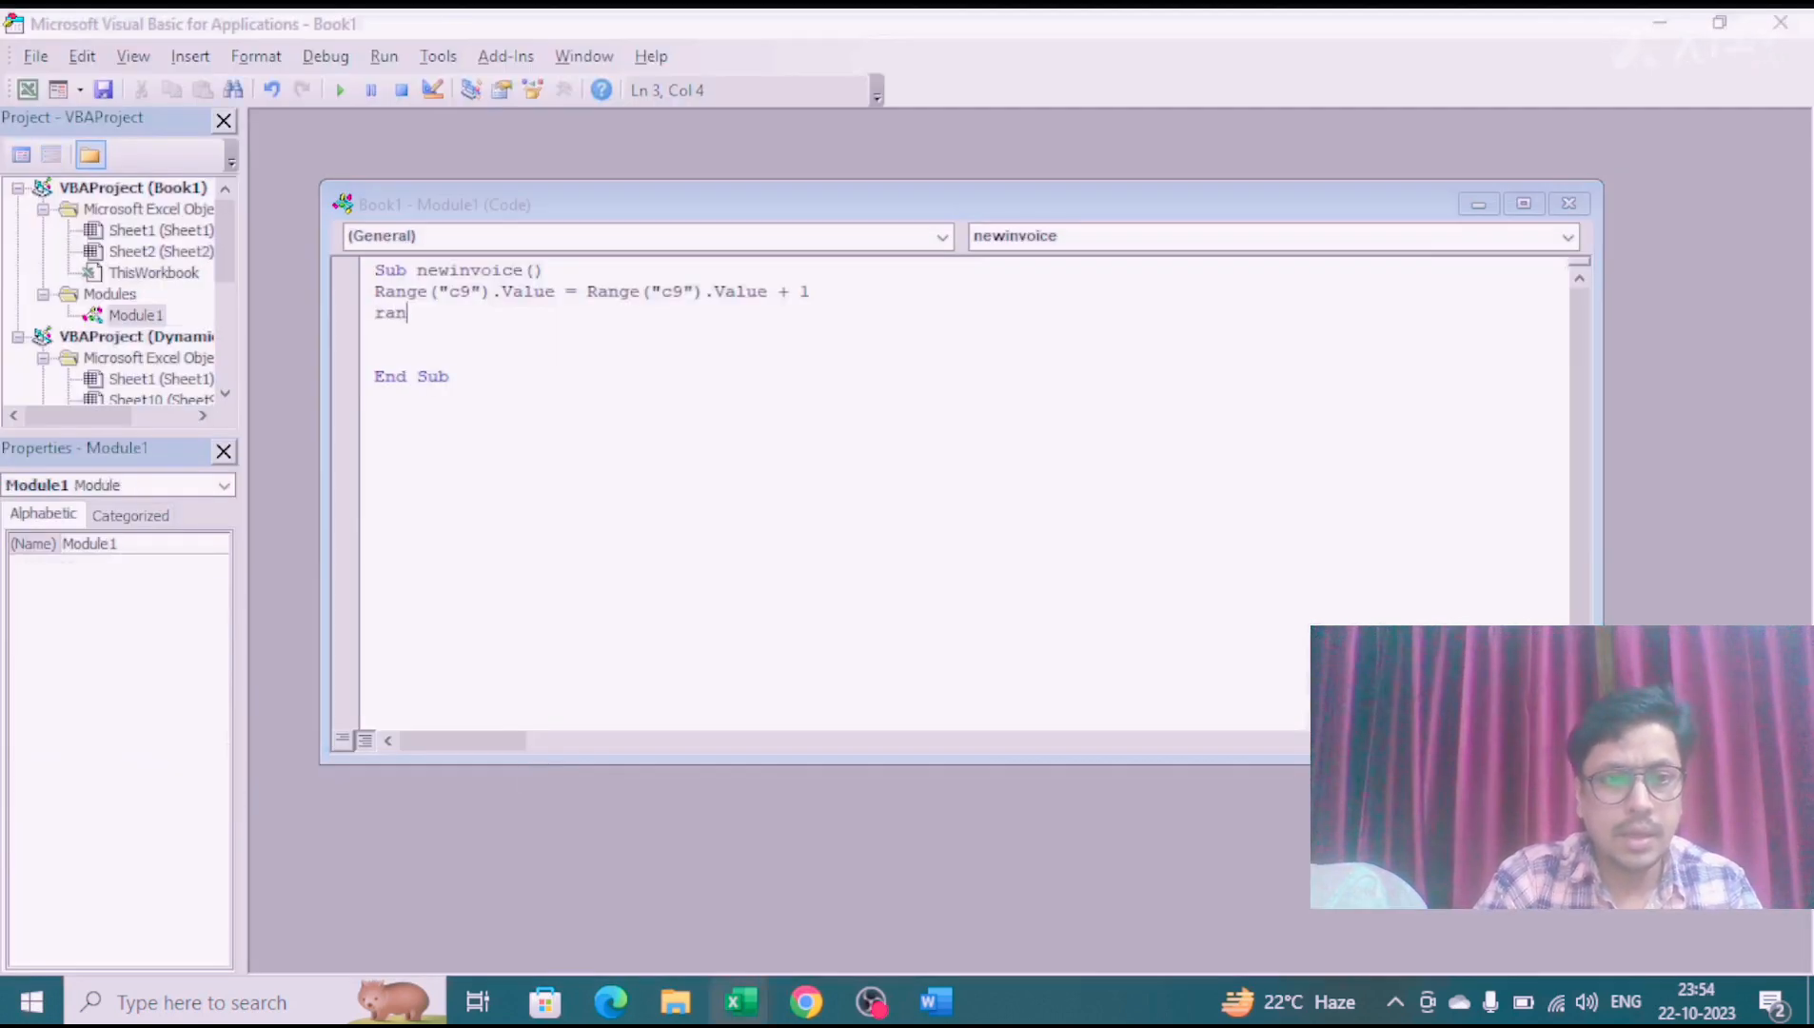
{"action": "type", "text": "("}
{"action": "key", "text": "alt+F11"}
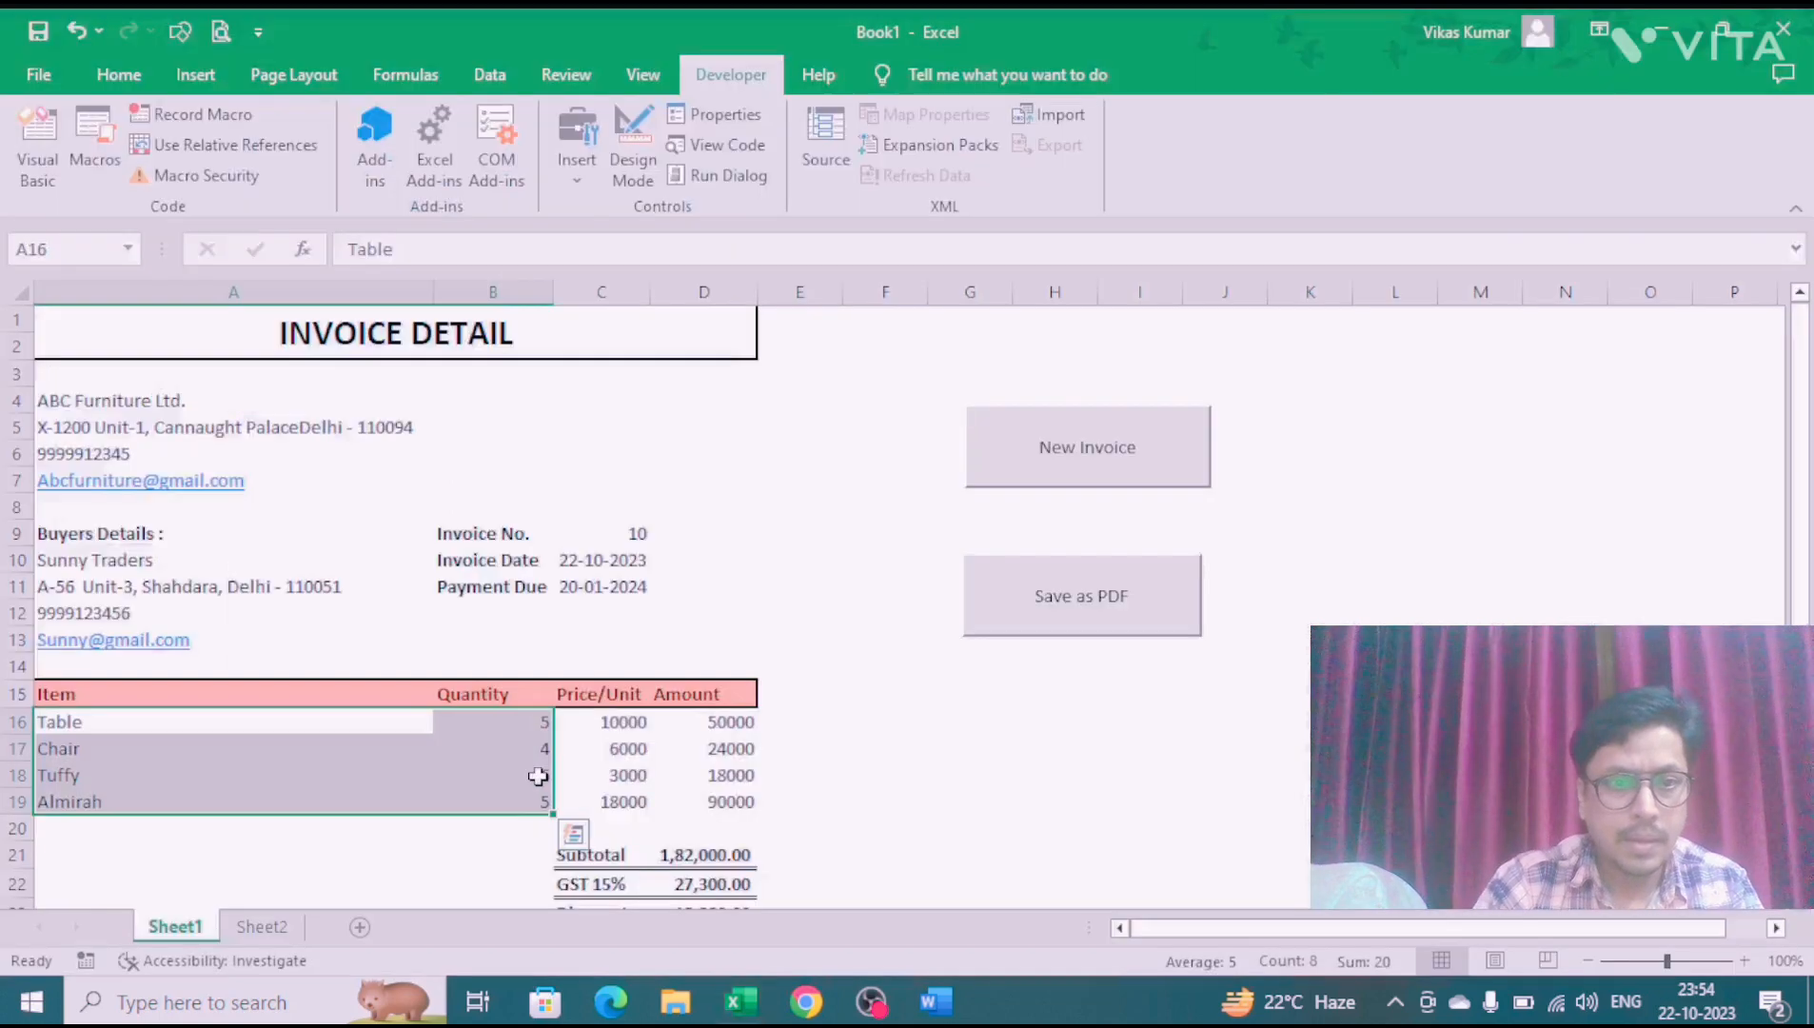
{"action": "key", "text": "alt+F11"}
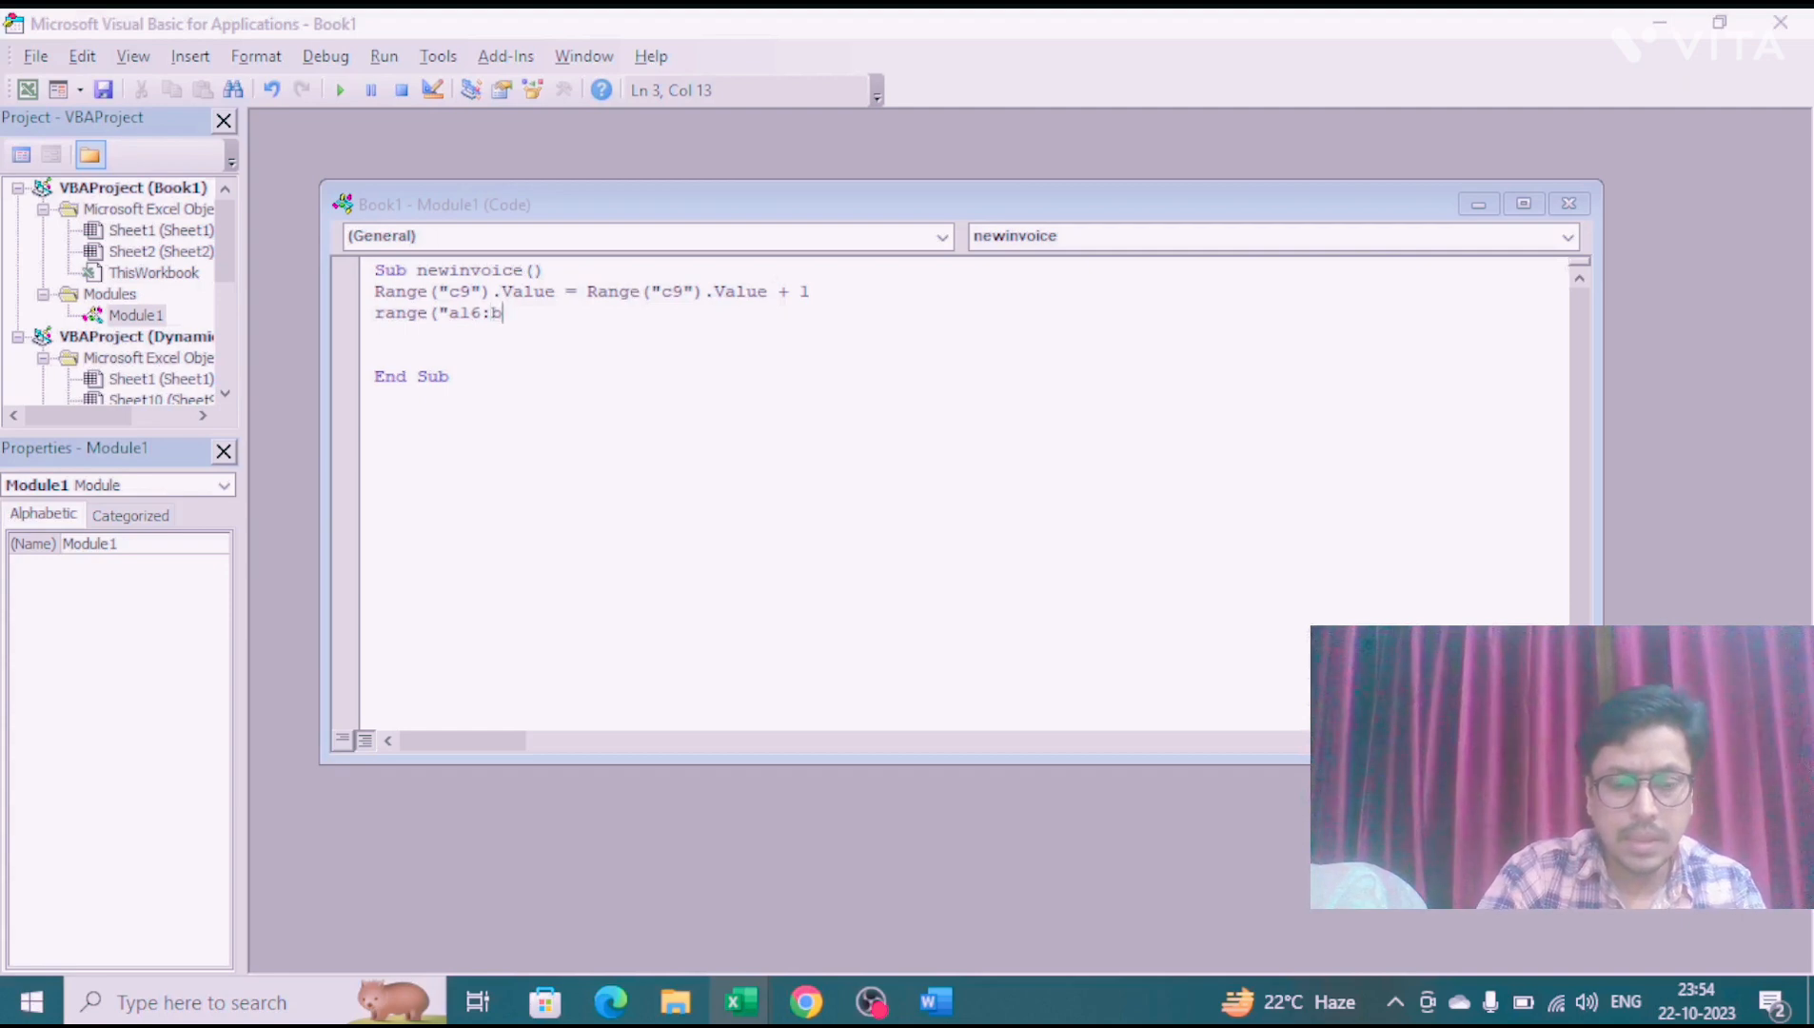
{"action": "key", "text": "alt+F11"}
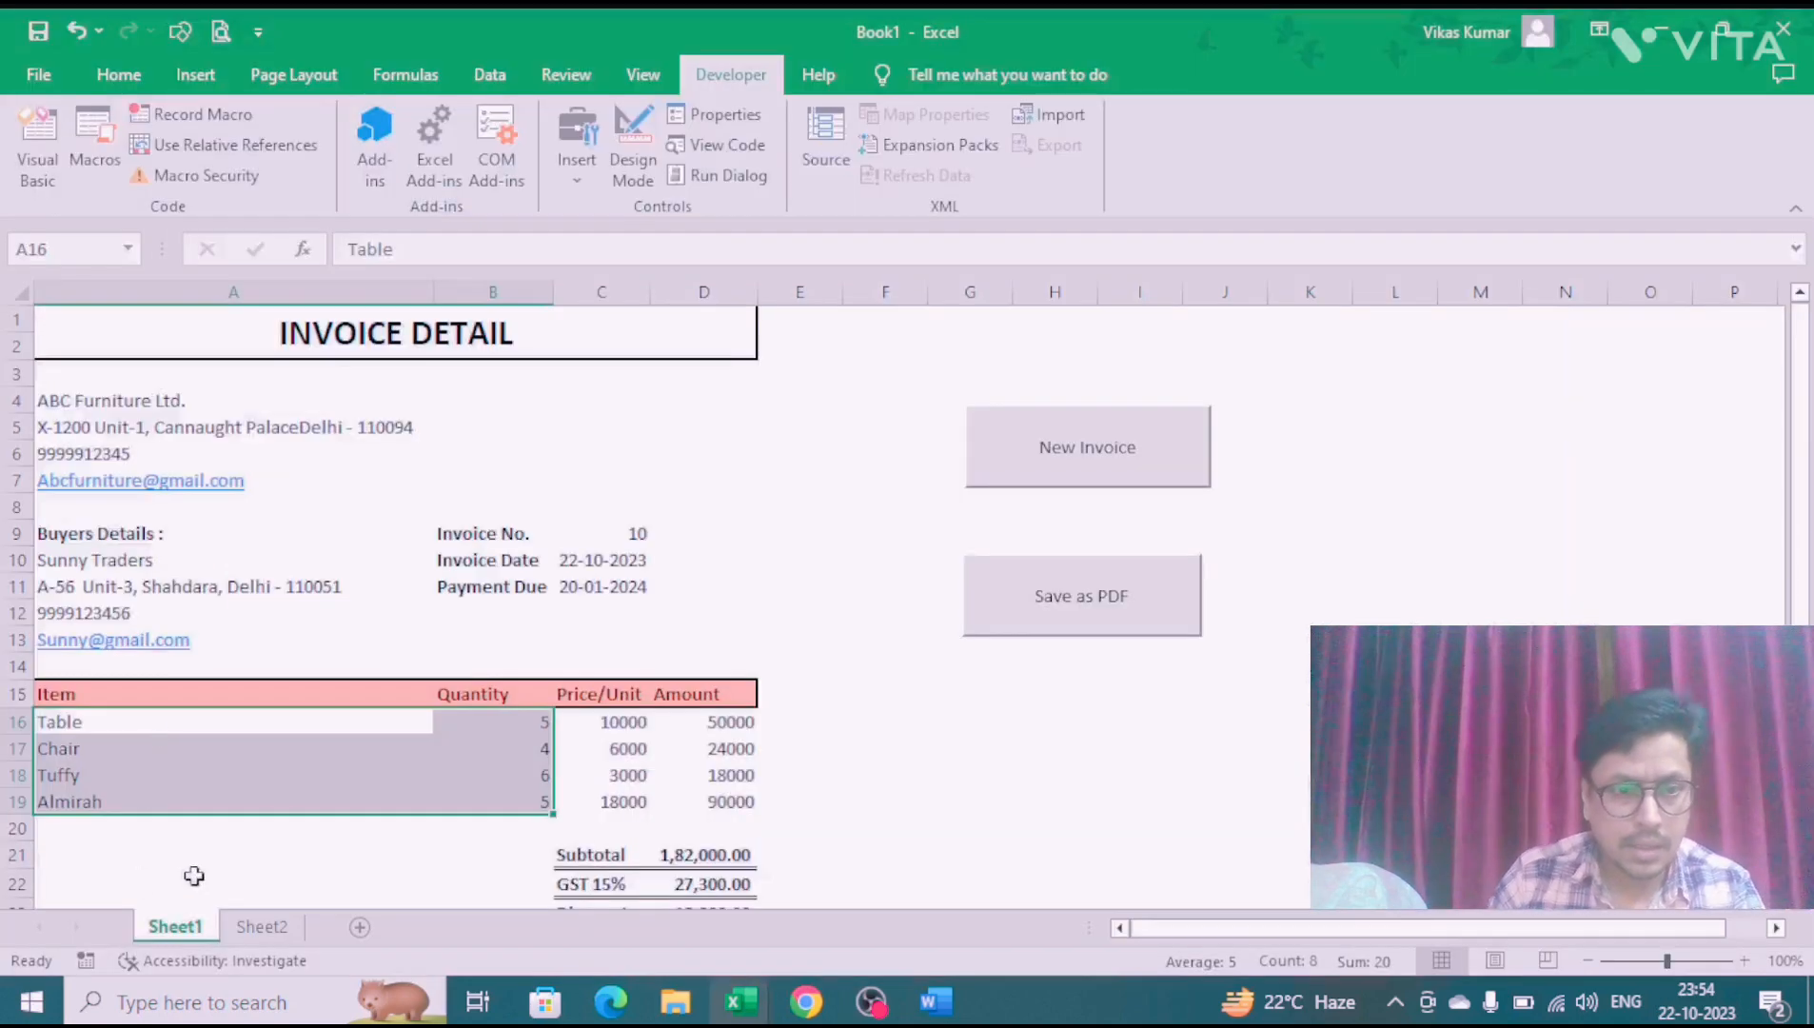
{"action": "key", "text": "alt+F11"}
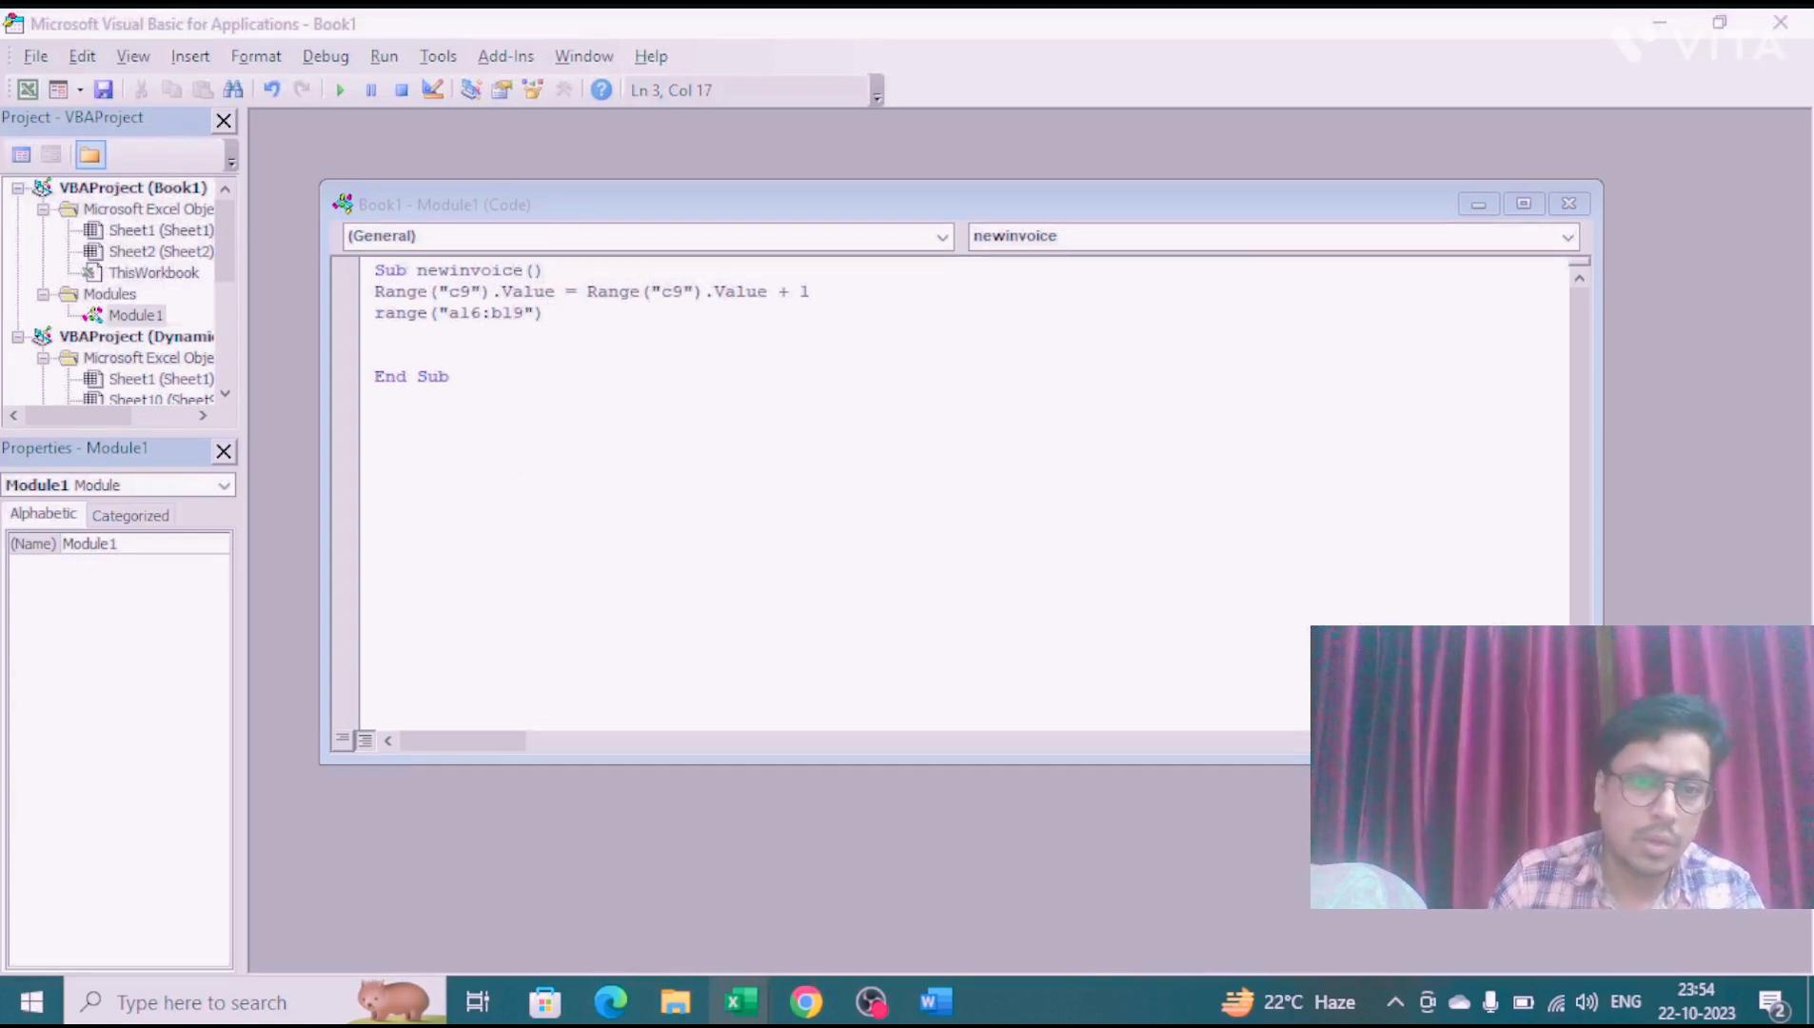
{"action": "type", "text": ".cl"}
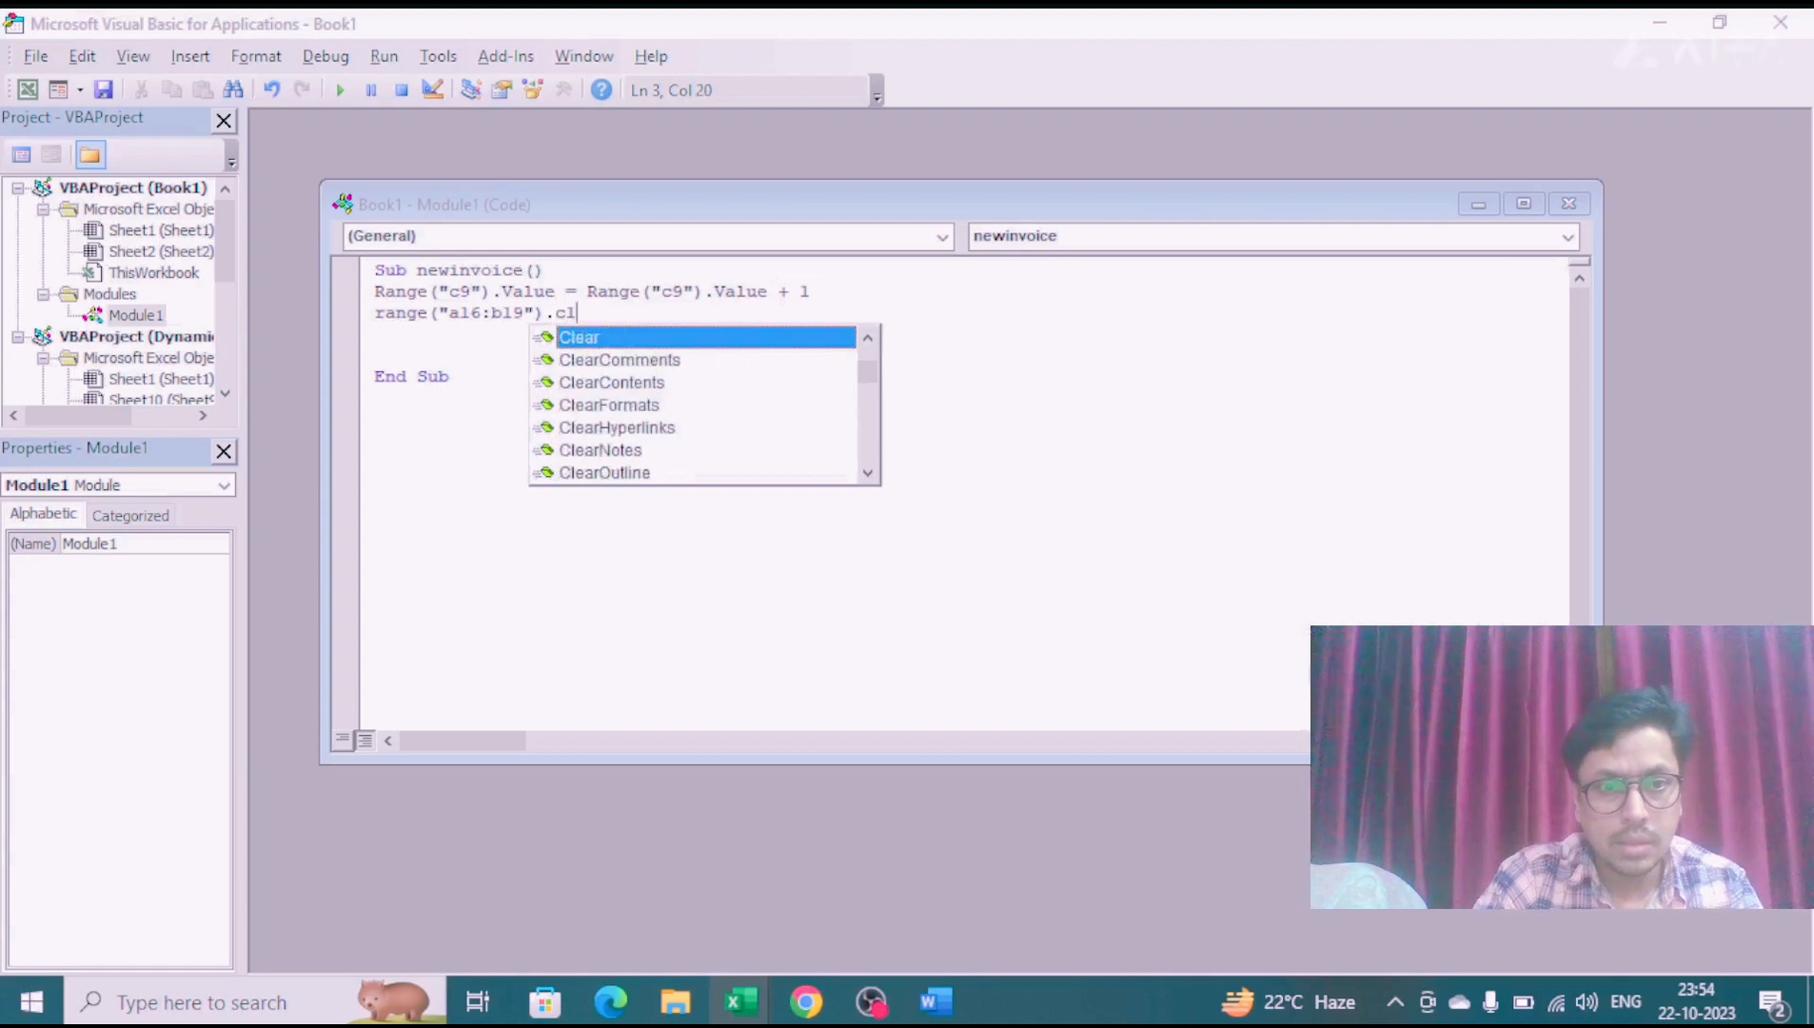
{"action": "key", "text": "Tab"}
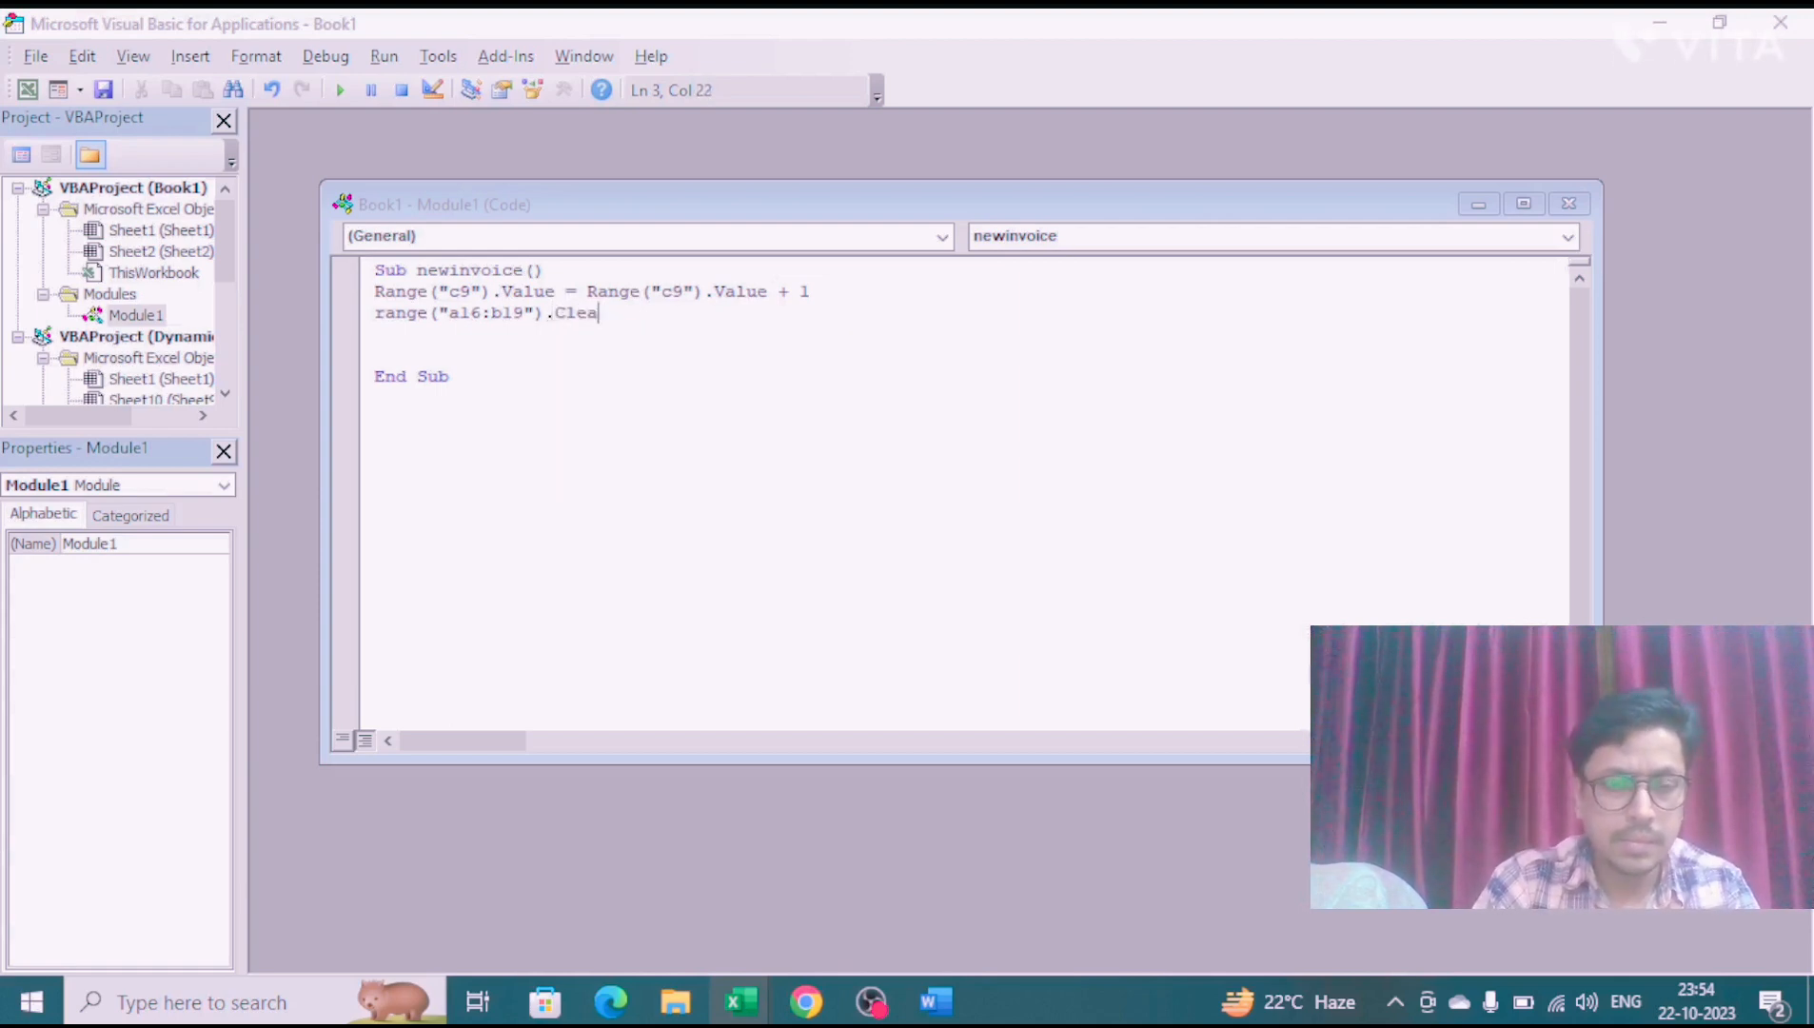
{"action": "type", "text": ".cle"}
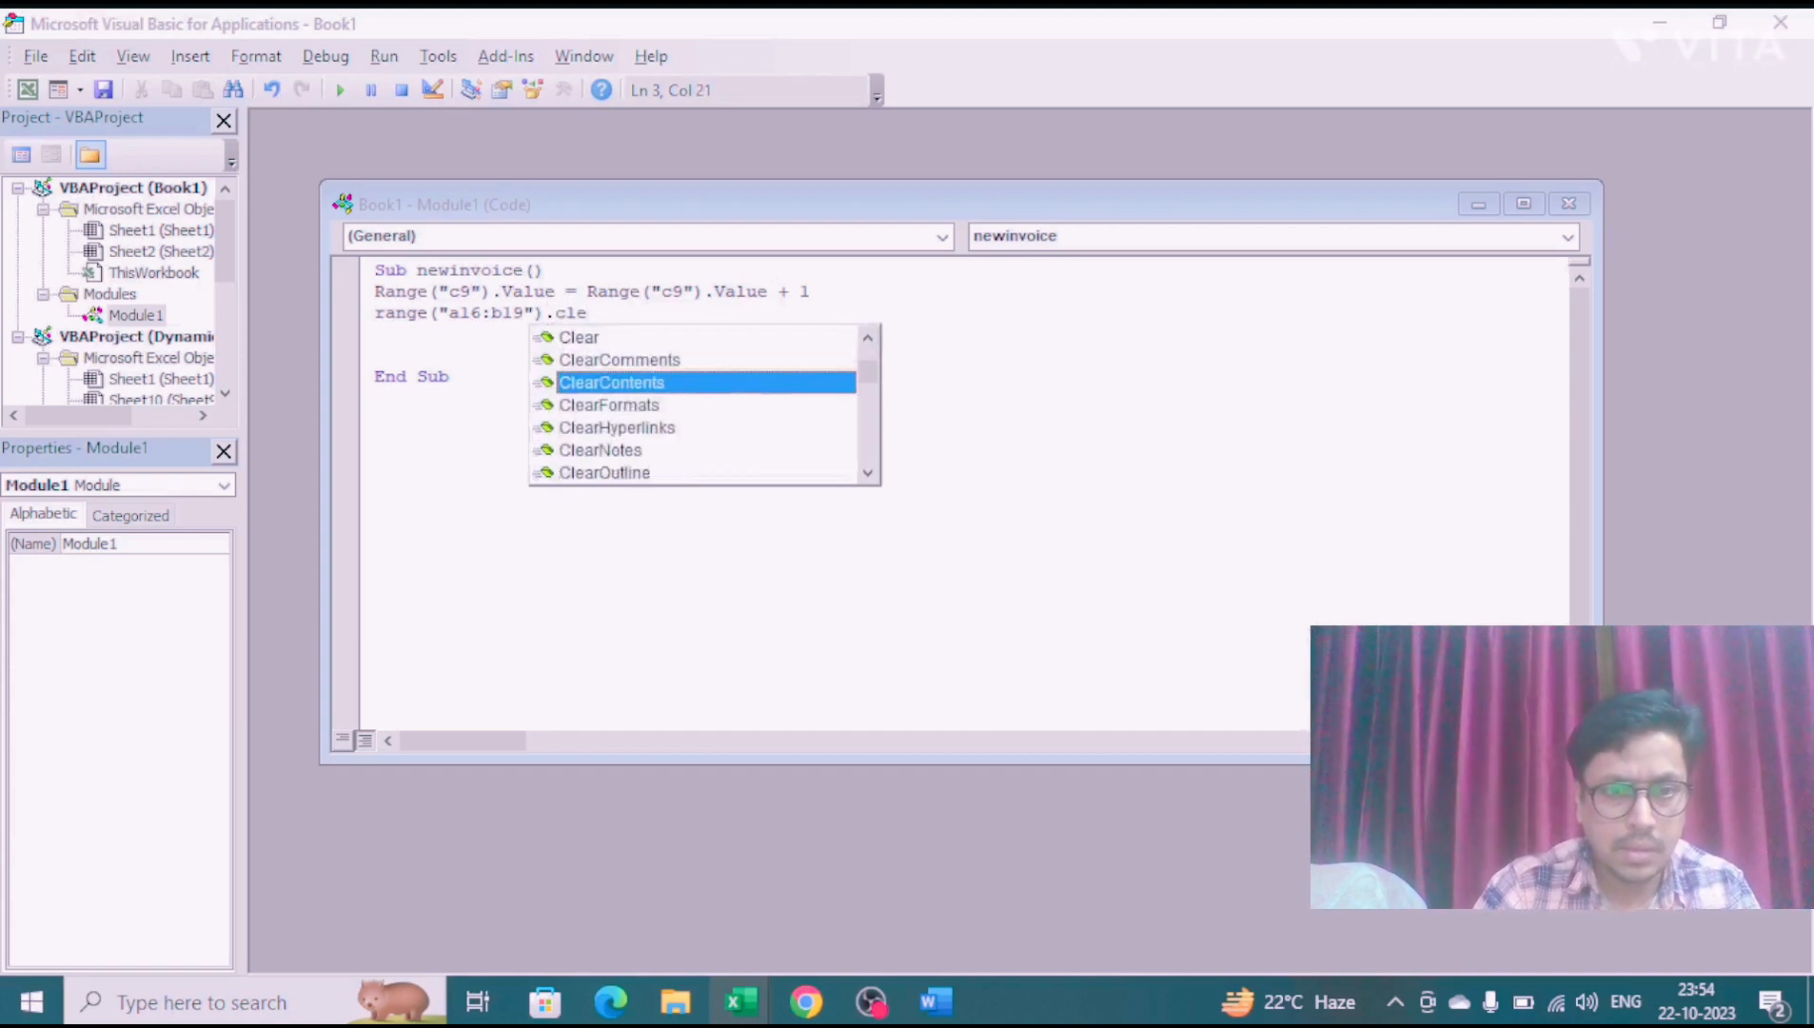
{"action": "key", "text": "Tab"}
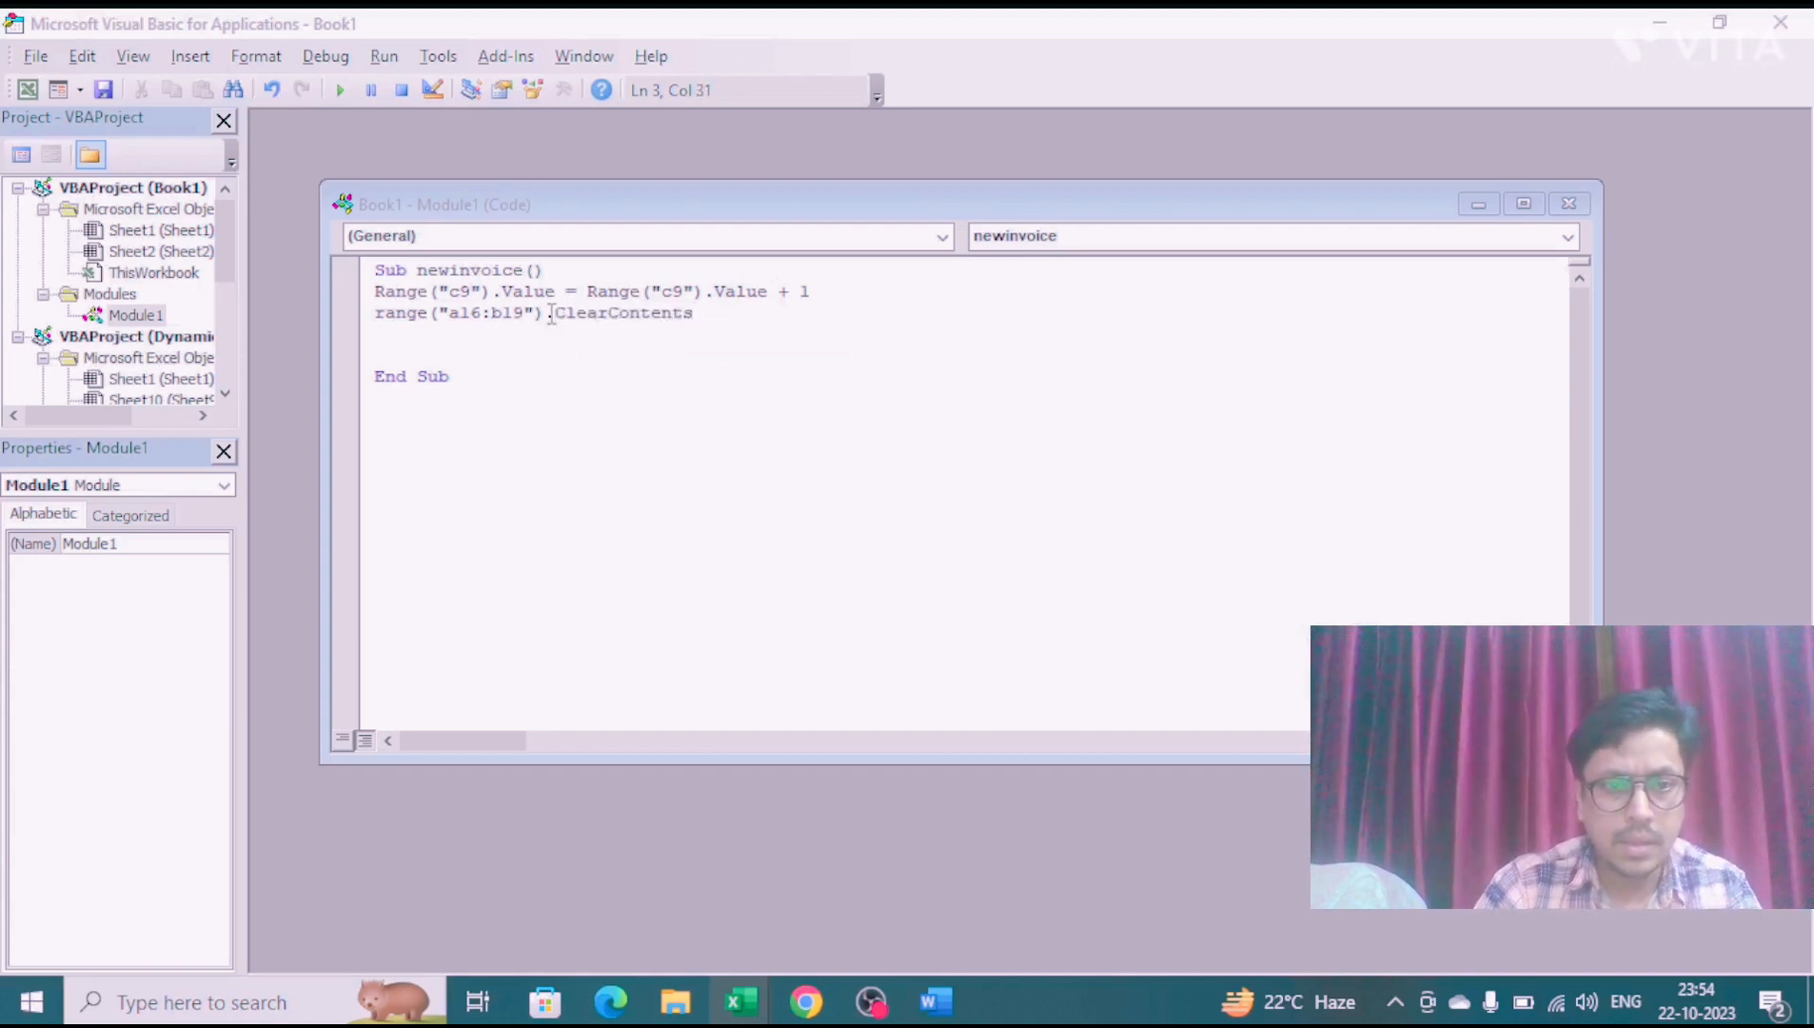
Step: Assign this workbook's newinvoice macro to the New Invoice button on Sheet1
{"action": "key", "text": "Return"}
{"action": "key", "text": "alt+F11"}
{"action": "left_click", "coordinate": [1279, 473]}
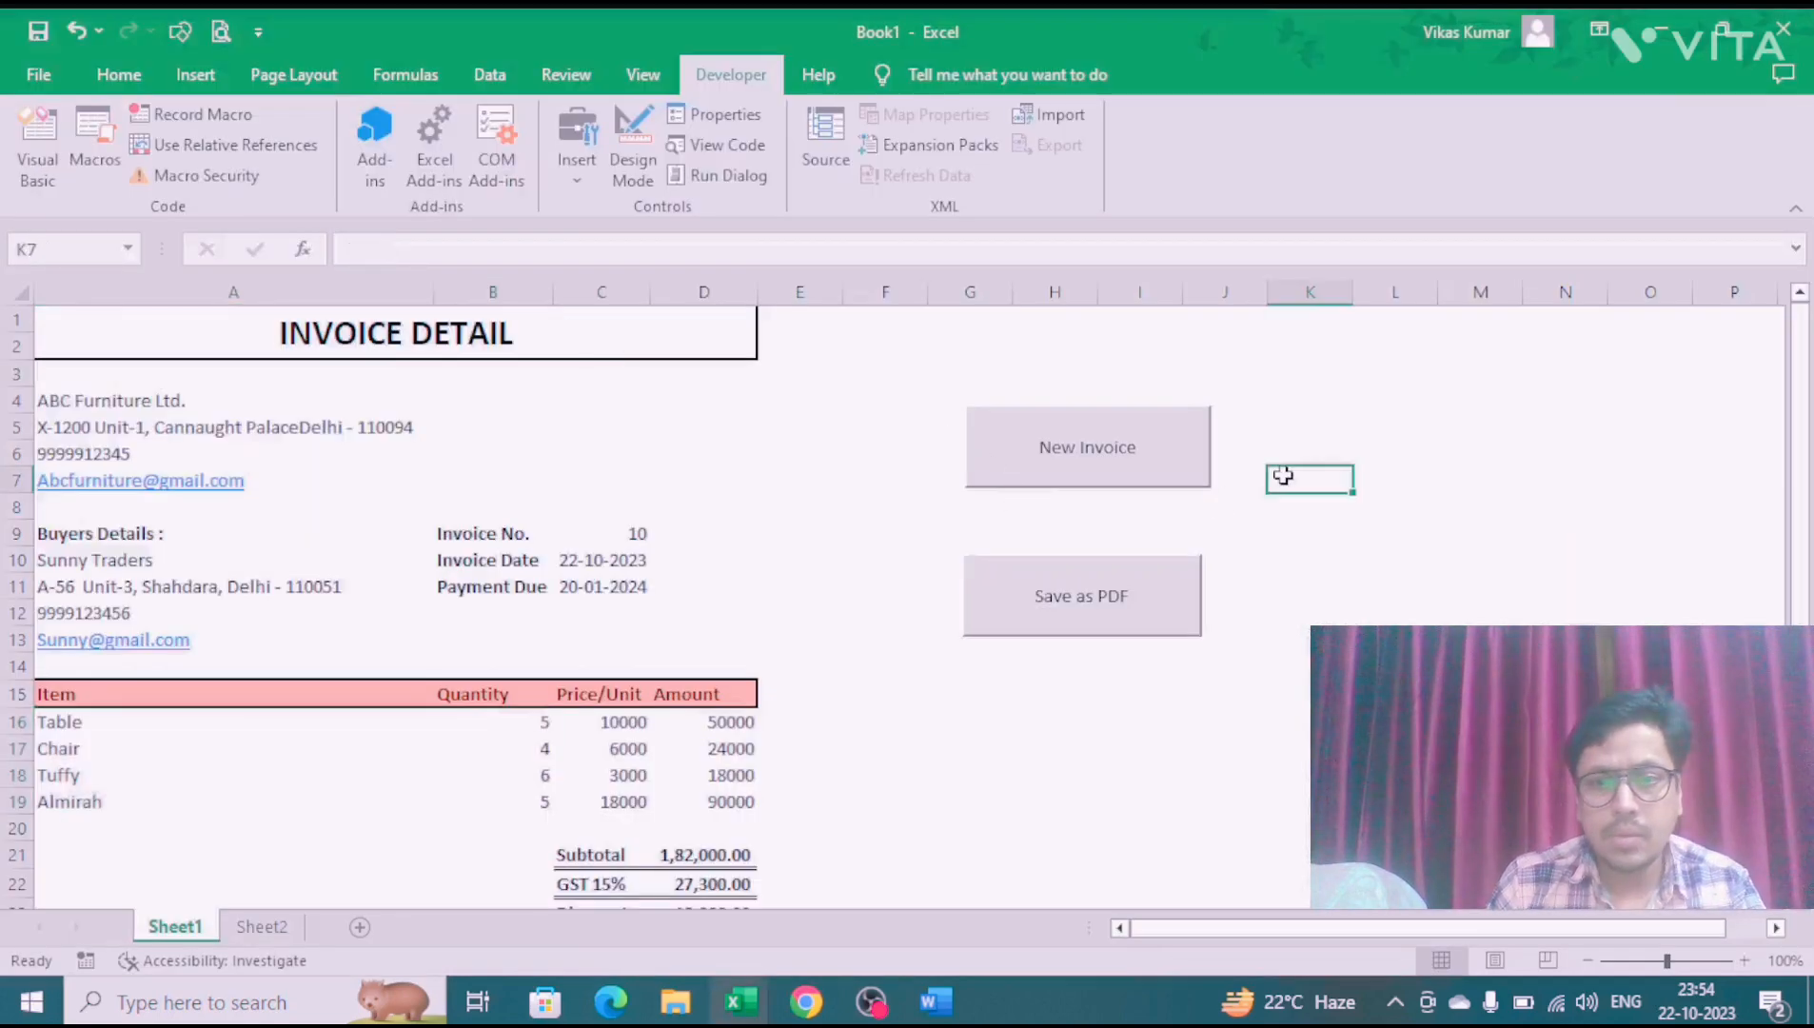
{"action": "right_click", "coordinate": [1060, 455]}
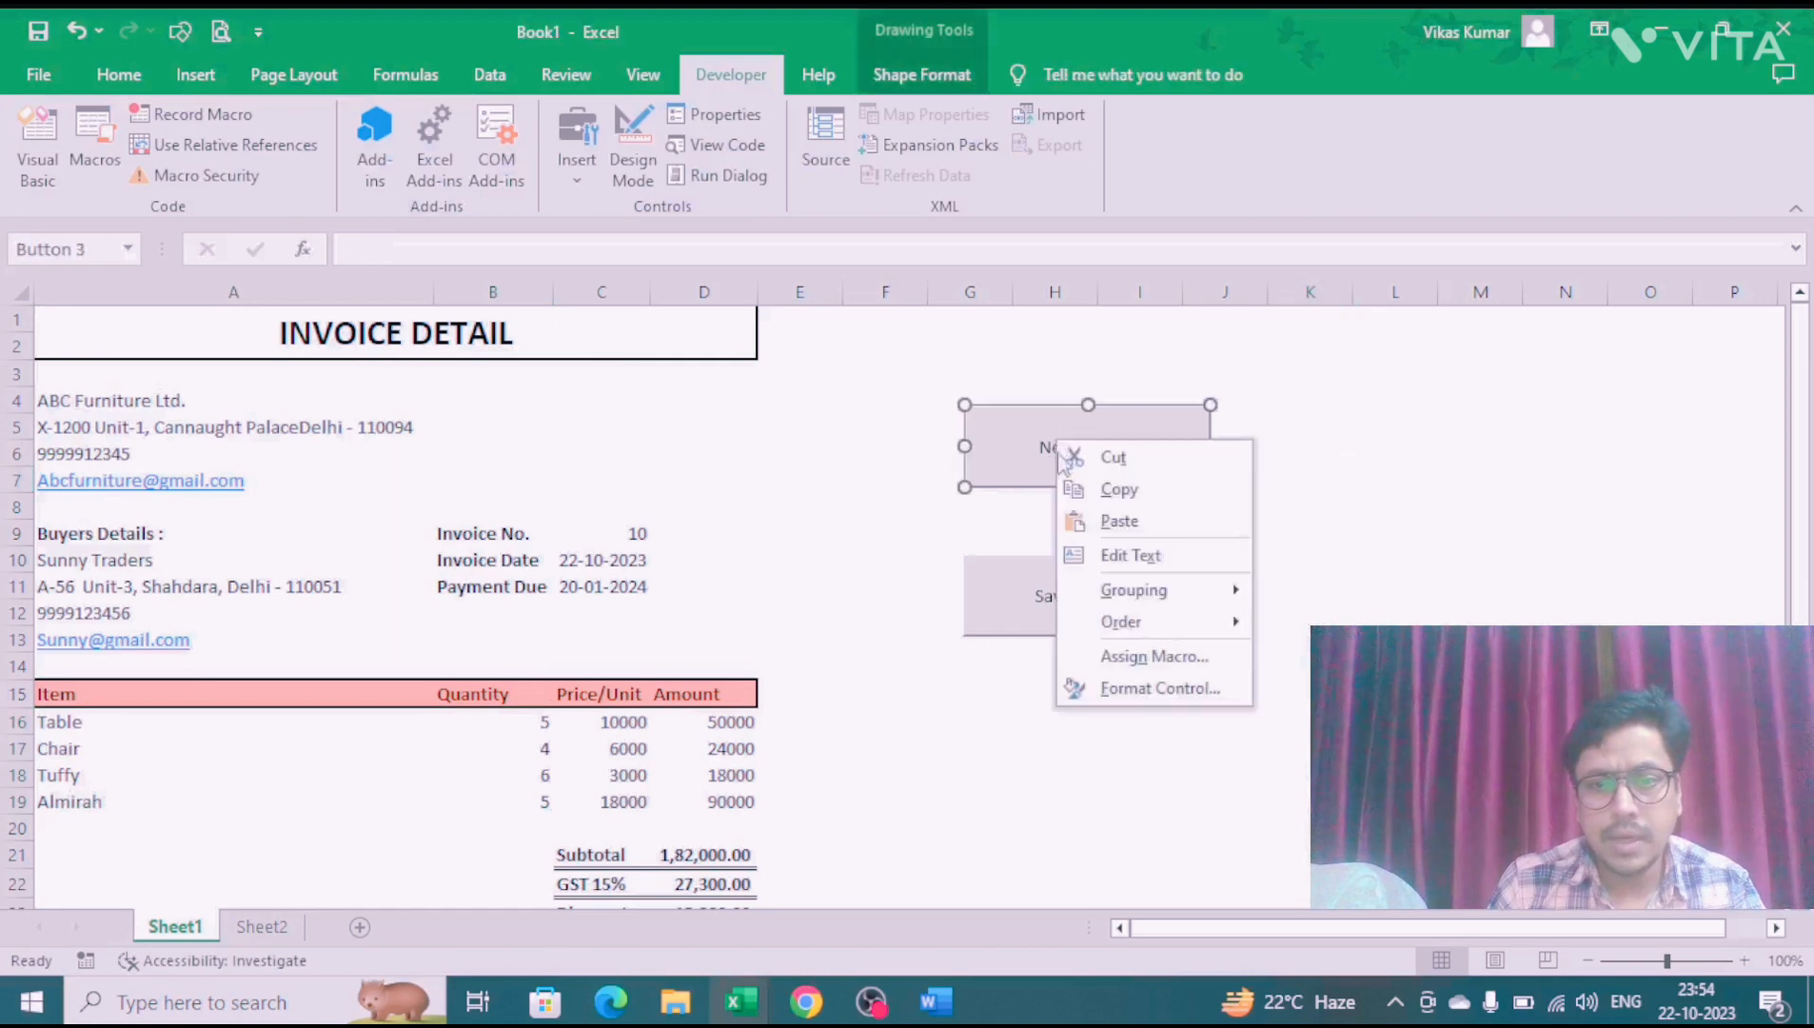
{"action": "left_click", "coordinate": [1153, 656]}
{"action": "left_click", "coordinate": [964, 530]}
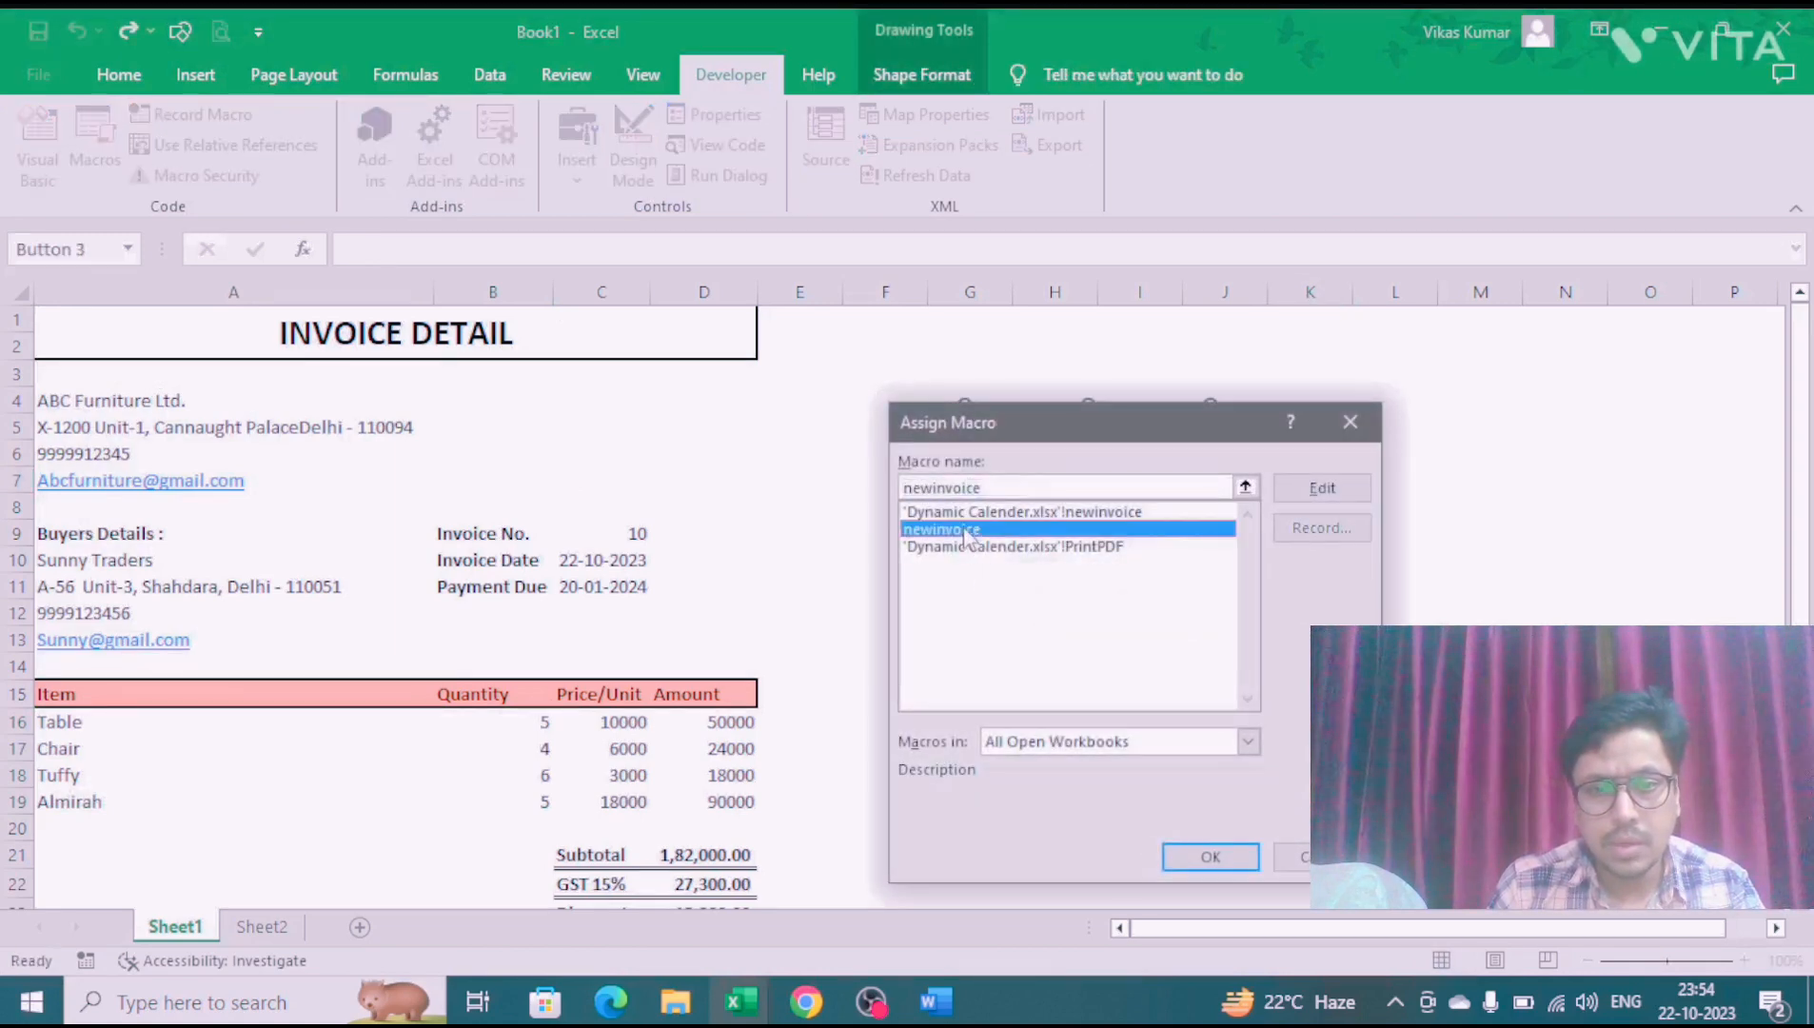
{"action": "left_click", "coordinate": [1182, 856]}
{"action": "left_click", "coordinate": [973, 692]}
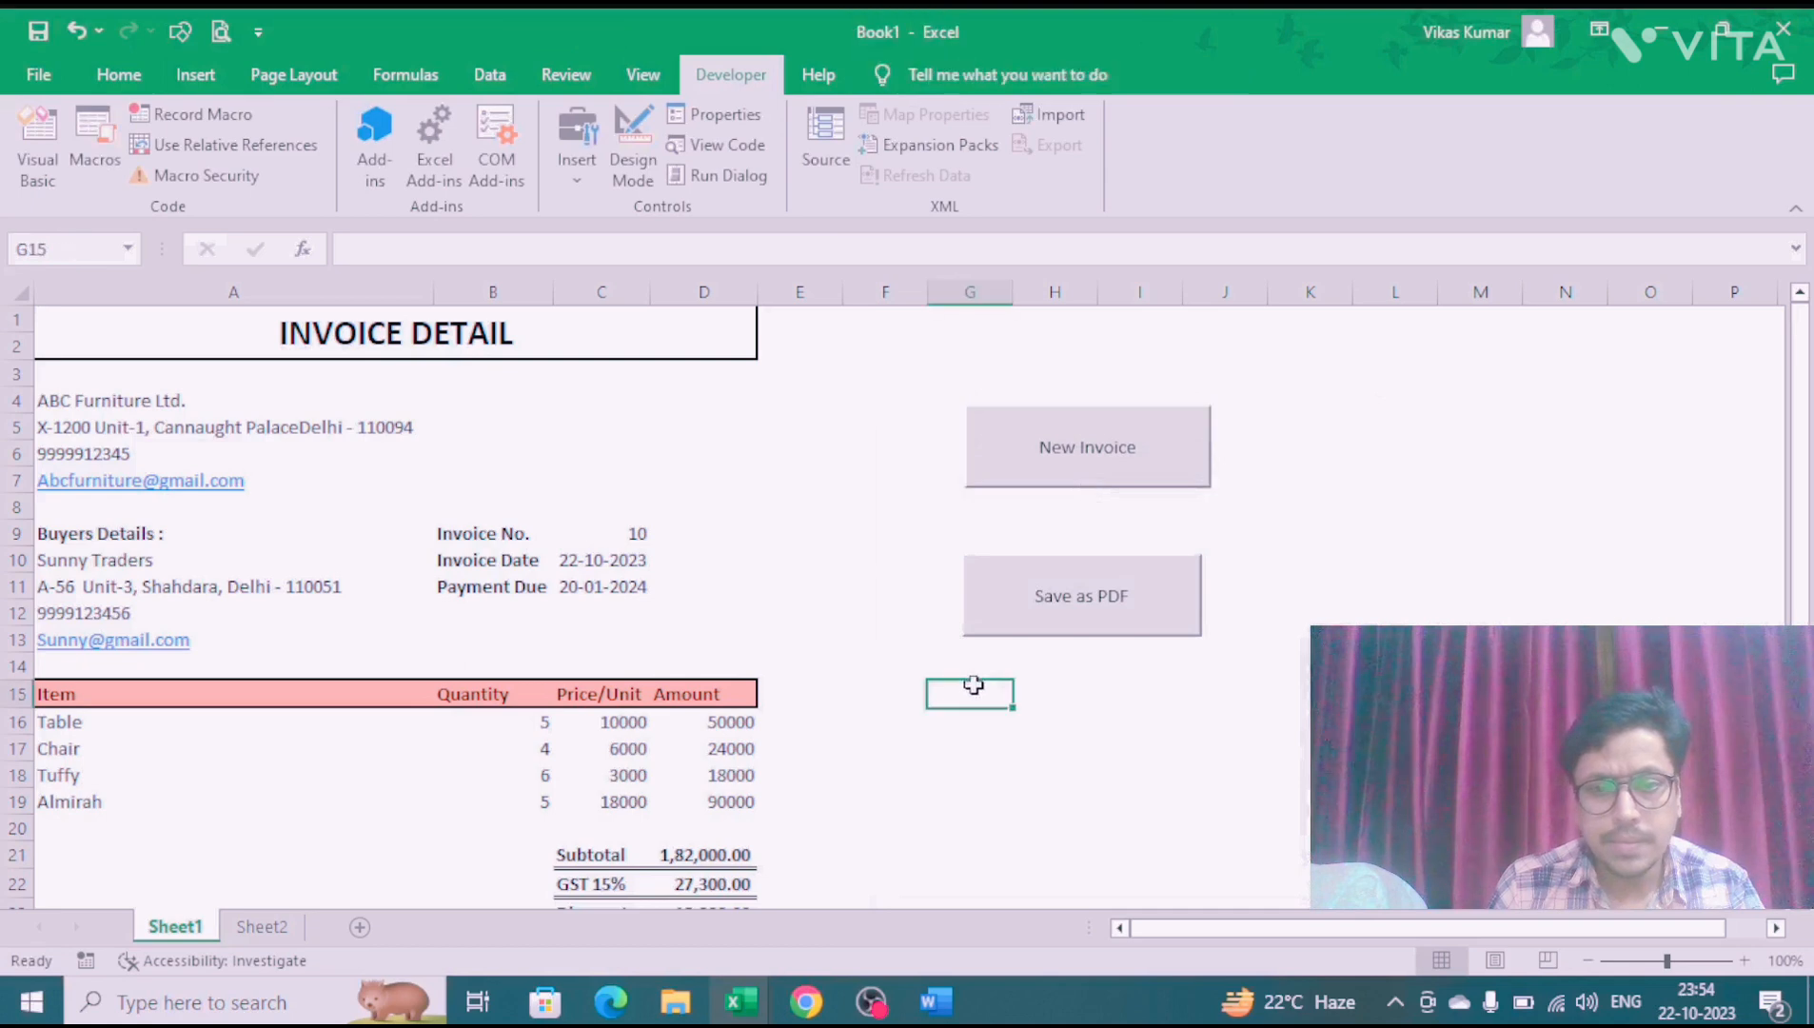
Step: Run the New Invoice button, check the cleared item rows and invoice number, and choose Akash Bros Pvt Ltd as the buyer
{"action": "left_click", "coordinate": [1070, 481]}
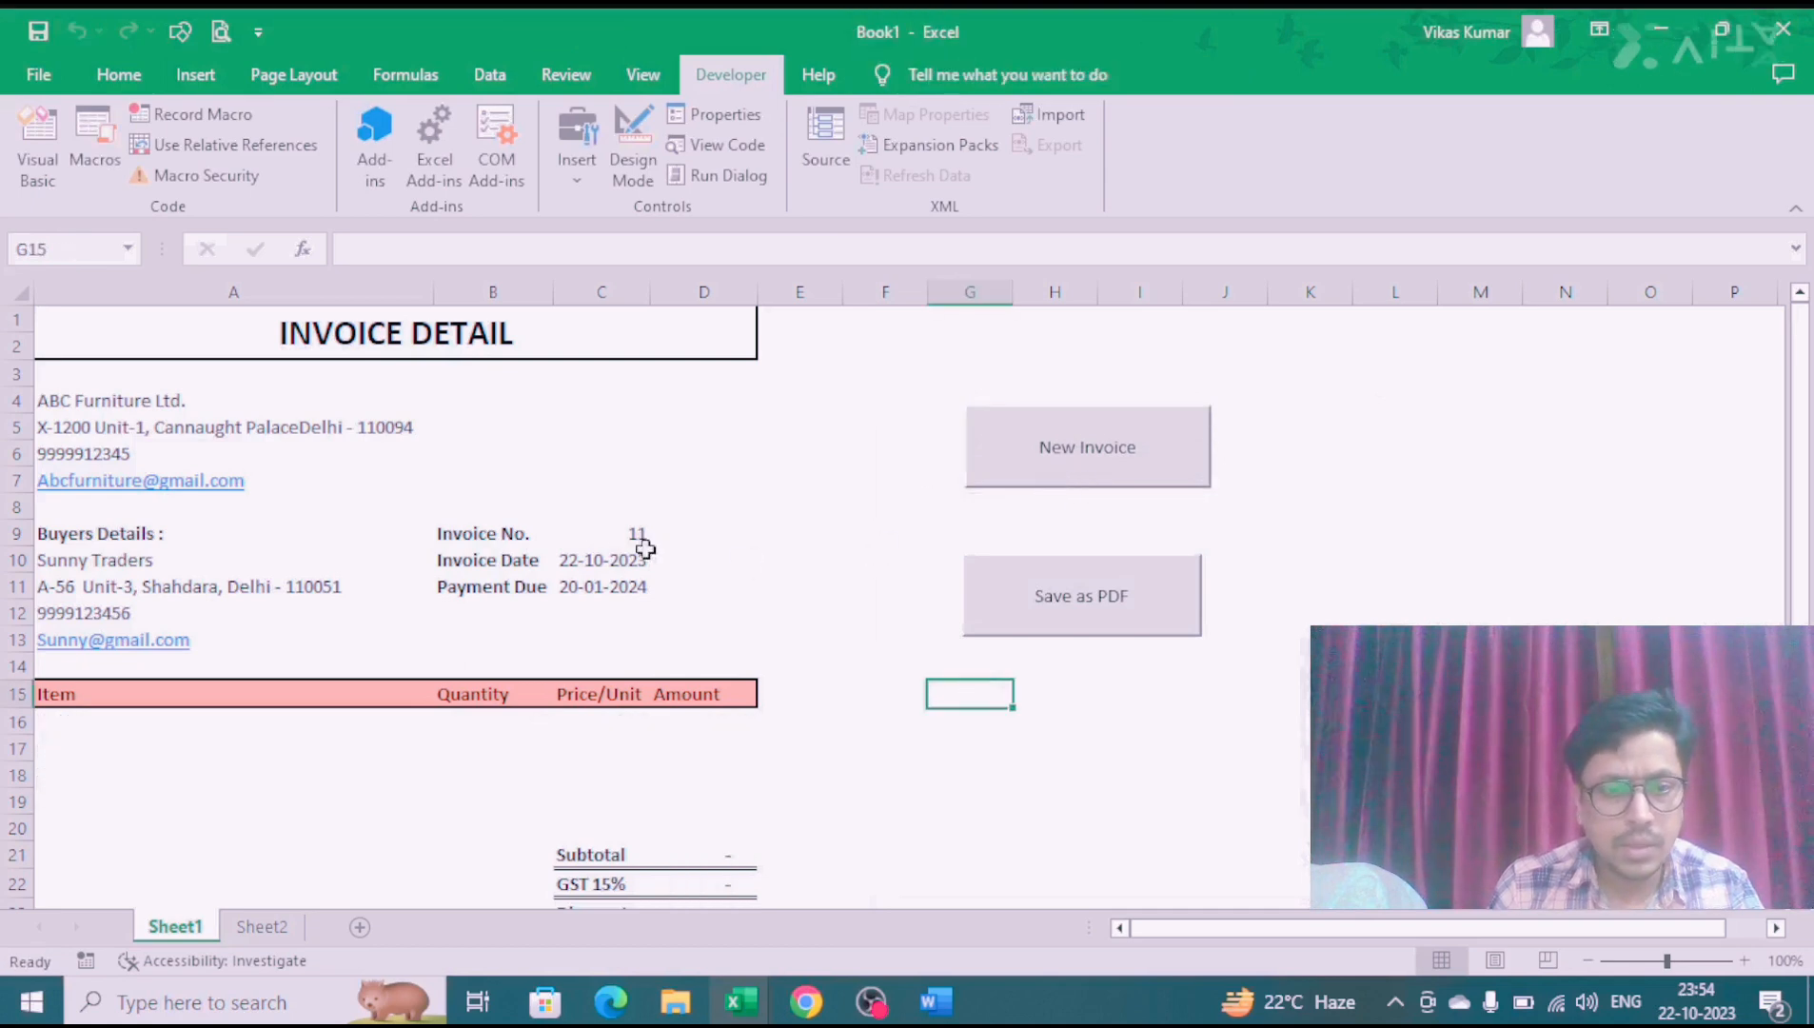
{"action": "left_click", "coordinate": [602, 724]}
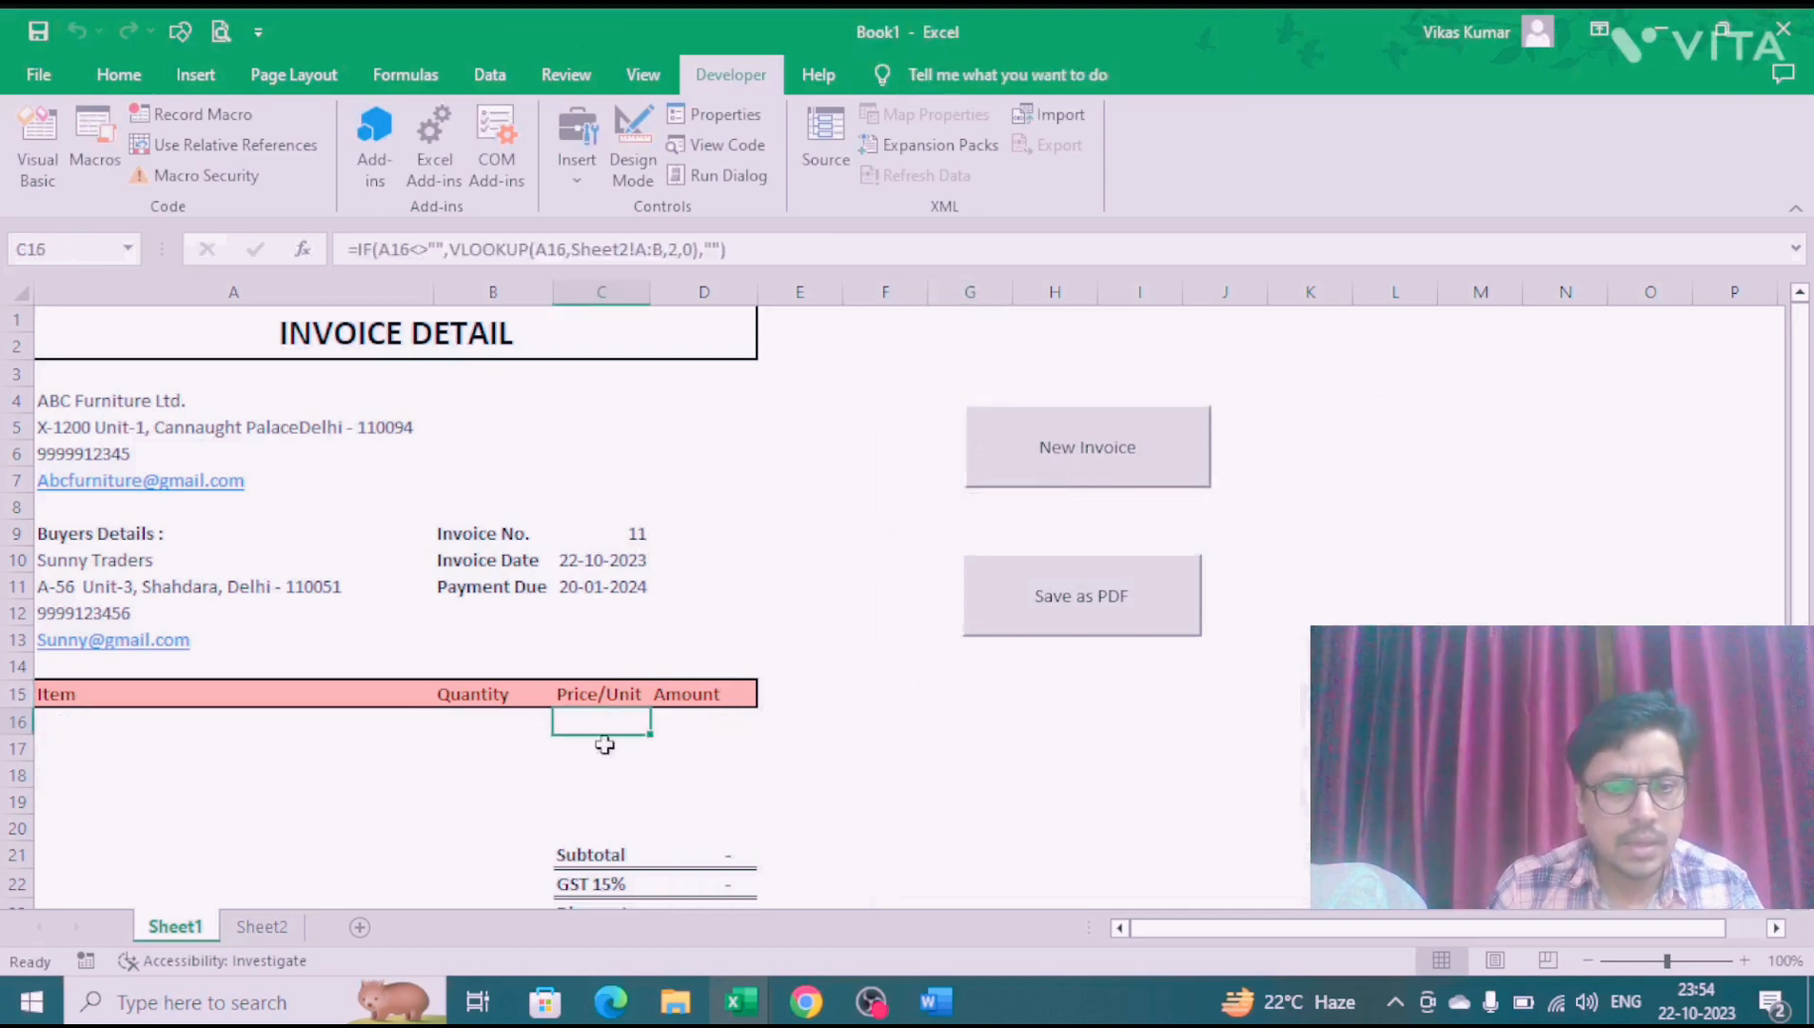
{"action": "left_click", "coordinate": [723, 538]}
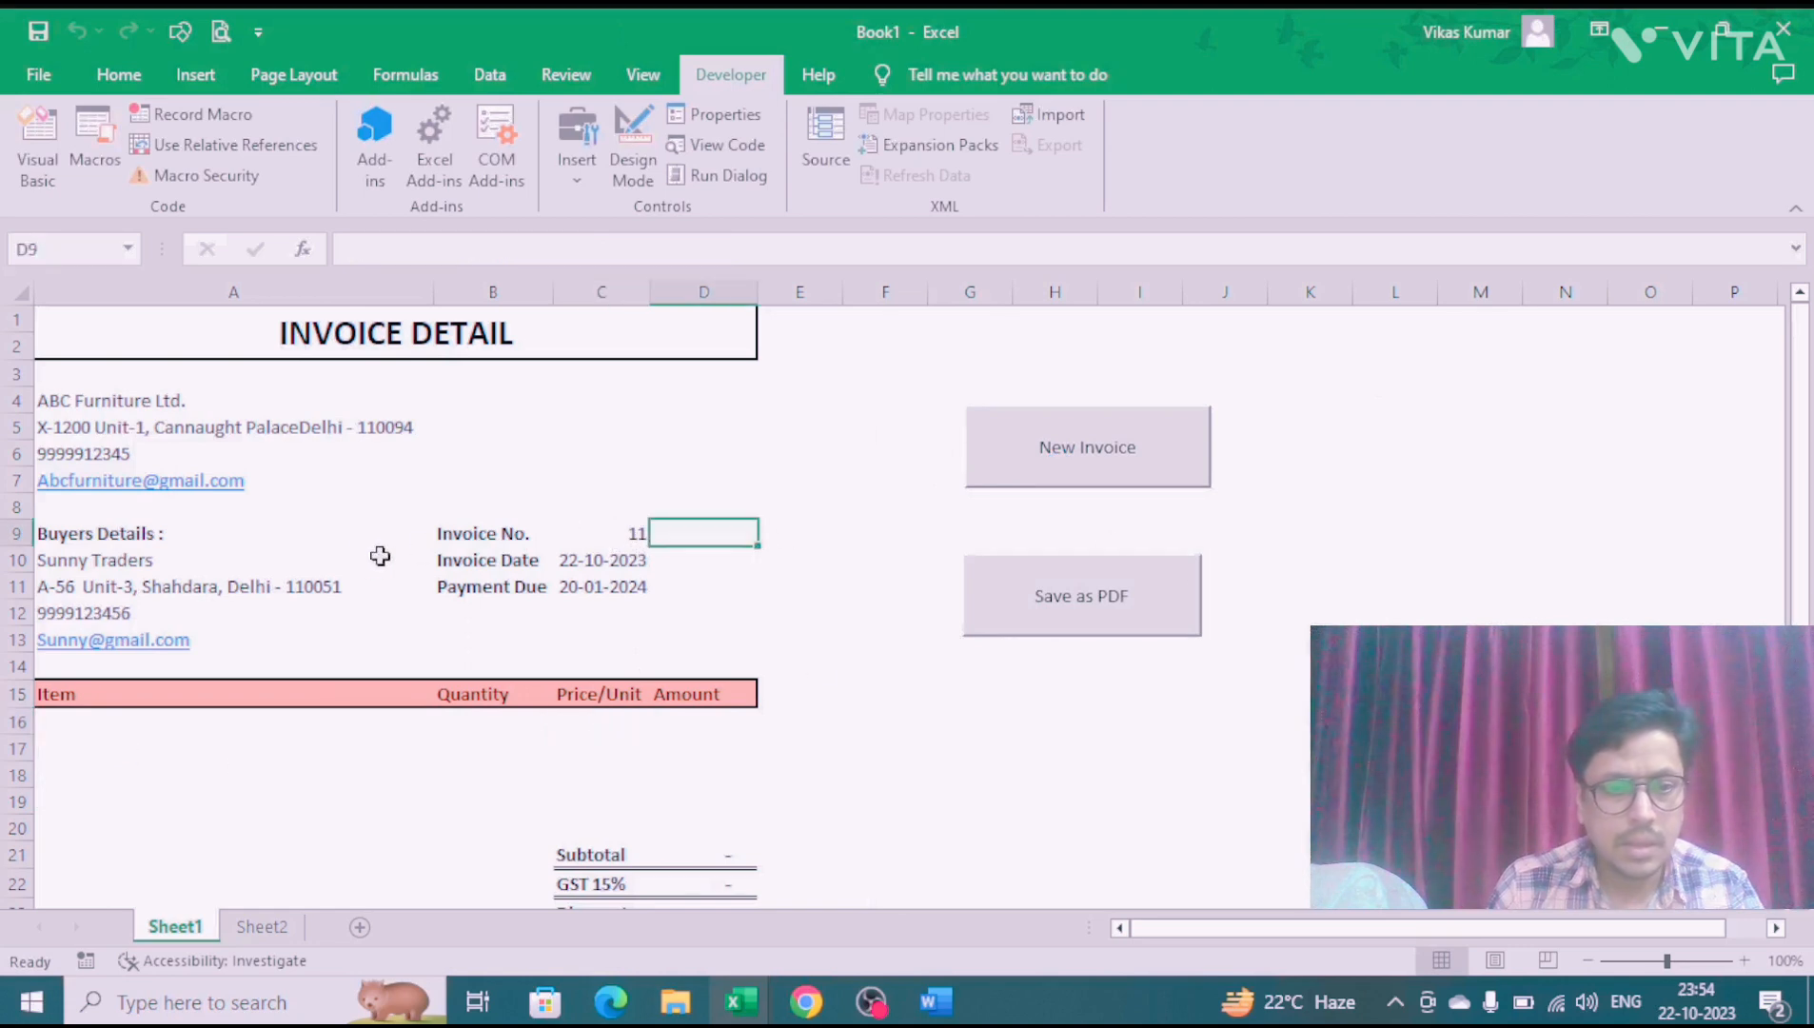
{"action": "left_click", "coordinate": [206, 559]}
{"action": "left_click", "coordinate": [445, 562]}
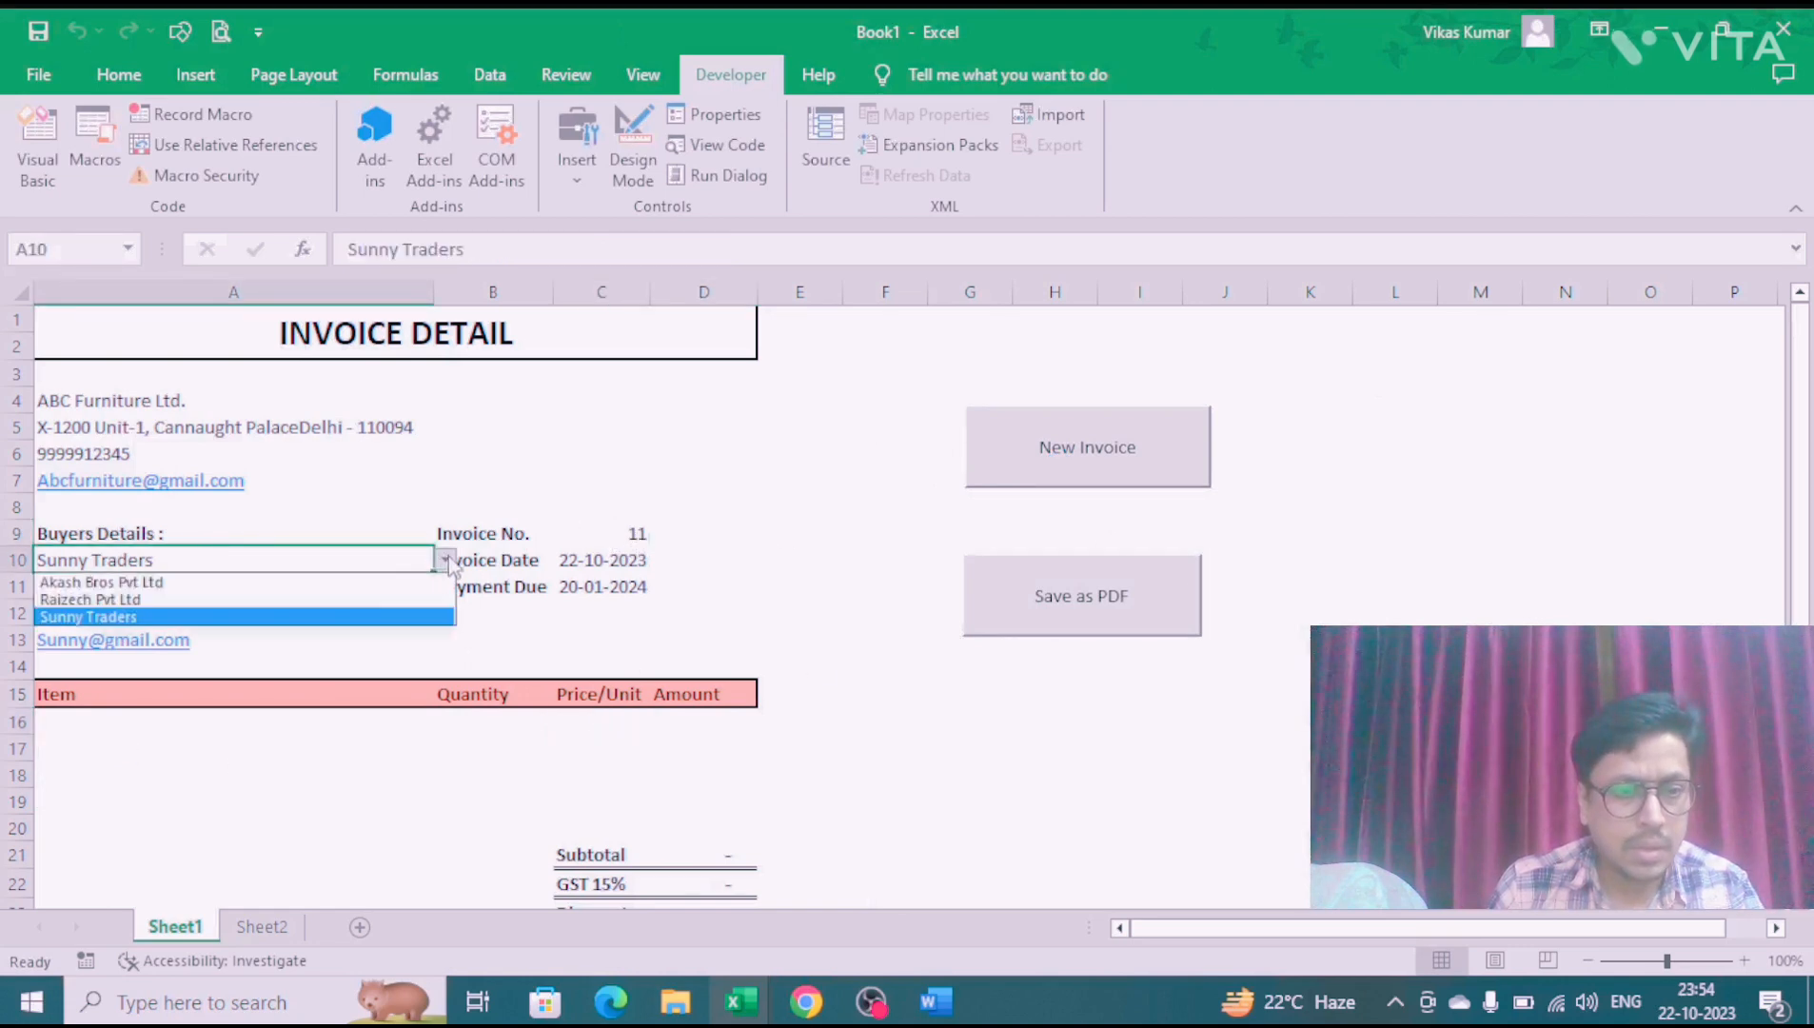
{"action": "left_click", "coordinate": [283, 582]}
Step: Enter the items Table with quantity 5 and Chair with quantity 3 in invoice rows 16 and 17
{"action": "left_click", "coordinate": [152, 718]}
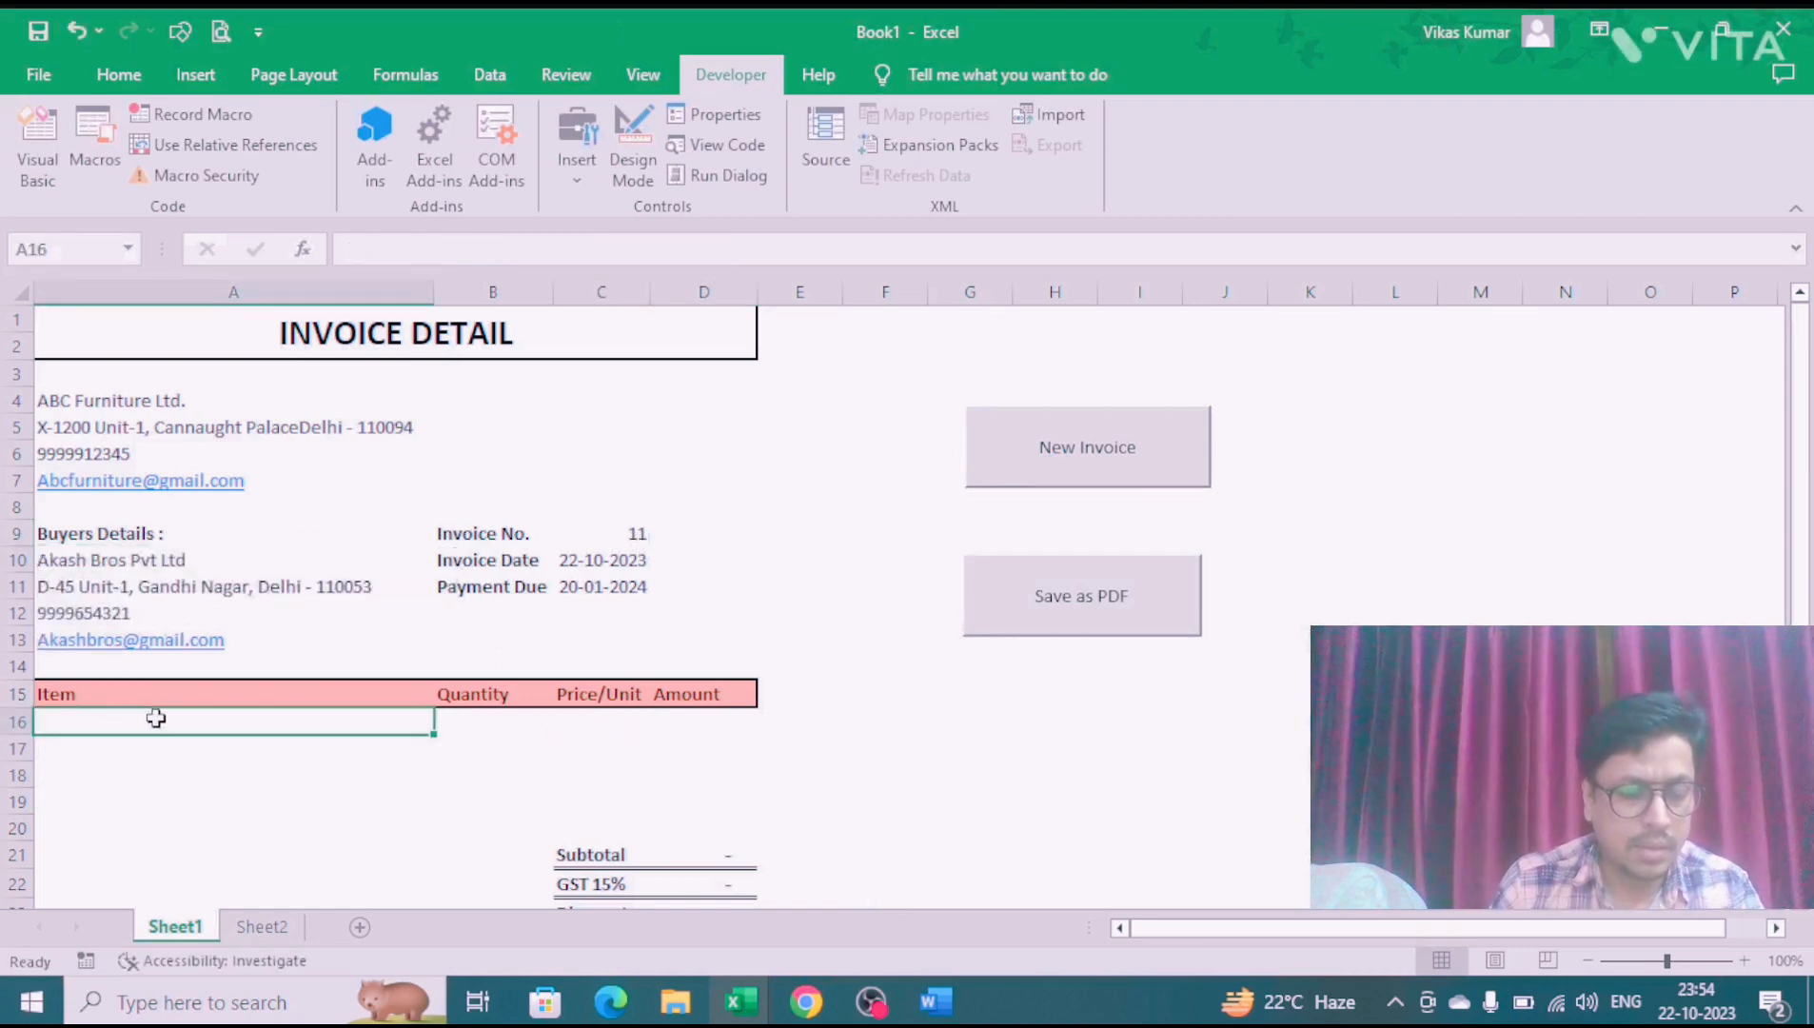
{"action": "type", "text": "Ta"}
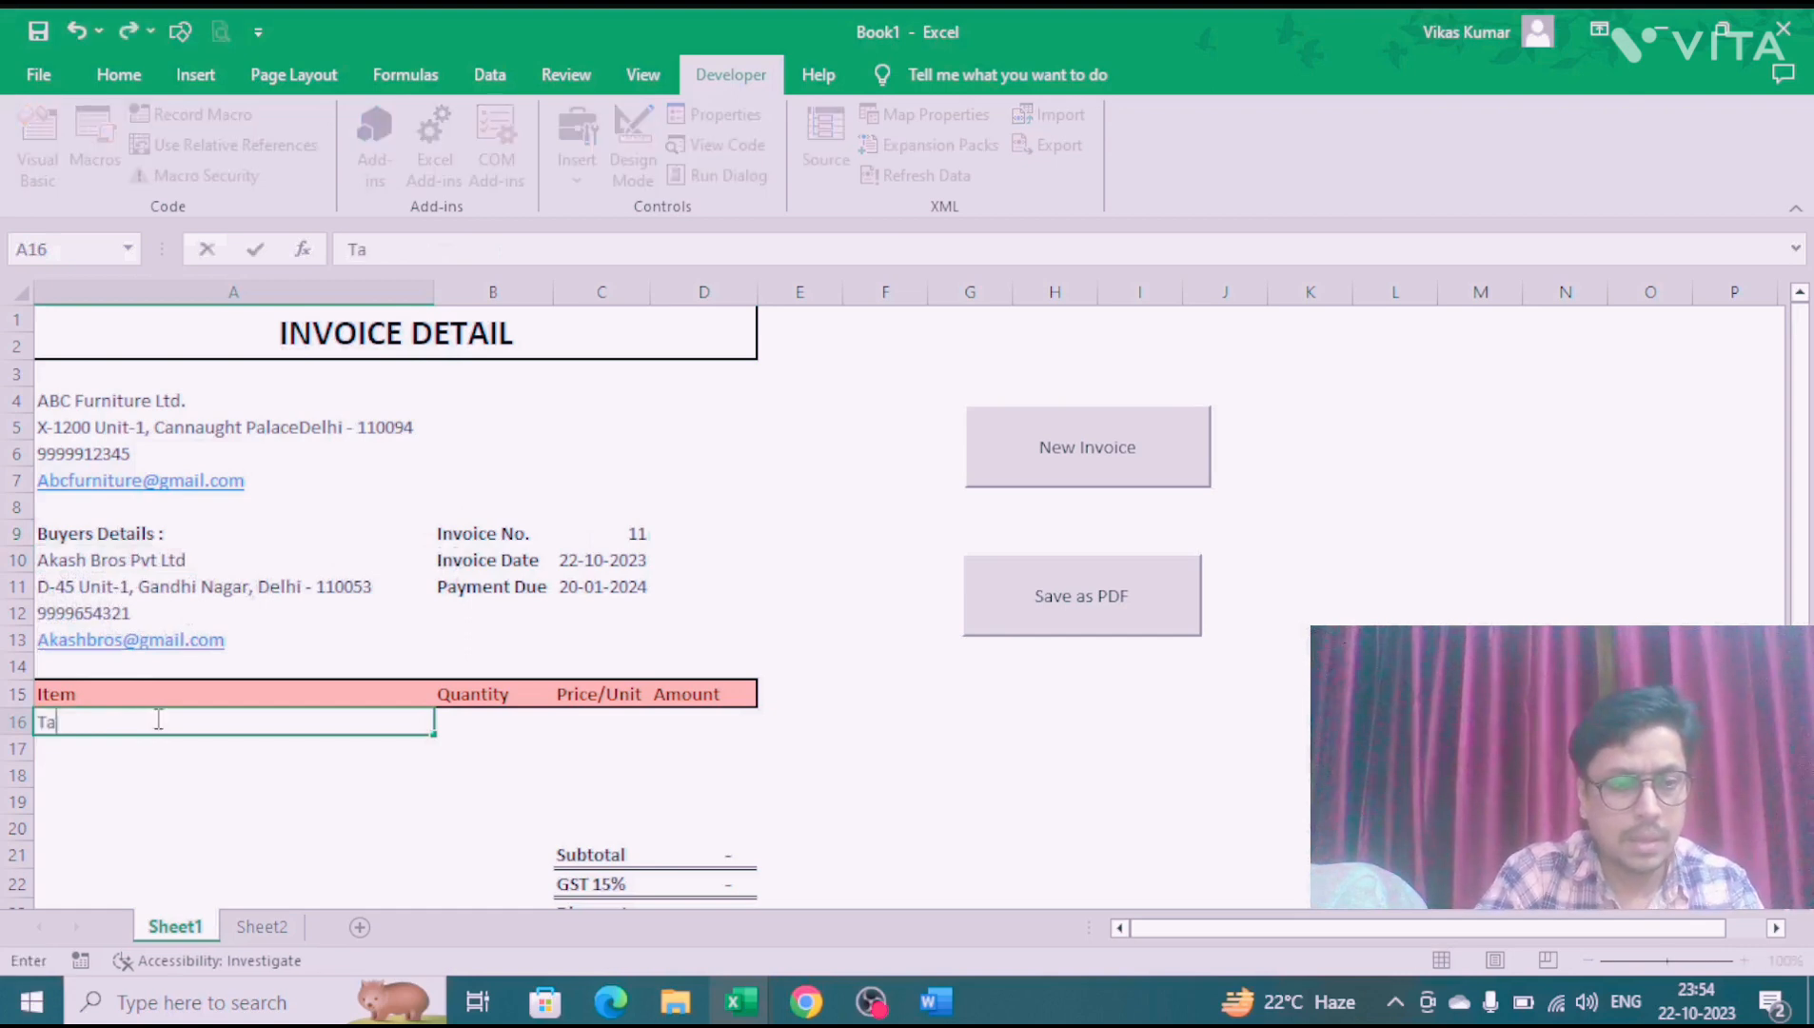
{"action": "type", "text": "ble"}
{"action": "key", "text": "Return"}
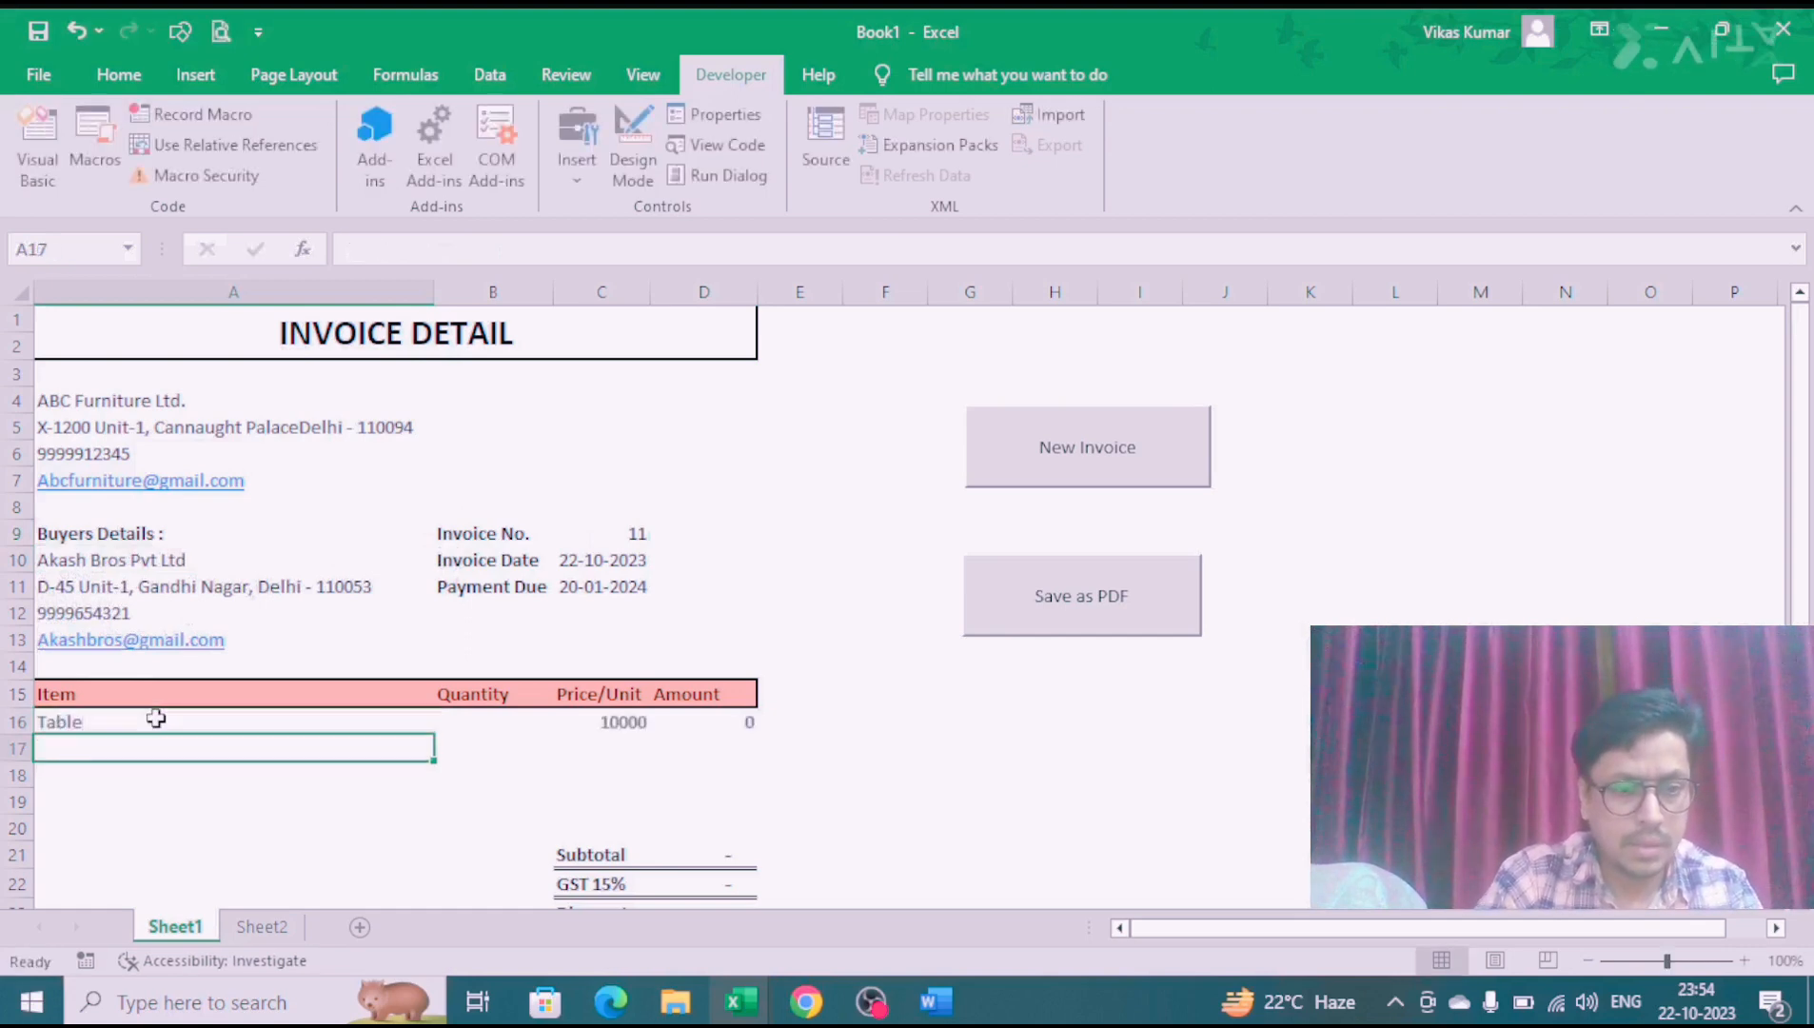
{"action": "type", "text": "Chair"}
{"action": "key", "text": "Tab"}
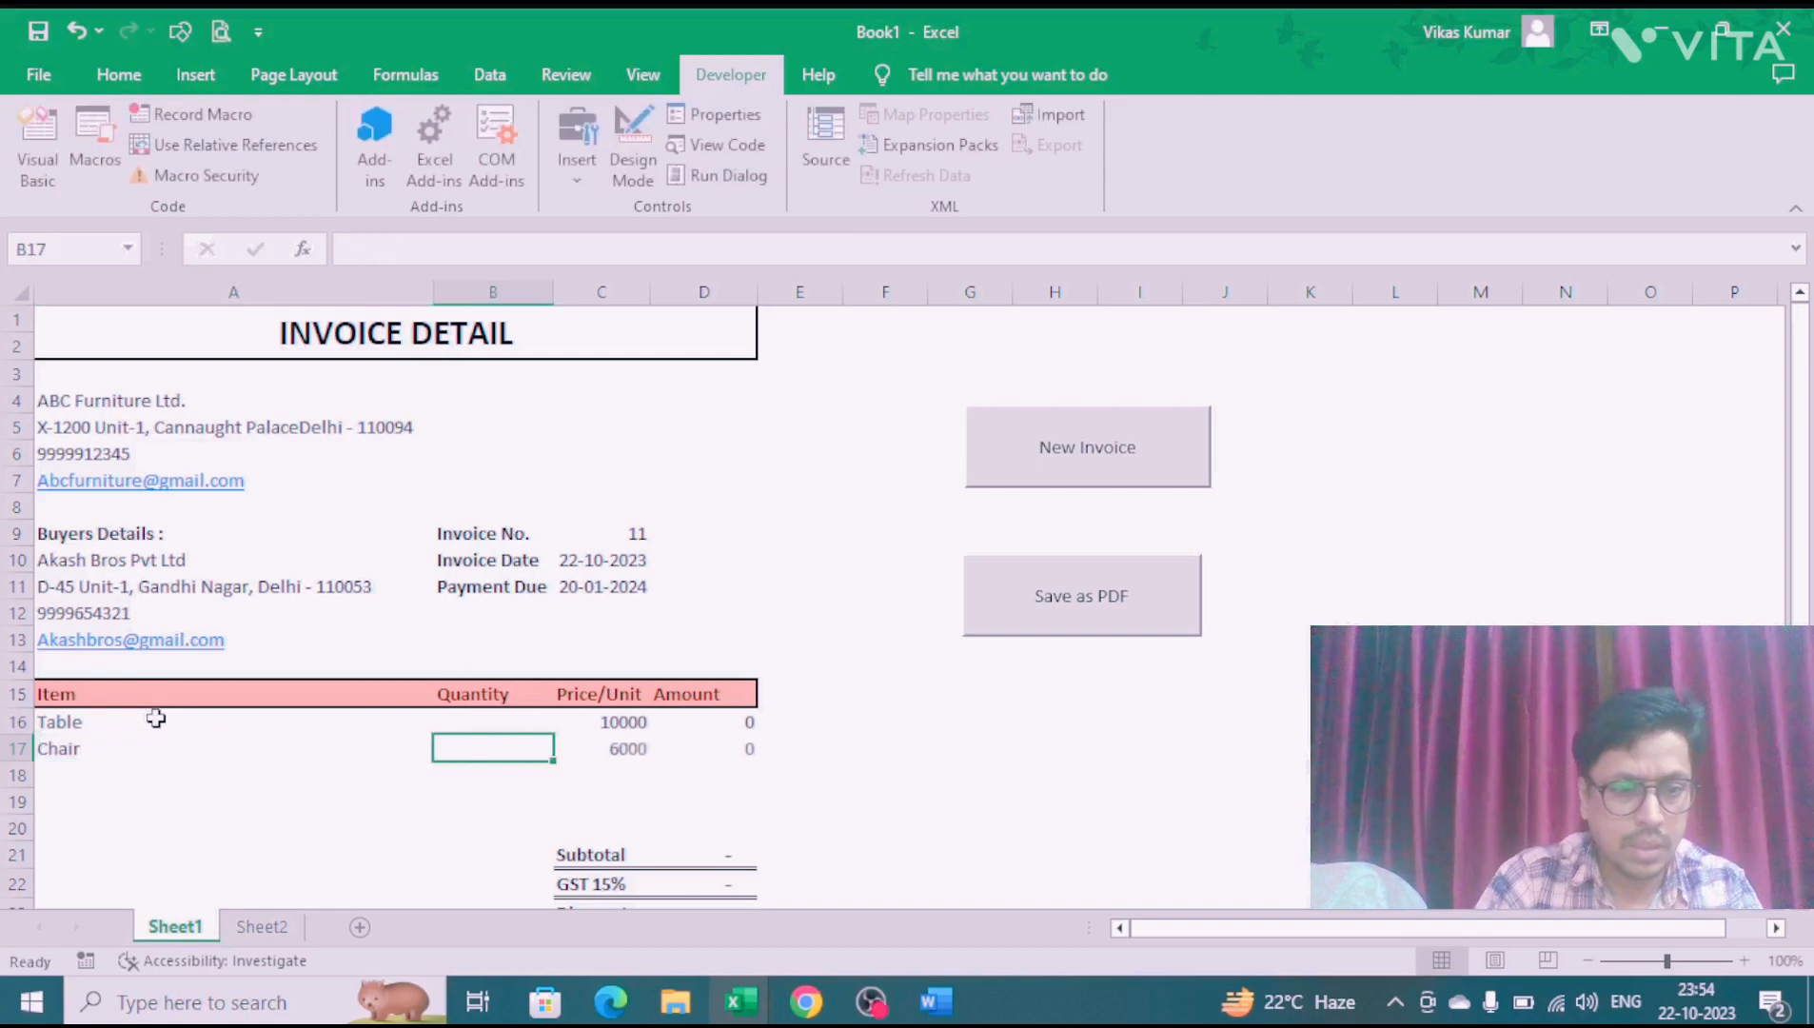
{"action": "key", "text": "Up"}
{"action": "type", "text": "5"}
{"action": "key", "text": "Return"}
{"action": "type", "text": "3"}
{"action": "key", "text": "Return"}
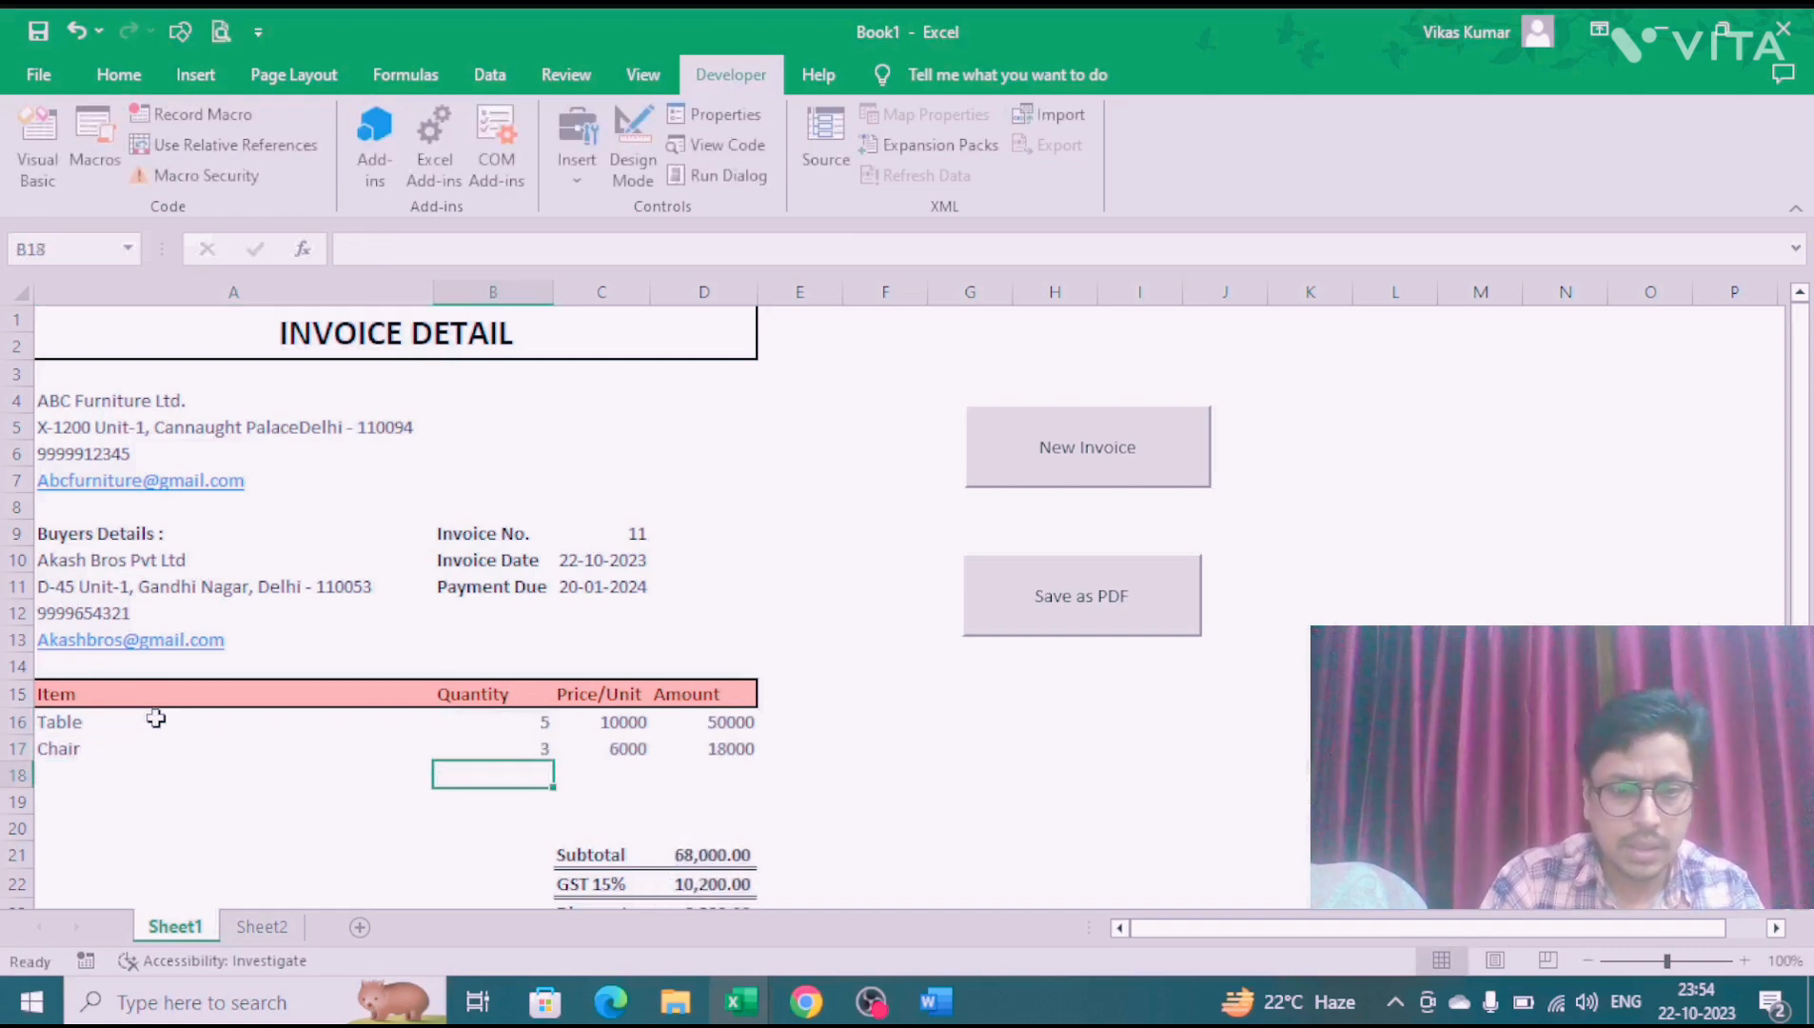
Step: Run the New Invoice button again and enter Almirah in A16 and Tuffy in A17 as the items
{"action": "left_click", "coordinate": [873, 480]}
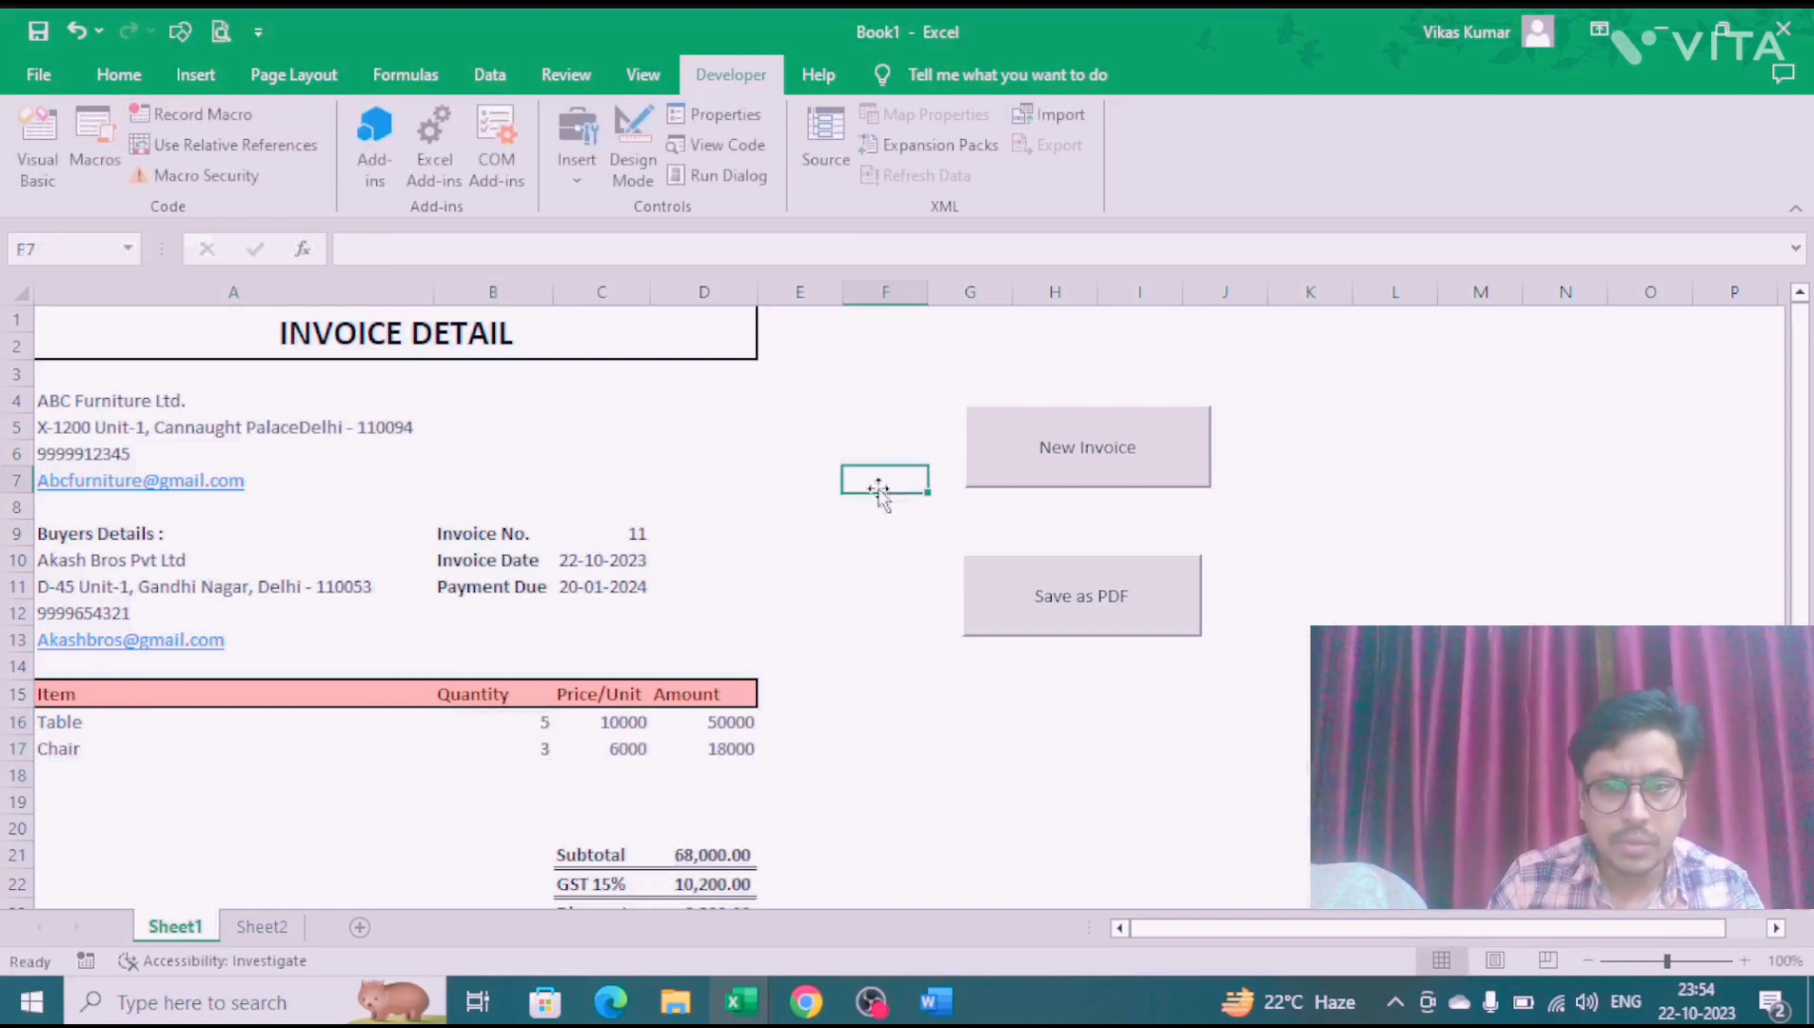
{"action": "left_click", "coordinate": [1027, 457]}
{"action": "left_click", "coordinate": [210, 728]}
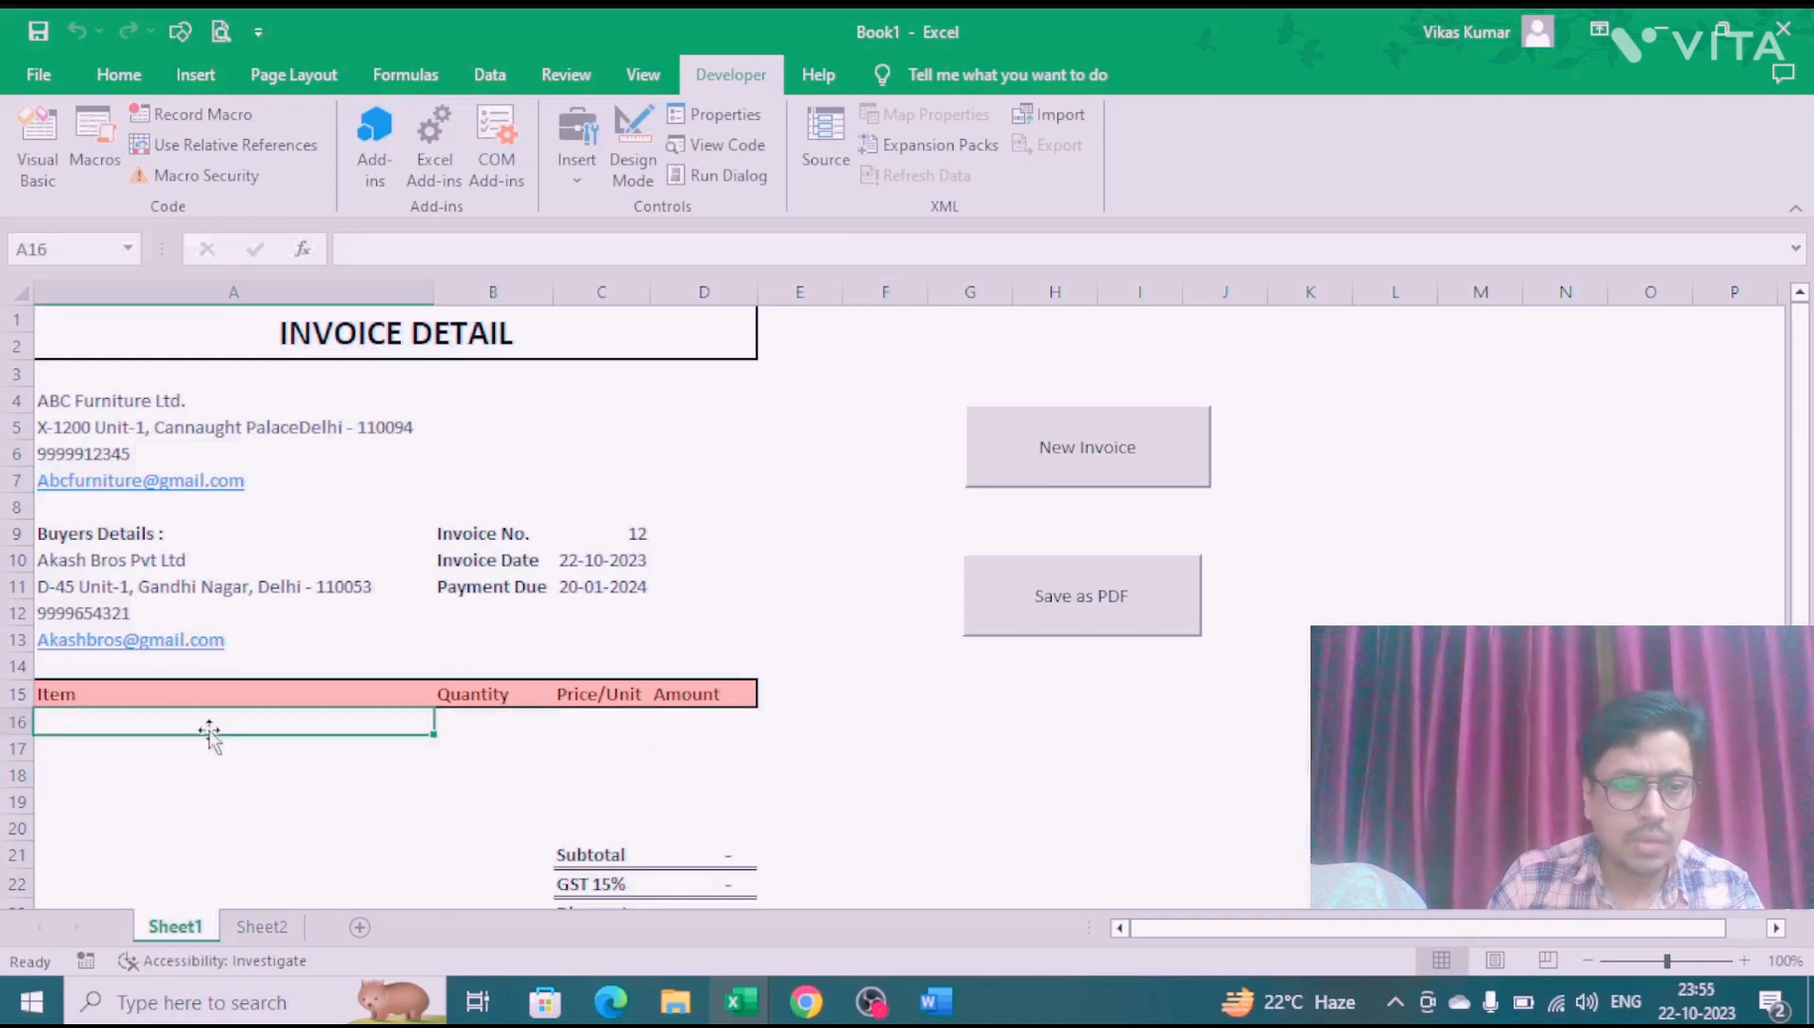
{"action": "type", "text": "Al"}
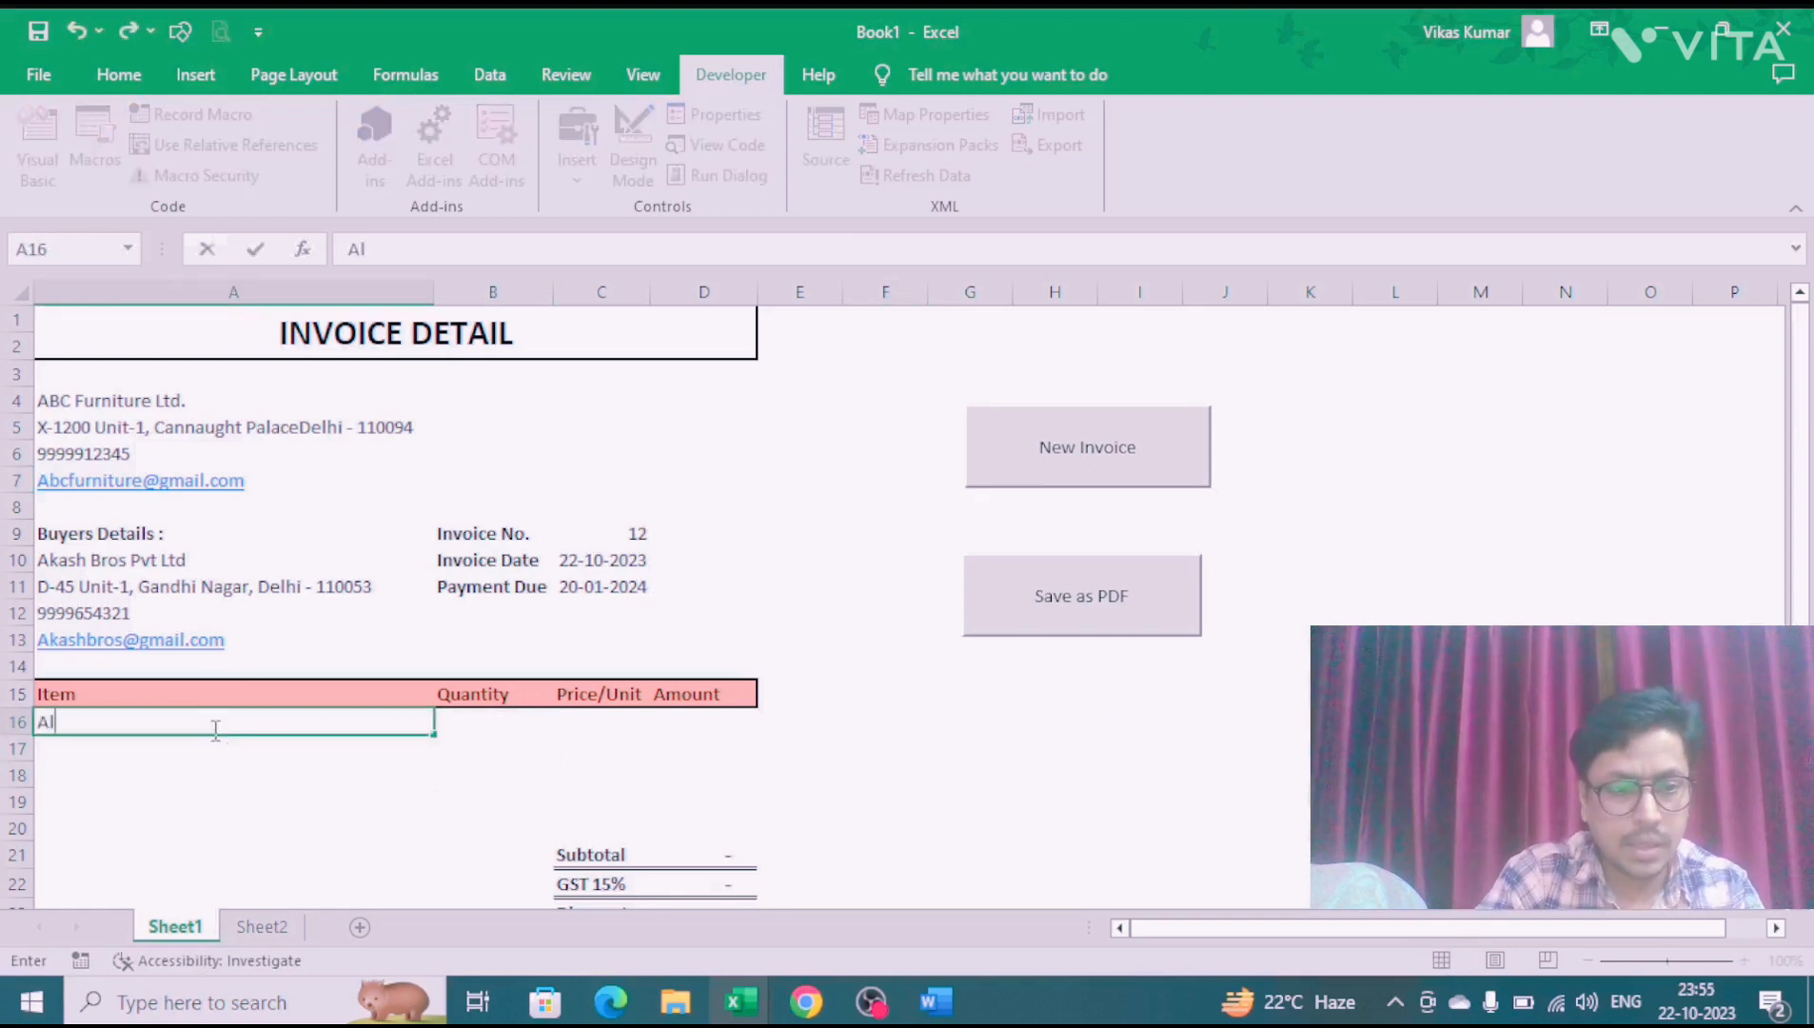
{"action": "type", "text": "mirah"}
{"action": "key", "text": "Return"}
{"action": "type", "text": "Tuffy"}
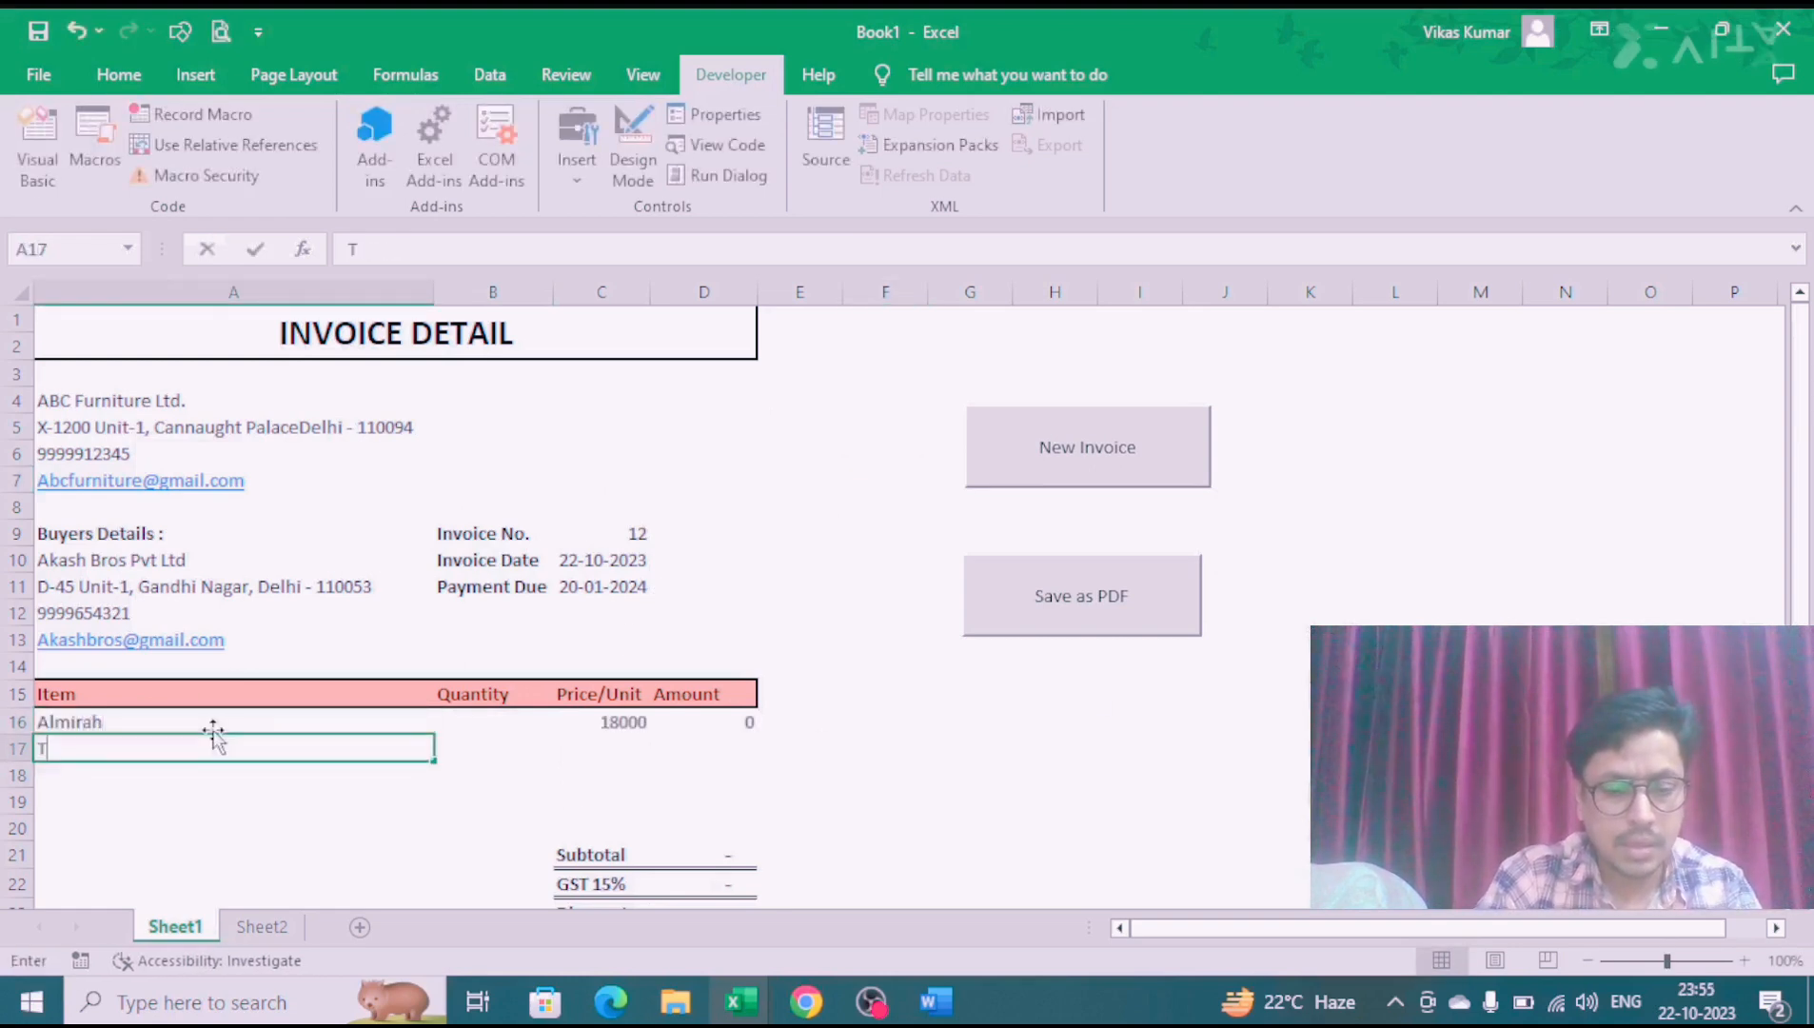
{"action": "key", "text": "Tab"}
Step: Enter quantity 5 for Almirah and 6 for Tuffy, and check the invoice totals below the items
{"action": "key", "text": "Up"}
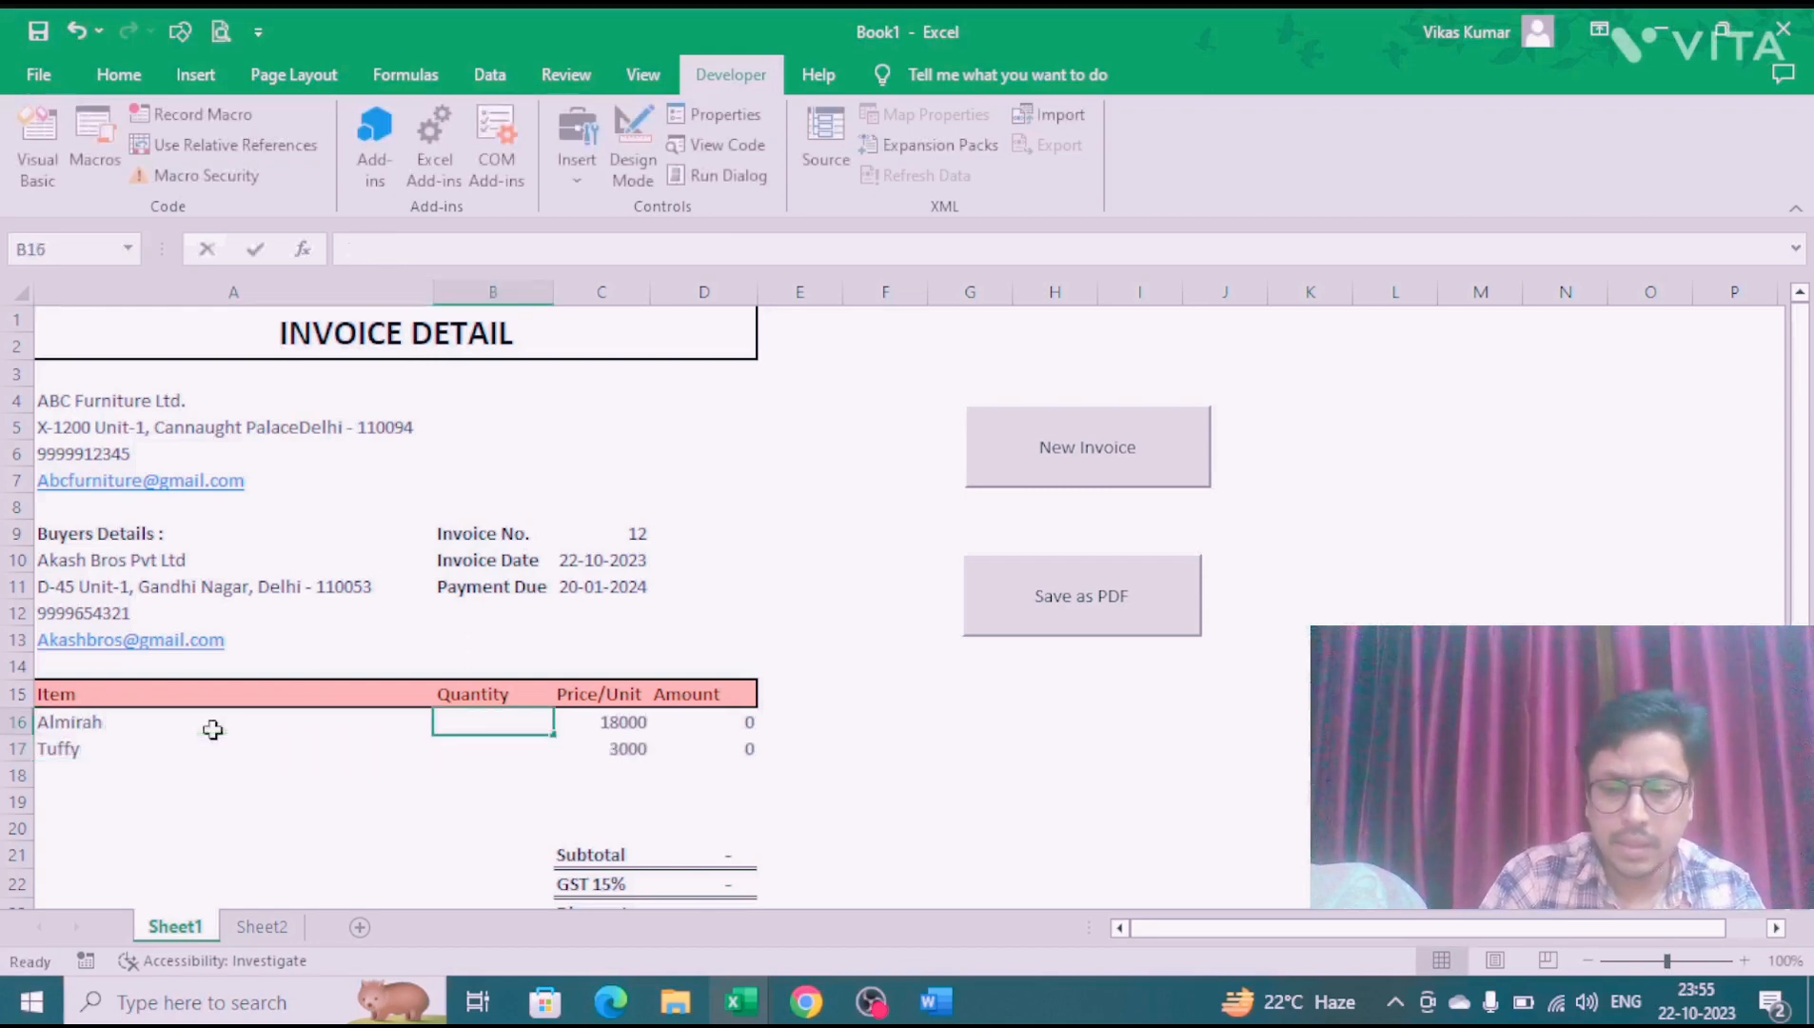
{"action": "type", "text": "5"}
{"action": "key", "text": "Return"}
{"action": "type", "text": "6"}
{"action": "key", "text": "Return"}
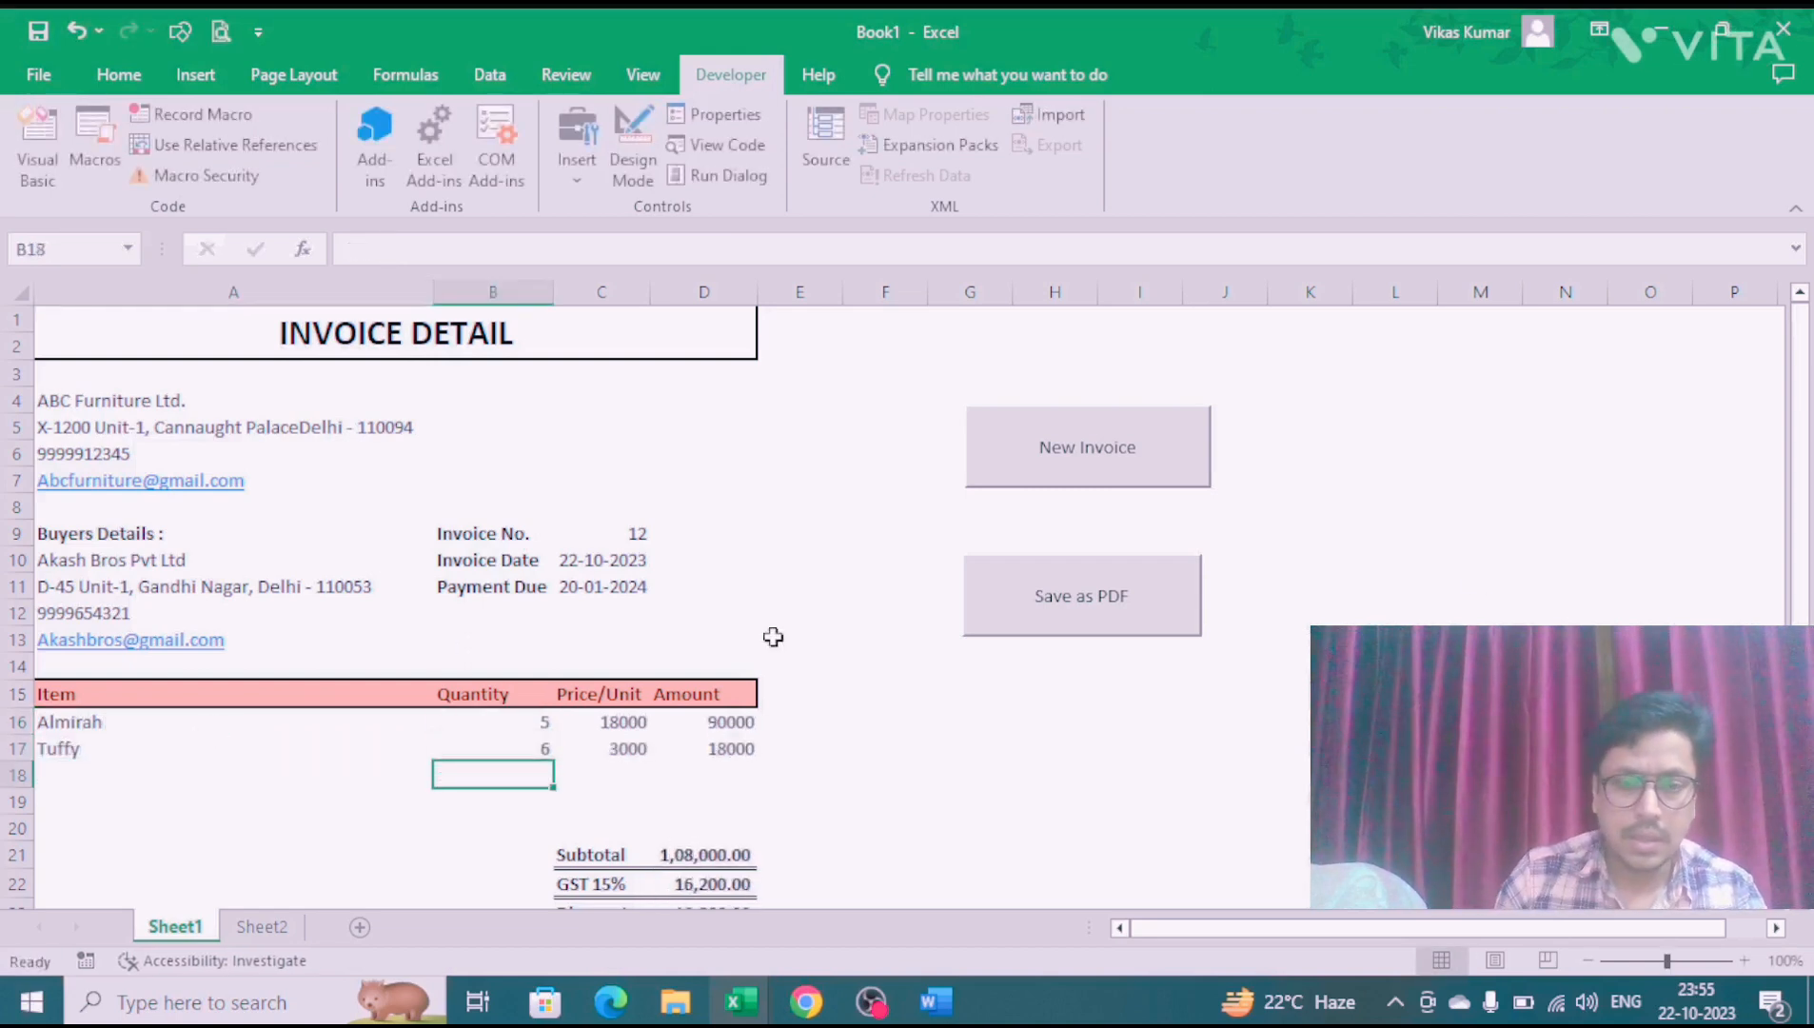
{"action": "scroll", "coordinate": [652, 817], "scroll_direction": "down", "scroll_amount": 1}
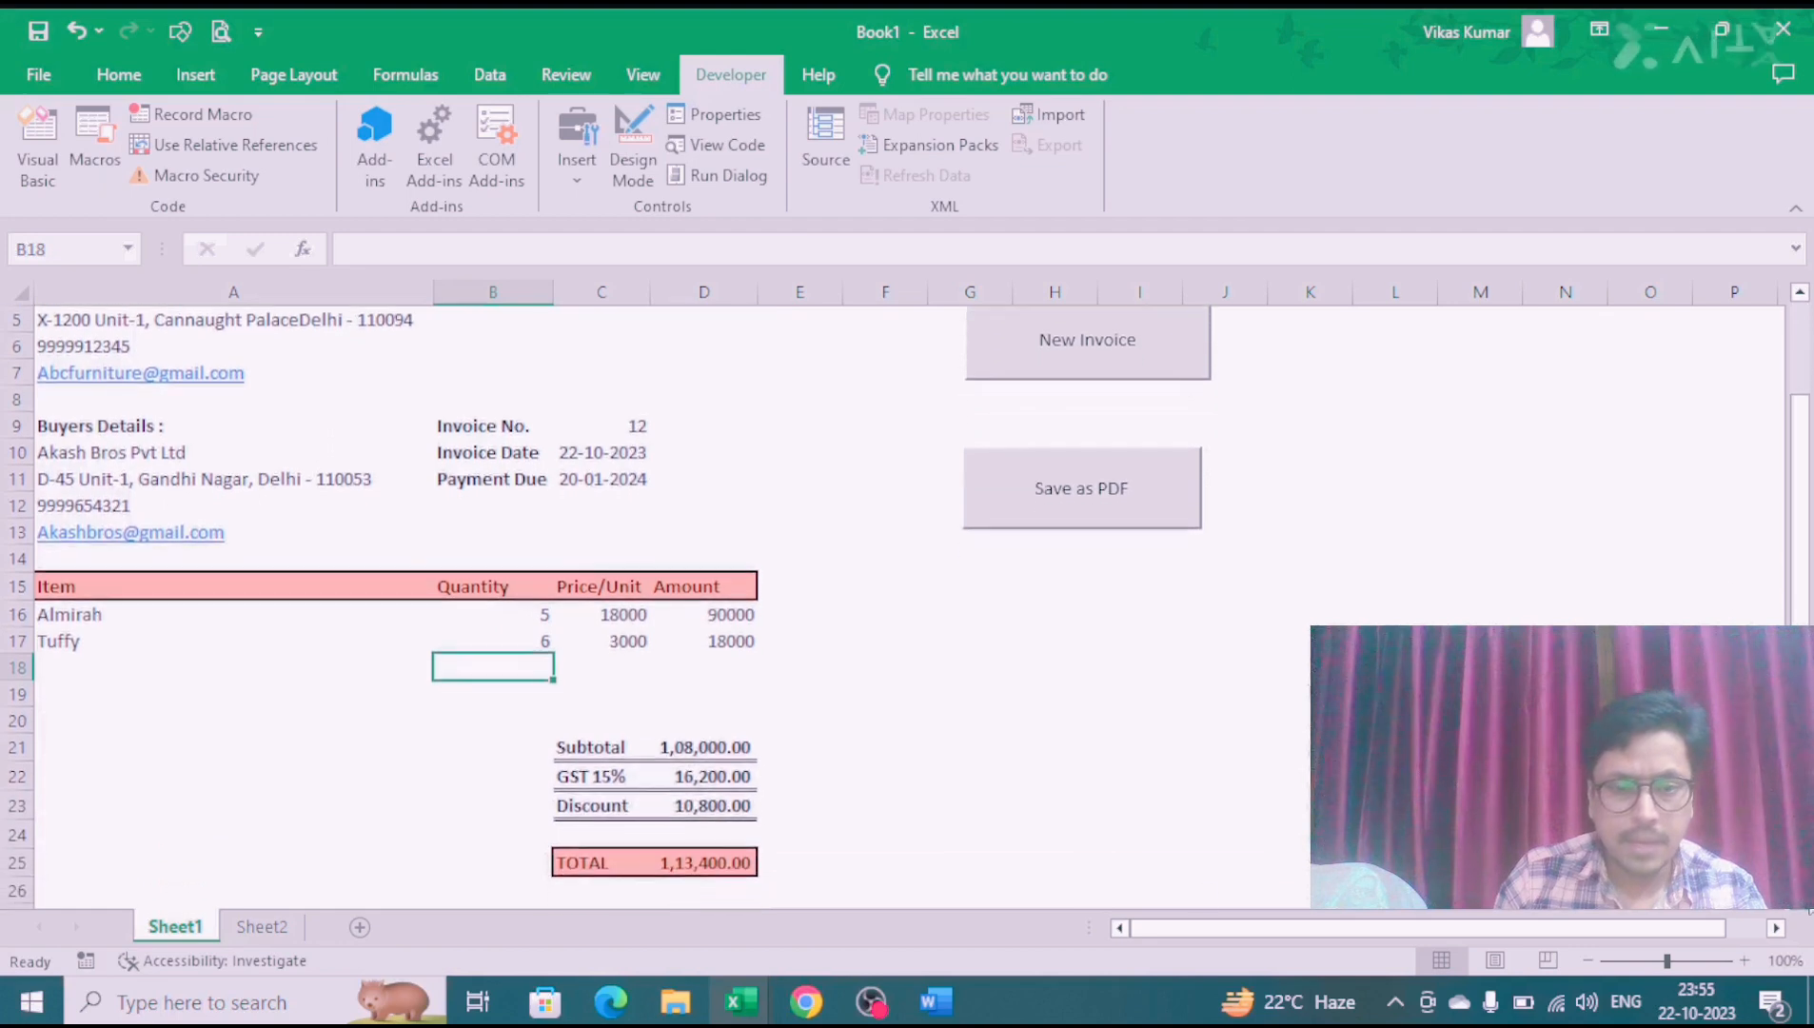
{"action": "key", "text": "Up"}
{"action": "key", "text": "ctrl+Home"}
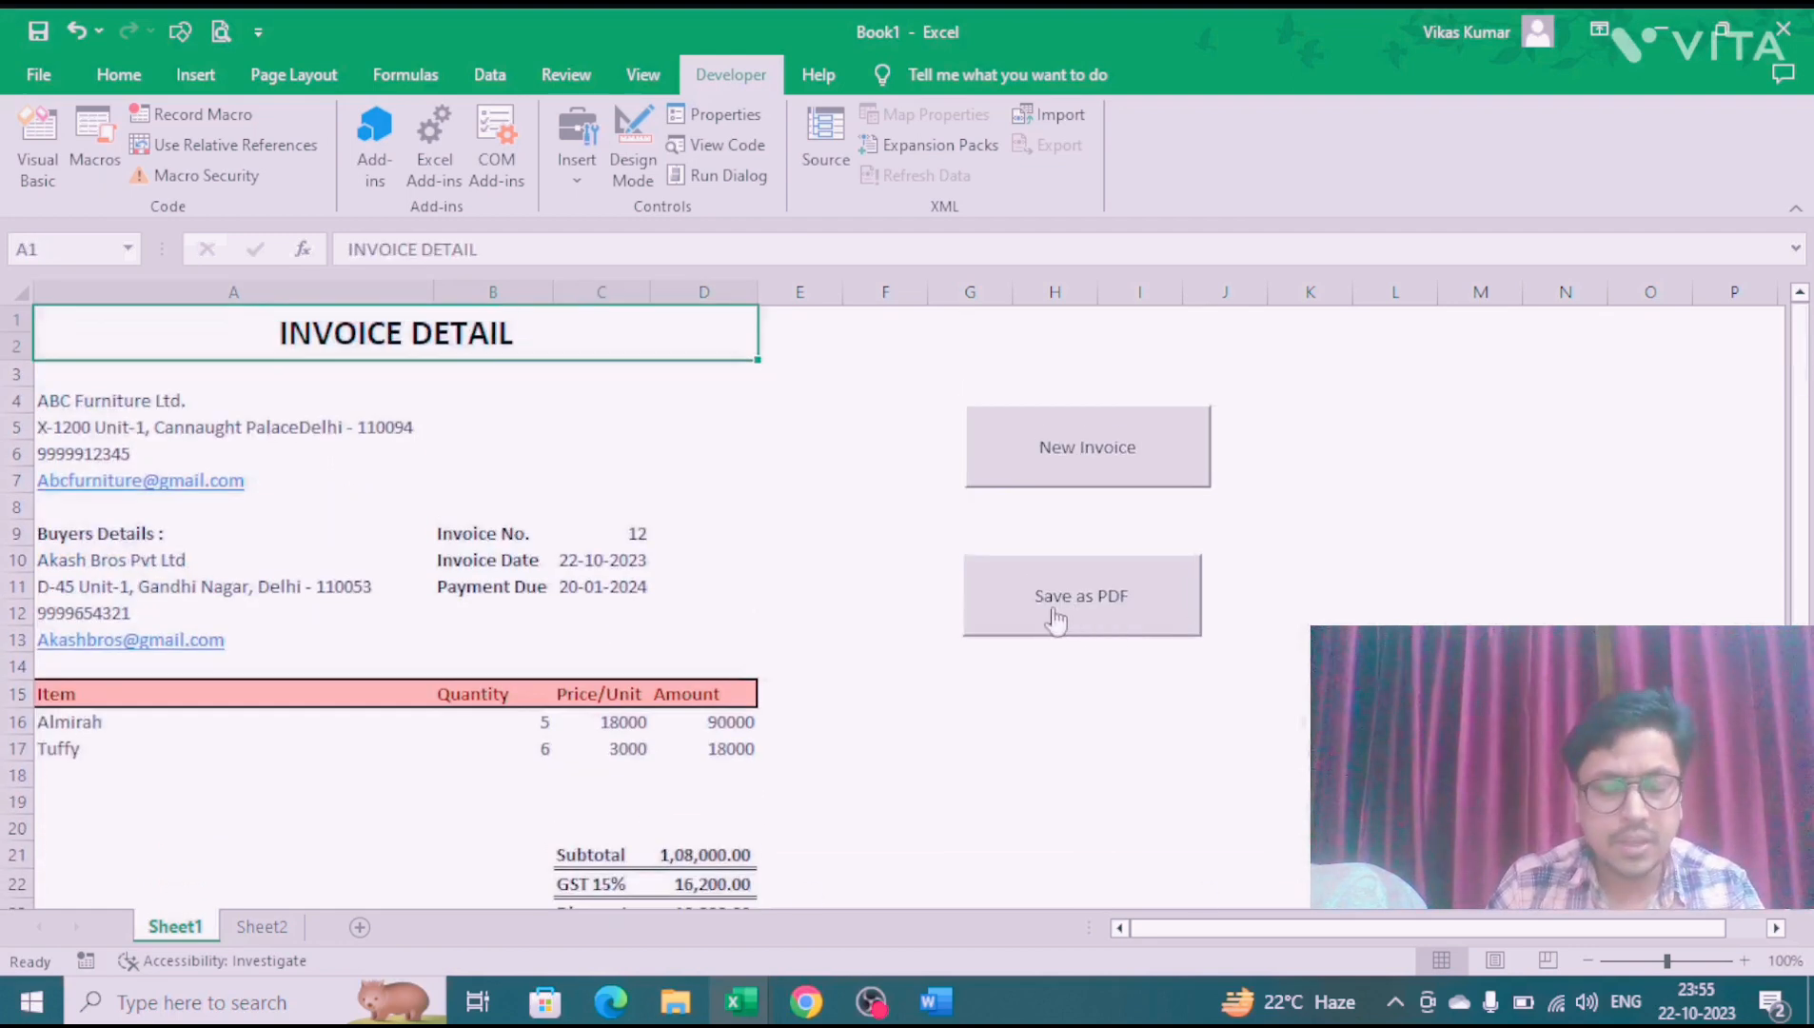
Step: Switch to the Visual Basic editor and create an empty procedure named pdfsave below newinvoice in Module1
{"action": "key", "text": "alt+Tab"}
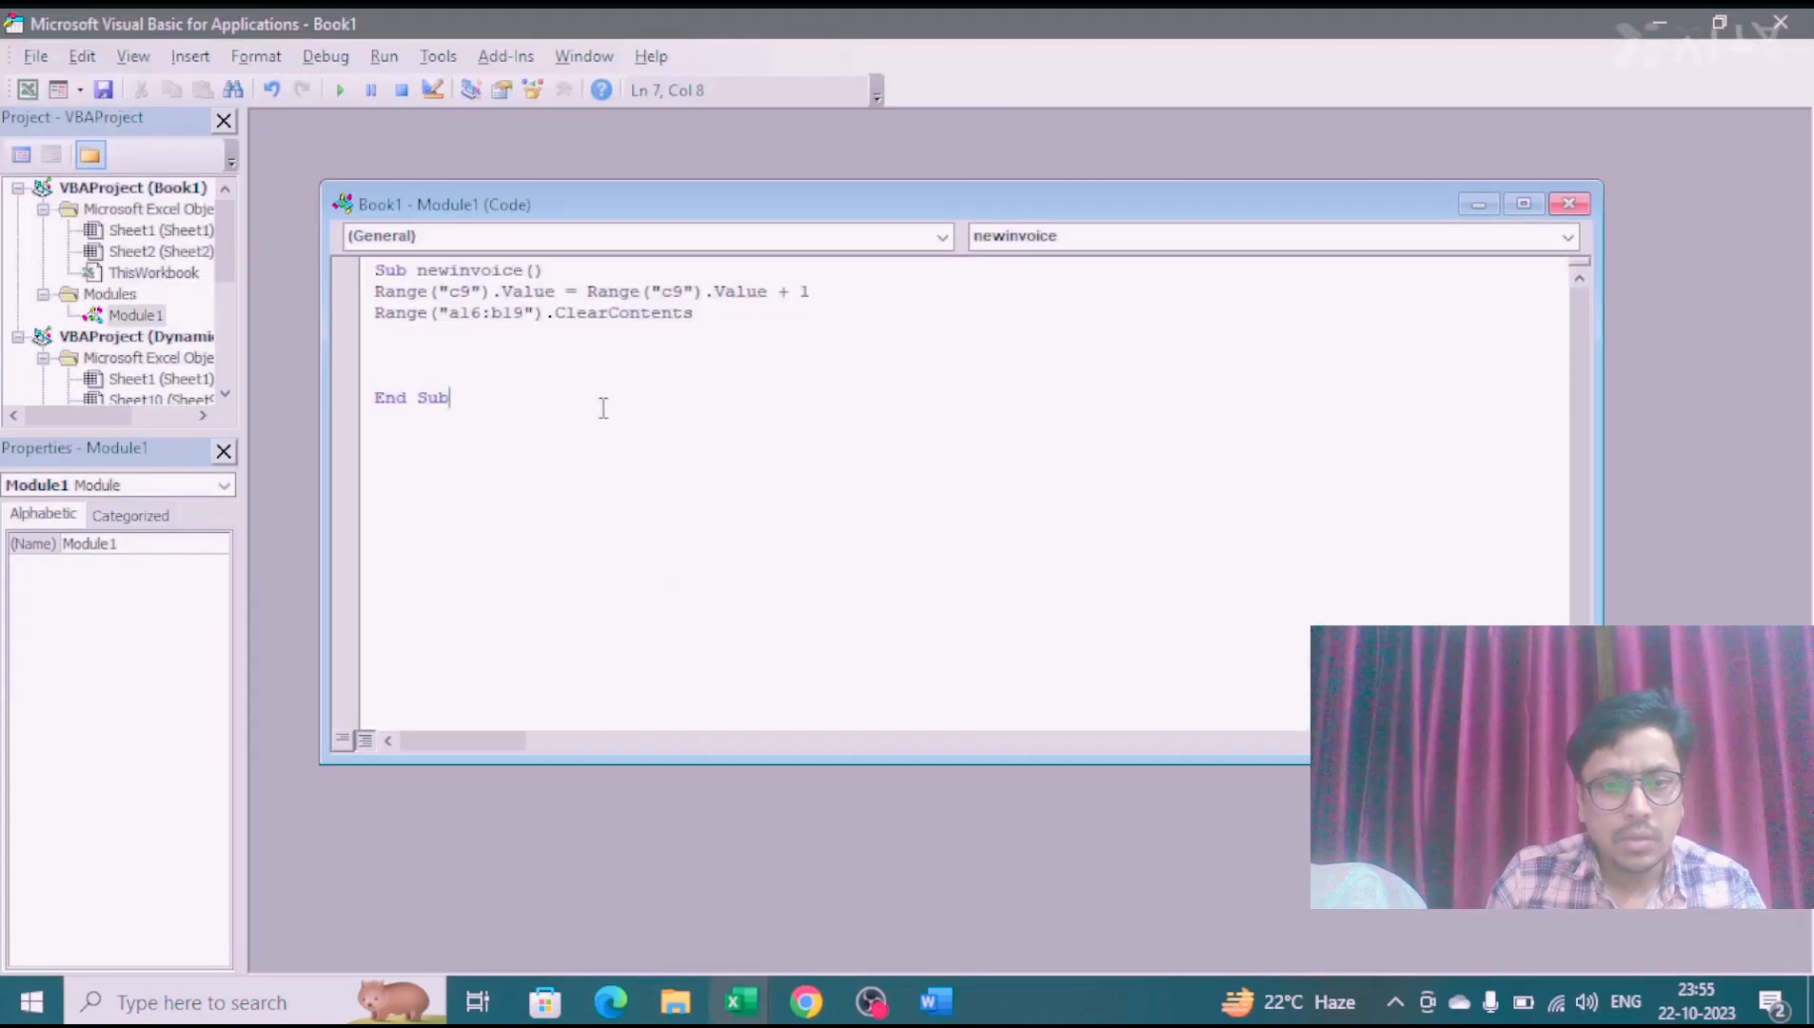
{"action": "left_click", "coordinate": [427, 425]}
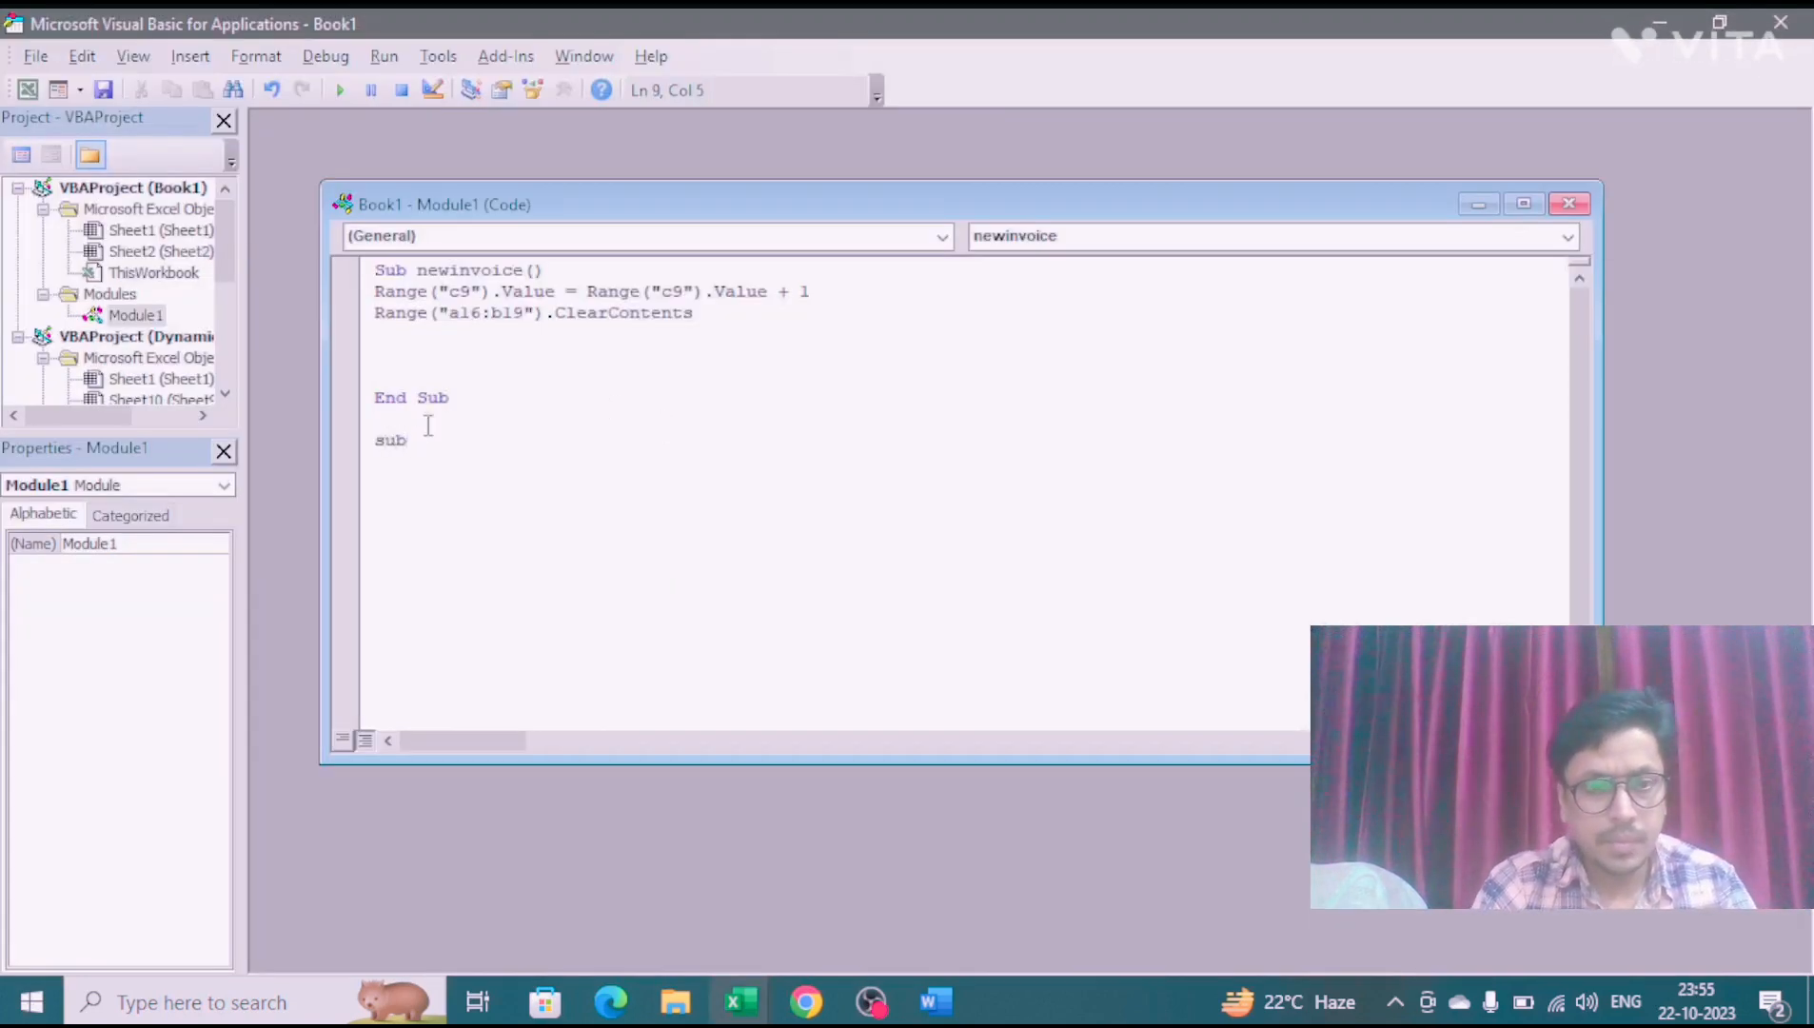
{"action": "type", "text": "sa"}
{"action": "key", "text": "BackSpace"}
{"action": "key", "text": "BackSpace"}
{"action": "type", "text": "p"}
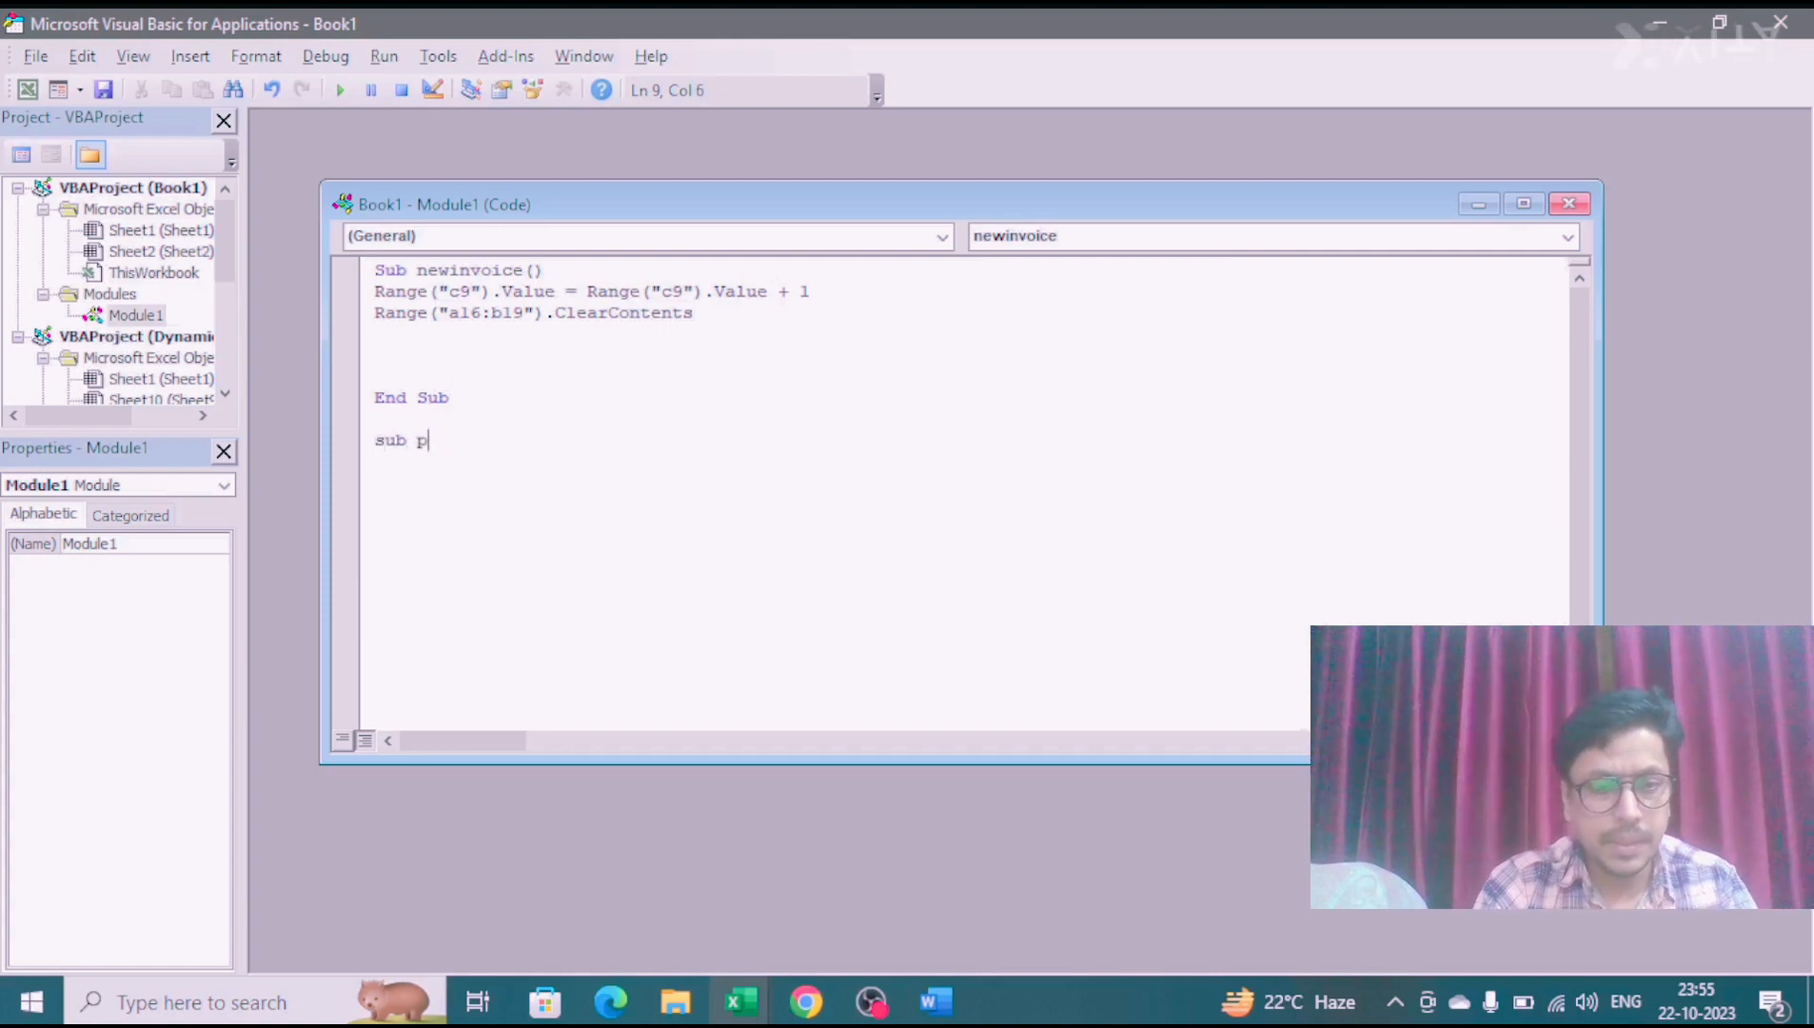
{"action": "type", "text": "dfsave"}
{"action": "key", "text": "Return"}
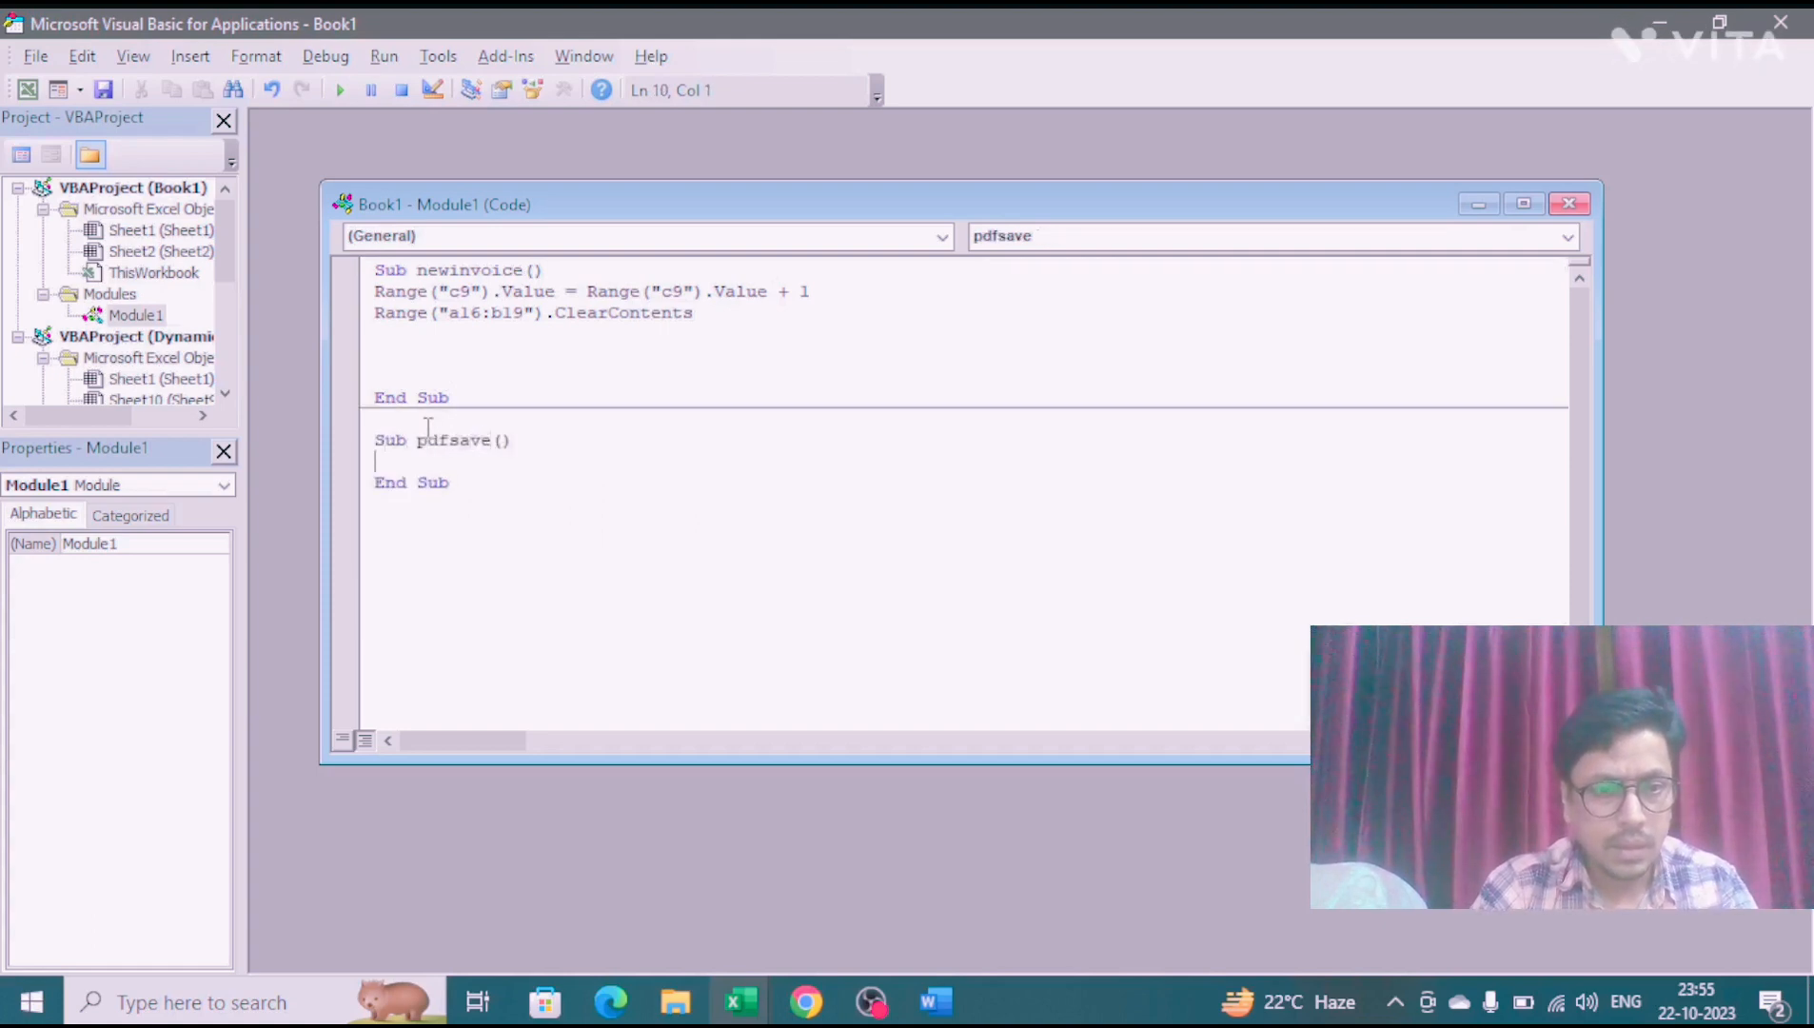
{"action": "key", "text": "Return"}
Step: Copy the line Dim saveLocation As String from the Word document into the pdfsave procedure
{"action": "key", "text": "alt+Tab"}
{"action": "key", "text": "alt+Tab"}
{"action": "key", "text": "alt+Tab"}
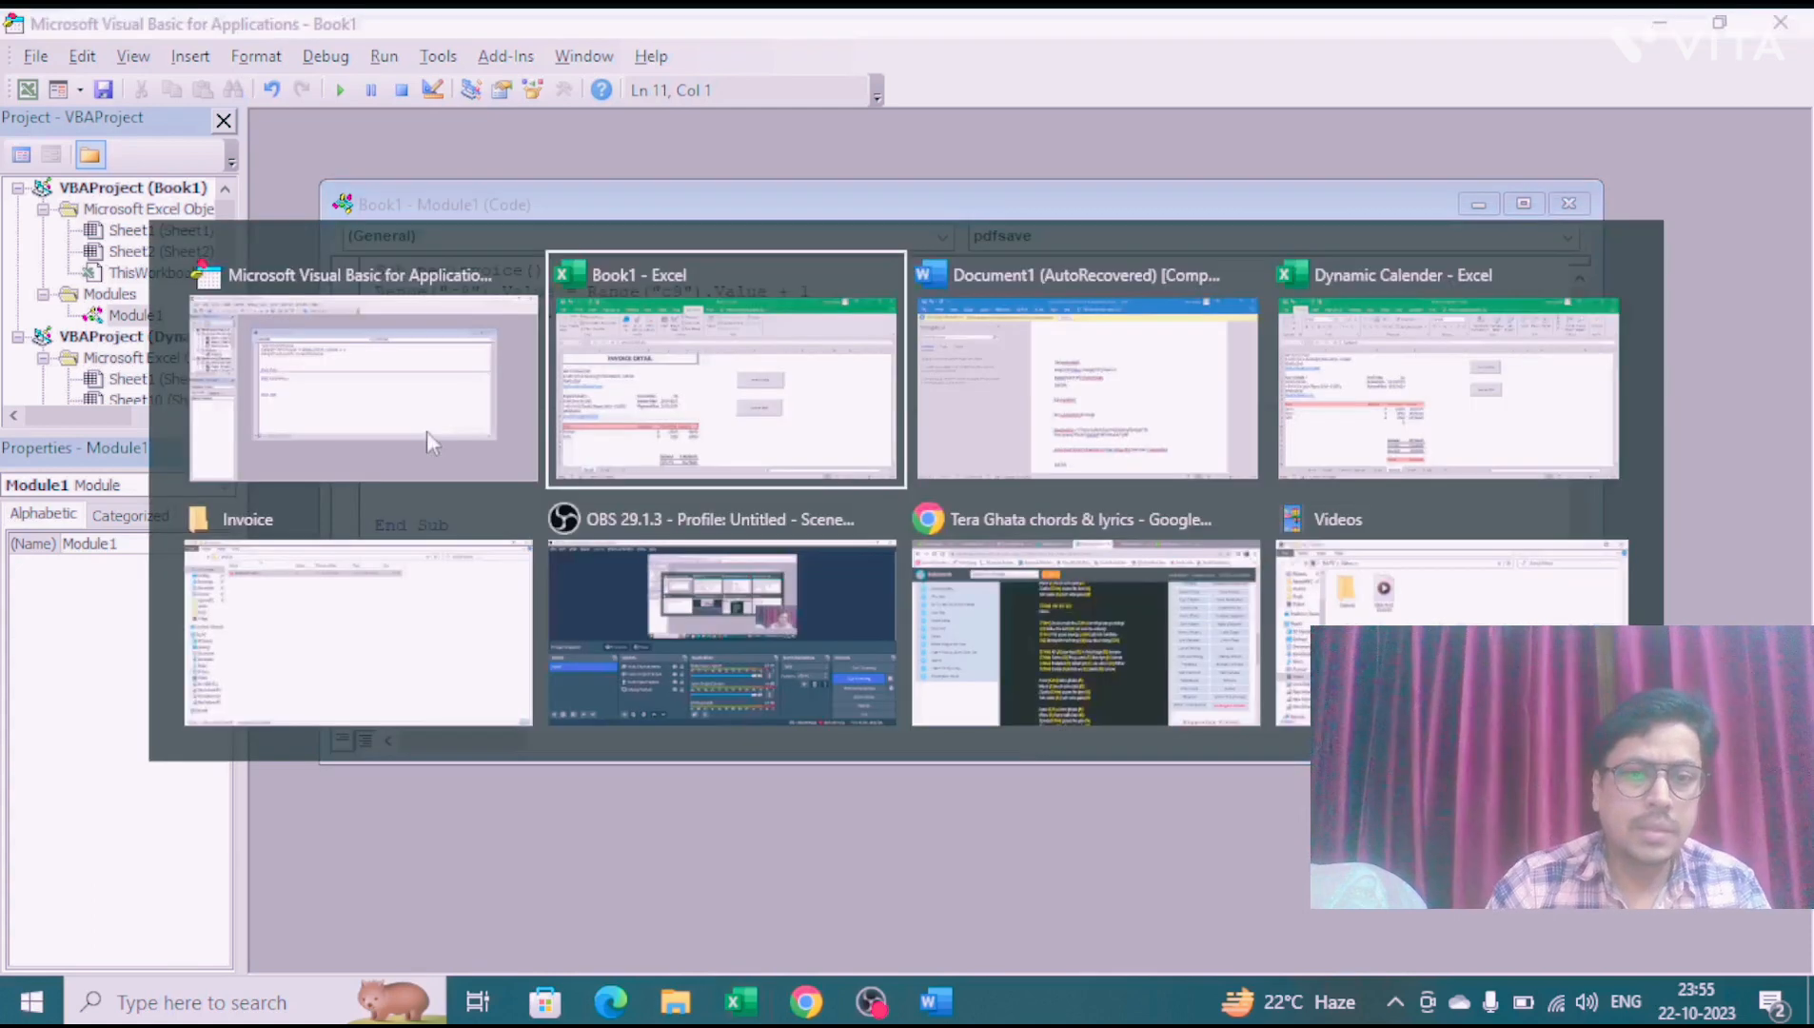
{"action": "key", "text": "alt+Tab"}
{"action": "key", "text": "alt+Tab"}
{"action": "key", "text": "alt+Tab"}
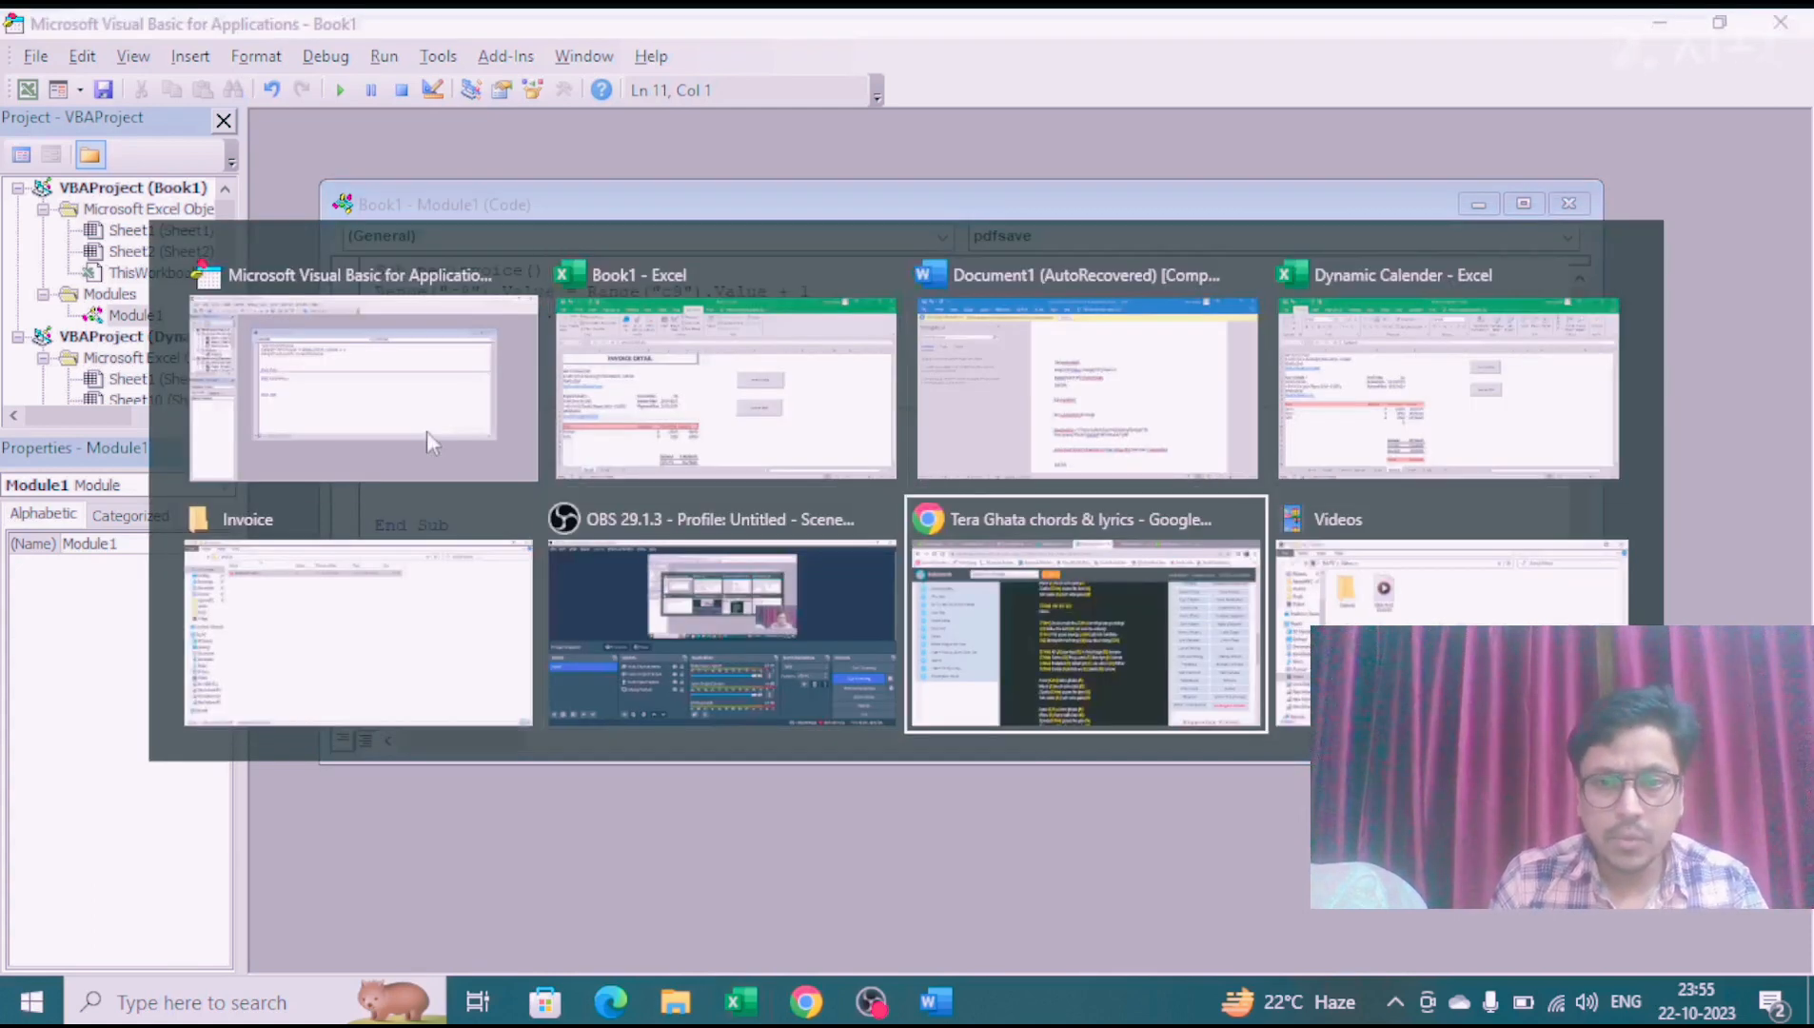
{"action": "key", "text": "alt+shift+Tab"}
{"action": "key", "text": "alt+shift+Tab"}
{"action": "key", "text": "alt+shift+Tab"}
{"action": "key", "text": "alt+shift+Tab"}
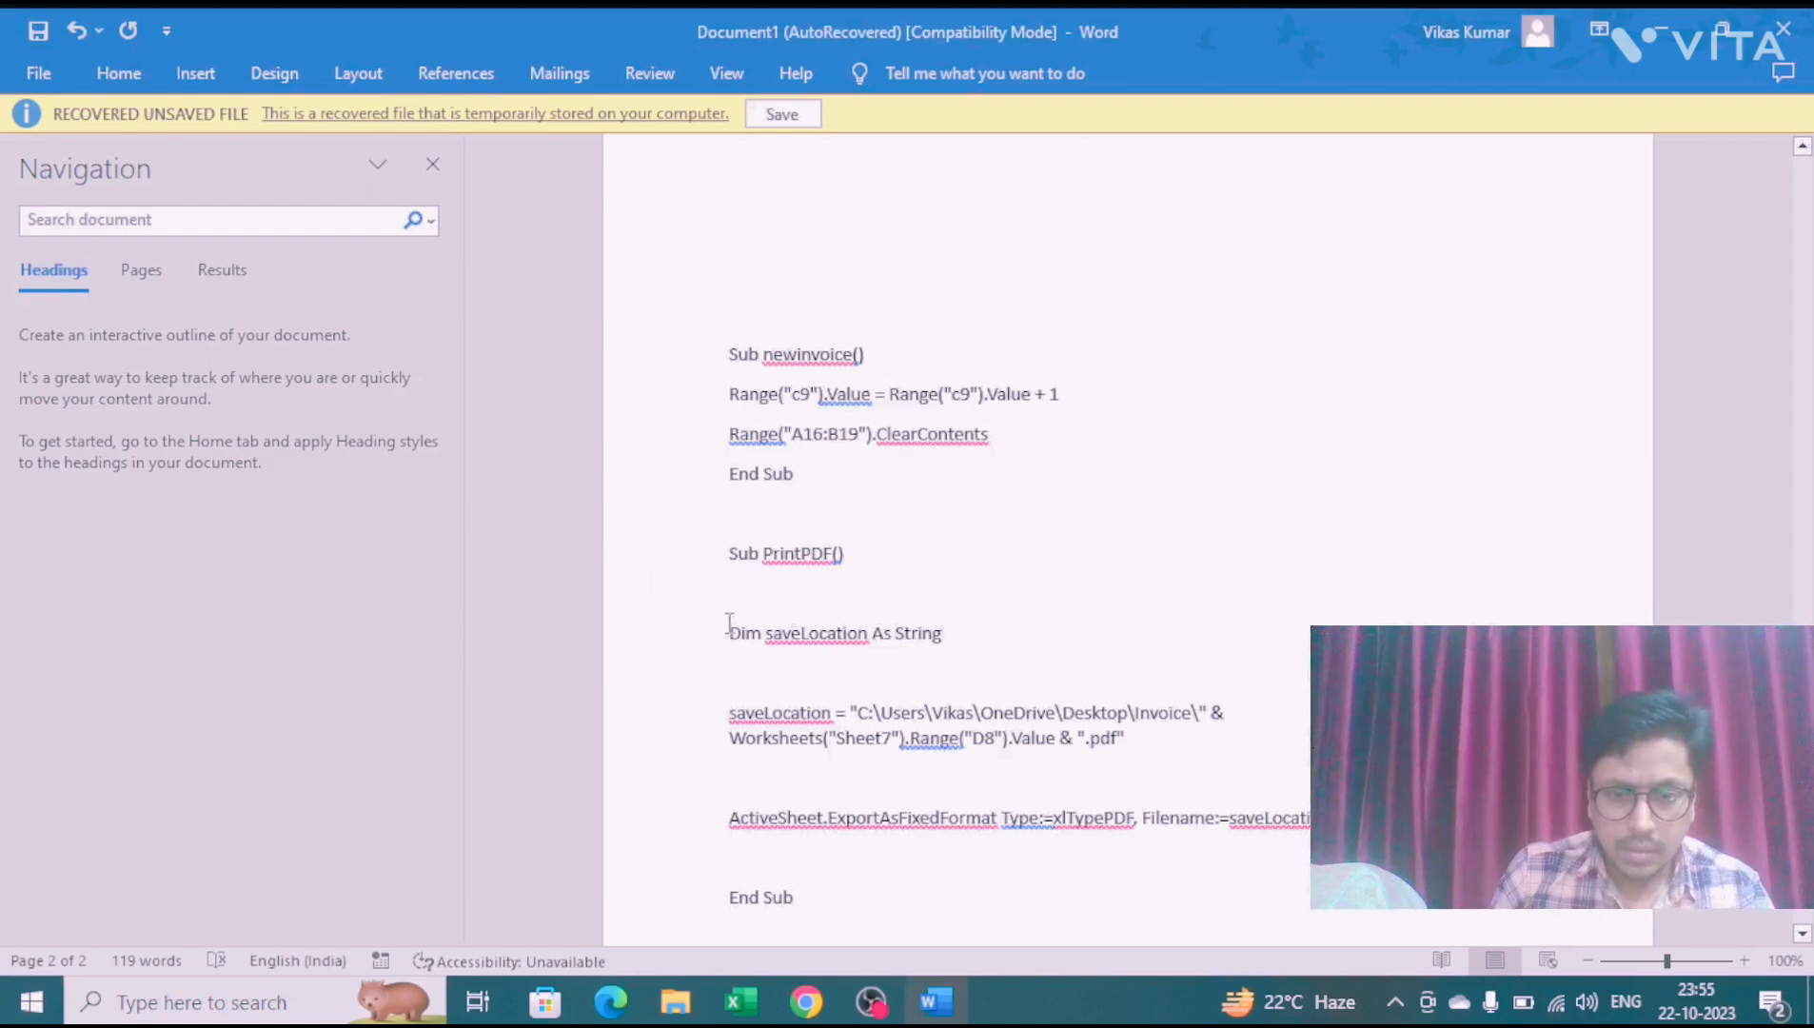
{"action": "left_click_drag", "start_coordinate": [761, 633], "coordinate": [945, 633]}
{"action": "key", "text": "ctrl+c"}
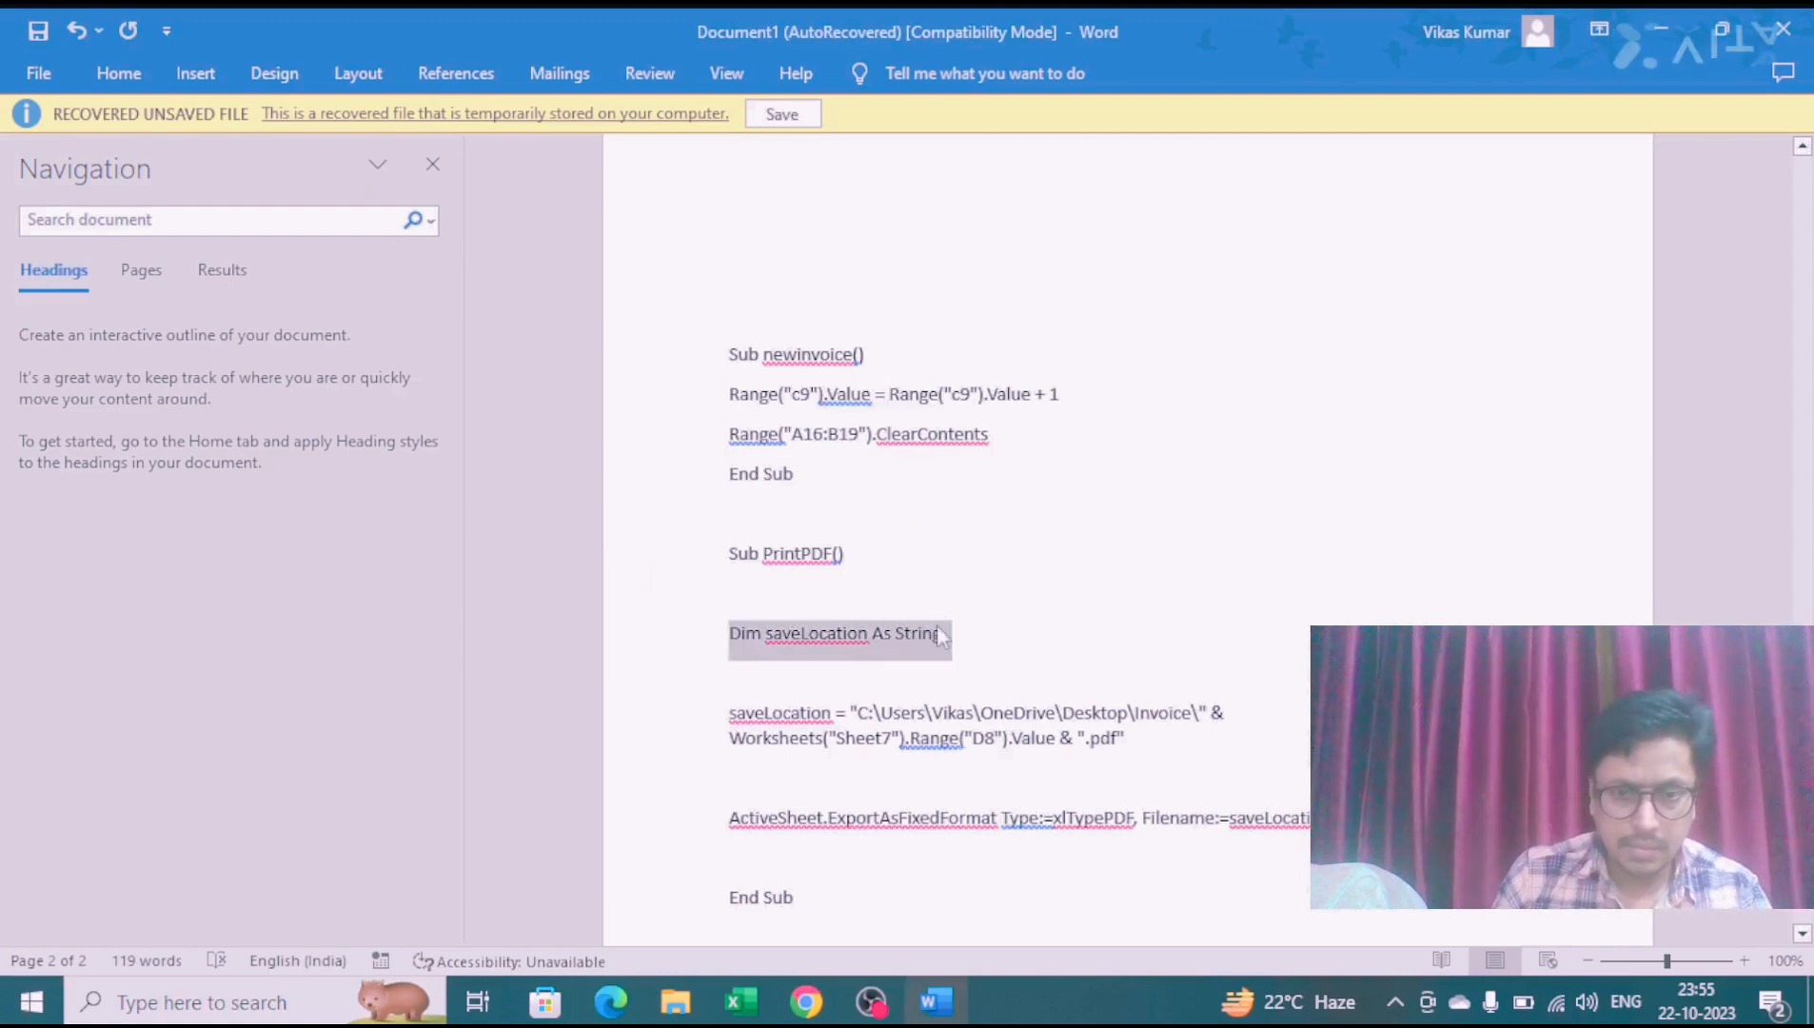
{"action": "key", "text": "alt+Tab"}
{"action": "key", "text": "ctrl+v"}
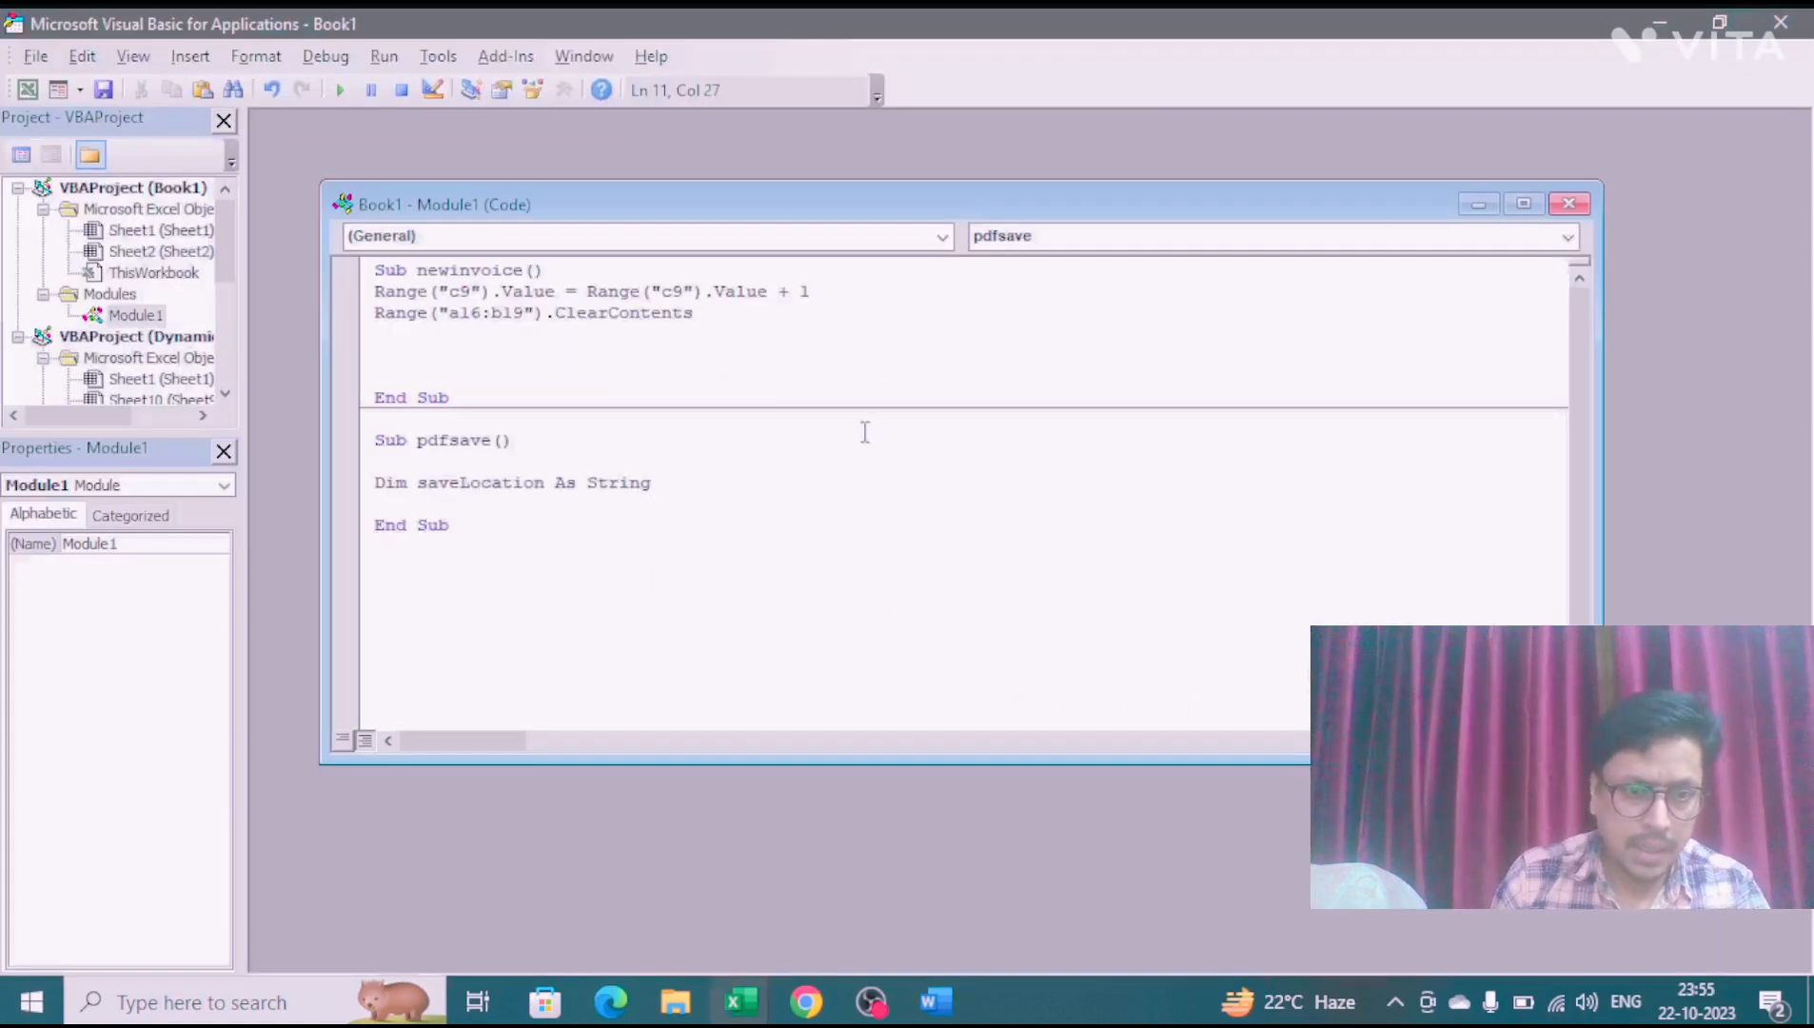
Step: Replace the copied declaration in the pdfsave procedure with a retyped line, Dim savelocation As String, correcting its spelling
{"action": "key", "text": "shift+Up"}
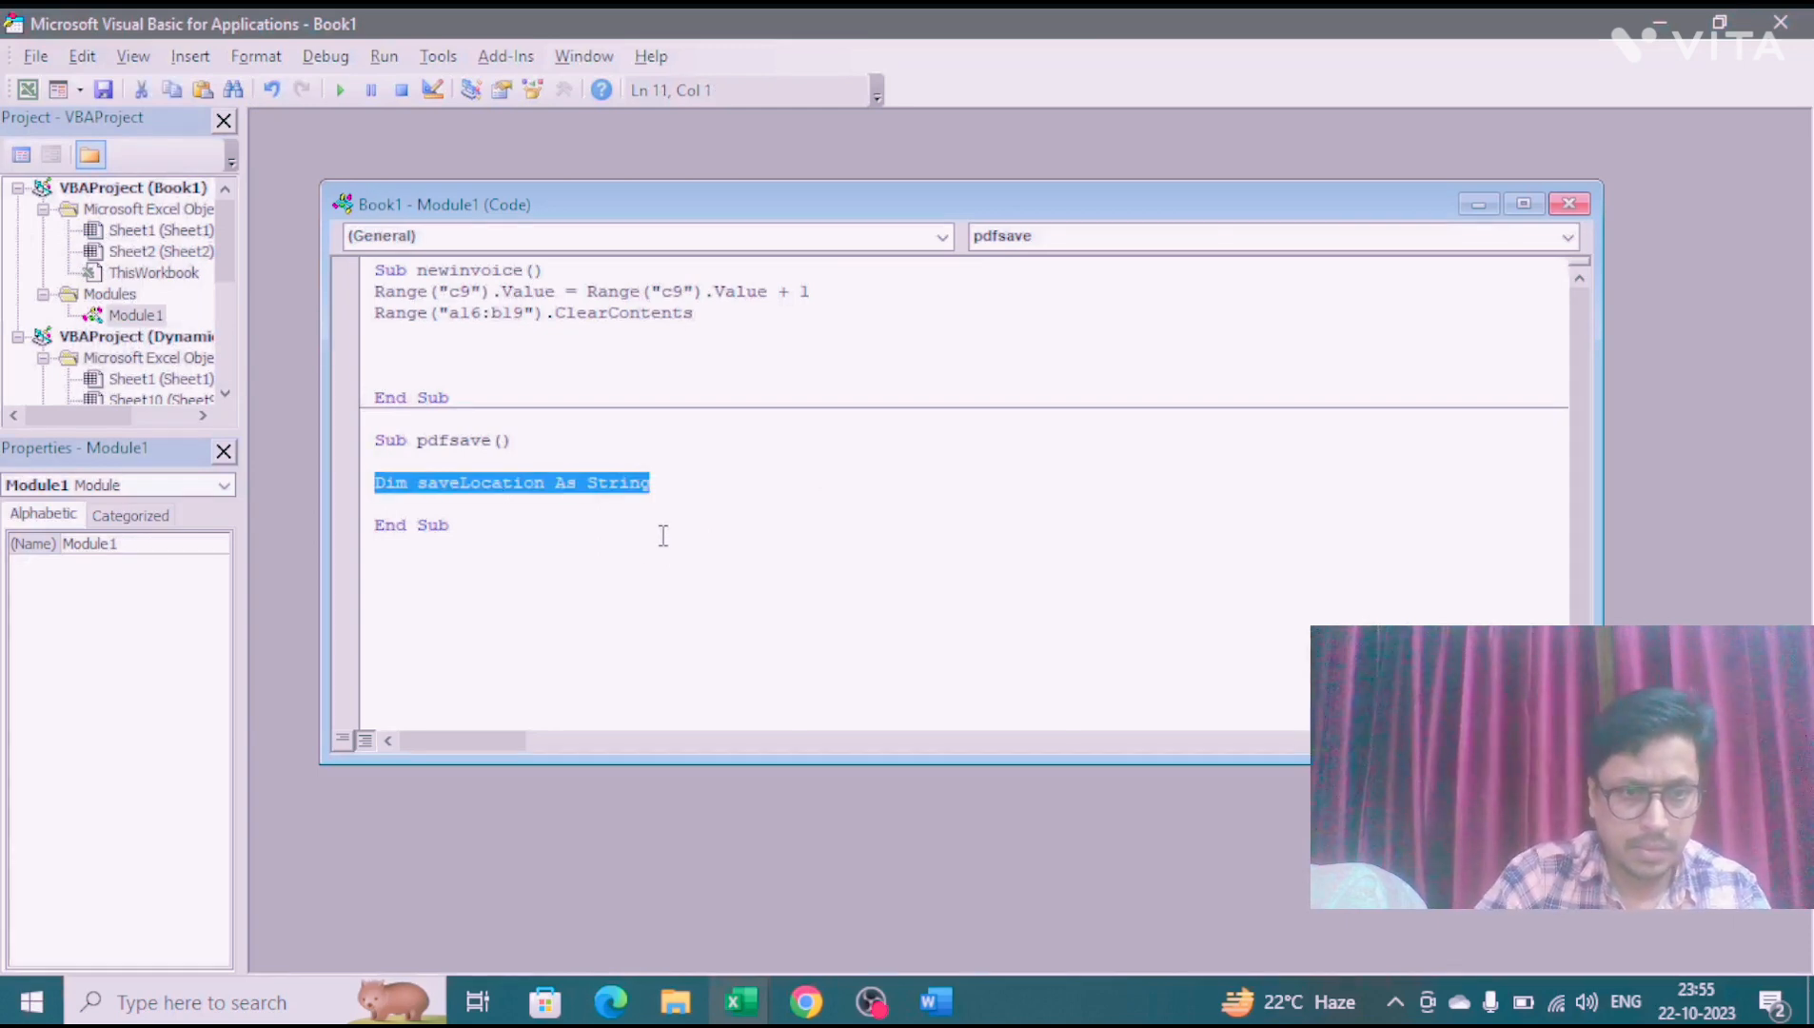
{"action": "type", "text": "Dim save"}
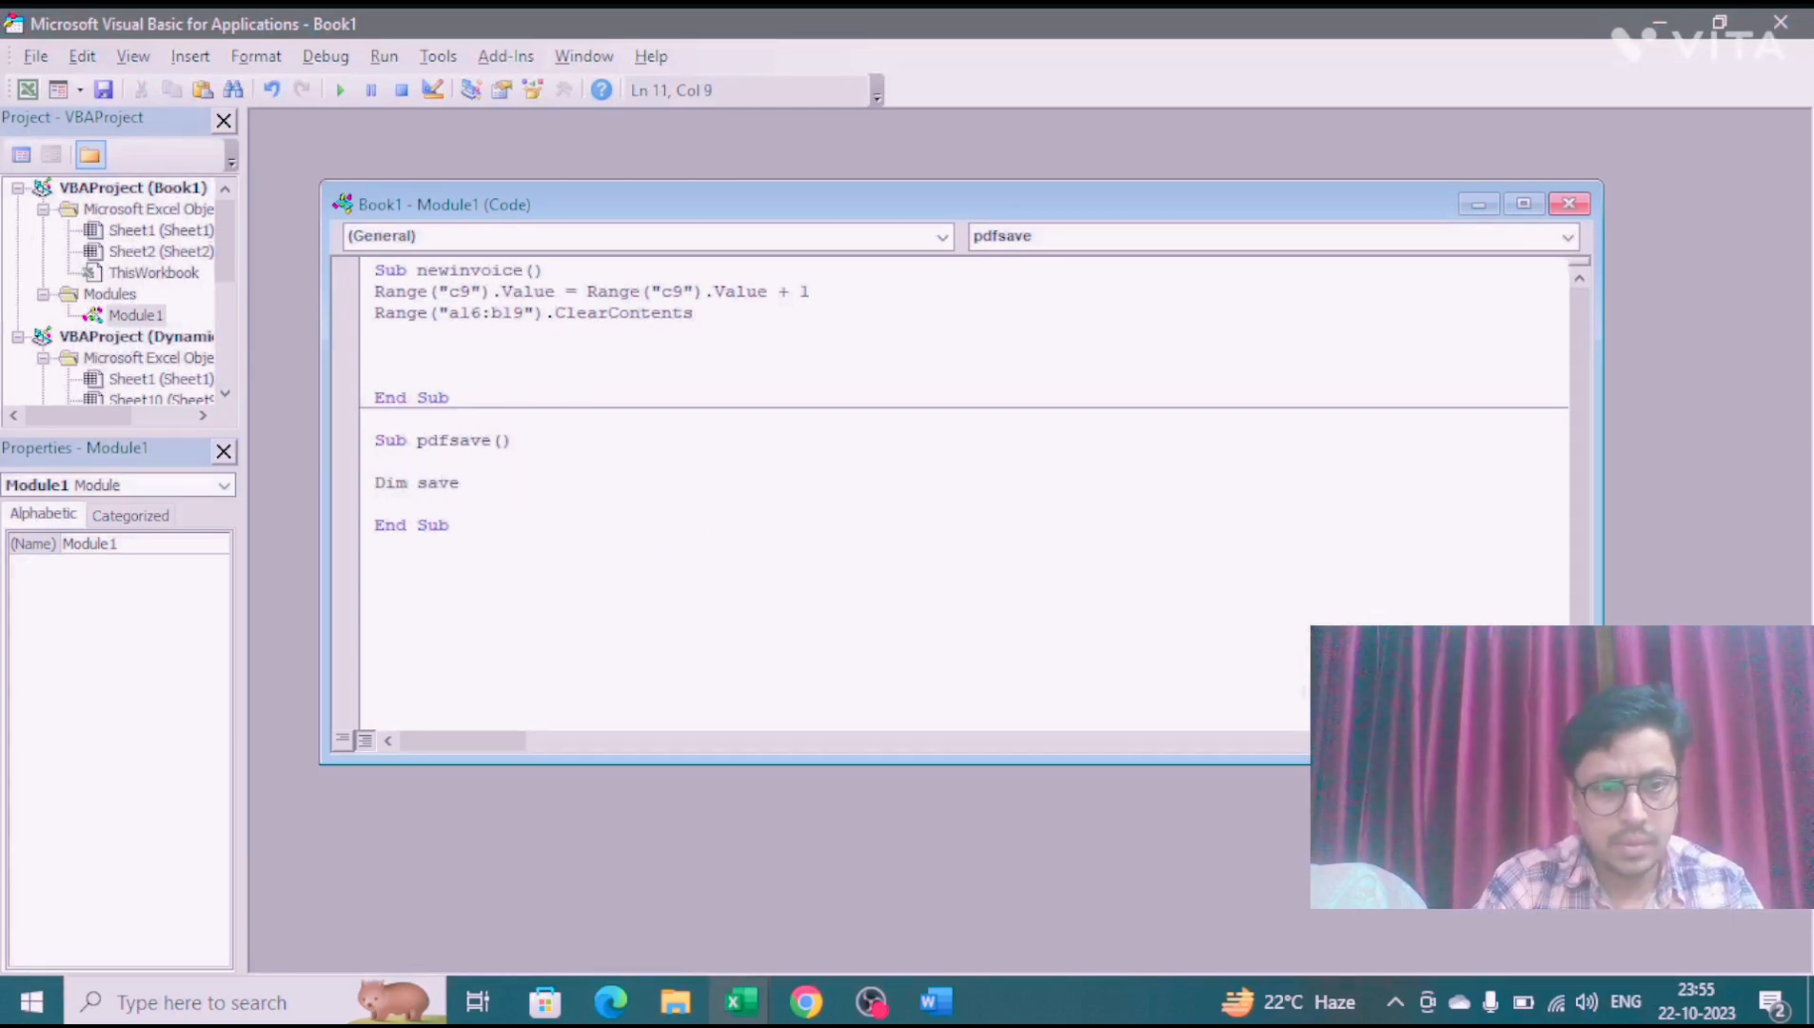
{"action": "key", "text": "alt+Tab"}
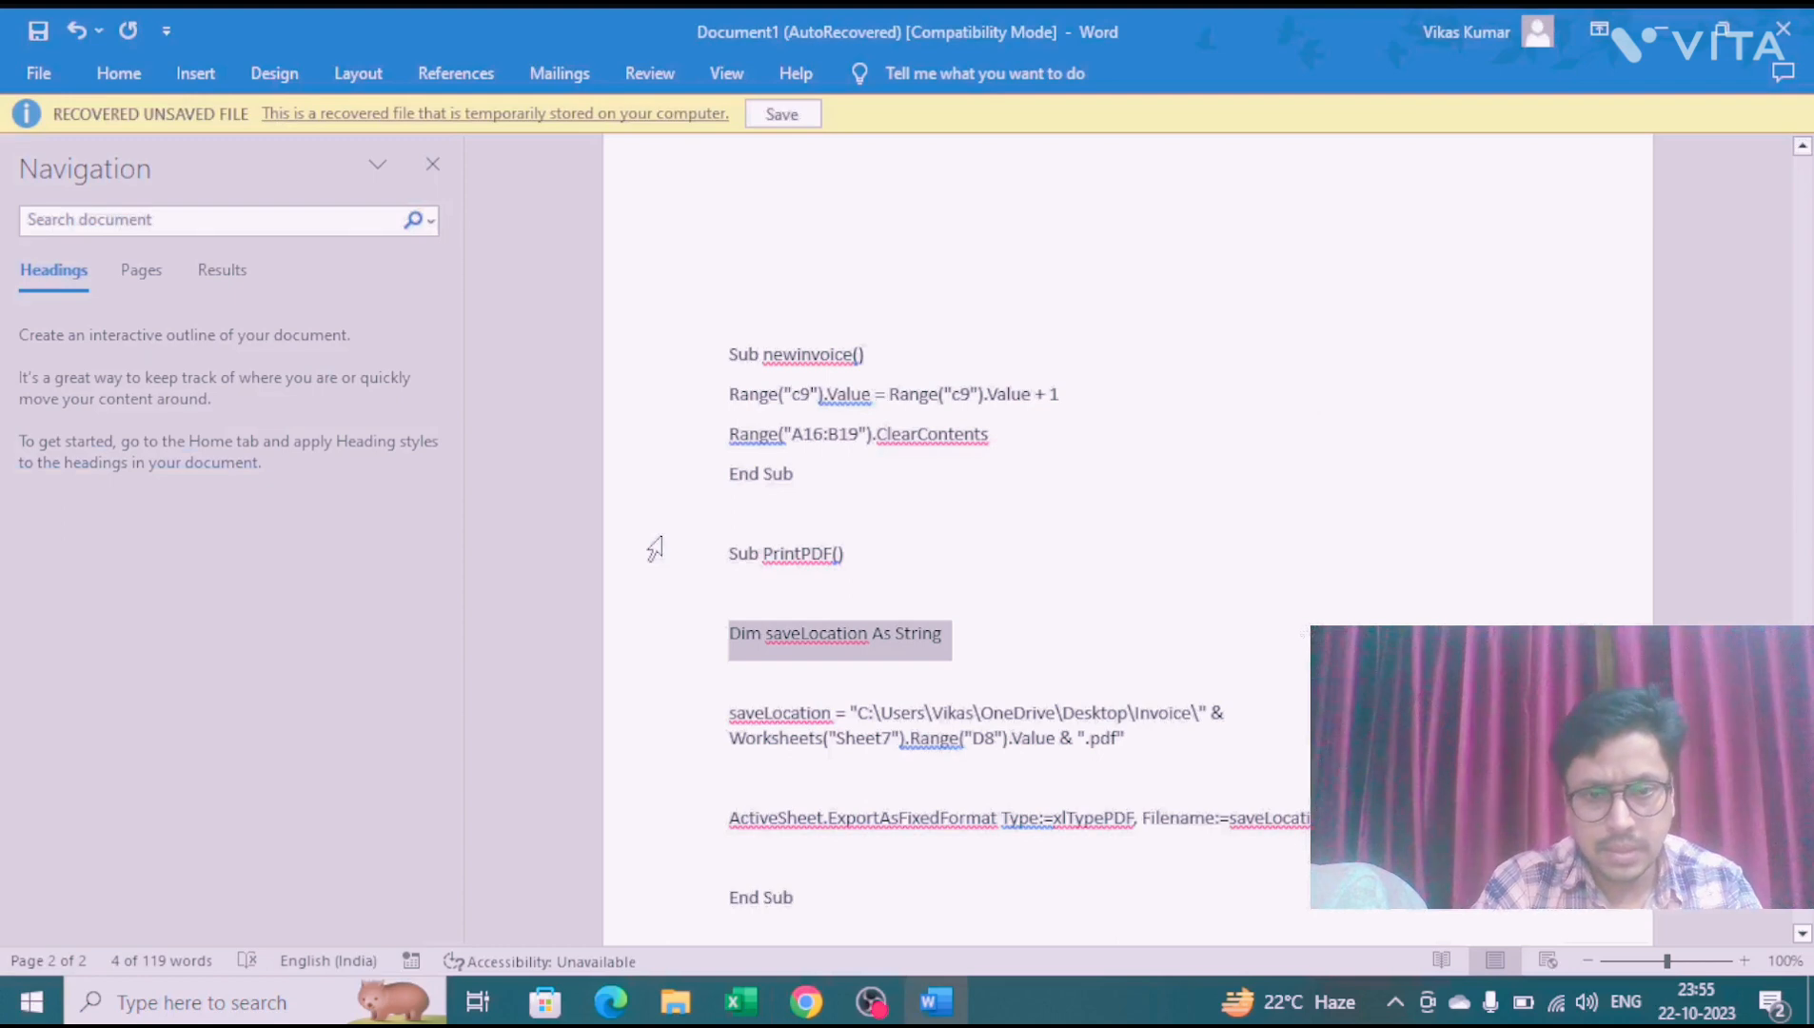
{"action": "key", "text": "alt+Tab"}
{"action": "type", "text": "1oa"}
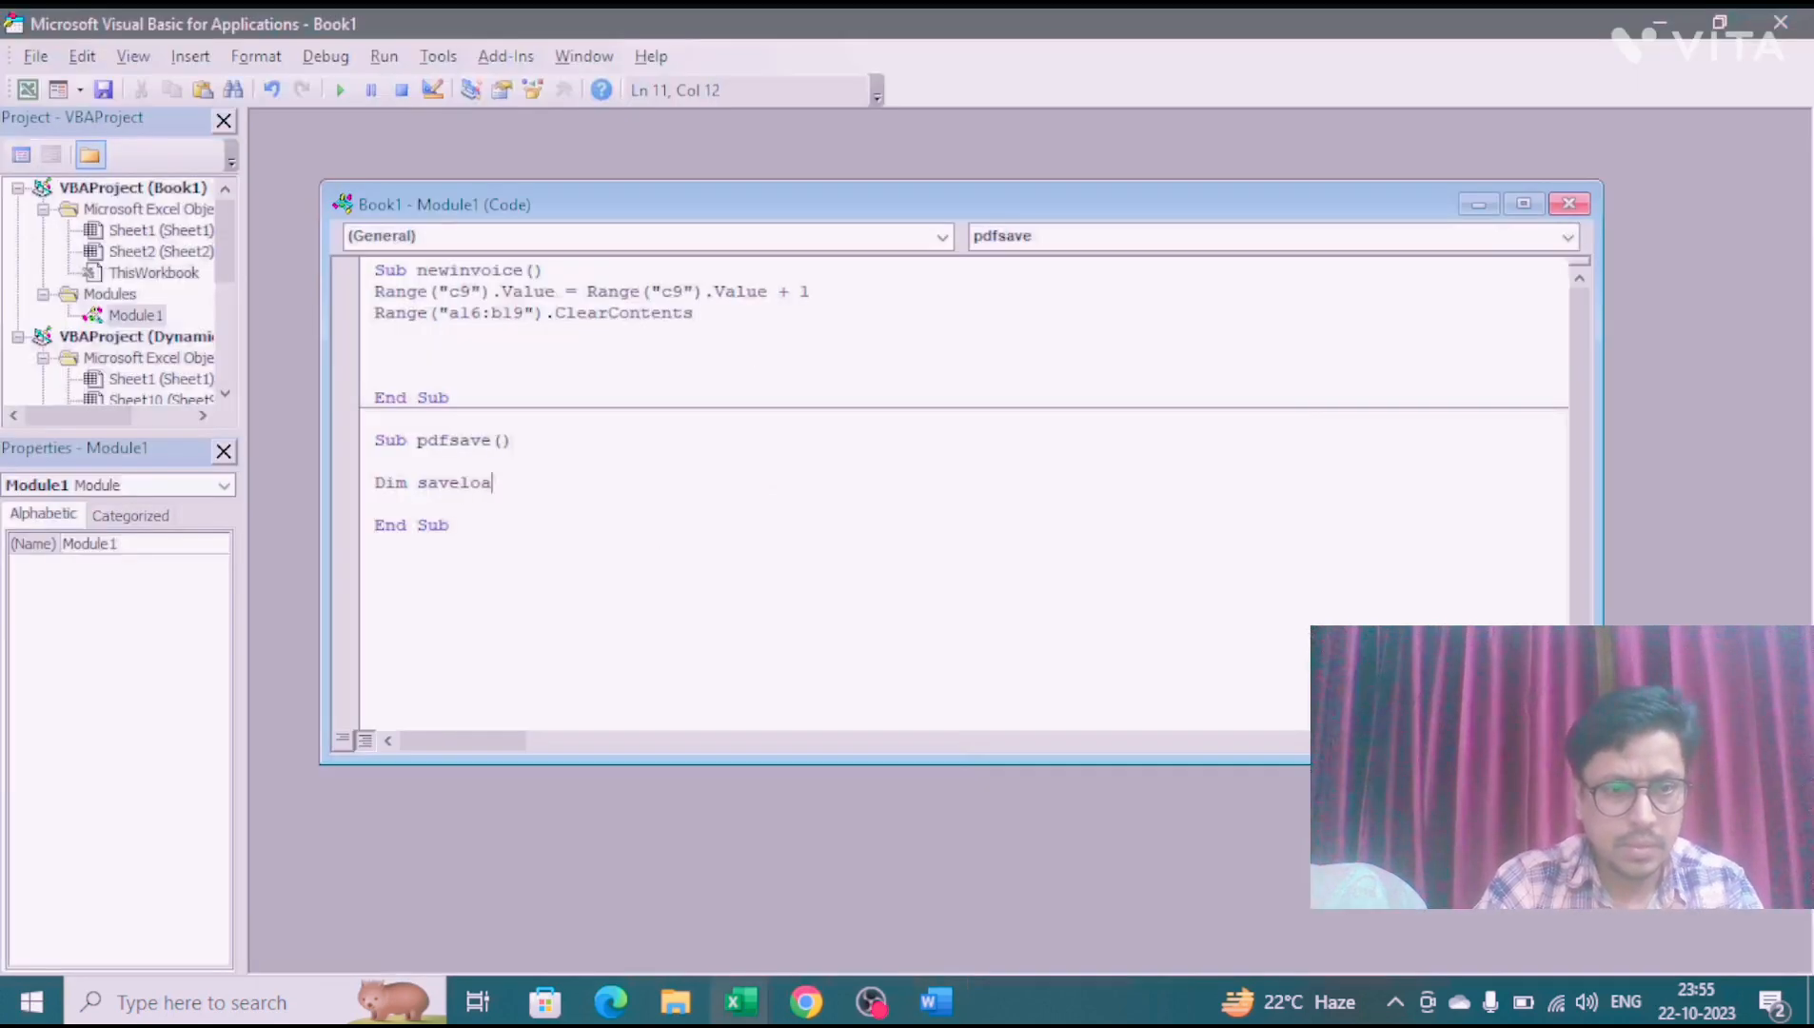
{"action": "type", "text": "tion as"}
{"action": "key", "text": "alt+Tab"}
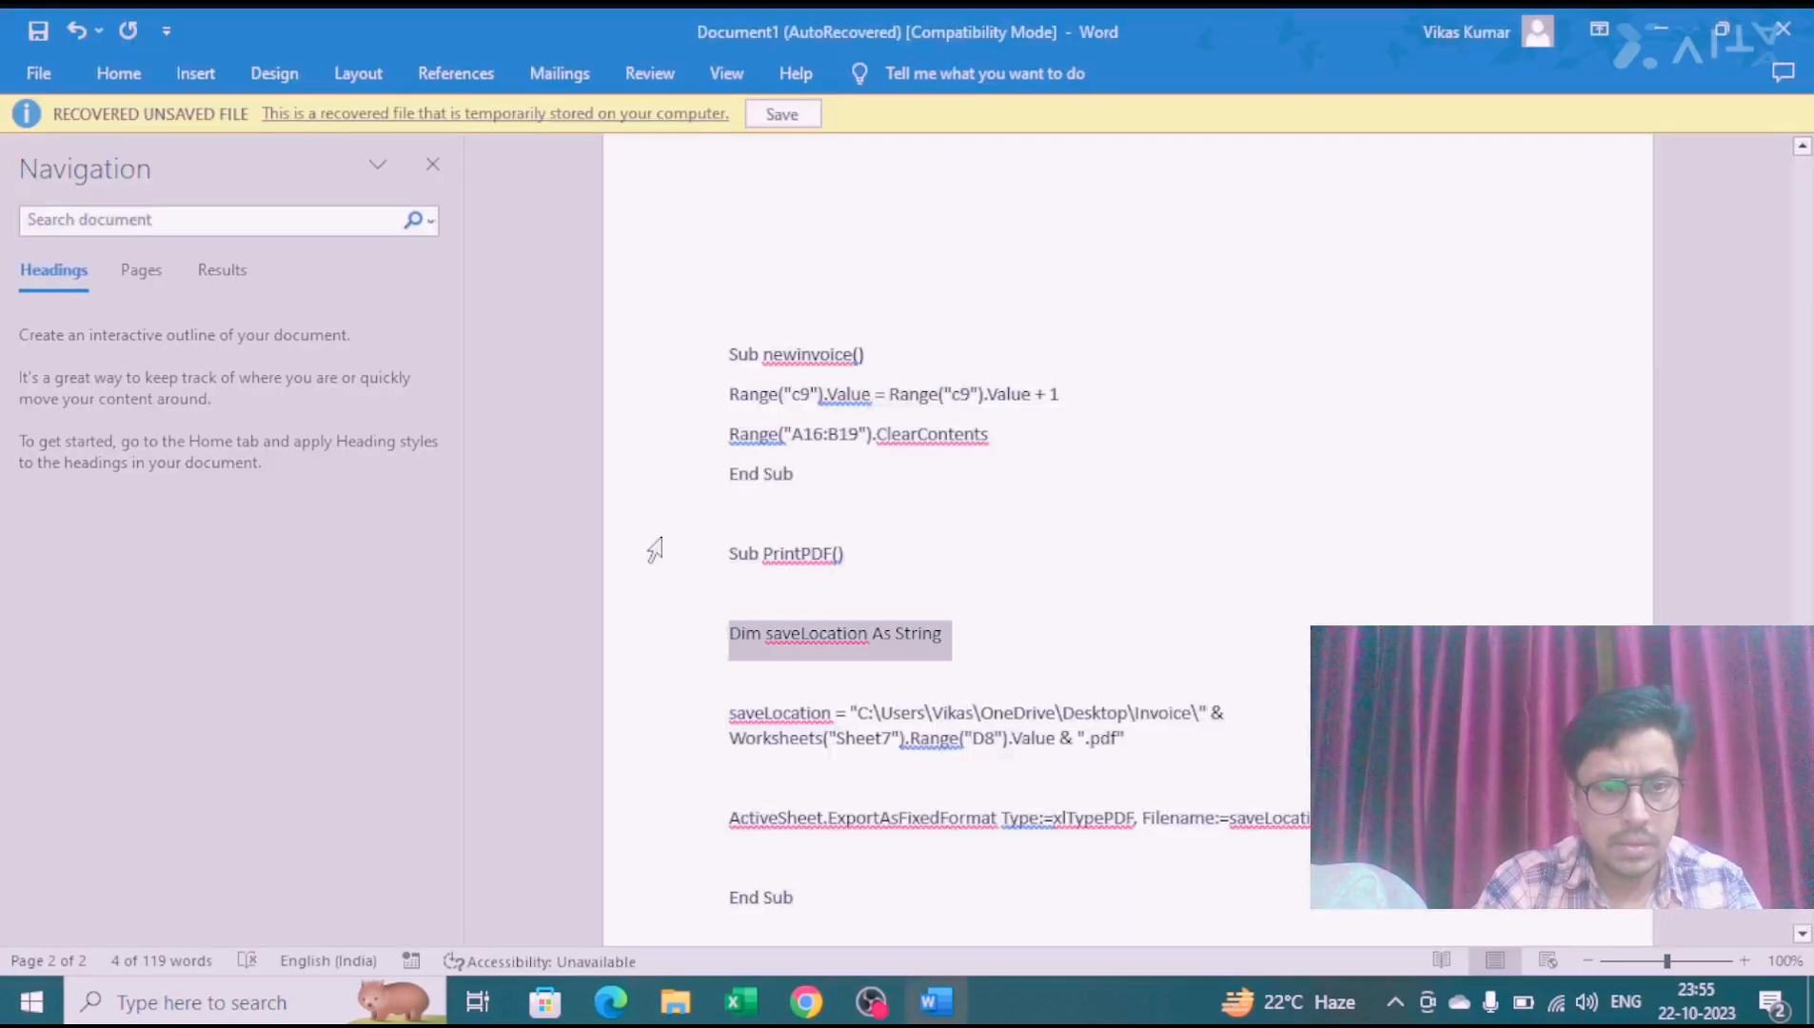
{"action": "key", "text": "alt+Tab"}
{"action": "type", "text": "s String"}
{"action": "key", "text": "Return"}
{"action": "key", "text": "Return"}
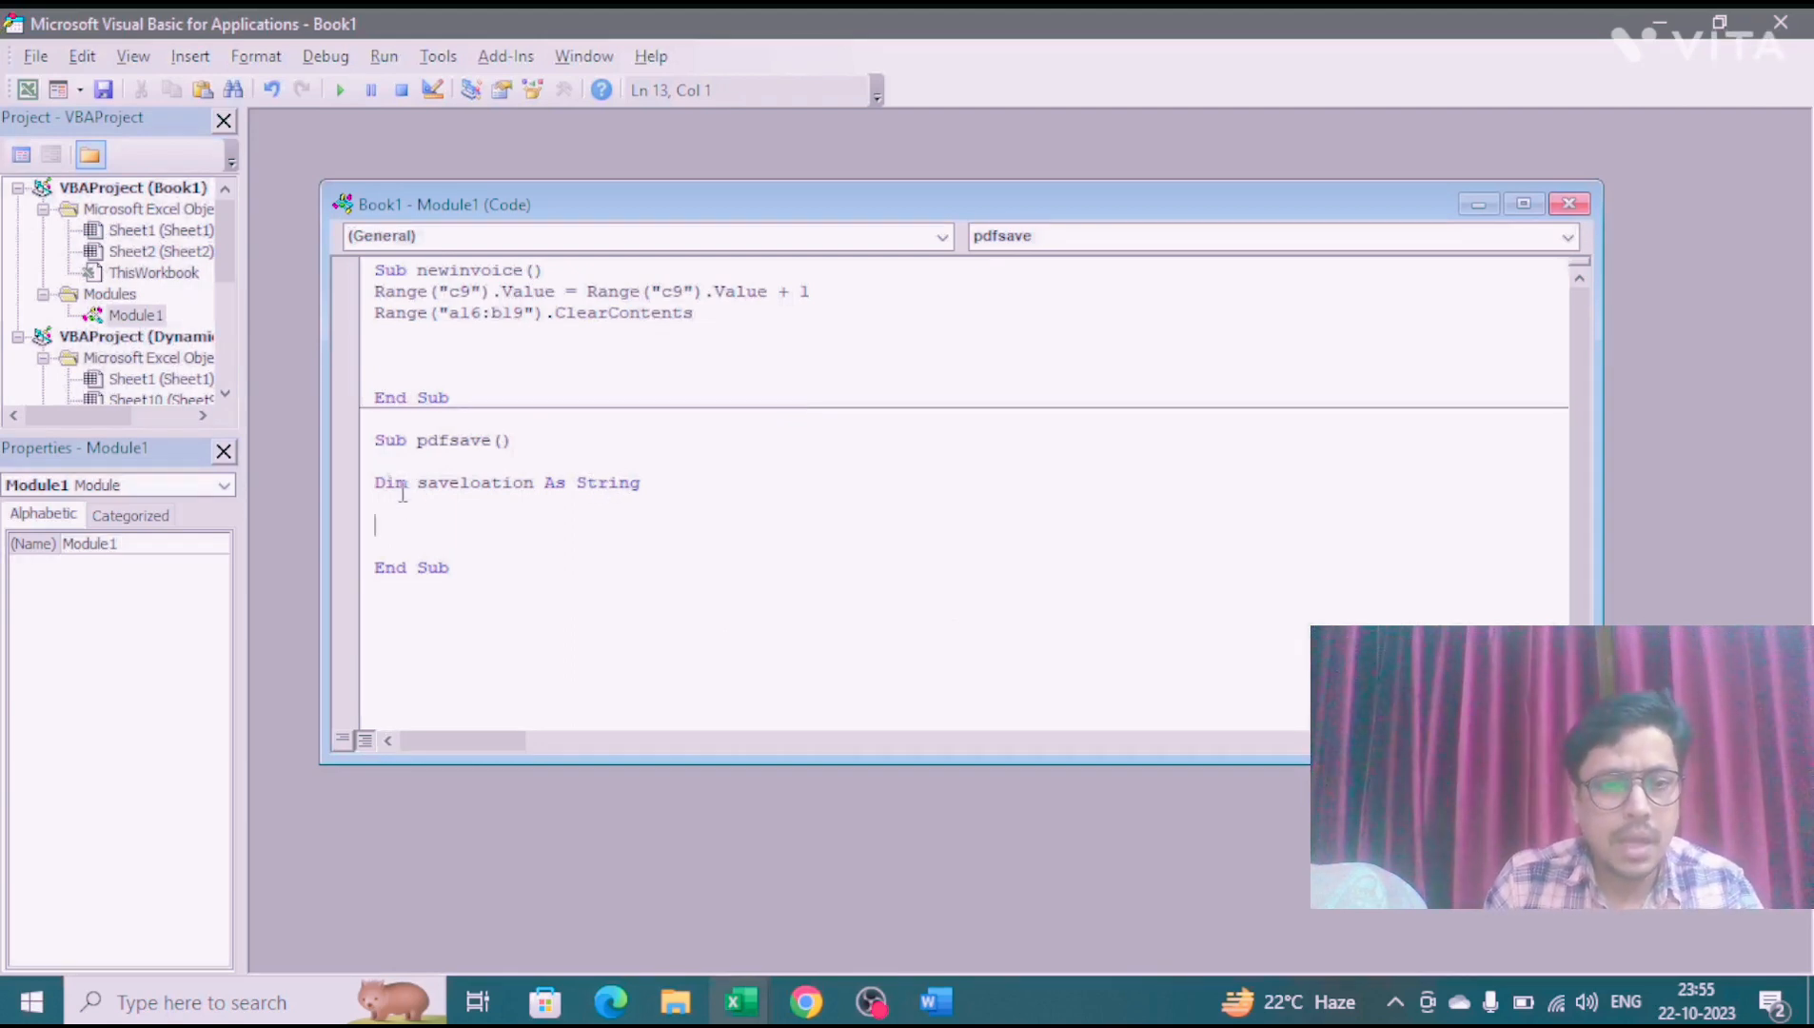
{"action": "left_click", "coordinate": [494, 484]}
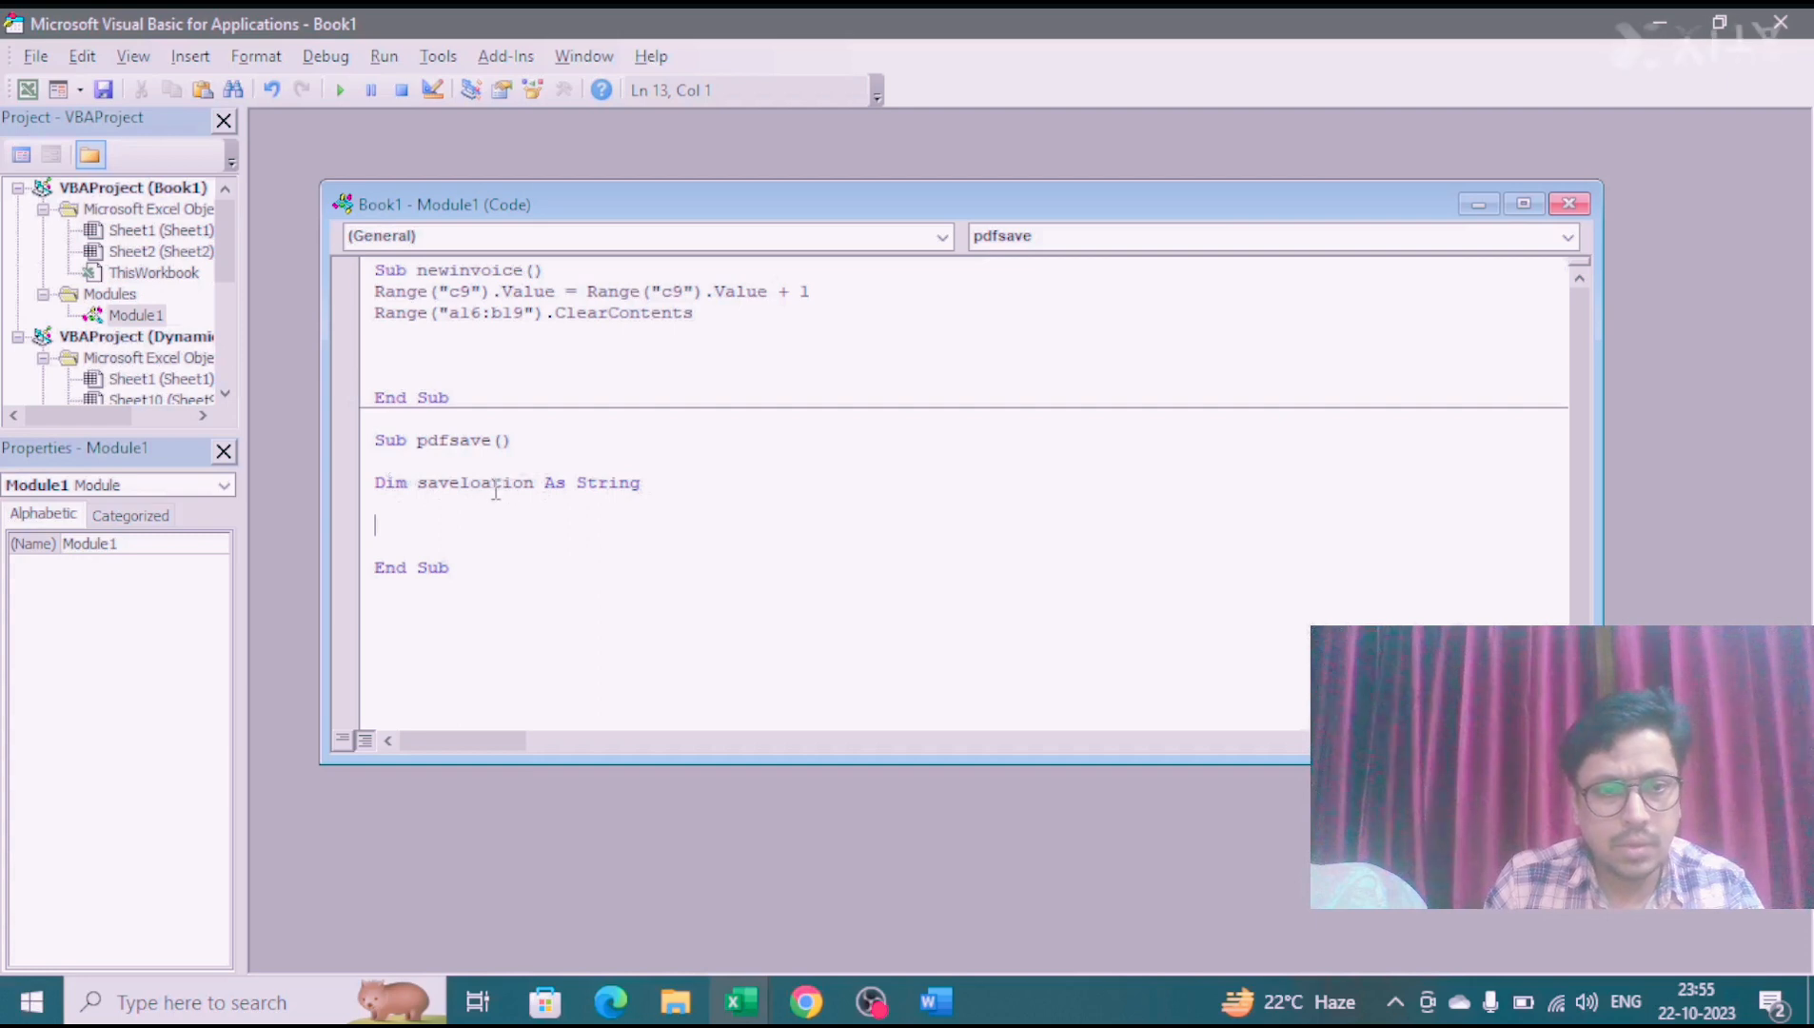
{"action": "type", "text": "c"}
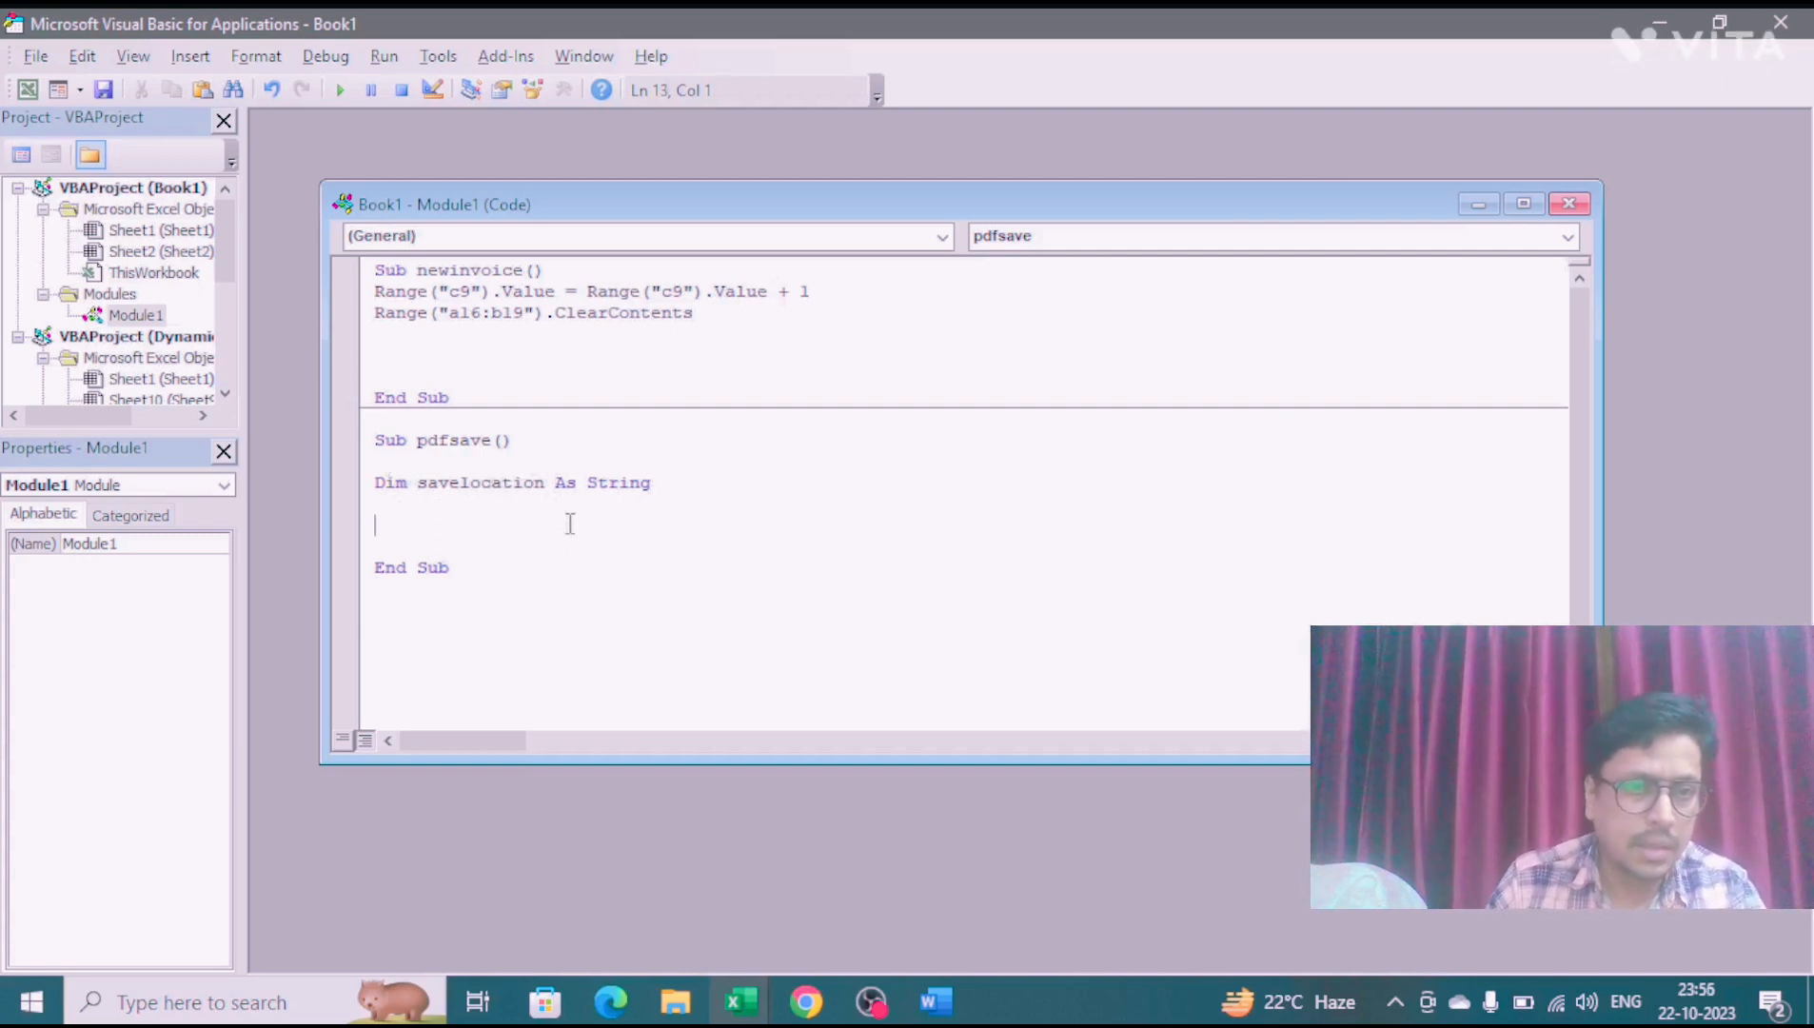
Step: Check the Word reference code and begin the assignment savelocation = below the declaration in pdfsave
{"action": "key", "text": "alt+Tab"}
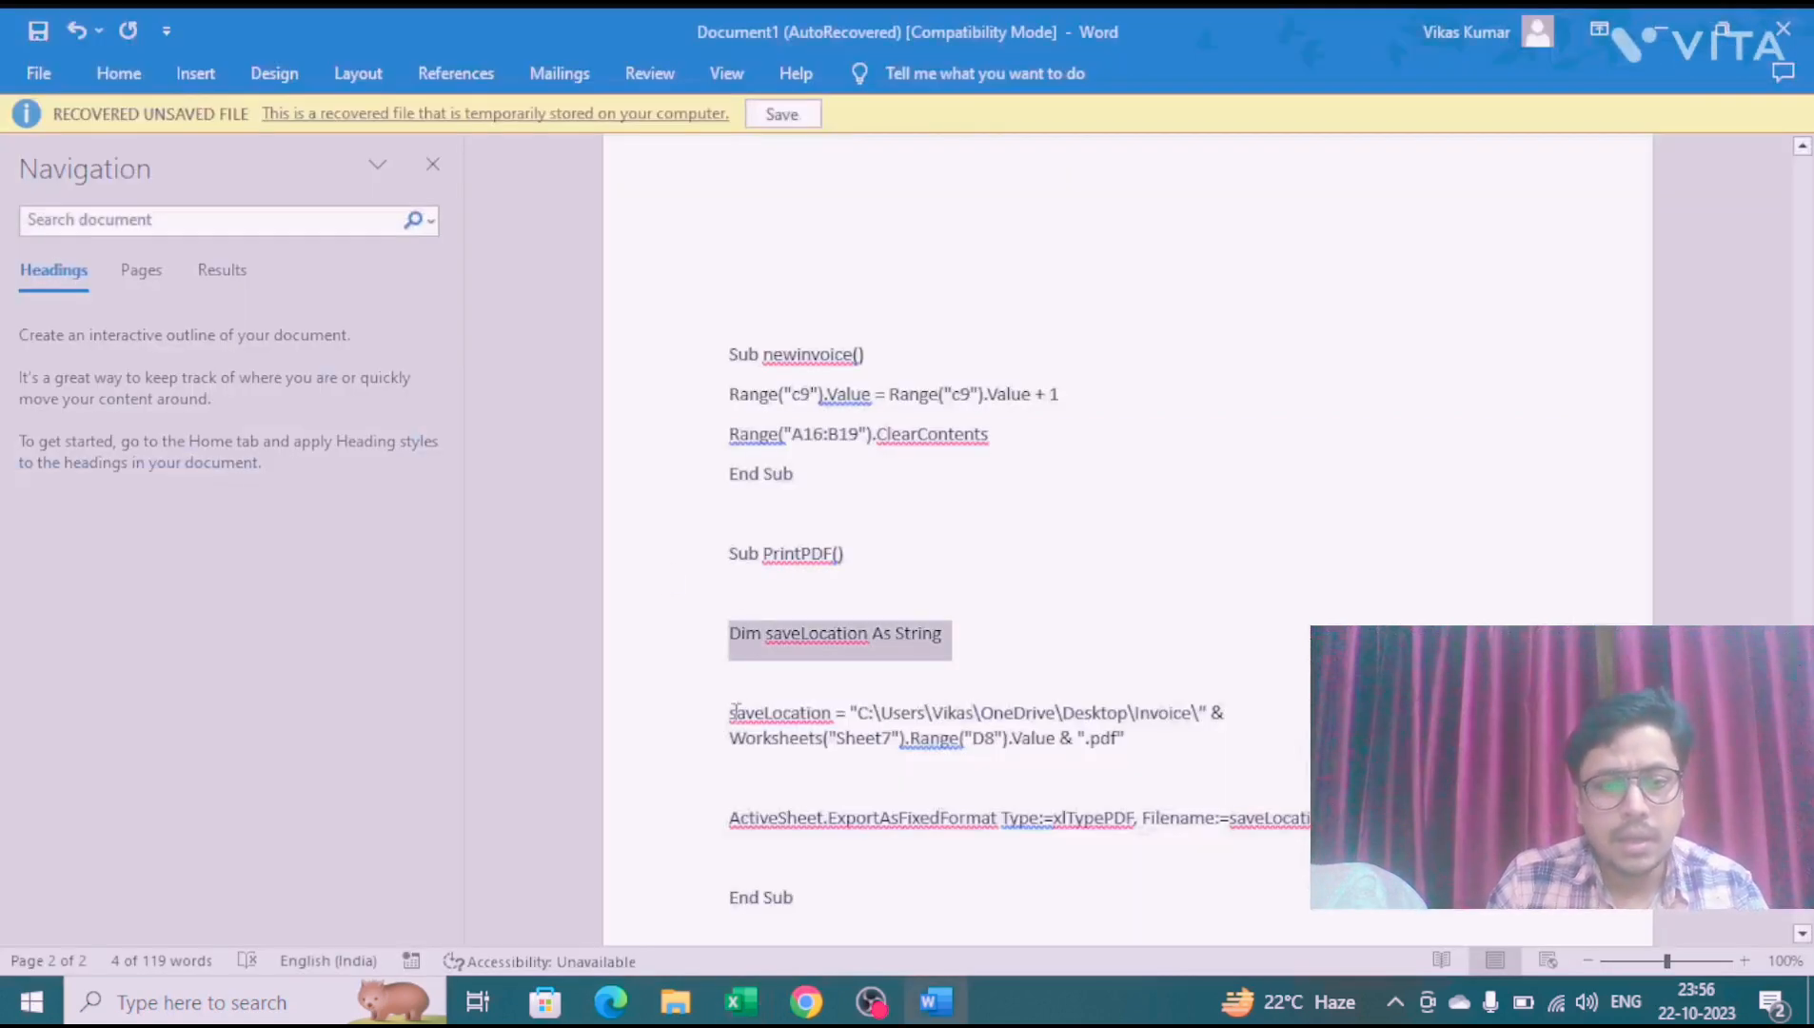
{"action": "key", "text": "alt+Tab"}
{"action": "type", "text": "savel"}
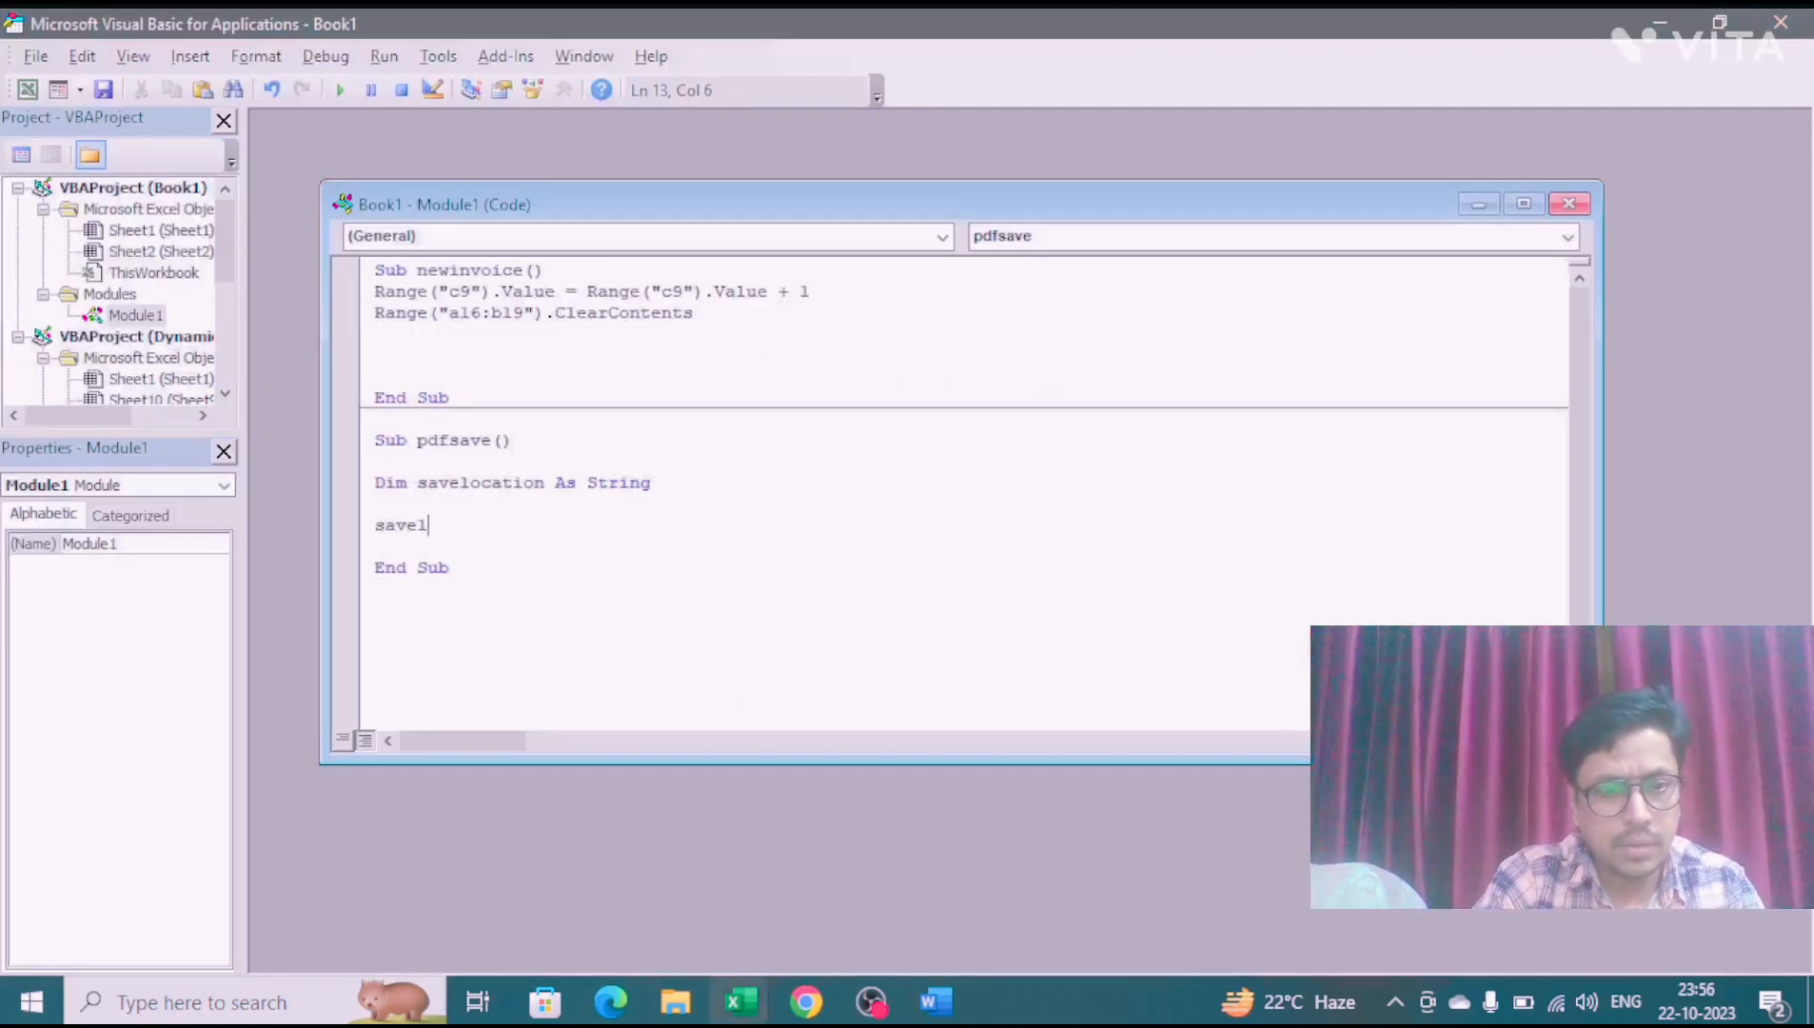
{"action": "type", "text": "ocation ="}
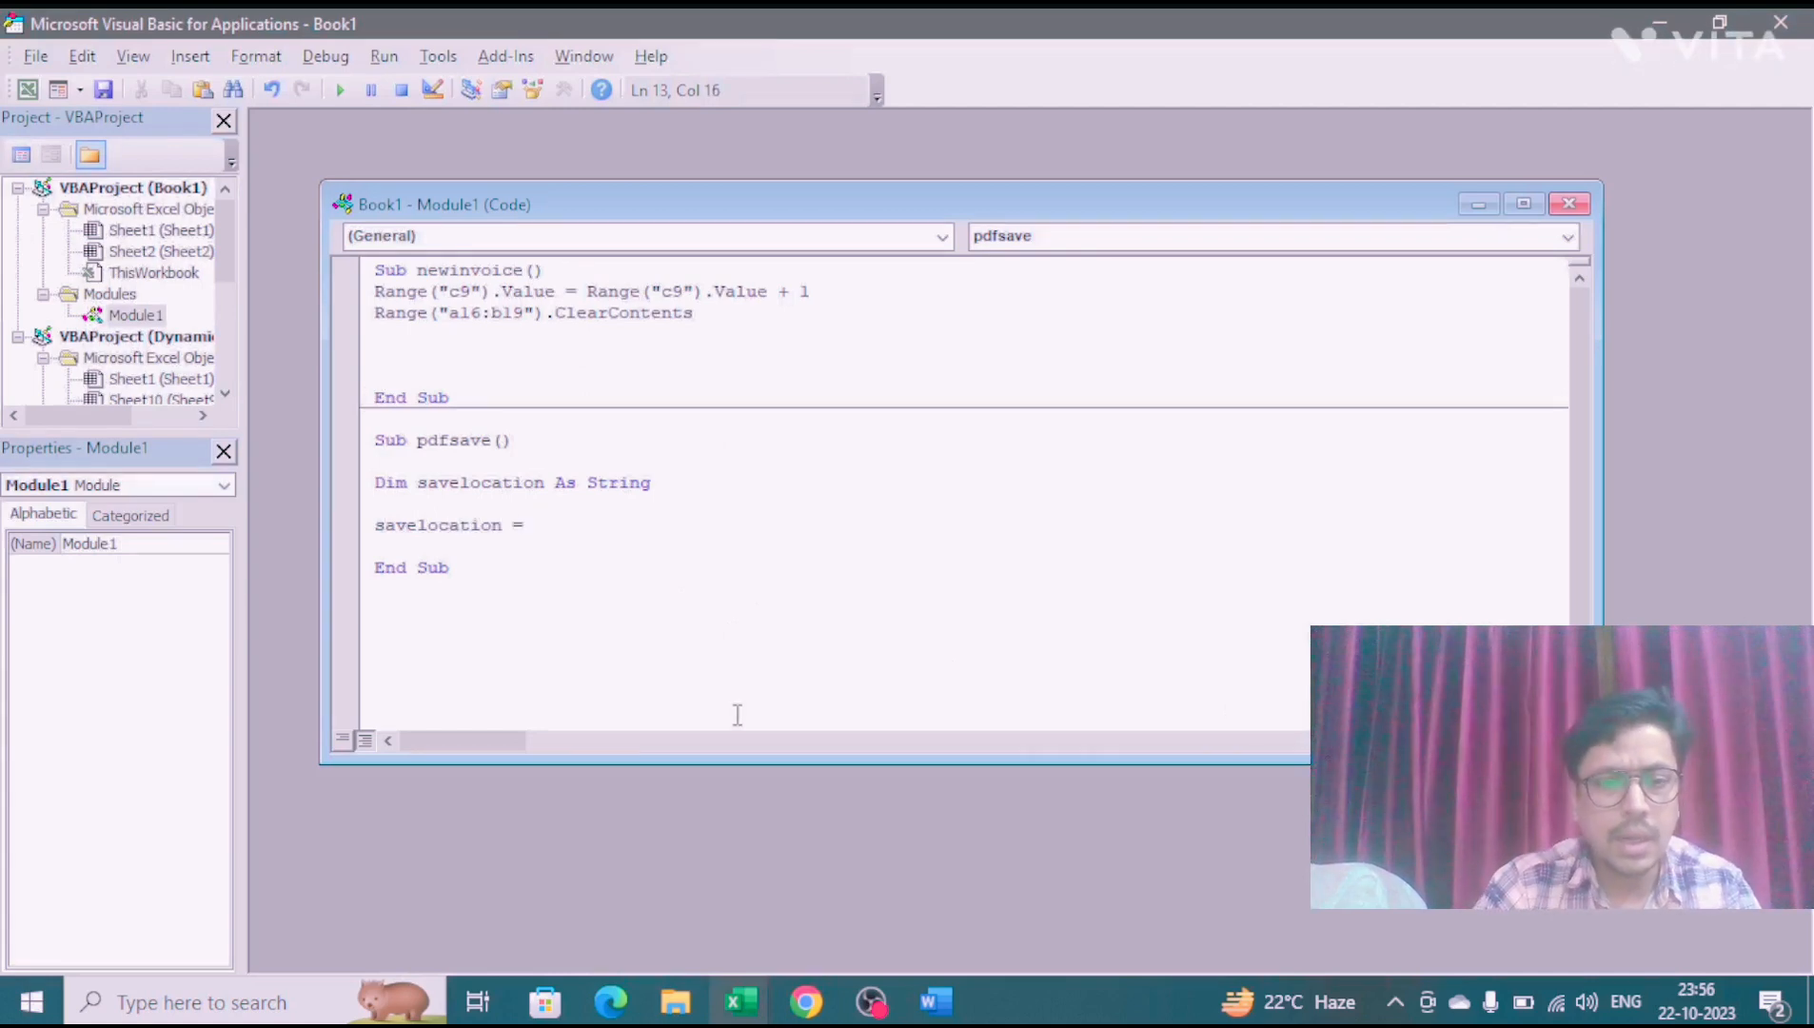
Step: Show the desktop, open the Invoice folder and copy its full path
{"action": "key", "text": "alt+Tab"}
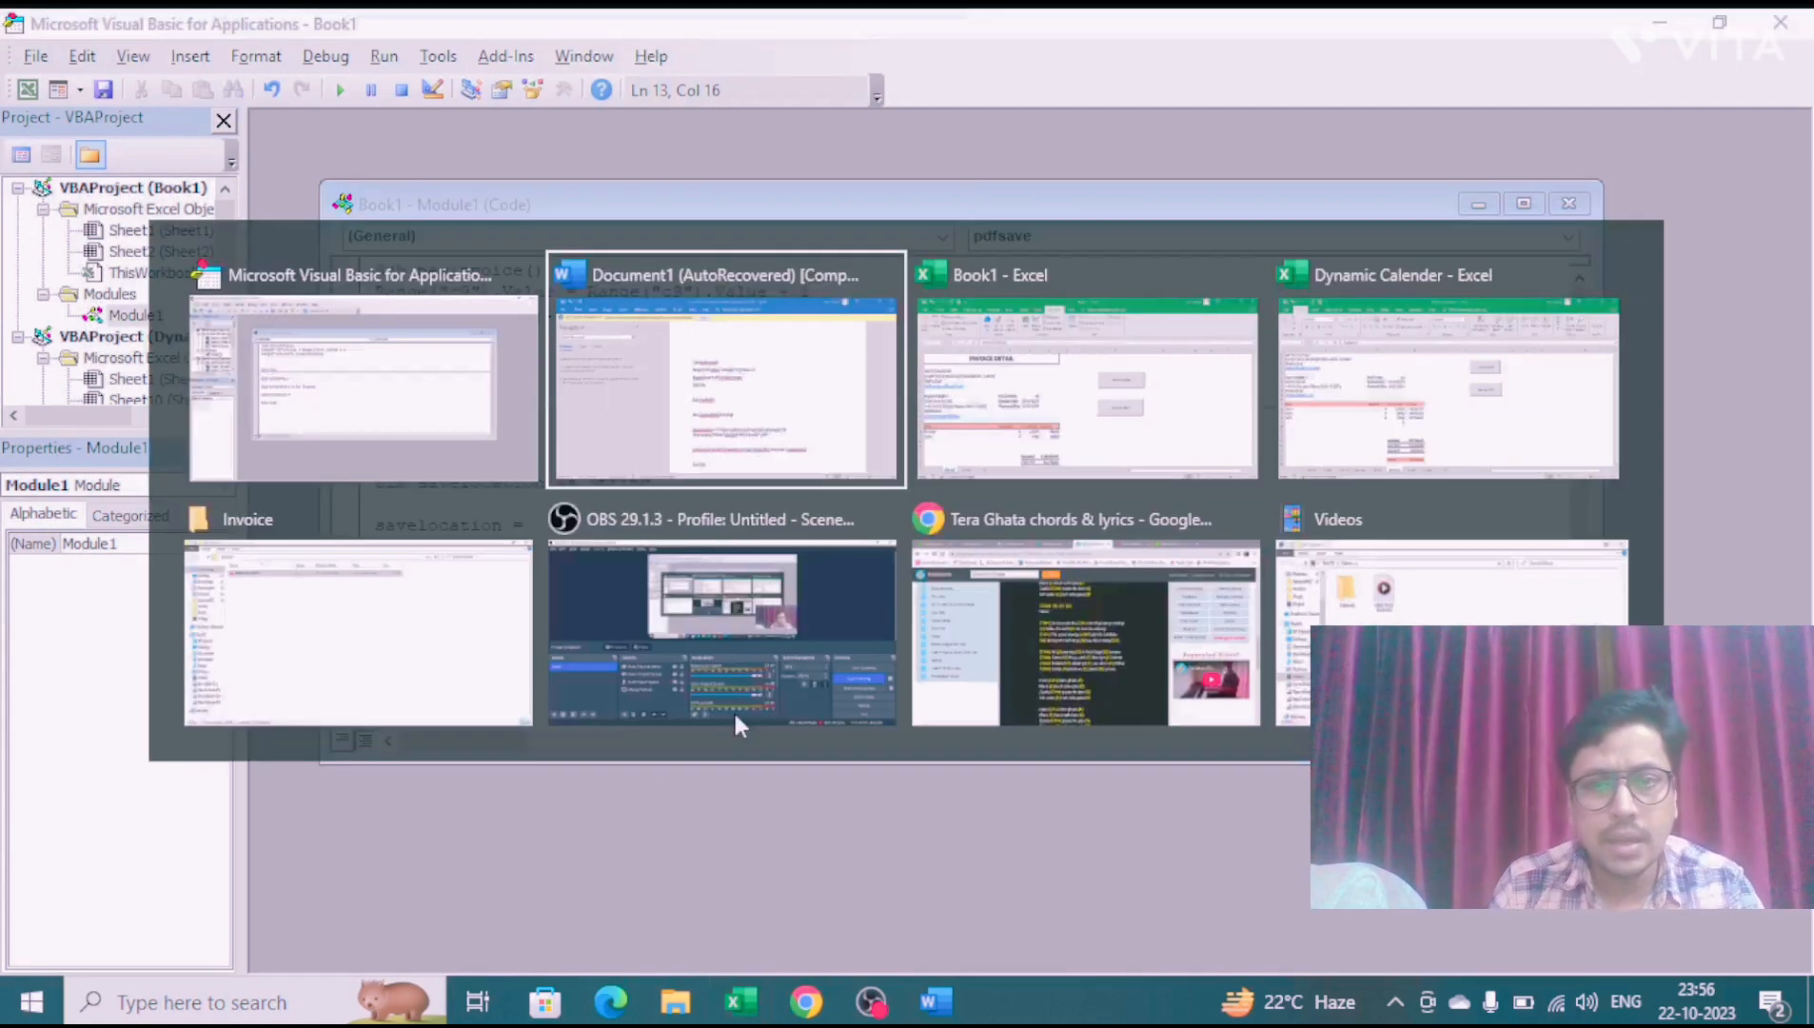
{"action": "key", "text": "alt+Tab"}
{"action": "key", "text": "alt+Tab"}
{"action": "key", "text": "super+d"}
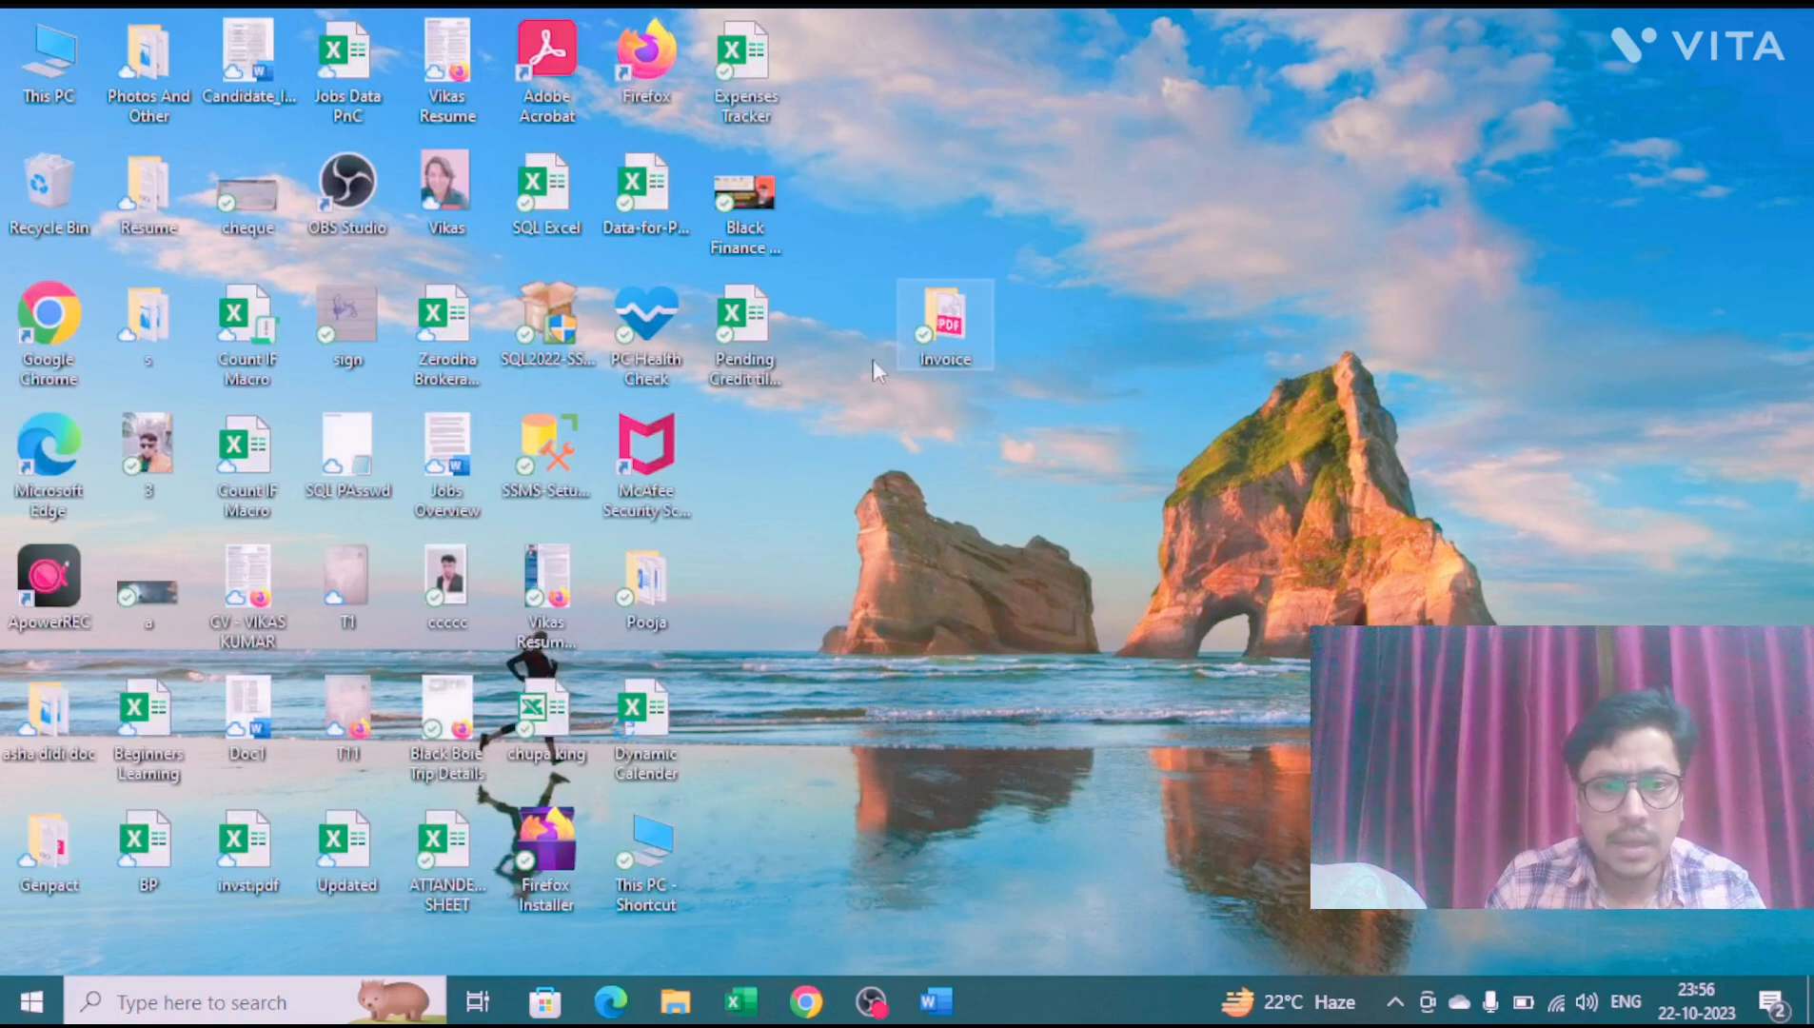
{"action": "double_click", "coordinate": [956, 324]}
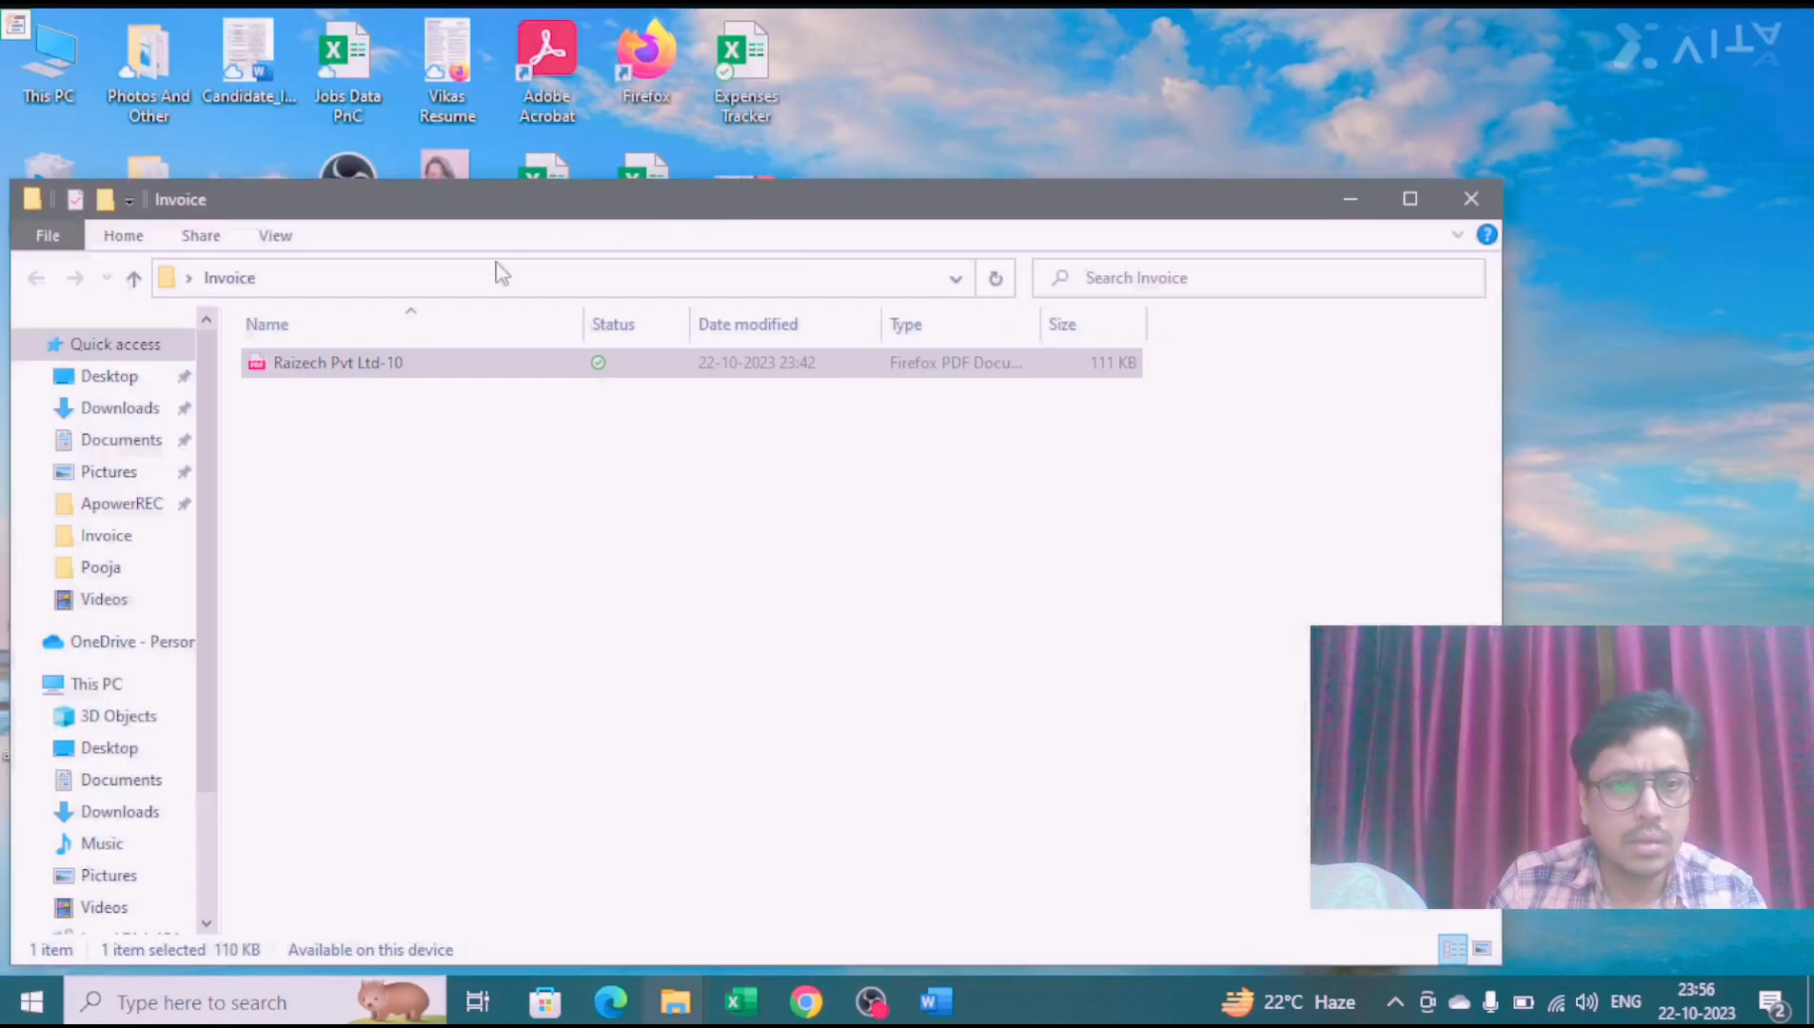
{"action": "left_click", "coordinate": [502, 275]}
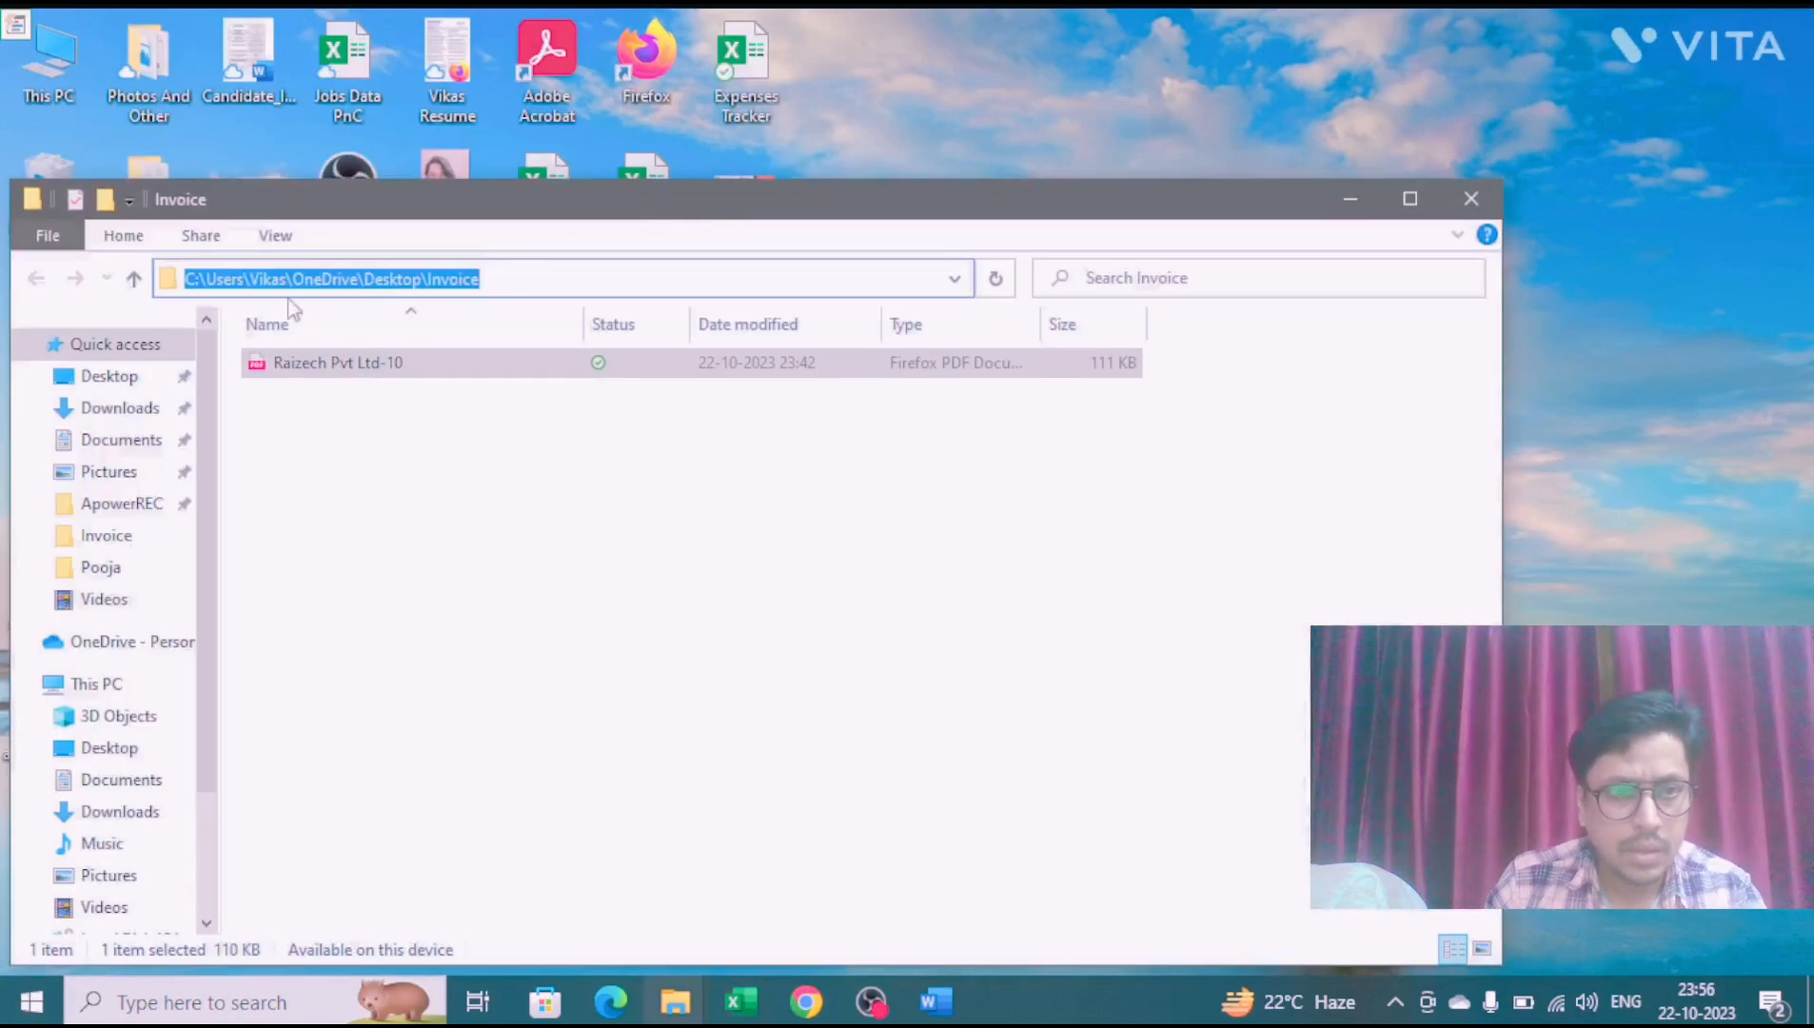
{"action": "left_click", "coordinate": [478, 353]}
{"action": "left_click", "coordinate": [470, 276]}
{"action": "key", "text": "ctrl+c"}
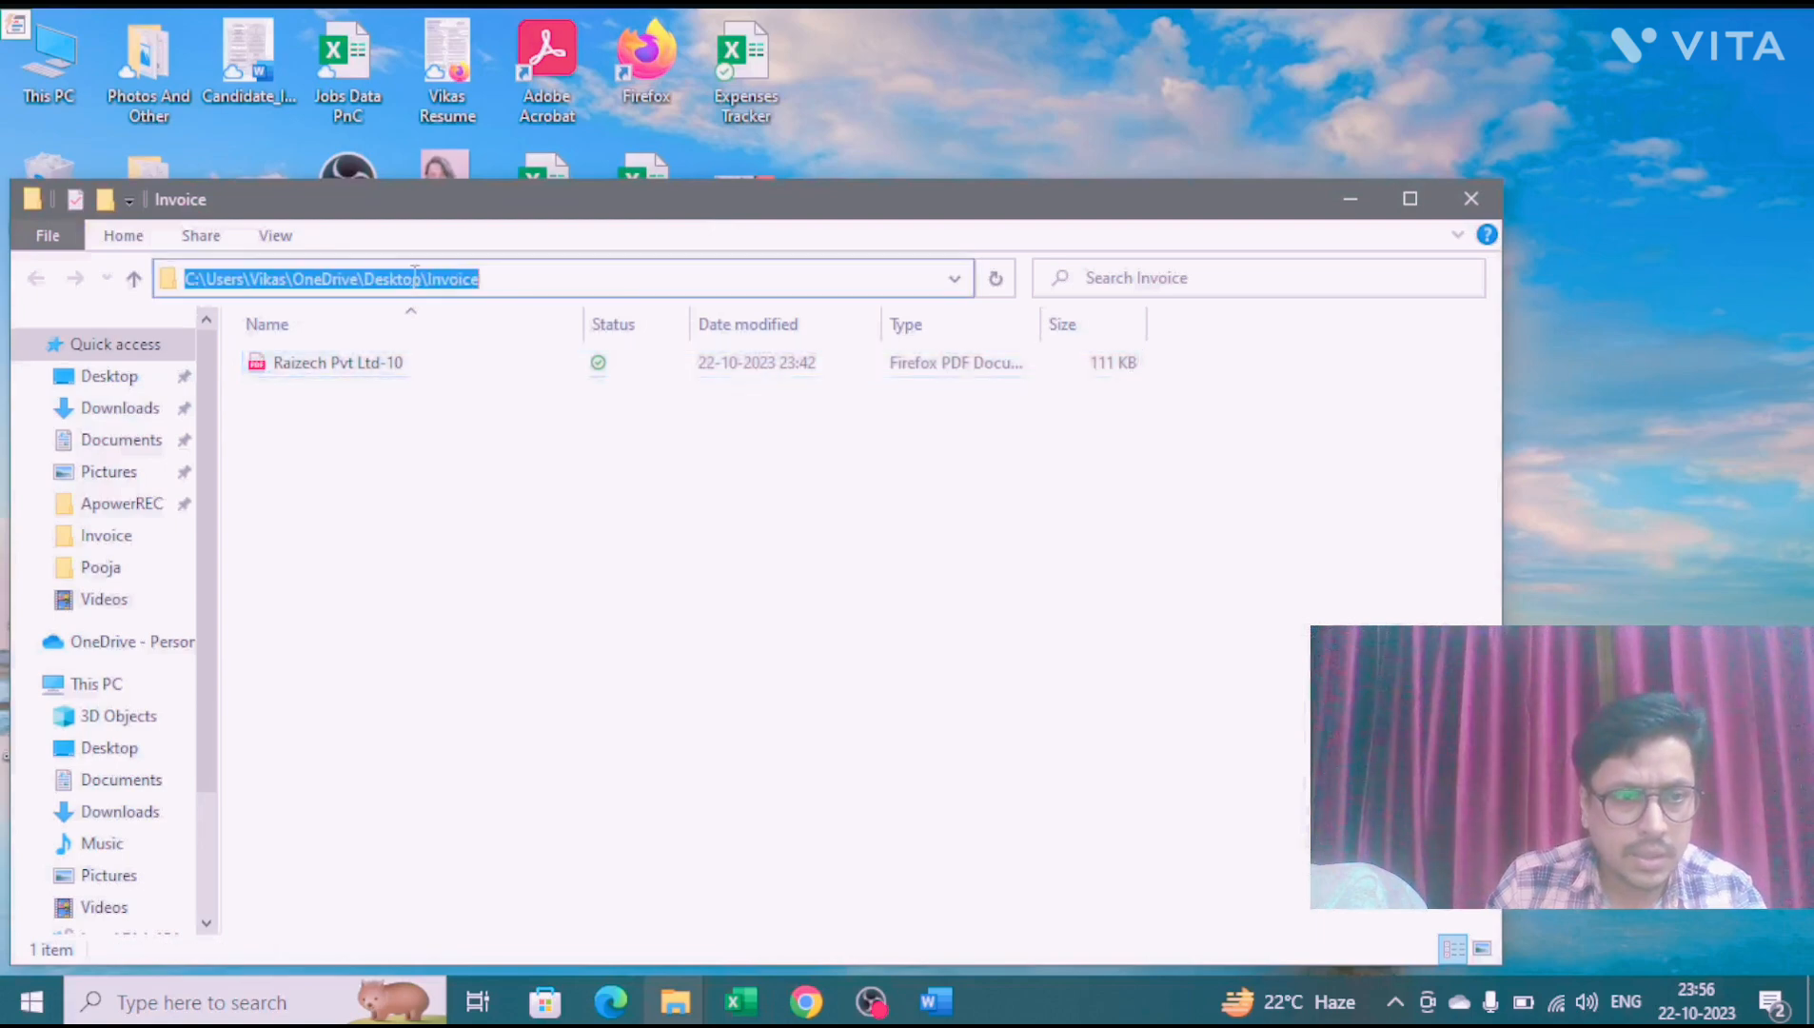
Step: Return to the Visual Basic editor and paste the Invoice folder path after savelocation =
{"action": "key", "text": "alt+Tab"}
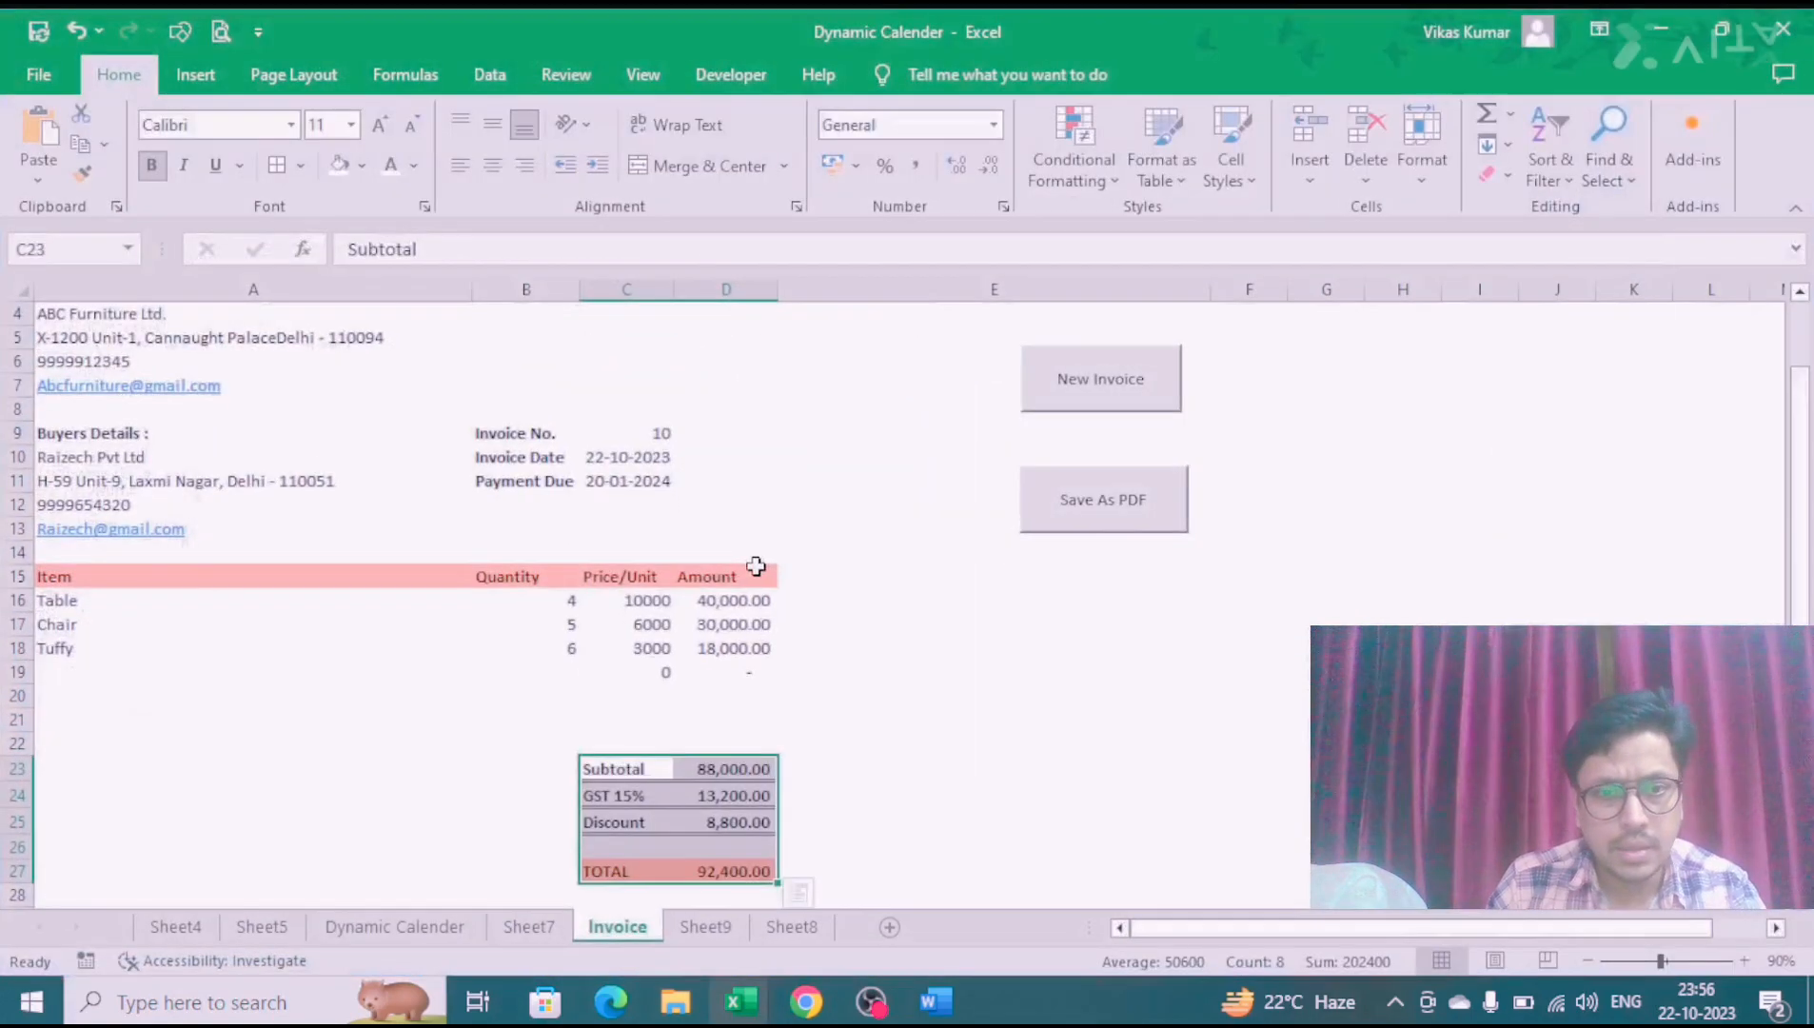
{"action": "key", "text": "alt+Tab"}
{"action": "key", "text": "ctrl+v"}
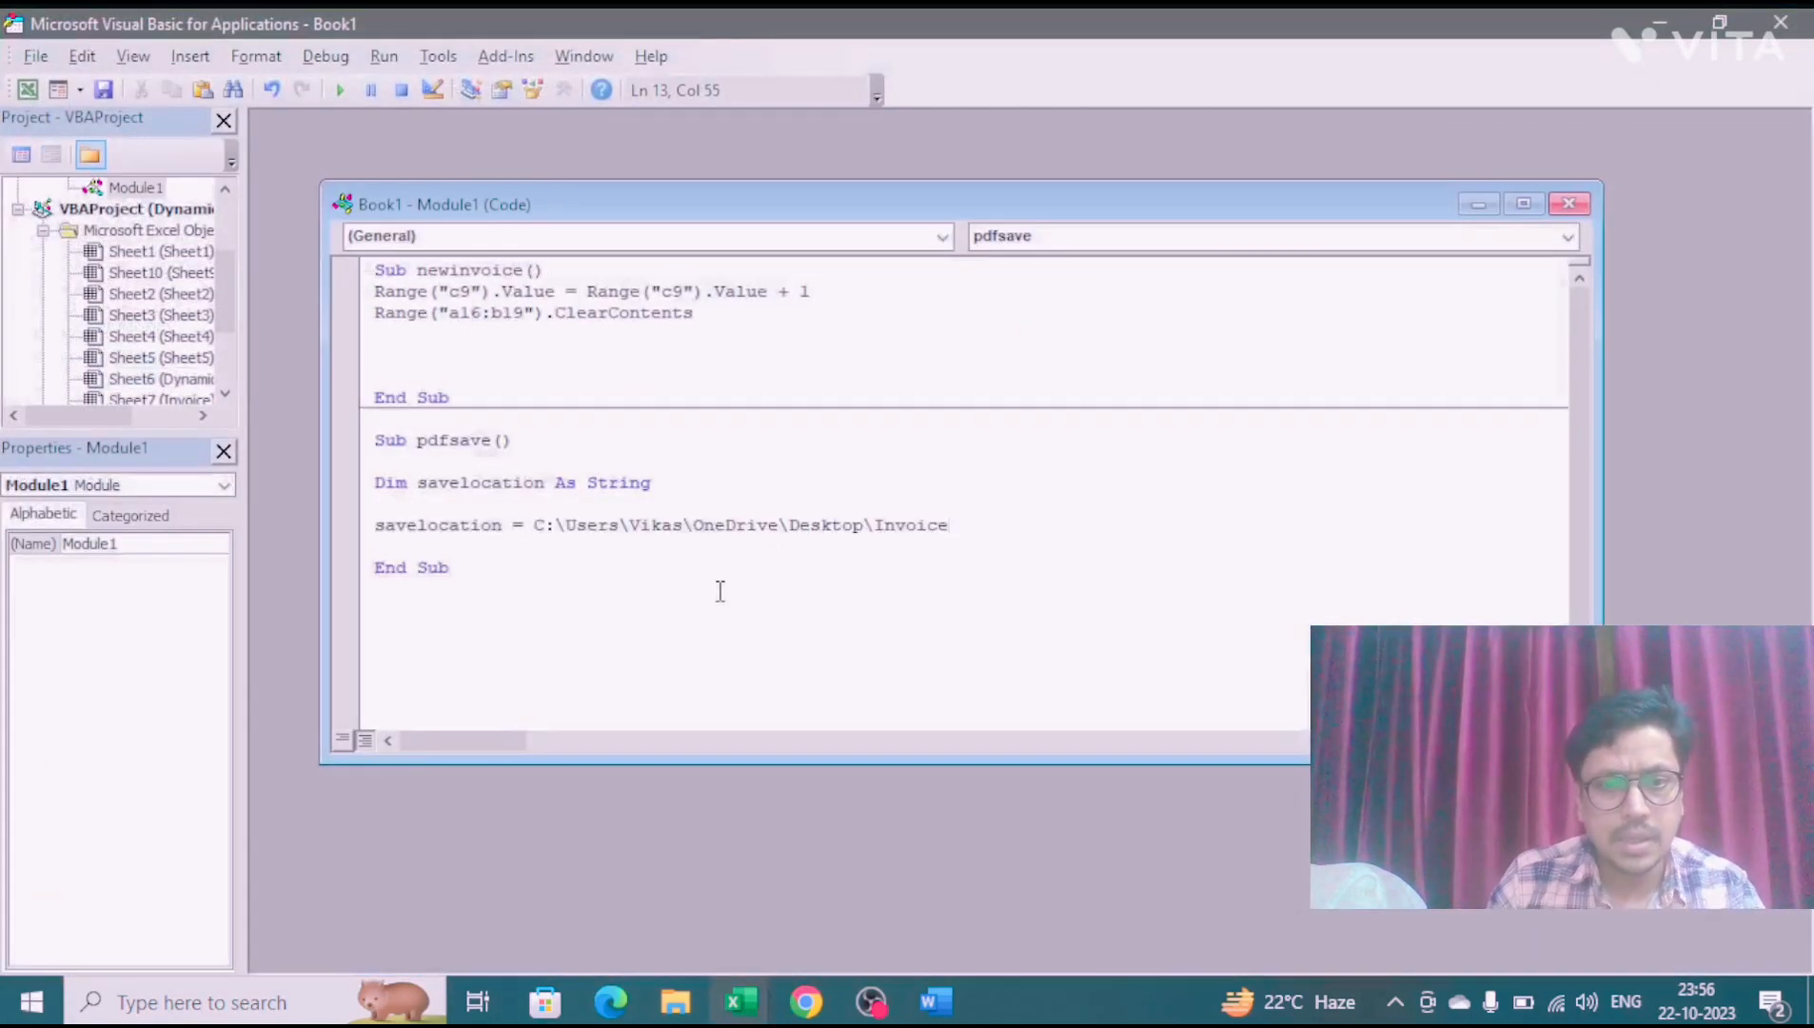
Step: Examine the save-path code in the Word document and the buyer name and invoice number cells in the Dynamic Calender invoice
{"action": "key", "text": "alt+Tab"}
{"action": "key", "text": "Tab"}
{"action": "key", "text": "Tab"}
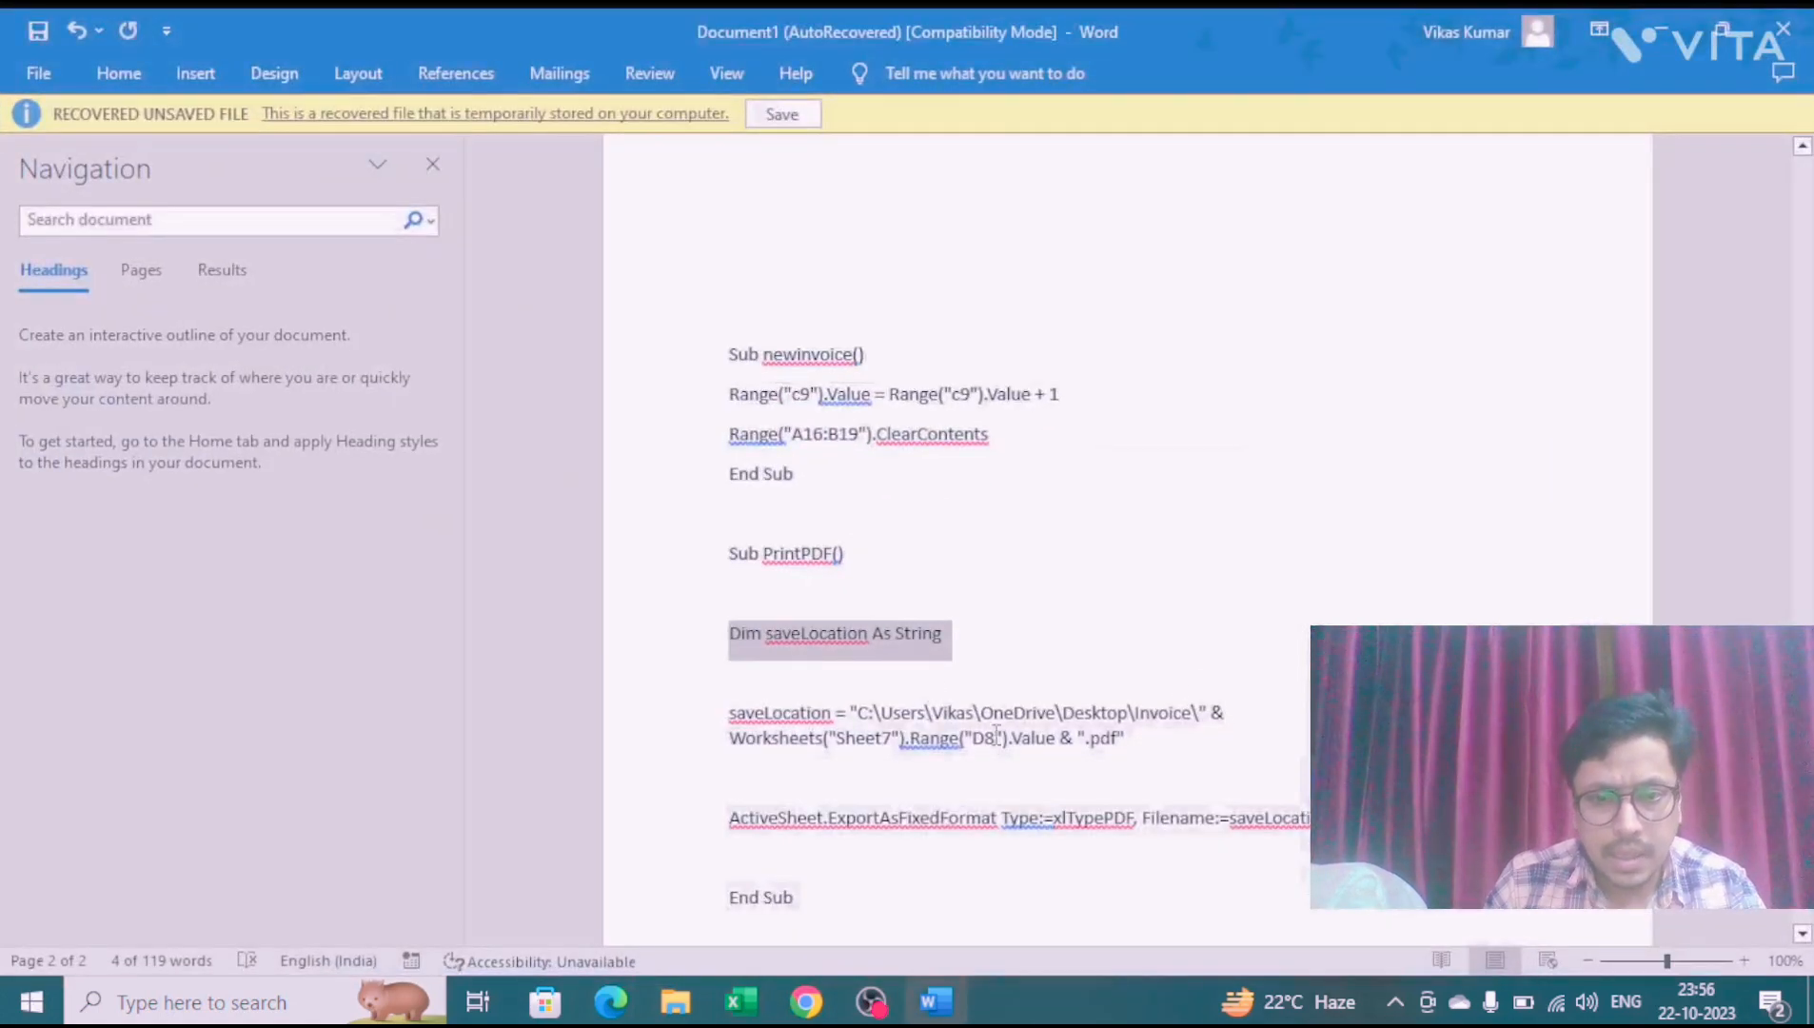
{"action": "key", "text": "alt+Tab"}
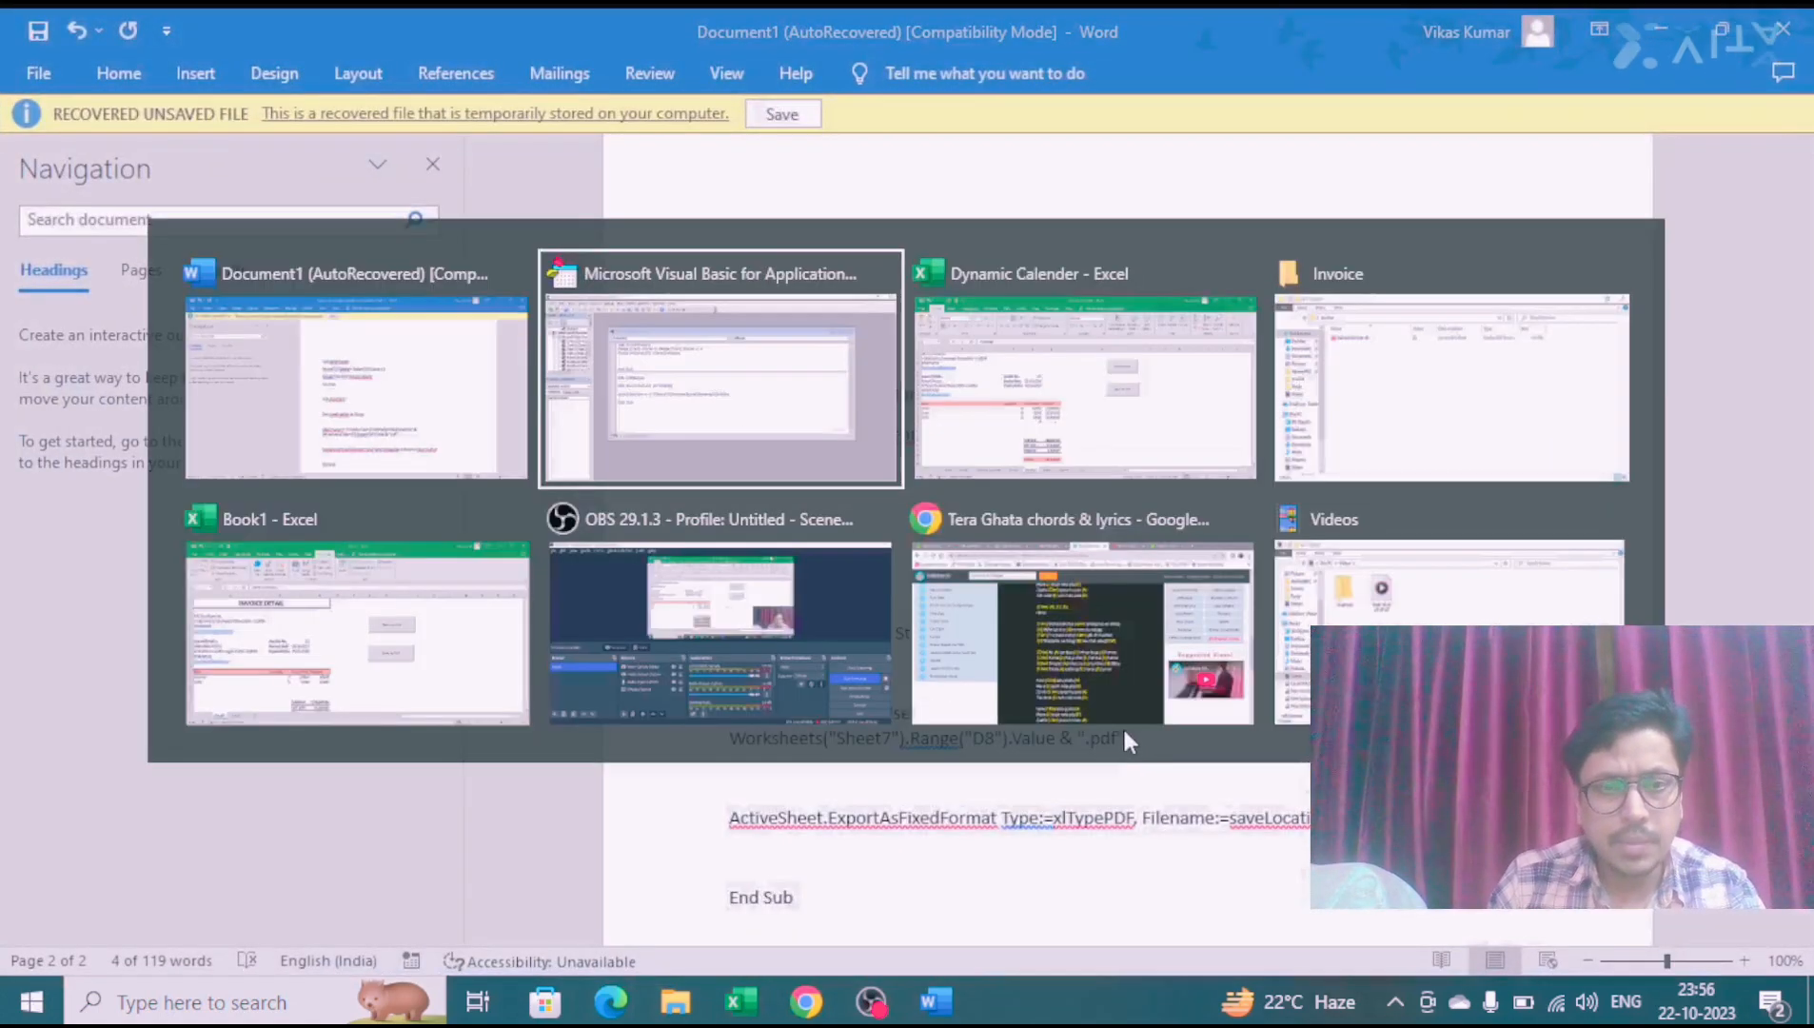
{"action": "key", "text": "Tab"}
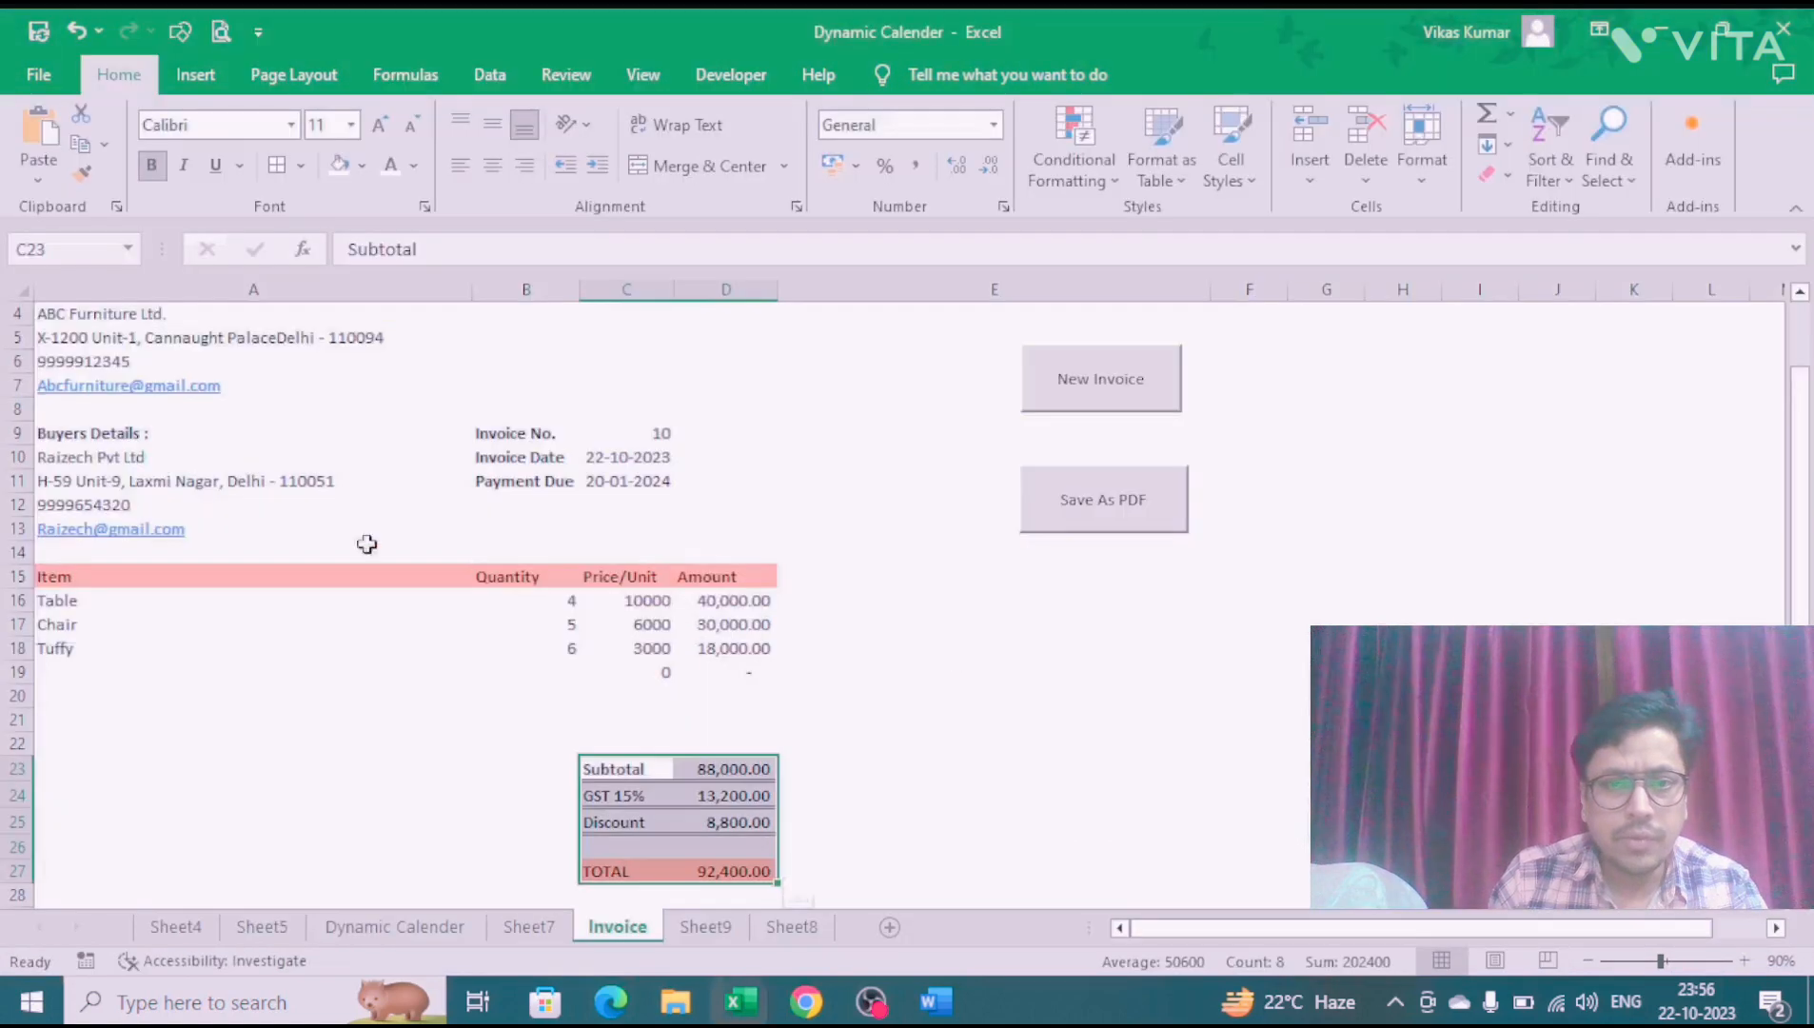
{"action": "left_click", "coordinate": [139, 454]}
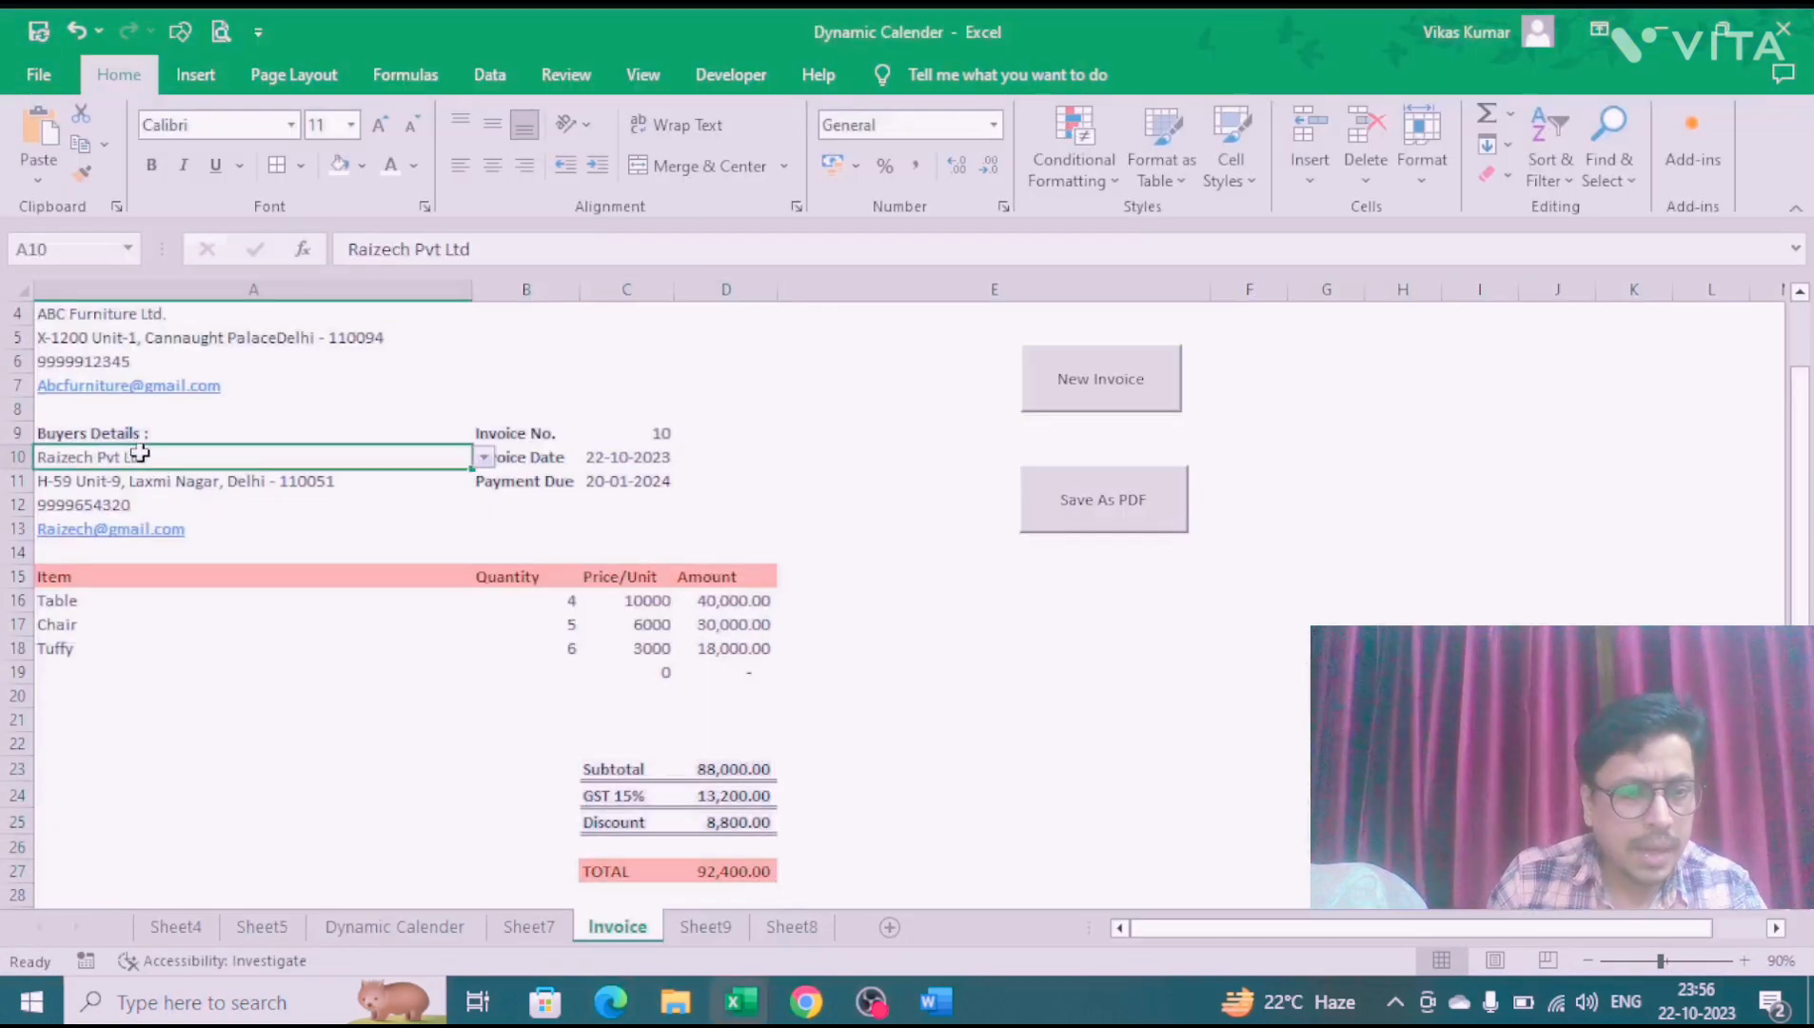
{"action": "left_click", "coordinate": [620, 432]}
Step: Return to the Visual Basic editor and append \"& to the folder path in the savelocation line
{"action": "key", "text": "alt+Tab"}
{"action": "key", "text": "Tab"}
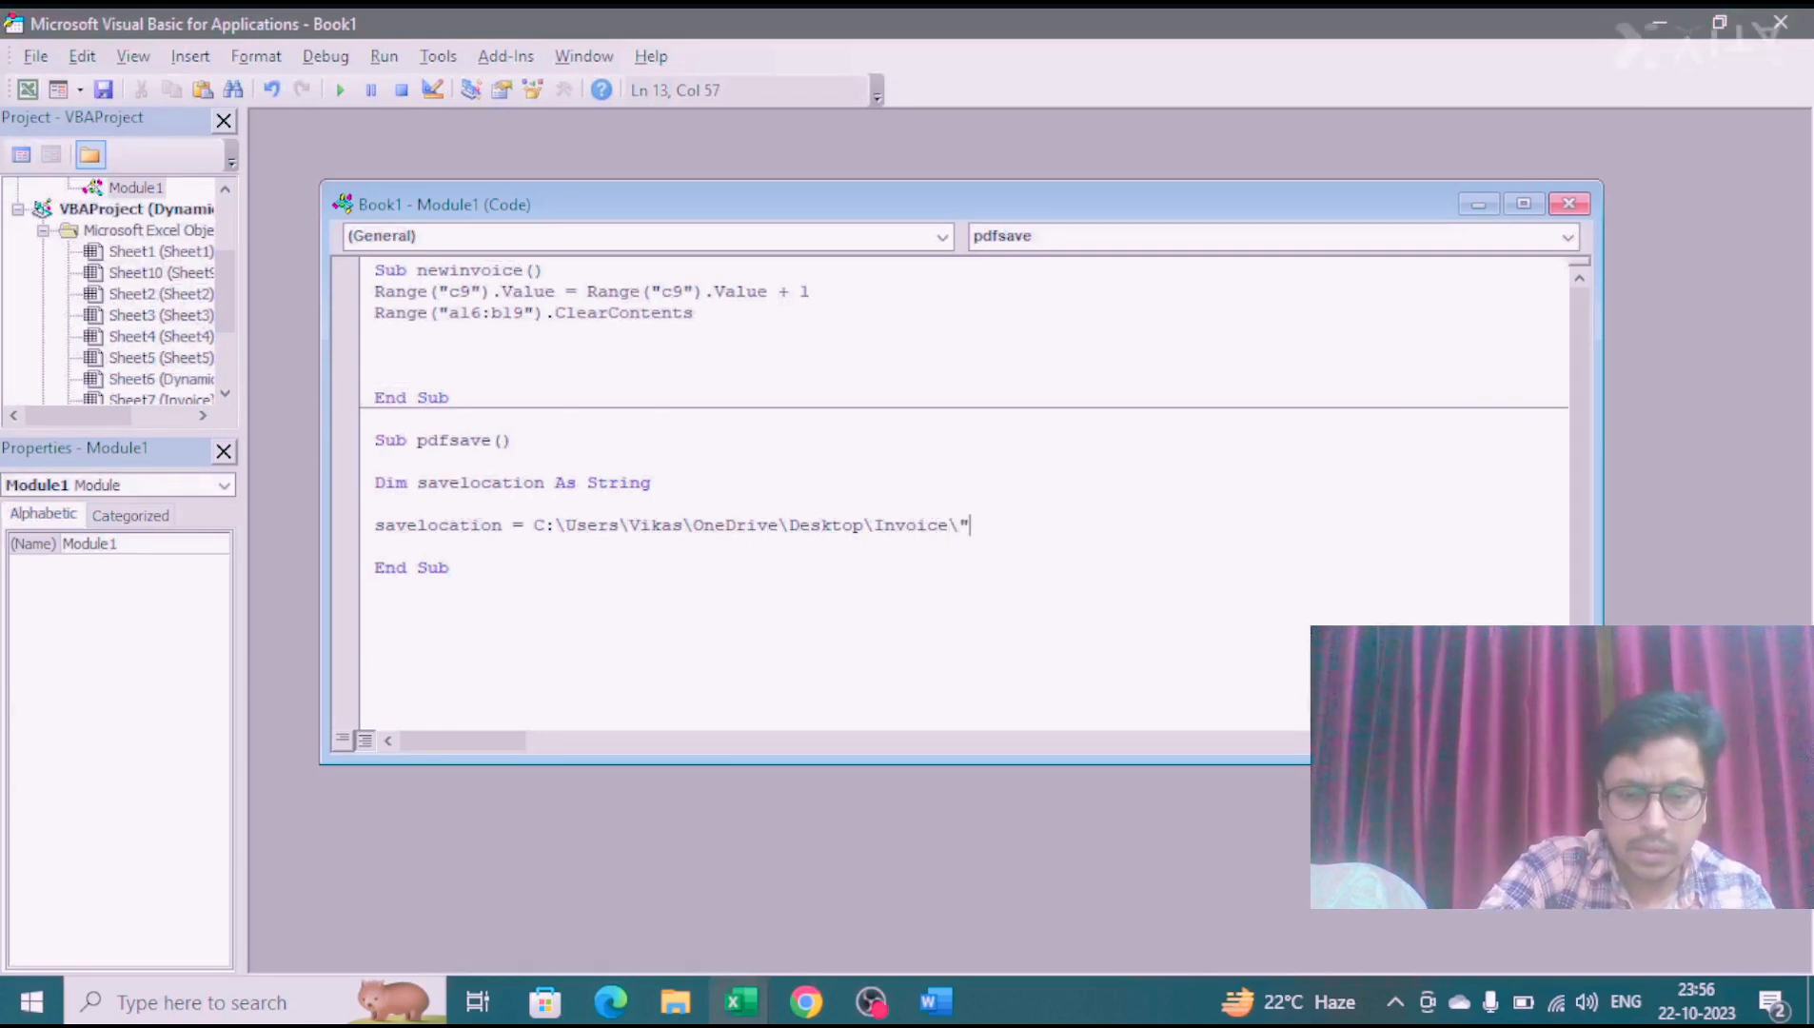
{"action": "type", "text": "&"}
Step: Complete the savelocation line with & Worksheets("Sheet7").Range("D8").Value & ".pdf" from the Word document and remove the duplicate backslash
{"action": "key", "text": "alt+Tab"}
{"action": "key", "text": "Tab"}
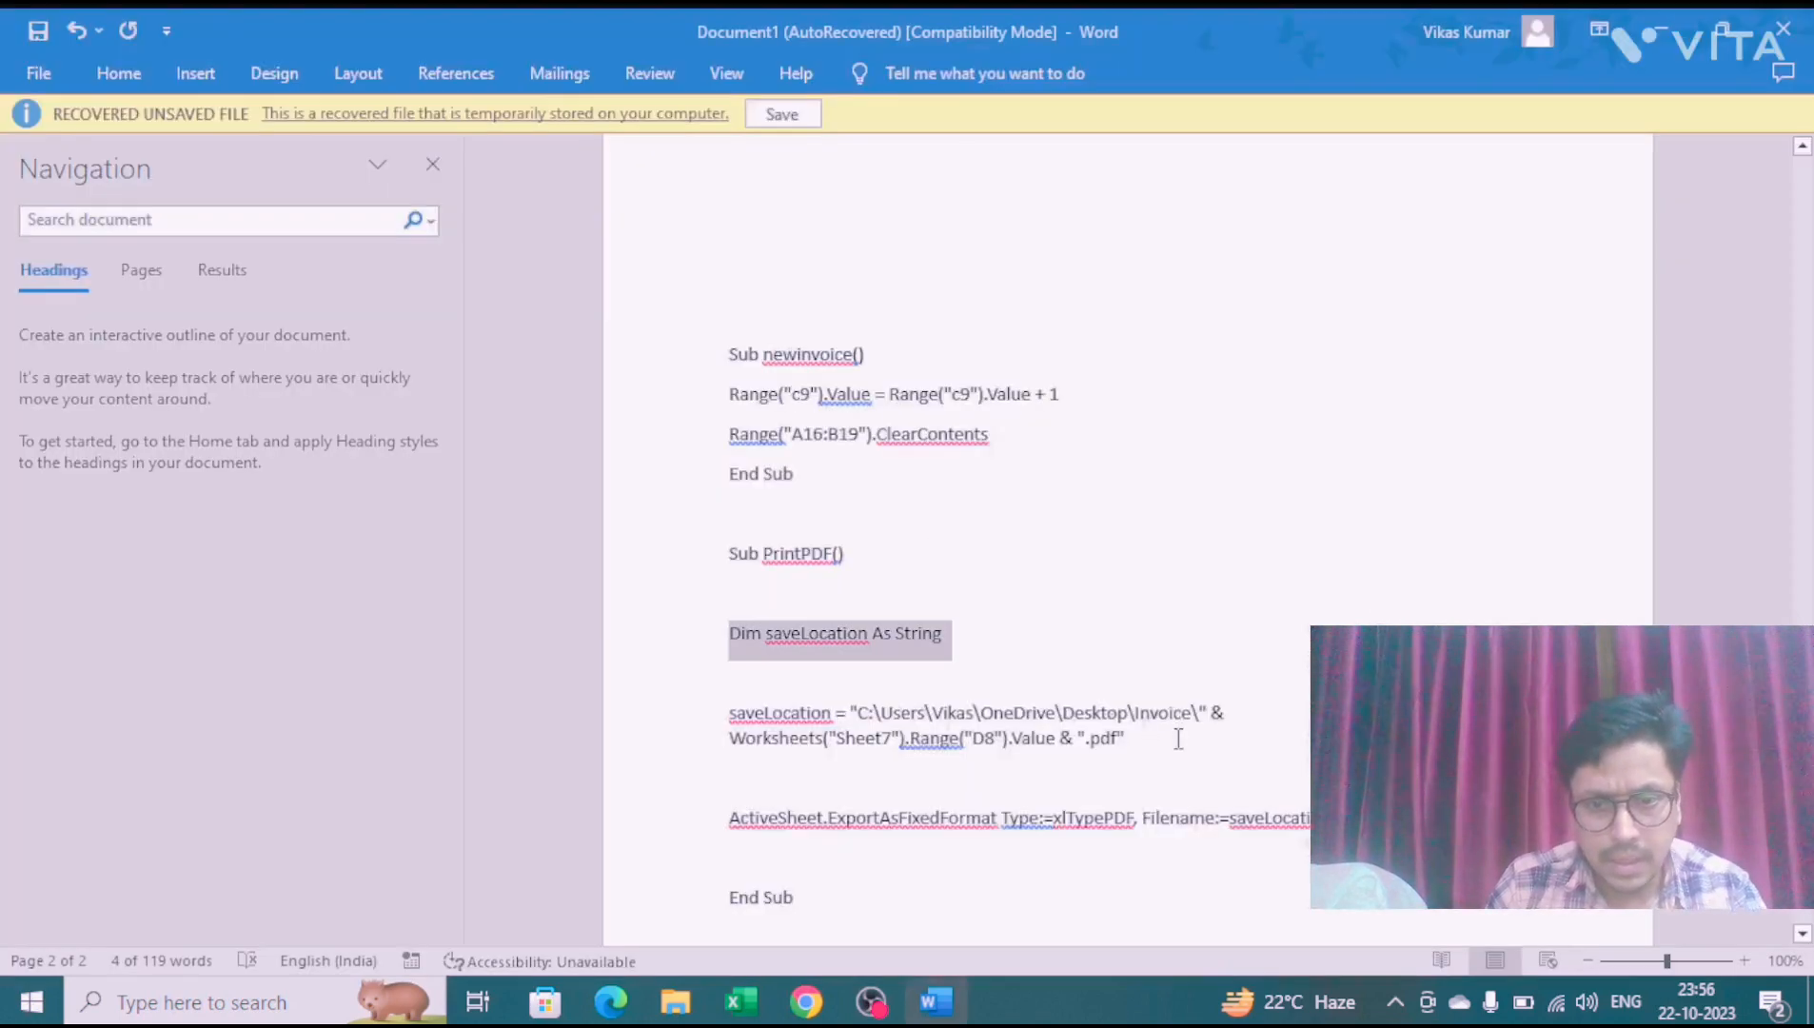
{"action": "left_click_drag", "start_coordinate": [1207, 714], "coordinate": [1234, 729]}
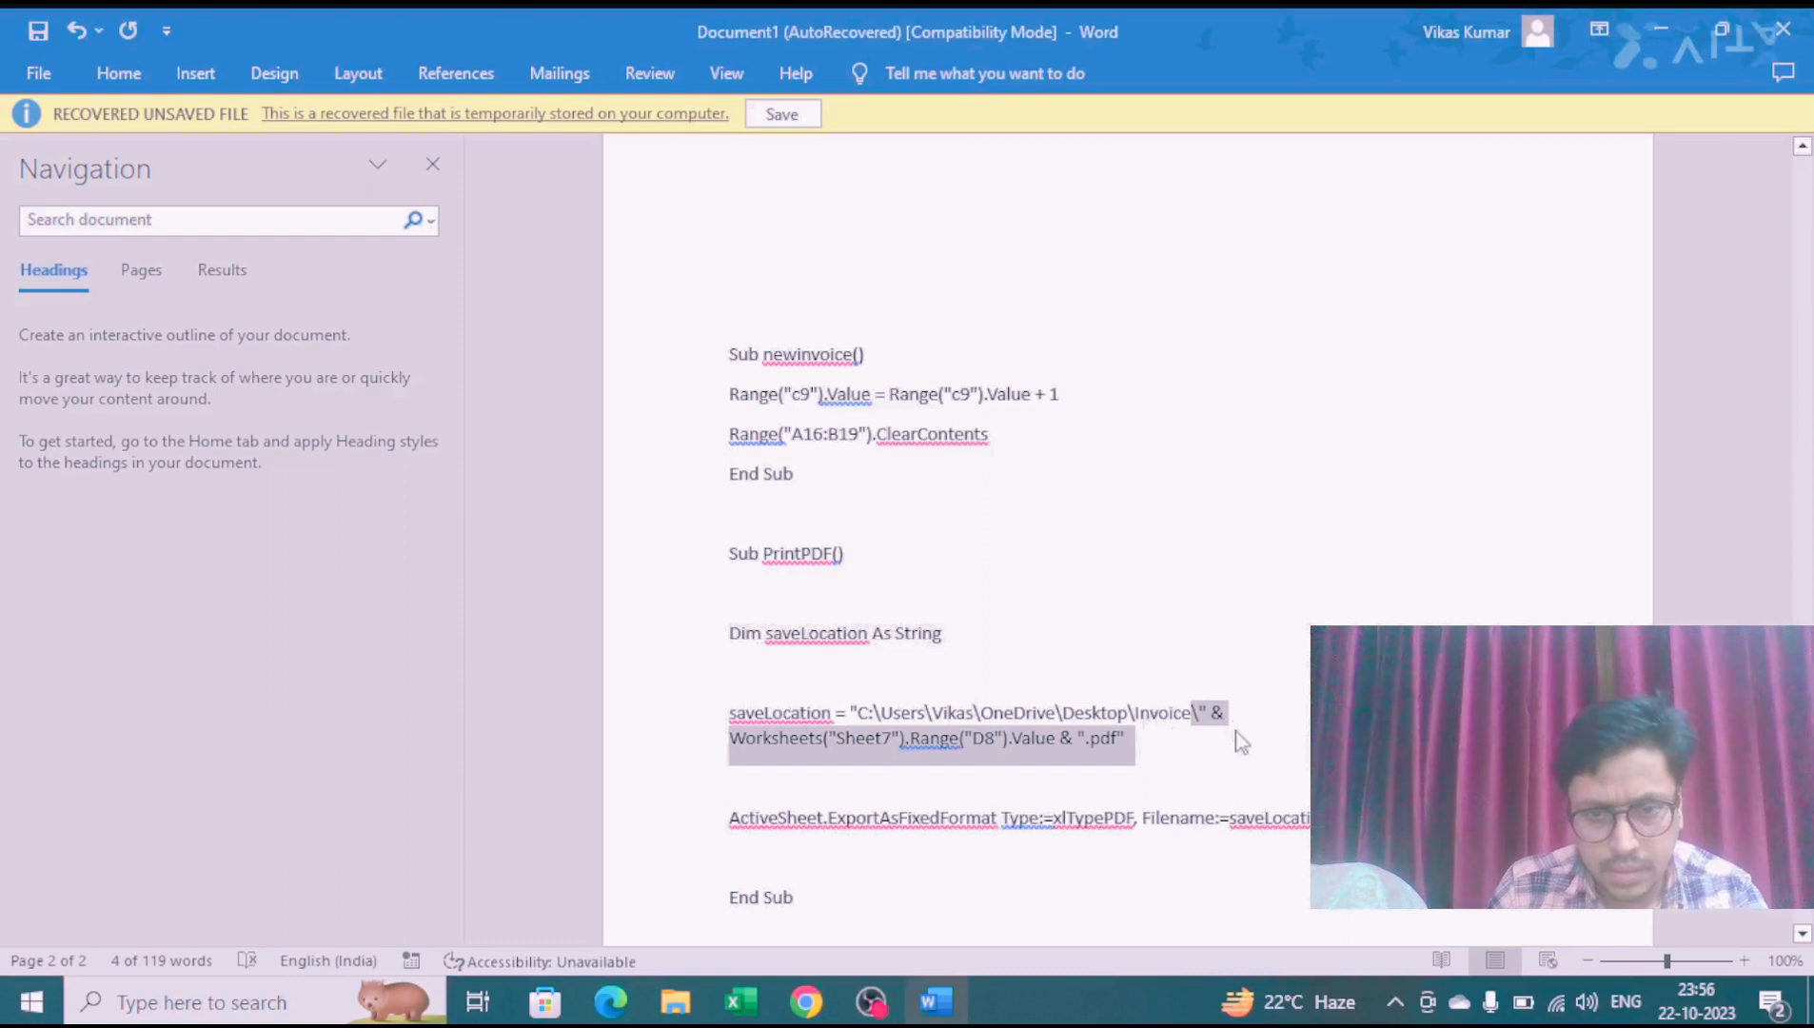
{"action": "key", "text": "alt+Tab"}
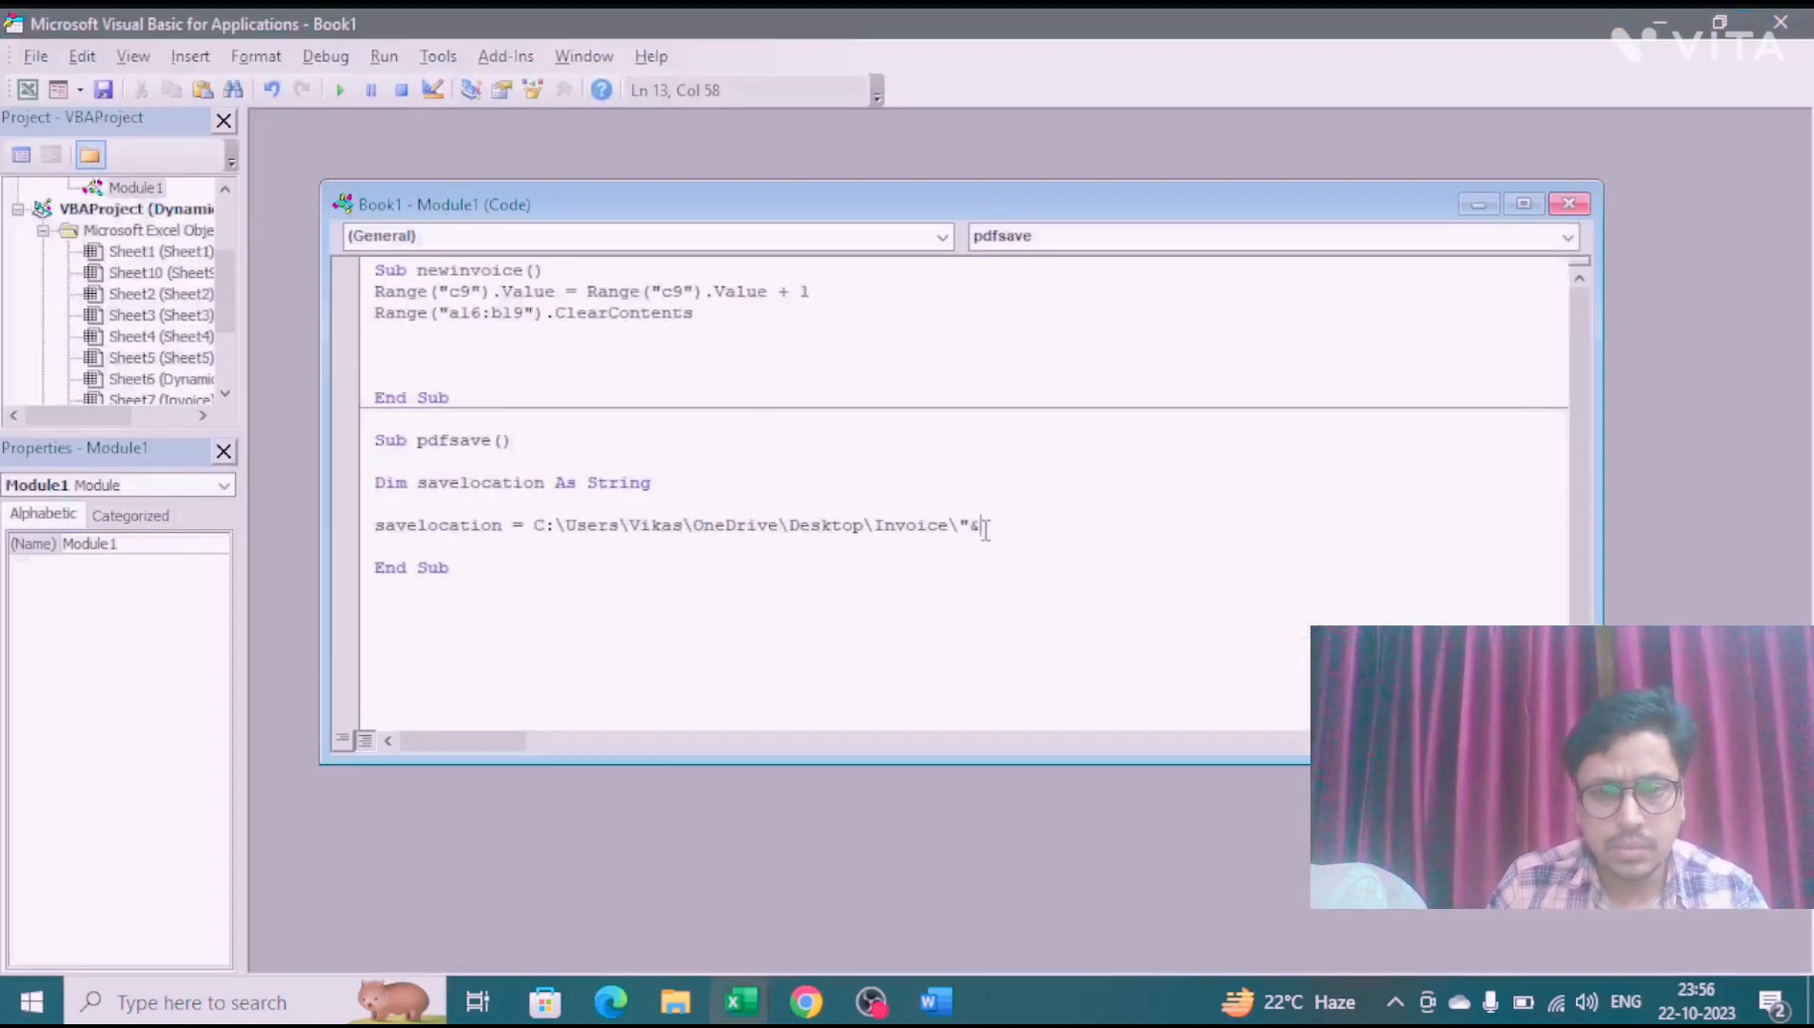
{"action": "key", "text": "shift+Left"}
{"action": "type", "text": "\\\" & Worksheets(\"Sheet7\").Range(\"D8\").Value & \".pdf\""}
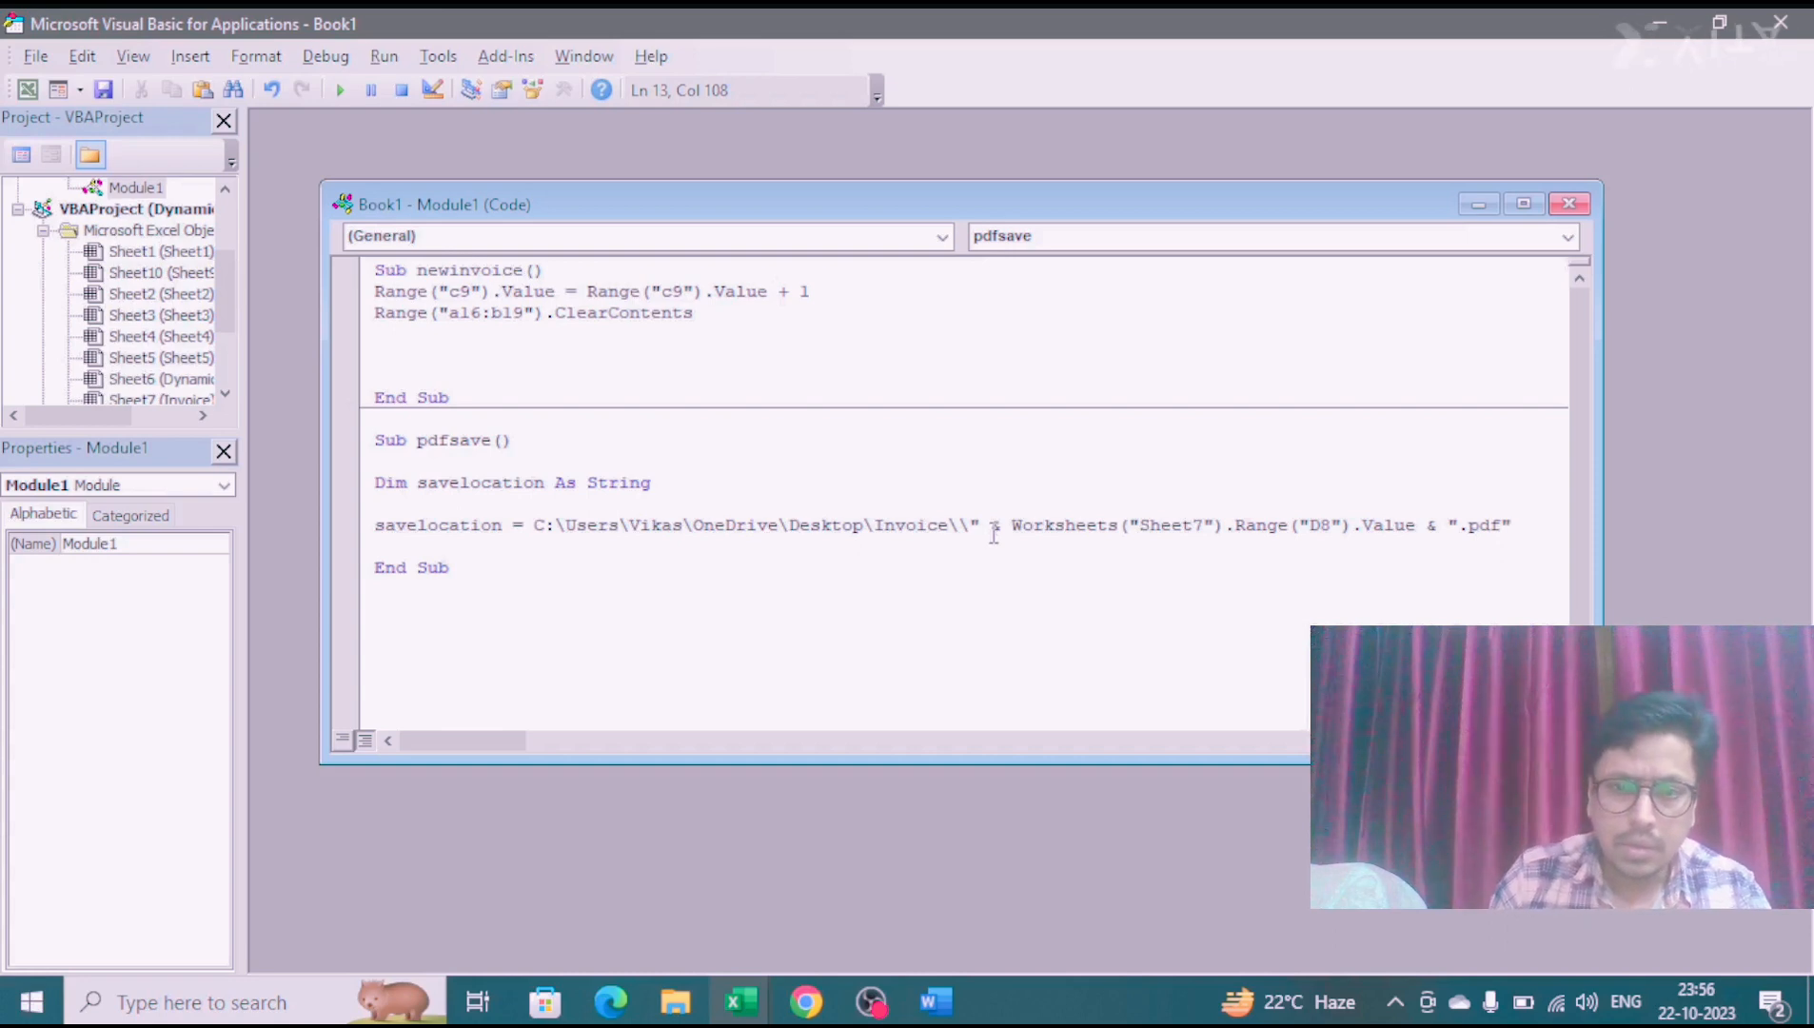
{"action": "left_click", "coordinate": [972, 529]}
{"action": "key", "text": "BackSpace"}
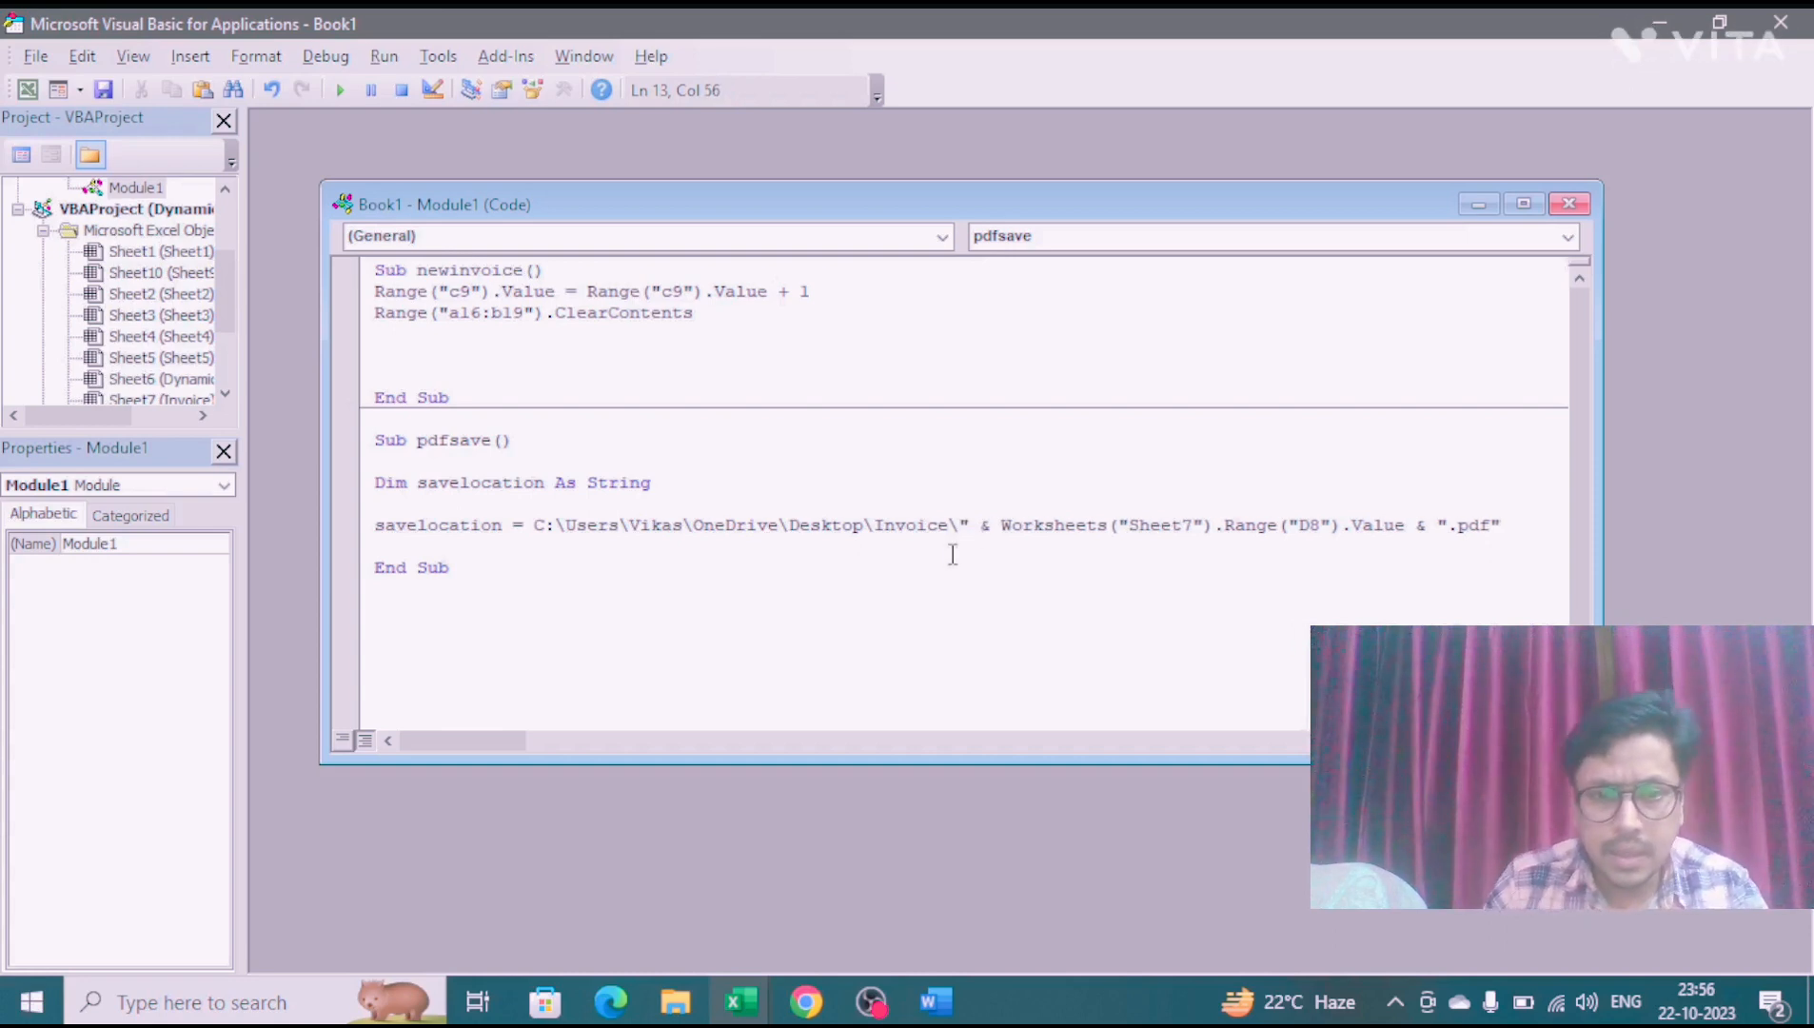
Step: Compare the Invoice folder's path with the one in the savelocation line and highlight the file-name expression after it
{"action": "key", "text": "alt+Tab"}
{"action": "key", "text": "alt+Tab"}
{"action": "key", "text": "alt+Tab"}
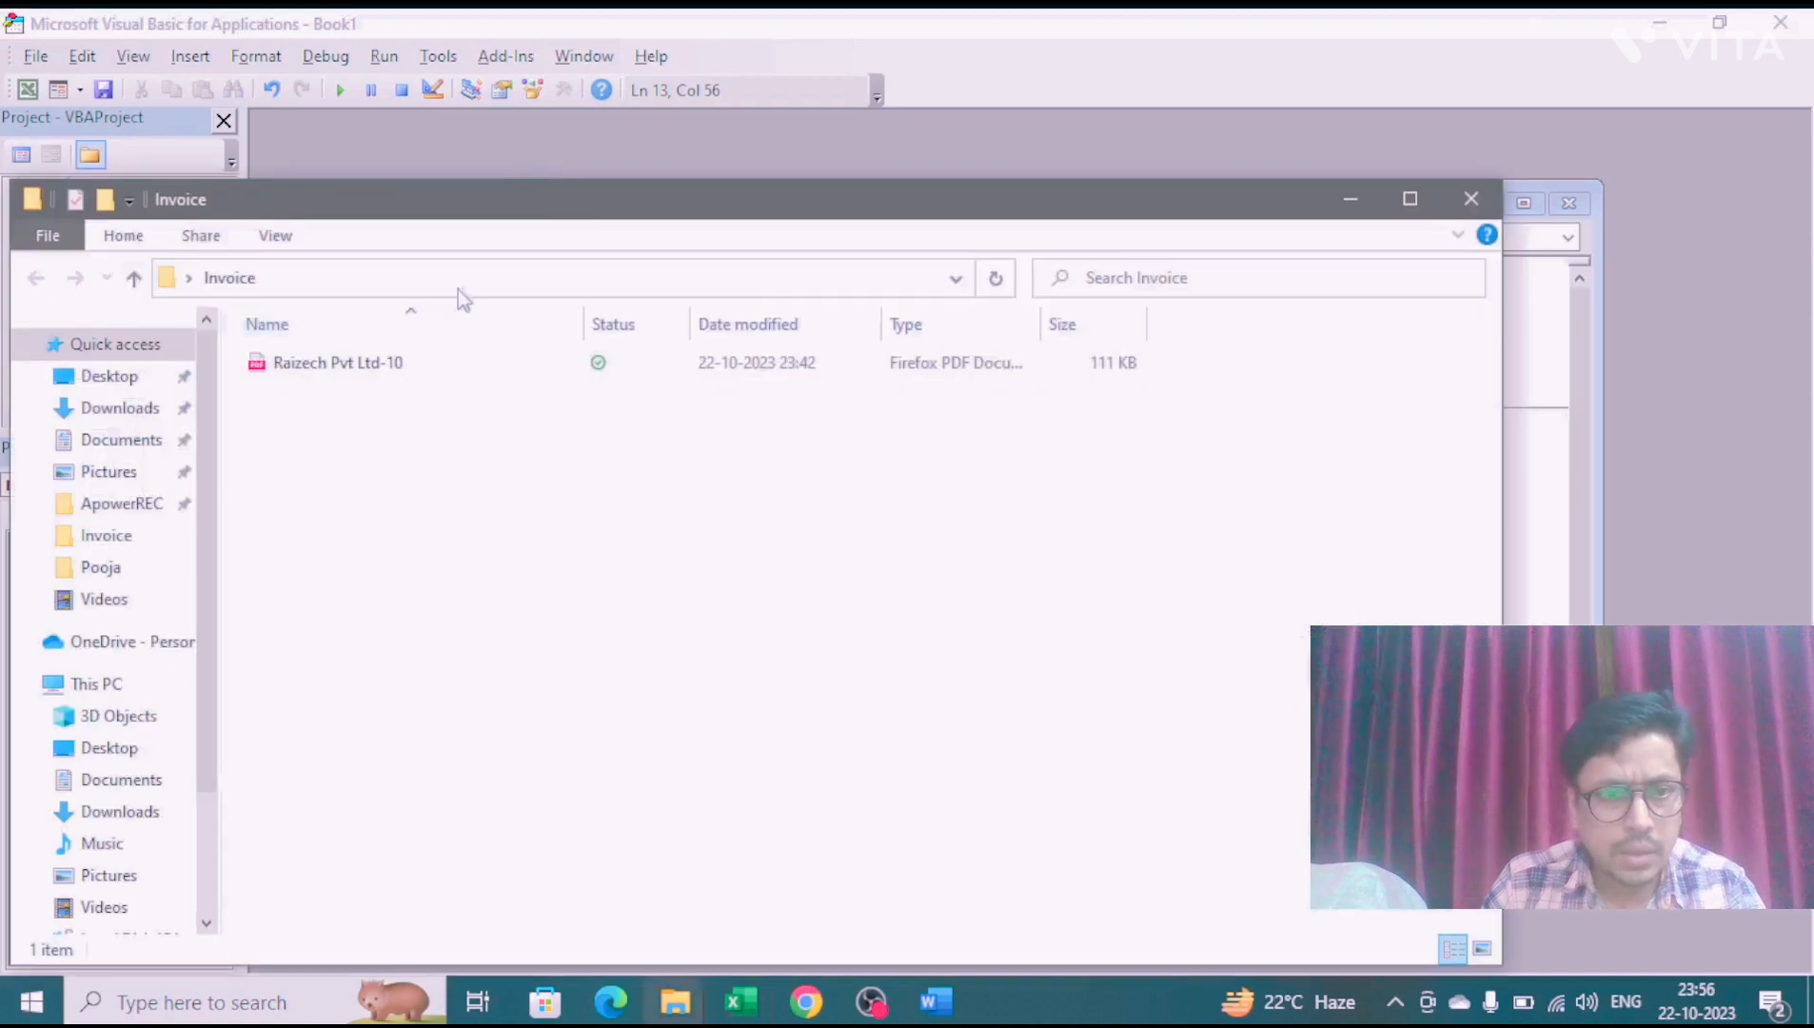
{"action": "left_click", "coordinate": [458, 289]}
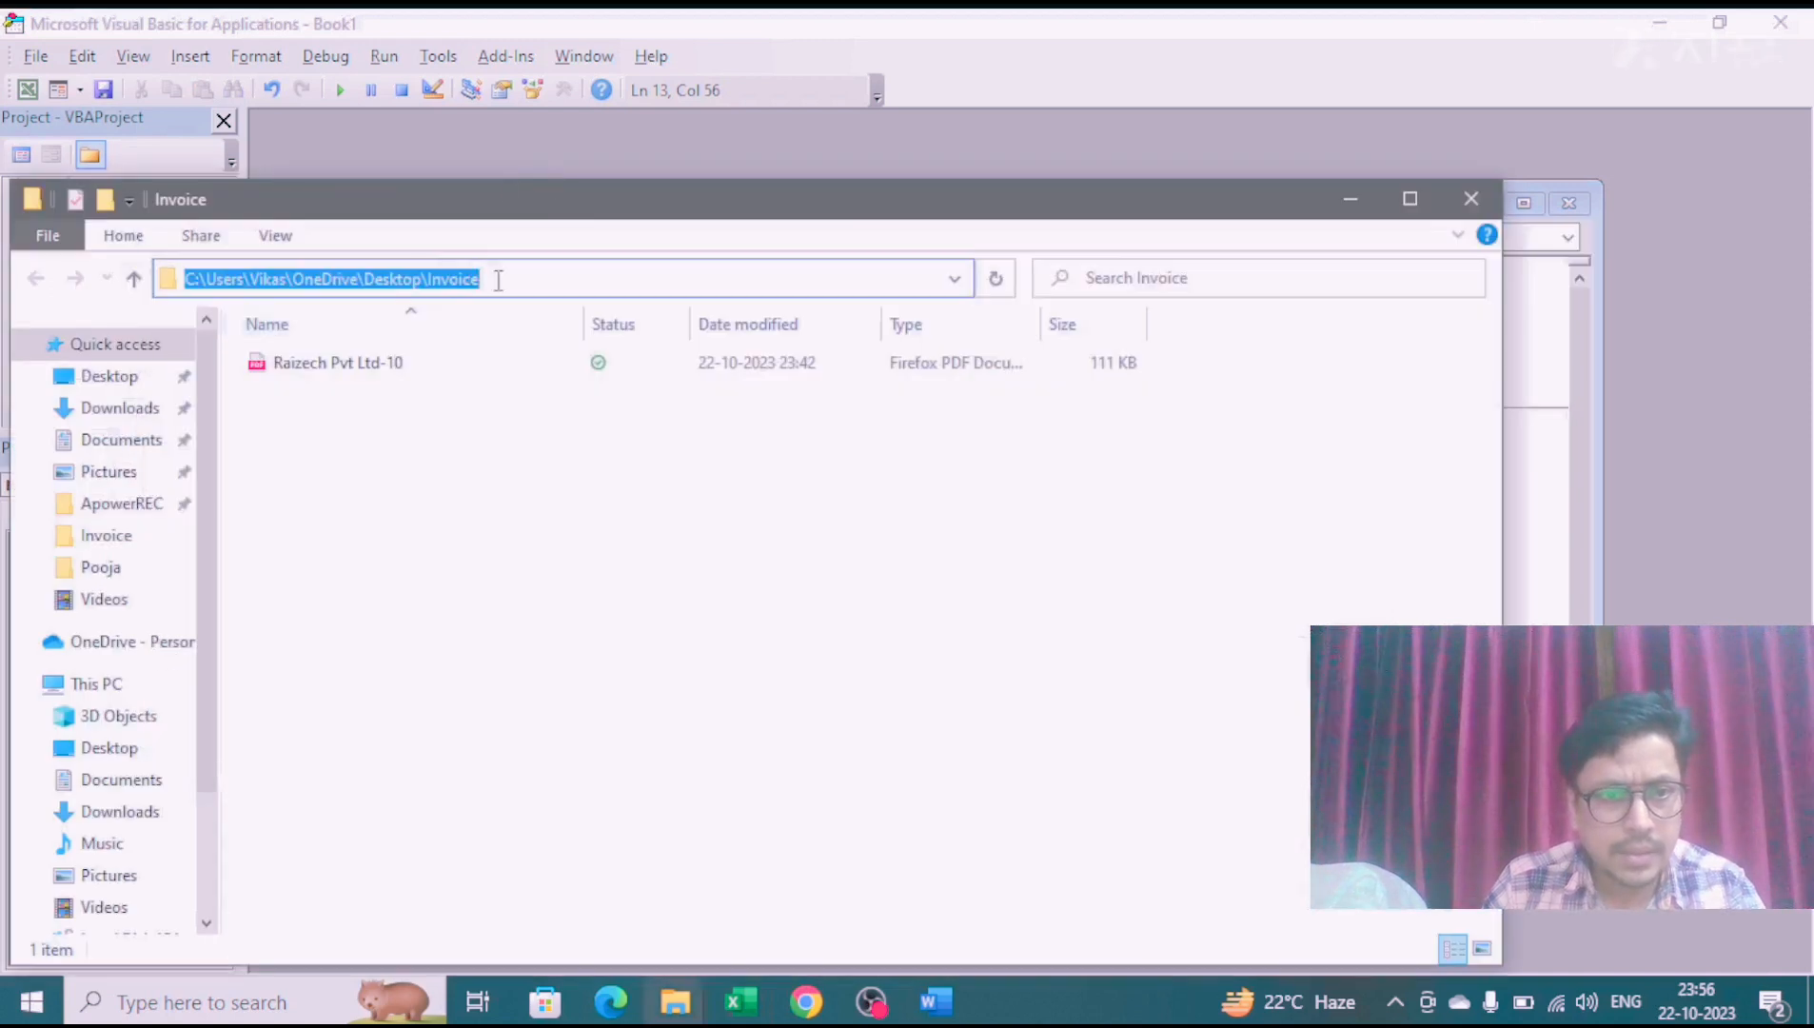
{"action": "key", "text": "alt+Tab"}
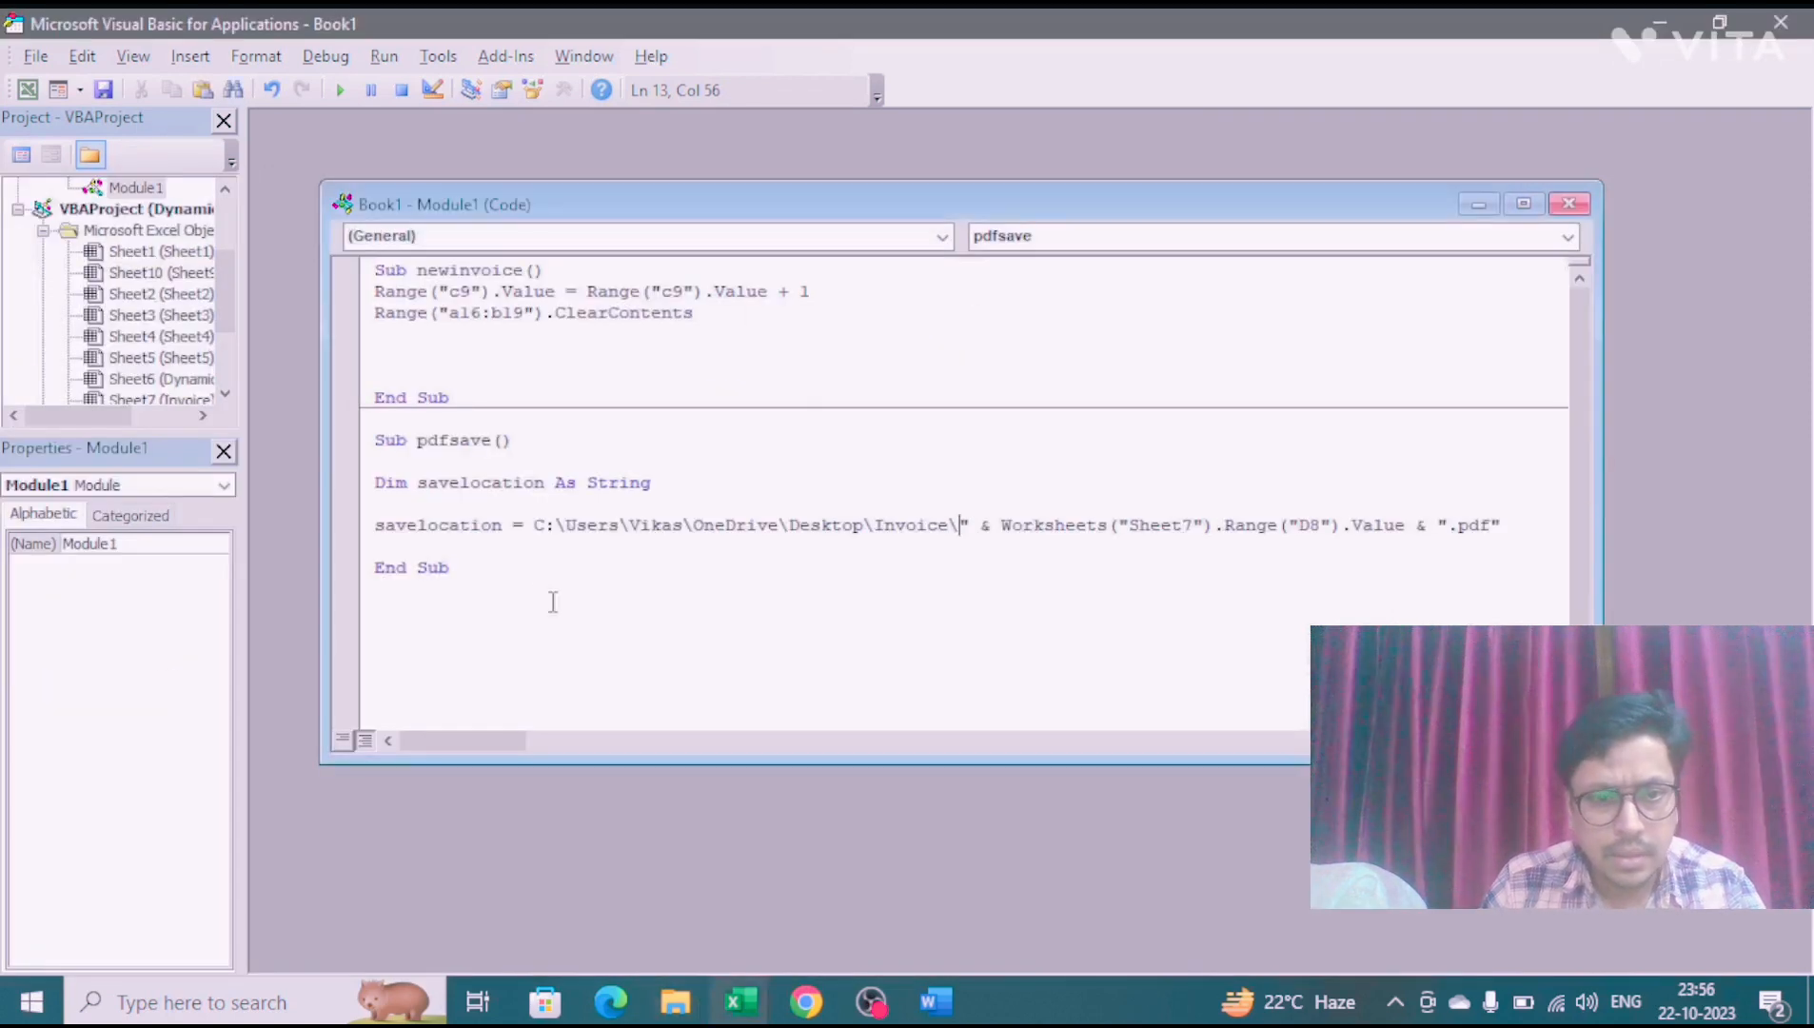
{"action": "left_click_drag", "start_coordinate": [950, 525], "coordinate": [1040, 556]}
{"action": "left_click", "coordinate": [991, 528]}
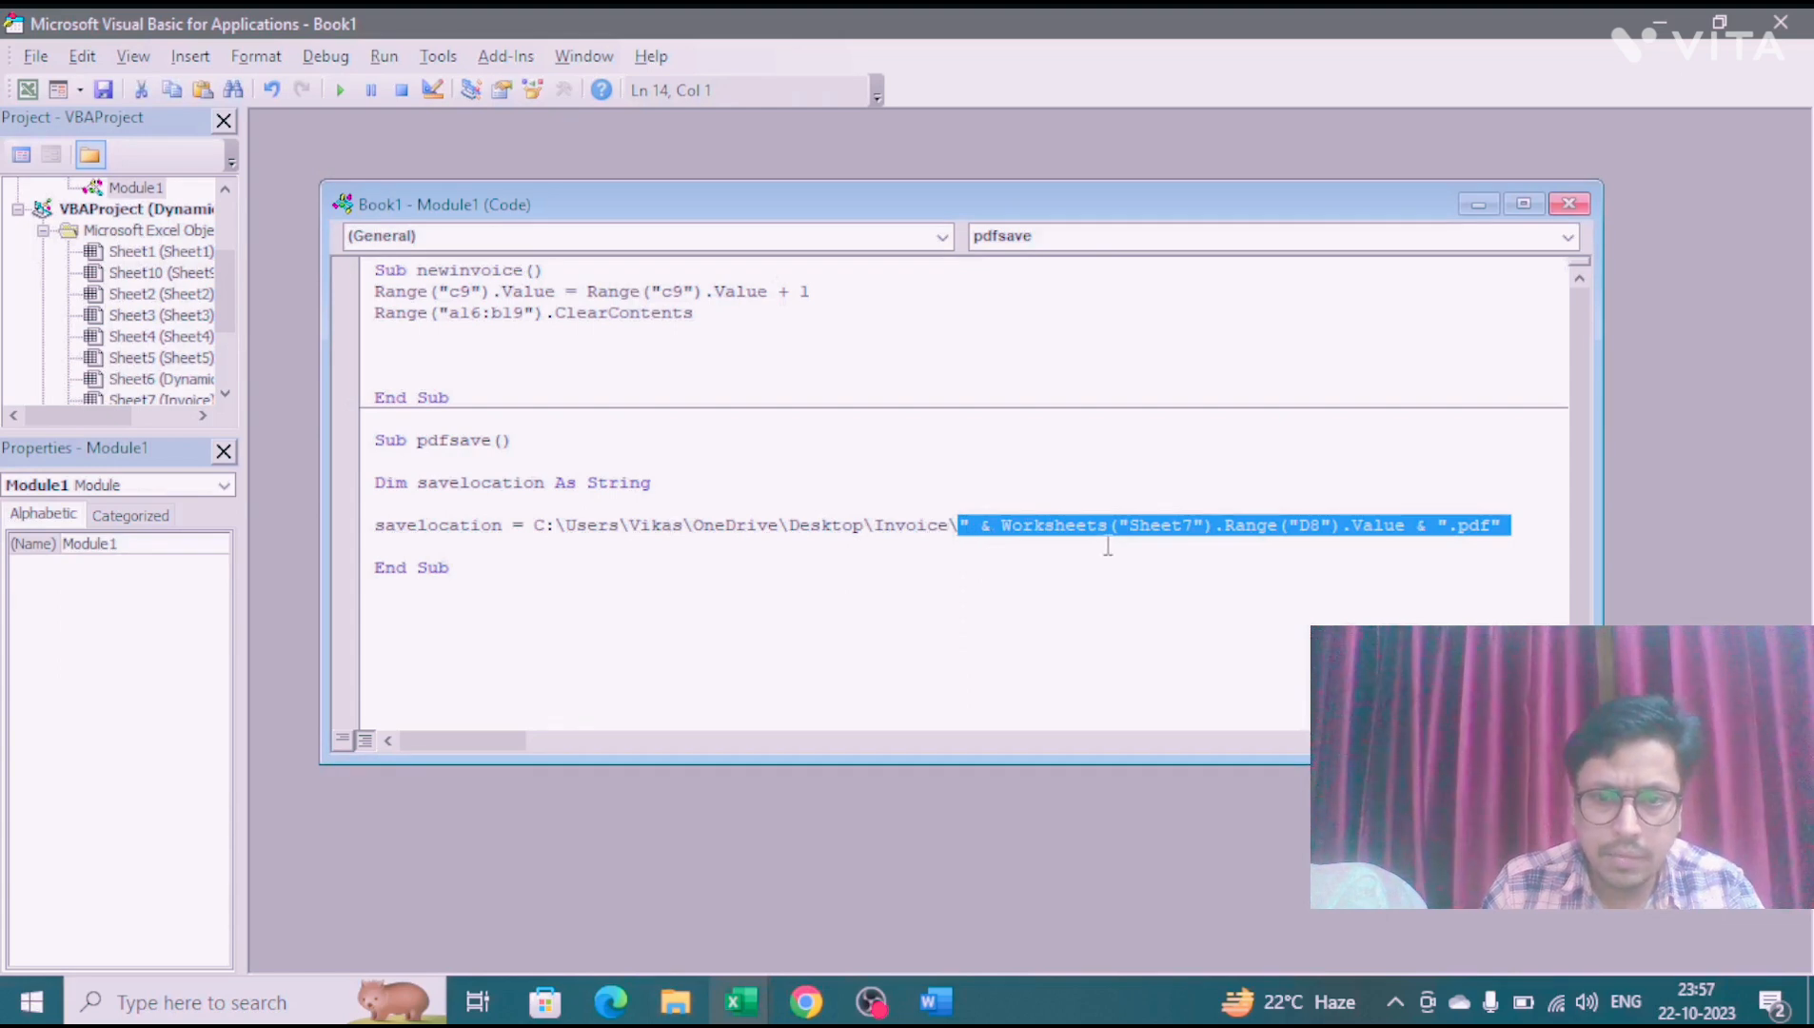
Step: Examine the Invoice sheet in the Dynamic Calender workbook, and open Sheet2 in Book1 to check which sheet the save path should reference
{"action": "key", "text": "alt+Tab"}
{"action": "key", "text": "alt+Tab"}
{"action": "key", "text": "alt+Tab"}
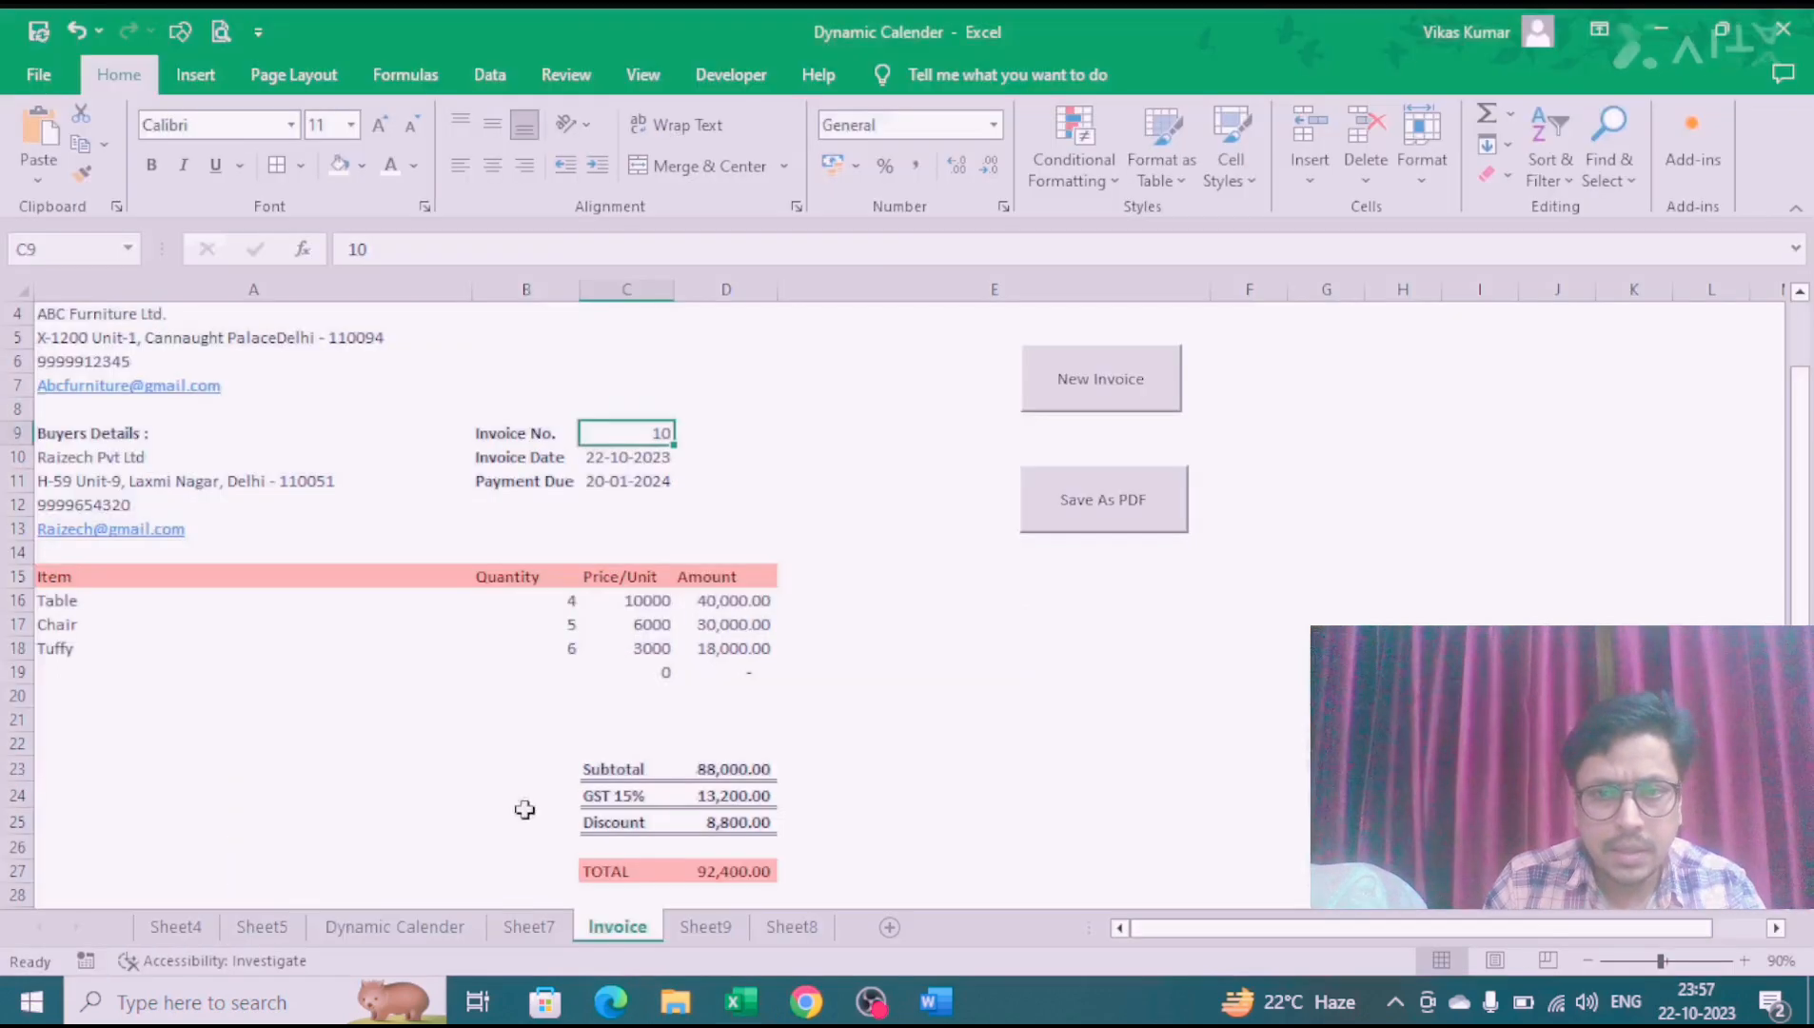
{"action": "key", "text": "alt+Tab"}
{"action": "key", "text": "alt+Tab"}
{"action": "key", "text": "alt+Tab"}
{"action": "key", "text": "alt+Tab"}
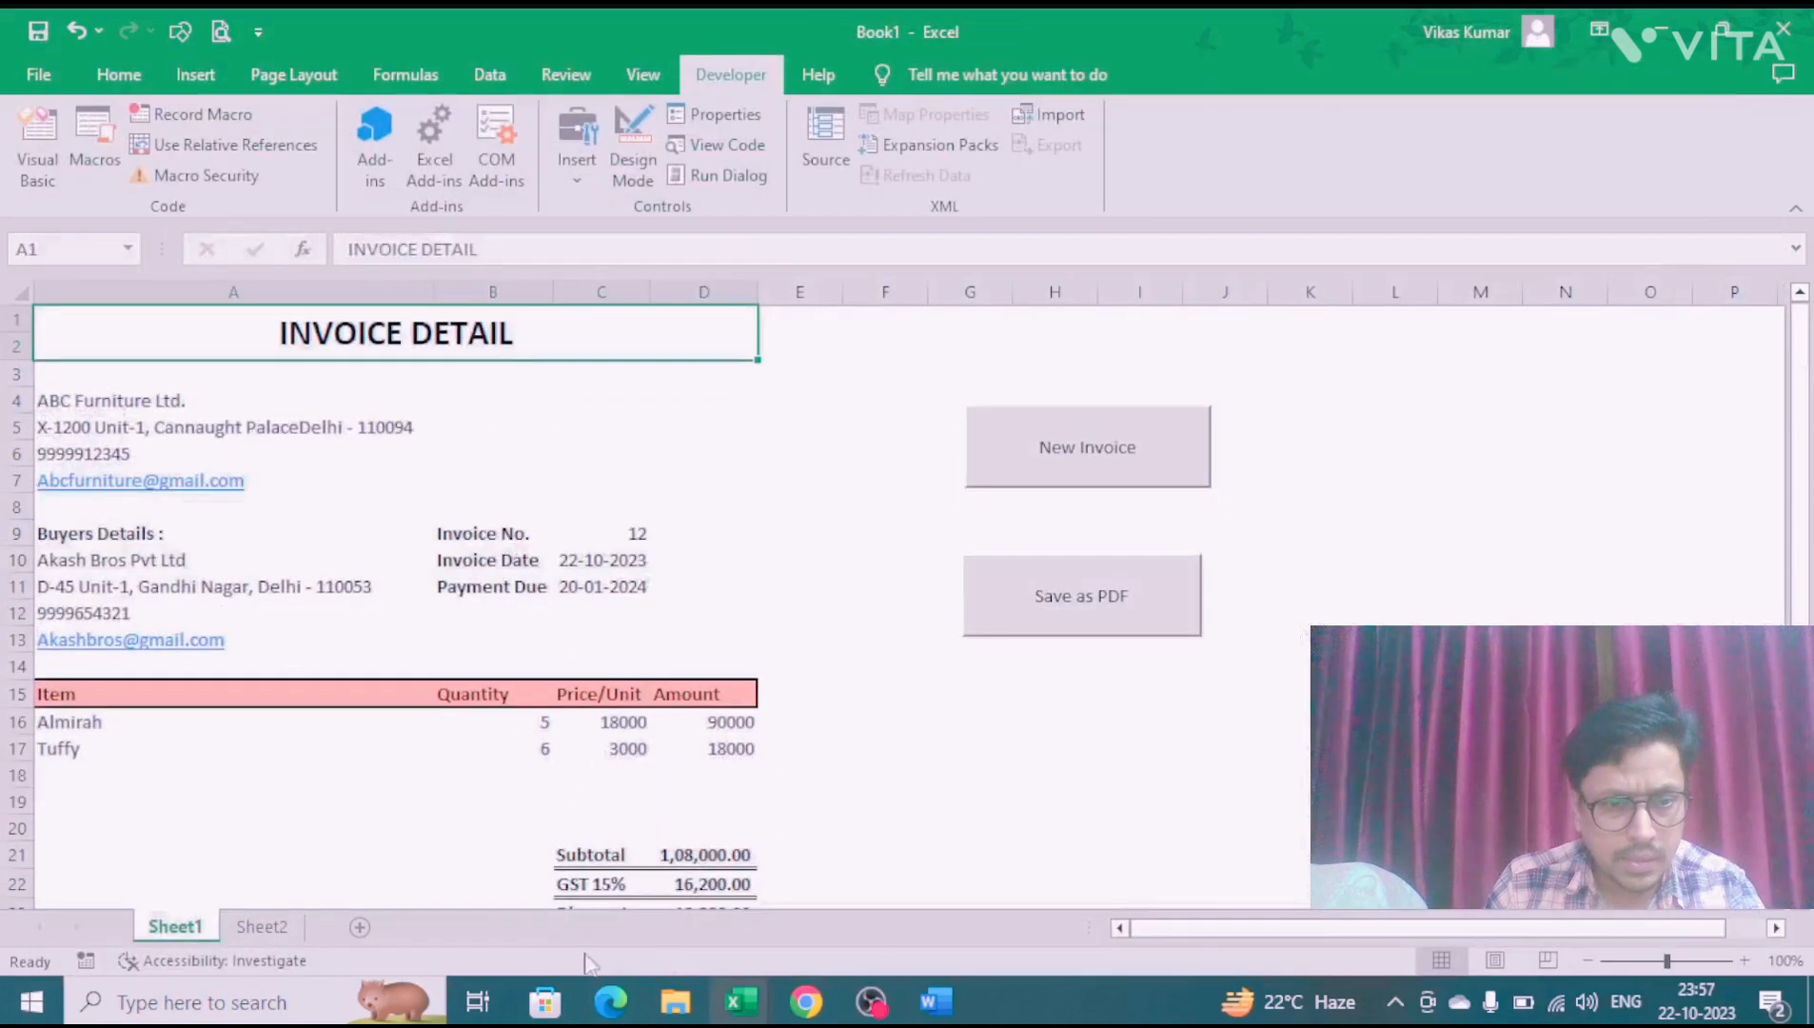
{"action": "left_click", "coordinate": [262, 926]}
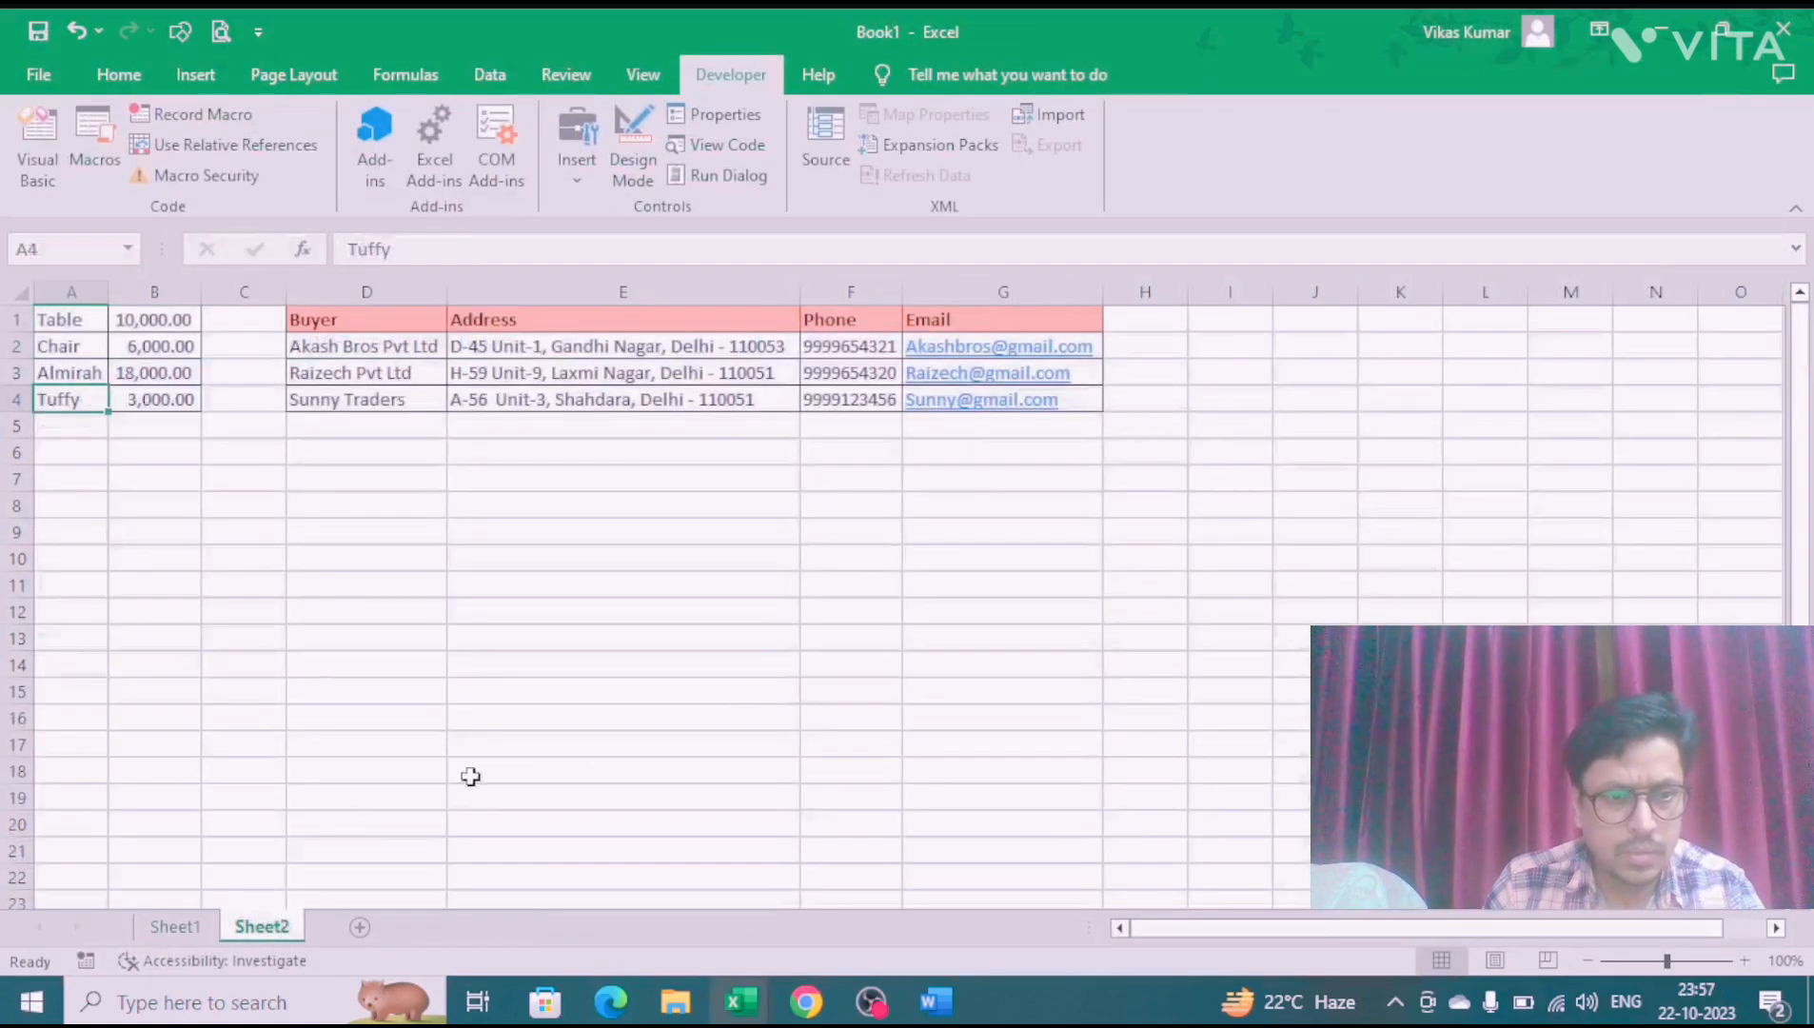
Step: Change the worksheet reference in the savelocation line of the pdfsave macro to Sheet2
{"action": "key", "text": "alt+Tab"}
{"action": "key", "text": "alt+Tab"}
{"action": "key", "text": "alt+Tab"}
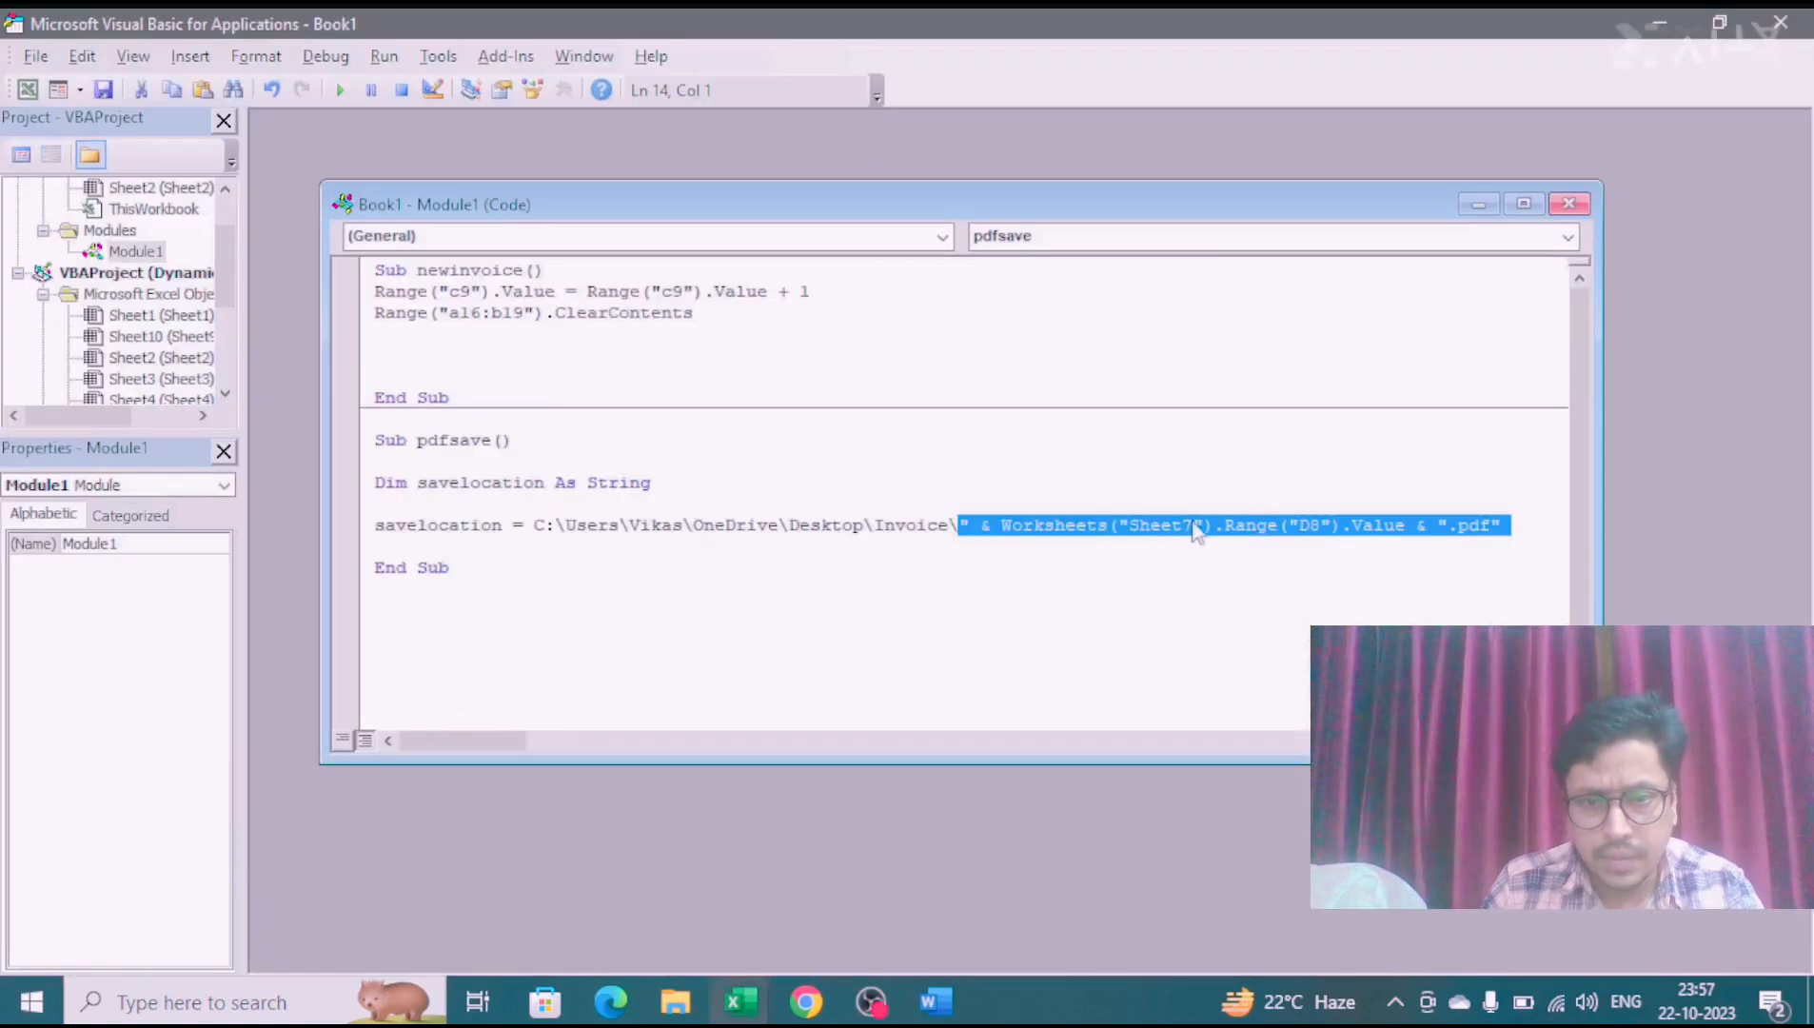
{"action": "left_click", "coordinate": [1183, 528]}
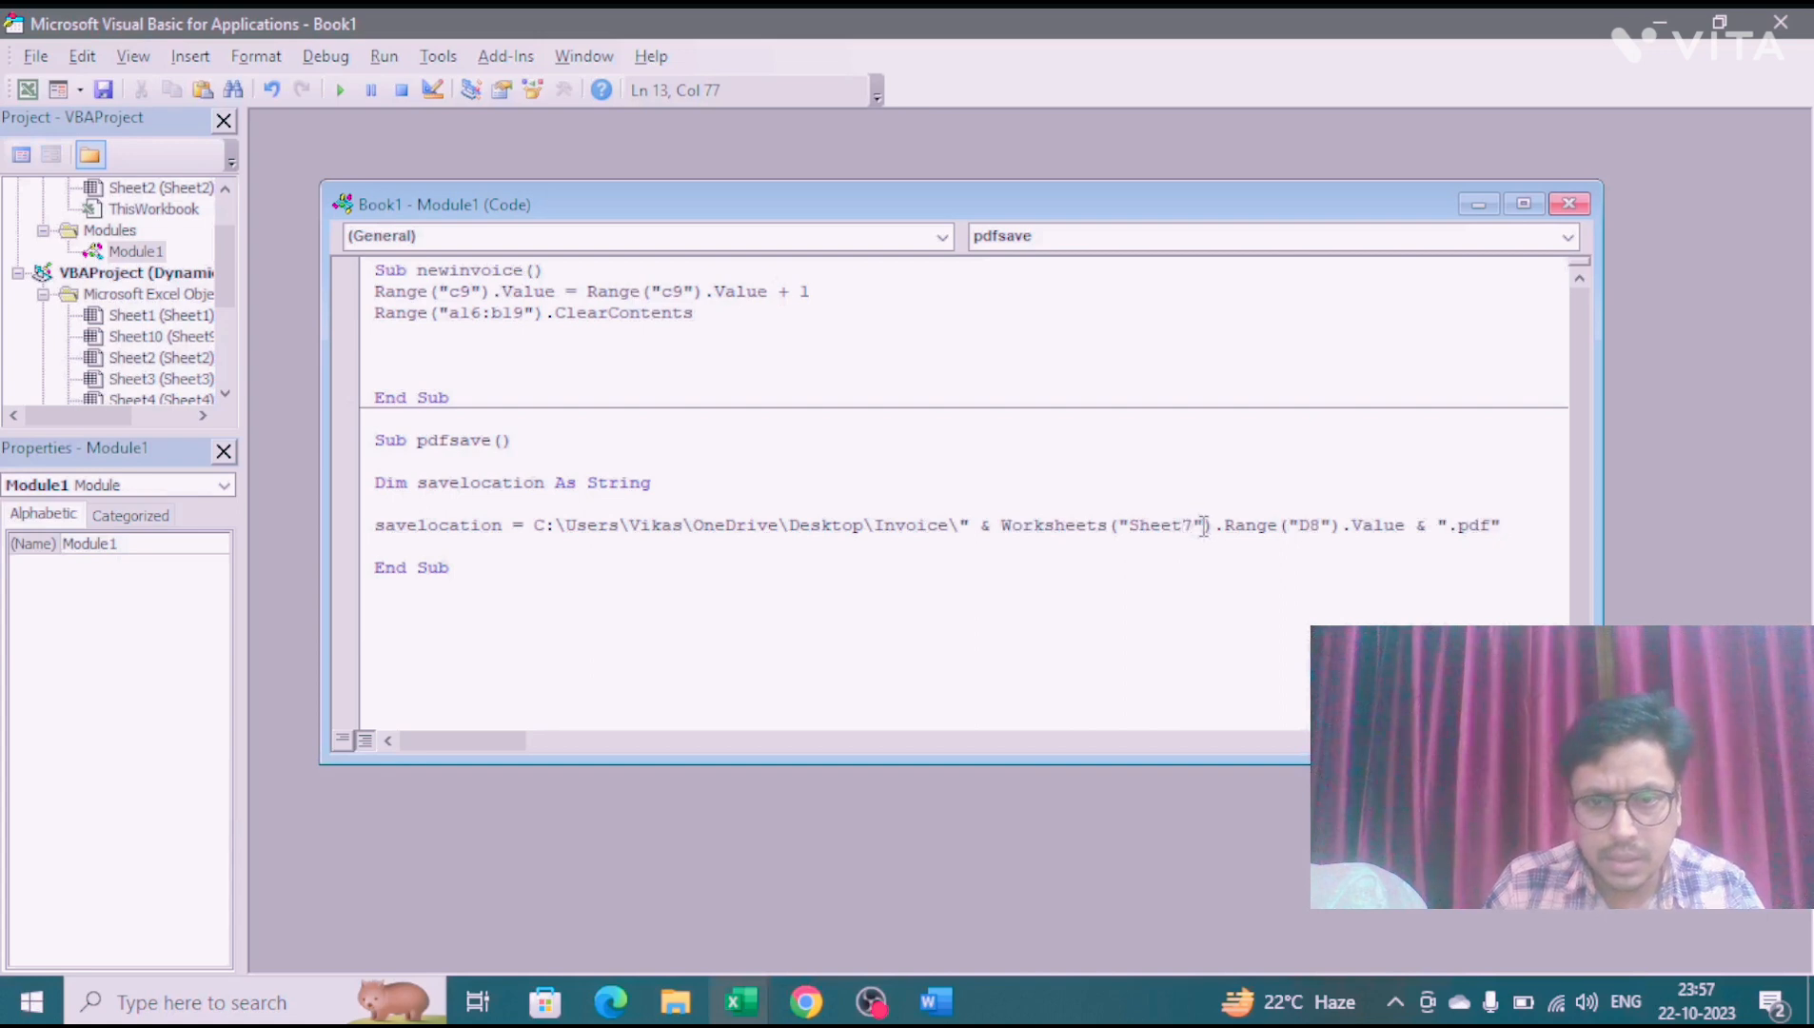
{"action": "key", "text": "Delete"}
{"action": "type", "text": "2"}
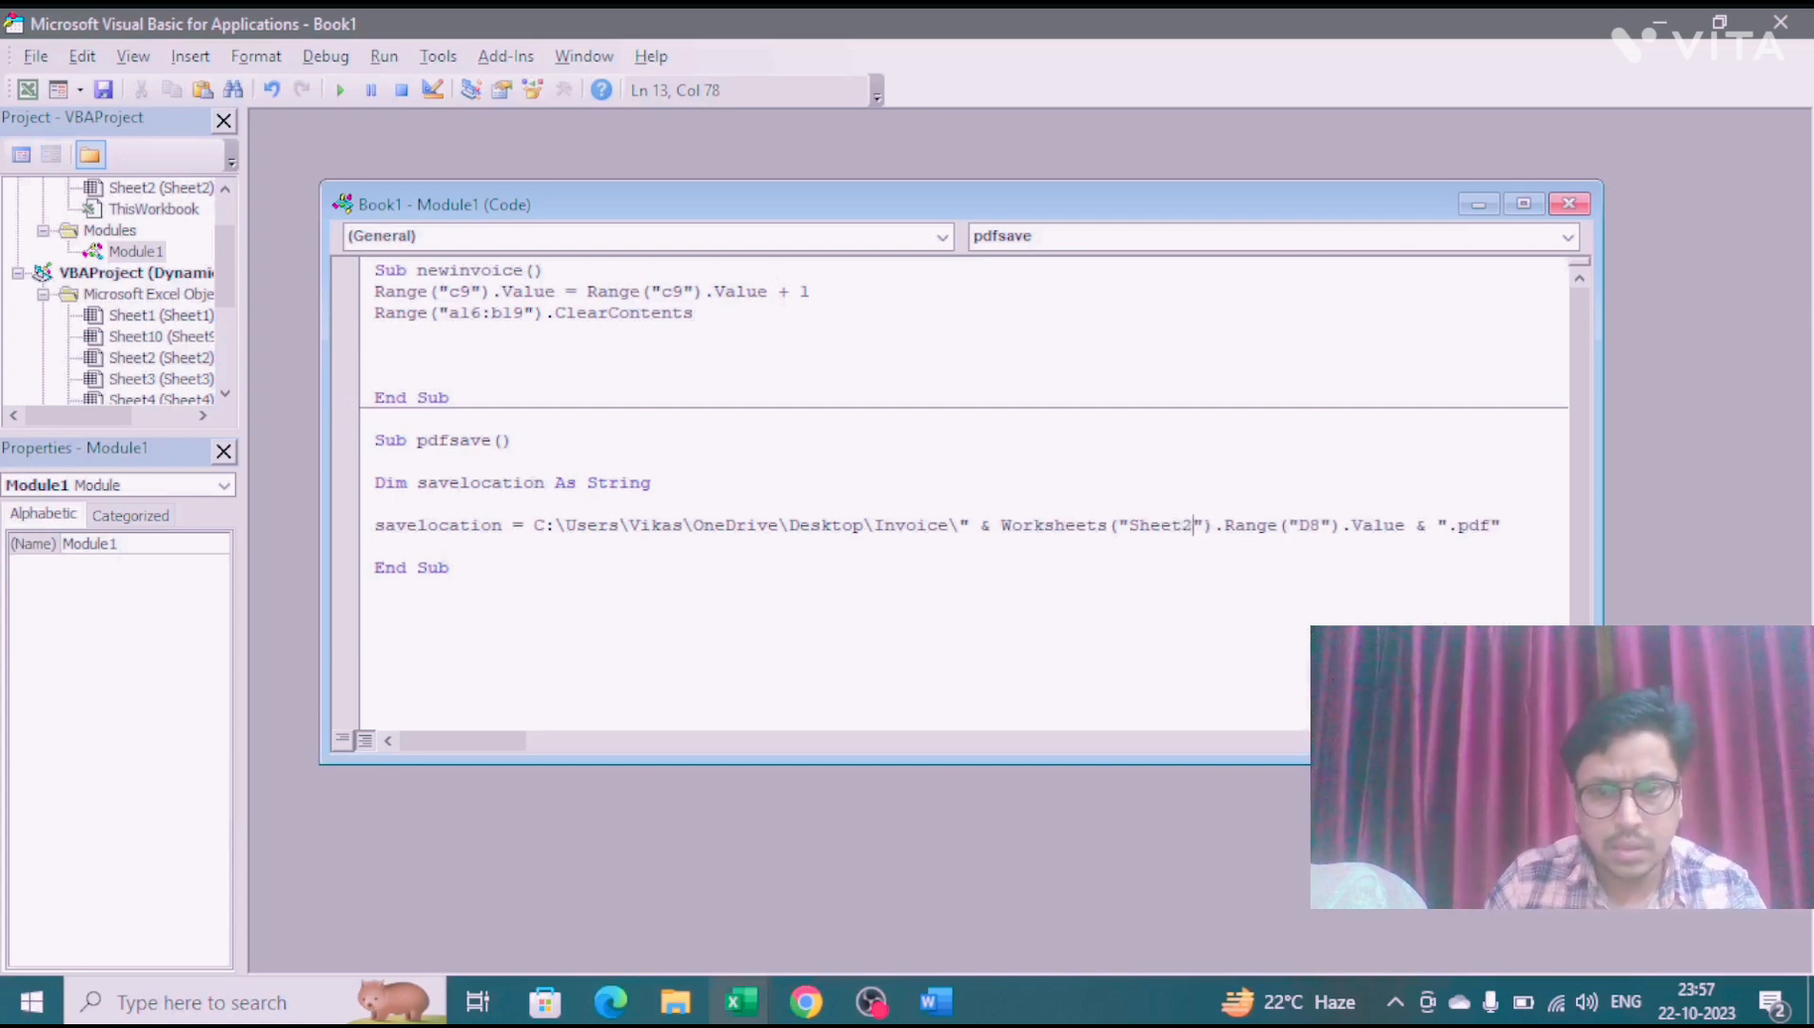
Step: Check the cell referenced in the savelocation line and shade cell D8 on Book1's Sheet2 with a light red fill
{"action": "key", "text": "alt+Tab"}
{"action": "key", "text": "alt+Tab"}
{"action": "key", "text": "Tab"}
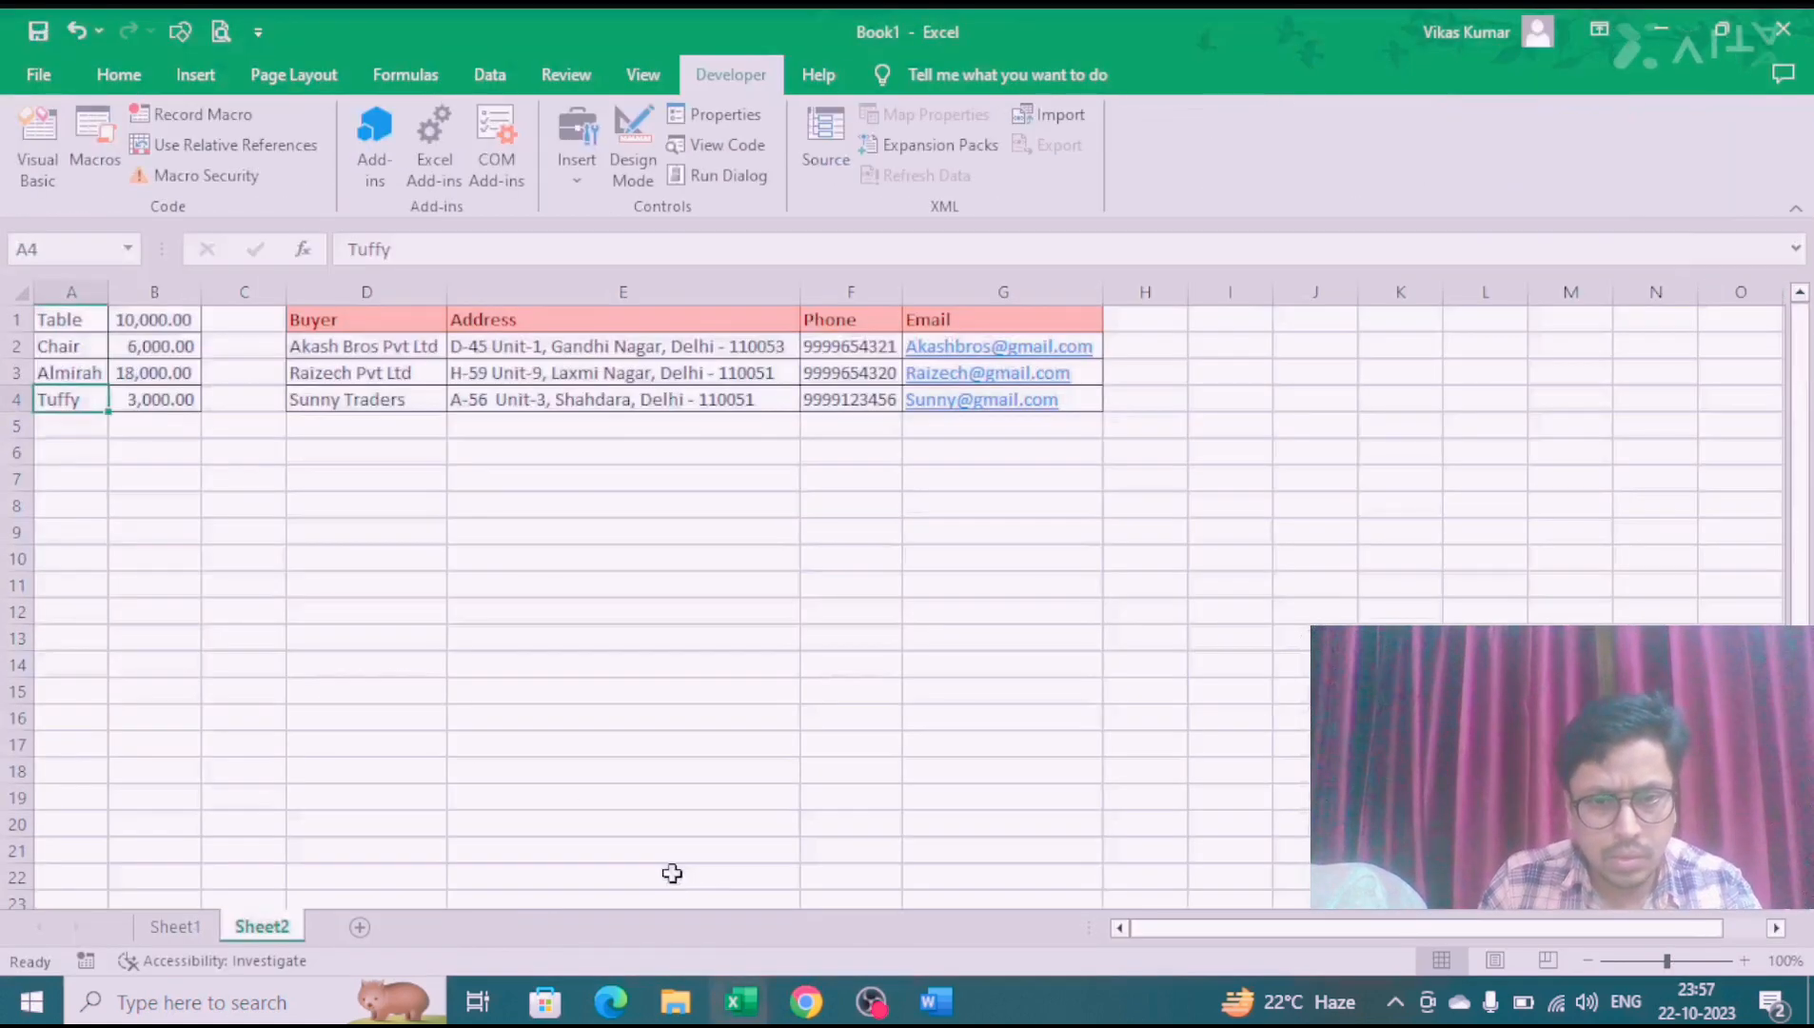
{"action": "key", "text": "alt+Tab"}
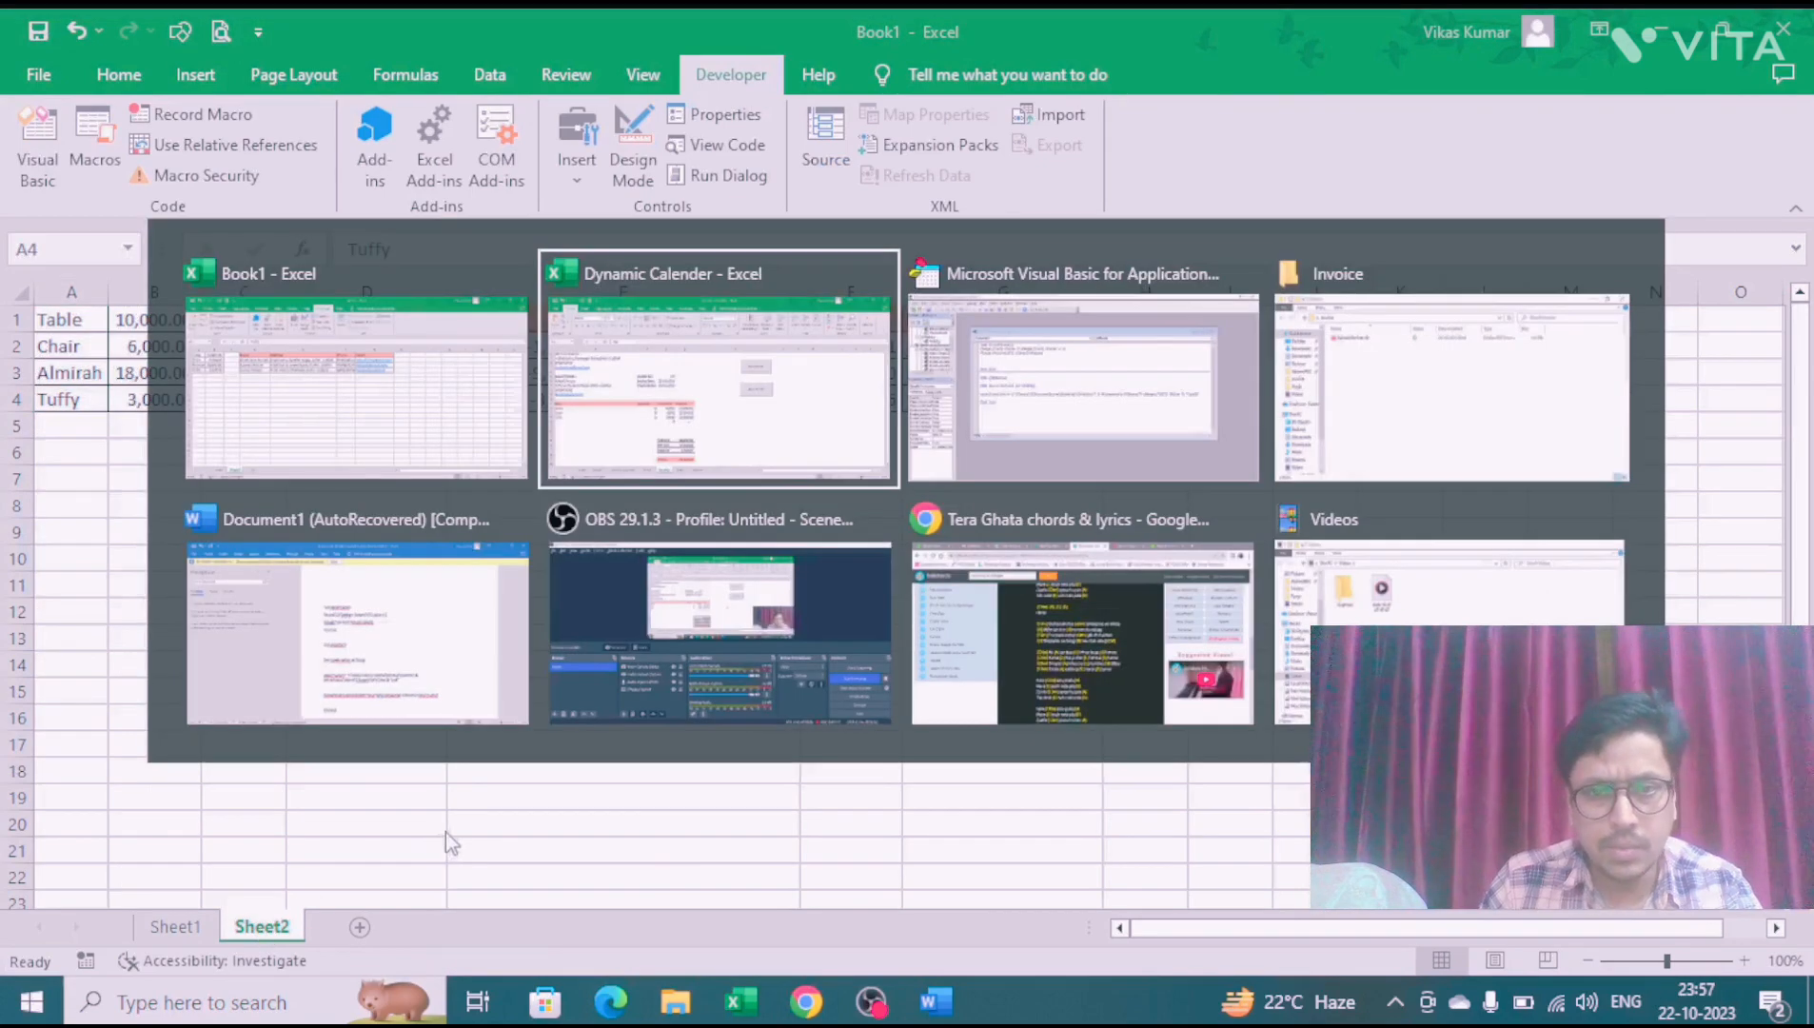
{"action": "key", "text": "Tab"}
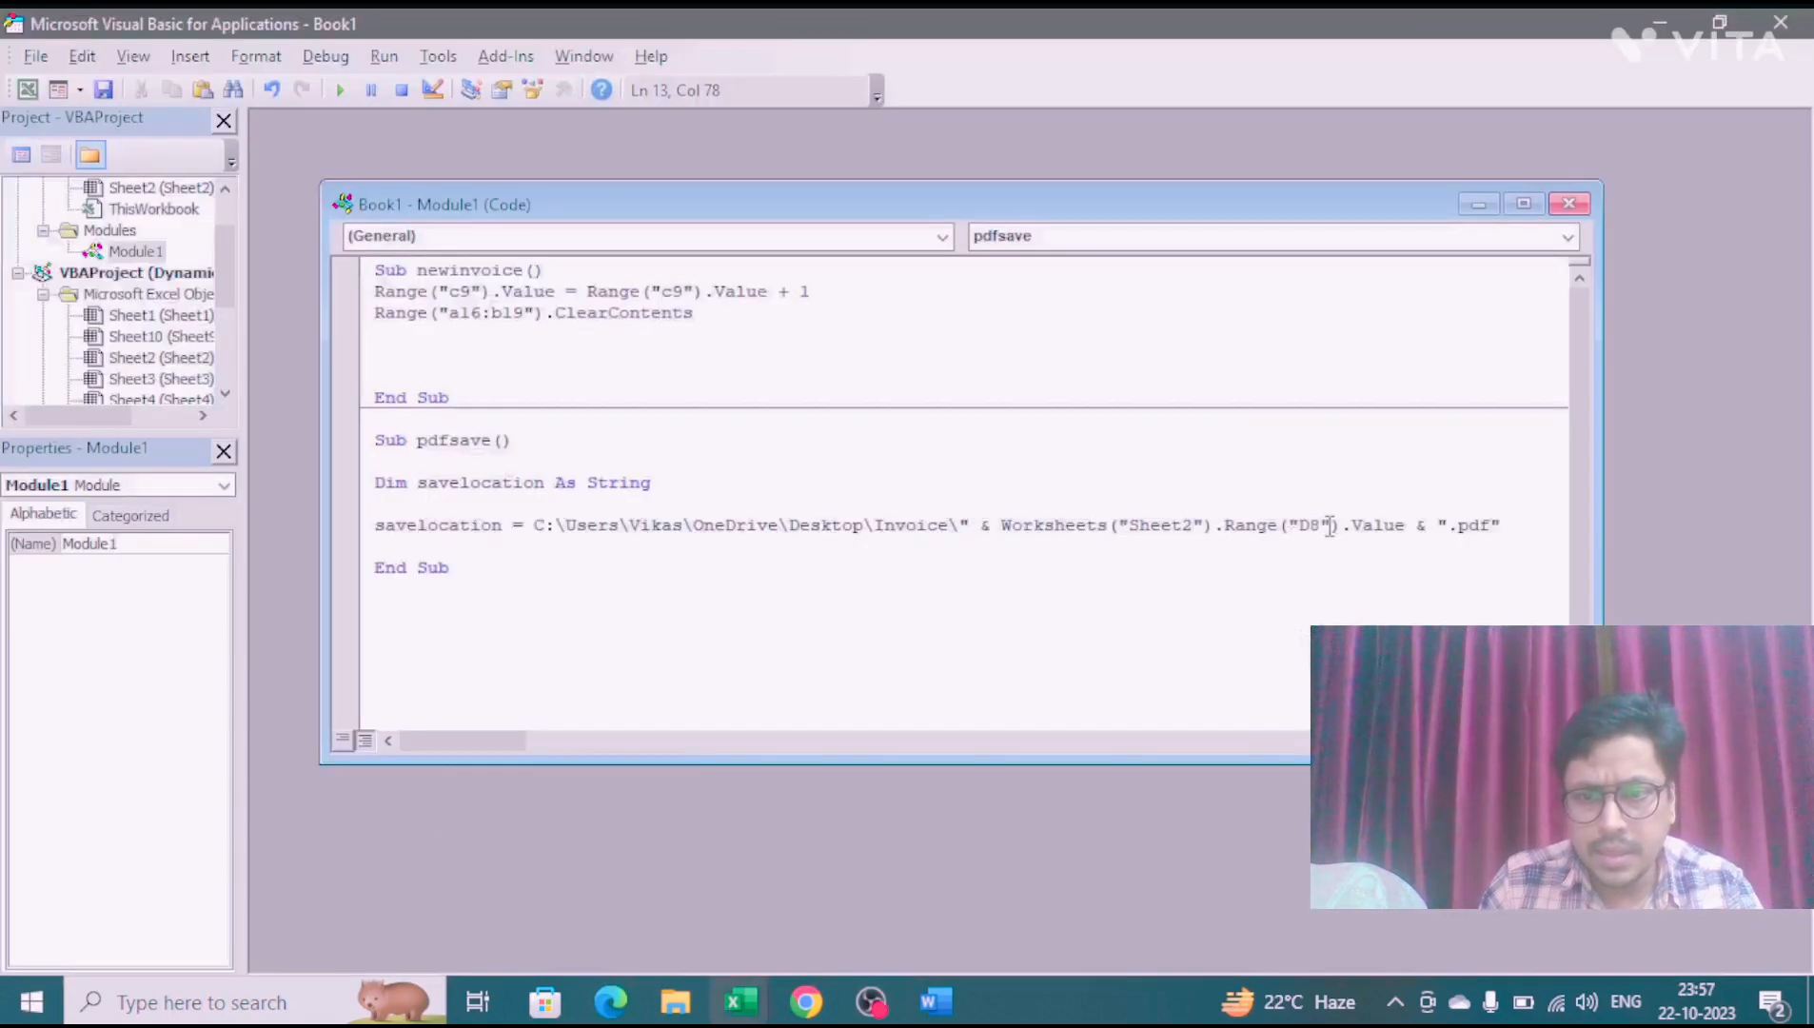
{"action": "key", "text": "alt+Tab"}
{"action": "key", "text": "Tab"}
{"action": "key", "text": "shift+Tab"}
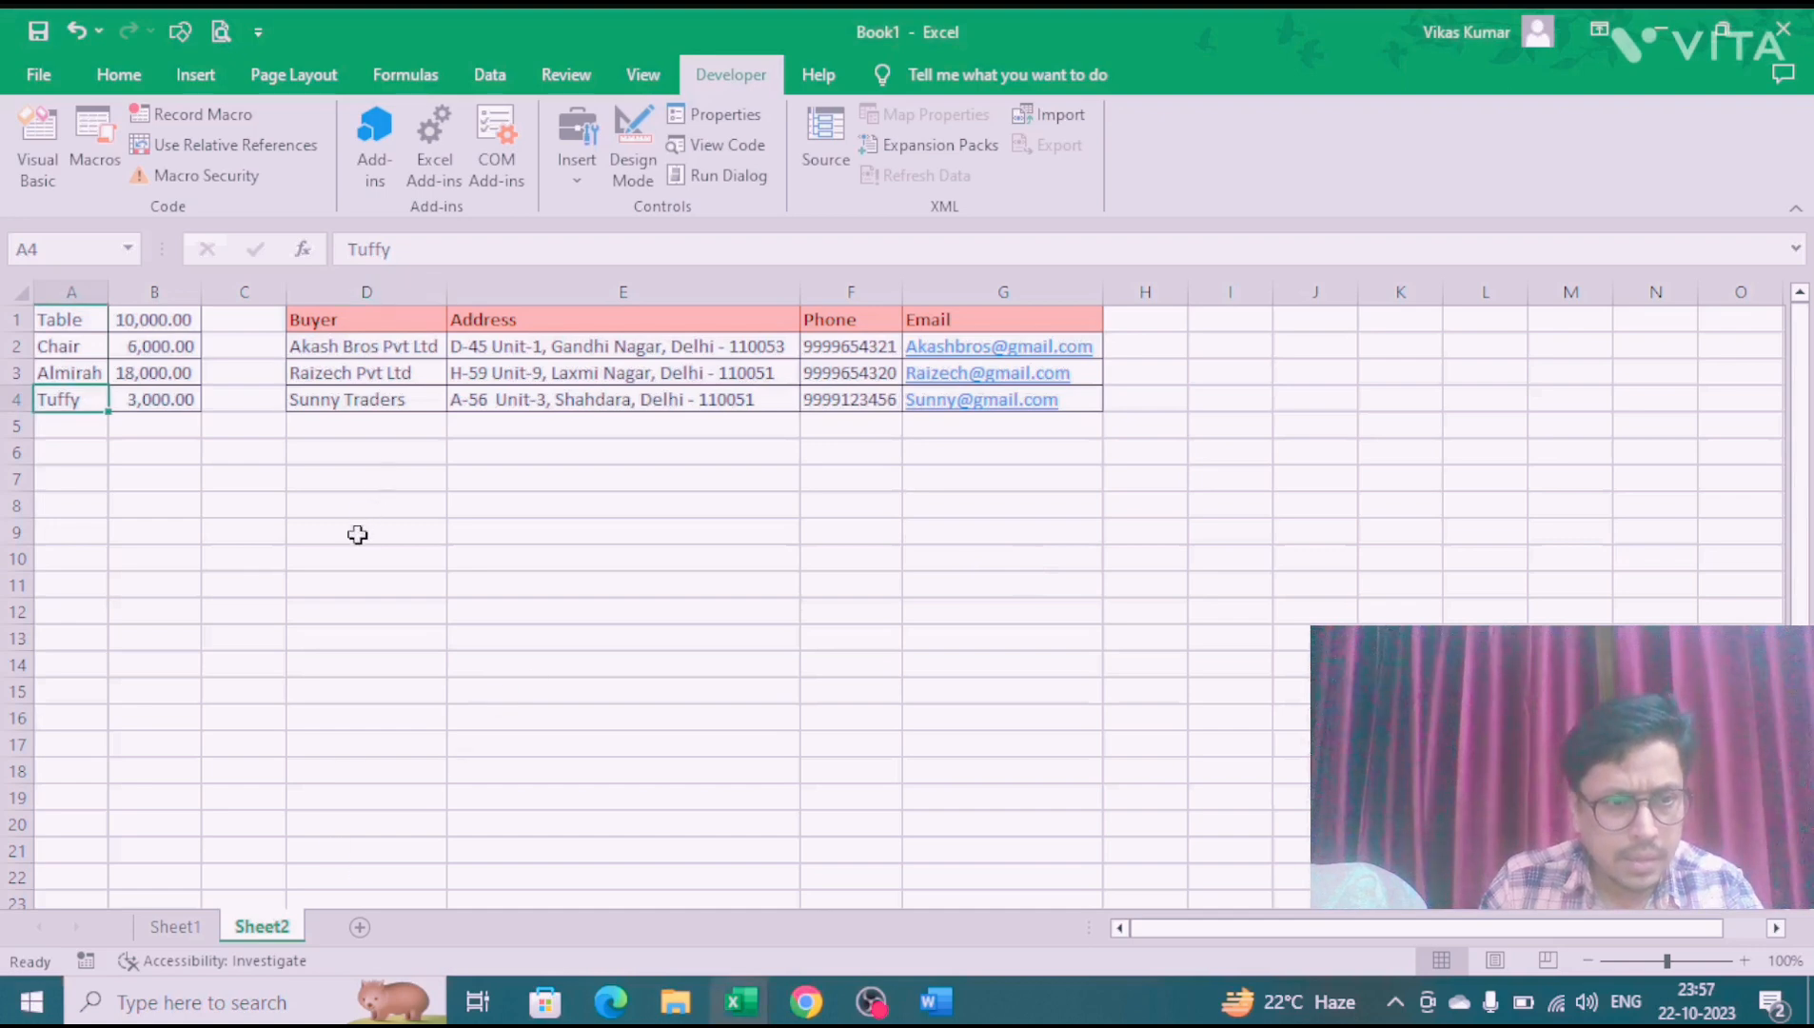
{"action": "left_click", "coordinate": [350, 504]}
{"action": "left_click", "coordinate": [116, 74]}
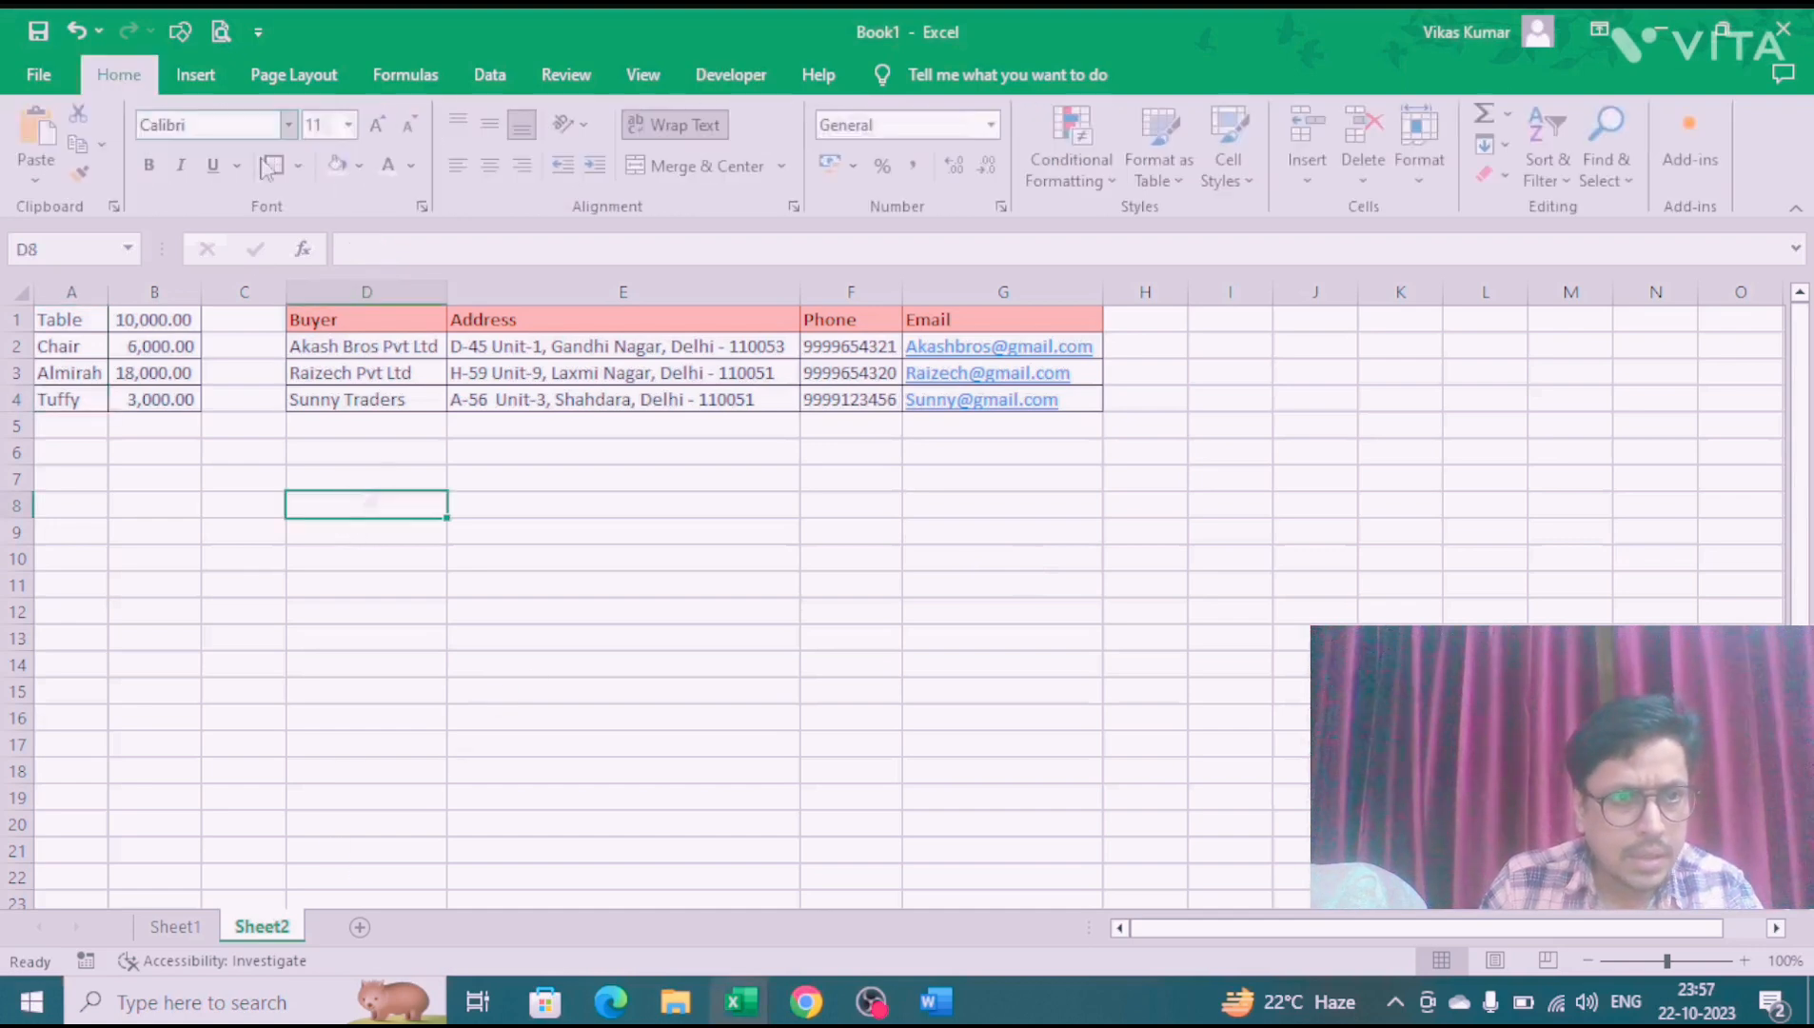
{"action": "left_click", "coordinate": [360, 165]}
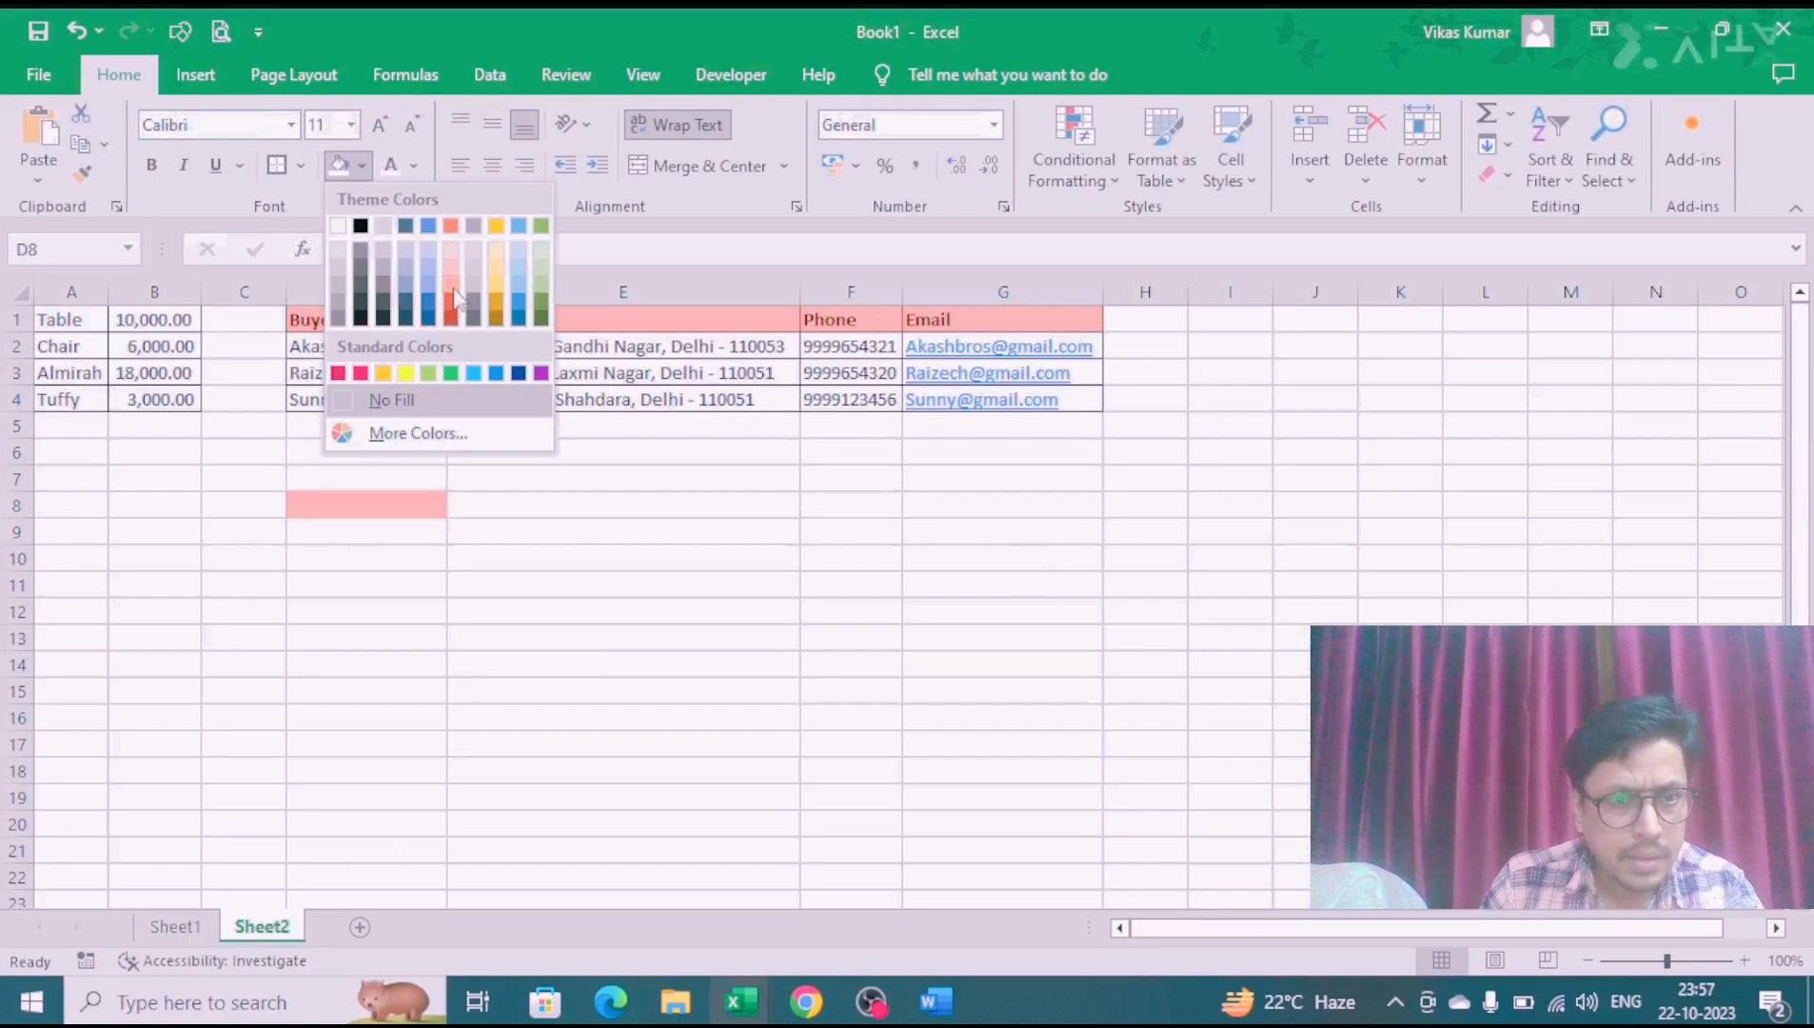
{"action": "left_click", "coordinate": [455, 295]}
Step: Enter =CONCATENATE(Sheet1!A10,"-",Sheet1!C9) in Sheet2 cell D8 and autofit column D
{"action": "key", "text": "alt+Tab"}
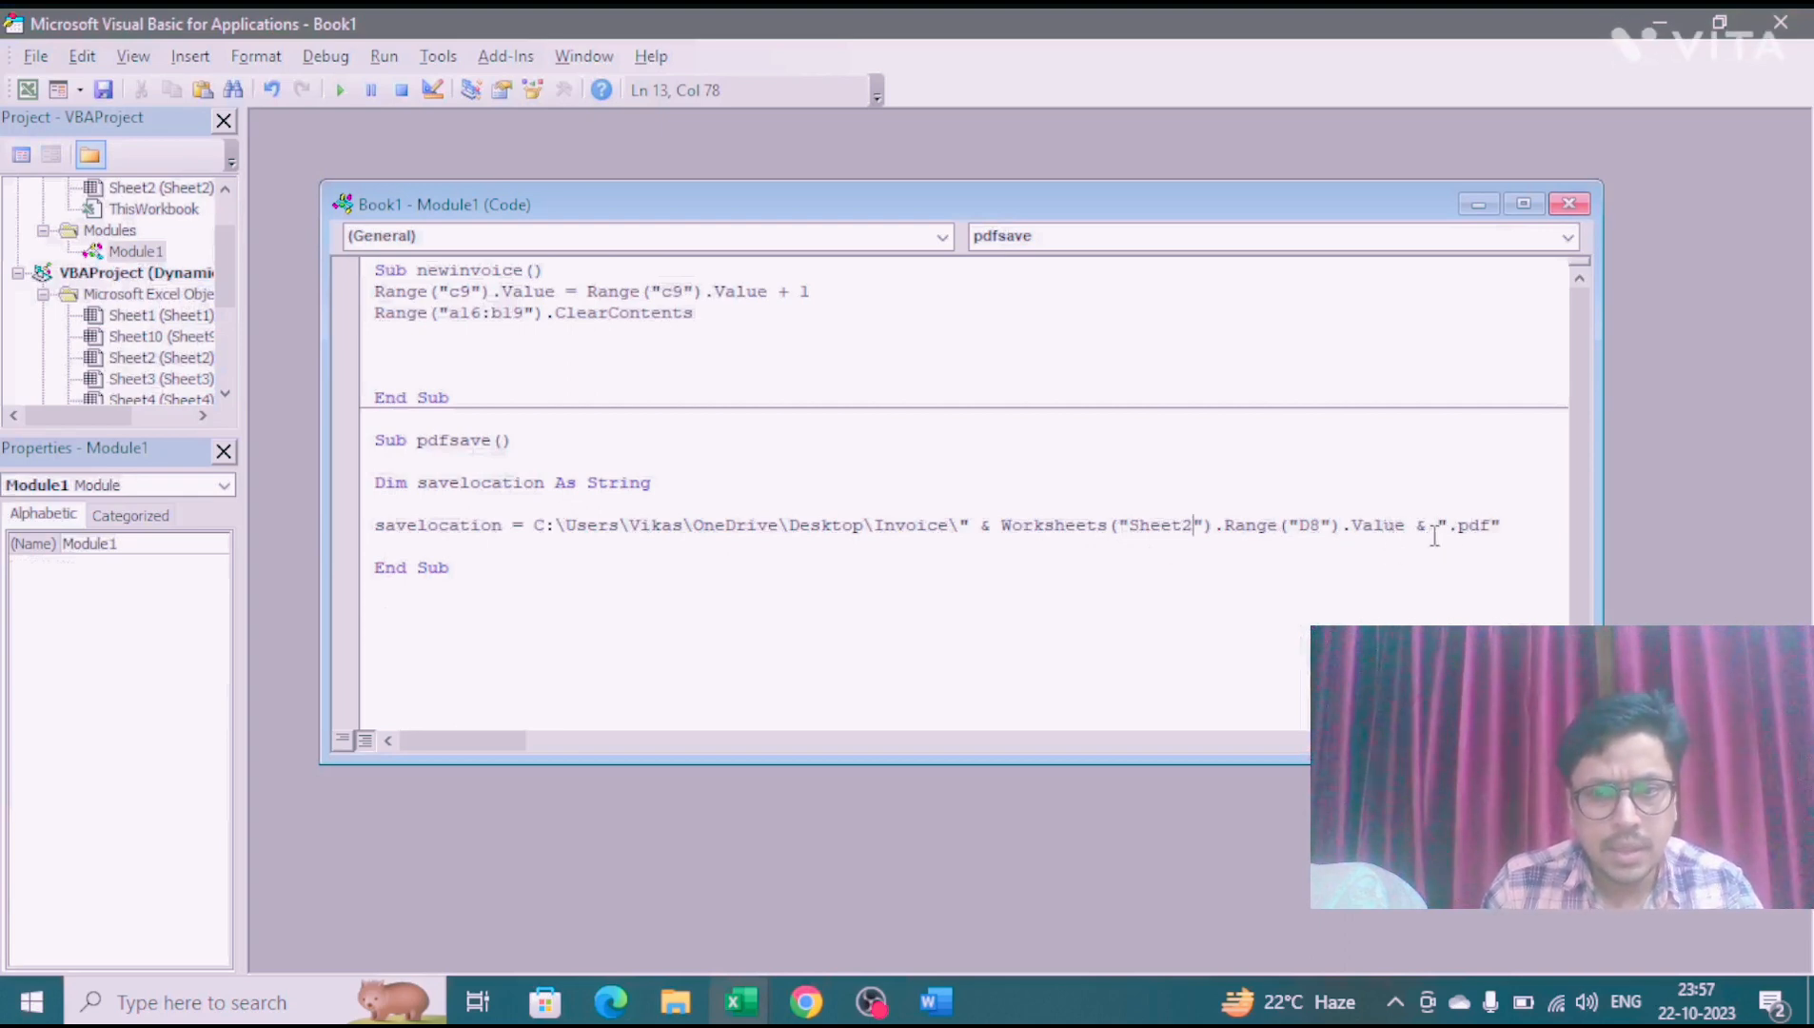
{"action": "key", "text": "alt+Tab"}
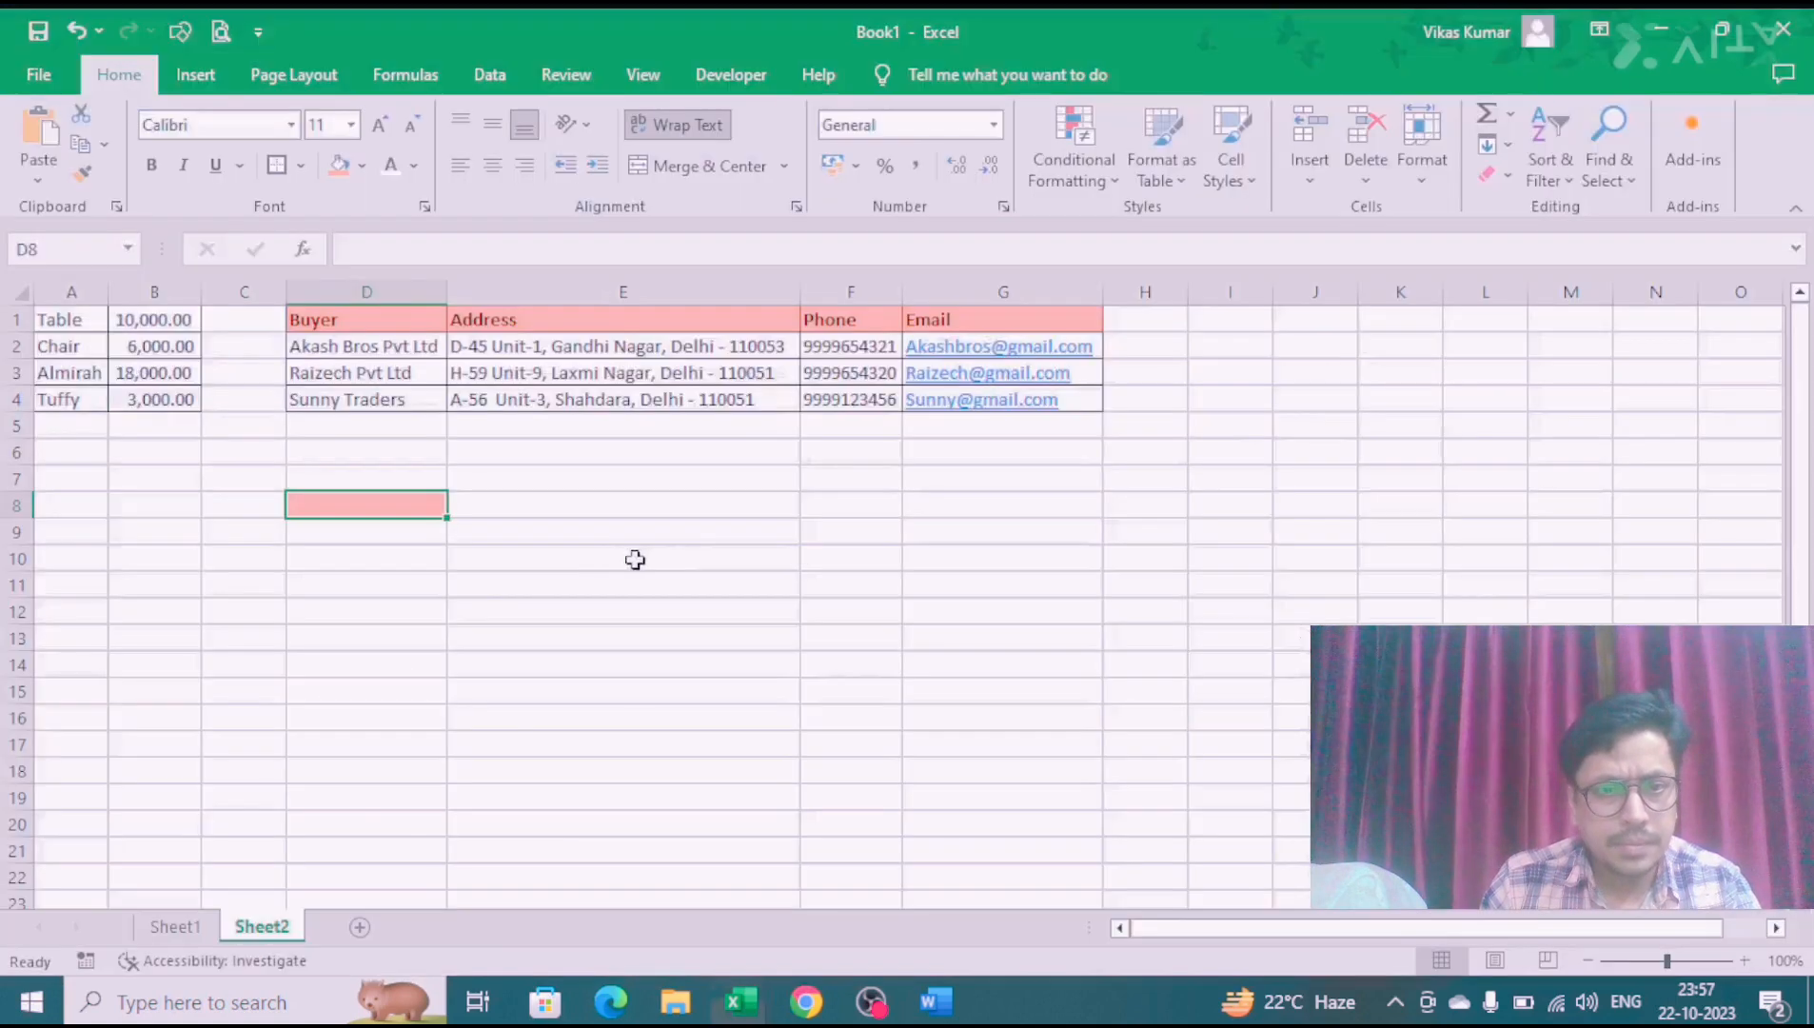
{"action": "type", "text": "=conc"}
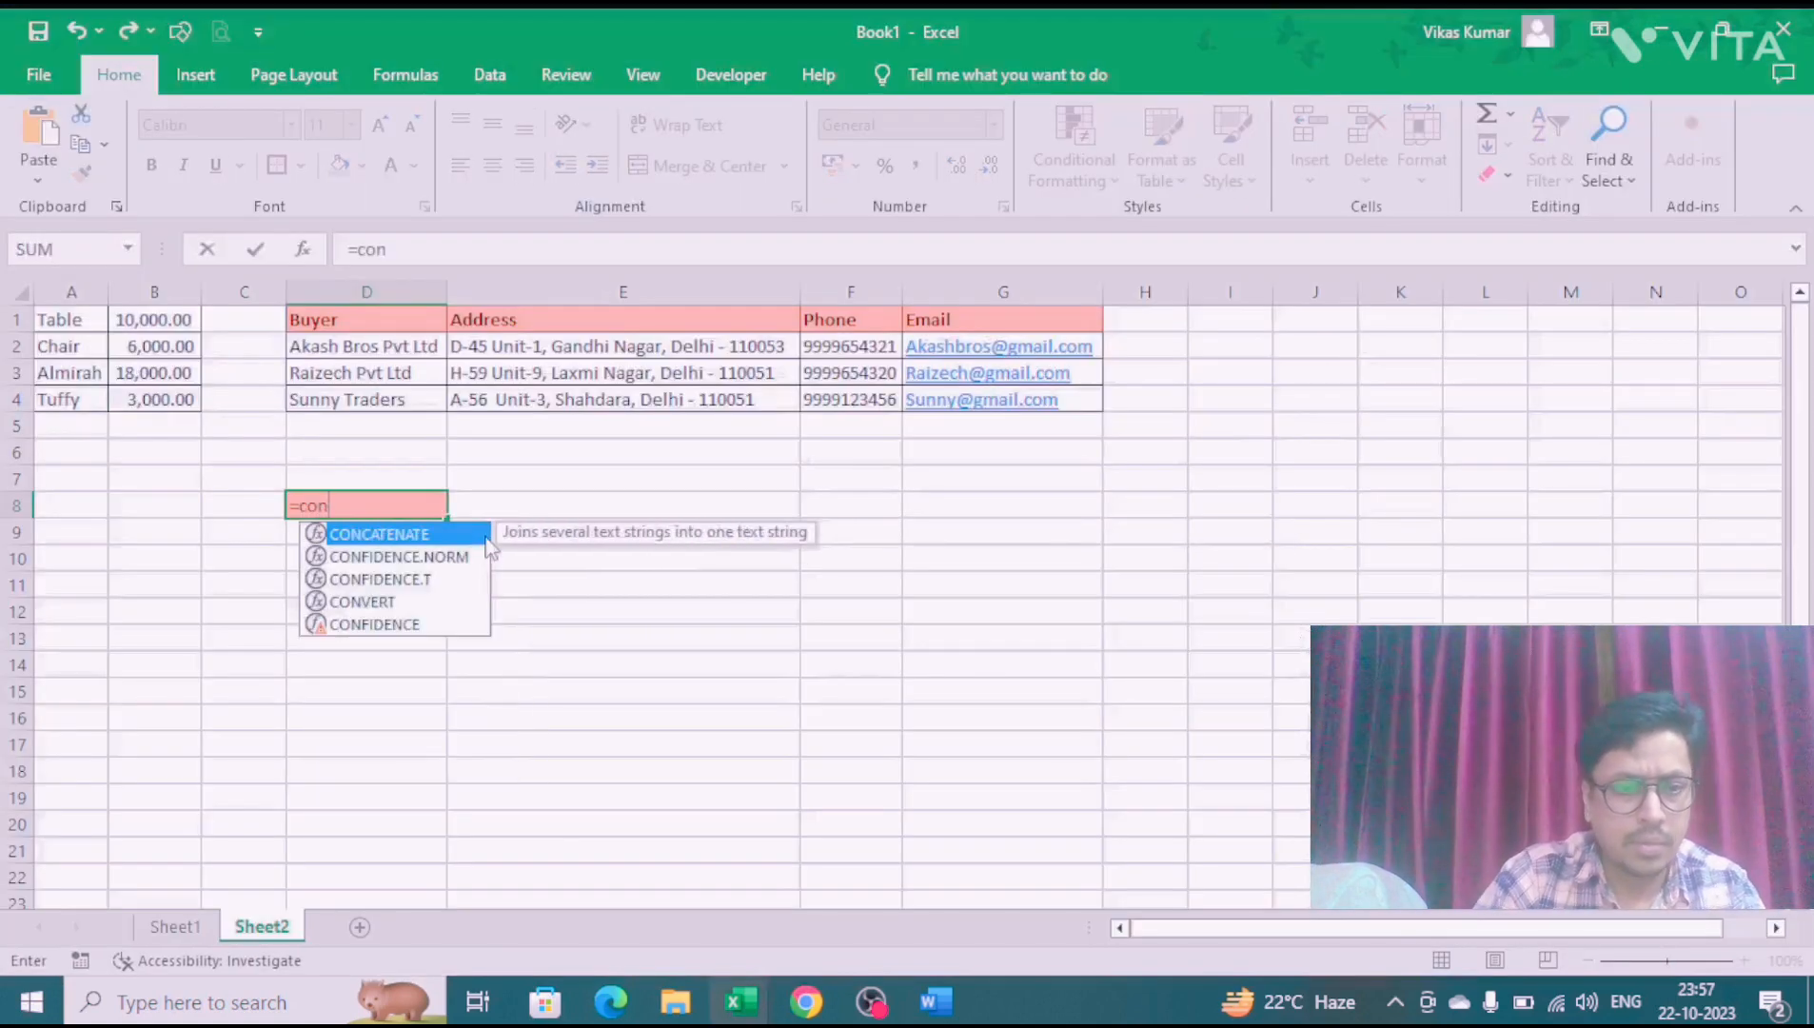
{"action": "key", "text": "Tab"}
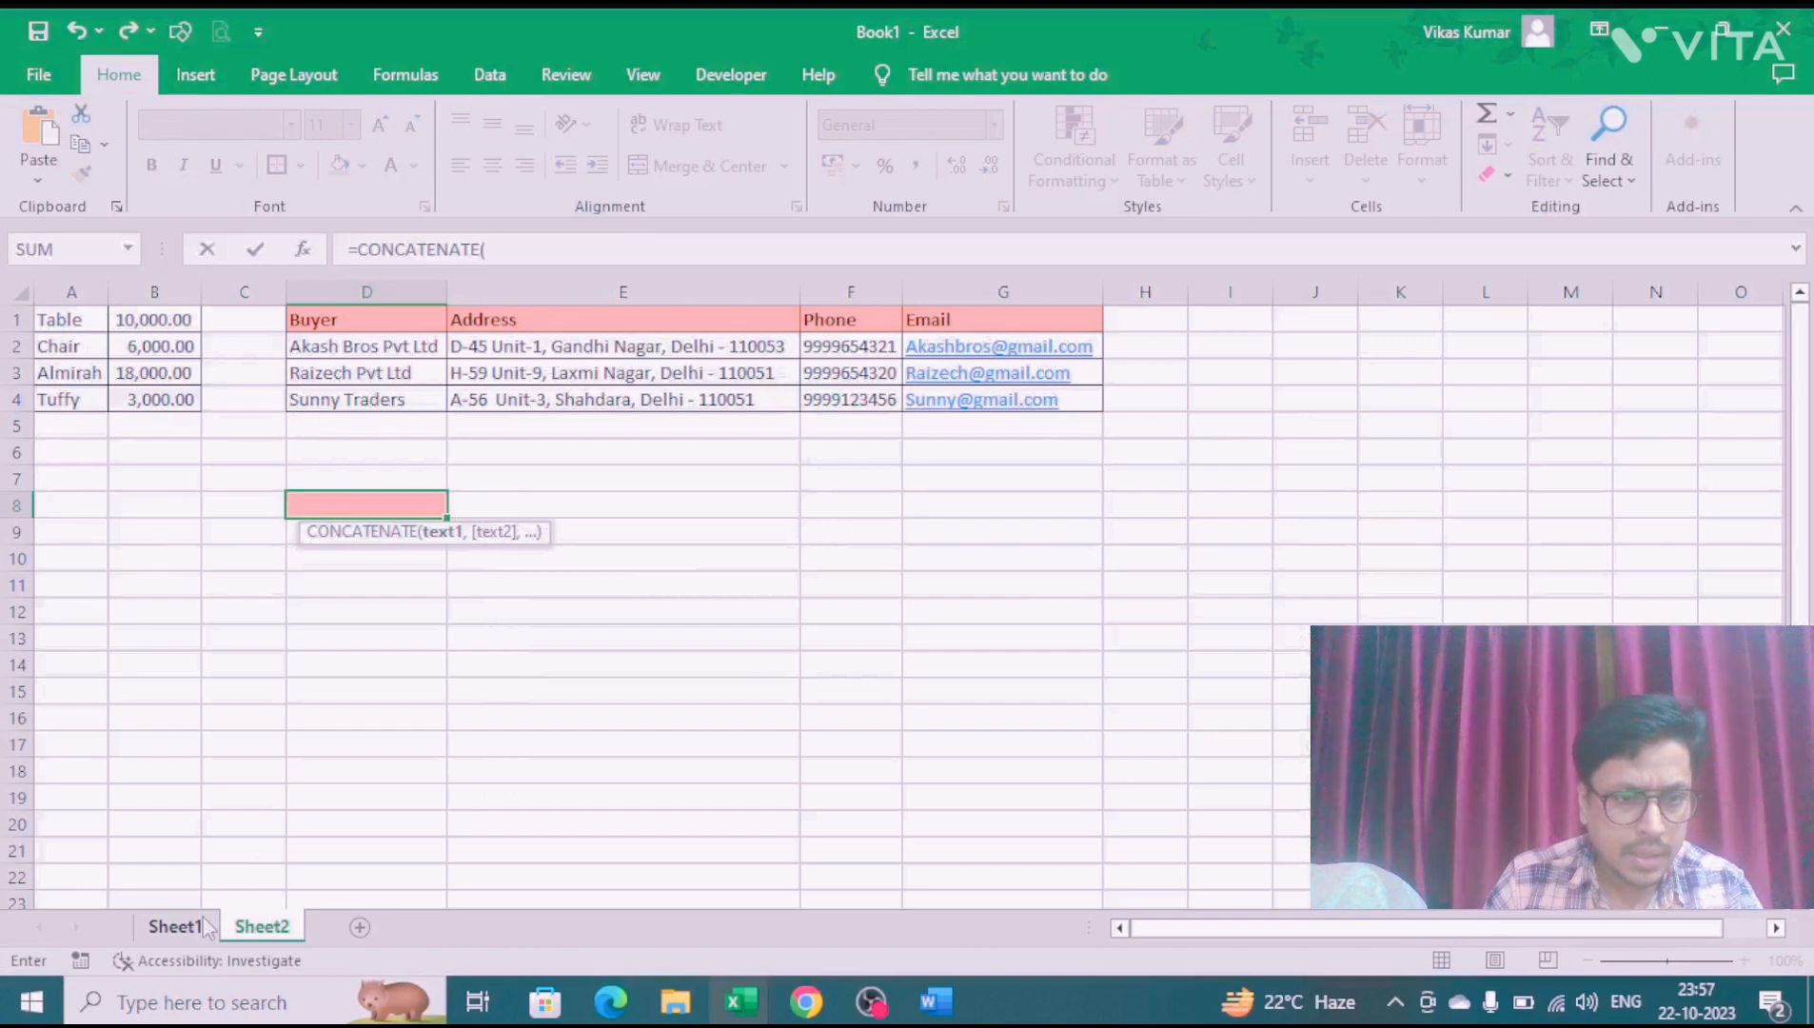
{"action": "left_click", "coordinate": [175, 926]}
{"action": "left_click", "coordinate": [136, 559]}
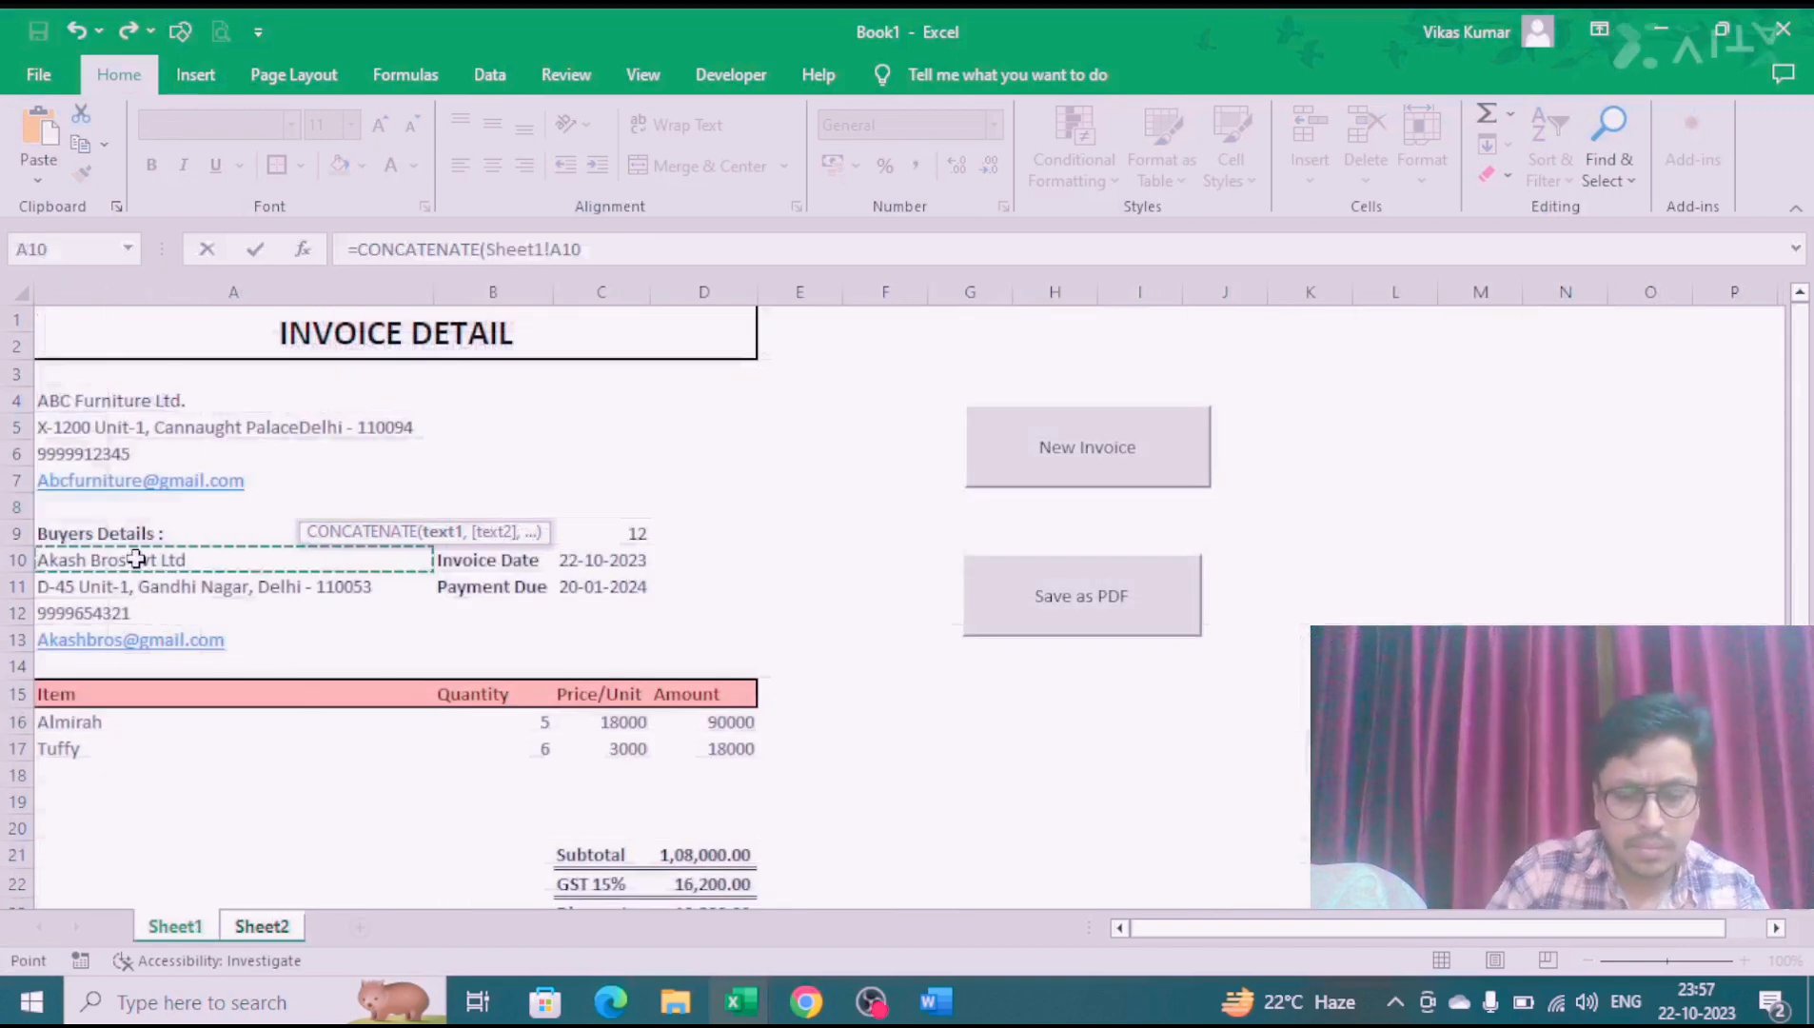
{"action": "type", "text": ",\""}
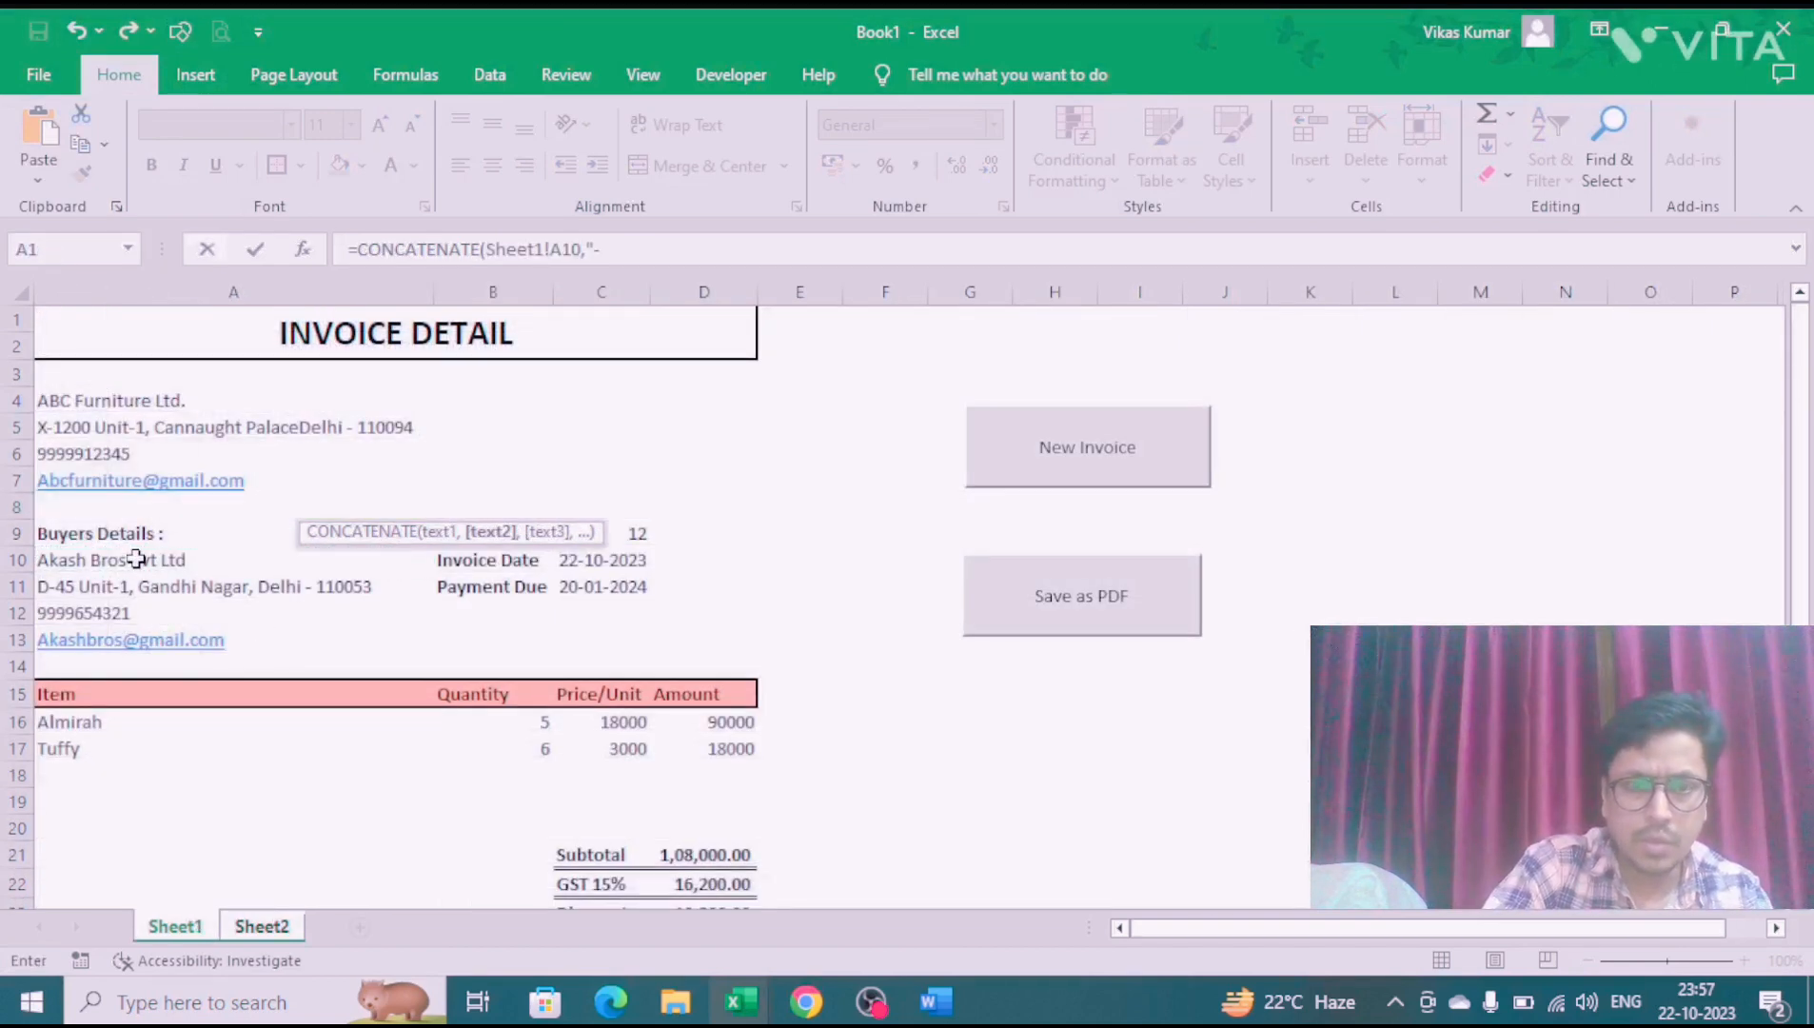
{"action": "type", "text": "-\","}
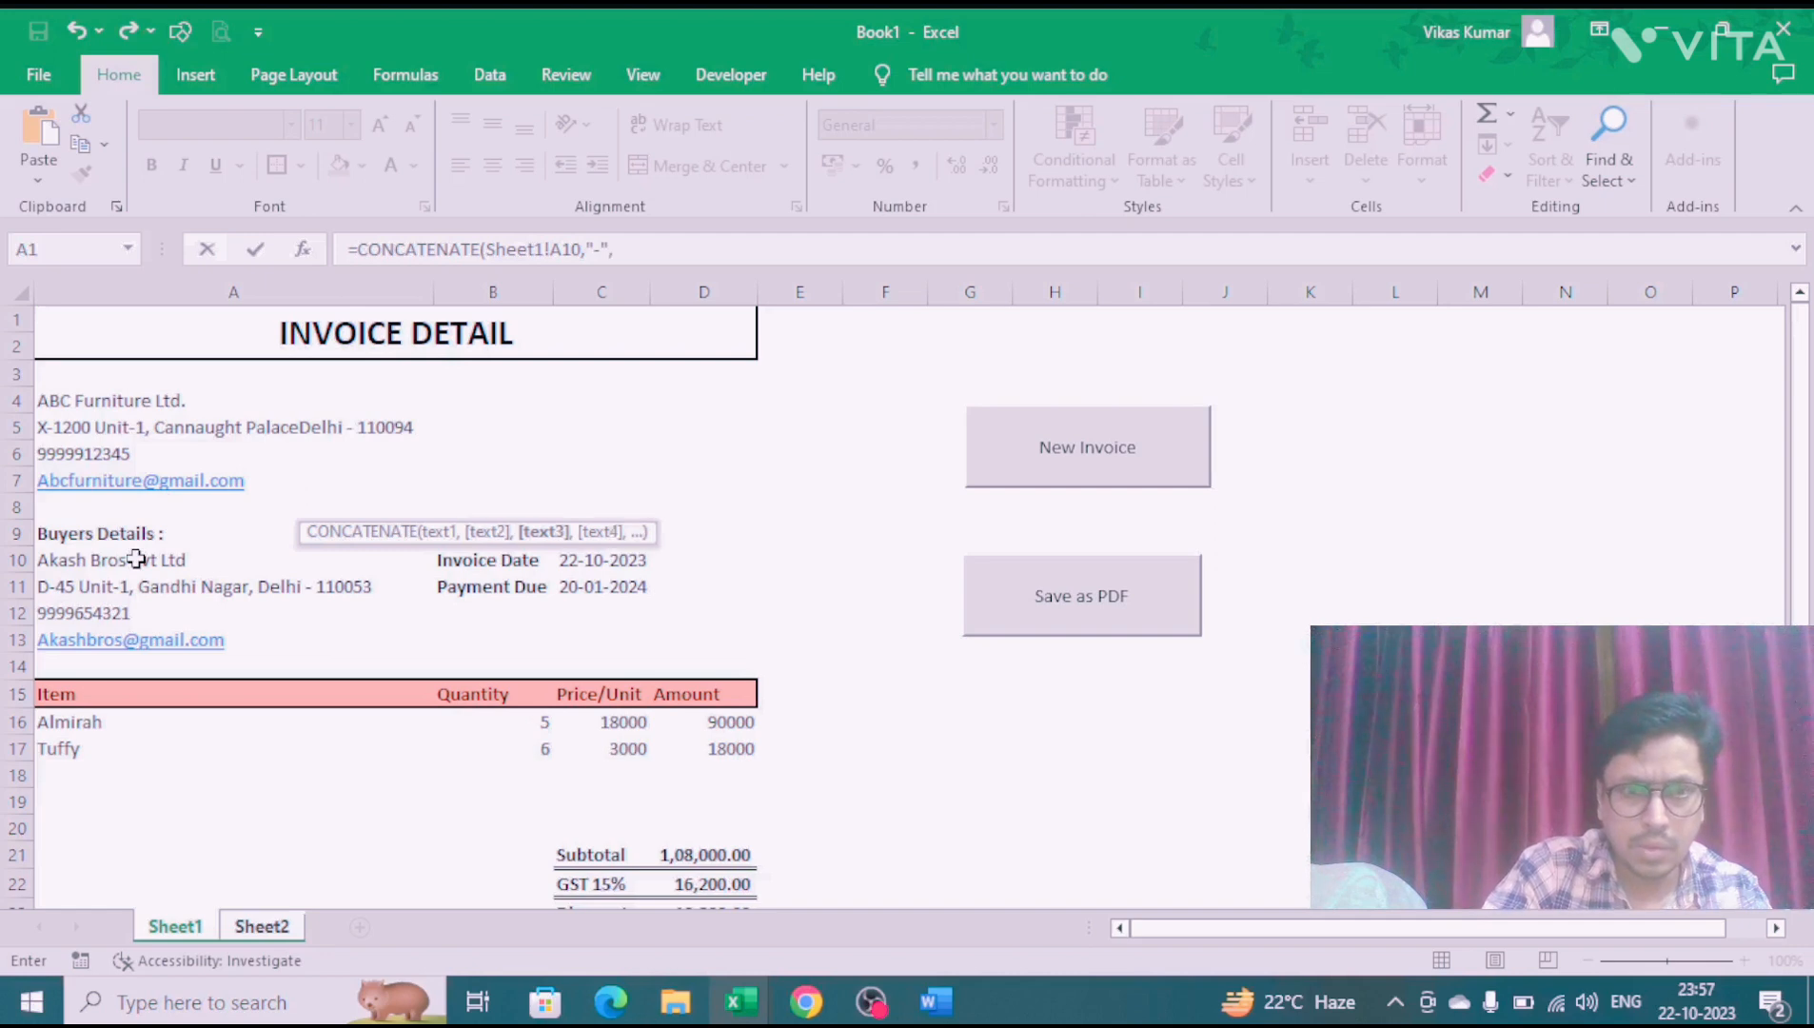
{"action": "left_click", "coordinate": [602, 566]}
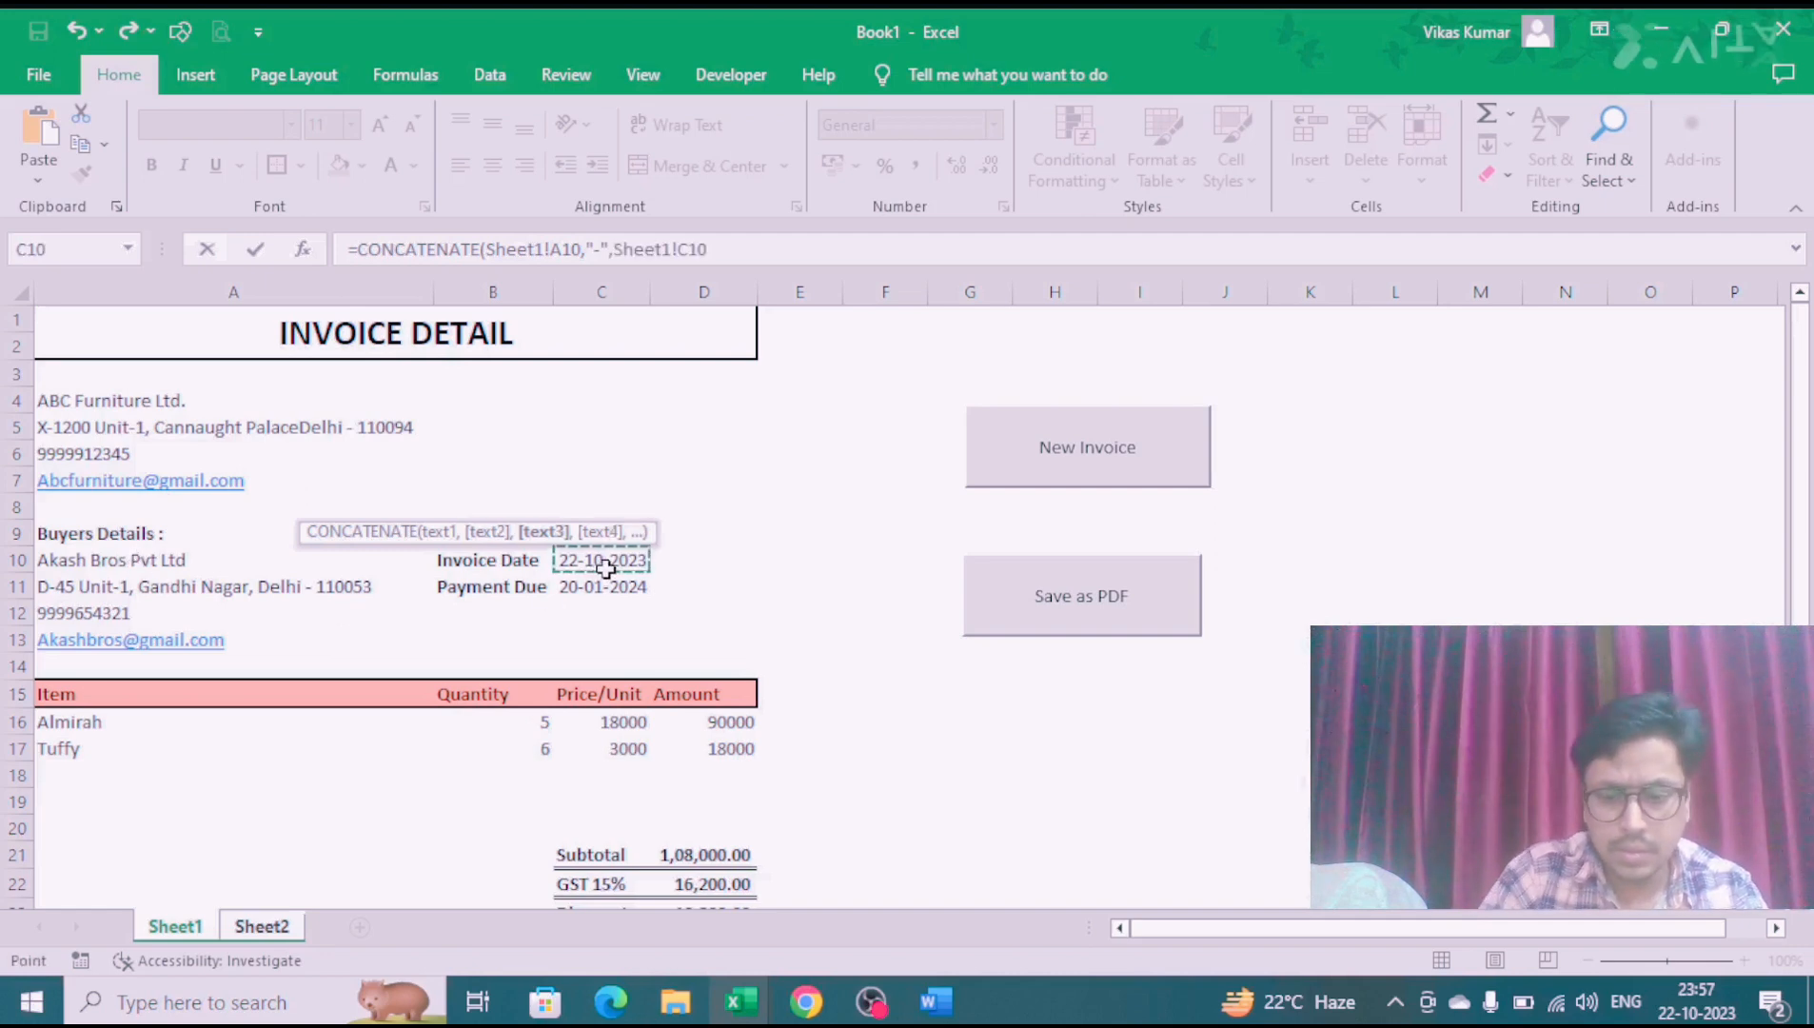
{"action": "key", "text": "Up"}
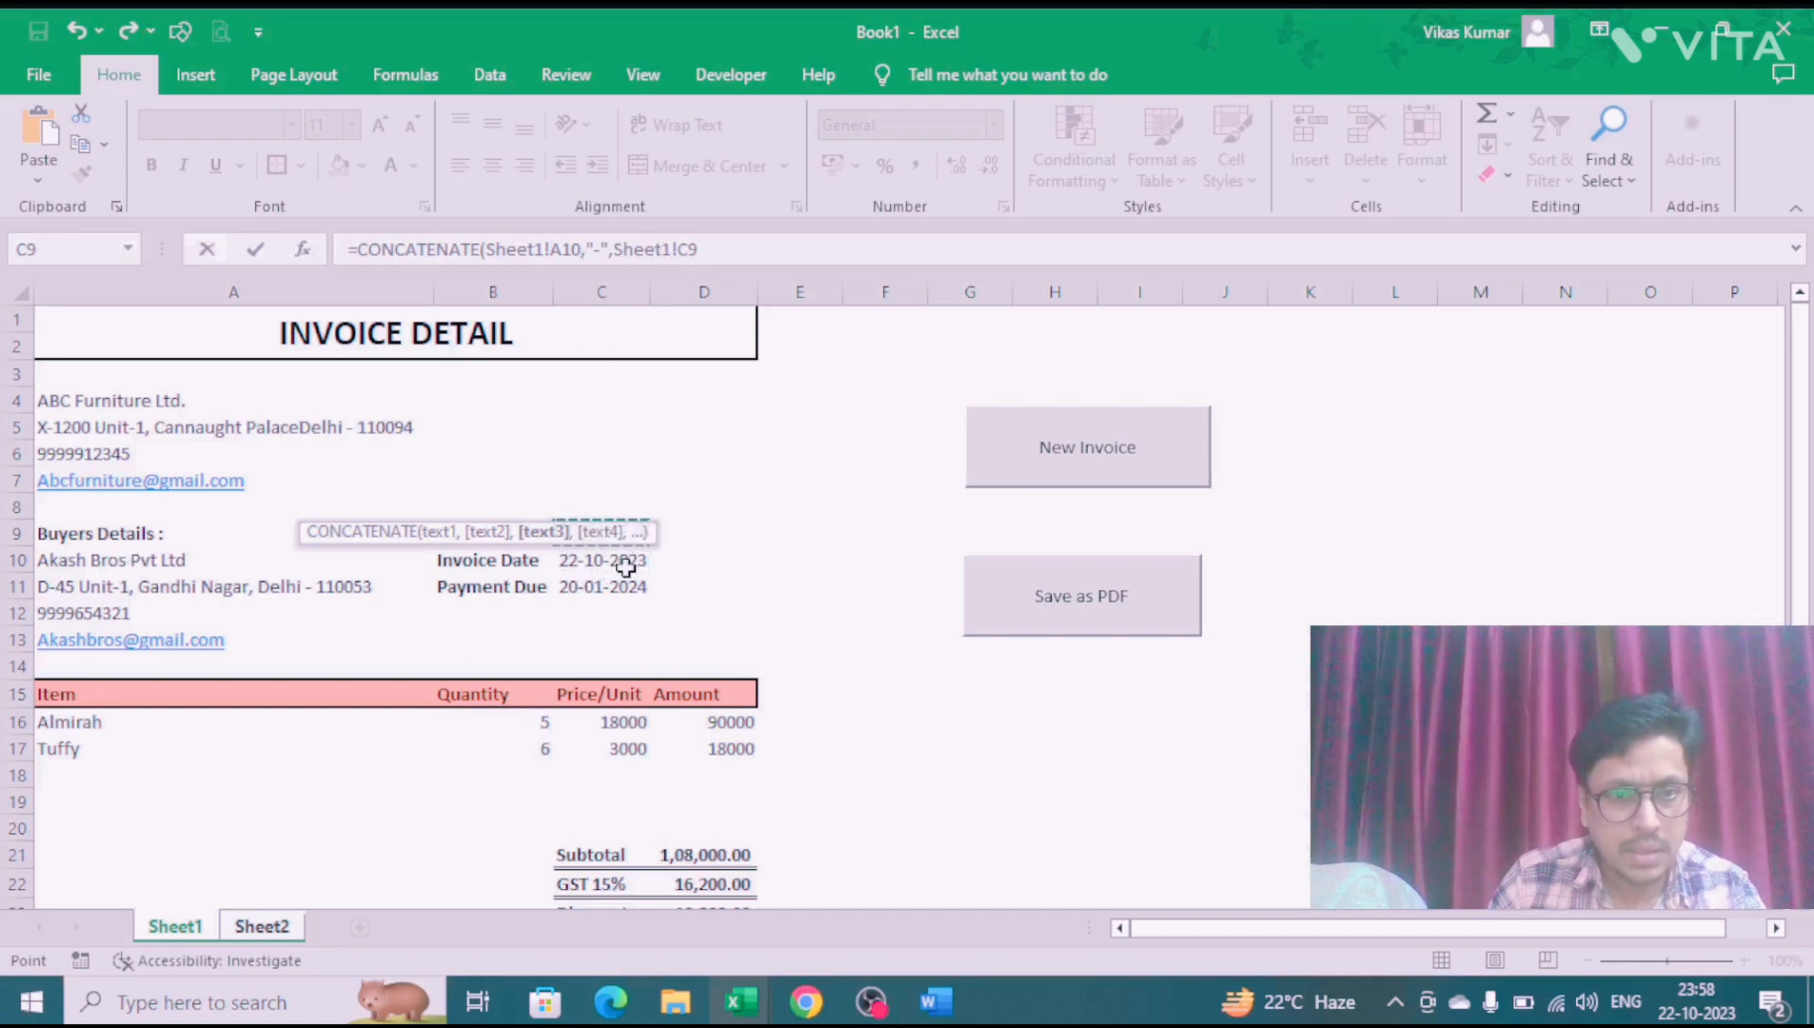
{"action": "key", "text": "Return"}
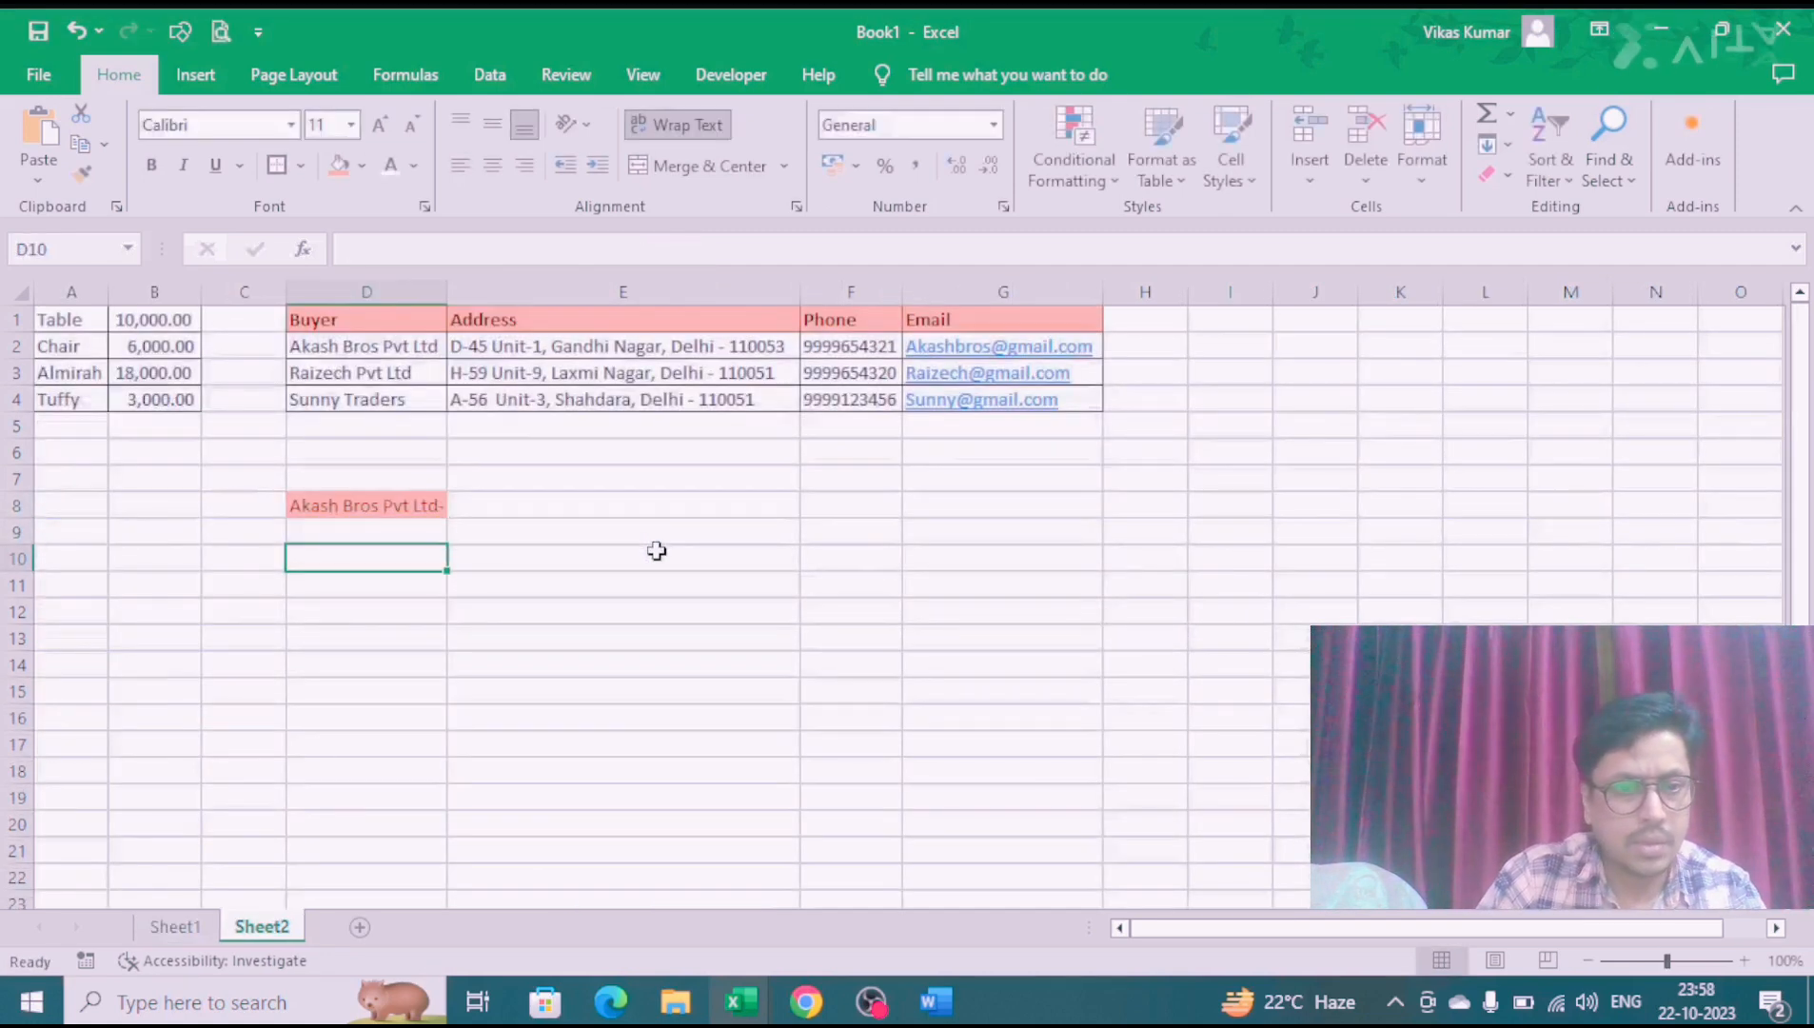
{"action": "key", "text": "Up"}
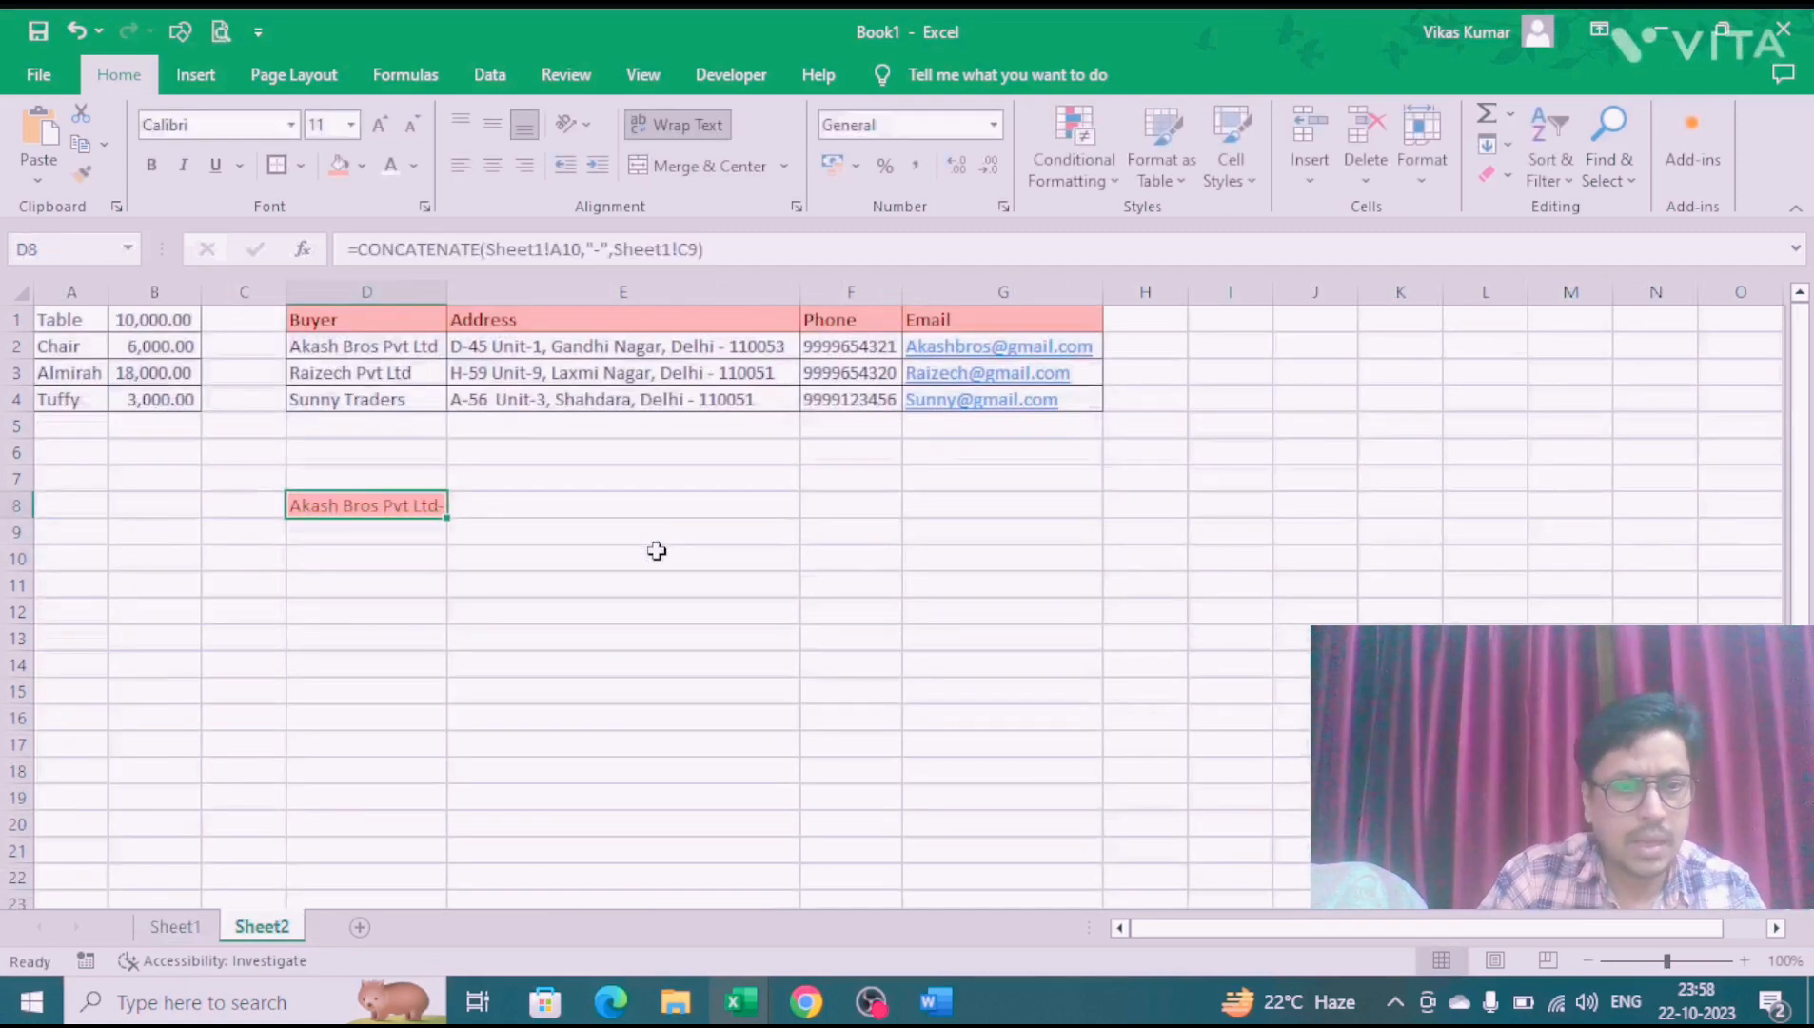
{"action": "double_click", "coordinate": [446, 291]}
Step: Return to the Visual Basic editor and remove an extra blank line below the savelocation line in pdfsave
{"action": "key", "text": "alt+F11"}
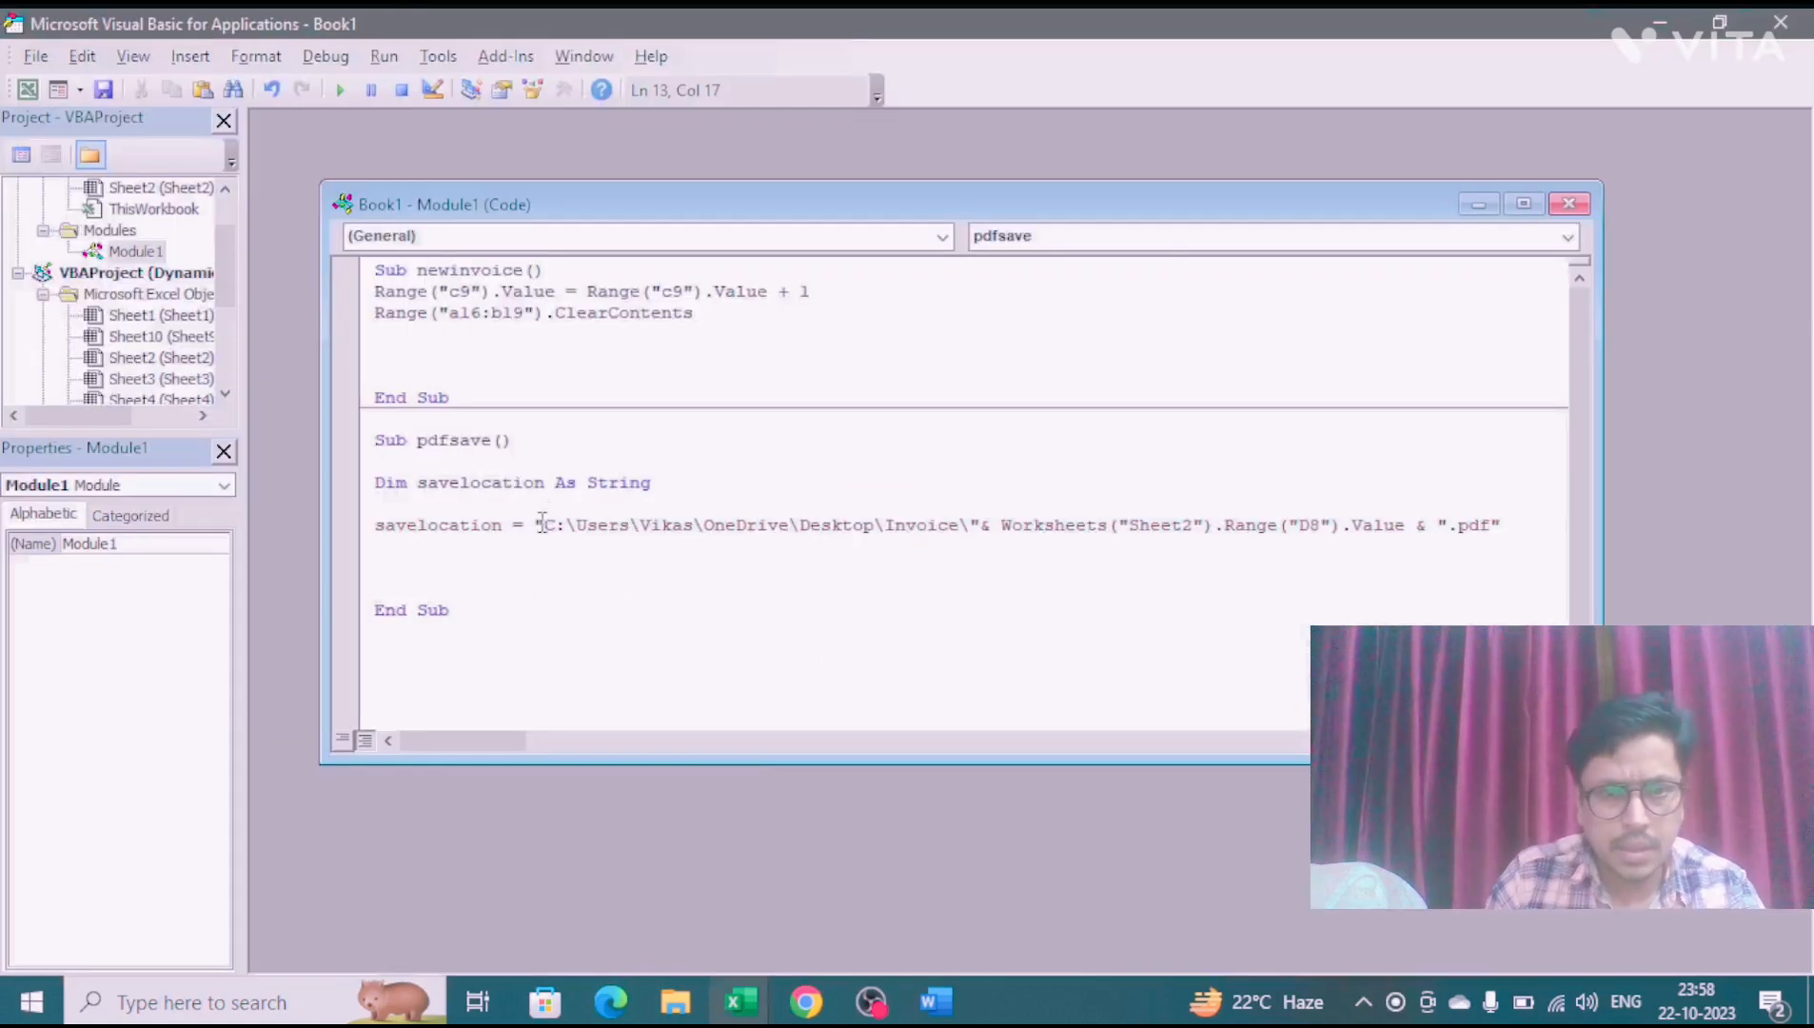
{"action": "left_click", "coordinate": [520, 576]}
{"action": "key", "text": "BackSpace"}
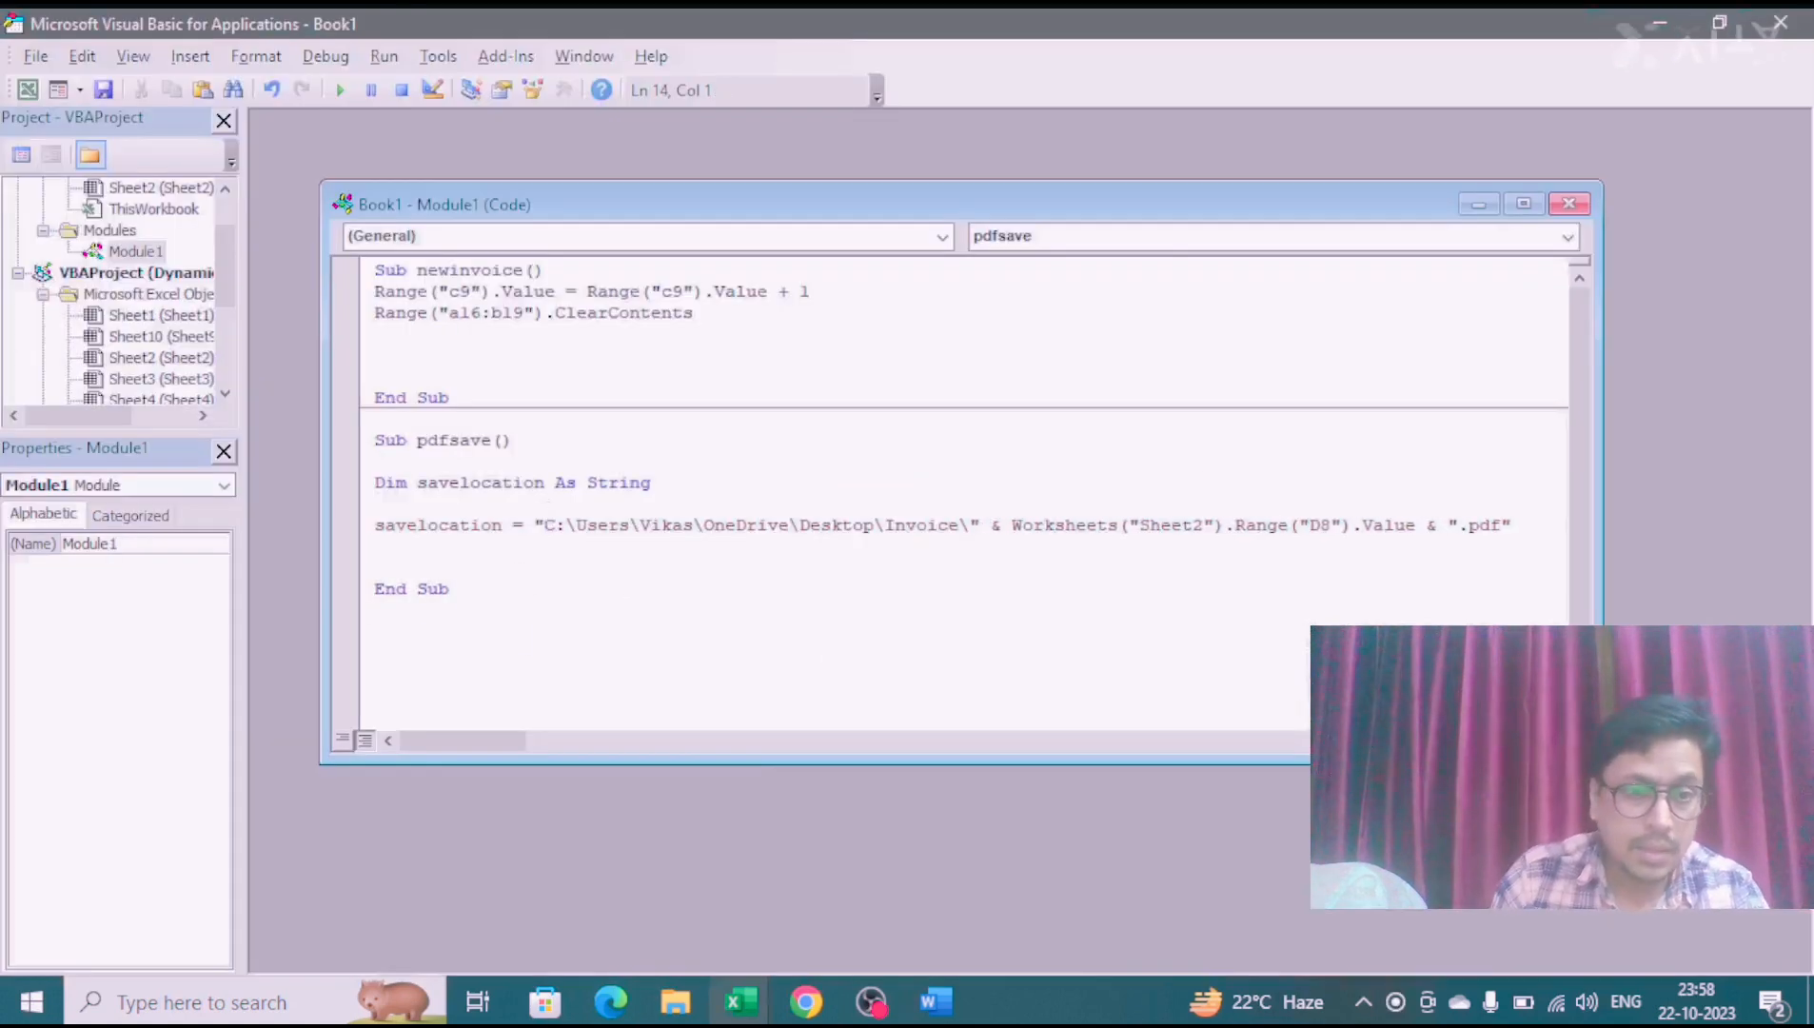
Step: Compare the Sheet2 D8 reference in the savelocation line with the file-name formula in cell D8 of the workbook
{"action": "key", "text": "alt+Tab"}
{"action": "key", "text": "alt+Tab"}
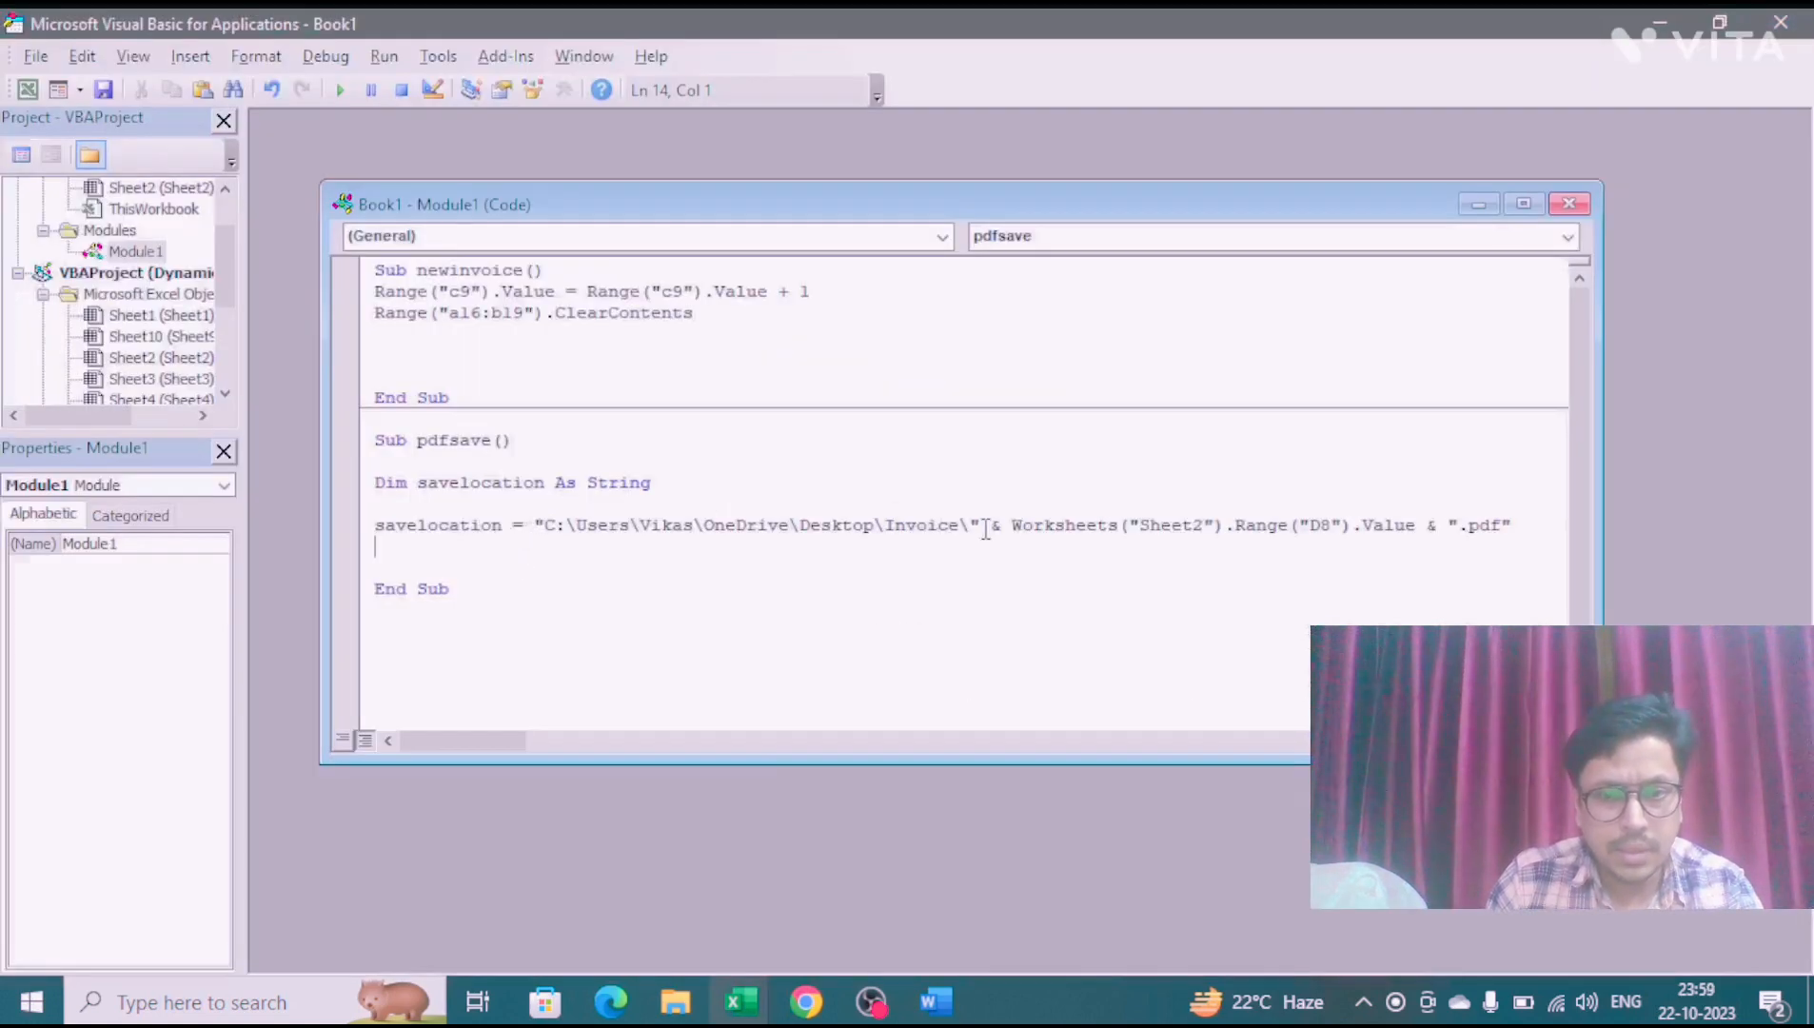
{"action": "key", "text": "alt+Tab"}
{"action": "key", "text": "alt+Tab"}
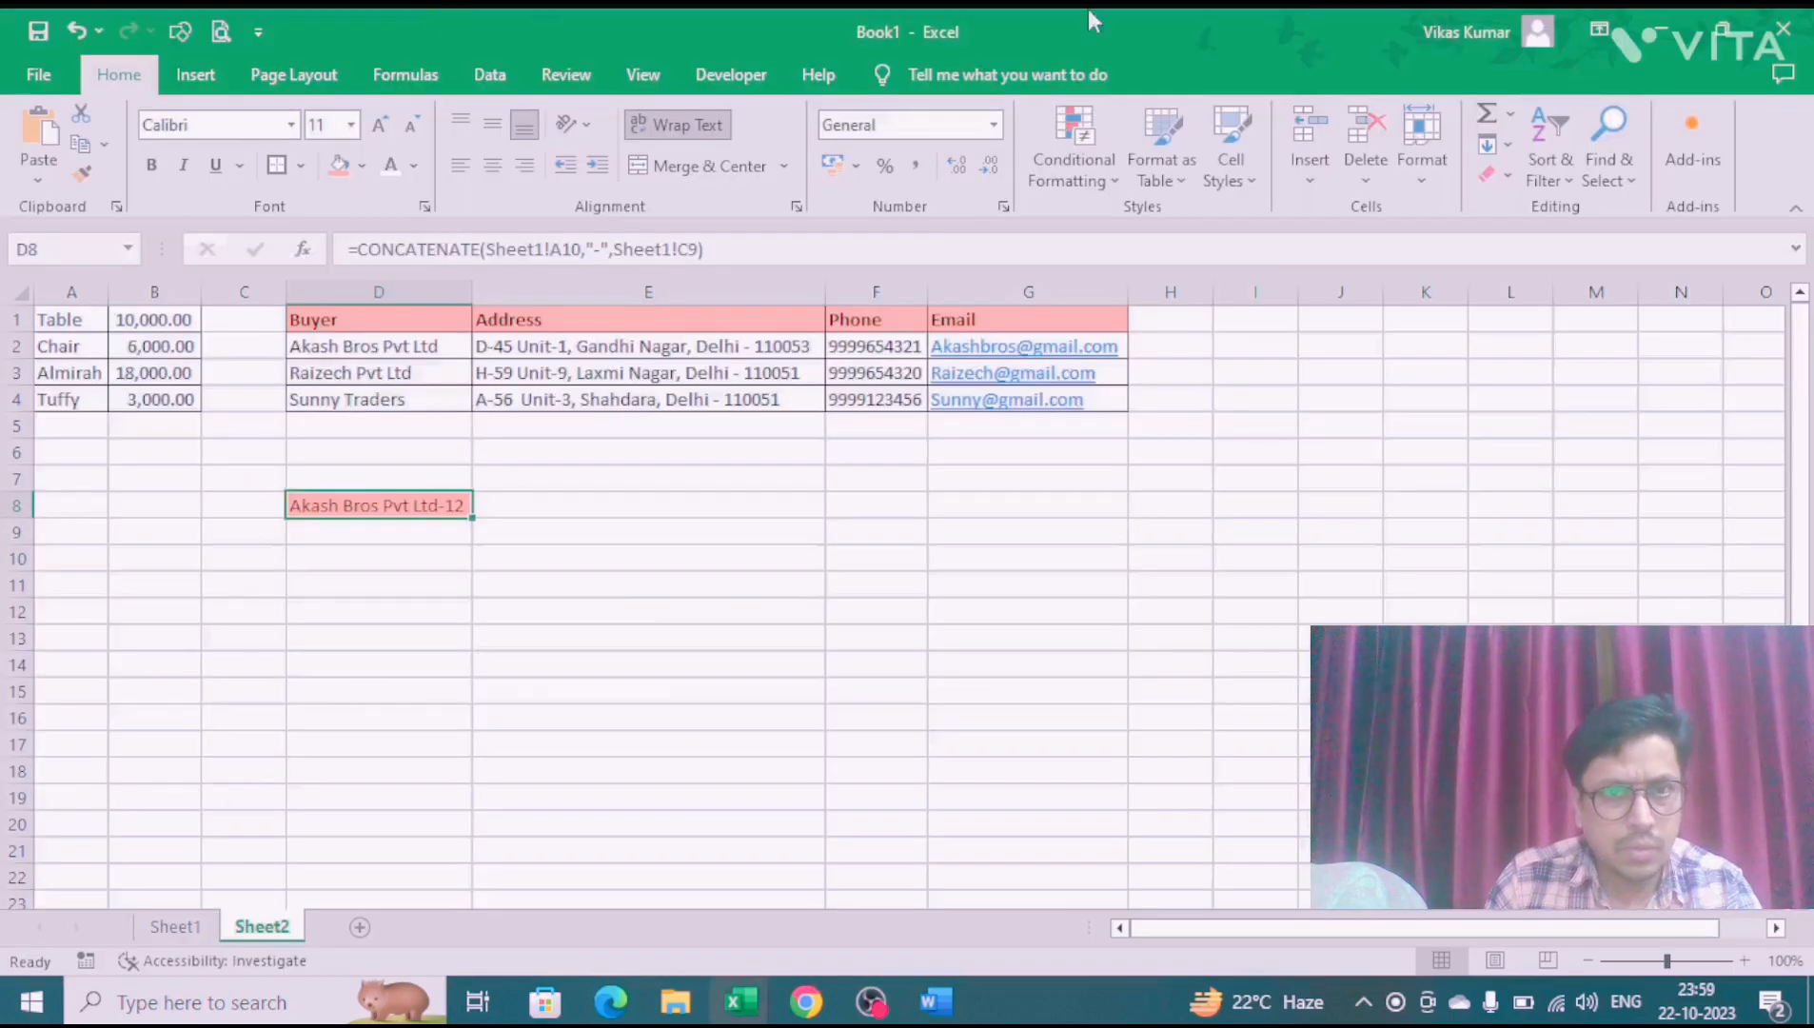
{"action": "key", "text": "alt+Tab"}
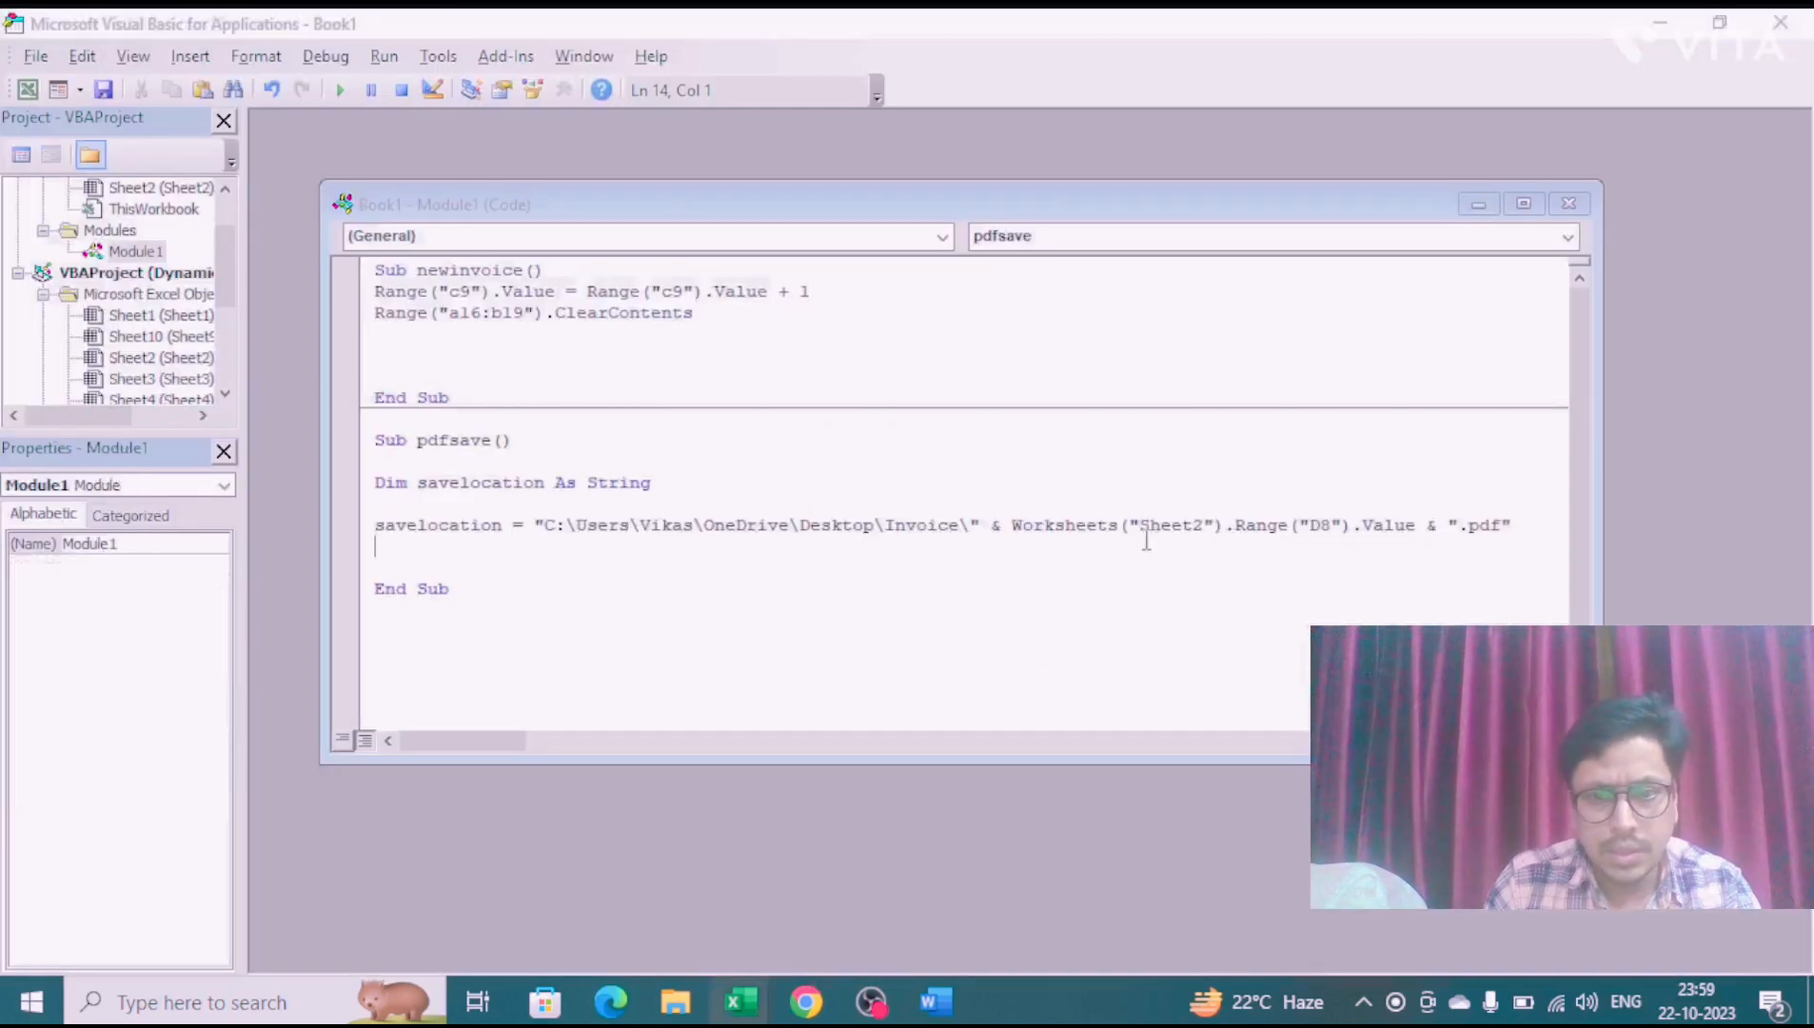
{"action": "key", "text": "alt+Tab"}
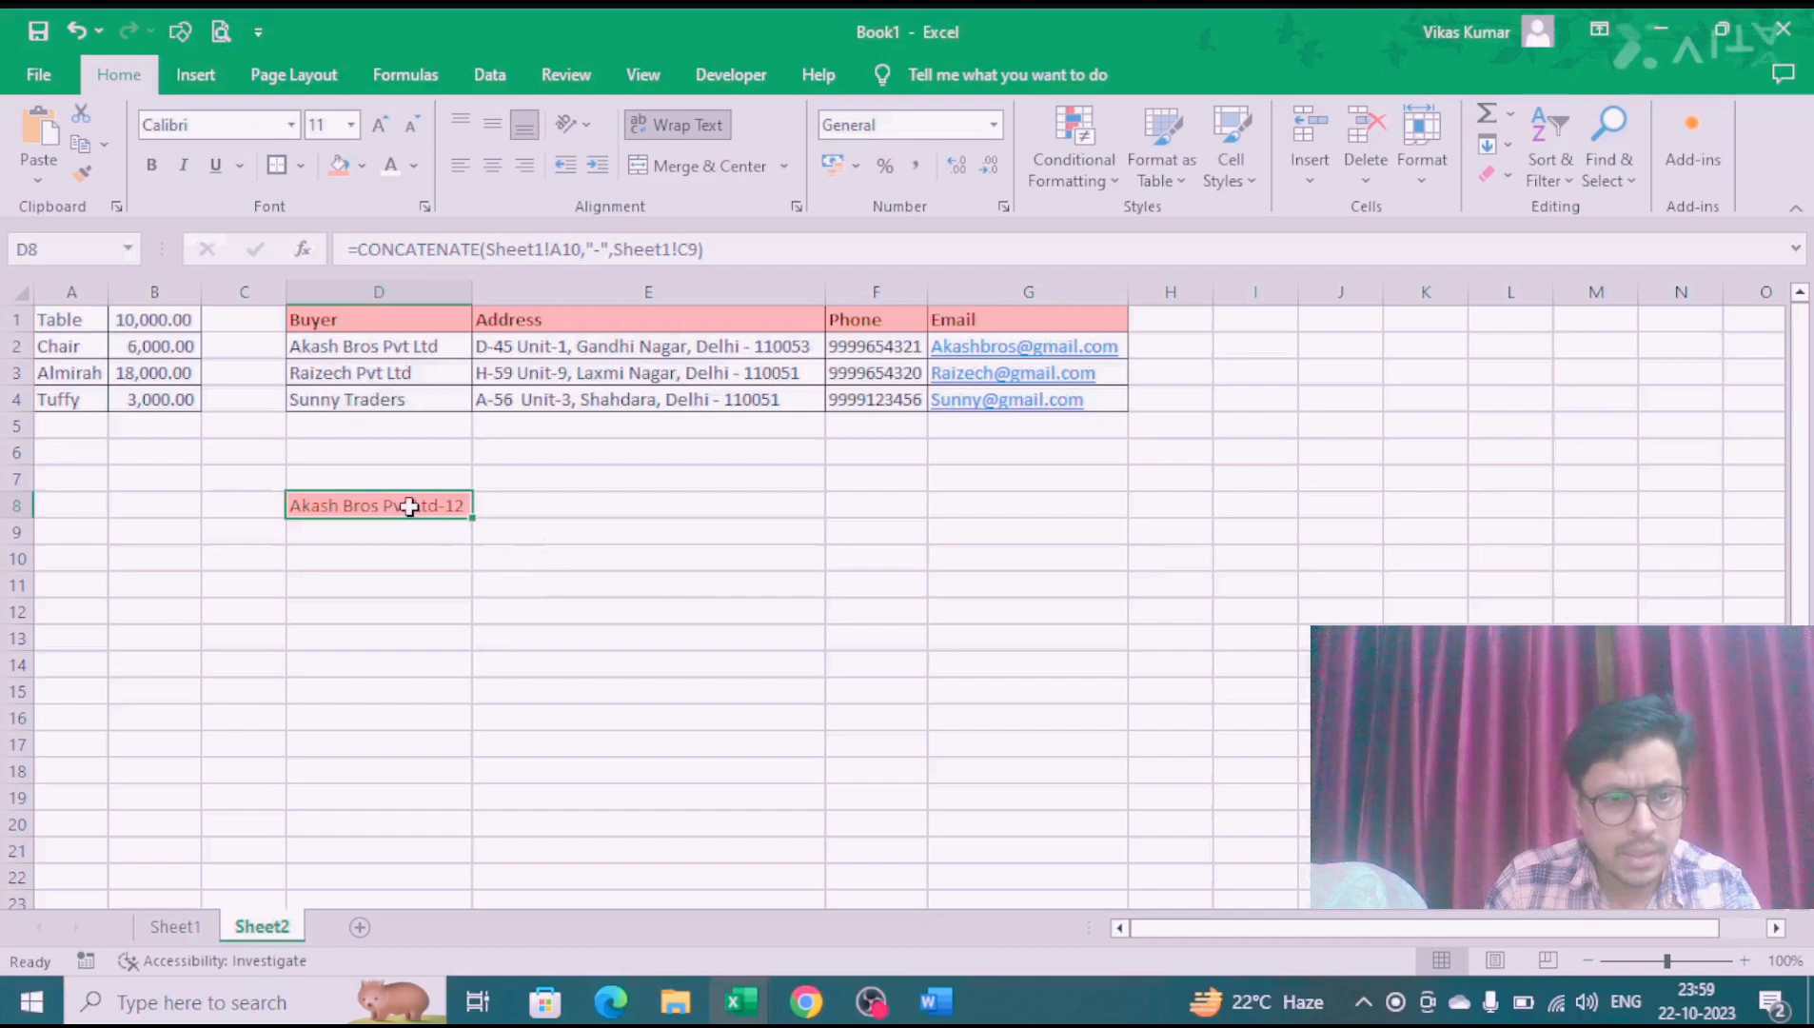
{"action": "key", "text": "alt+Tab"}
{"action": "key", "text": "alt+Tab"}
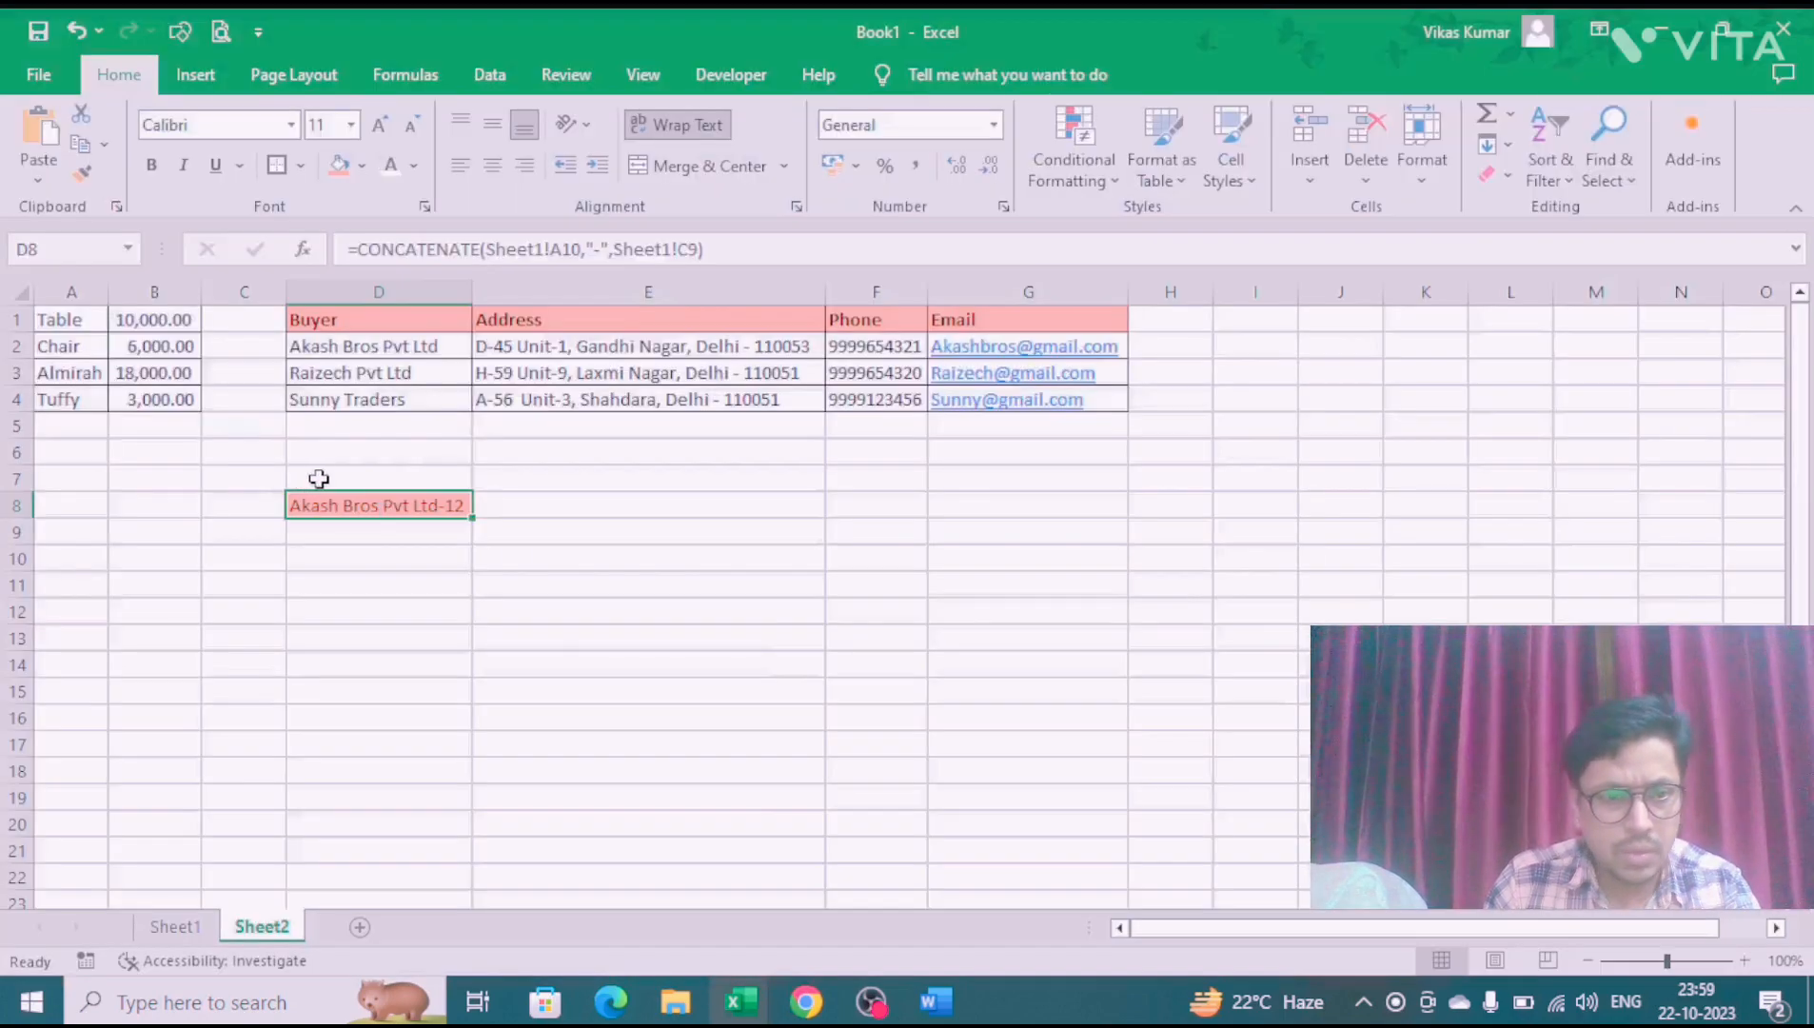
{"action": "key", "text": "alt+Tab"}
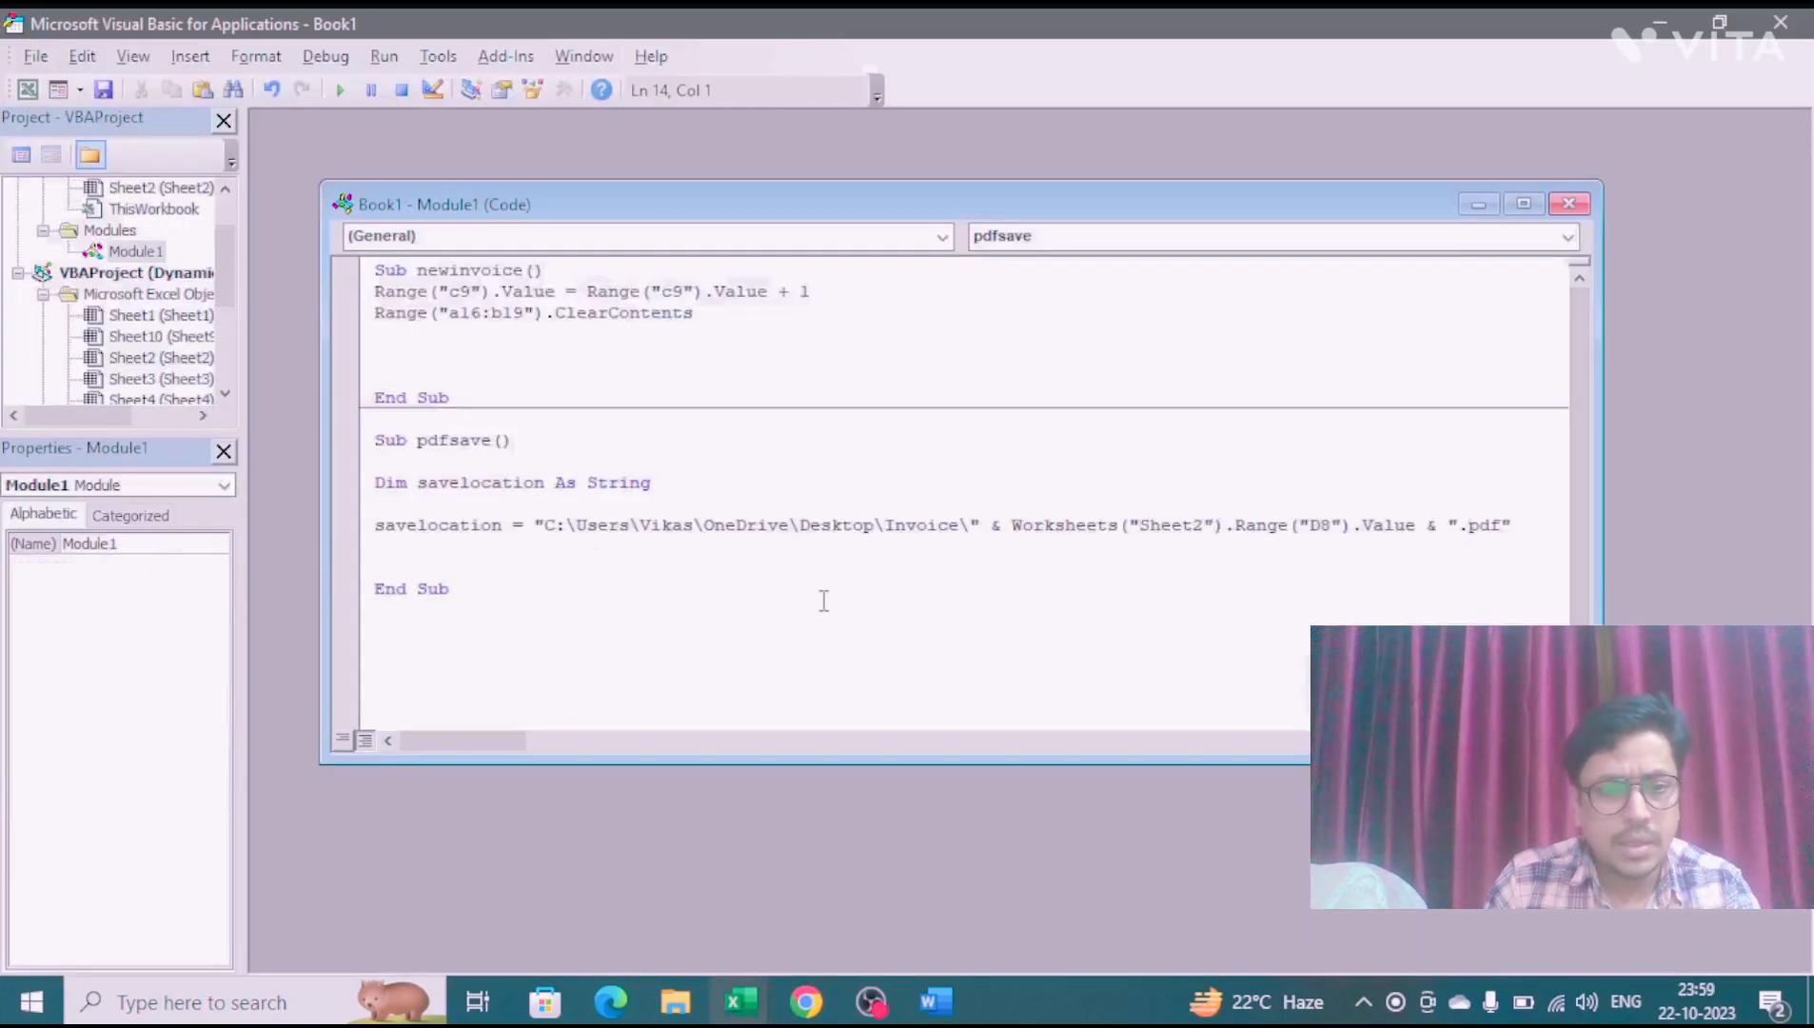
{"action": "key", "text": "alt+Tab"}
{"action": "left_click", "coordinate": [216, 931]}
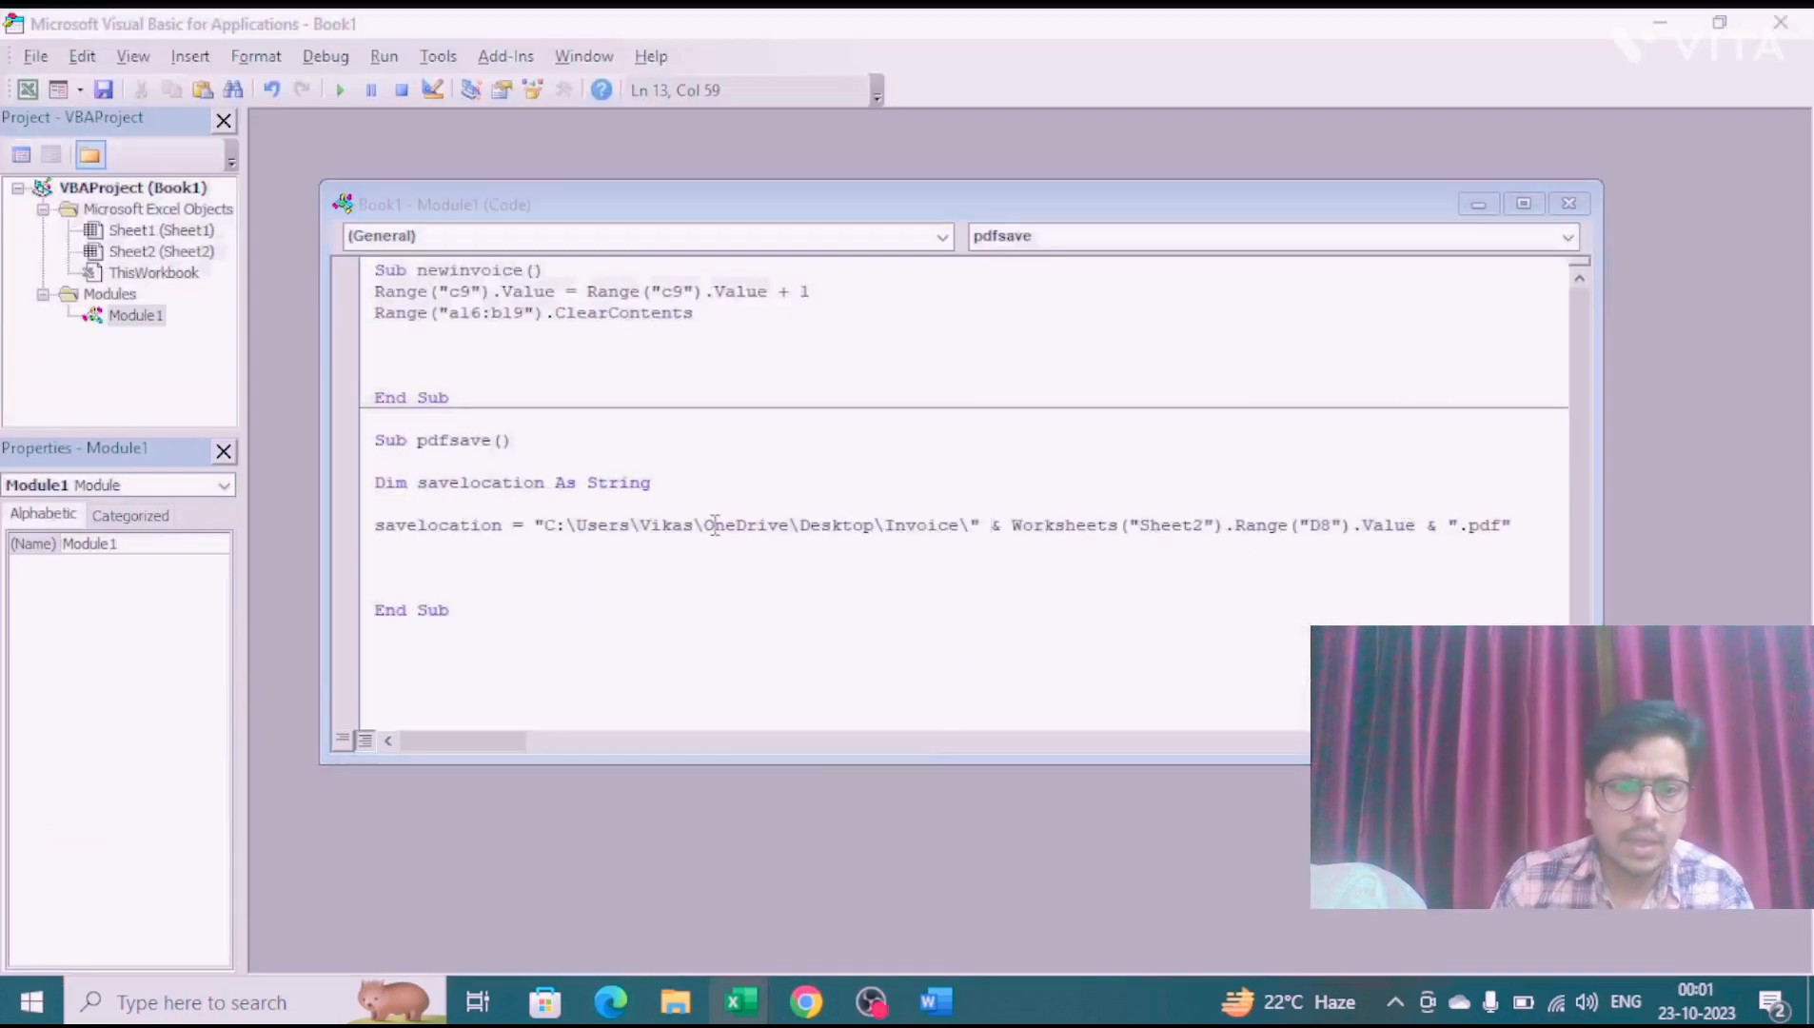
Step: Copy the line ActiveSheet.ExportAsFixedFormat Type:=xlTypePDF, Filename:=saveLocation from the Word document into pdfsave, below the savelocation line in the Visual Basic editor
{"action": "key", "text": "alt+Tab"}
{"action": "key", "text": "alt+Tab"}
{"action": "key", "text": "alt+Tab"}
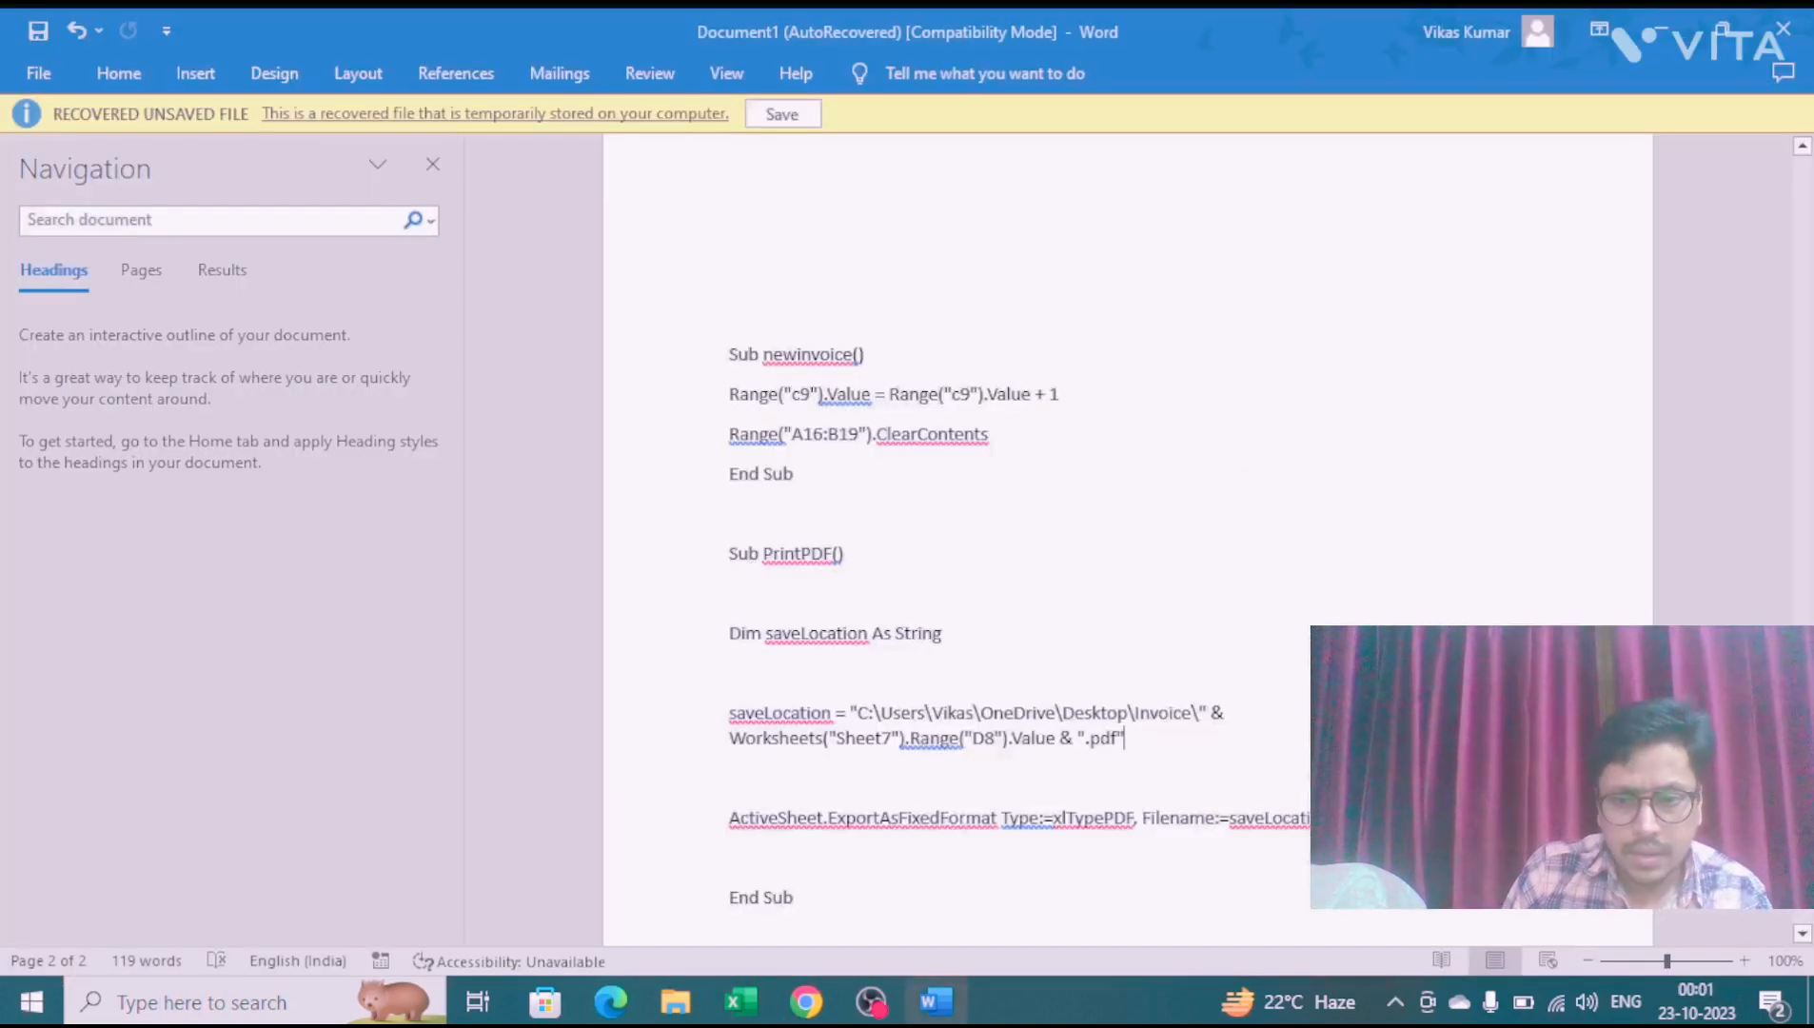
{"action": "left_click_drag", "start_coordinate": [1332, 818], "coordinate": [729, 818]}
{"action": "key", "text": "ctrl+c"}
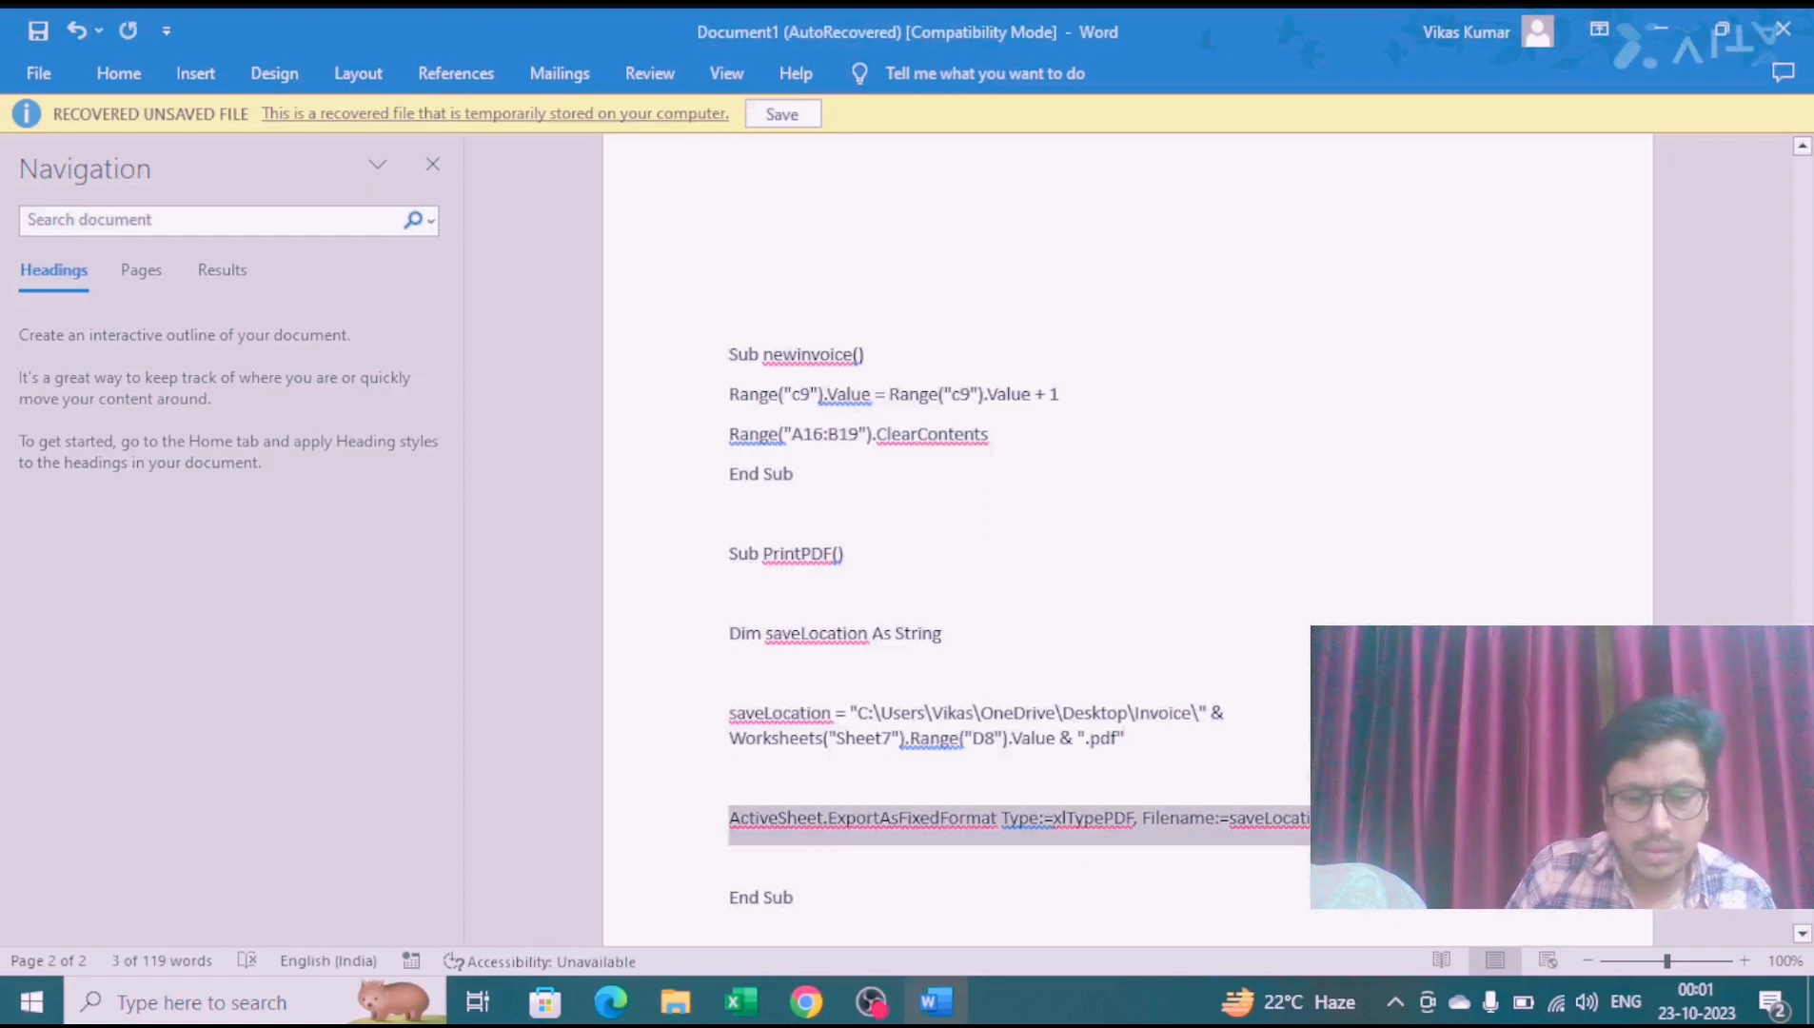
{"action": "key", "text": "alt+Tab"}
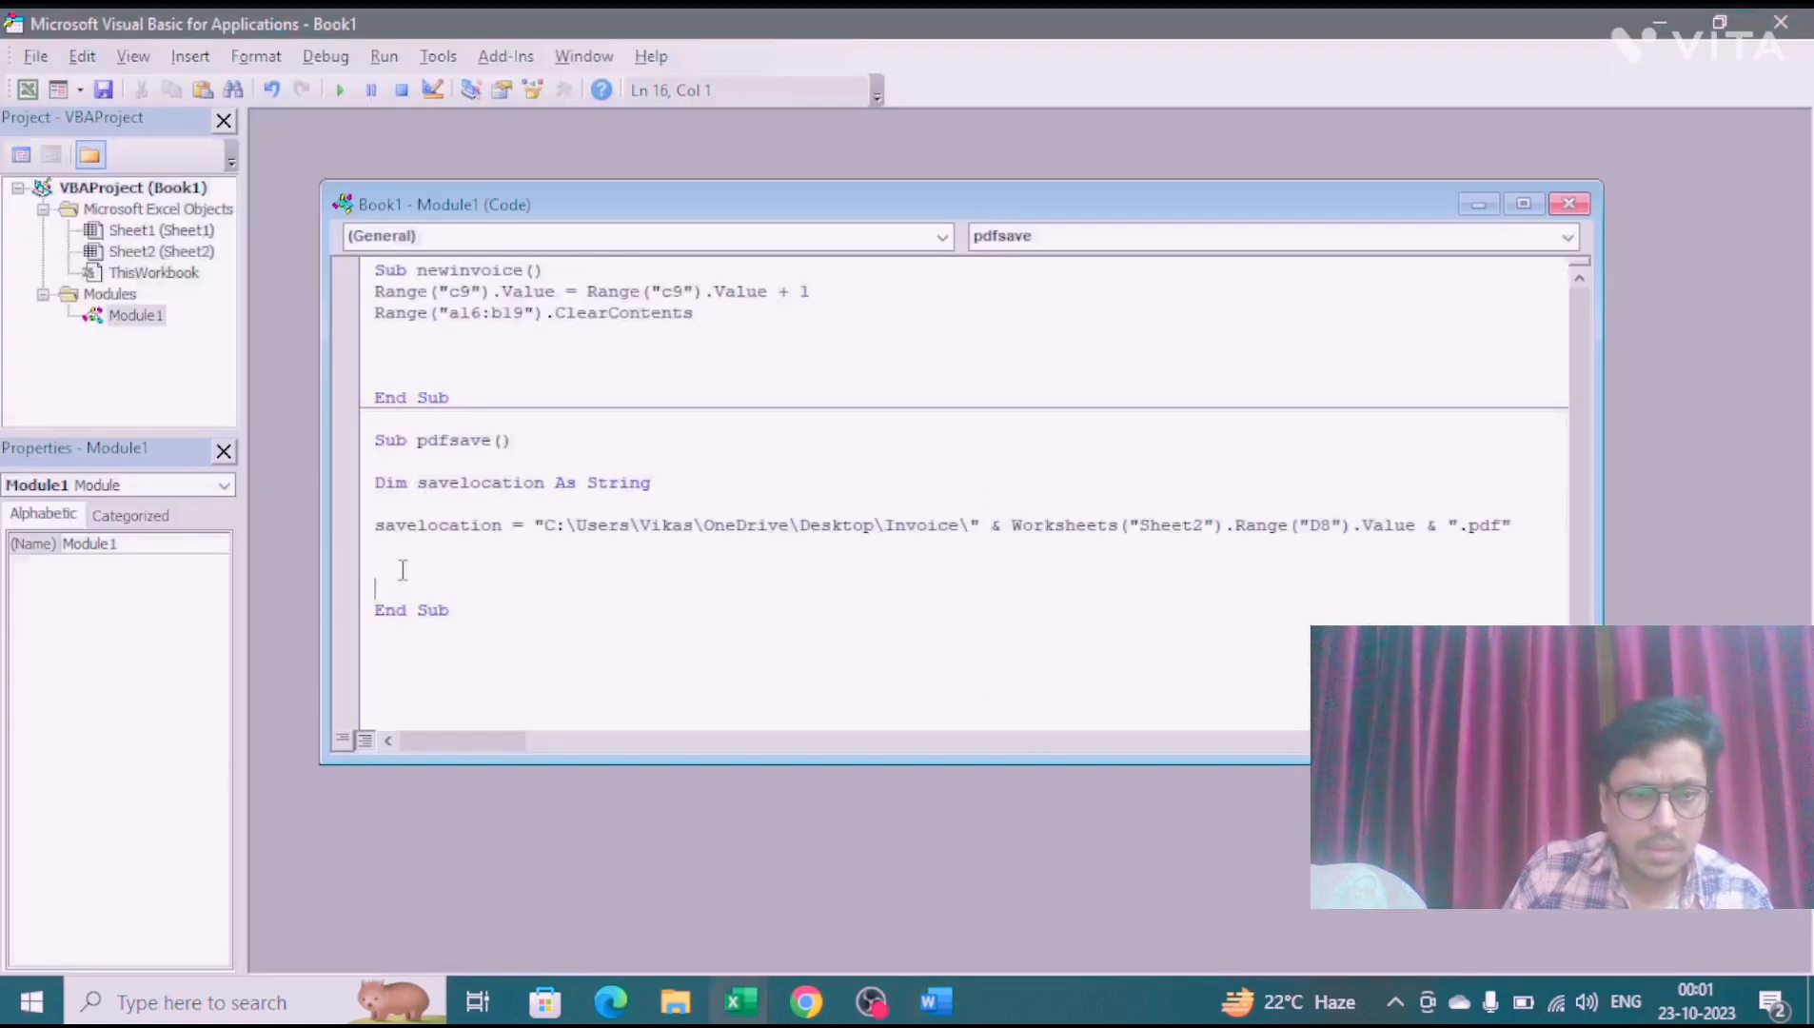
{"action": "key", "text": "ctrl+v"}
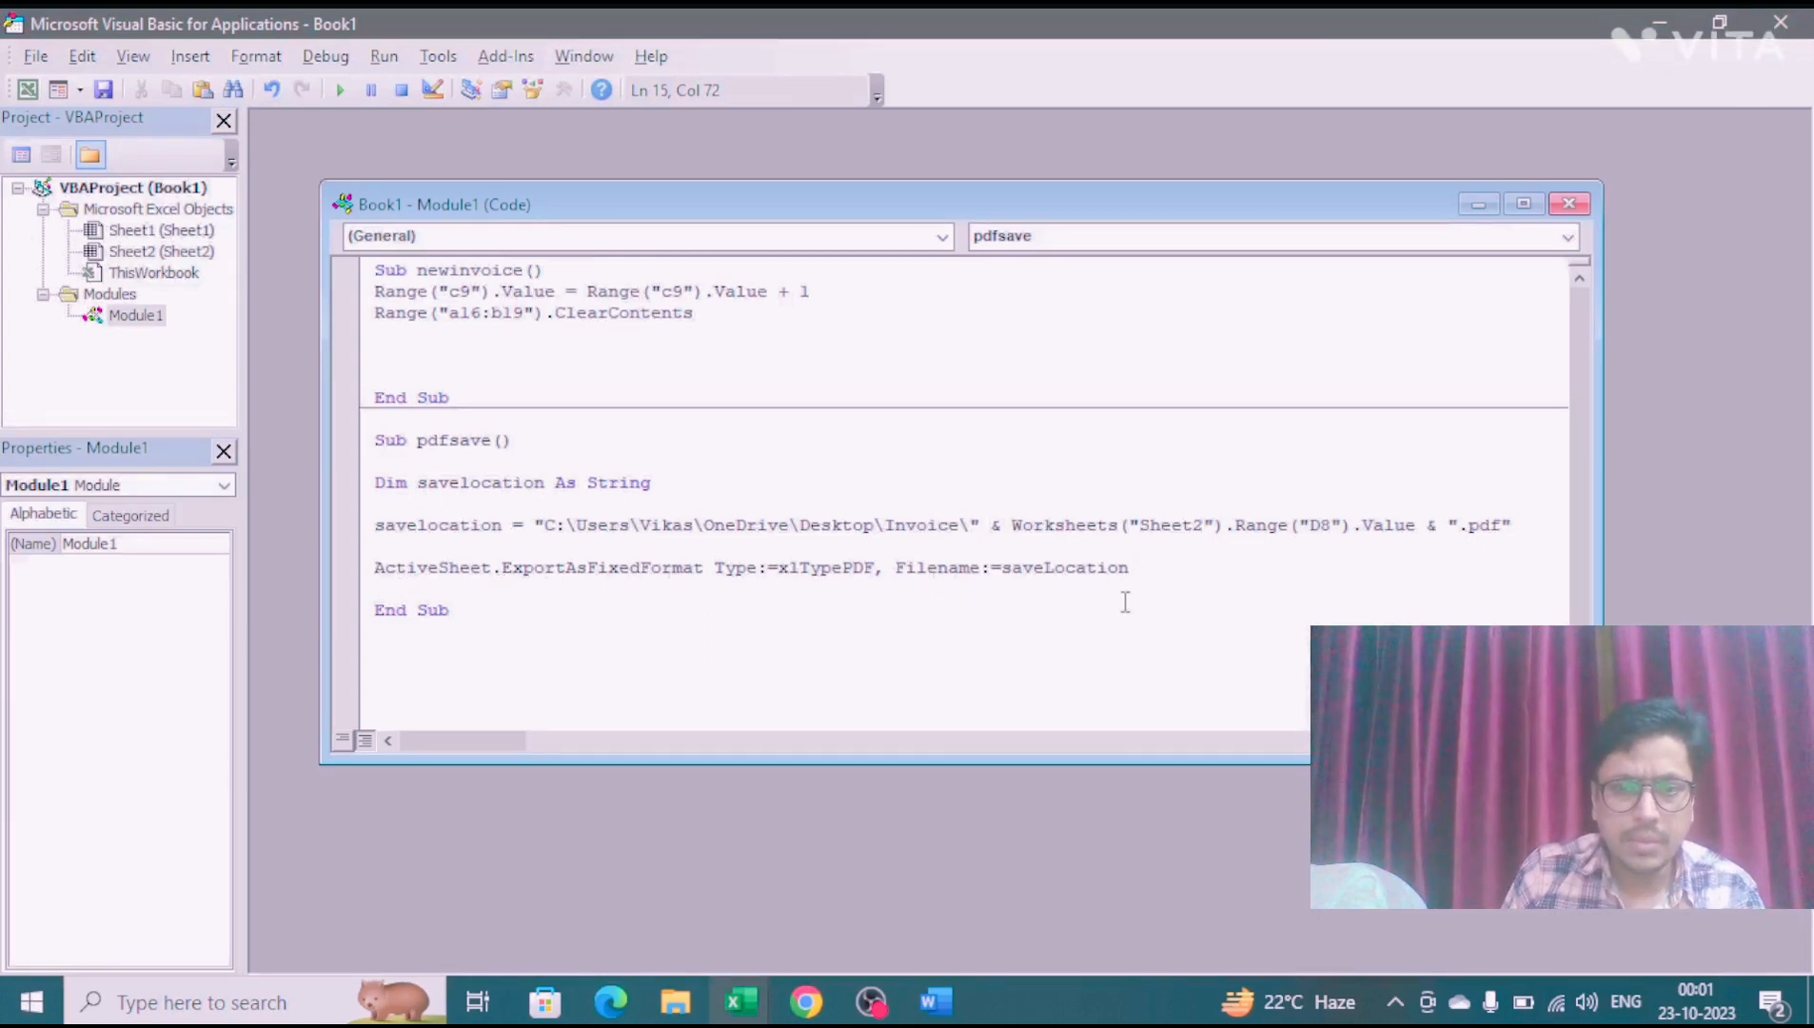
Step: Turn on design mode in the Visual Basic editor and assign the pdfsave macro to the Save as PDF button on Book1's Sheet1
{"action": "left_click", "coordinate": [432, 89]}
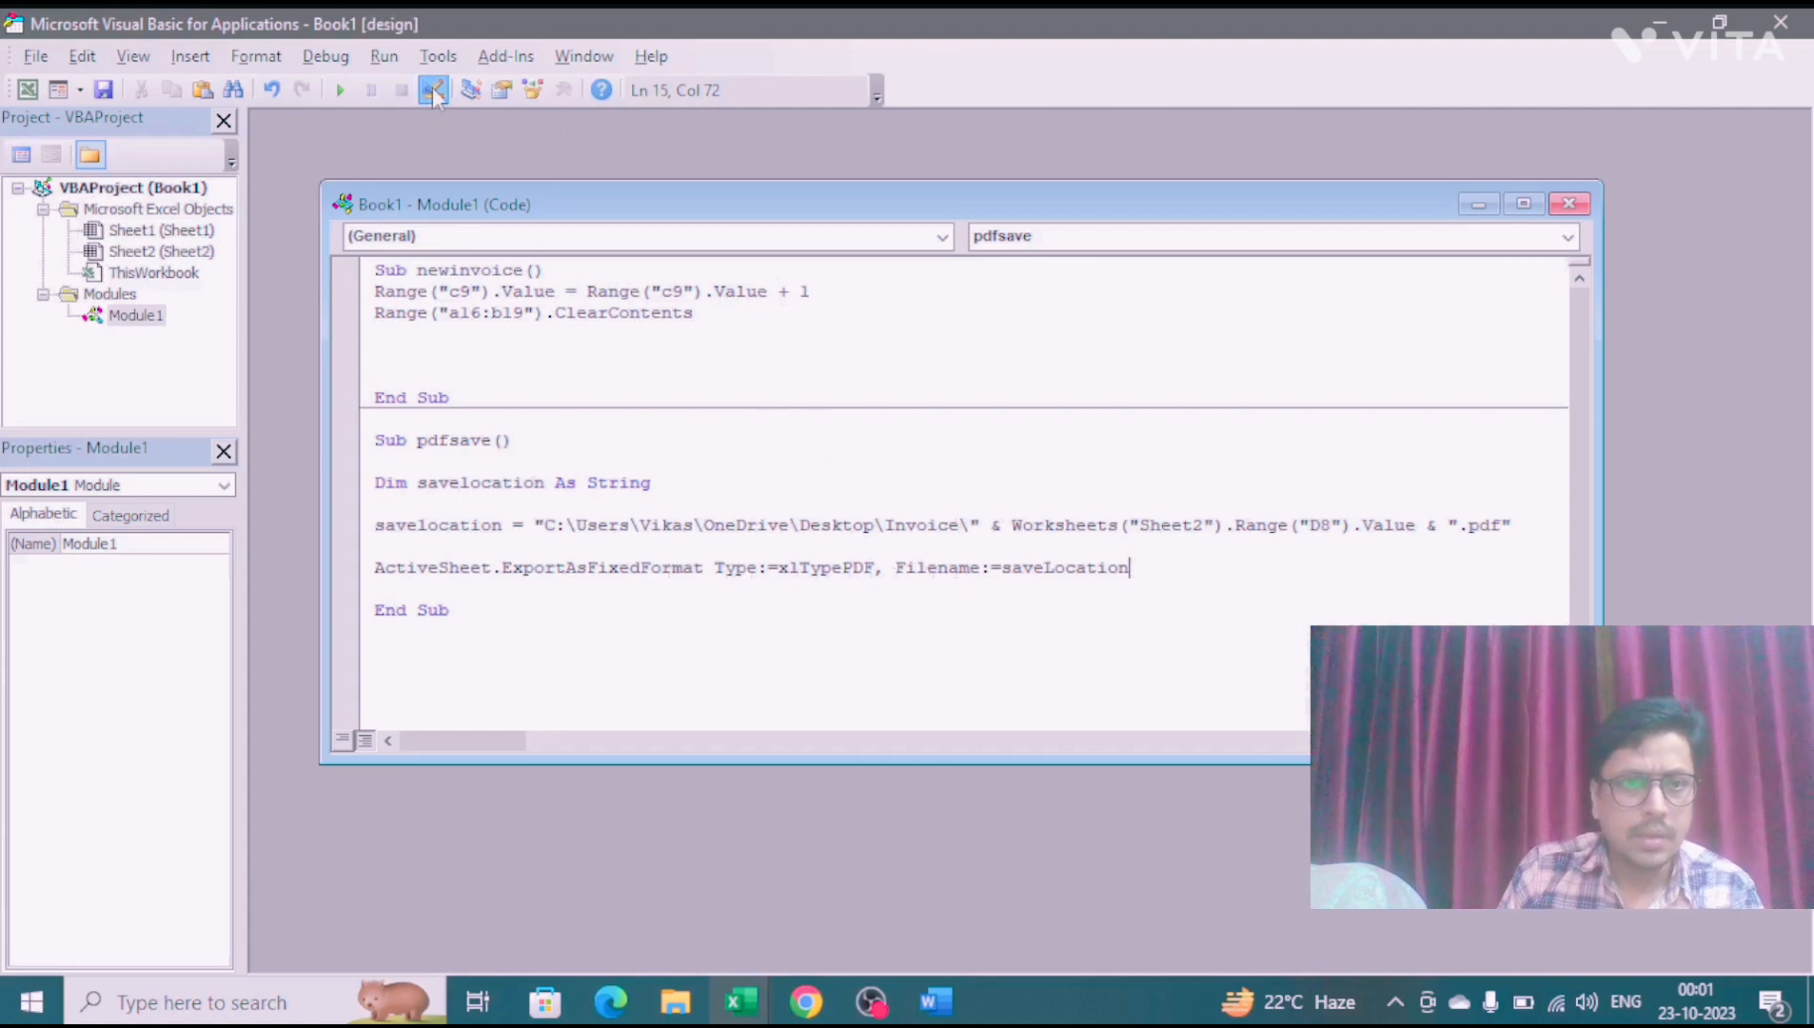
{"action": "key", "text": "alt+Tab"}
{"action": "key", "text": "alt+Tab"}
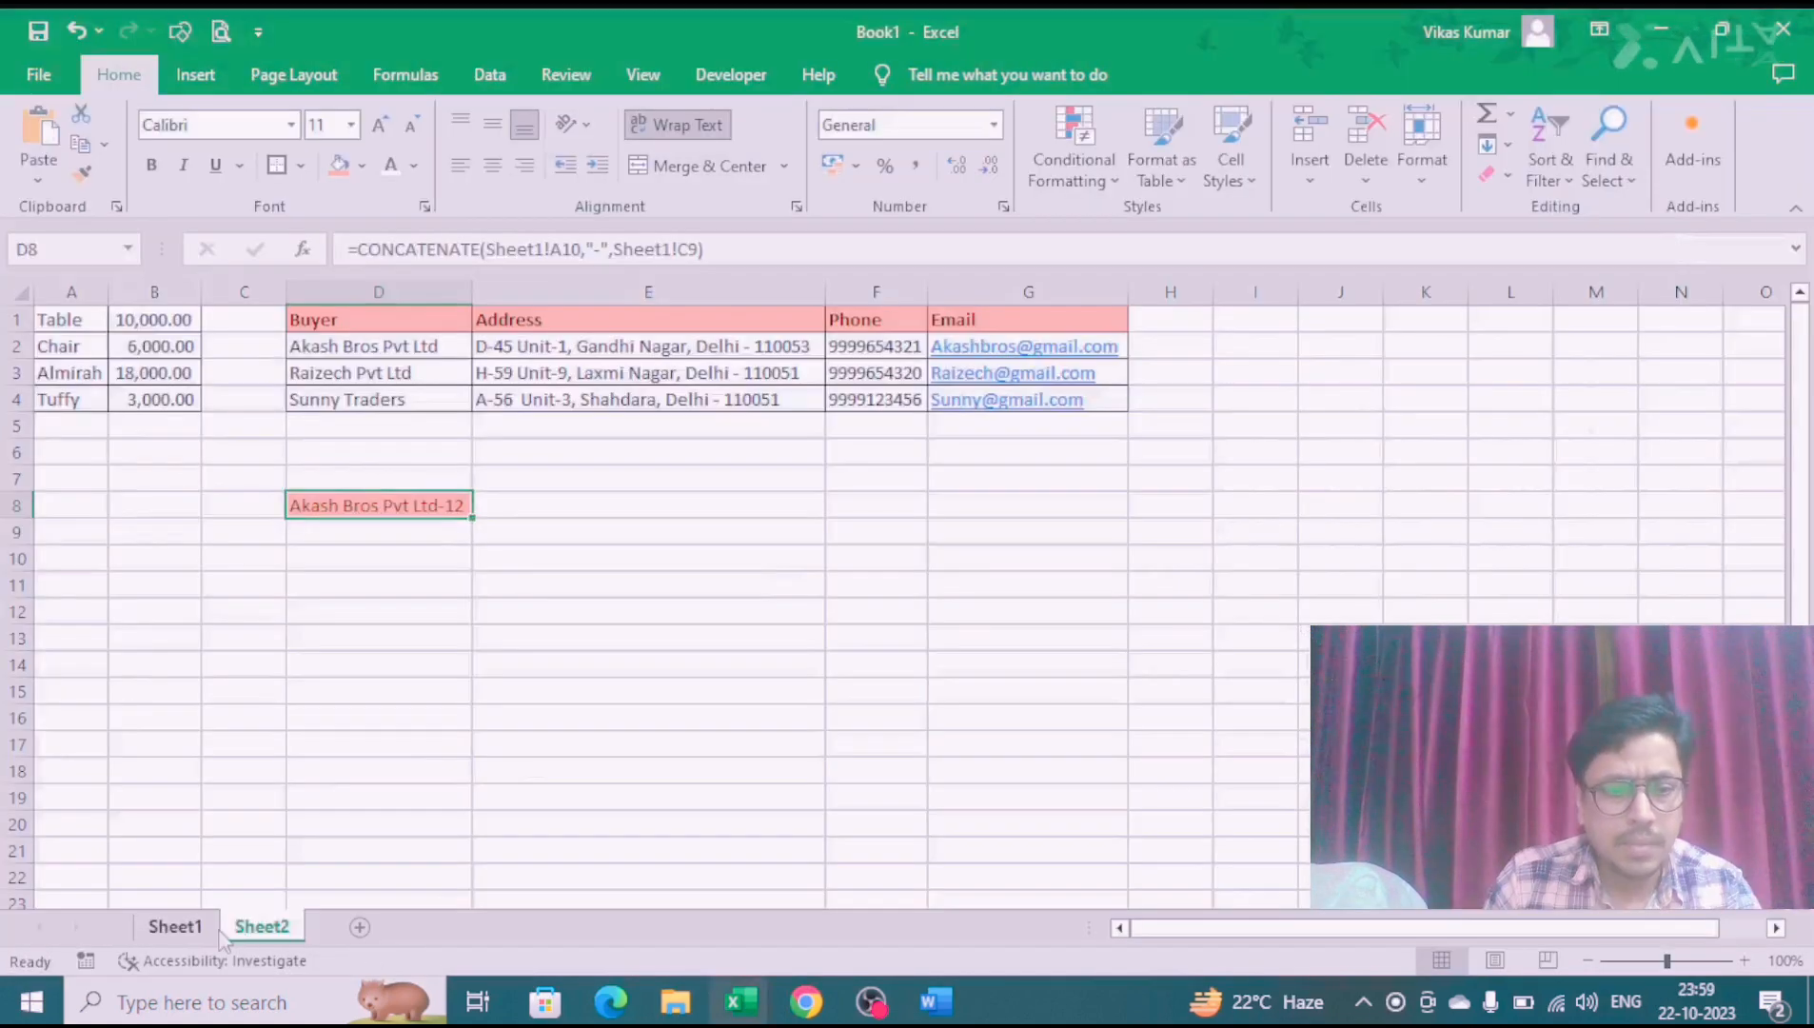
{"action": "left_click", "coordinate": [175, 926]}
{"action": "right_click", "coordinate": [1075, 623]}
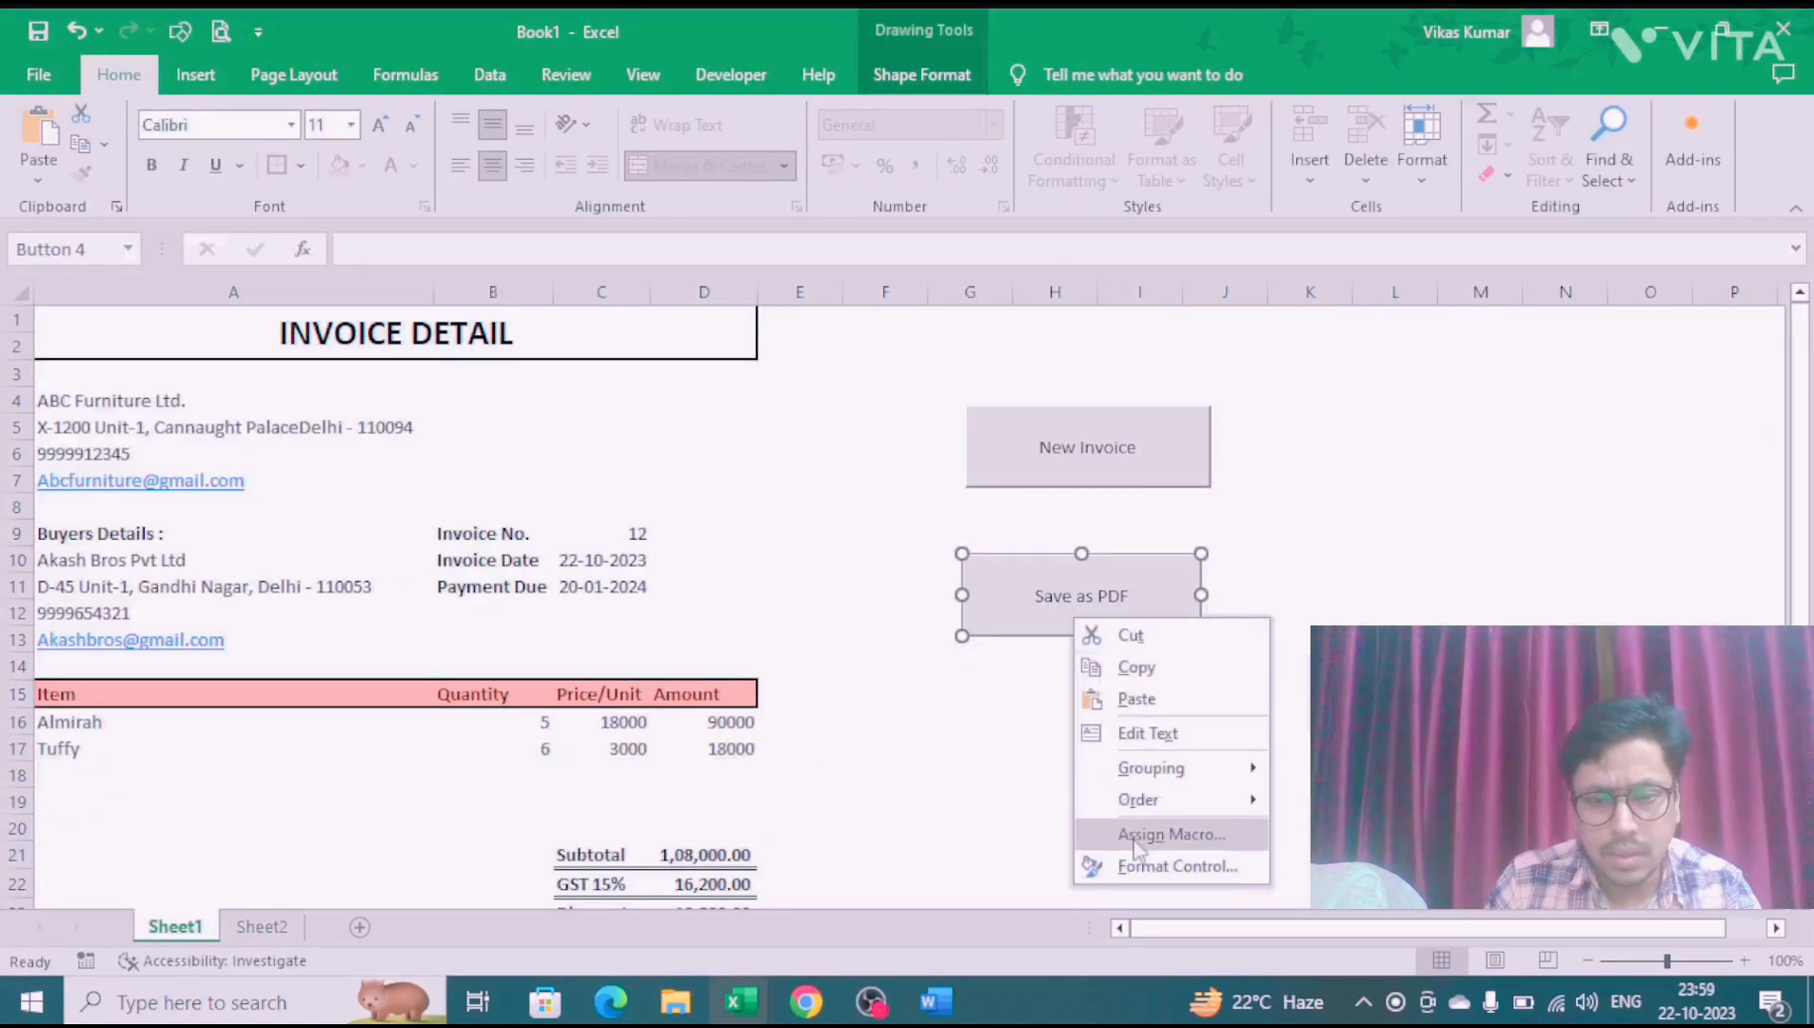
{"action": "left_click", "coordinate": [1142, 835]}
{"action": "left_click", "coordinate": [940, 629]}
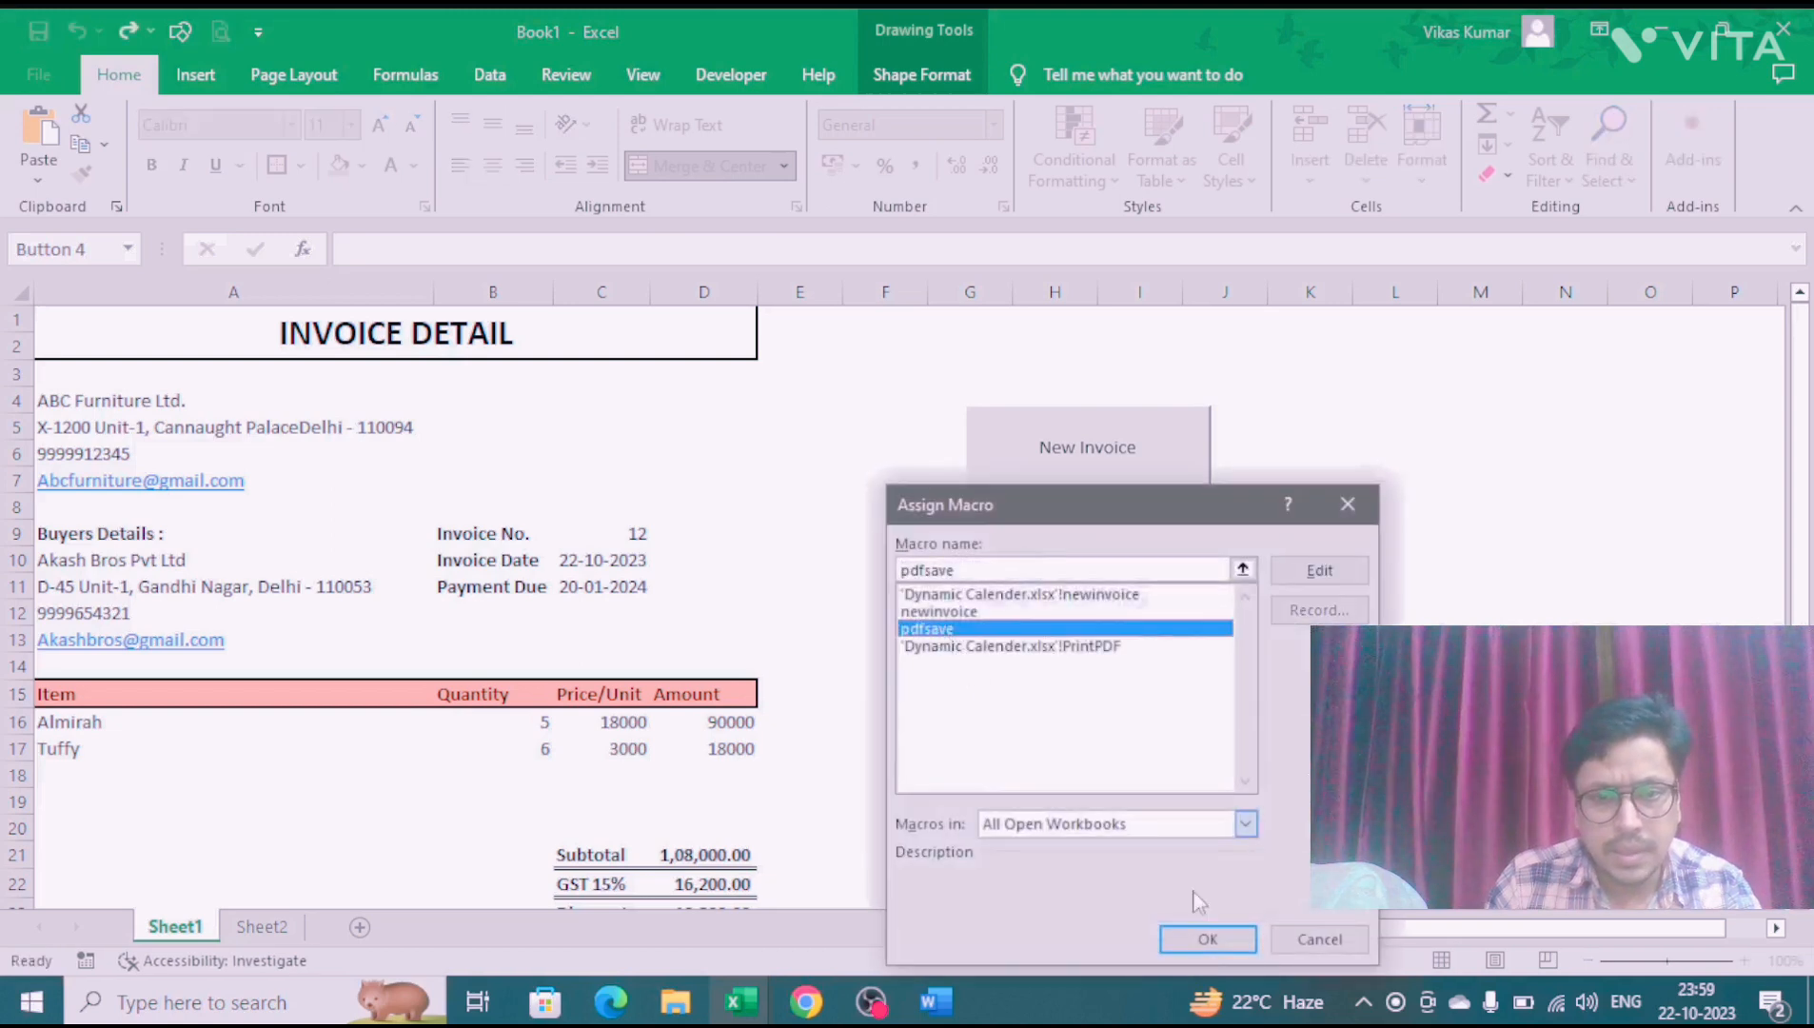
{"action": "left_click", "coordinate": [1207, 939]}
{"action": "left_click", "coordinate": [853, 538]}
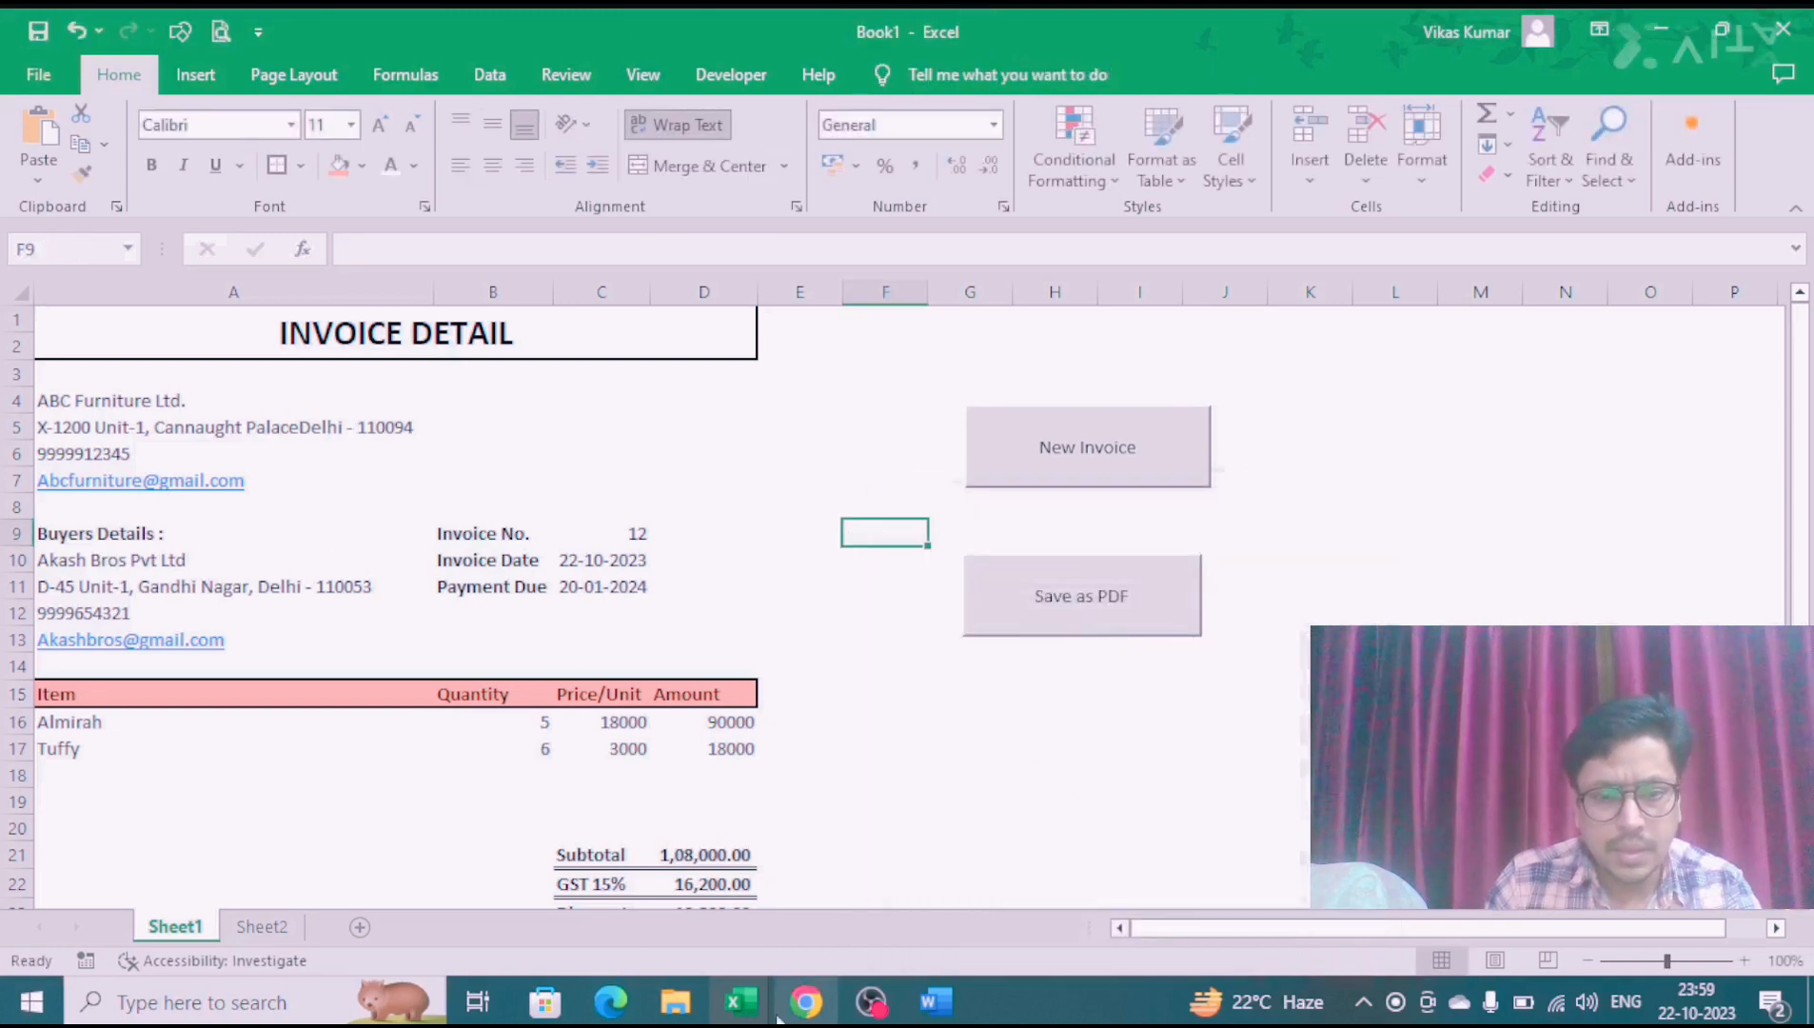
Step: Switch to the Invoice folder in File Explorer and delete the old PDF Raizech Pvt Ltd-10
{"action": "mouse_move", "coordinate": [675, 1001]}
{"action": "left_click", "coordinate": [770, 914]}
{"action": "left_click", "coordinate": [433, 373]}
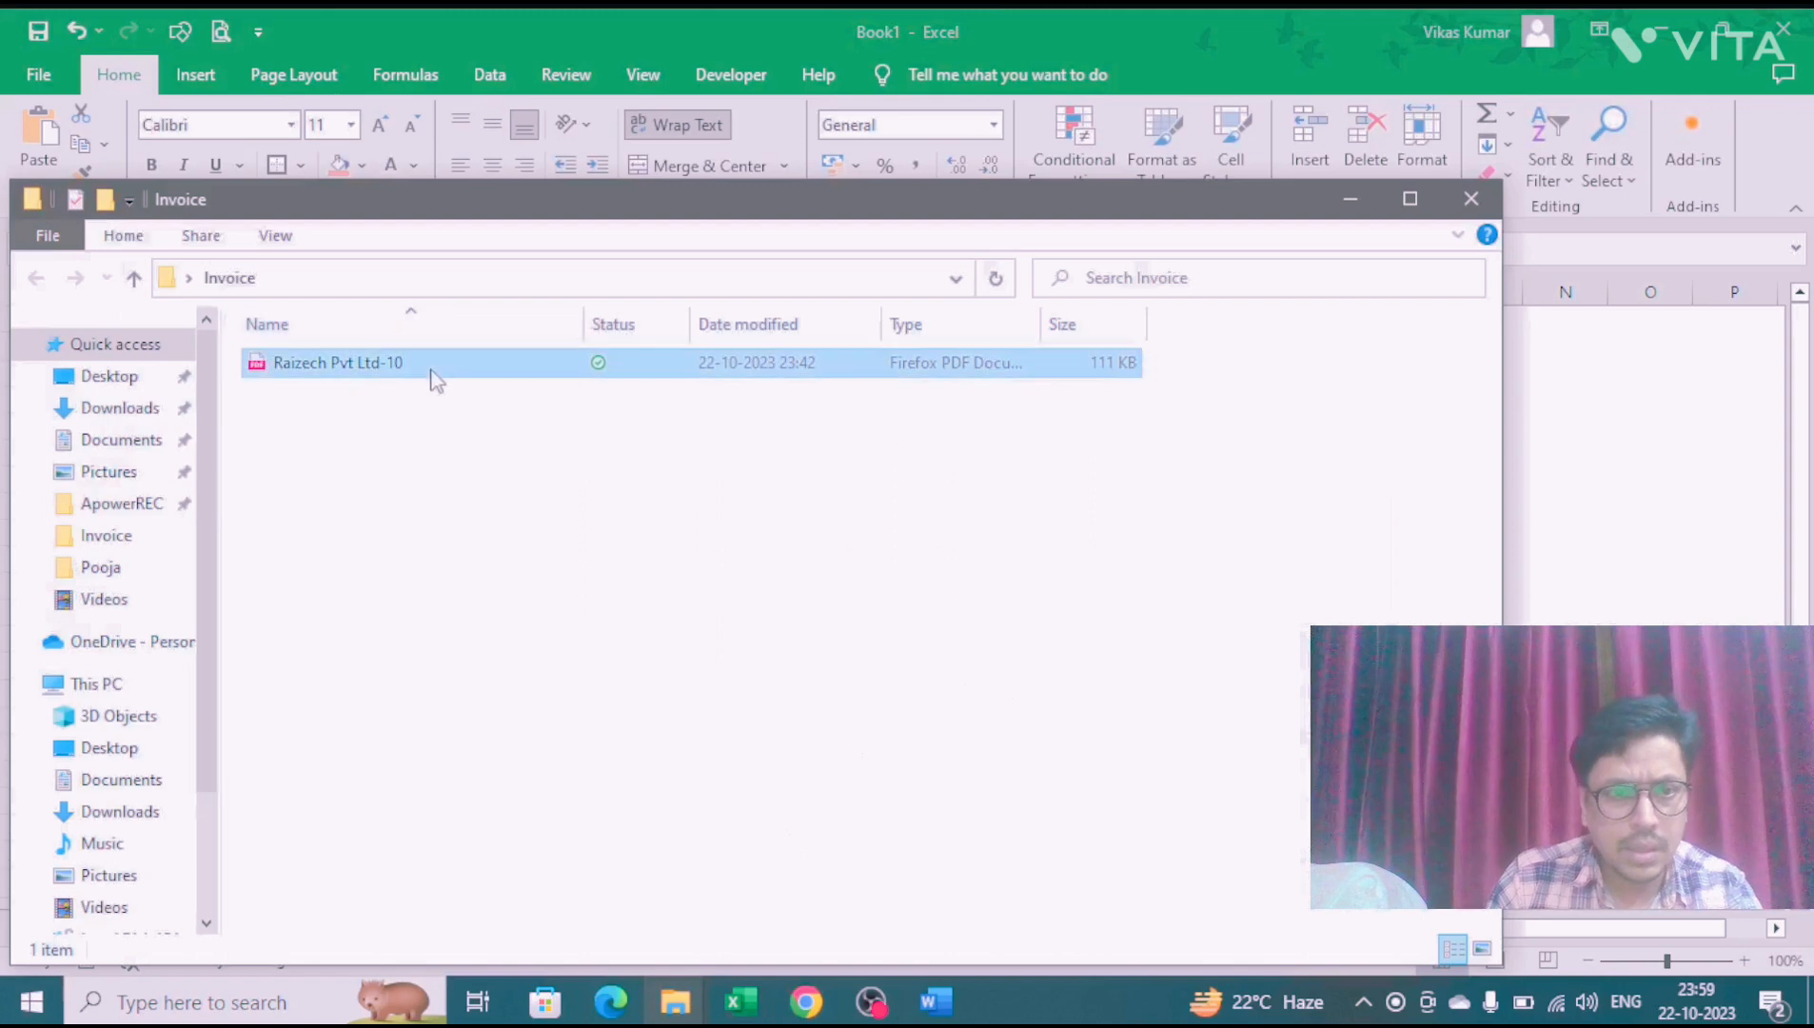
{"action": "key", "text": "Delete"}
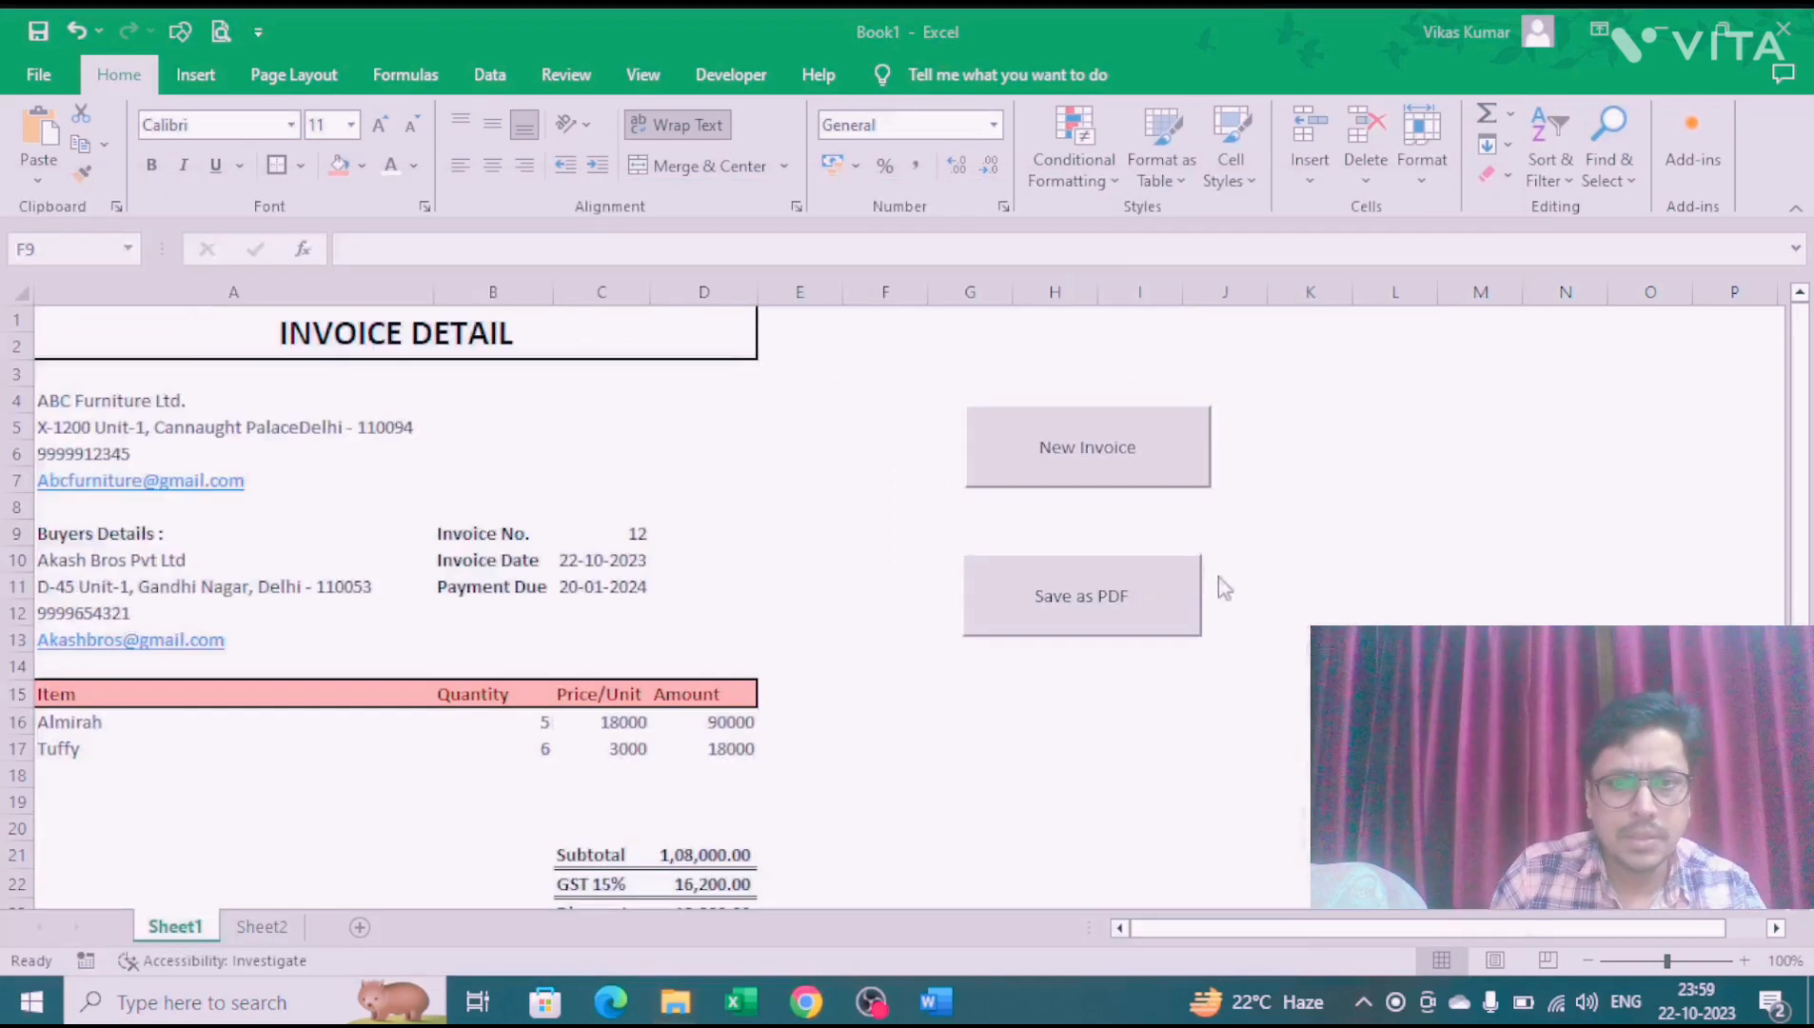
Step: Back in the workbook, reassign the pdfsave macro to the Save as PDF button and deselect the button
{"action": "right_click", "coordinate": [995, 583]}
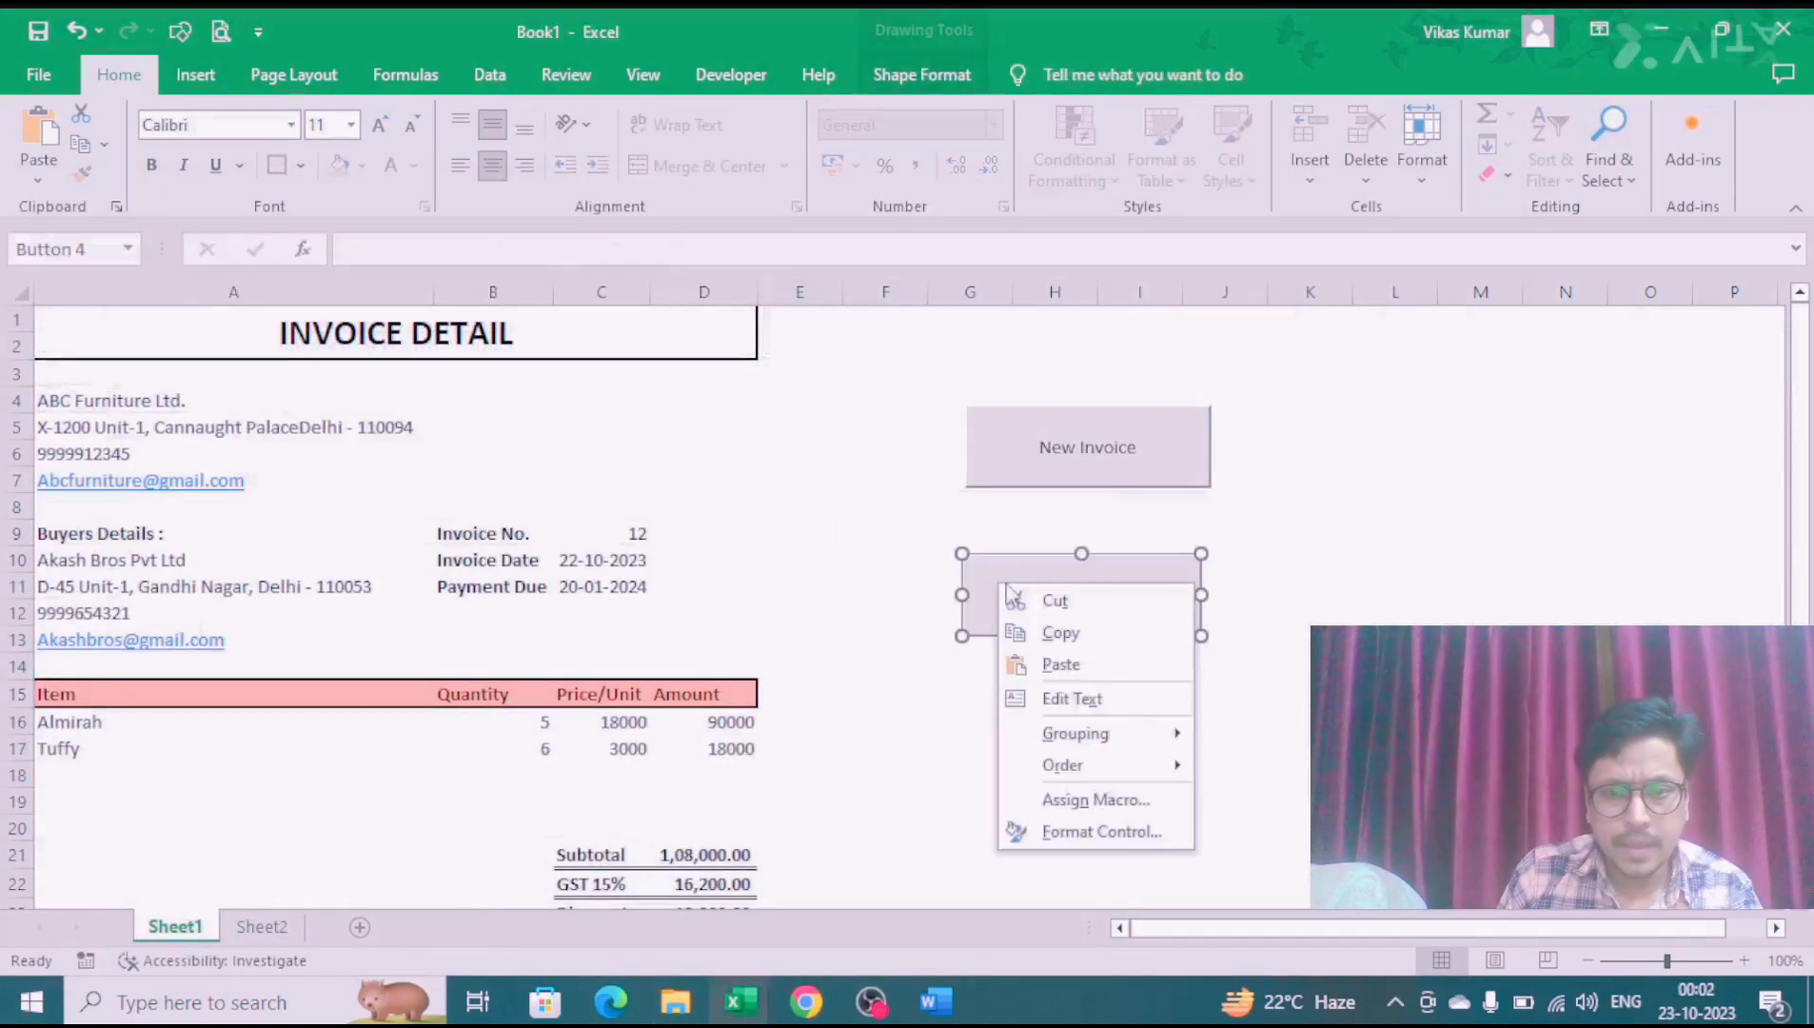
{"action": "left_click", "coordinate": [1095, 799]}
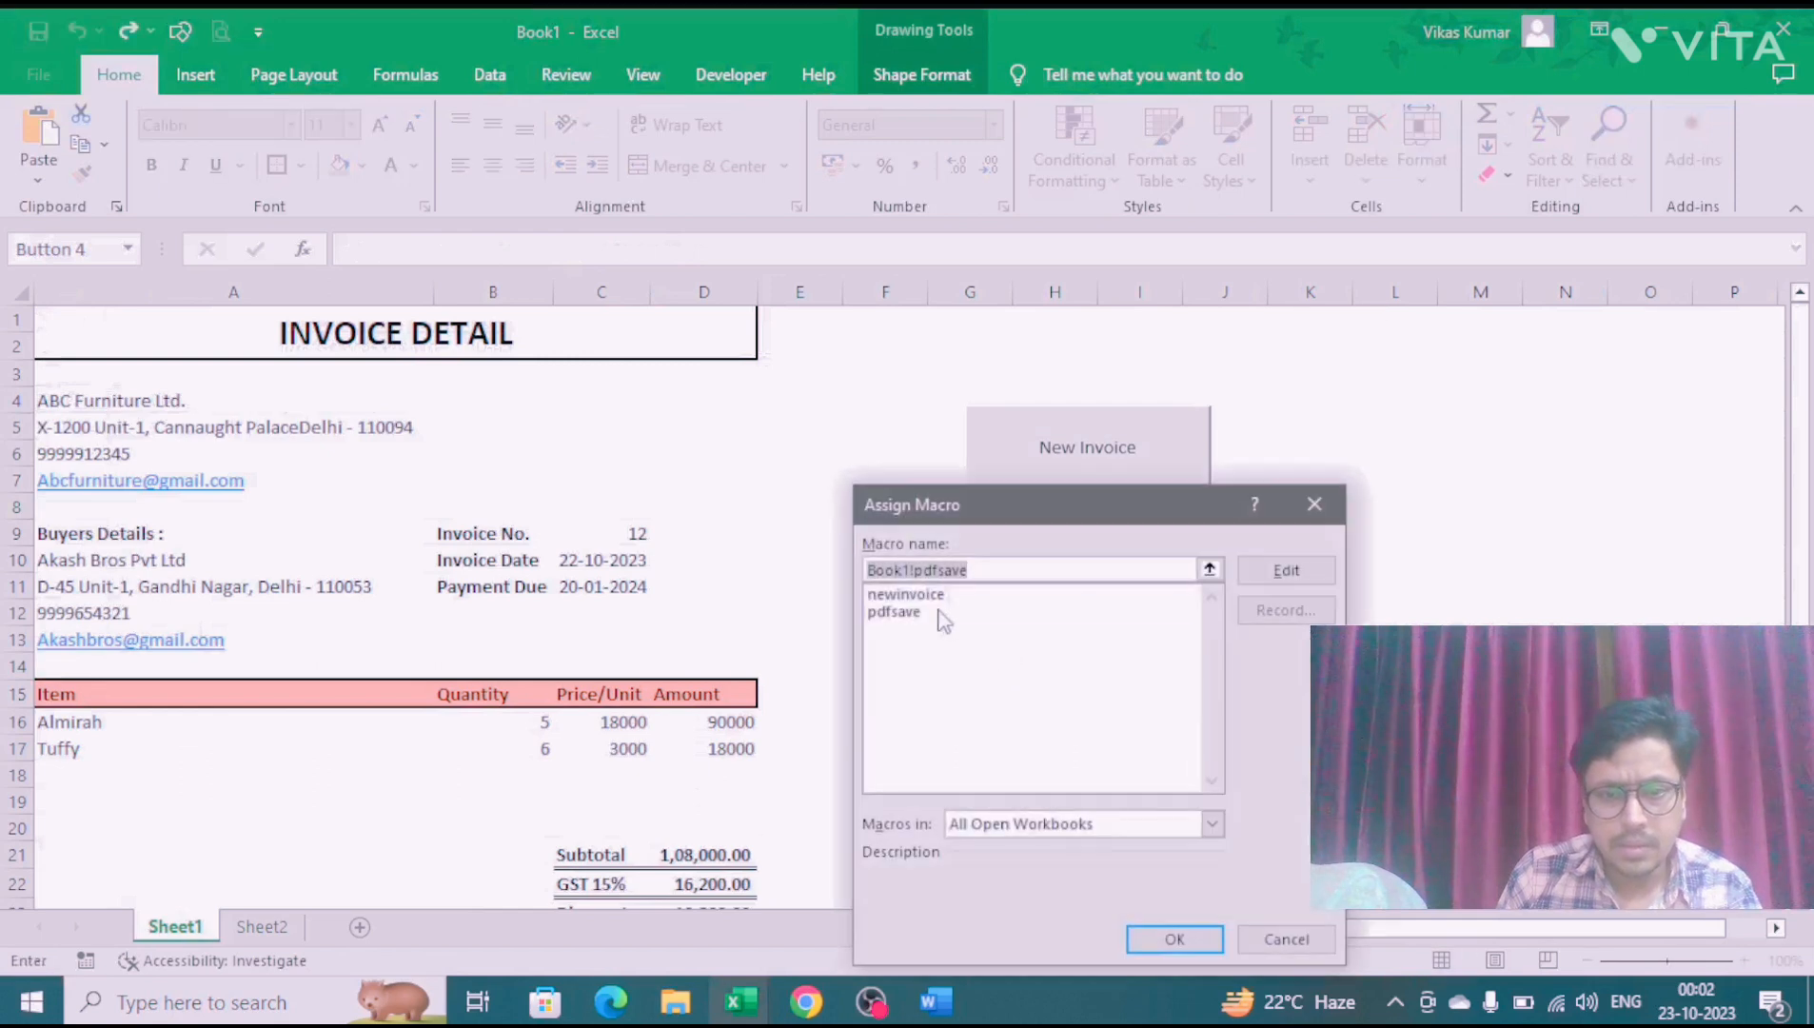
{"action": "left_click", "coordinate": [904, 612]}
{"action": "left_click", "coordinate": [1175, 938]}
{"action": "left_click", "coordinate": [871, 587]}
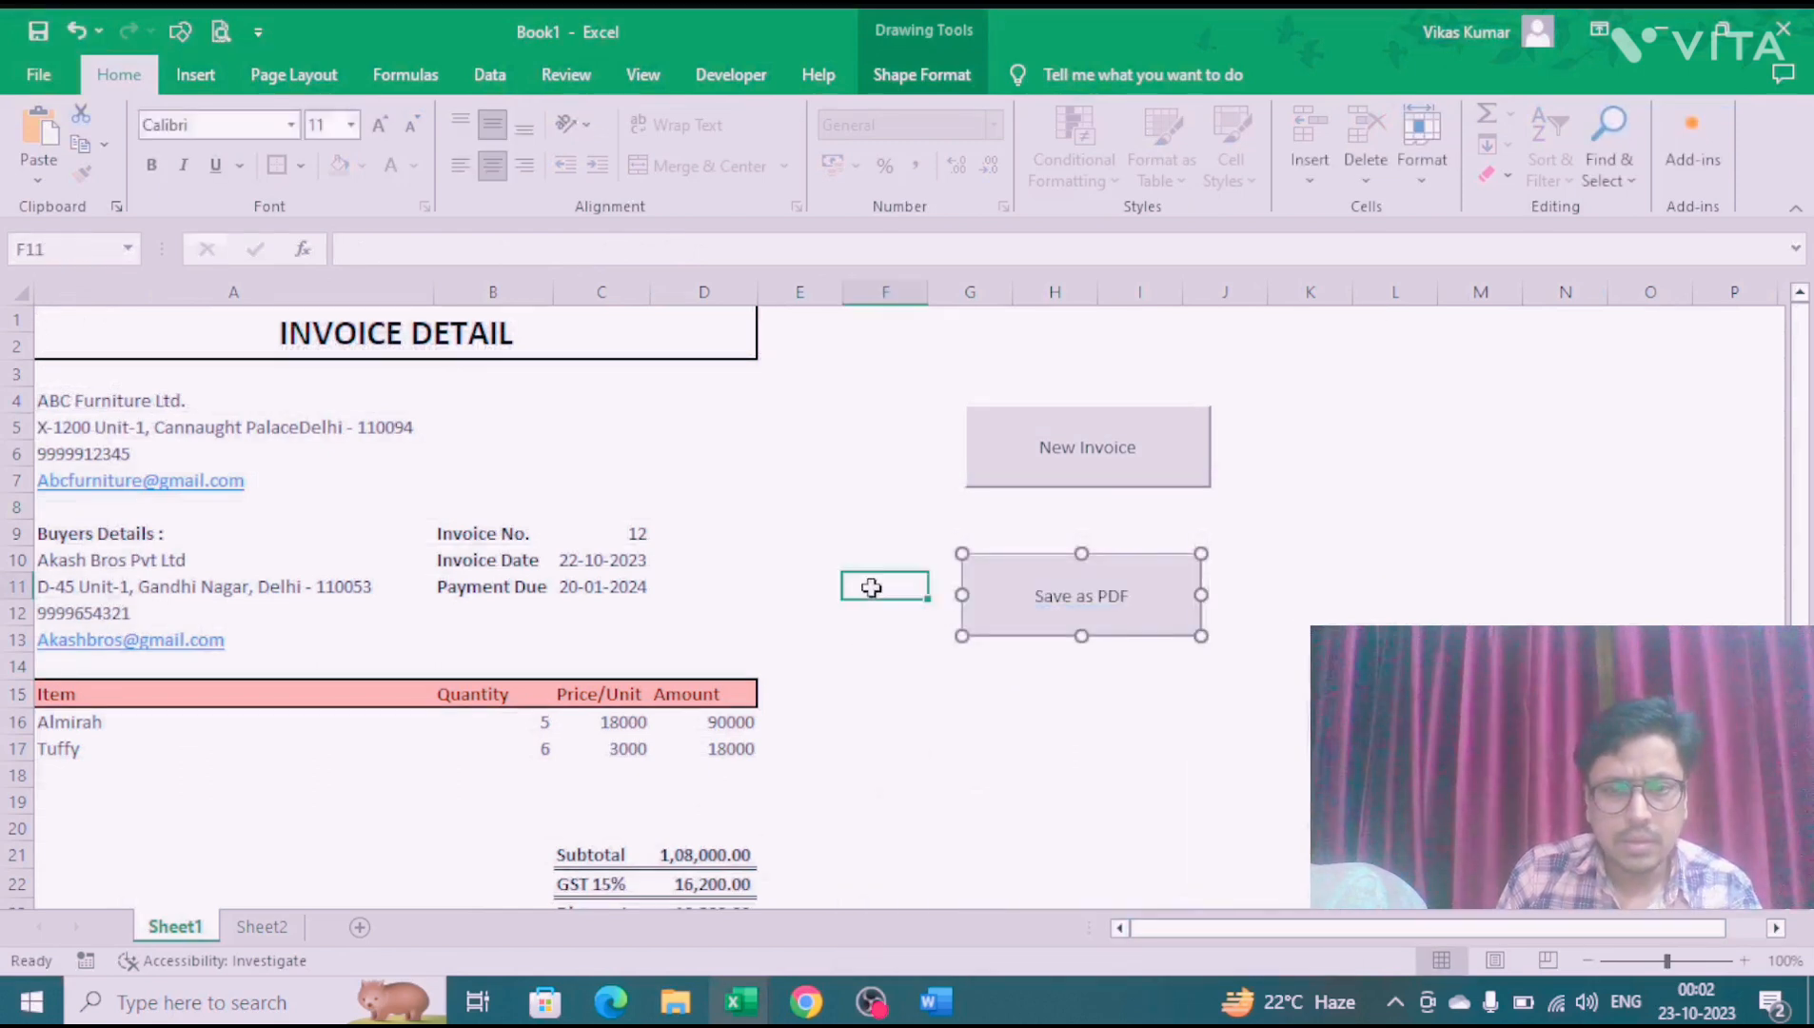
Step: Export the current invoice with the Save as PDF button and review Akash Bros Pvt Ltd-12 from the Invoice folder
{"action": "left_click", "coordinate": [1000, 613]}
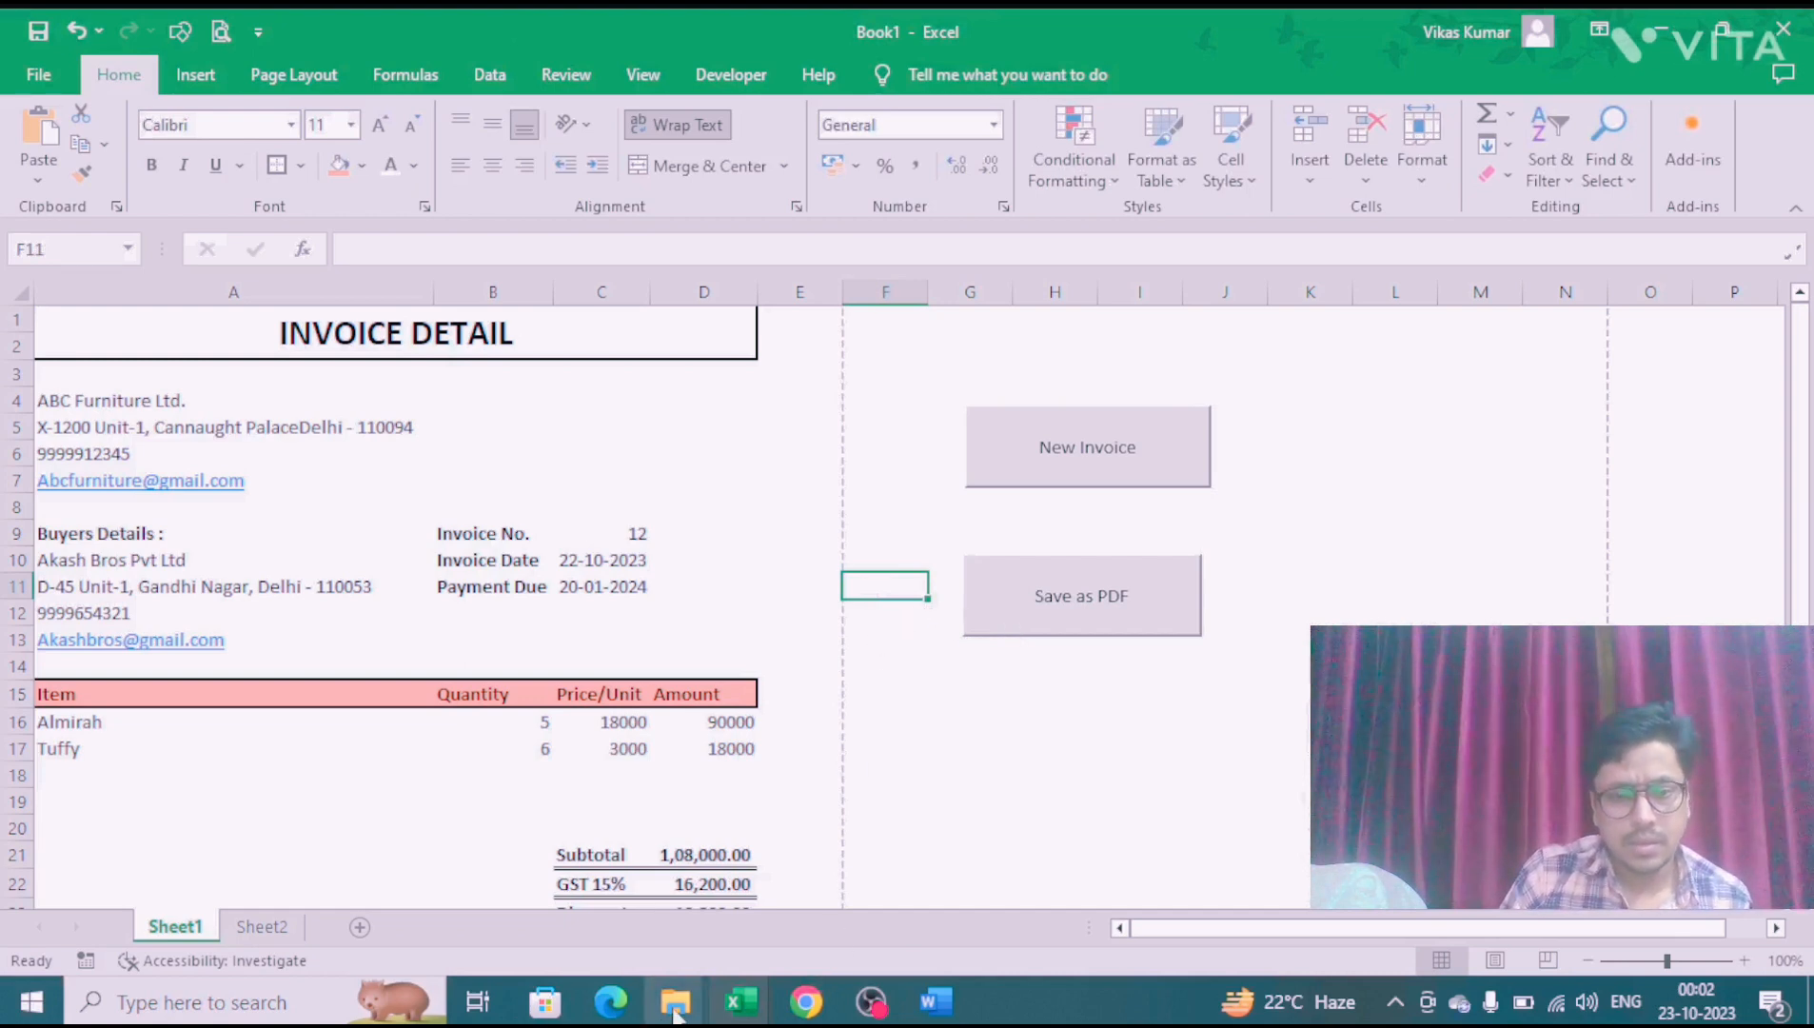
{"action": "mouse_move", "coordinate": [674, 1001]}
{"action": "left_click", "coordinate": [748, 881]}
{"action": "double_click", "coordinate": [415, 367]}
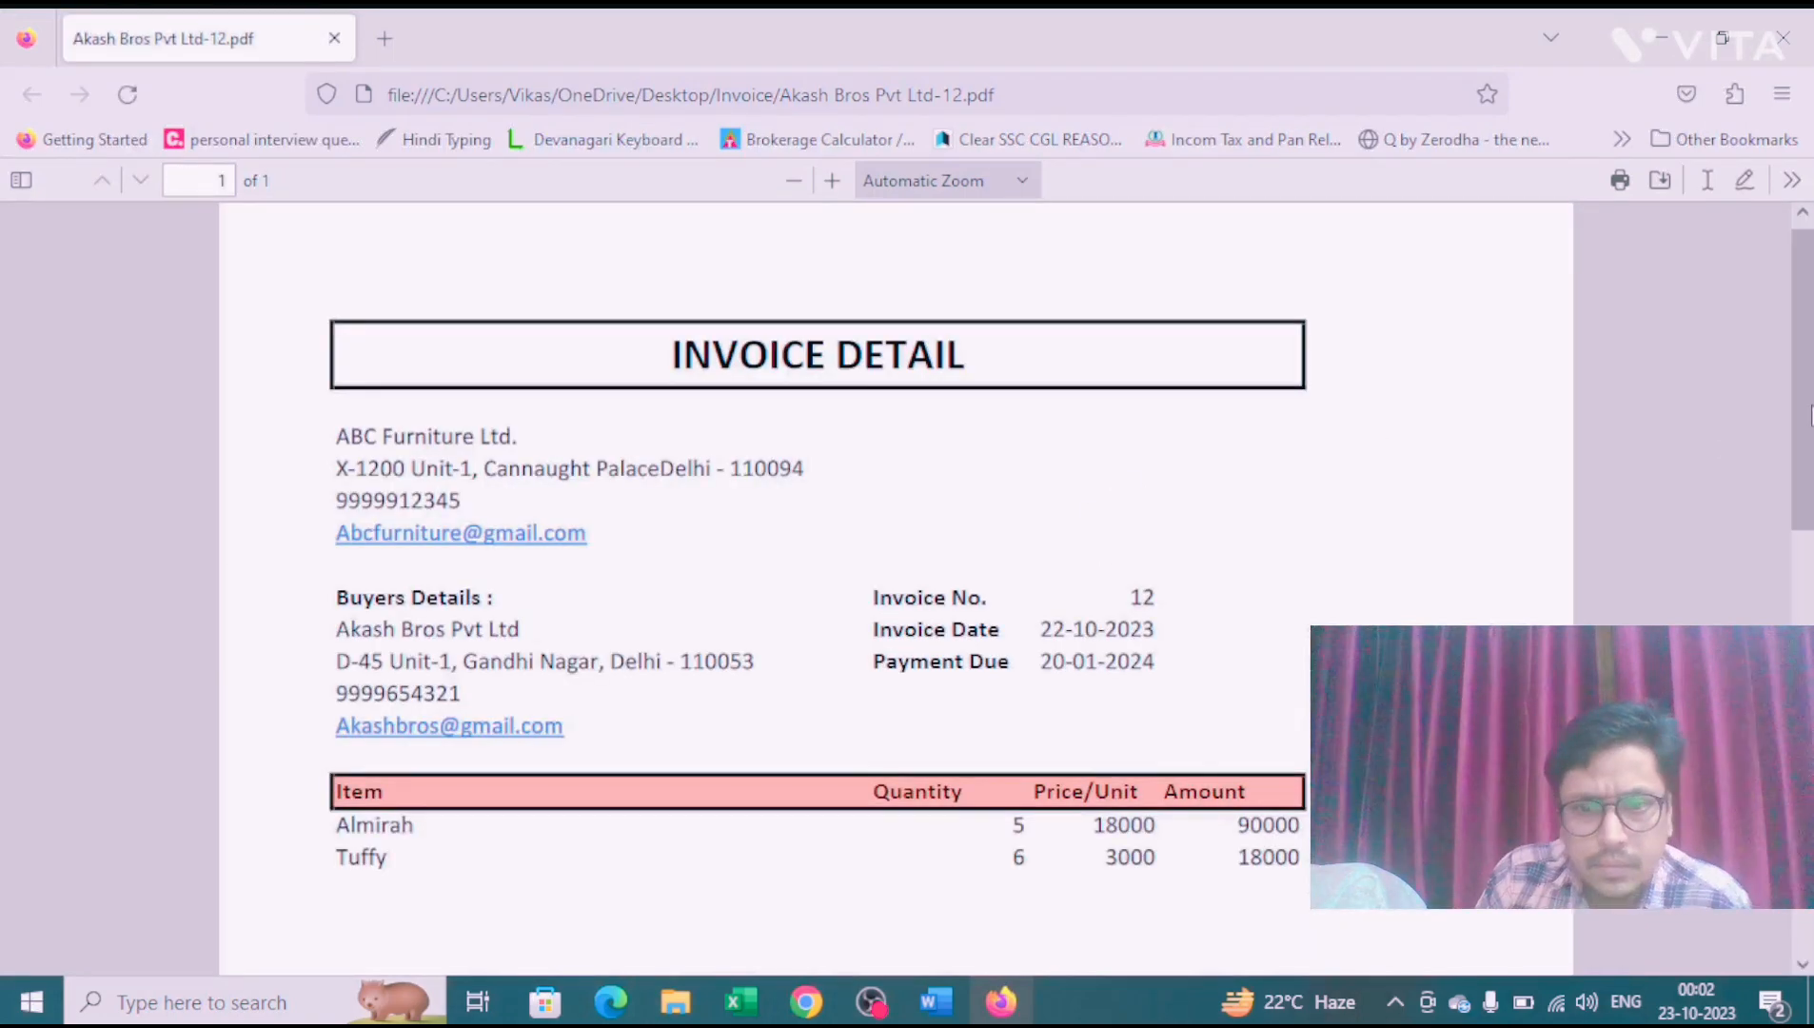
{"action": "scroll", "coordinate": [1134, 488], "scroll_direction": "down", "scroll_amount": 5}
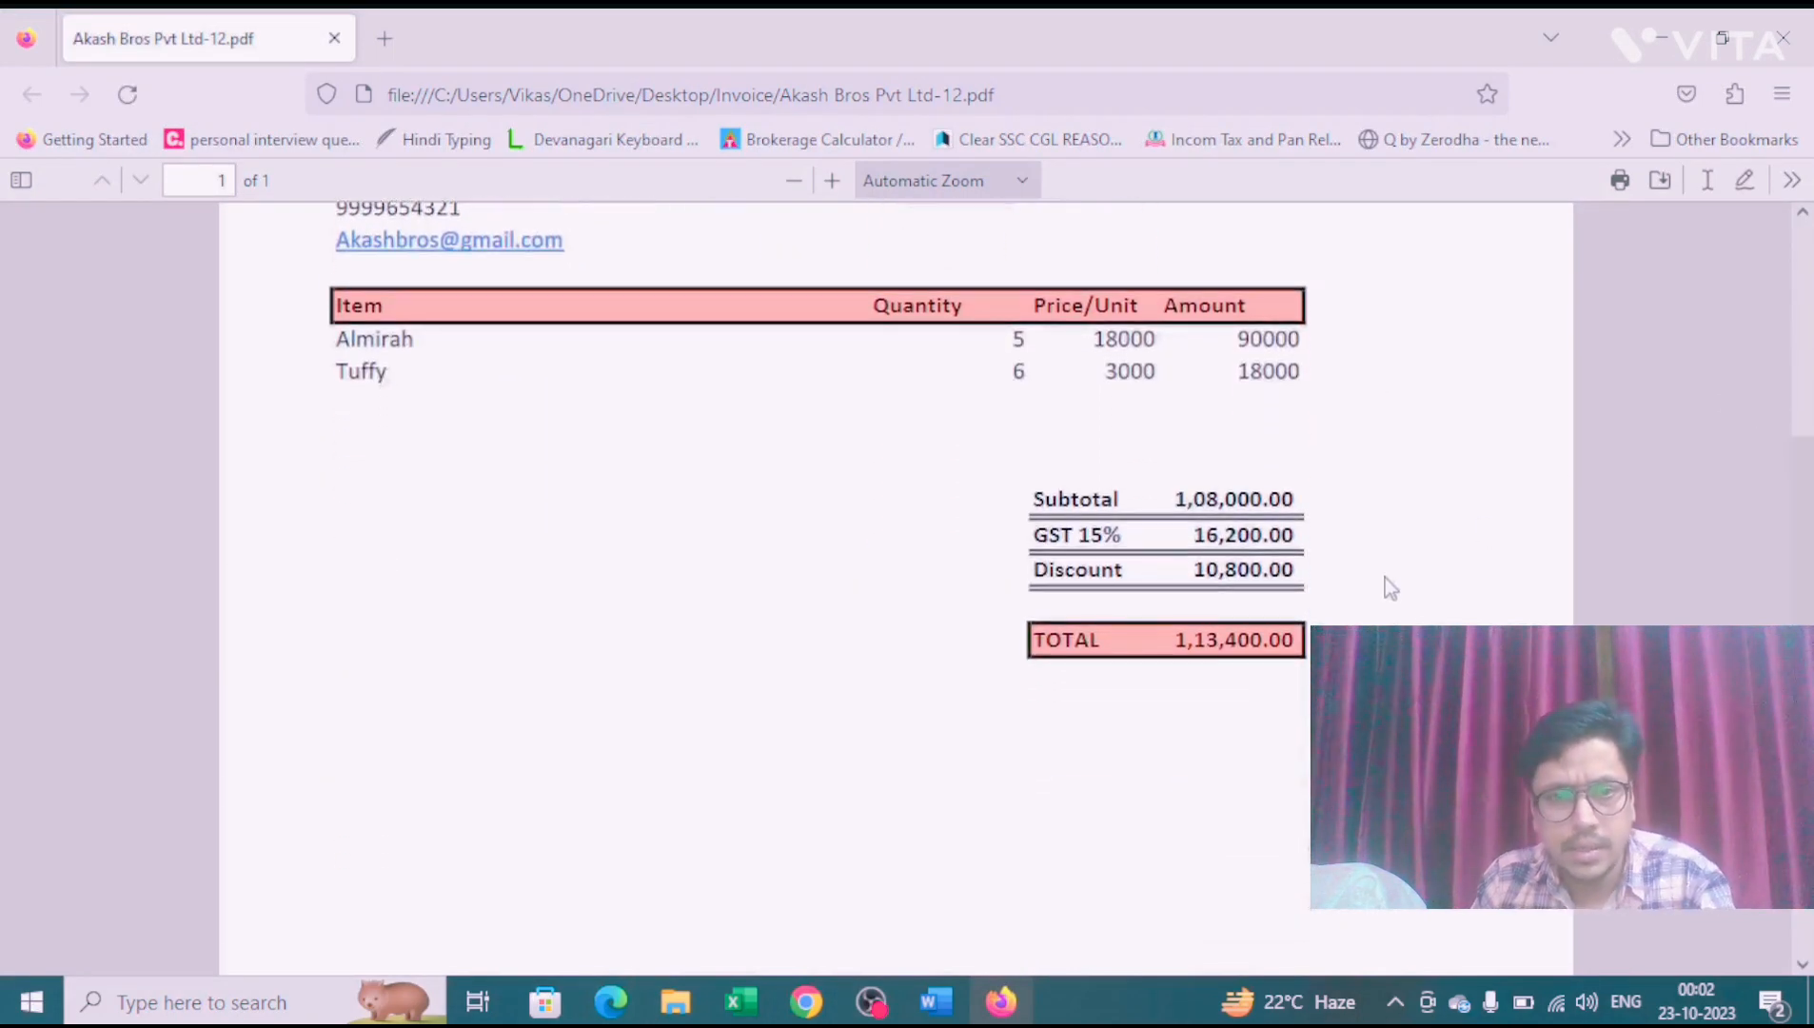
Step: Return to the workbook, start a new invoice with the New Invoice button and choose Sunny Traders as the buyer in A10
{"action": "key", "text": "alt+Tab"}
{"action": "key", "text": "alt+Tab"}
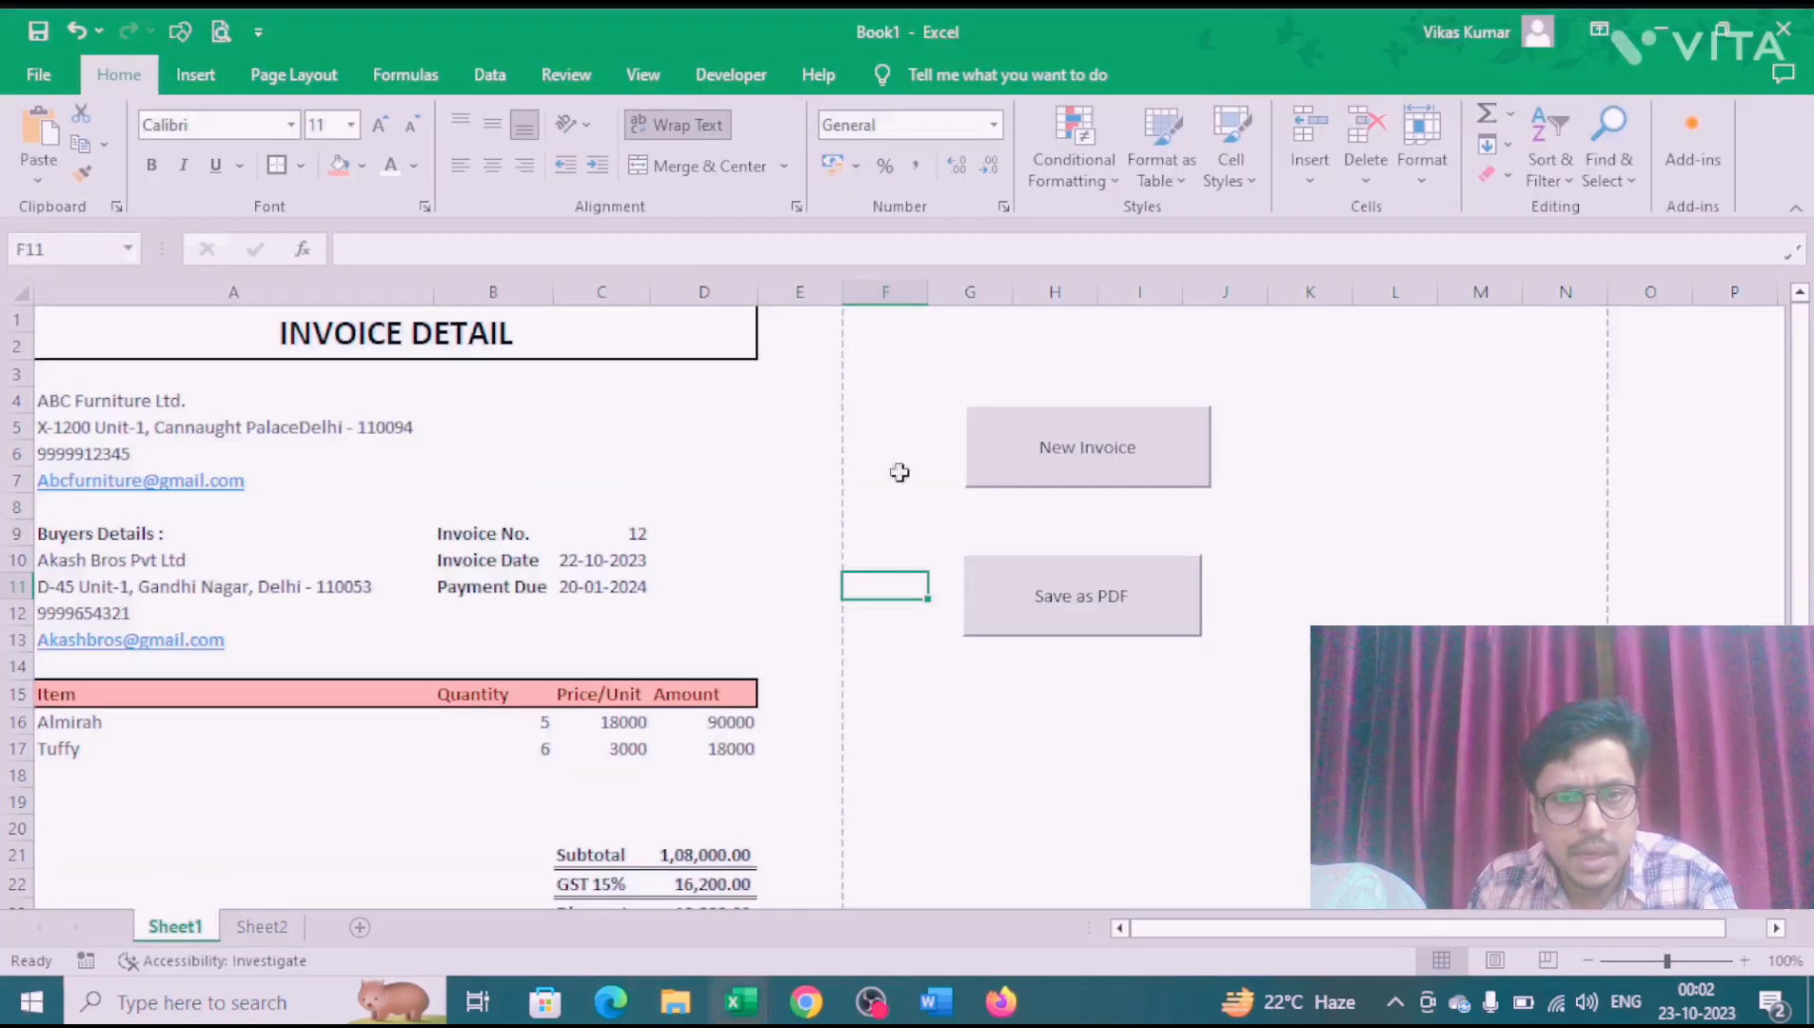
{"action": "left_click", "coordinate": [1061, 449]}
{"action": "left_click", "coordinate": [167, 560]}
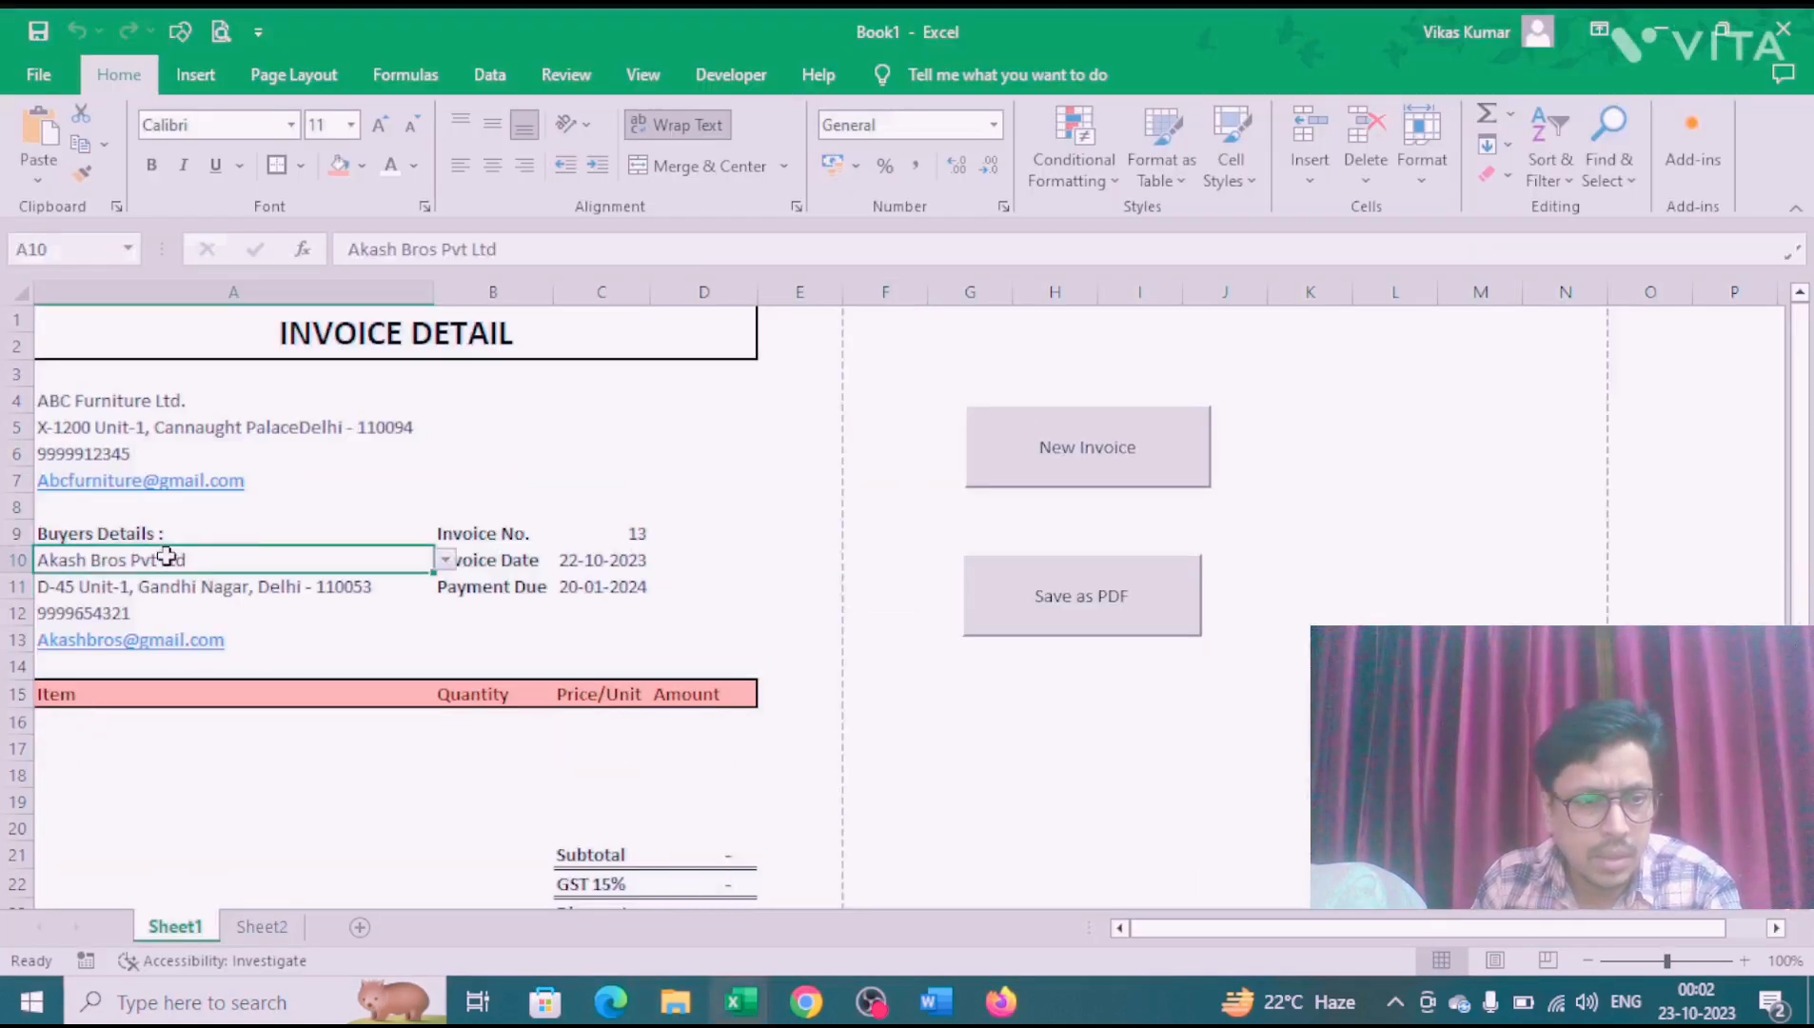
{"action": "left_click", "coordinate": [445, 562]}
{"action": "left_click", "coordinate": [291, 615]}
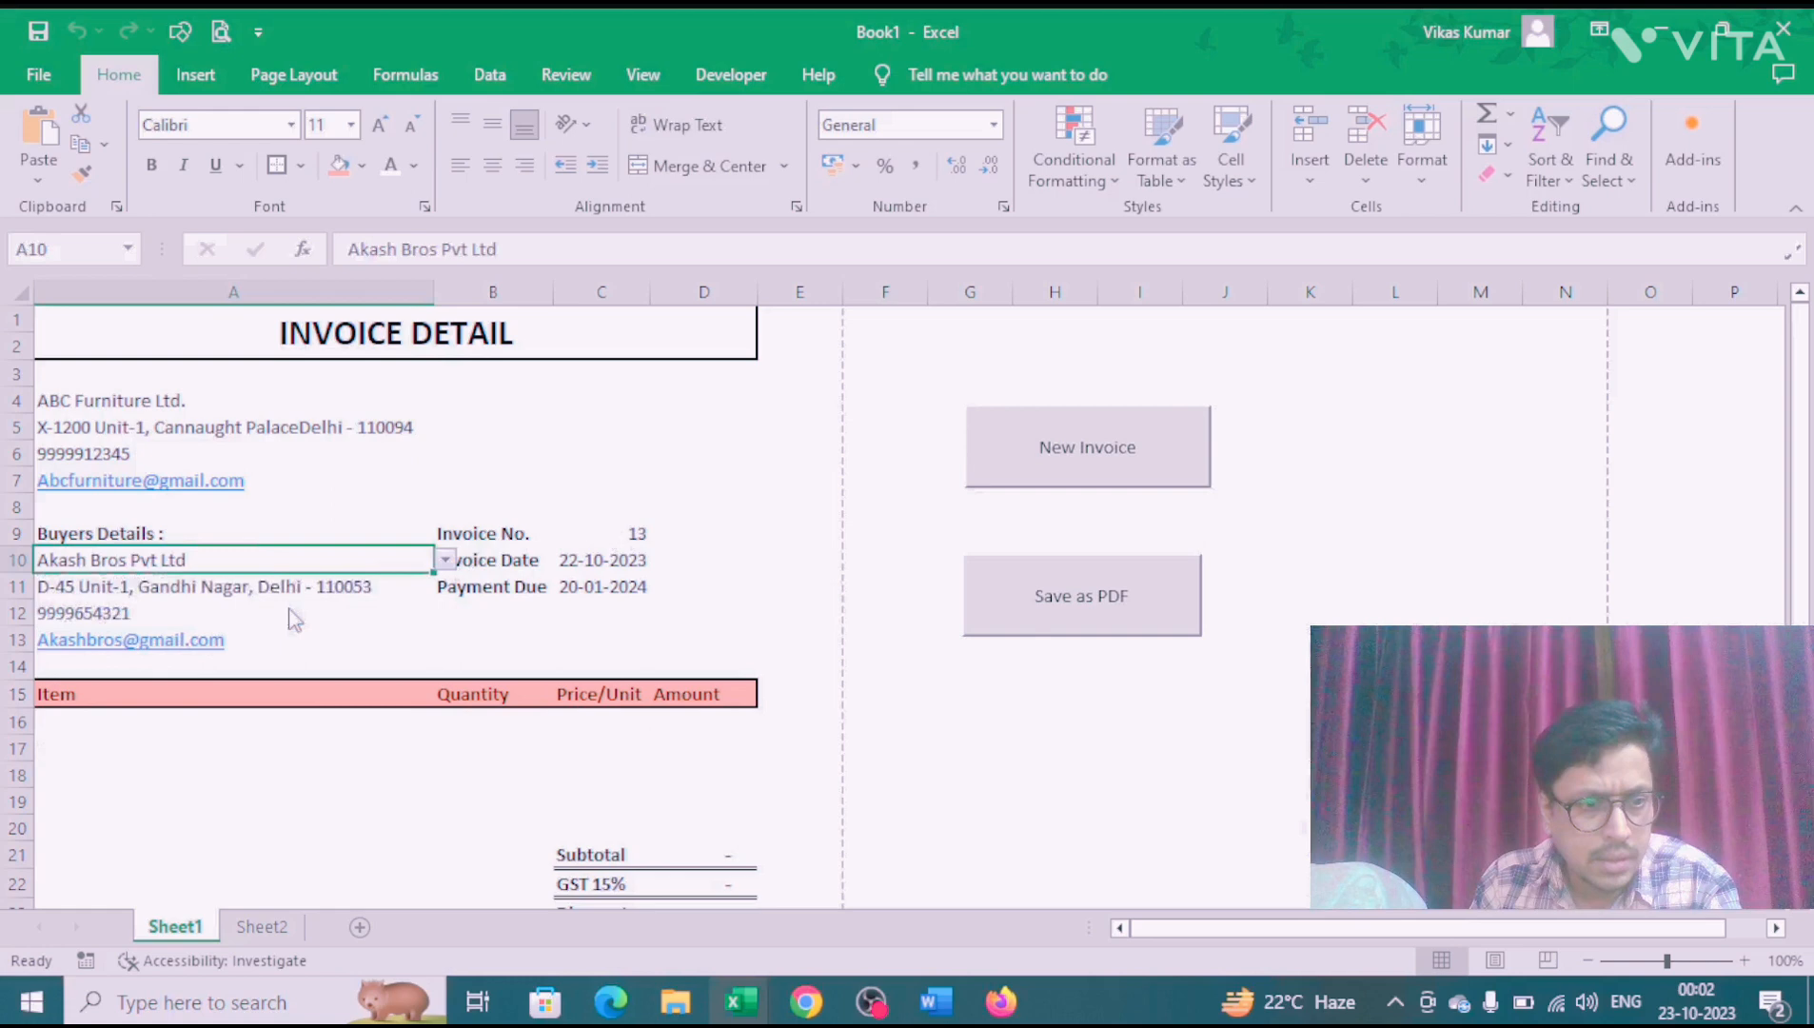
Step: Enter the items Chair, Almirah, Tuffy and Table in cells A16 to A19 of the invoice
{"action": "left_click", "coordinate": [127, 720]}
{"action": "type", "text": "Chair"}
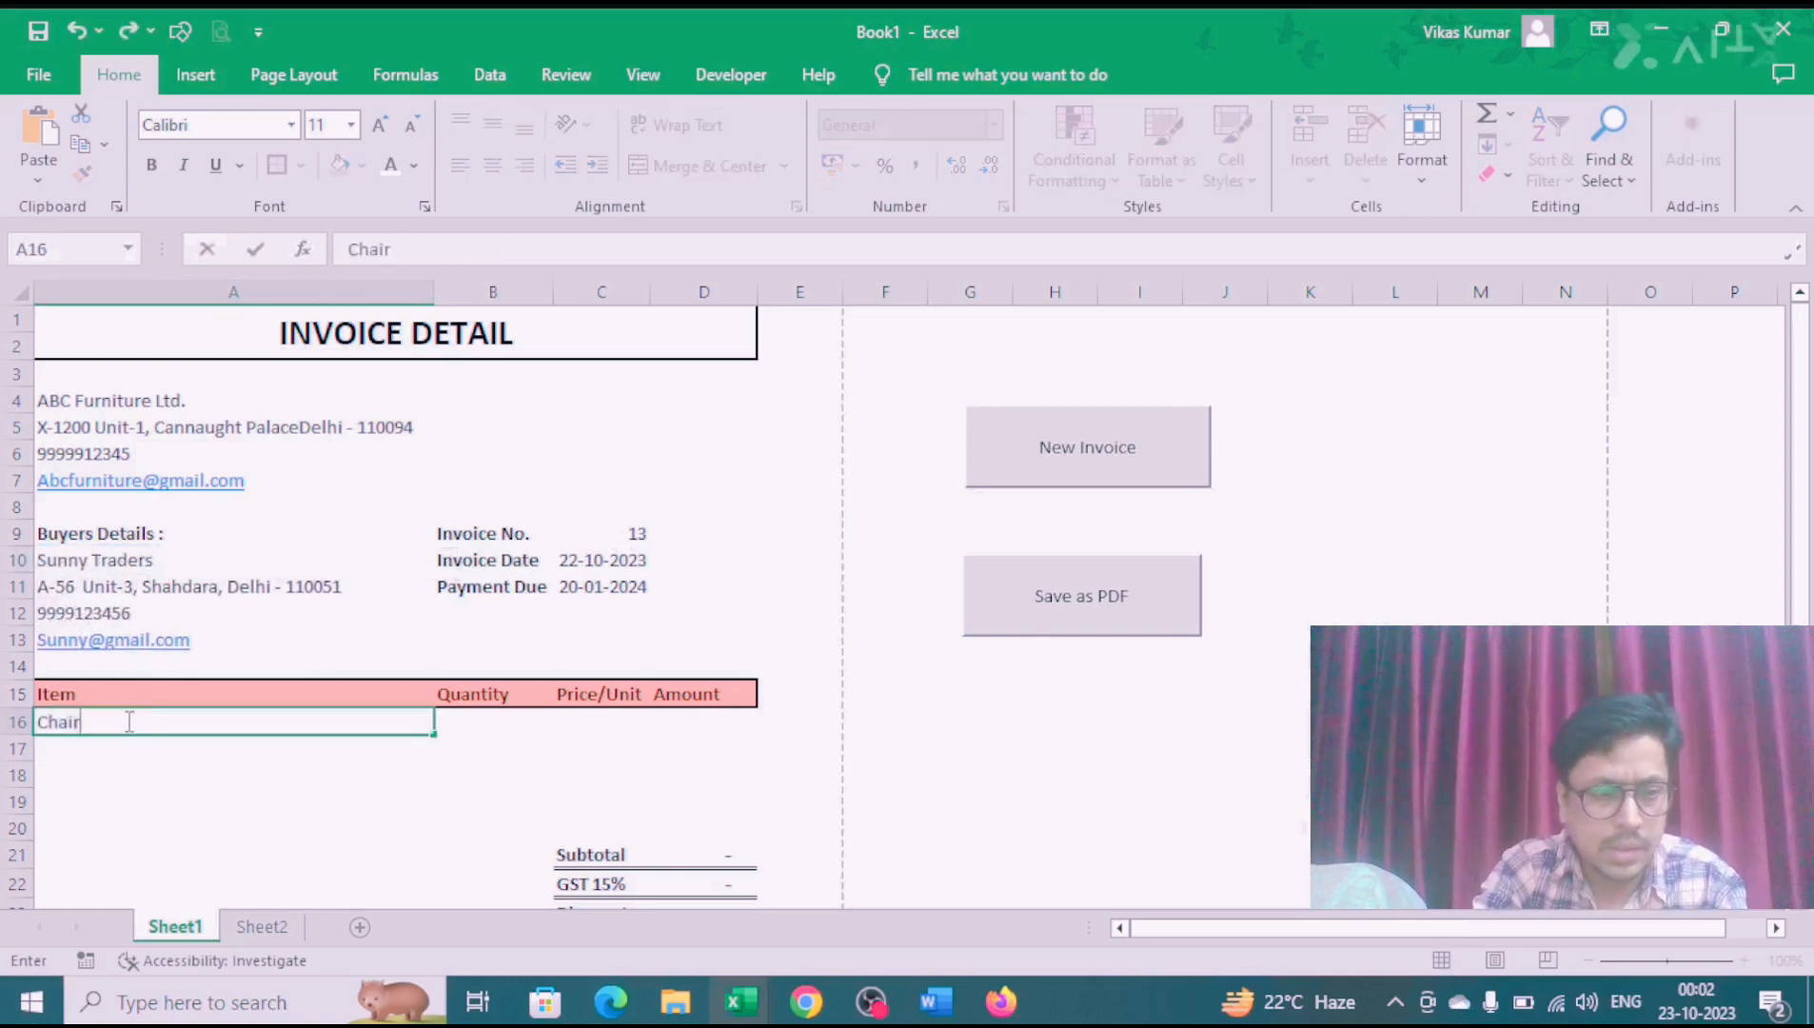
{"action": "key", "text": "Return"}
{"action": "type", "text": "Almira"}
{"action": "key", "text": "Return"}
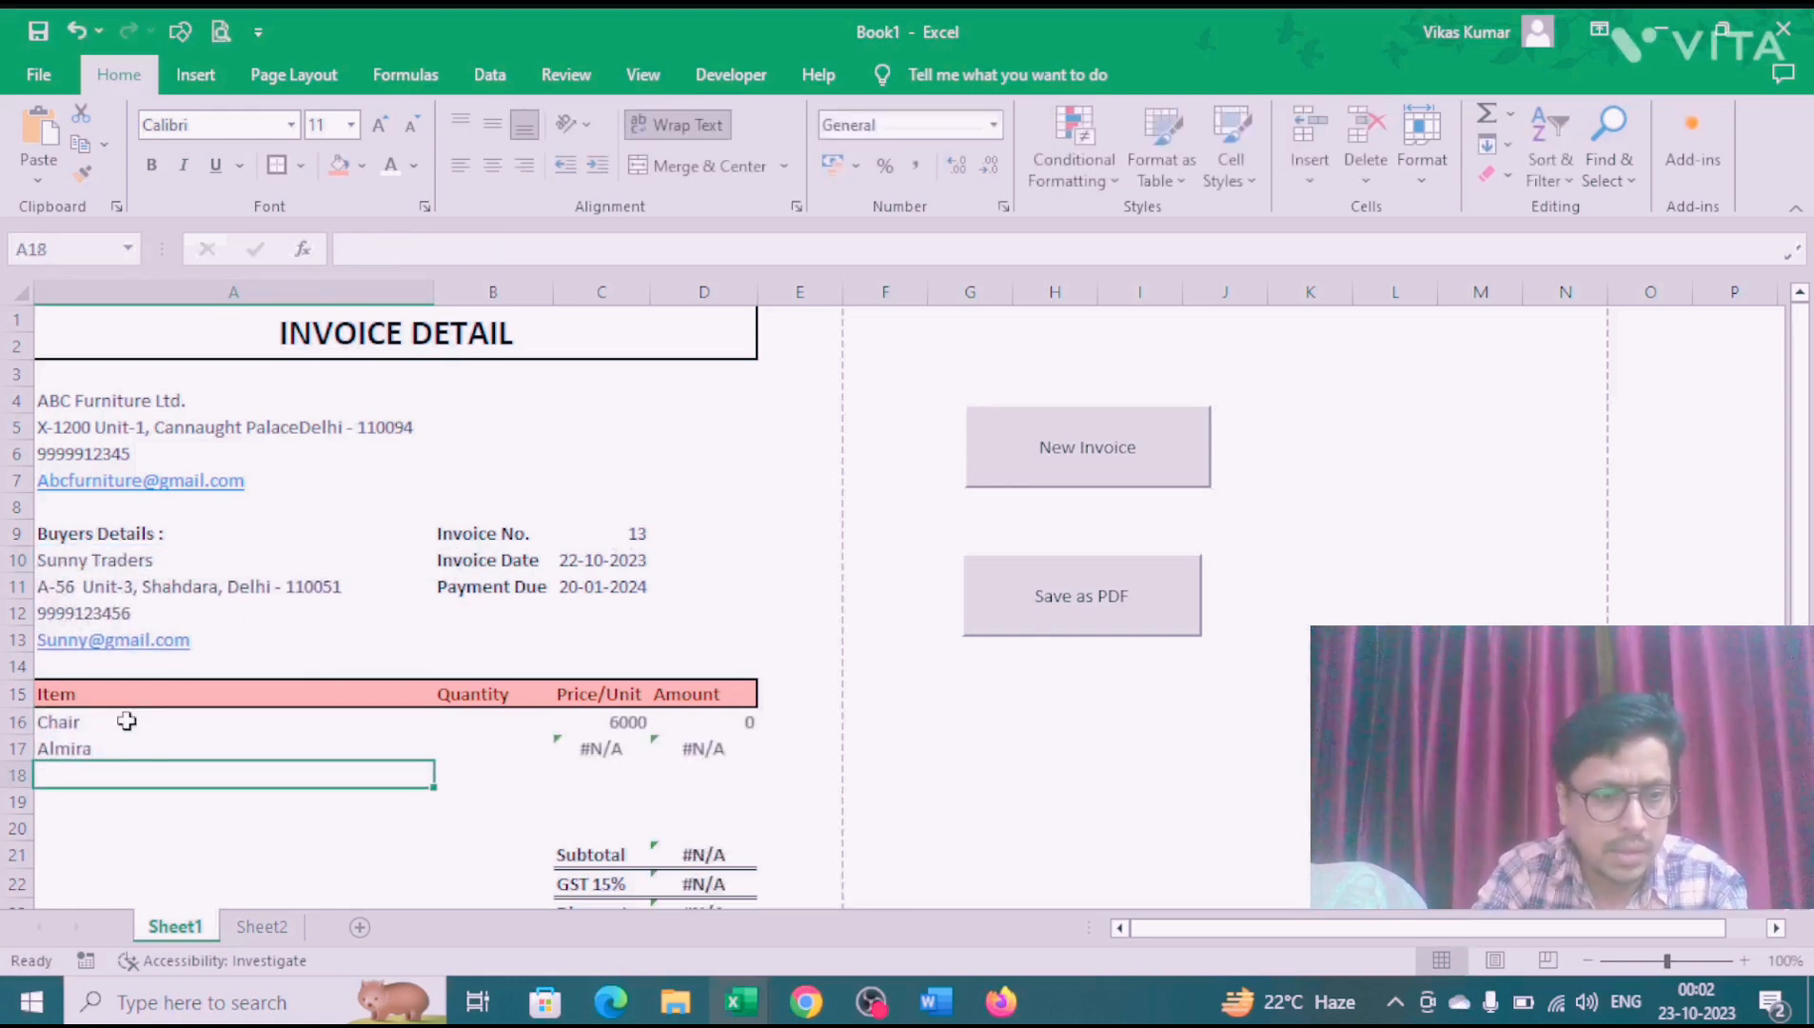
{"action": "key", "text": "Up"}
{"action": "type", "text": "Almira"}
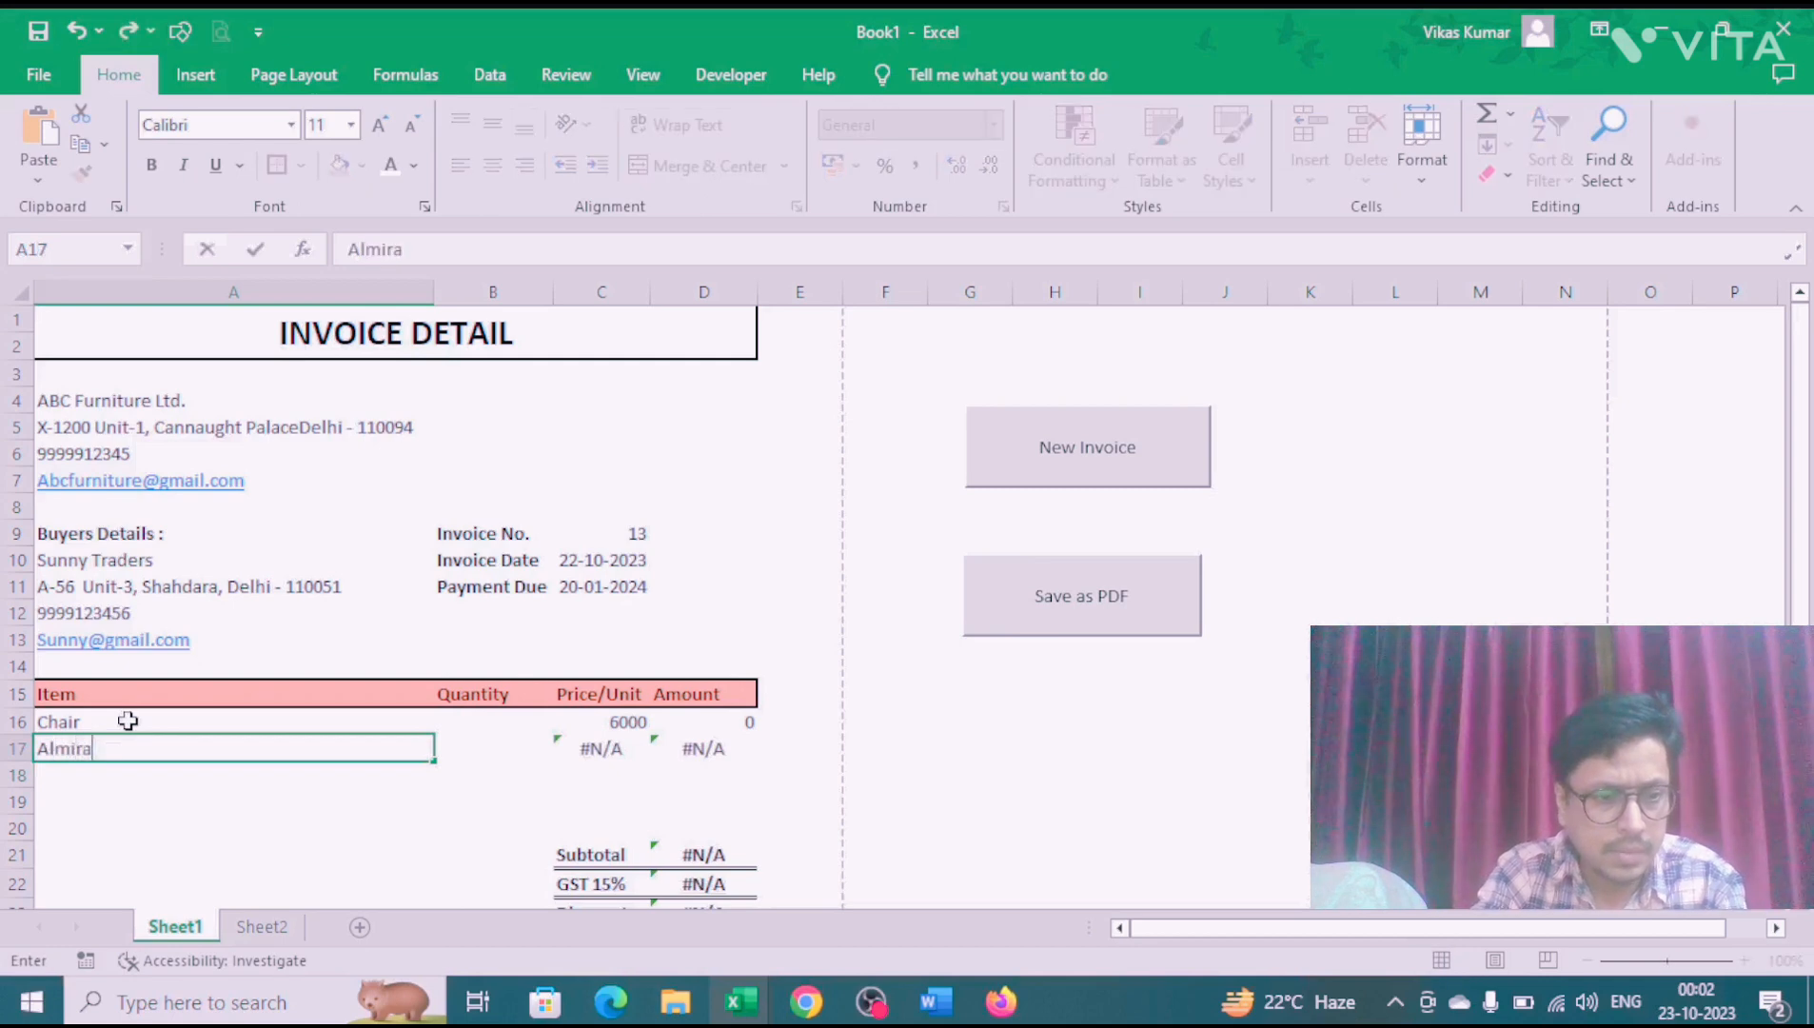
{"action": "type", "text": "h"}
{"action": "key", "text": "Return"}
{"action": "type", "text": "Tuffy"}
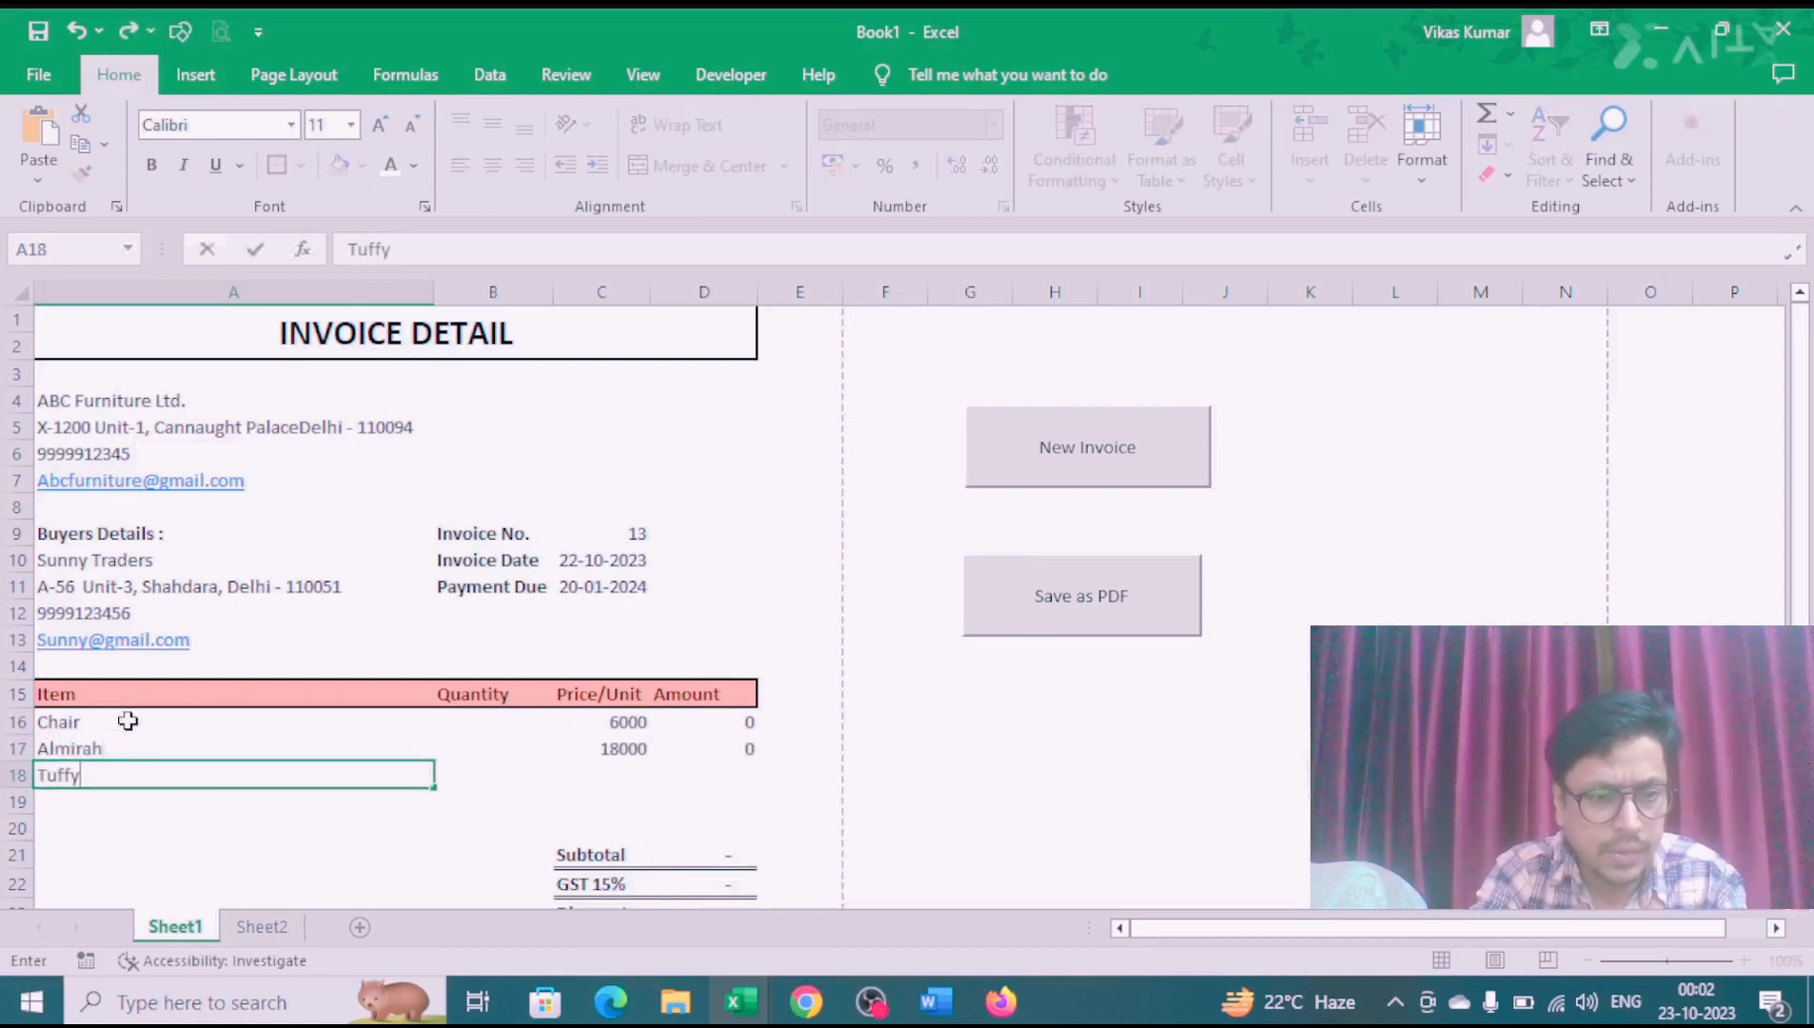
{"action": "key", "text": "Return"}
{"action": "type", "text": "TAb"}
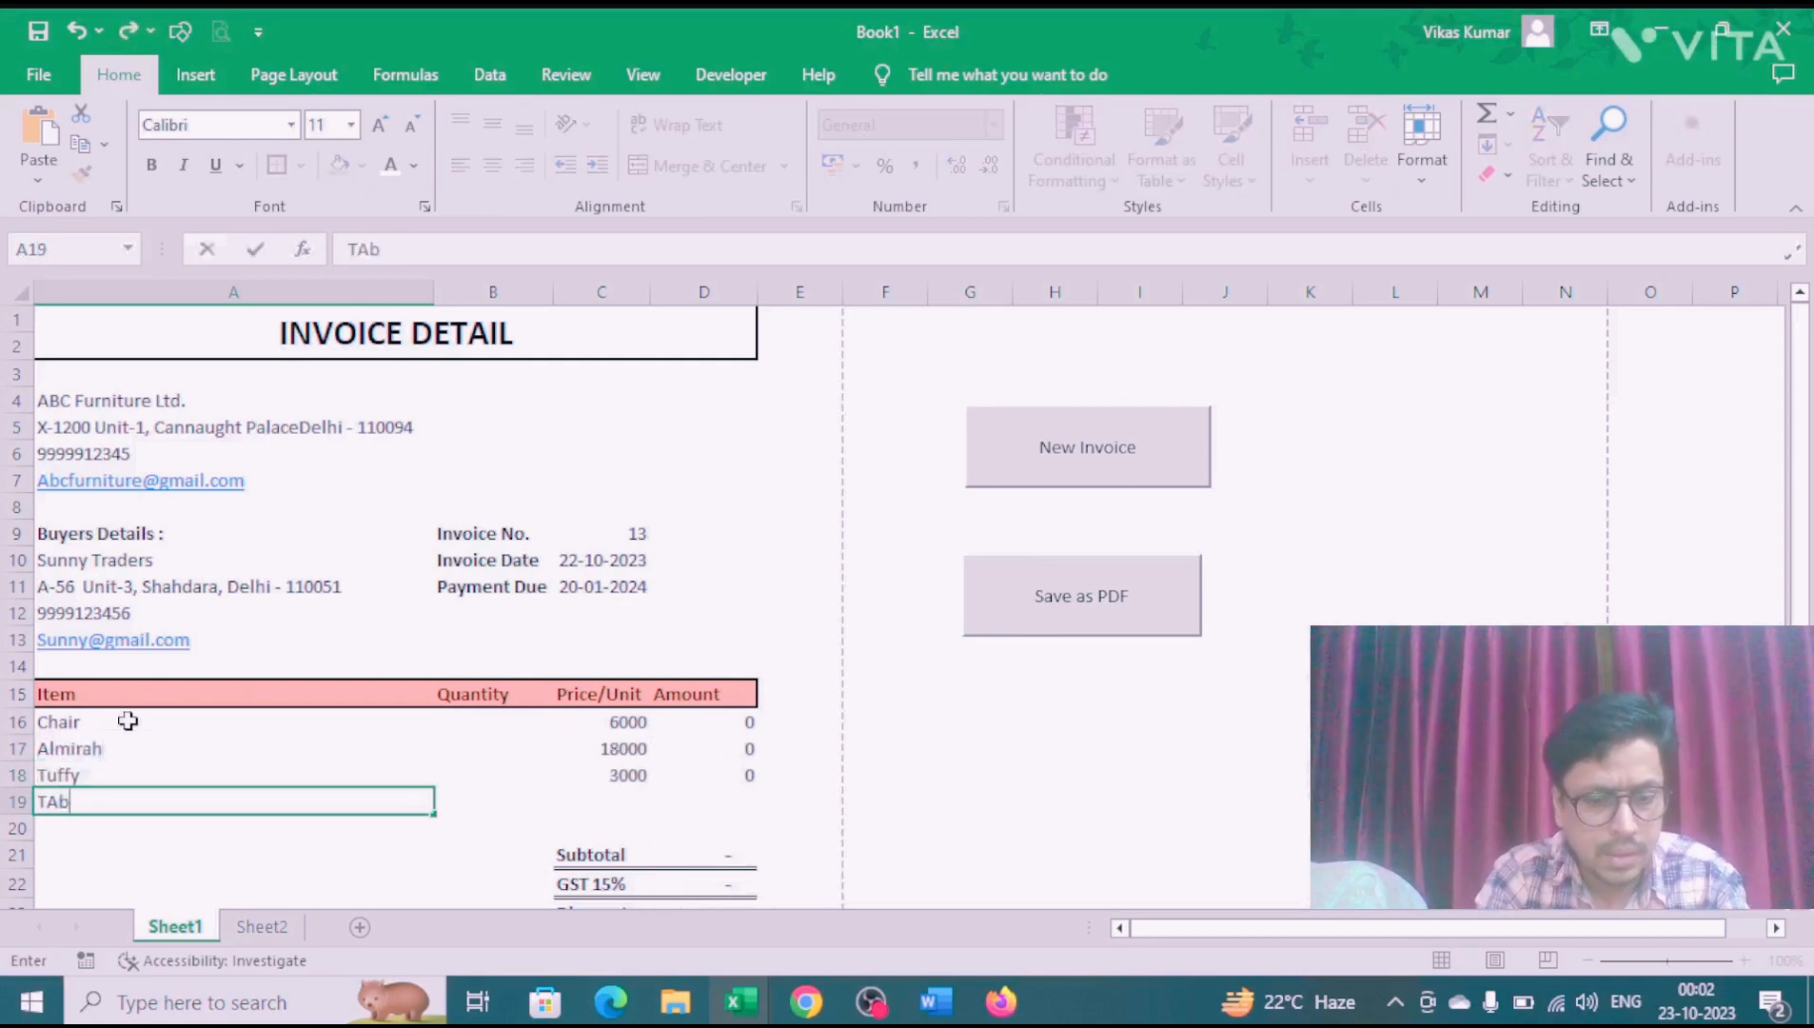
{"action": "type", "text": "le"}
Step: Enter the quantities 5, 6, 8 and 10 in cells B16 to B19
{"action": "key", "text": "Tab"}
{"action": "key", "text": "Tab"}
{"action": "key", "text": "Up"}
{"action": "key", "text": "Left"}
{"action": "key", "text": "Up"}
{"action": "key", "text": "Up"}
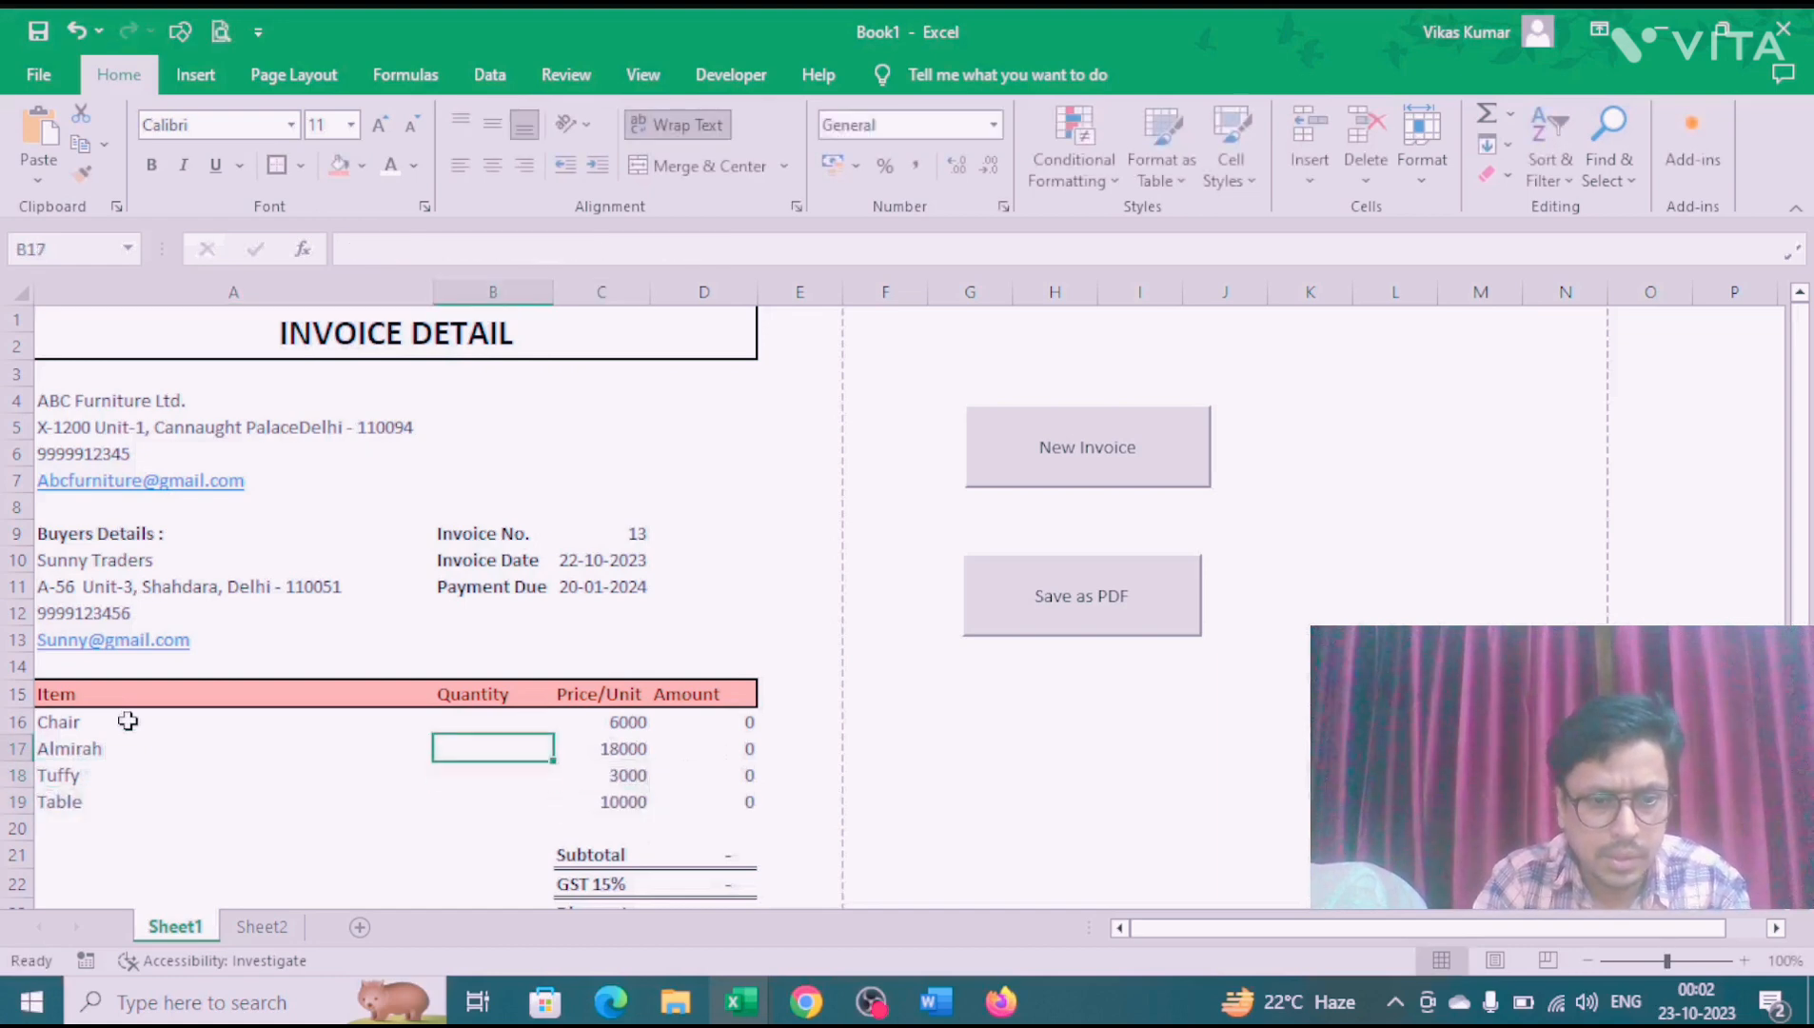
{"action": "type", "text": "5"}
{"action": "key", "text": "Return"}
{"action": "type", "text": "6"}
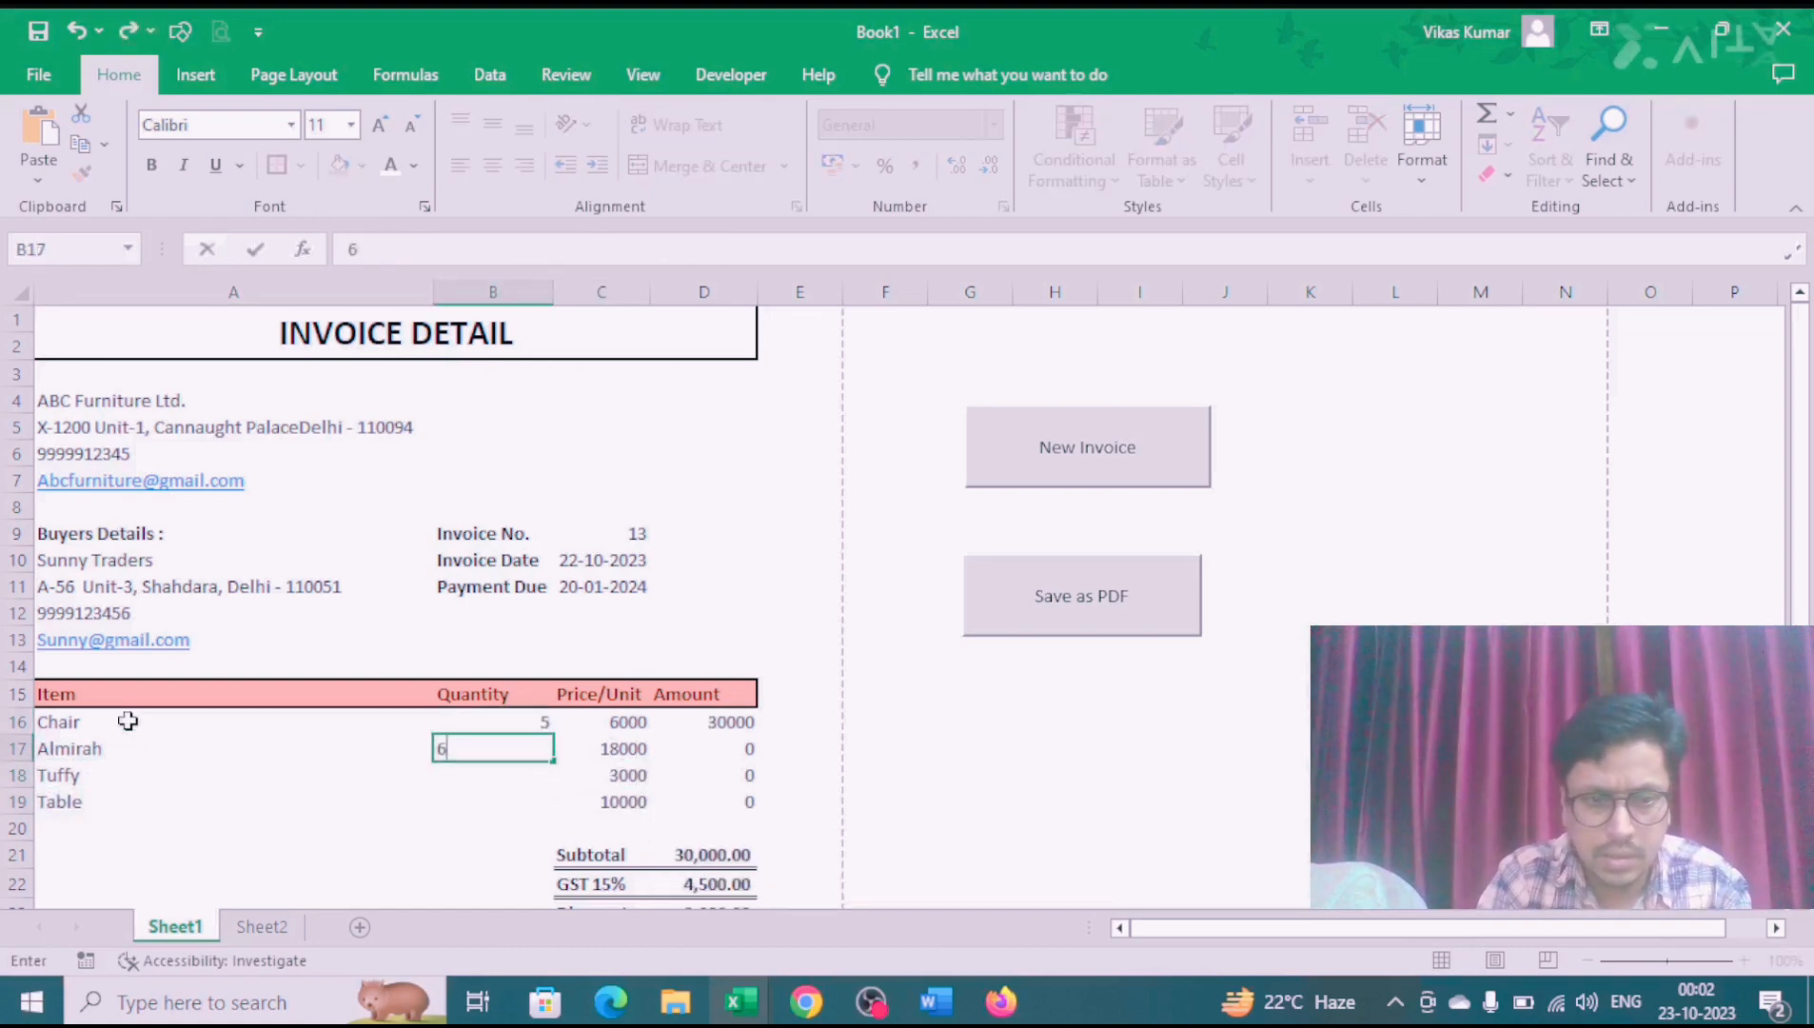
{"action": "key", "text": "Return"}
{"action": "type", "text": "8"}
{"action": "key", "text": "Return"}
{"action": "type", "text": "10"}
{"action": "key", "text": "Return"}
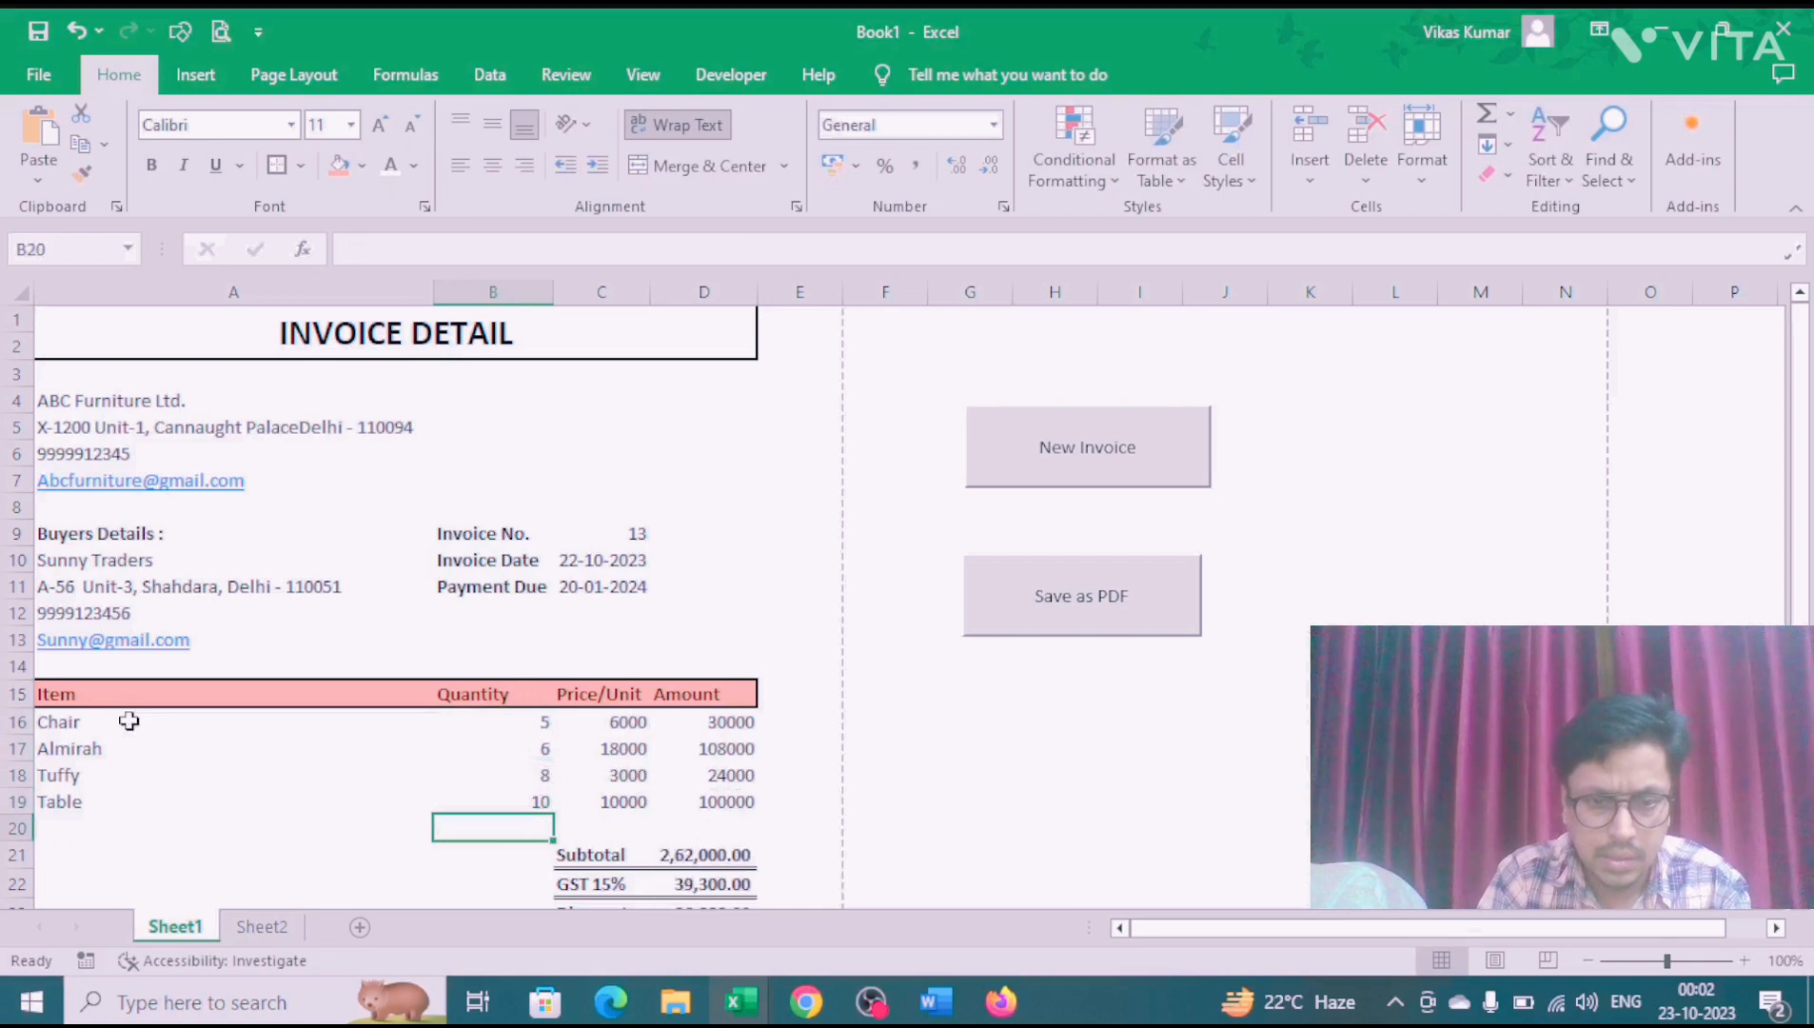
Step: Export the new invoice with the Save as PDF button and review Sunny Traders-13 from the Invoice folder
{"action": "left_click", "coordinate": [1093, 594]}
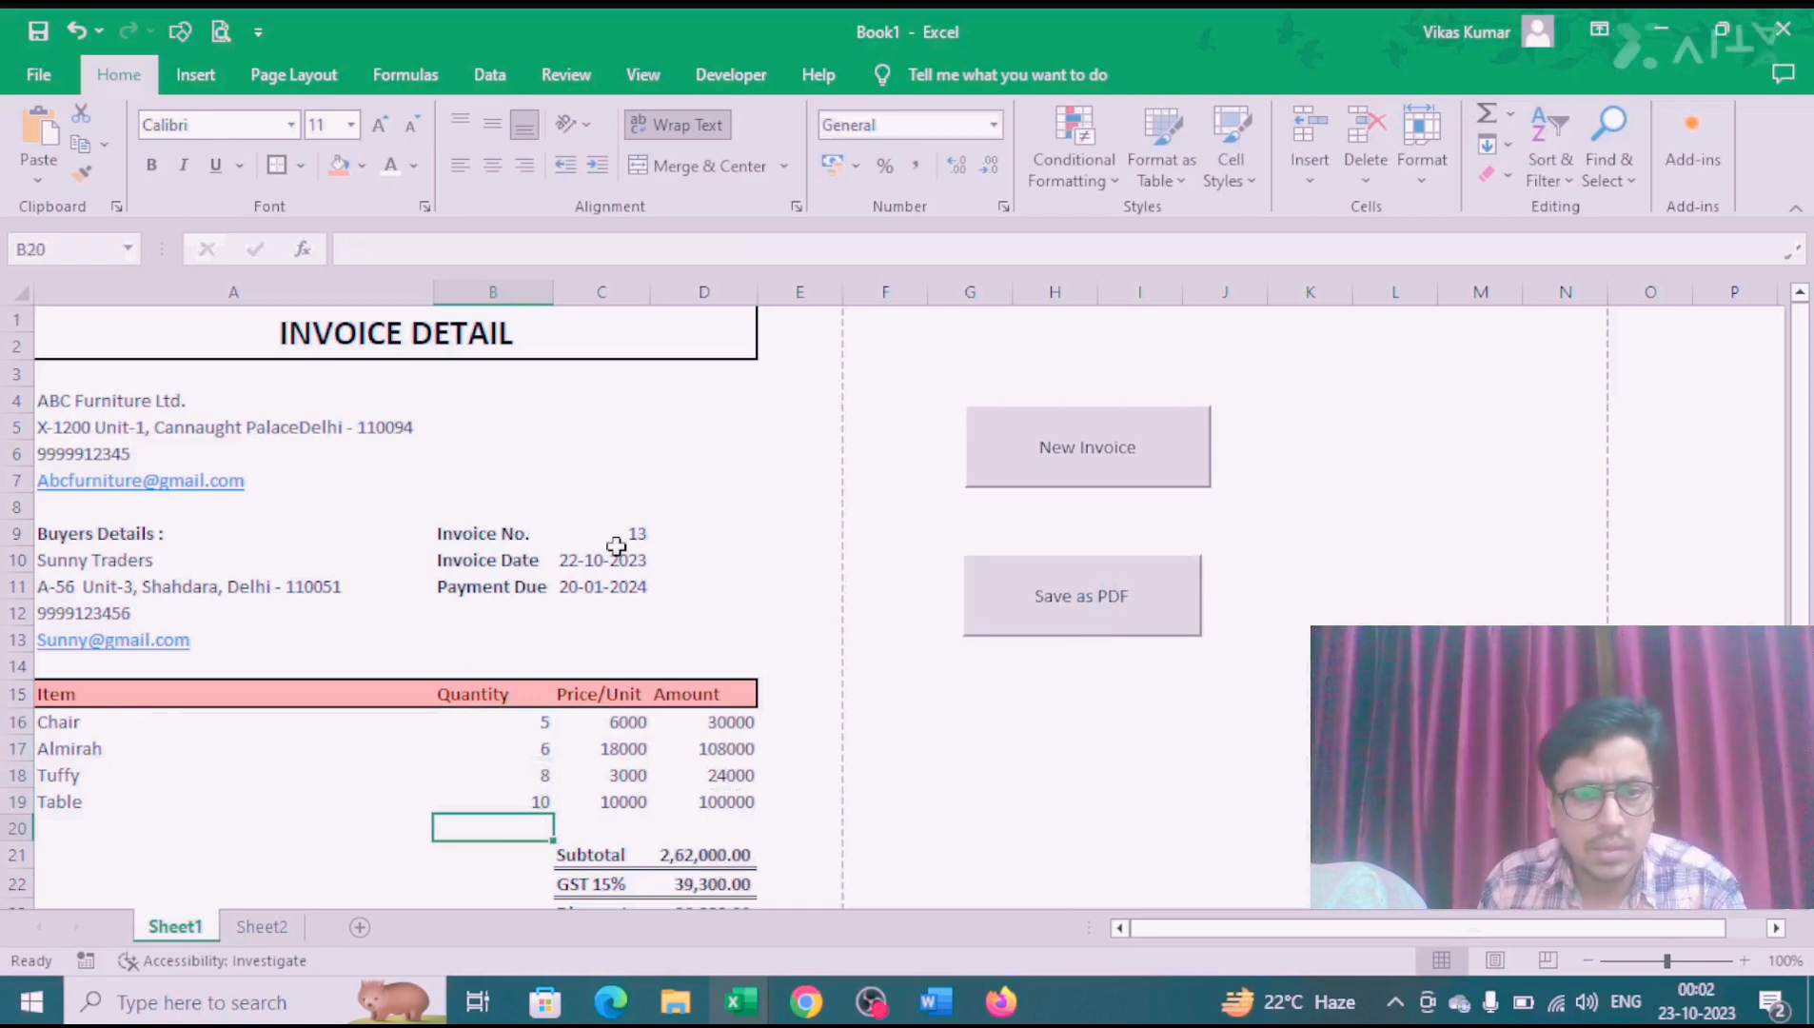
{"action": "key", "text": "alt+Tab"}
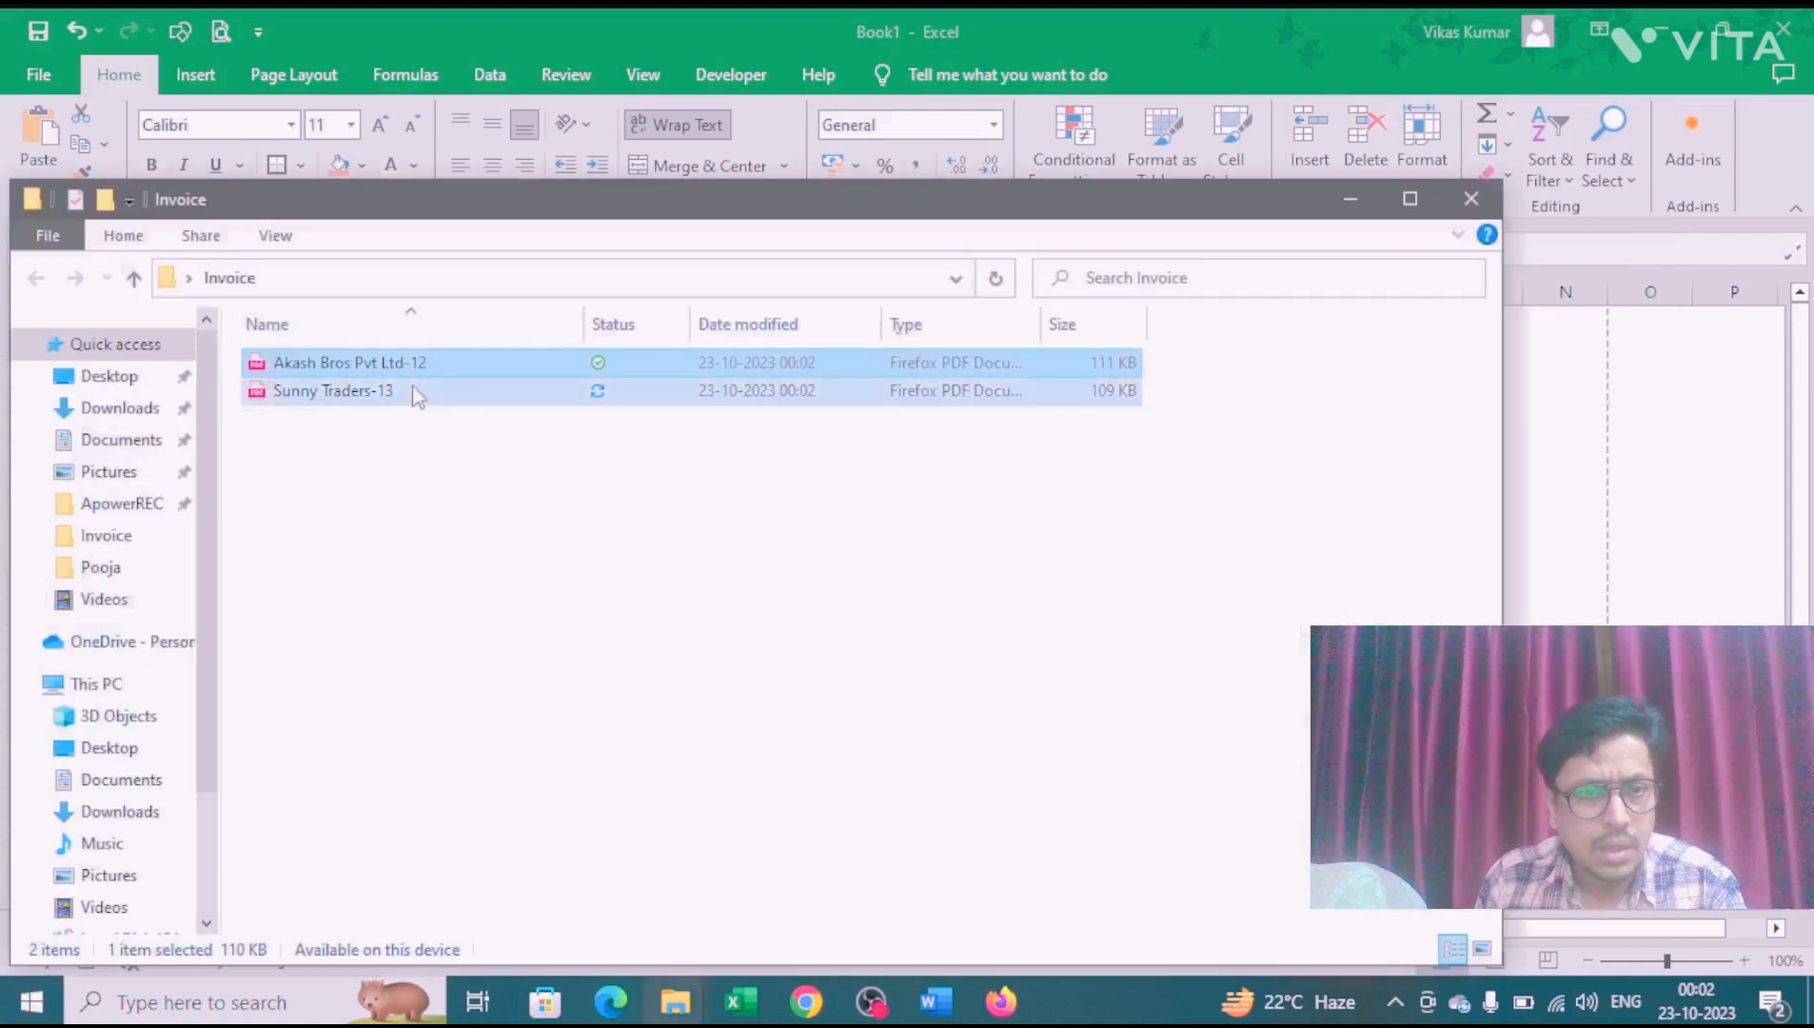
{"action": "left_click", "coordinate": [416, 392]}
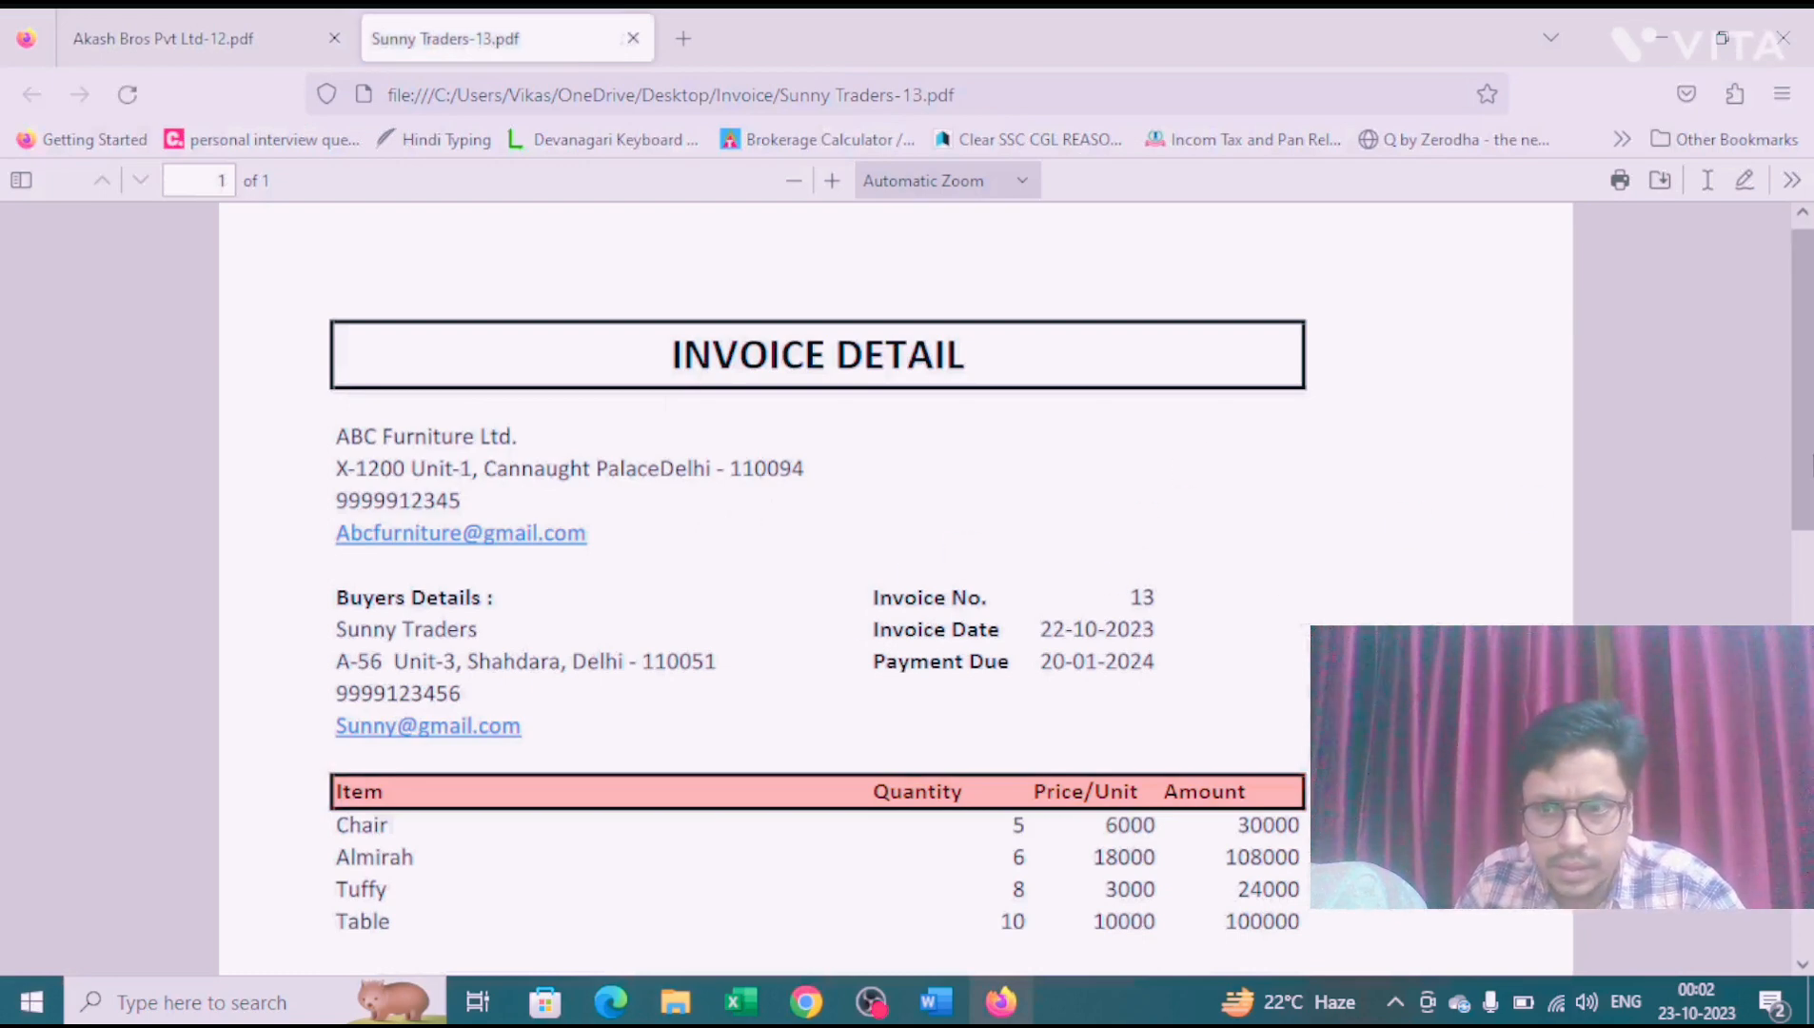
{"action": "scroll", "coordinate": [1275, 728], "scroll_direction": "down", "scroll_amount": 4}
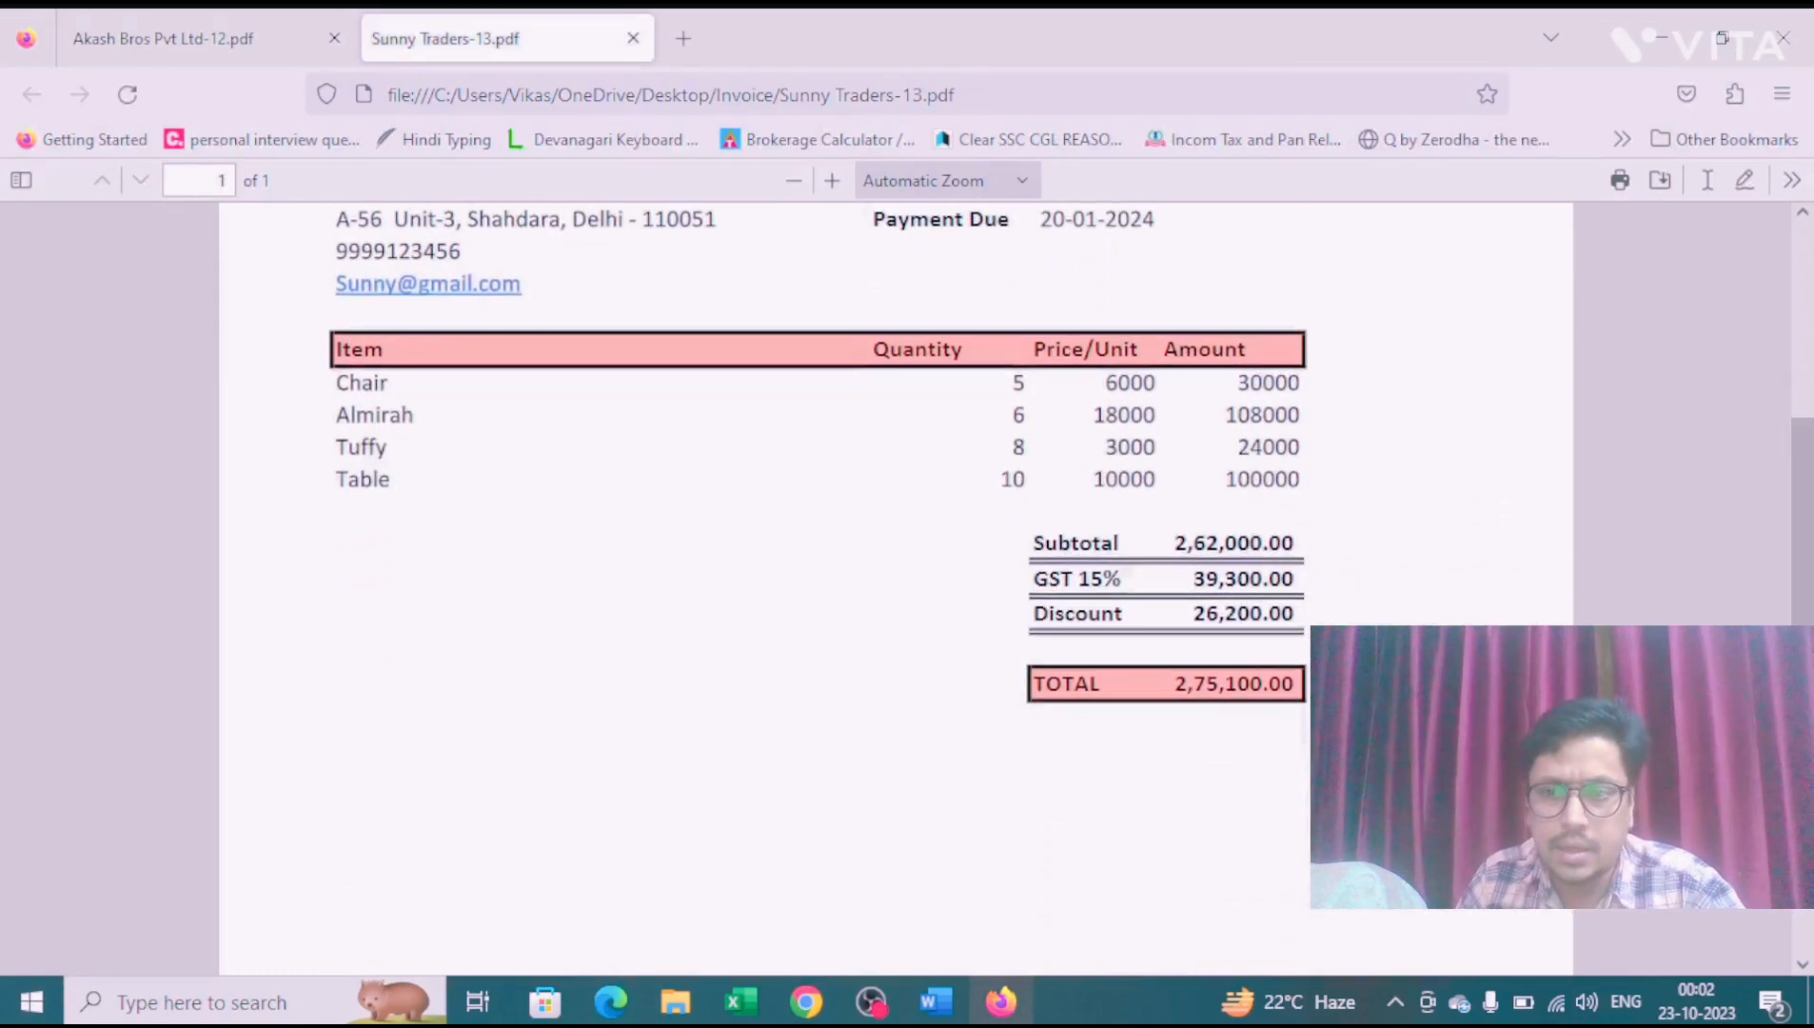
{"action": "scroll", "coordinate": [895, 590], "scroll_direction": "up", "scroll_amount": 4}
Step: Preview the Sunny Traders-13 PDF for printing and return to the Book1 workbook in Excel
{"action": "key", "text": "ctrl+p"}
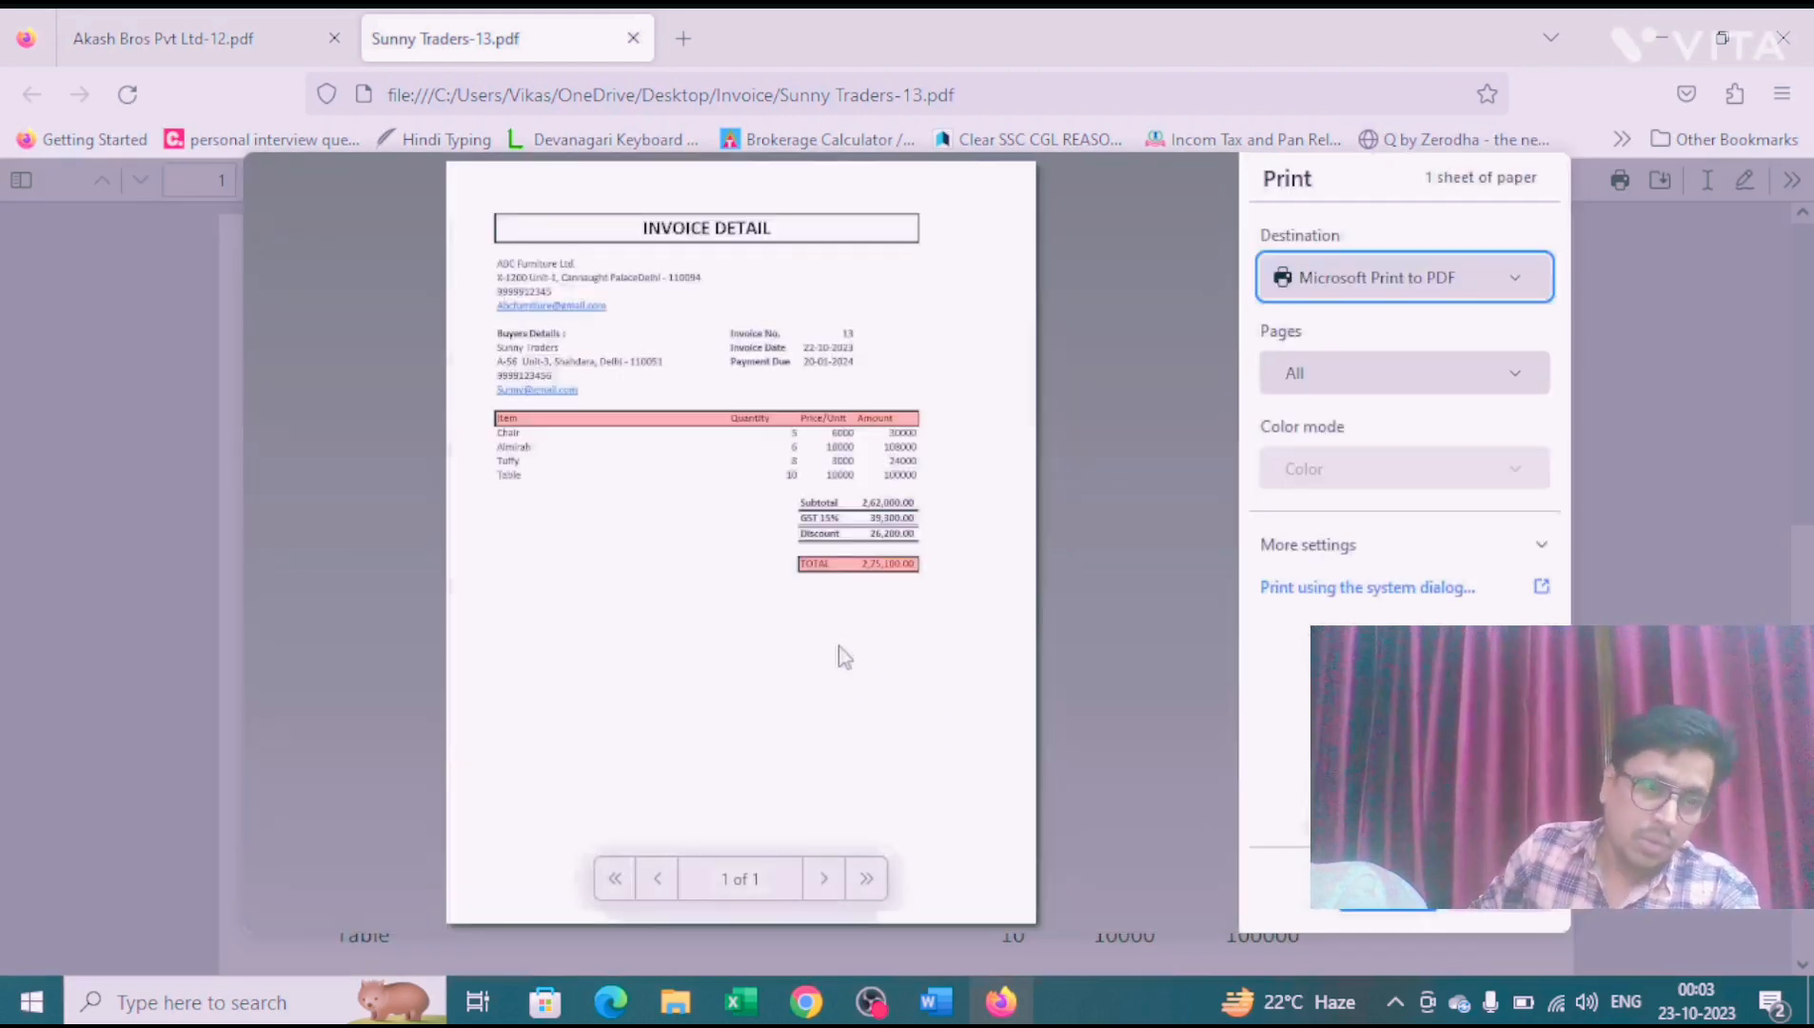
{"action": "key", "text": "alt+Tab"}
{"action": "key", "text": "alt+Tab"}
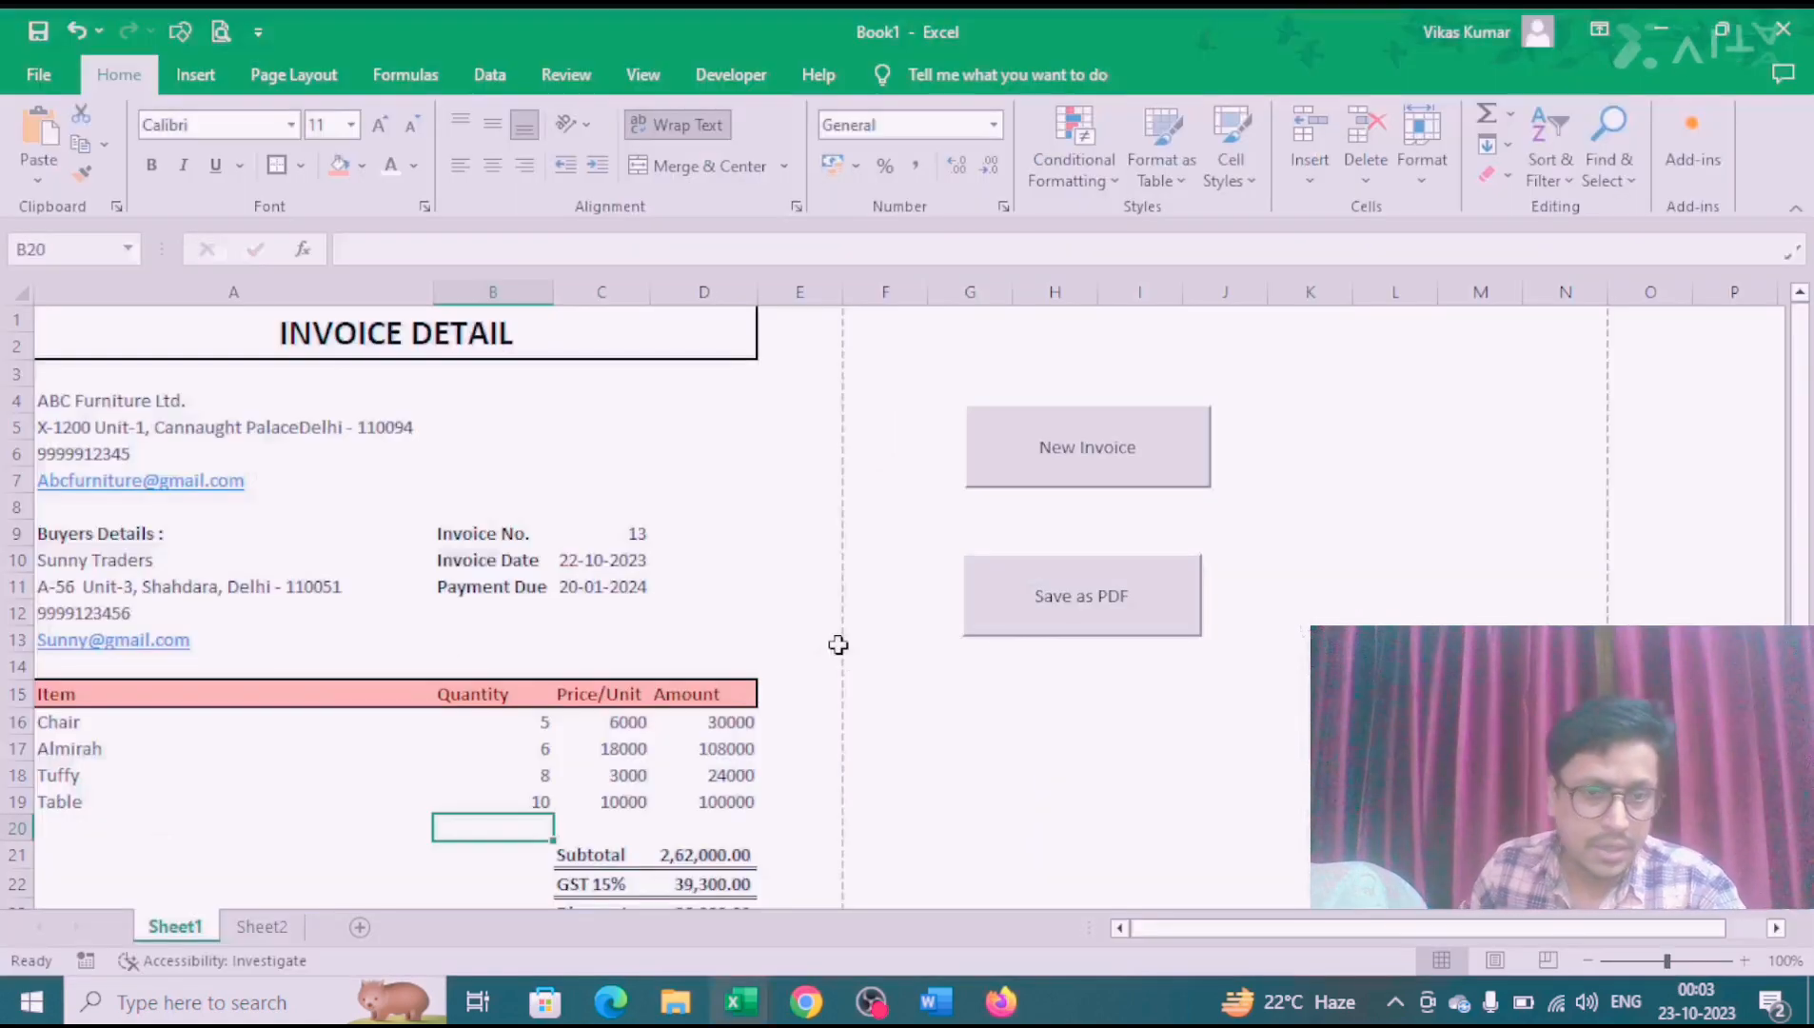